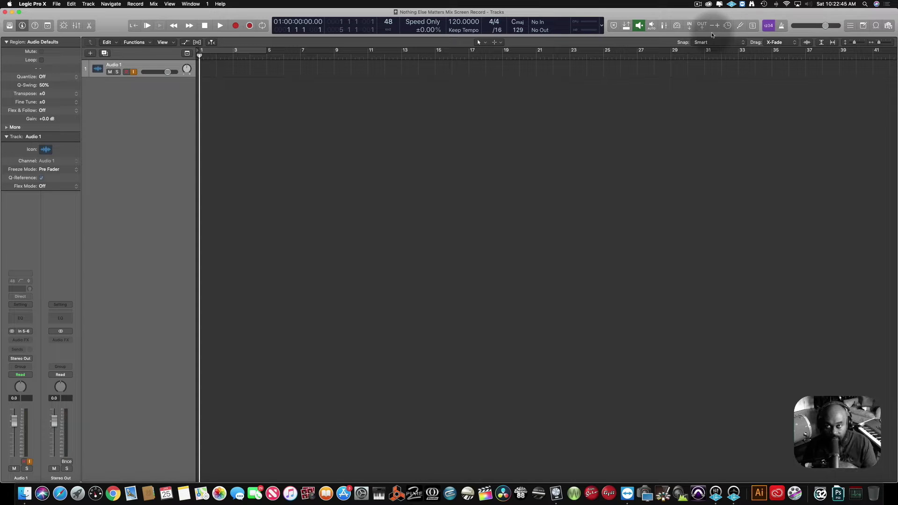
- Show the All Files browser and go from the project's folder up to the Nothing Else Matters folder containing the WAV recordings
{"action": "left_click", "coordinate": [888, 25]}
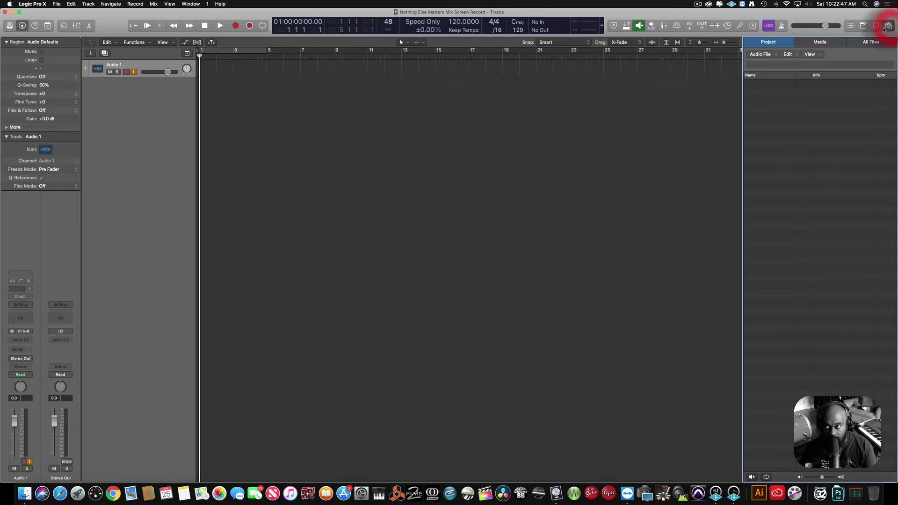
{"action": "left_click", "coordinate": [877, 43]}
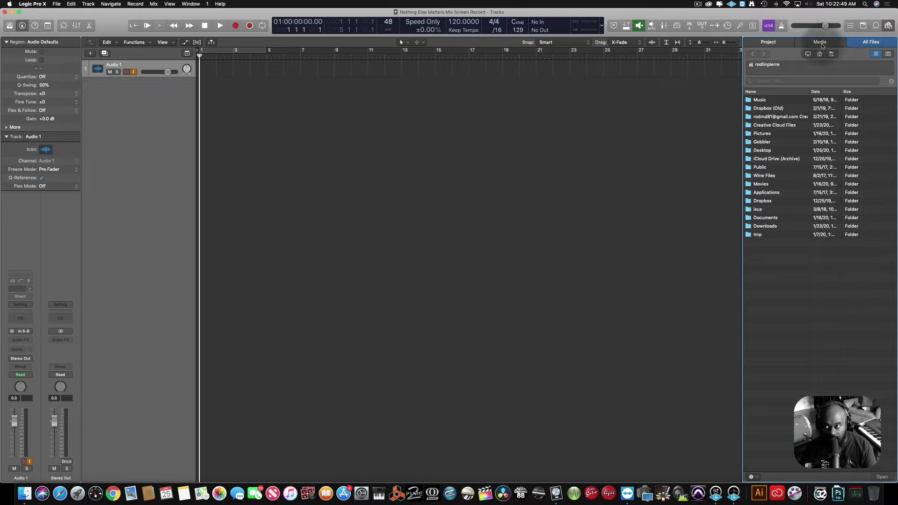
{"action": "left_click", "coordinate": [832, 54]}
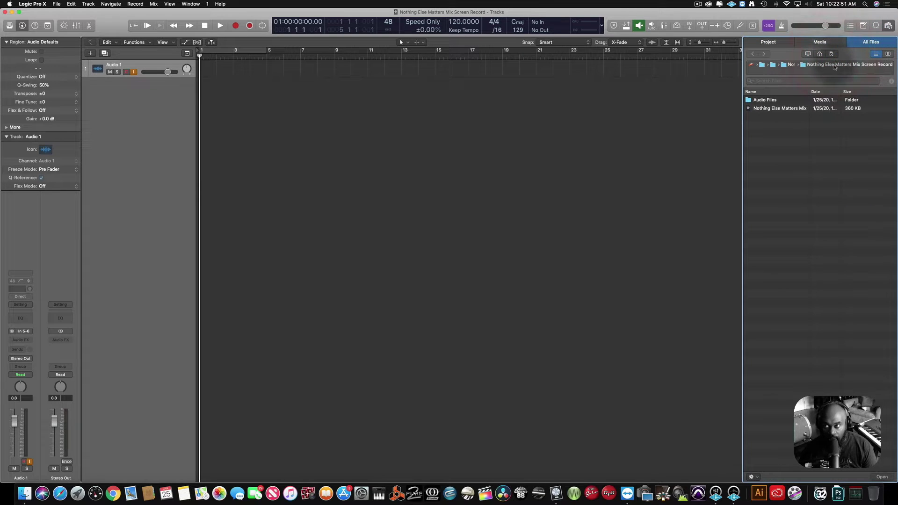
{"action": "left_click", "coordinate": [804, 67]}
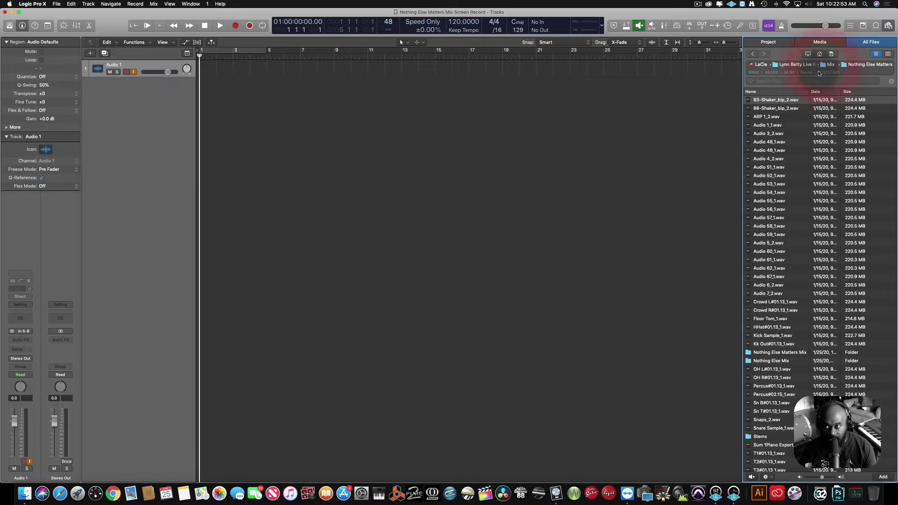
{"action": "scroll", "coordinate": [782, 290], "scroll_direction": "down", "scroll_amount": 1}
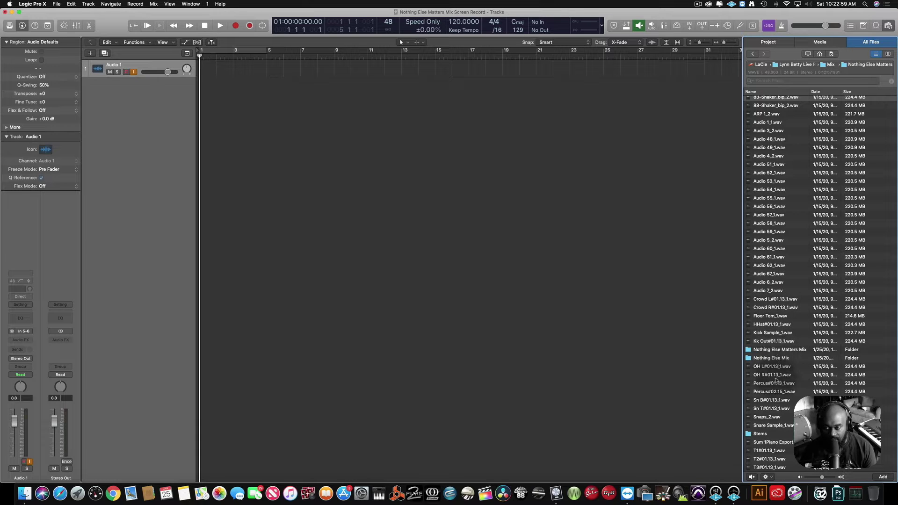
{"action": "scroll", "coordinate": [767, 164], "scroll_direction": "up", "scroll_amount": 1}
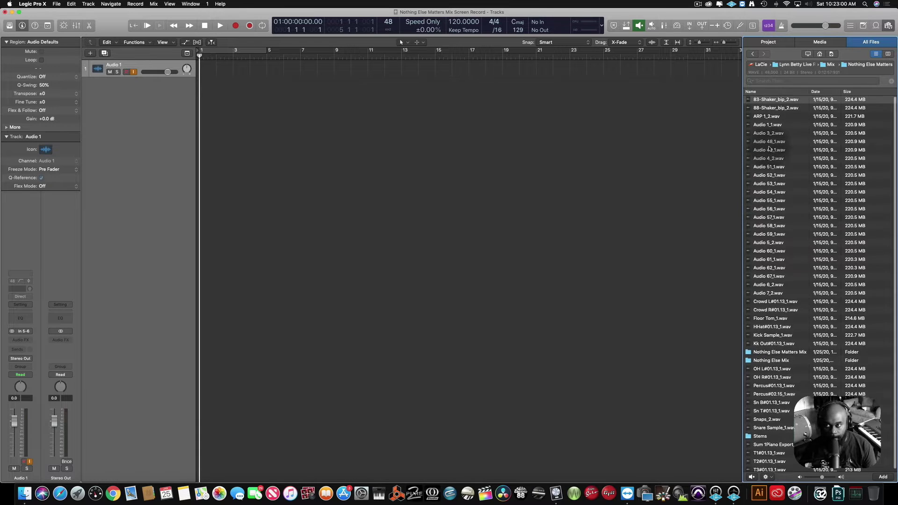
- Select everything in the Nothing Else Matters folder except the Nothing Else Matters Mix, Nothing Else Mix and Stems subfolders
{"action": "left_click", "coordinate": [771, 101]}
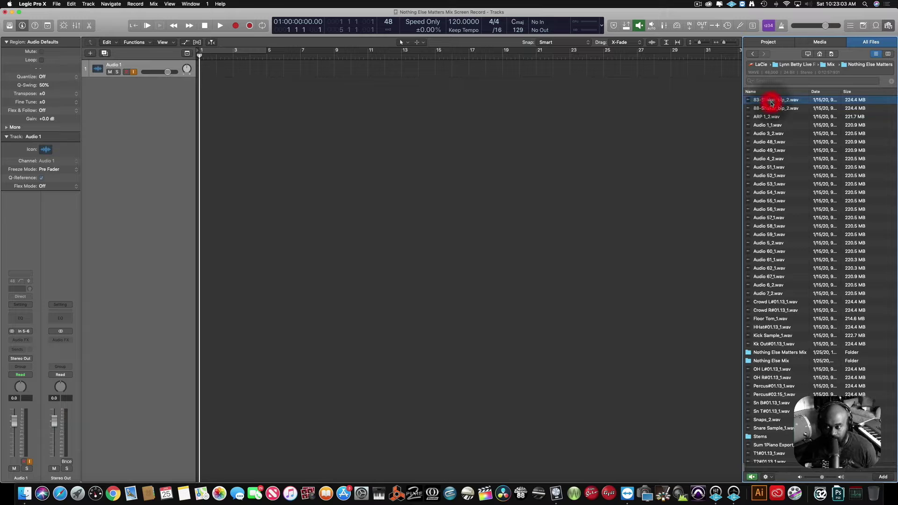
{"action": "key", "text": "super+a"}
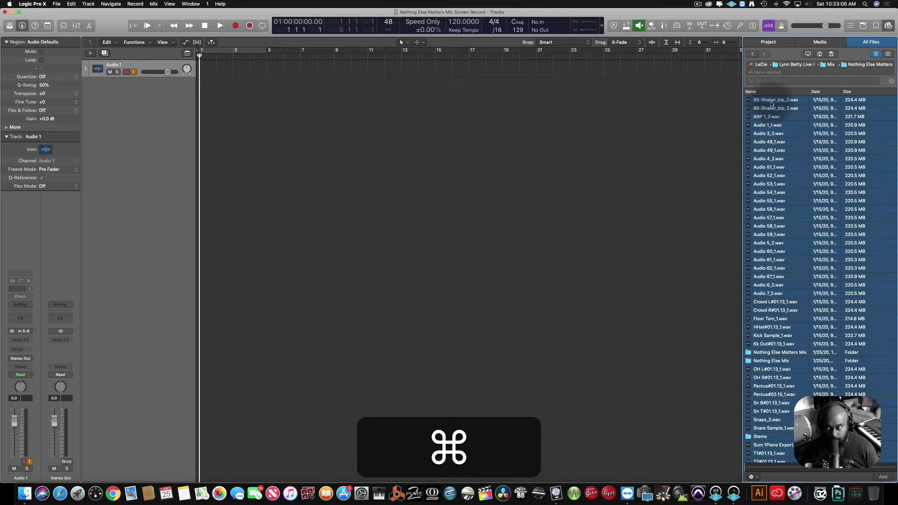
{"action": "left_click", "coordinate": [770, 352], "text": "super"}
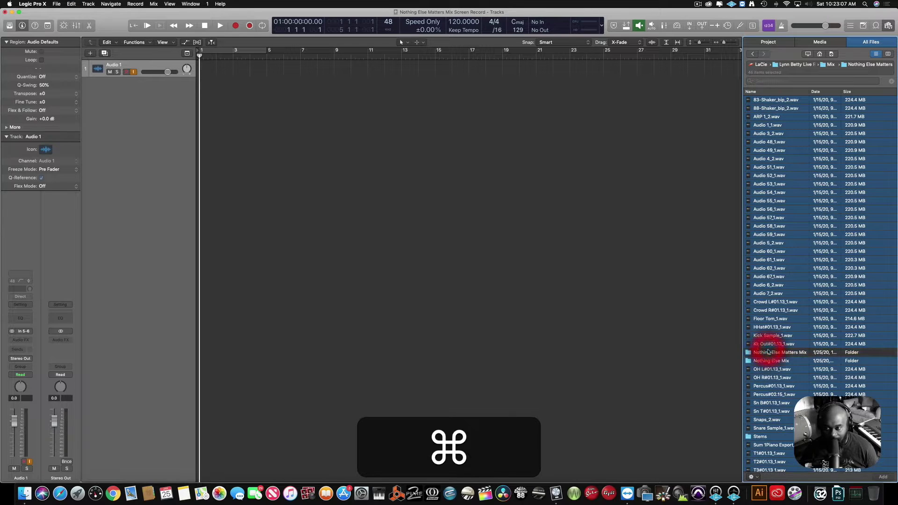
{"action": "left_click", "coordinate": [770, 361], "text": "super"}
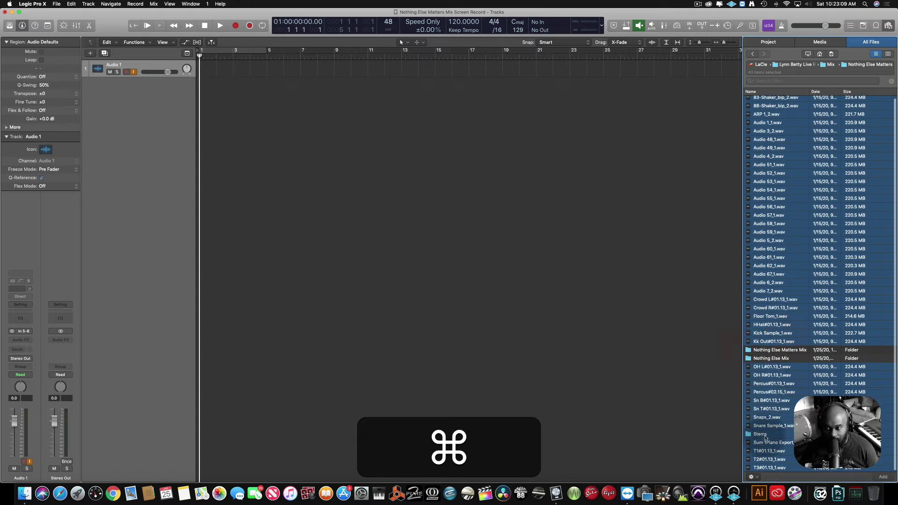
{"action": "left_click", "coordinate": [763, 435], "text": "super"}
{"action": "scroll", "coordinate": [755, 437], "scroll_direction": "down", "scroll_amount": 1}
{"action": "left_click", "coordinate": [753, 437], "text": "super"}
{"action": "scroll", "coordinate": [755, 421], "scroll_direction": "up", "scroll_amount": 1}
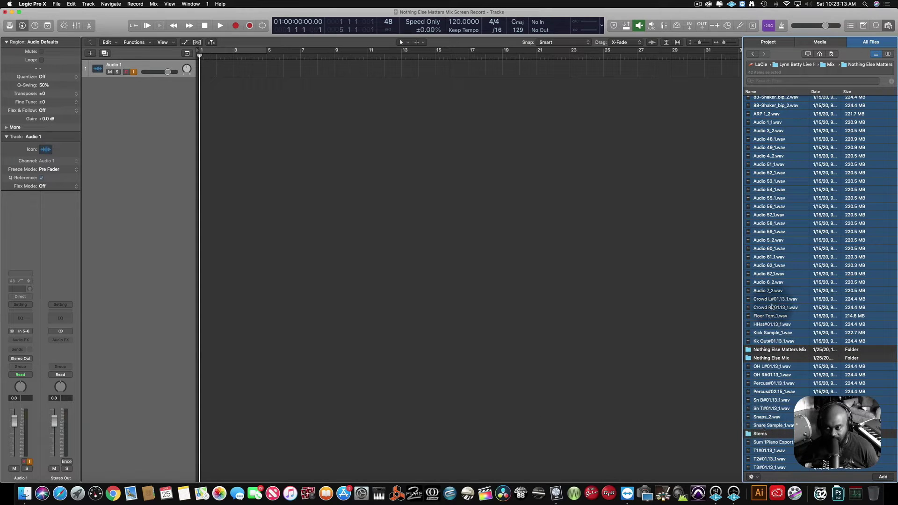
{"action": "scroll", "coordinate": [767, 236], "scroll_direction": "up", "scroll_amount": 1}
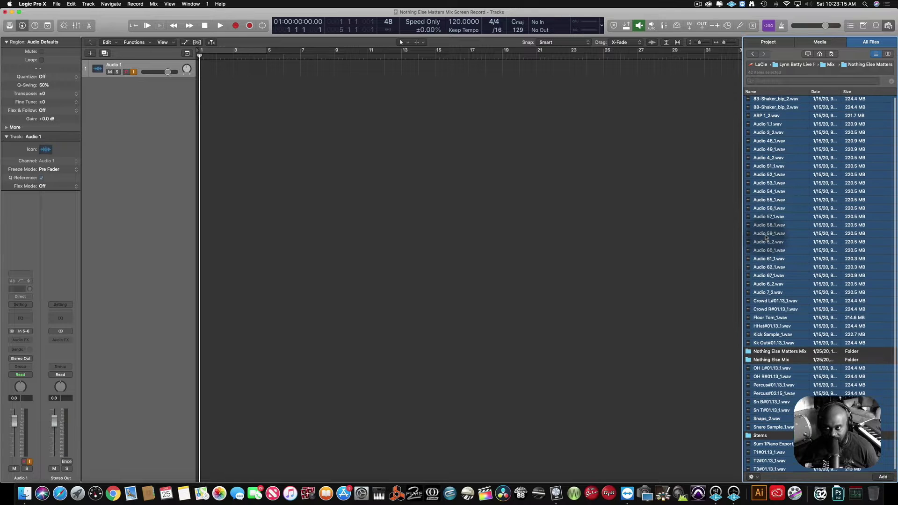
{"action": "scroll", "coordinate": [766, 236], "scroll_direction": "down", "scroll_amount": 1}
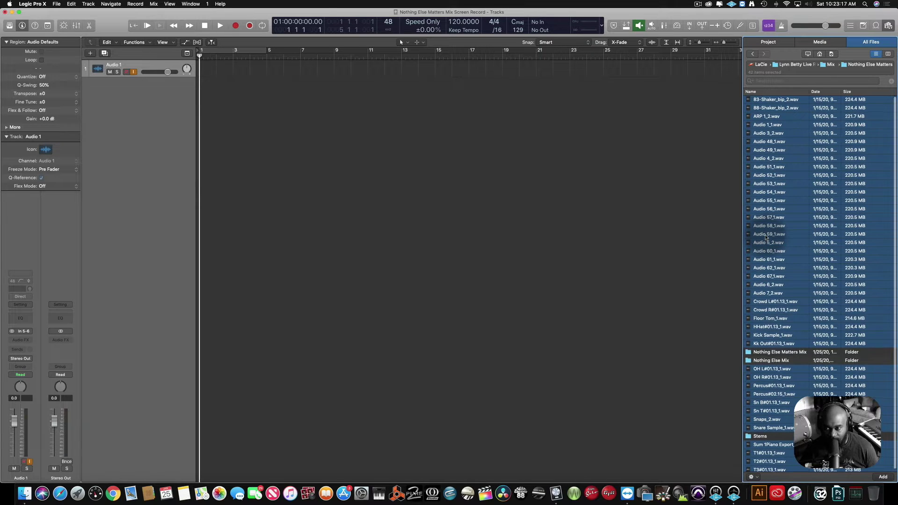
{"action": "scroll", "coordinate": [766, 237], "scroll_direction": "up", "scroll_amount": 1}
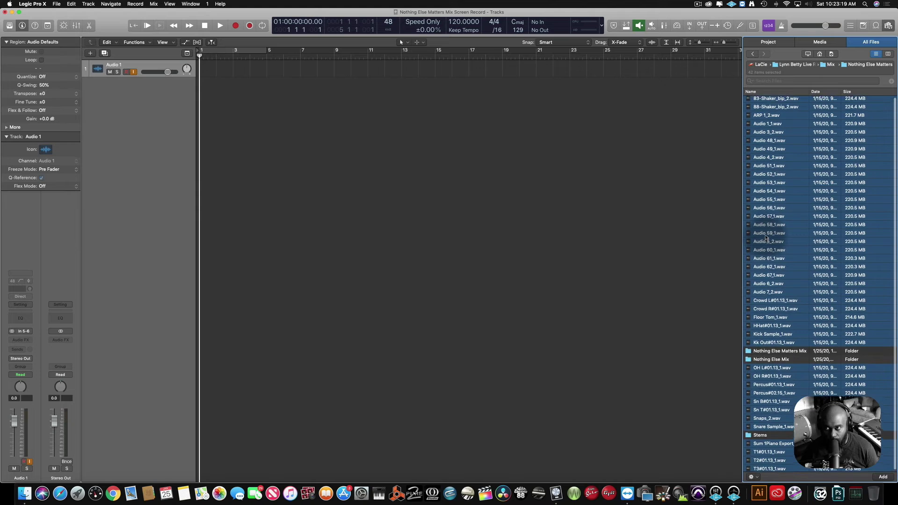
{"action": "scroll", "coordinate": [770, 197], "scroll_direction": "up", "scroll_amount": 1}
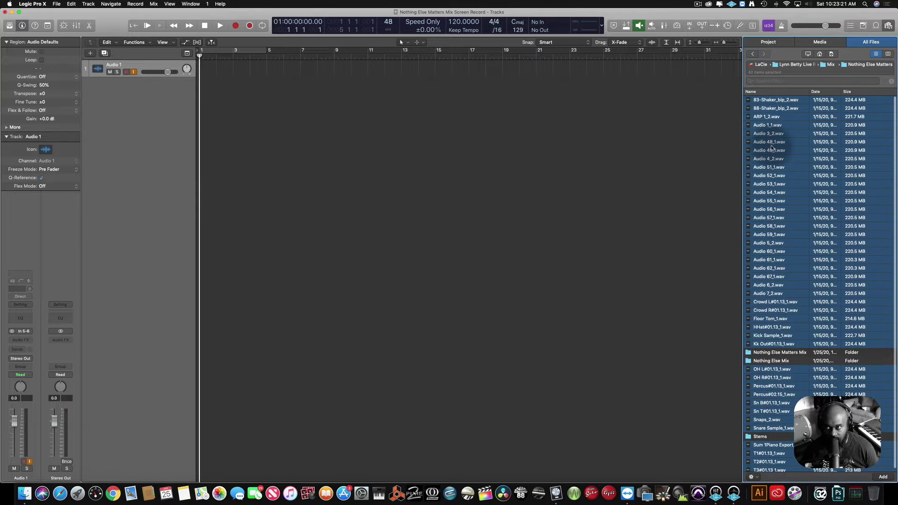
- Import the selected audio files into the arrangement at bar 1, creating new tracks for them
{"action": "left_click_drag", "start_coordinate": [772, 148], "coordinate": [198, 145]}
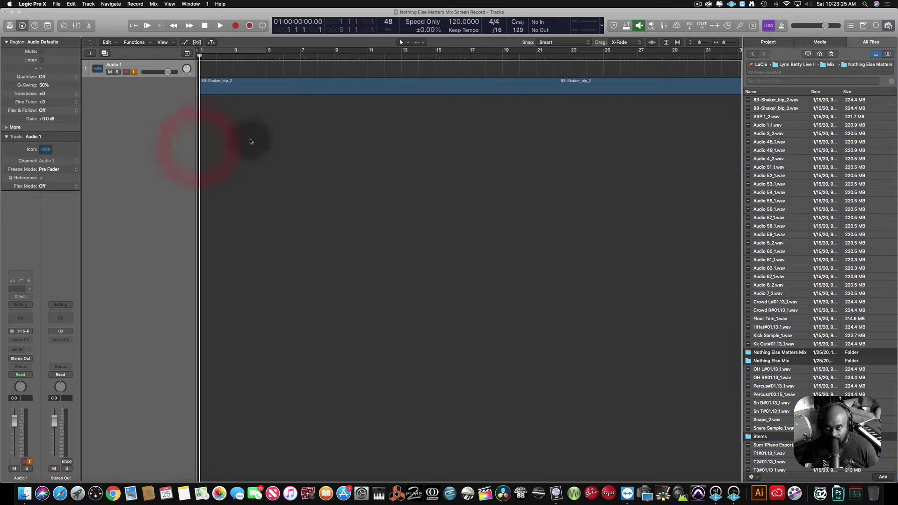
{"action": "left_click", "coordinate": [393, 126]}
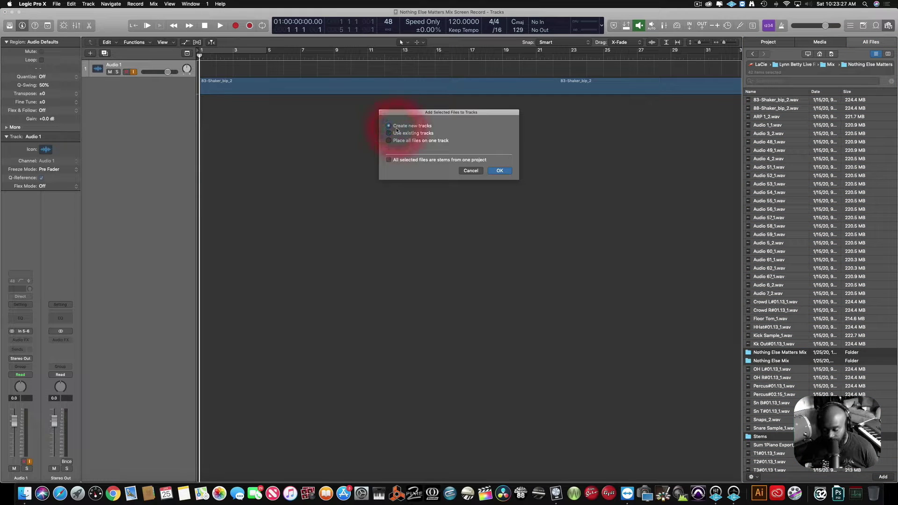
{"action": "key", "text": "Return"}
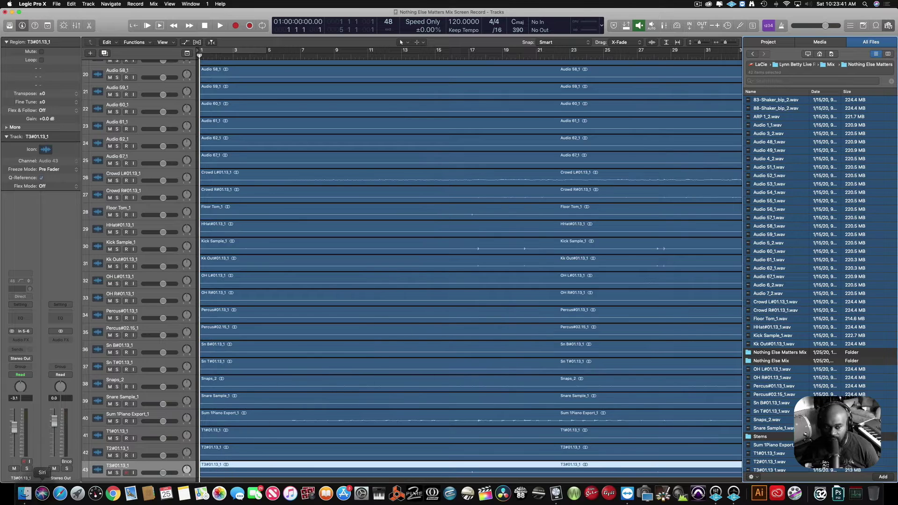
- Switch to Finder, go back from the Nothing Else Mix folder to the LaCie drive's root and enlarge the window
{"action": "left_click", "coordinate": [25, 500]}
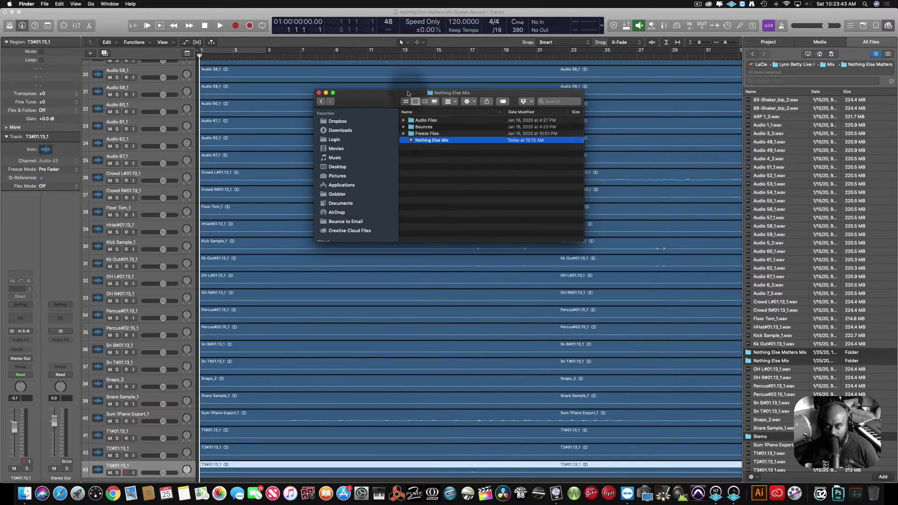
{"action": "left_click", "coordinate": [321, 102]}
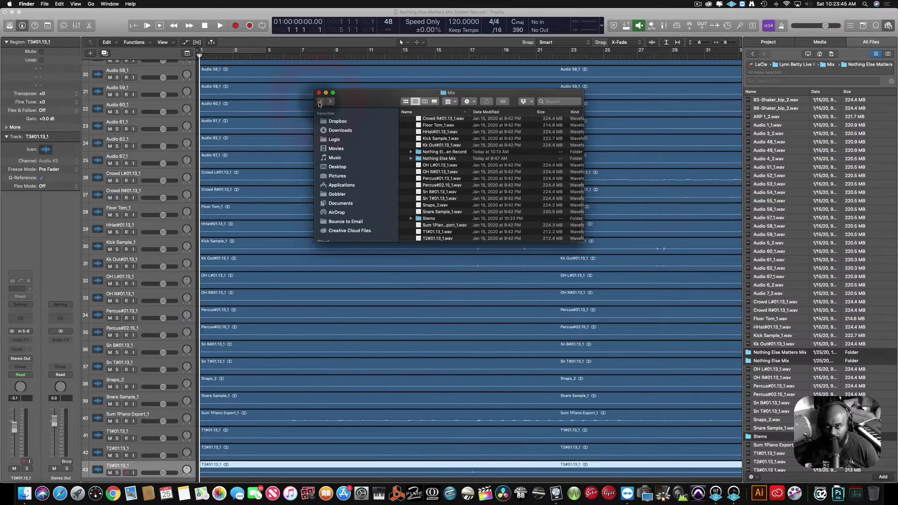
{"action": "left_click", "coordinate": [320, 102]}
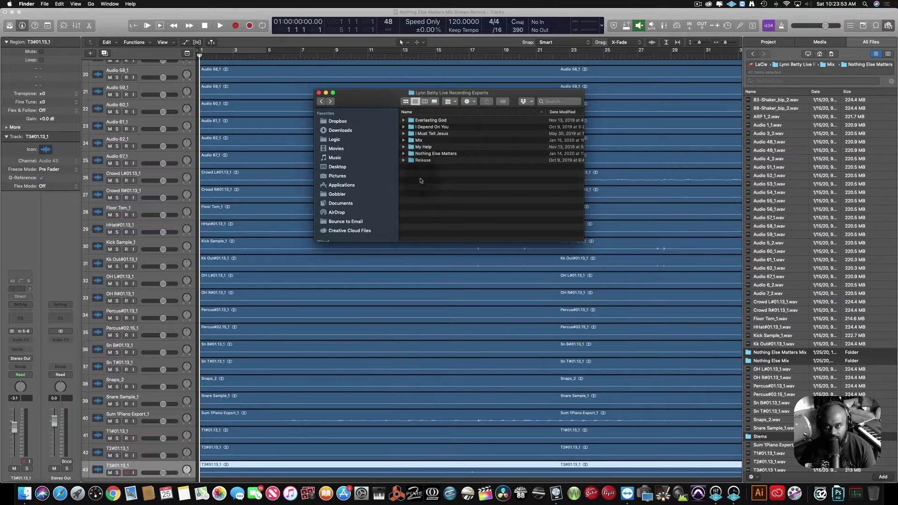
{"action": "left_click", "coordinate": [322, 102]}
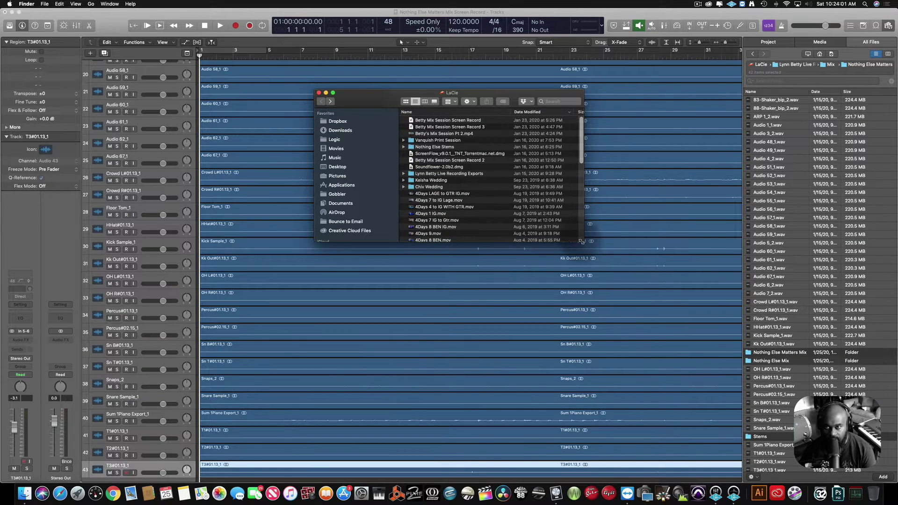
{"action": "left_click_drag", "start_coordinate": [582, 242], "coordinate": [680, 416]}
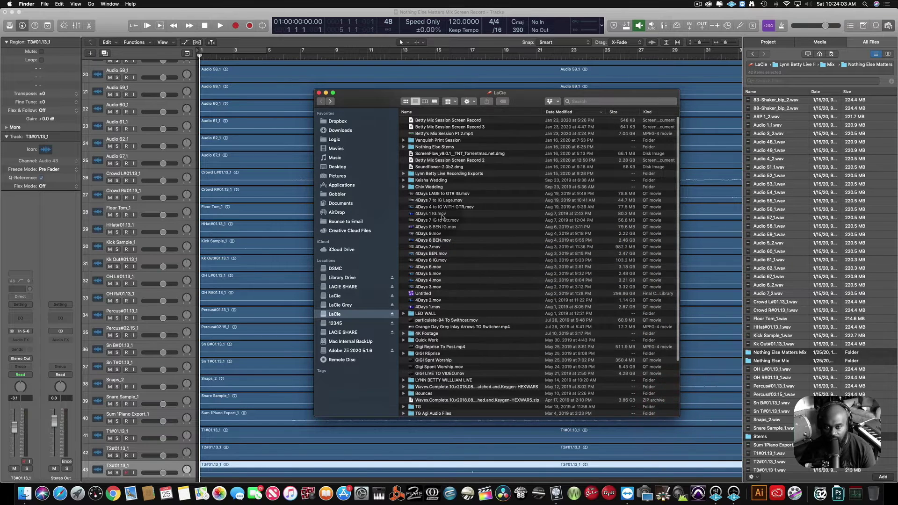
- Look through the LaCie drive, checking the contents of the live recording exports and Nothing Else Stems folders
{"action": "scroll", "coordinate": [443, 216], "scroll_direction": "down", "scroll_amount": 5}
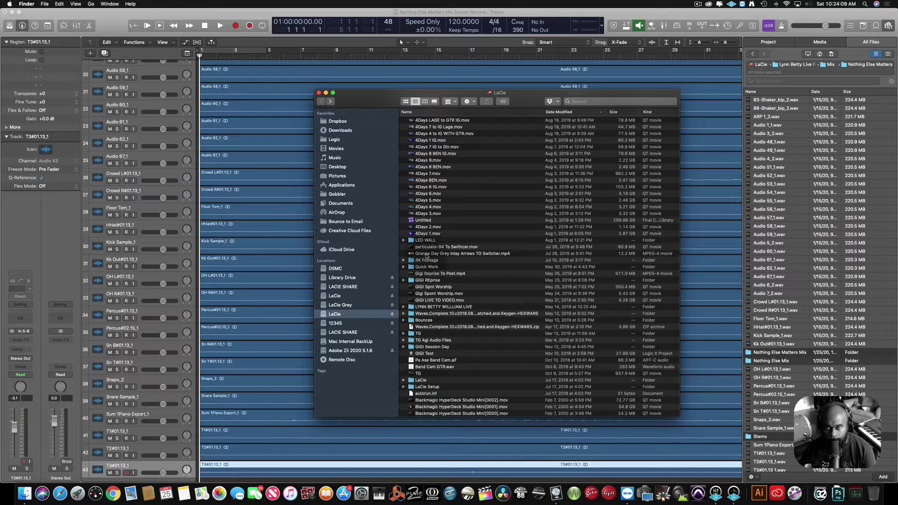
{"action": "scroll", "coordinate": [427, 257], "scroll_direction": "up", "scroll_amount": 5}
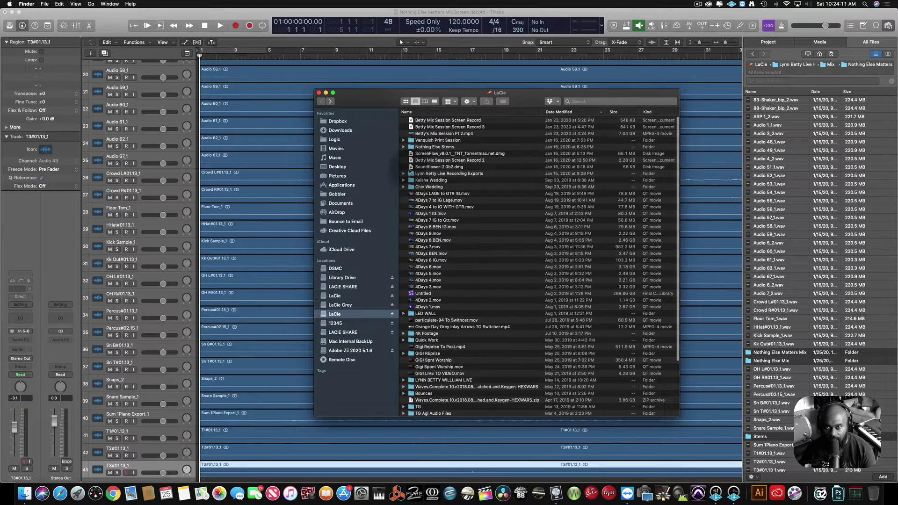
{"action": "double_click", "coordinate": [411, 174]}
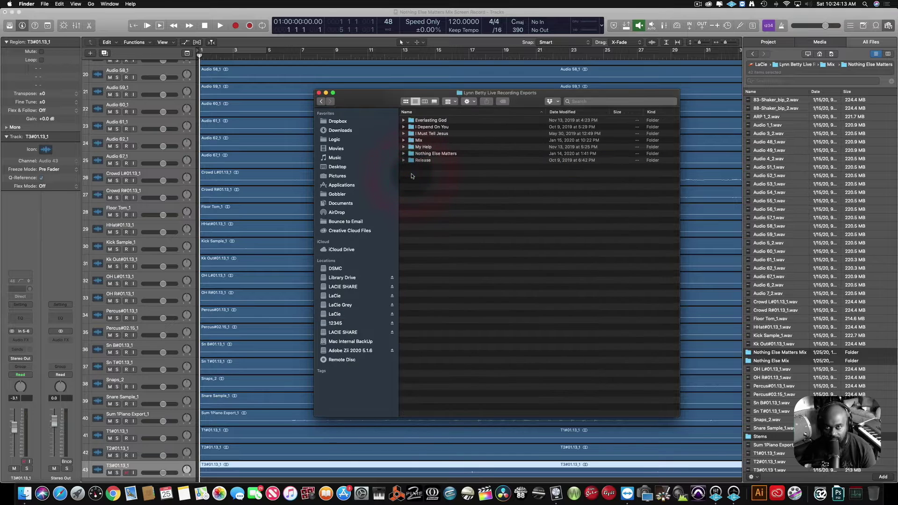
{"action": "left_click", "coordinate": [321, 103]}
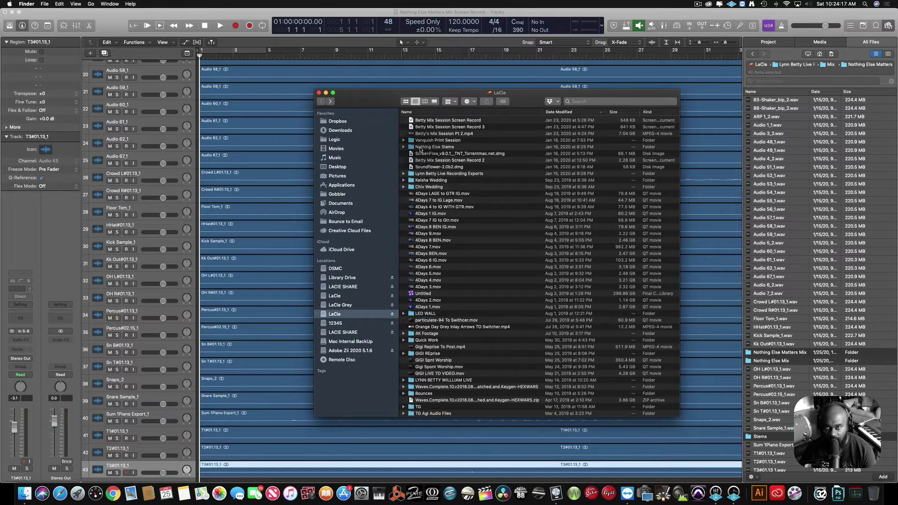
{"action": "left_click", "coordinate": [403, 148]}
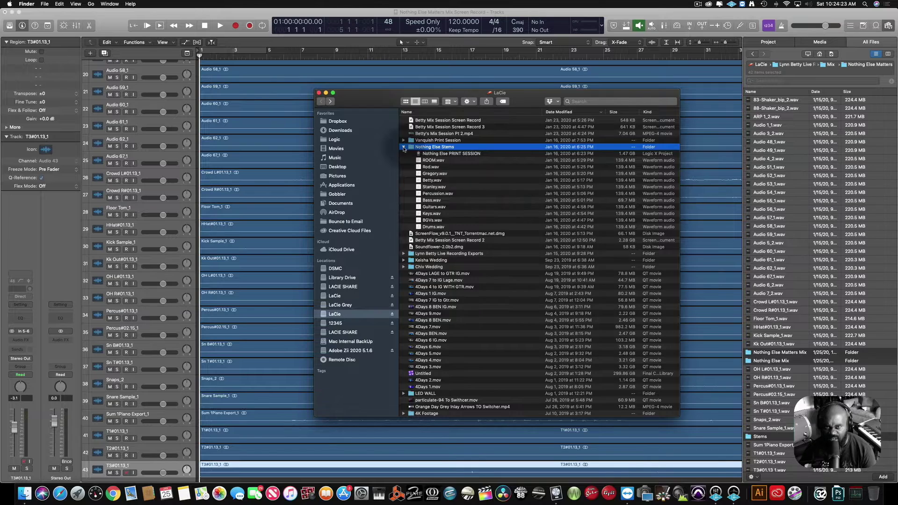
{"action": "left_click", "coordinate": [403, 148]}
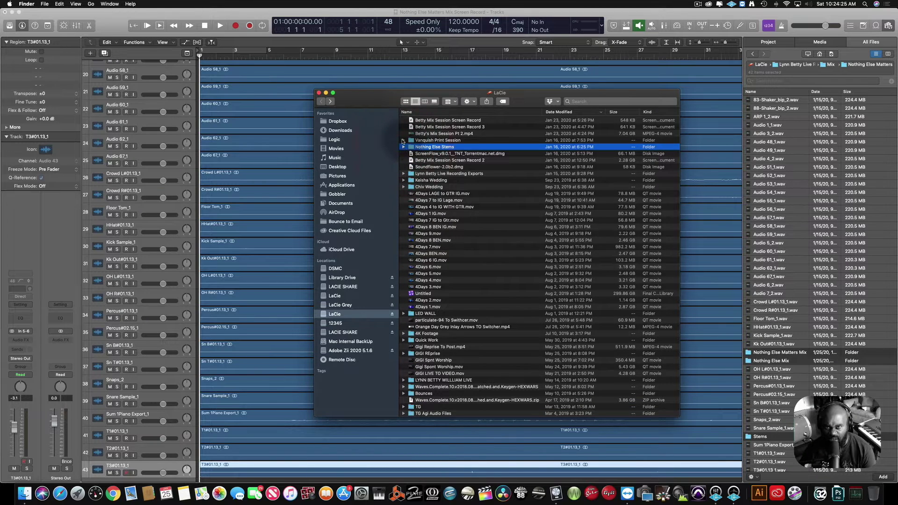
{"action": "left_click", "coordinate": [403, 147]}
{"action": "left_click", "coordinate": [403, 147]}
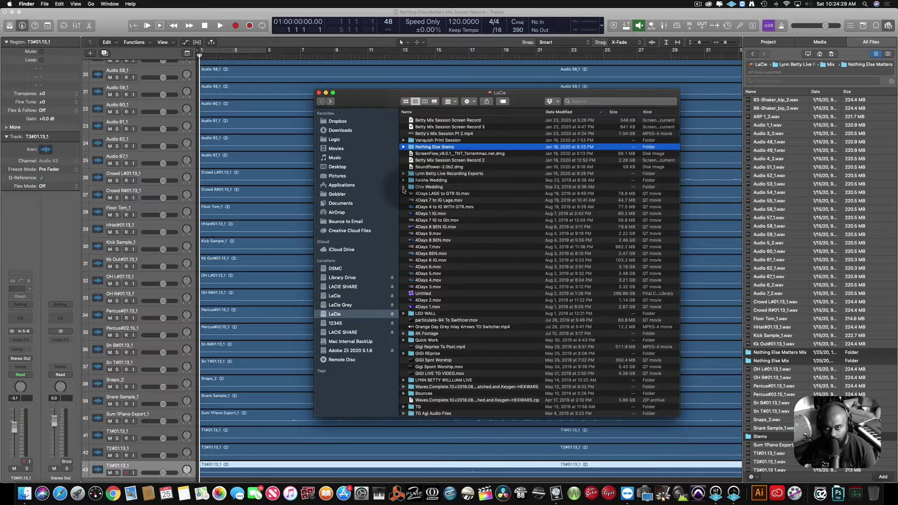
- Look through the older material on the LaCie drive, checking the 2019 live recording, Bounces and Nothing Else Stems folders
{"action": "scroll", "coordinate": [404, 191], "scroll_direction": "down", "scroll_amount": 5}
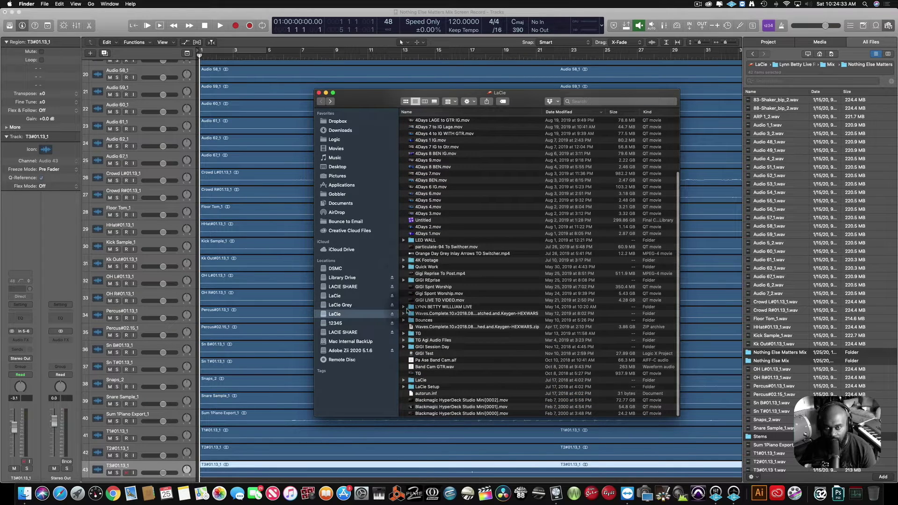
{"action": "left_click", "coordinate": [403, 306]}
{"action": "scroll", "coordinate": [404, 309], "scroll_direction": "up", "scroll_amount": 1}
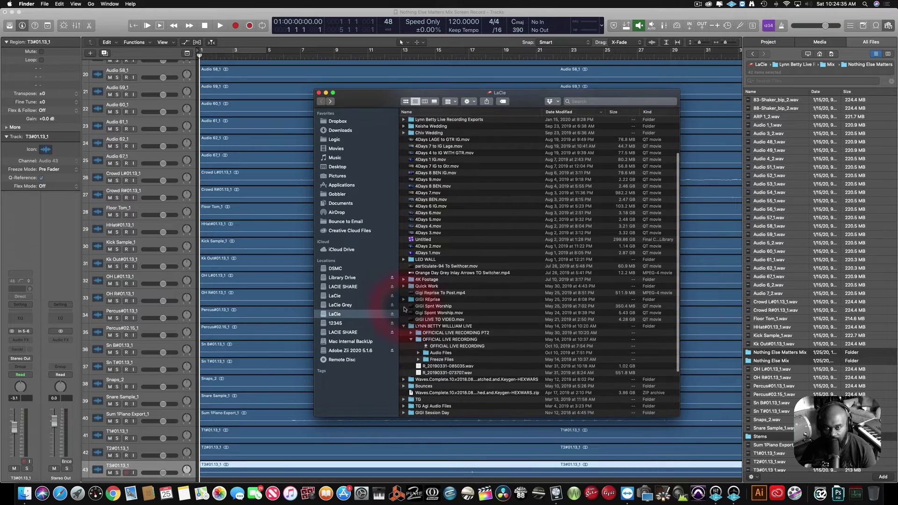
{"action": "left_click", "coordinate": [404, 307]}
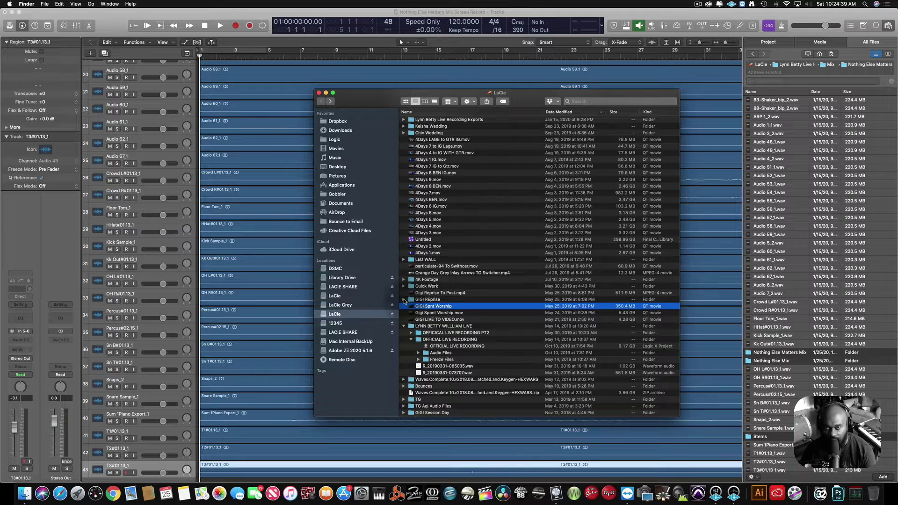
{"action": "left_click", "coordinate": [404, 300]}
{"action": "left_click", "coordinate": [404, 300]}
{"action": "left_click", "coordinate": [404, 300]}
{"action": "left_click", "coordinate": [404, 300]}
{"action": "left_click", "coordinate": [404, 327]}
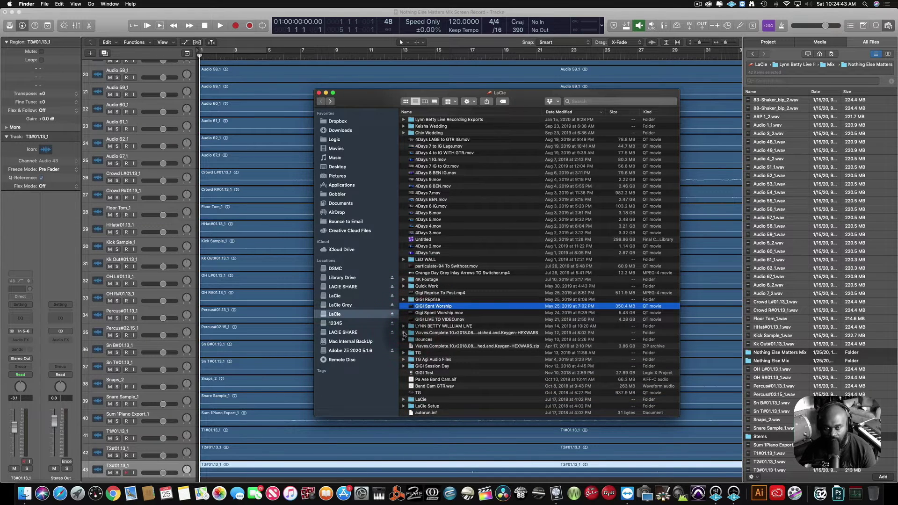
{"action": "left_click", "coordinate": [405, 341]}
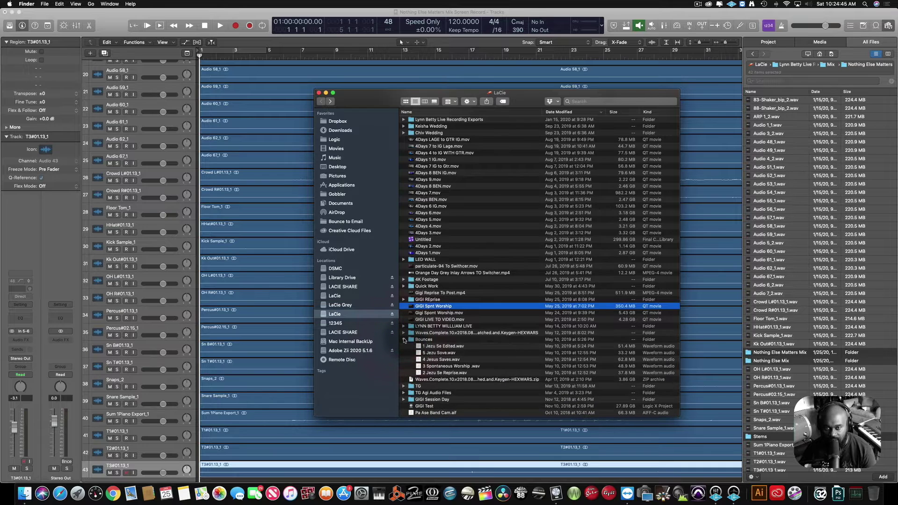
{"action": "left_click", "coordinate": [404, 340]}
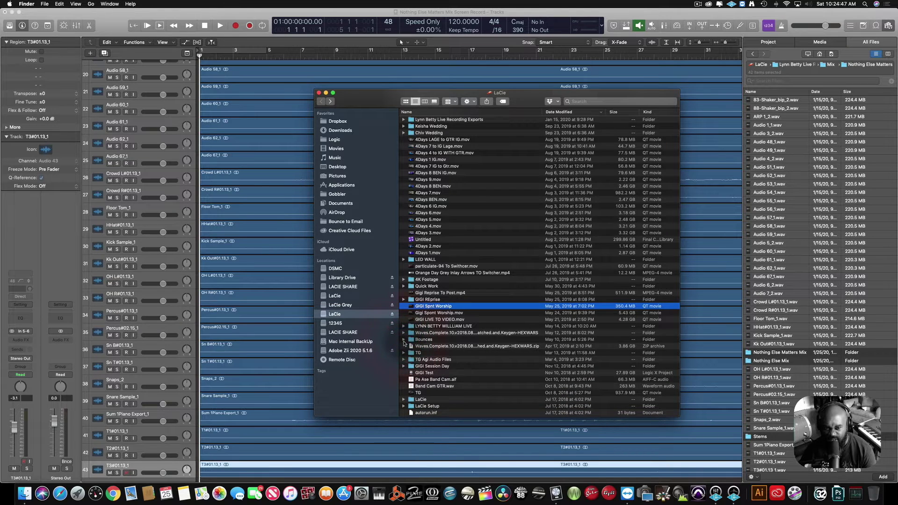
{"action": "scroll", "coordinate": [404, 350], "scroll_direction": "down", "scroll_amount": 3}
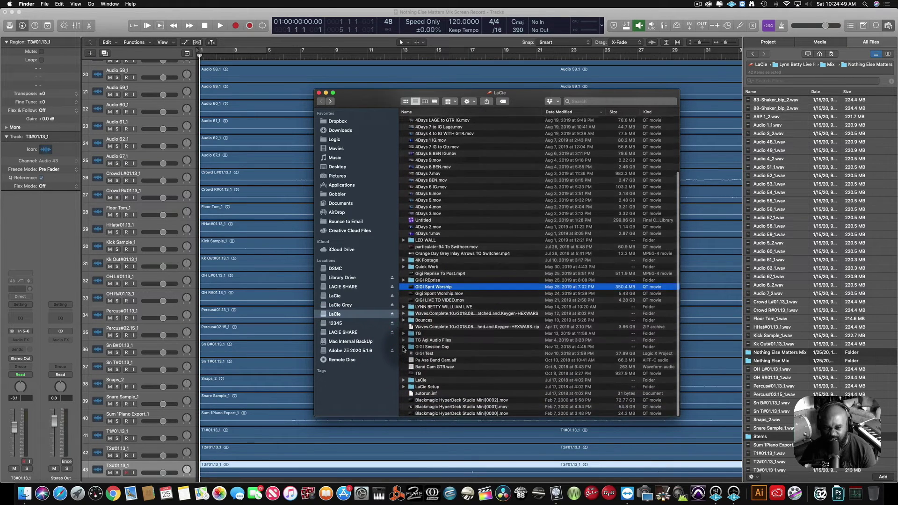
{"action": "scroll", "coordinate": [404, 350], "scroll_direction": "up", "scroll_amount": 8}
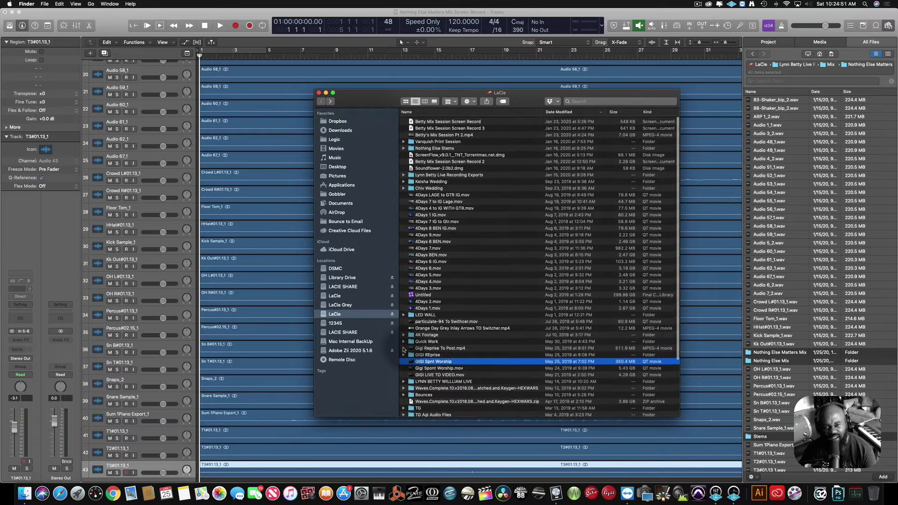
{"action": "double_click", "coordinate": [434, 147]}
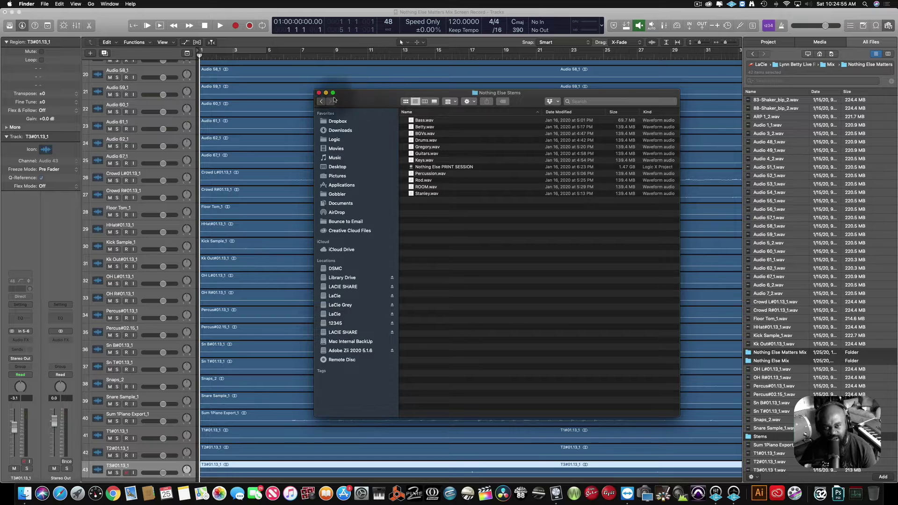
{"action": "left_click", "coordinate": [321, 101]}
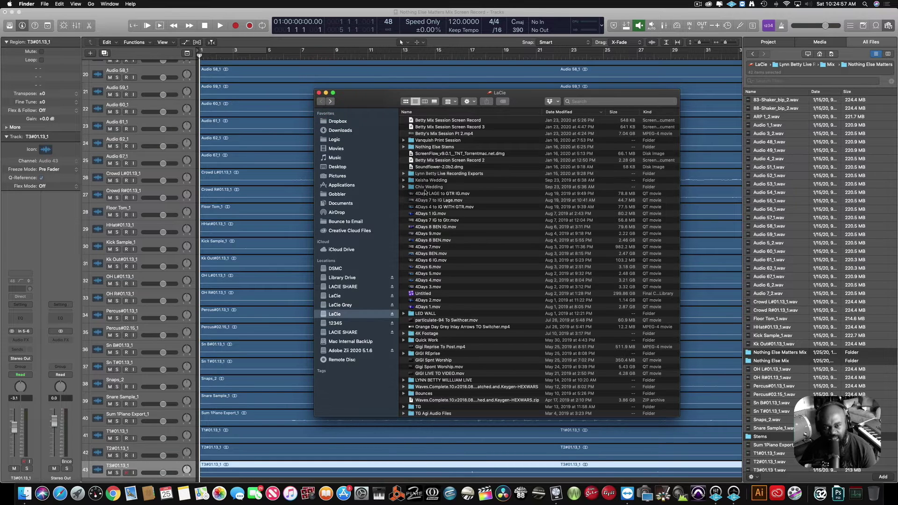
- Open the Nothing Else Matters folder inside the live recording exports and check its leads subfolder dated Sep 25, 2019
{"action": "double_click", "coordinate": [426, 173]}
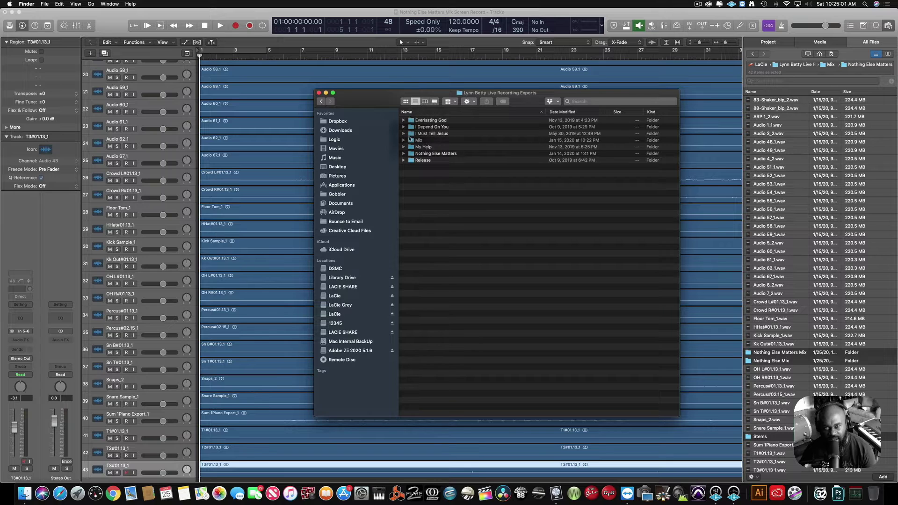
{"action": "left_click", "coordinate": [404, 141]}
{"action": "left_click", "coordinate": [404, 140]}
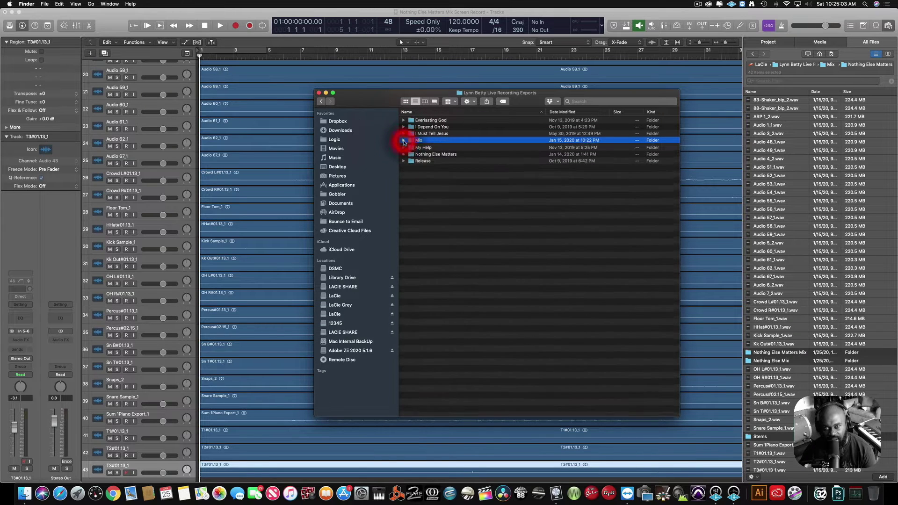
{"action": "double_click", "coordinate": [419, 154]}
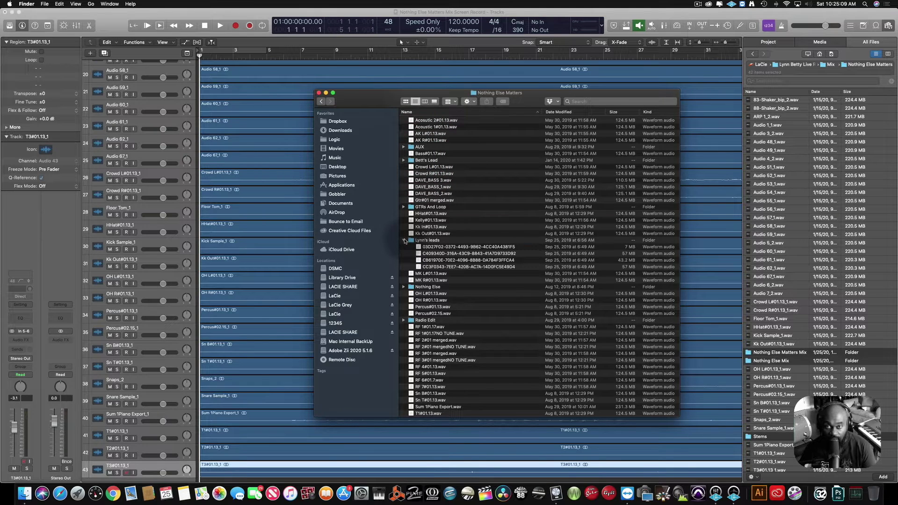
{"action": "left_click", "coordinate": [405, 241]}
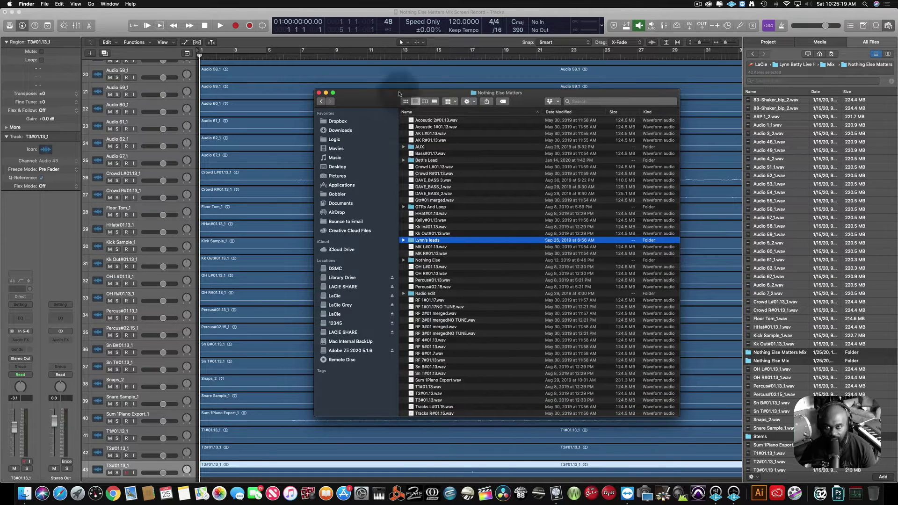
{"action": "scroll", "coordinate": [446, 162], "scroll_direction": "up", "scroll_amount": 3}
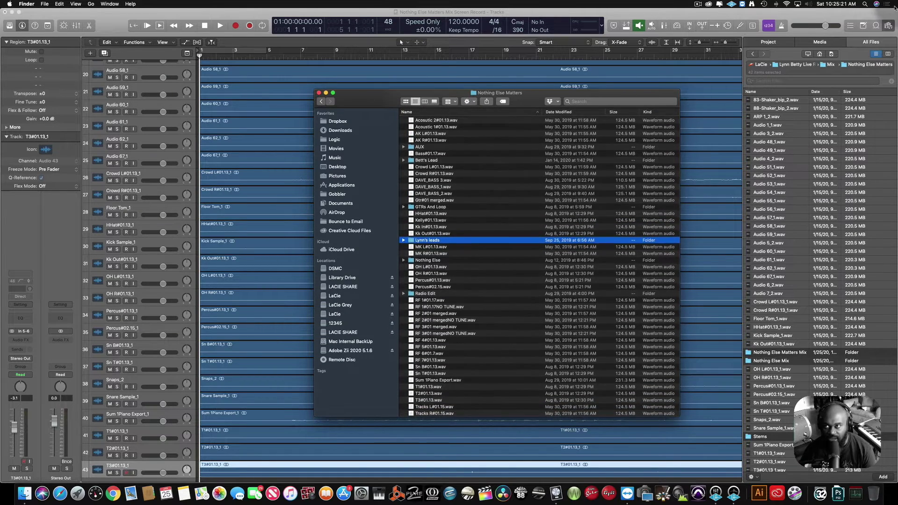
- Switch back to Logic Pro X and browse its file browser to the Nothing Else Matters folder directly under the live recording exports
{"action": "left_click", "coordinate": [832, 21]}
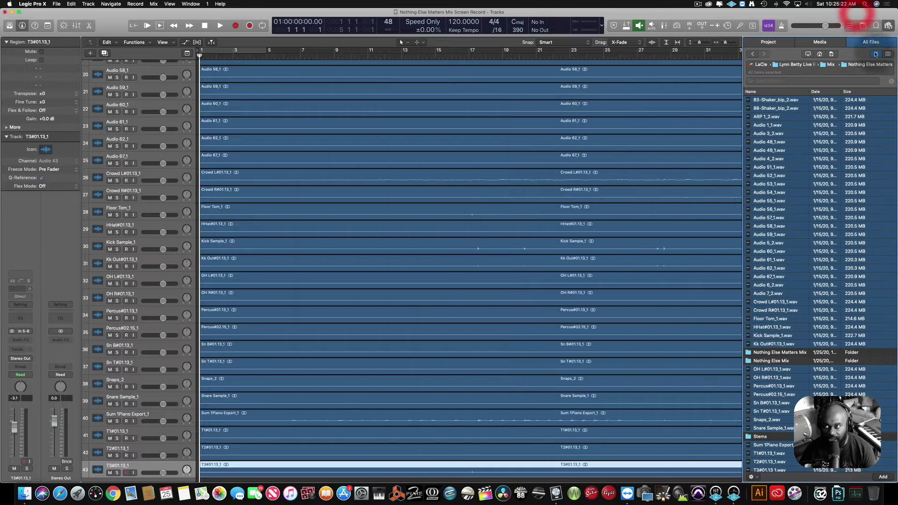
{"action": "left_click", "coordinate": [831, 65]}
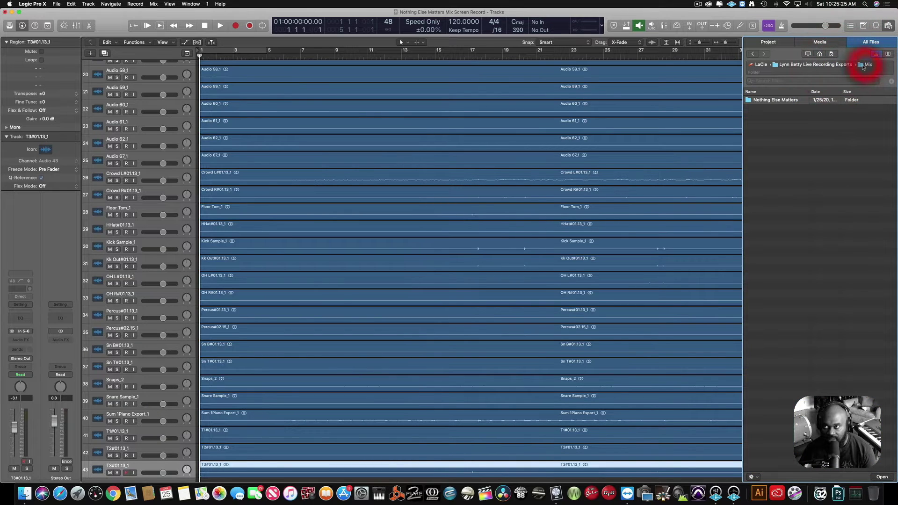
{"action": "left_click", "coordinate": [842, 67]}
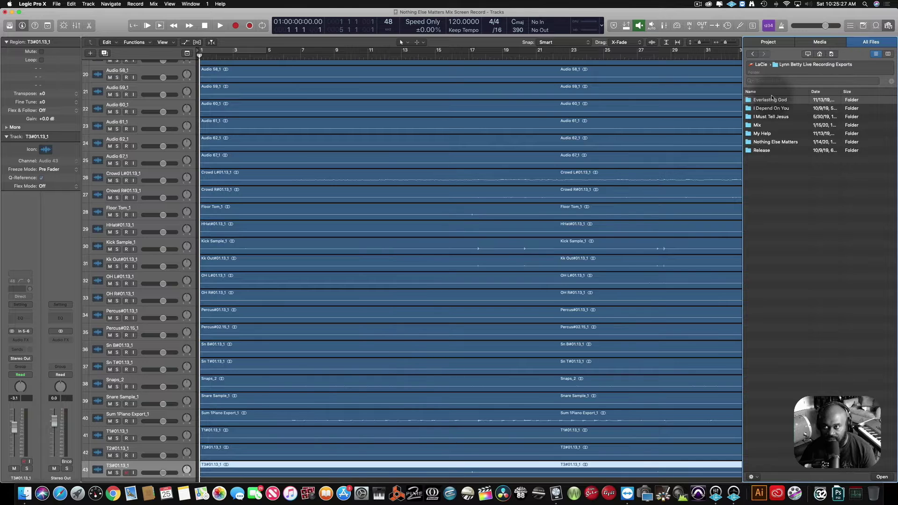
{"action": "double_click", "coordinate": [775, 144]}
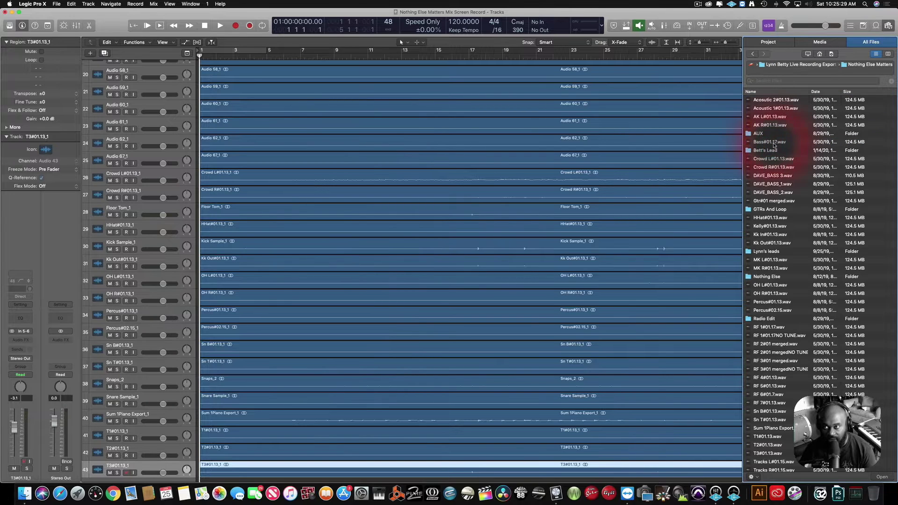
{"action": "scroll", "coordinate": [774, 145], "scroll_direction": "down", "scroll_amount": 1}
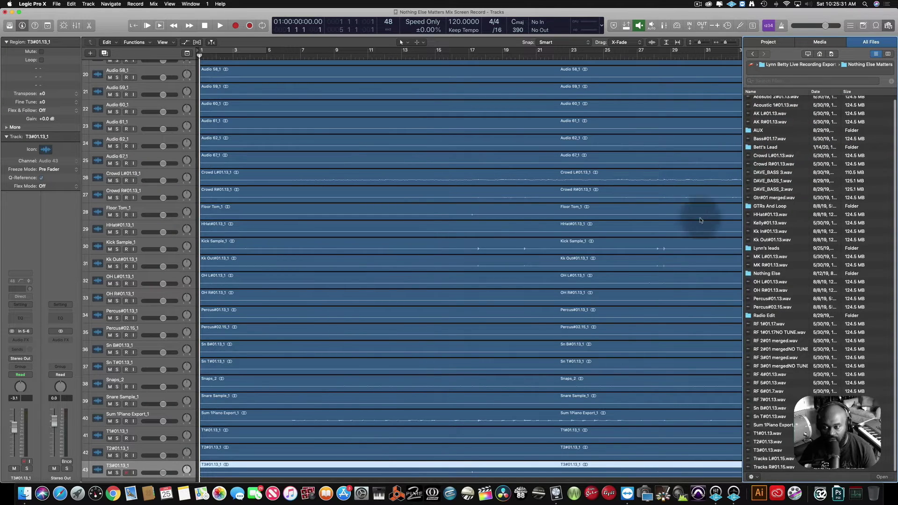
{"action": "scroll", "coordinate": [672, 225], "scroll_direction": "down", "scroll_amount": 2}
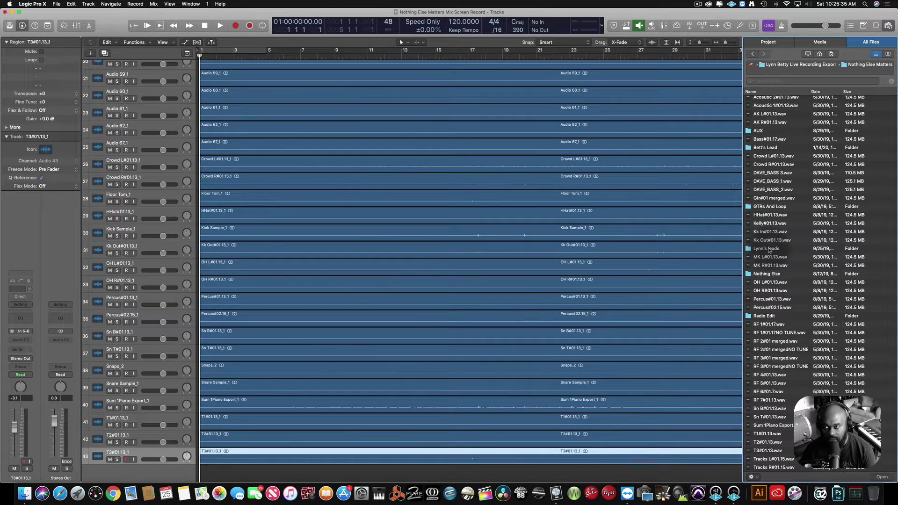
- Import all four audio files from the leads subfolder dated 9/25/19 at bar 1, below the last track, creating new tracks
{"action": "double_click", "coordinate": [769, 248]}
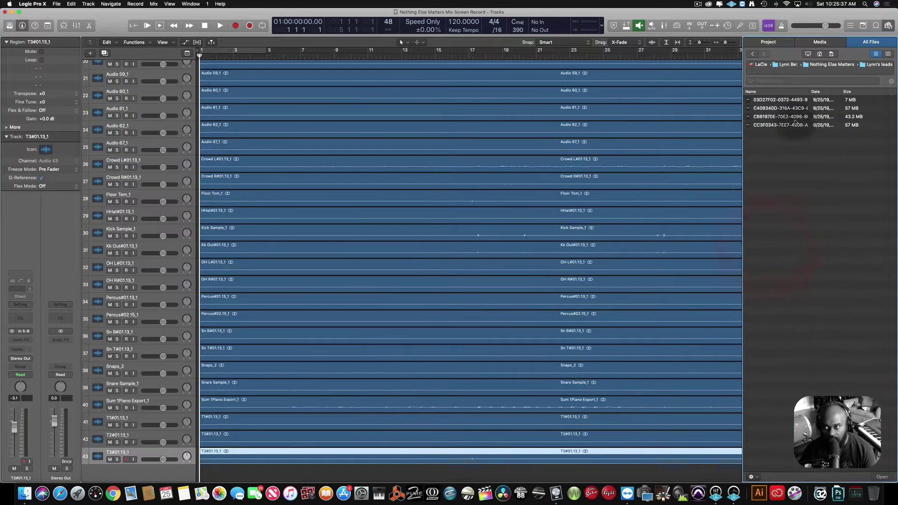
{"action": "left_click_drag", "start_coordinate": [769, 94], "coordinate": [196, 475]}
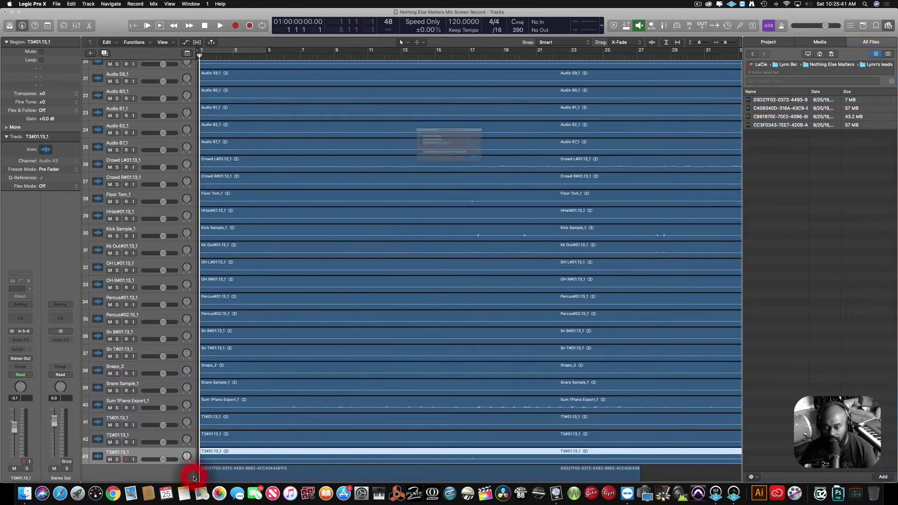
{"action": "left_click", "coordinate": [500, 171]}
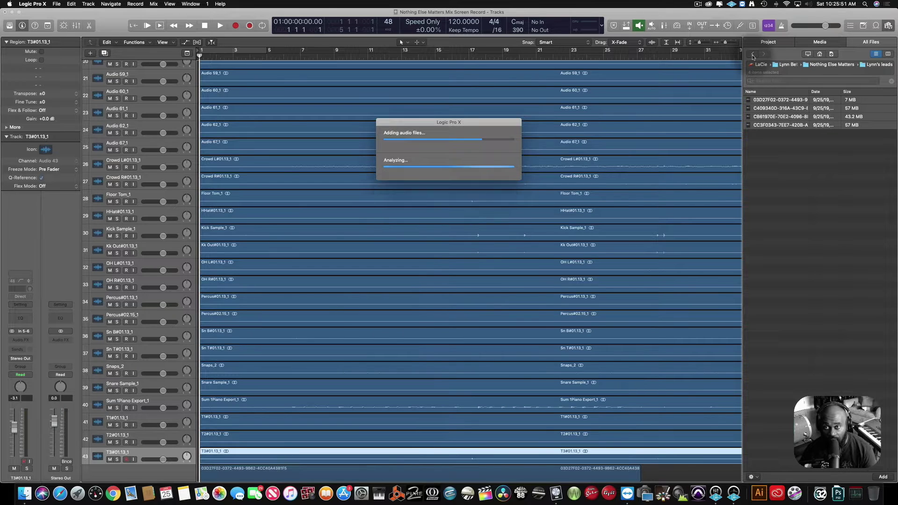
- Browse to the Nothing Else project's Bounces folder, widen the name column and select Nothing Else With Piano.mp3
{"action": "left_click", "coordinate": [752, 55]}
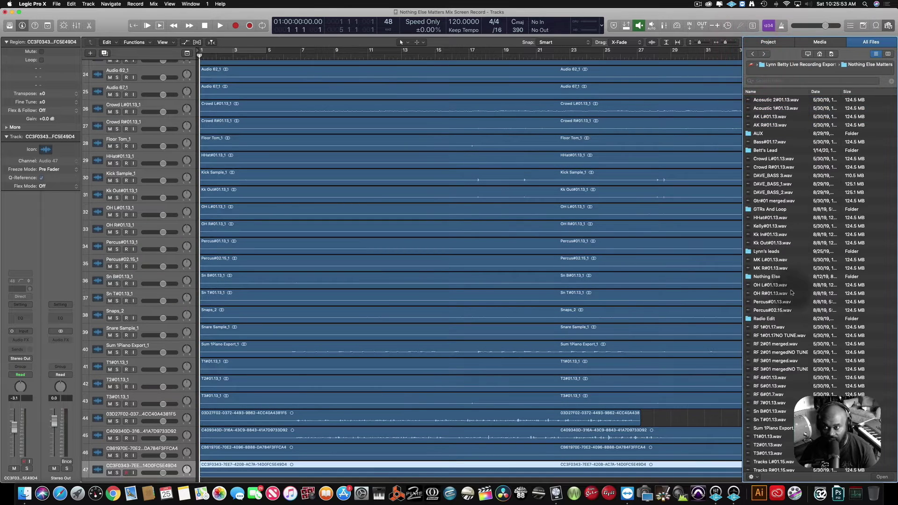
{"action": "scroll", "coordinate": [791, 293], "scroll_direction": "down", "scroll_amount": 1}
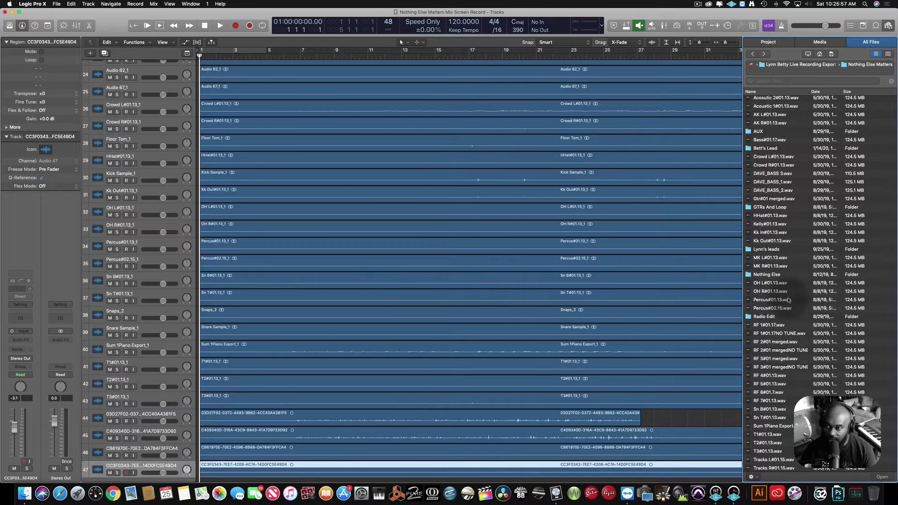
{"action": "scroll", "coordinate": [789, 300], "scroll_direction": "up", "scroll_amount": 1}
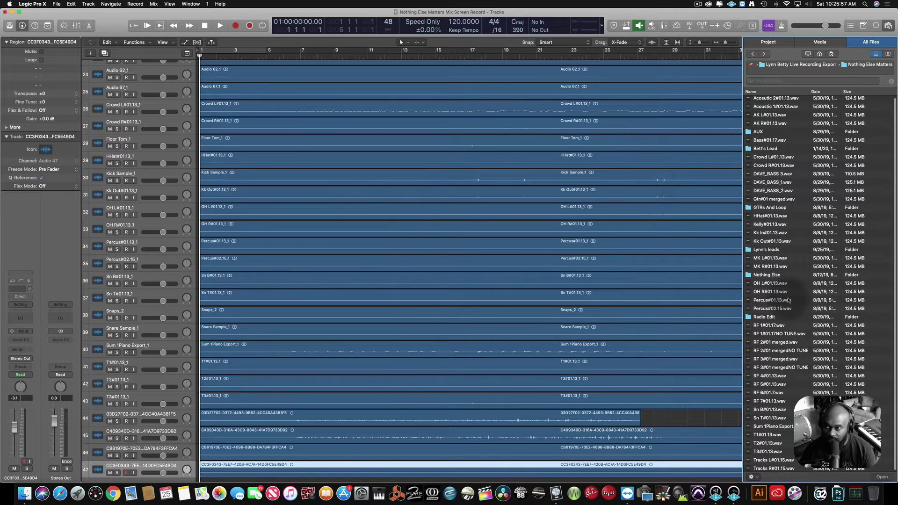
{"action": "double_click", "coordinate": [764, 277]}
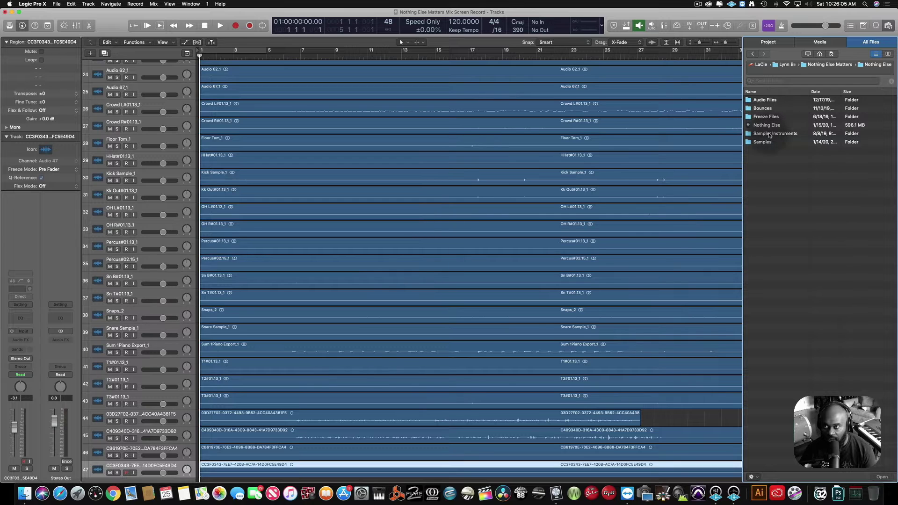
{"action": "double_click", "coordinate": [762, 108]}
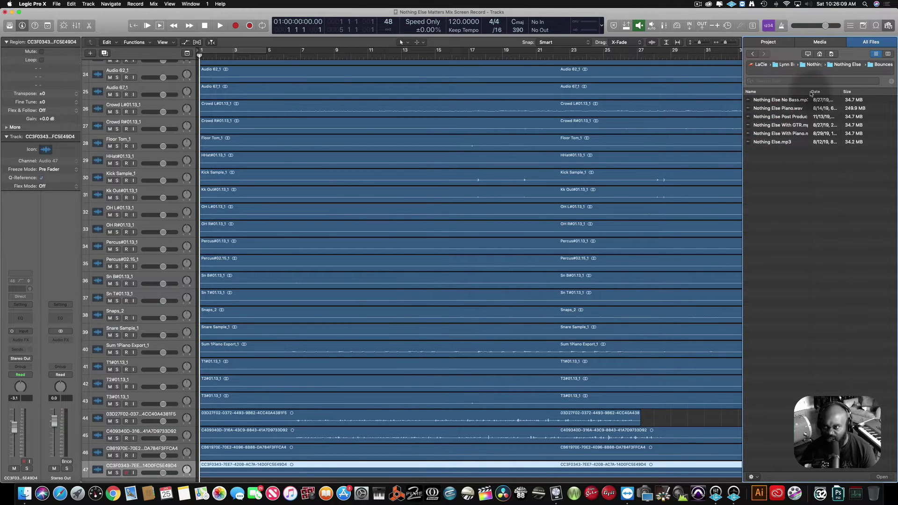
{"action": "left_click_drag", "start_coordinate": [810, 92], "coordinate": [865, 94]}
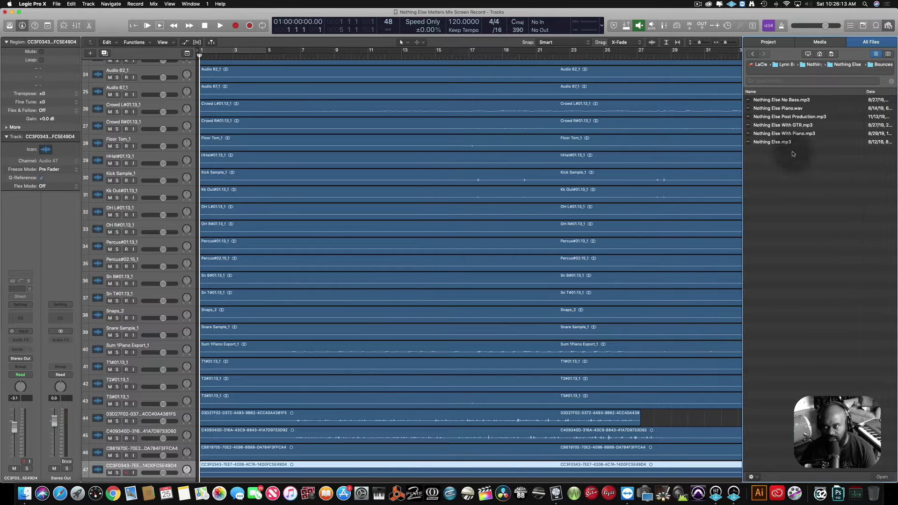
{"action": "left_click", "coordinate": [776, 135]}
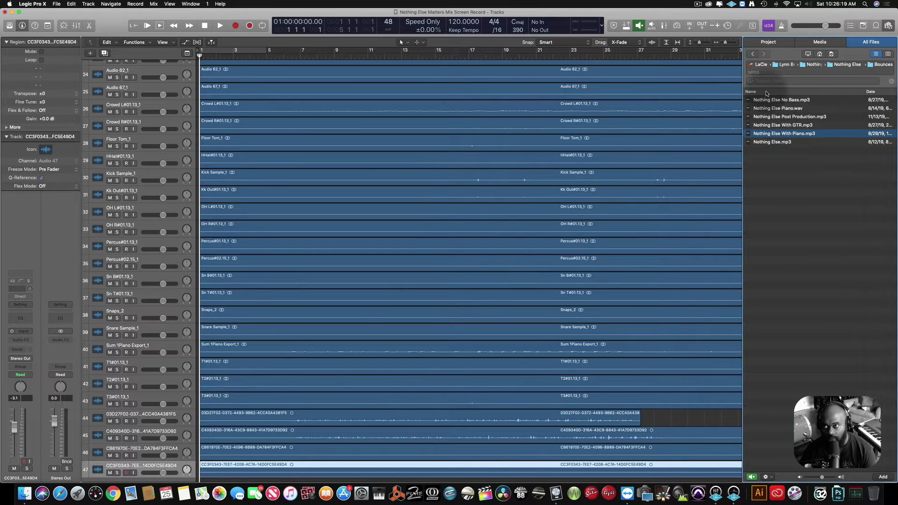
- Go back to the Nothing Else Matters folder in the file browser and review the imported tracks in the arrangement
{"action": "left_click", "coordinate": [755, 54]}
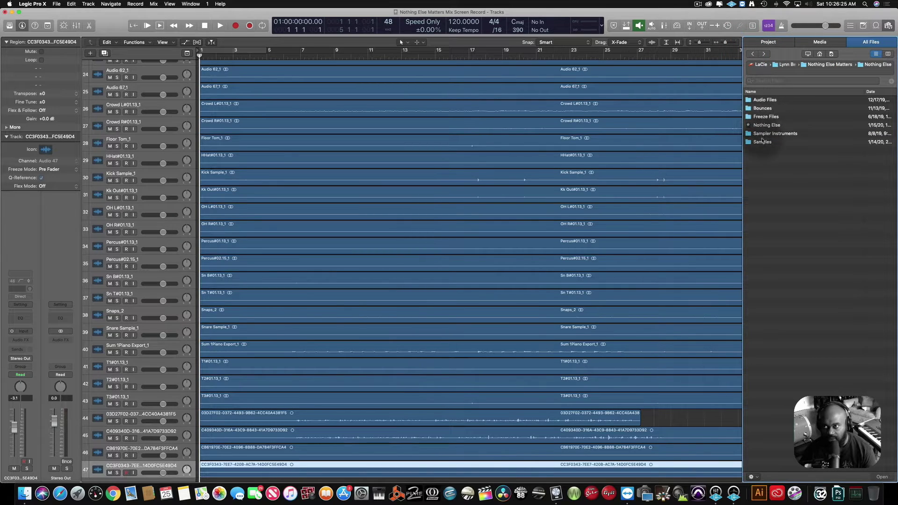
{"action": "left_click", "coordinate": [753, 55]}
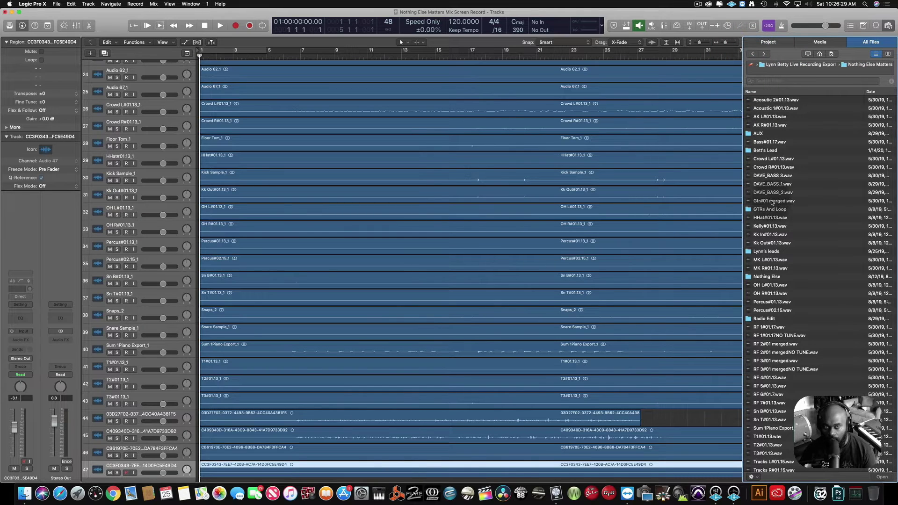
{"action": "scroll", "coordinate": [442, 193], "scroll_direction": "up", "scroll_amount": 15}
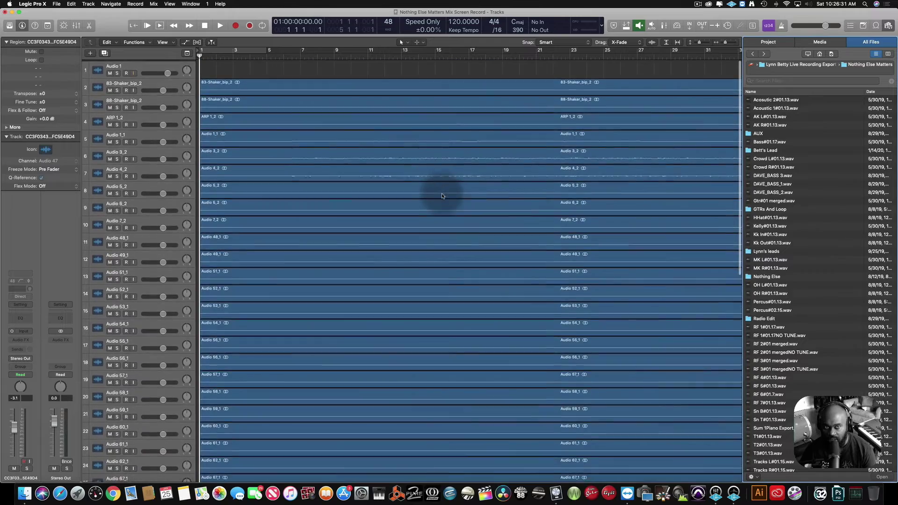
{"action": "scroll", "coordinate": [442, 196], "scroll_direction": "down", "scroll_amount": 15}
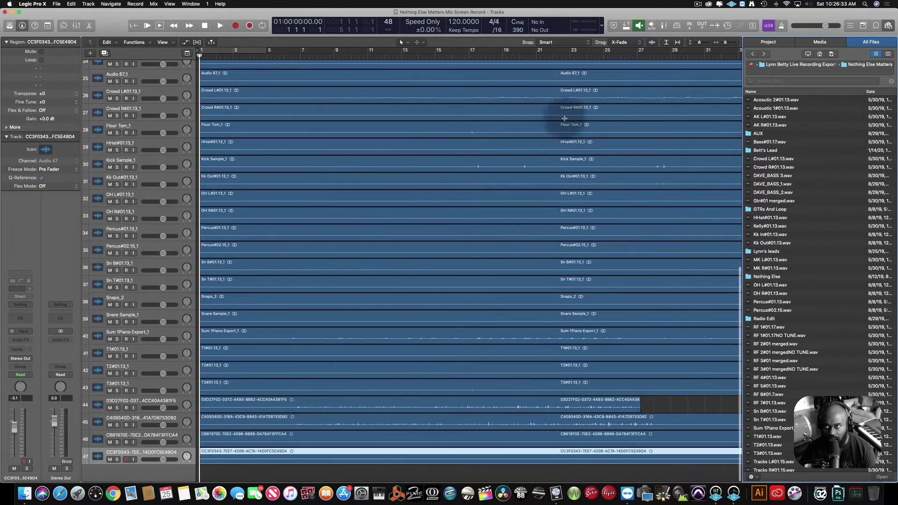
- Turn on waveform zoom for the regions and review the imported tracks up to the first track
{"action": "left_click", "coordinate": [652, 41]}
{"action": "scroll", "coordinate": [590, 126], "scroll_direction": "up", "scroll_amount": 8}
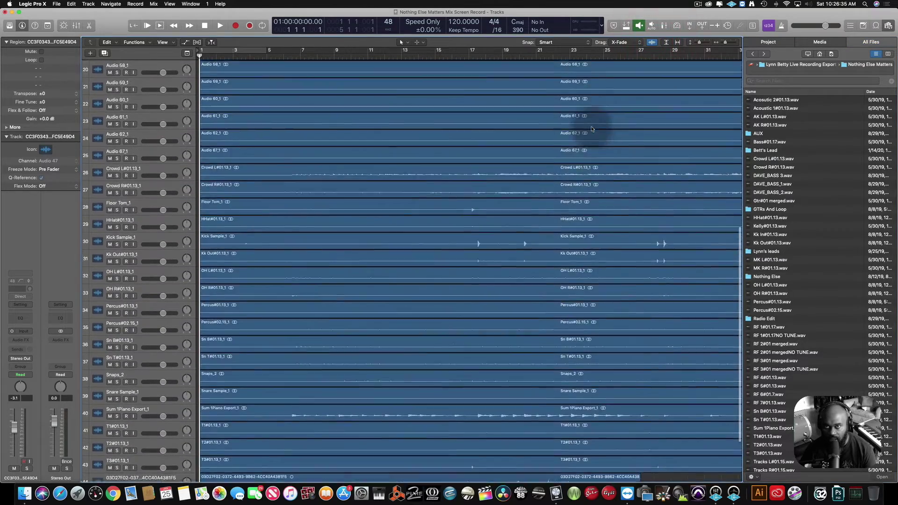
{"action": "scroll", "coordinate": [592, 129], "scroll_direction": "up", "scroll_amount": 6}
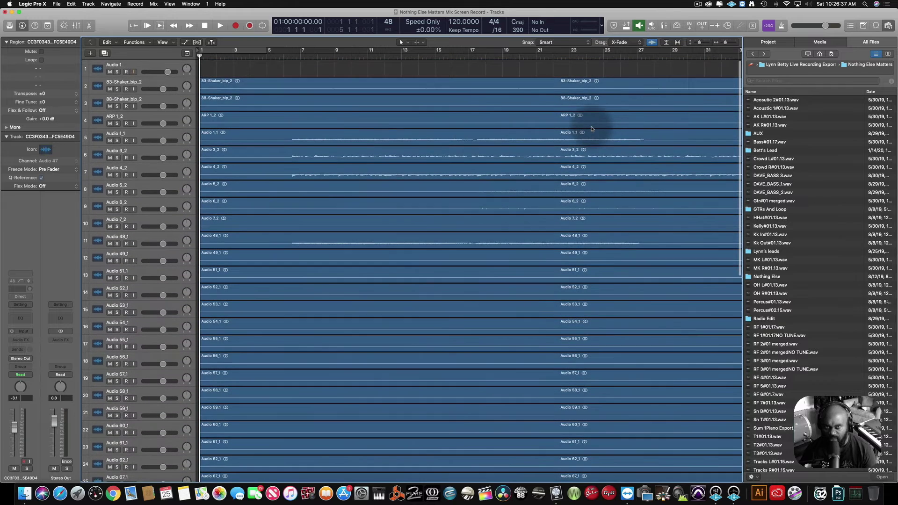
- Audition Audio 3_2, Audio 4_2, Audio 1_1 and Audio 48_1 in solo from about bar 12, and clear their solos after stopping playback
{"action": "double_click", "coordinate": [397, 58]}
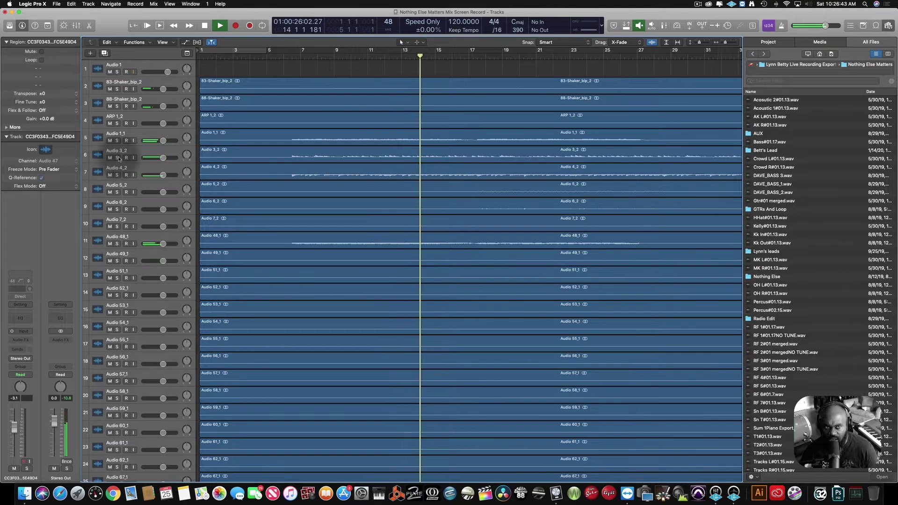
{"action": "left_click_drag", "start_coordinate": [117, 158], "coordinate": [118, 175]}
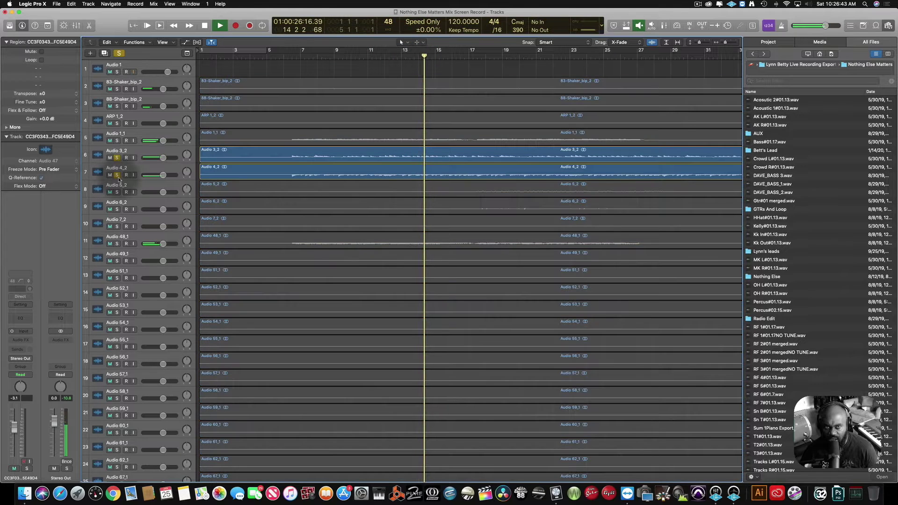
{"action": "left_click", "coordinate": [117, 141]}
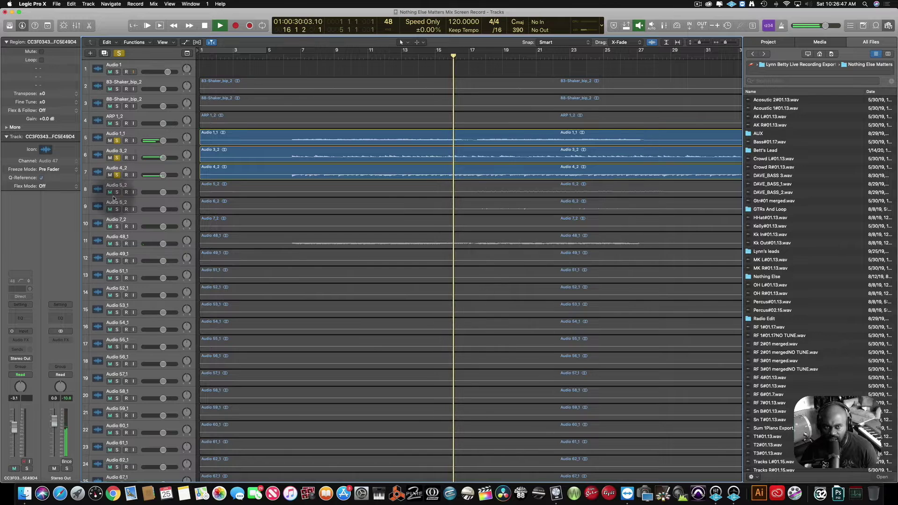
{"action": "left_click", "coordinate": [116, 244]}
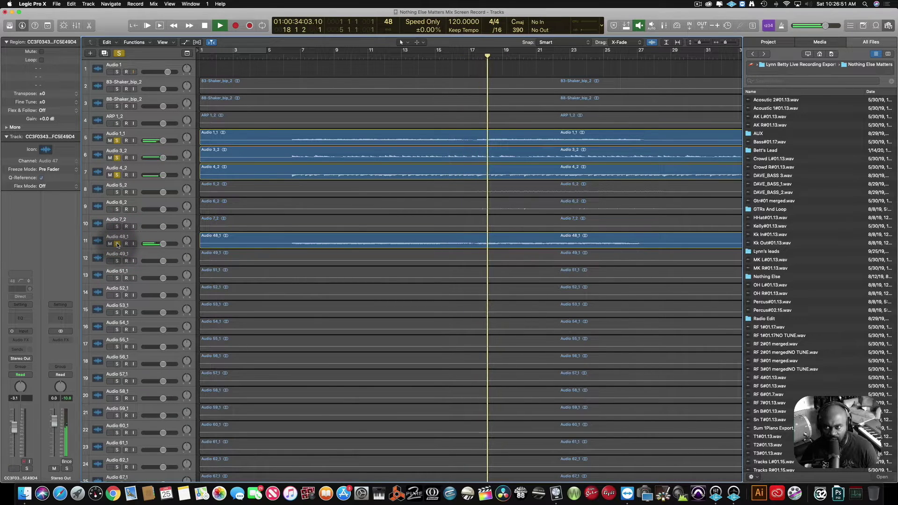
{"action": "key", "text": "space"}
{"action": "left_click", "coordinate": [117, 244]}
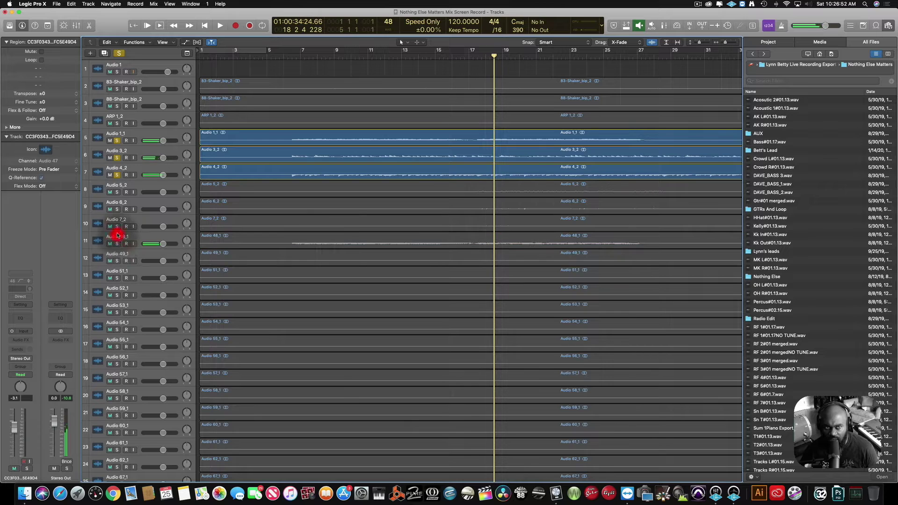
{"action": "left_click", "coordinate": [117, 175]}
{"action": "left_click", "coordinate": [117, 158]}
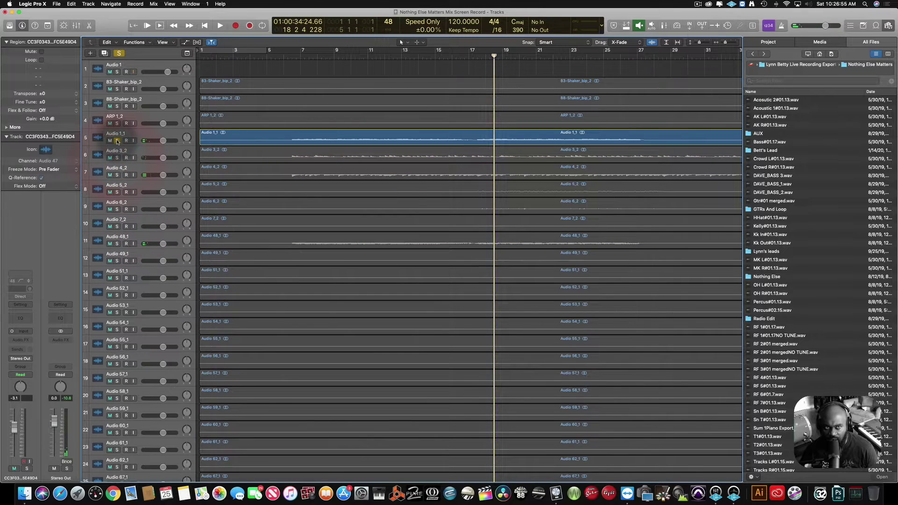
{"action": "left_click", "coordinate": [117, 140]}
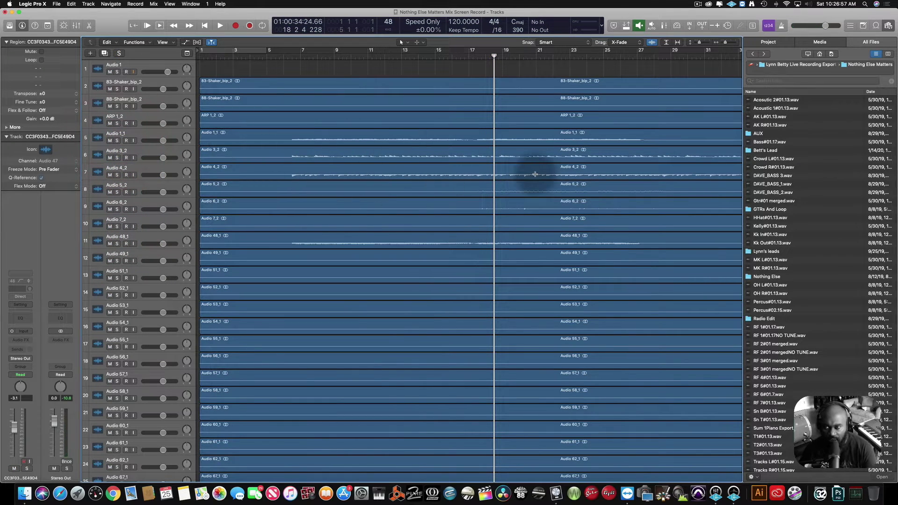
- Import the three audio files from the lead subfolder dated 1/14/20 at bar 1, below the last track, creating new tracks
{"action": "double_click", "coordinate": [770, 252]}
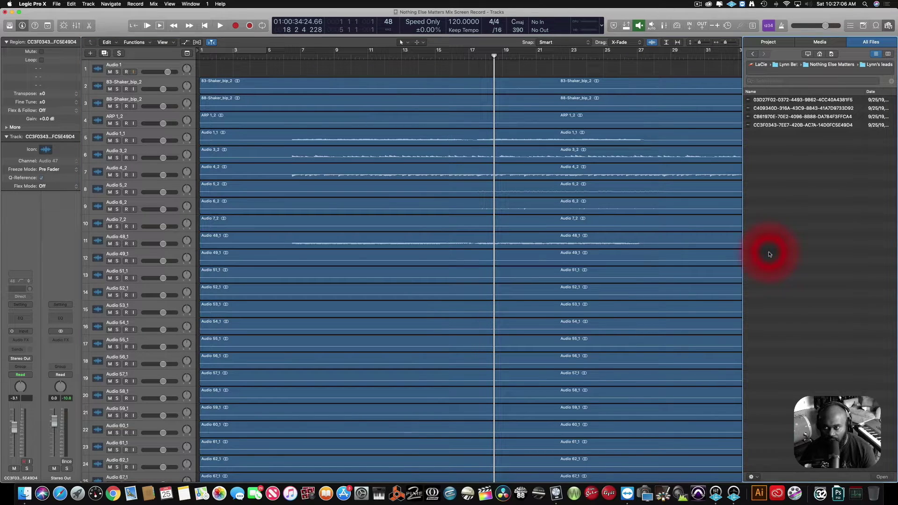
{"action": "left_click", "coordinate": [753, 55]}
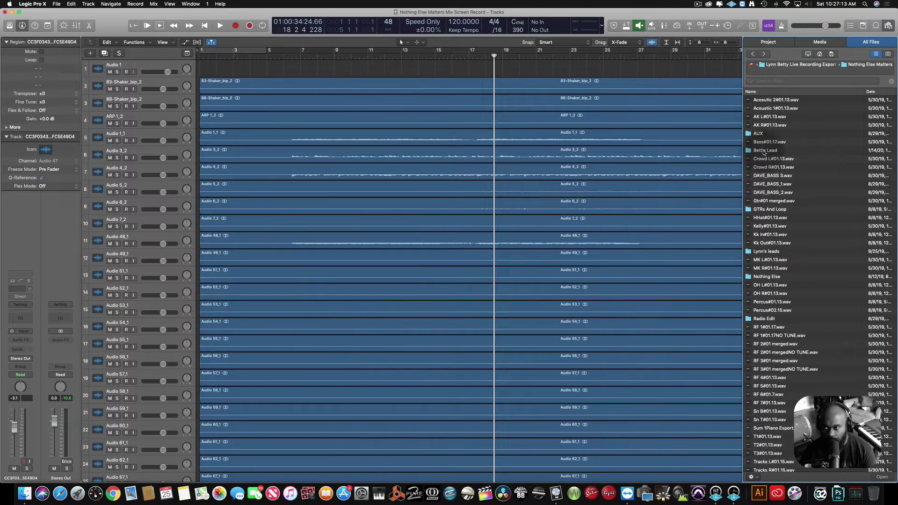
{"action": "double_click", "coordinate": [764, 152]}
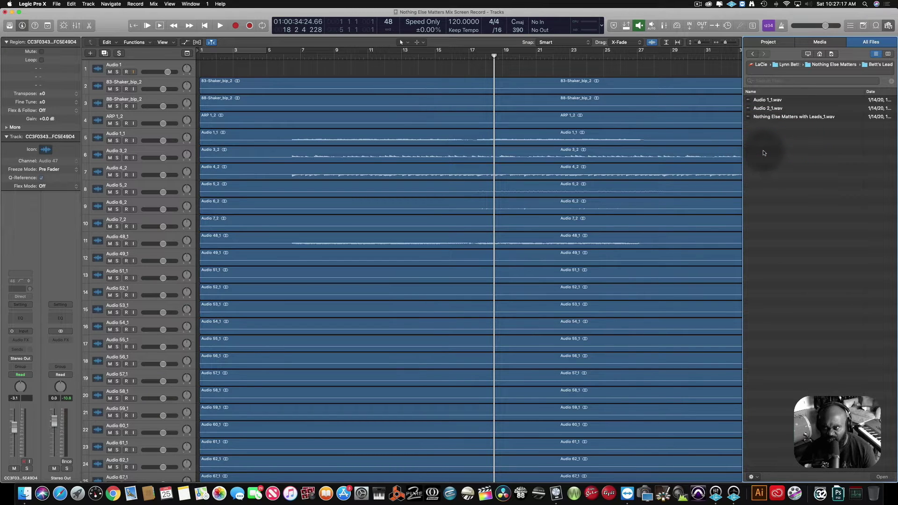
{"action": "scroll", "coordinate": [687, 151], "scroll_direction": "down", "scroll_amount": 15}
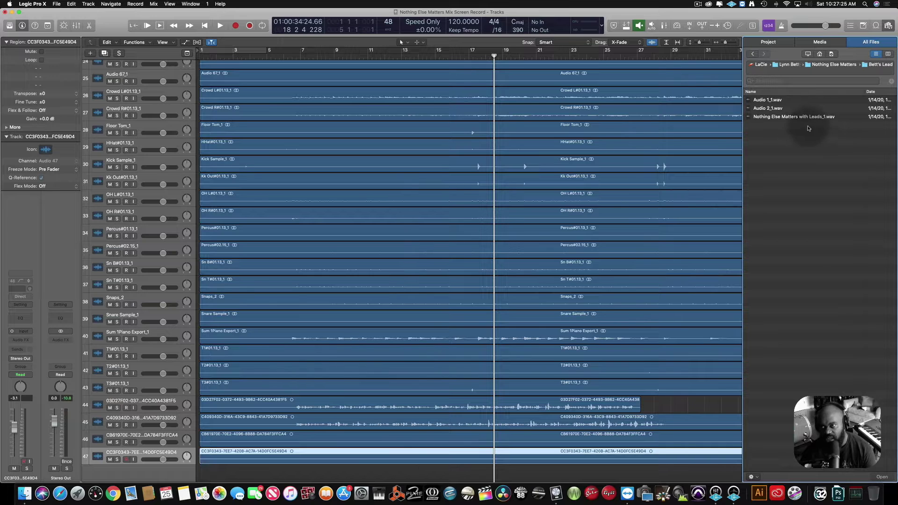
{"action": "left_click_drag", "start_coordinate": [809, 129], "coordinate": [200, 476]}
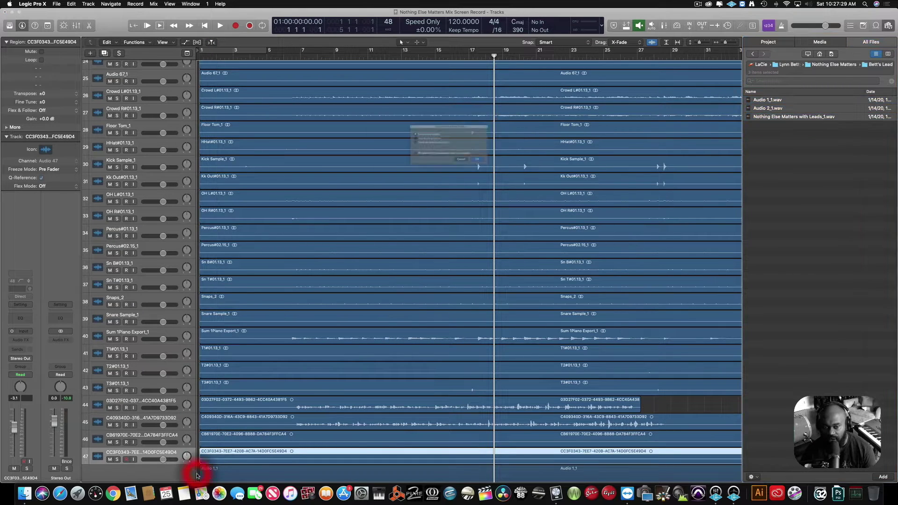
{"action": "left_click", "coordinate": [499, 171]}
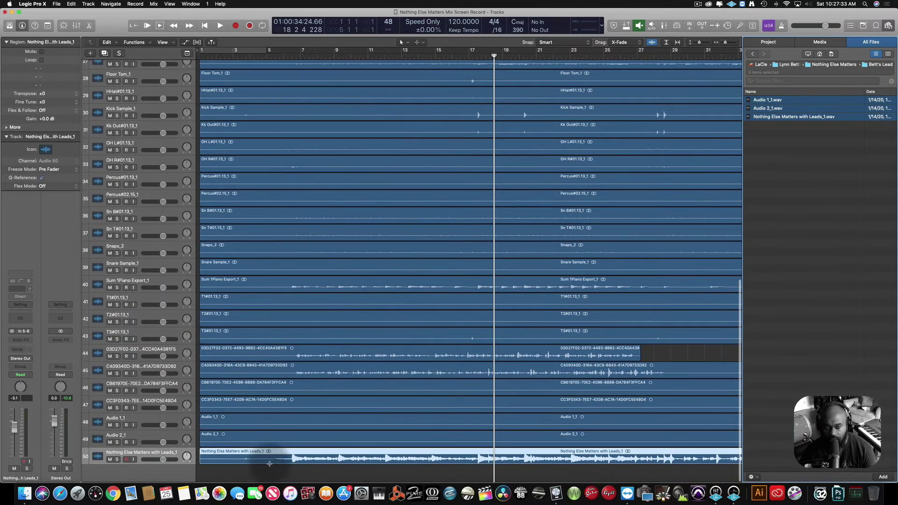
- Show the full song length in the arrangement and delete the Nothing Else Matters with Leads_1 region
{"action": "key", "text": "super+Left"}
{"action": "key", "text": "super+Left"}
{"action": "key", "text": "super+Left"}
{"action": "key", "text": "super+Left"}
{"action": "key", "text": "super+Left"}
{"action": "key", "text": "super+Left"}
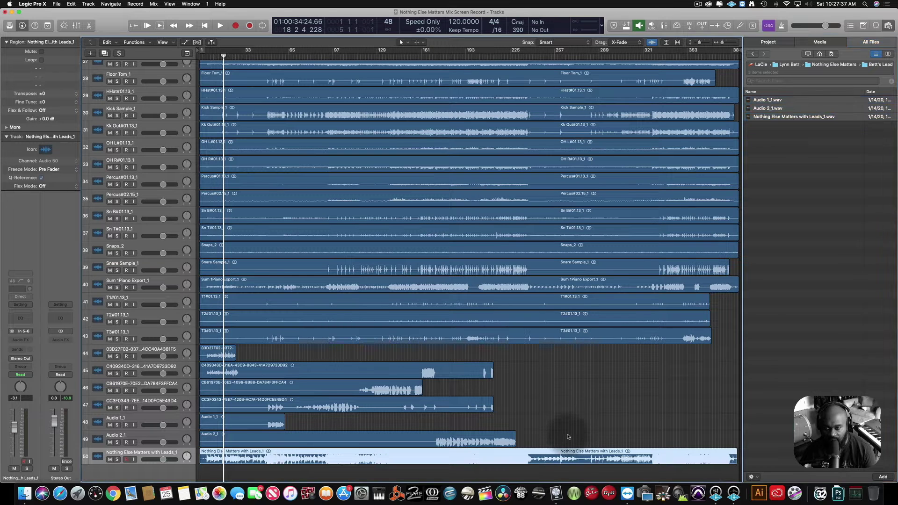
{"action": "key", "text": "Delete"}
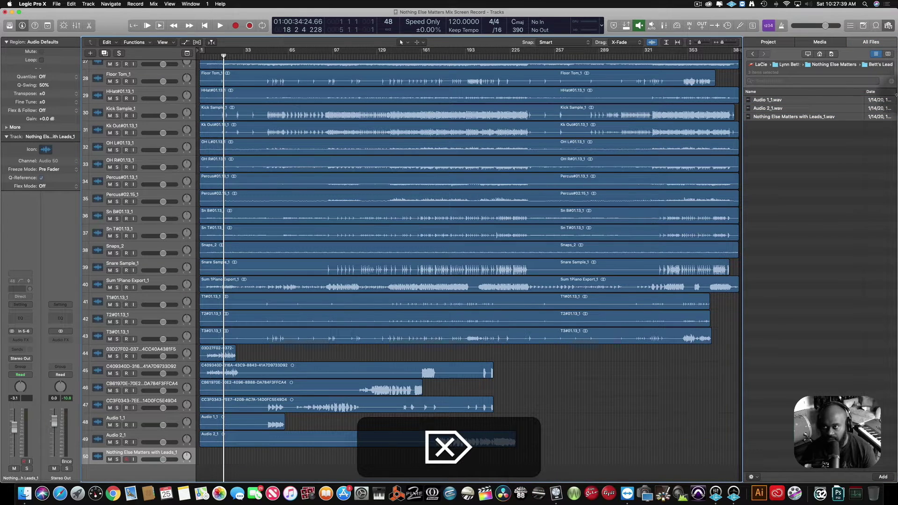
- Import all audio files from the AUX subfolder of Nothing Else Matters at bar 1, below the last track, creating new tracks
{"action": "left_click", "coordinate": [752, 54]}
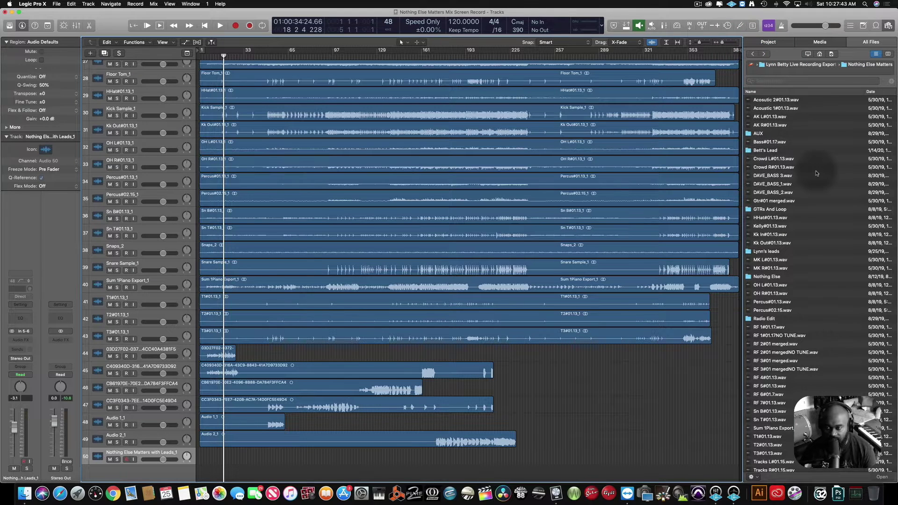
{"action": "scroll", "coordinate": [817, 173], "scroll_direction": "down", "scroll_amount": 1}
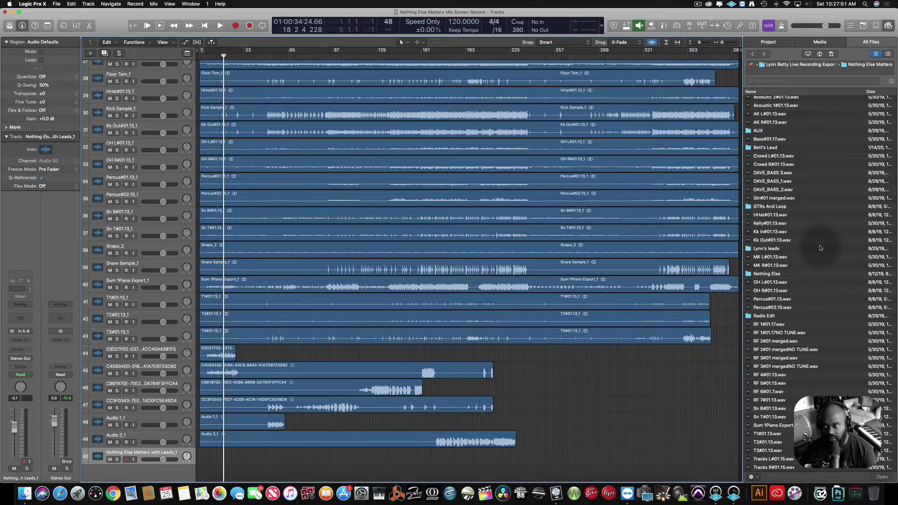
{"action": "scroll", "coordinate": [820, 248], "scroll_direction": "down", "scroll_amount": 2}
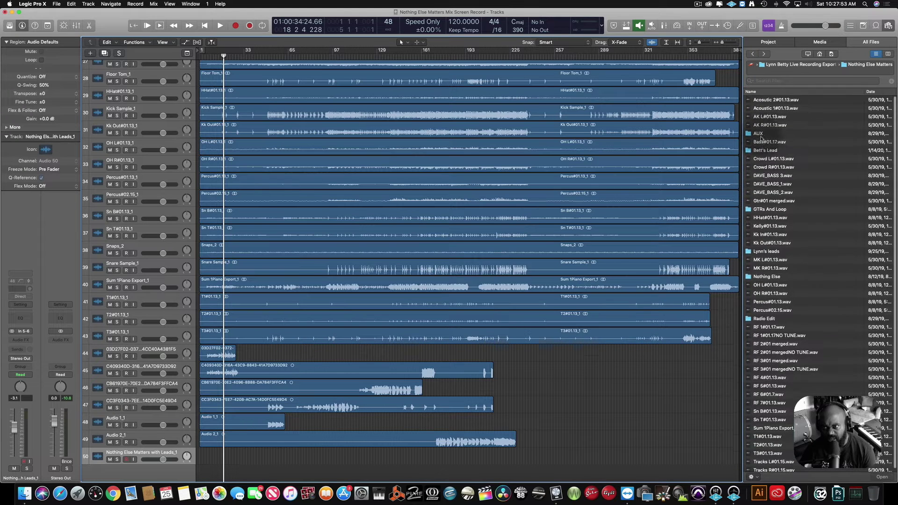
{"action": "double_click", "coordinate": [763, 134]}
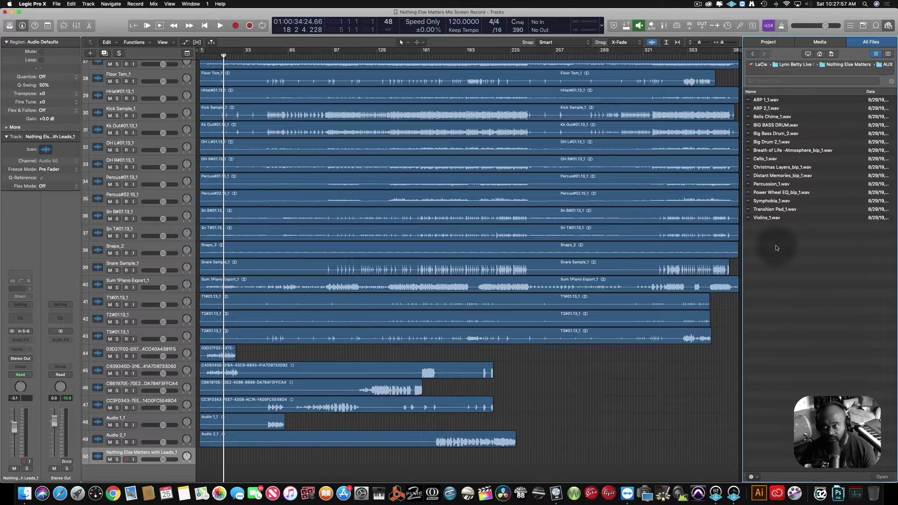
{"action": "left_click_drag", "start_coordinate": [776, 248], "coordinate": [190, 473]}
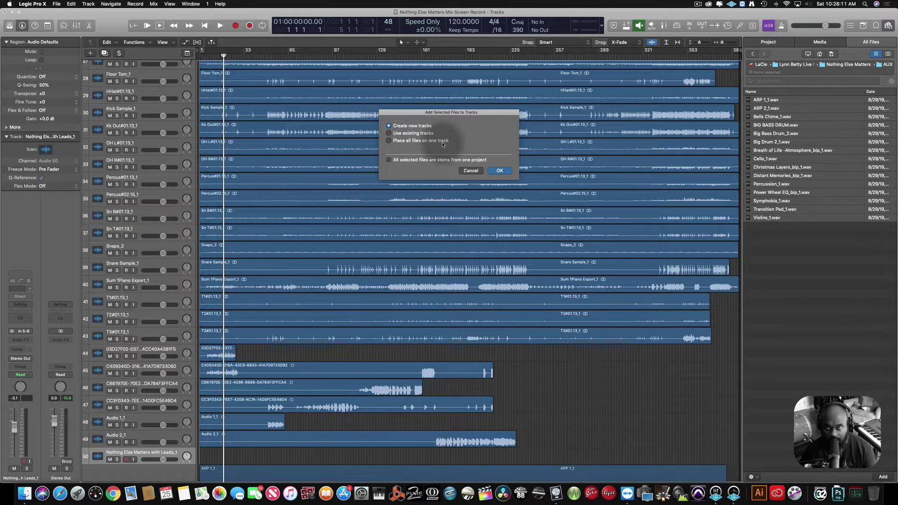
{"action": "left_click", "coordinate": [500, 170]}
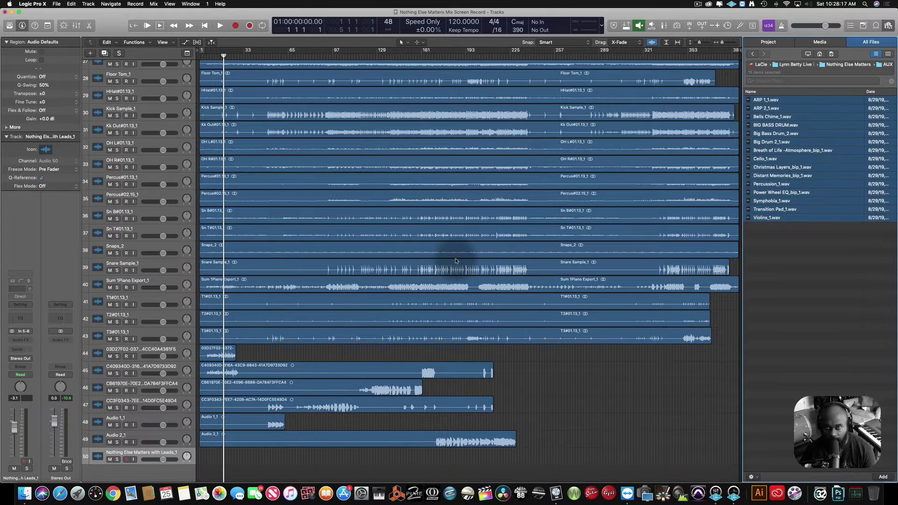
- Delete the empty Nothing Else Matters with Leads_1 track
{"action": "scroll", "coordinate": [456, 259], "scroll_direction": "down", "scroll_amount": 5}
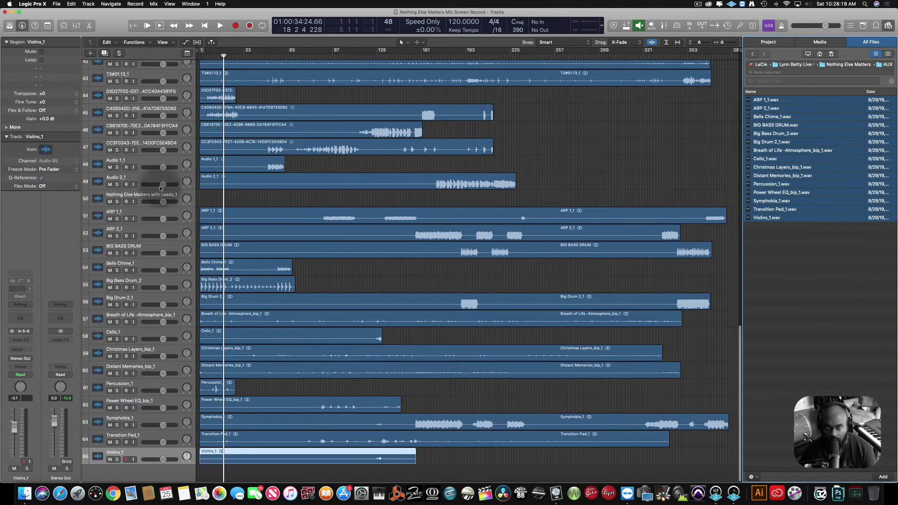
{"action": "left_click", "coordinate": [170, 195]}
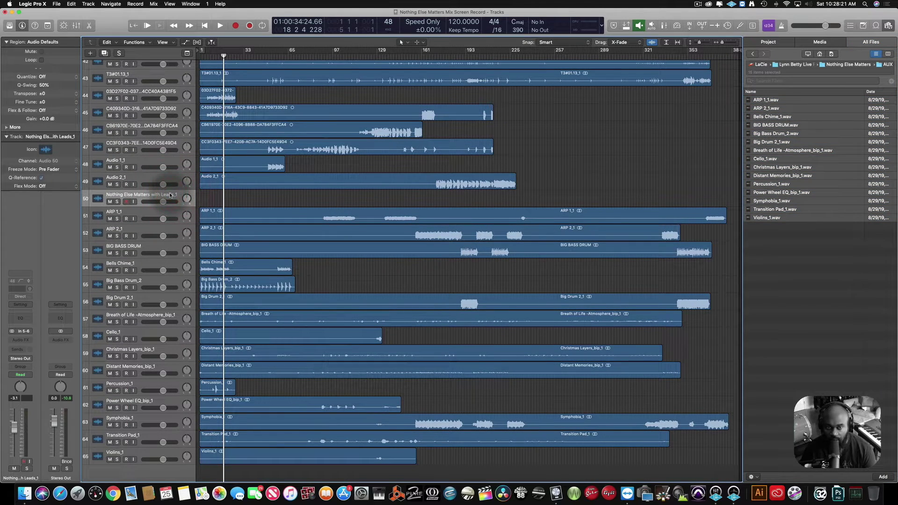
{"action": "key", "text": "Delete"}
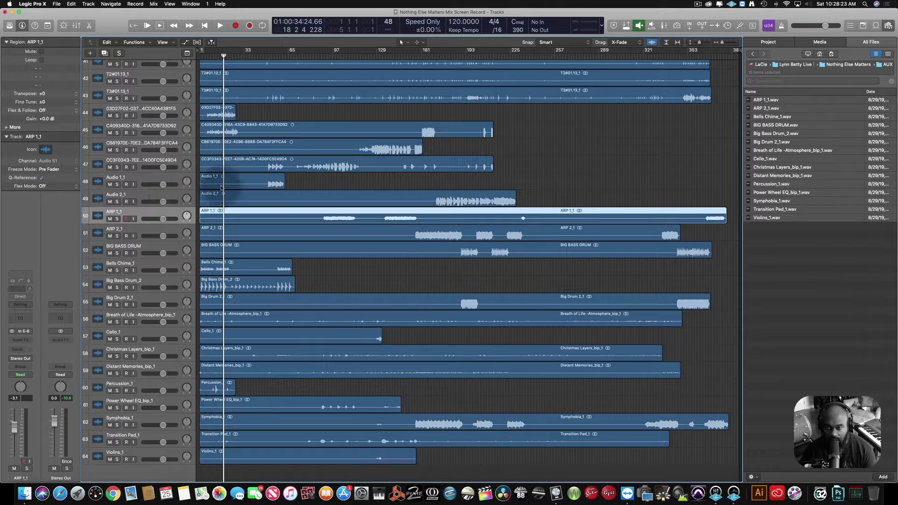
- Audition the Sum 1Piano Export_1 track in solo and clear its solo
{"action": "scroll", "coordinate": [402, 239], "scroll_direction": "up", "scroll_amount": 8}
{"action": "scroll", "coordinate": [403, 239], "scroll_direction": "up", "scroll_amount": 1}
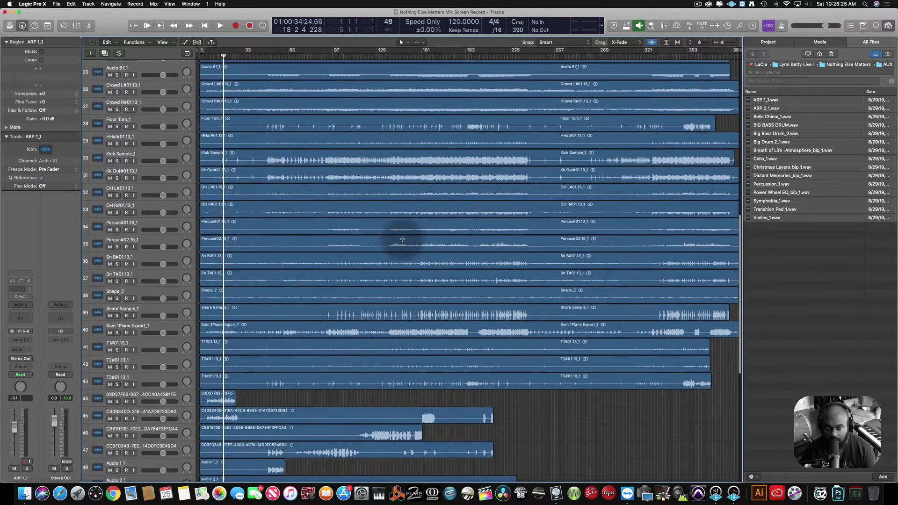
{"action": "scroll", "coordinate": [403, 239], "scroll_direction": "up", "scroll_amount": 1}
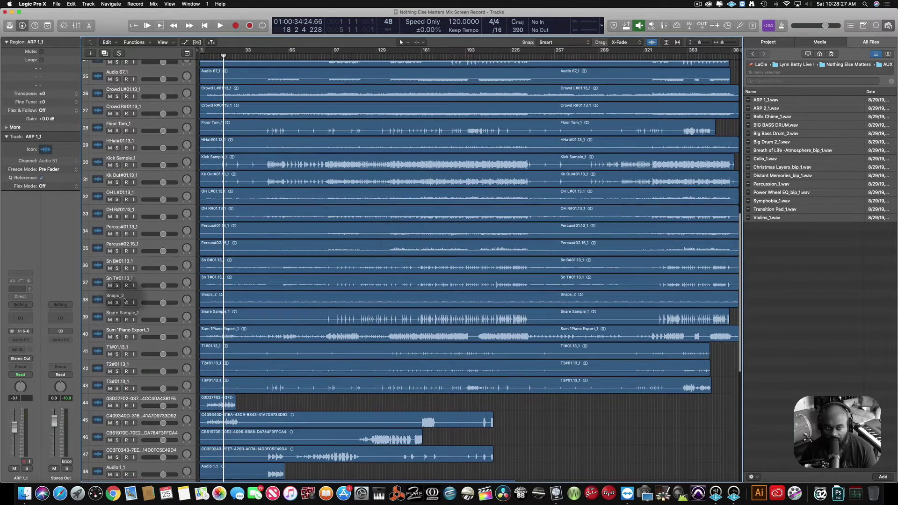
{"action": "left_click", "coordinate": [117, 338]}
{"action": "key", "text": "space"}
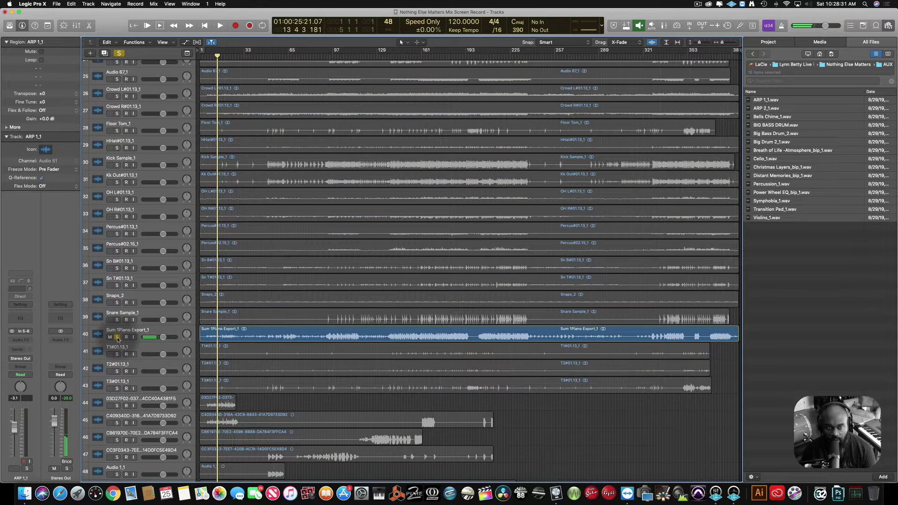
{"action": "left_click", "coordinate": [117, 337]}
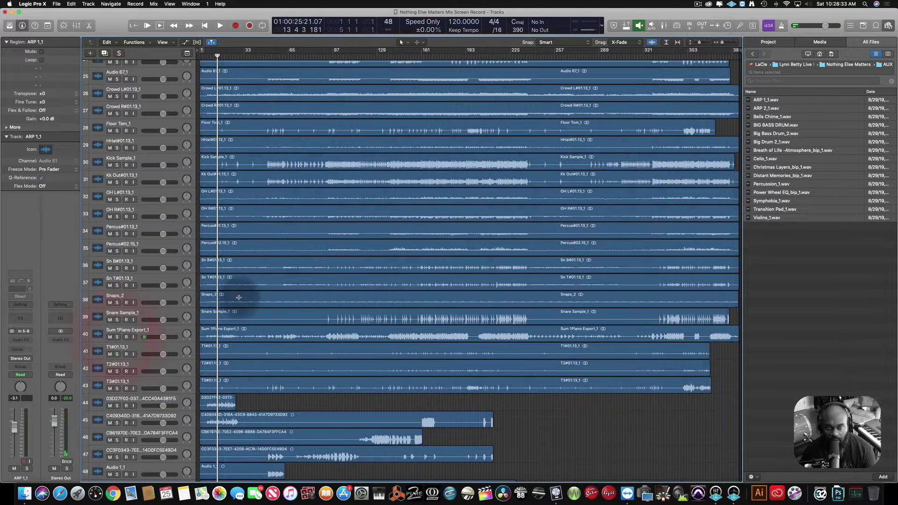
- Audition the Crowd L#01.13_1 and Crowd R#01.13_1 tracks in solo, including playback from about bars 117 and 222
{"action": "scroll", "coordinate": [207, 265], "scroll_direction": "up", "scroll_amount": 5}
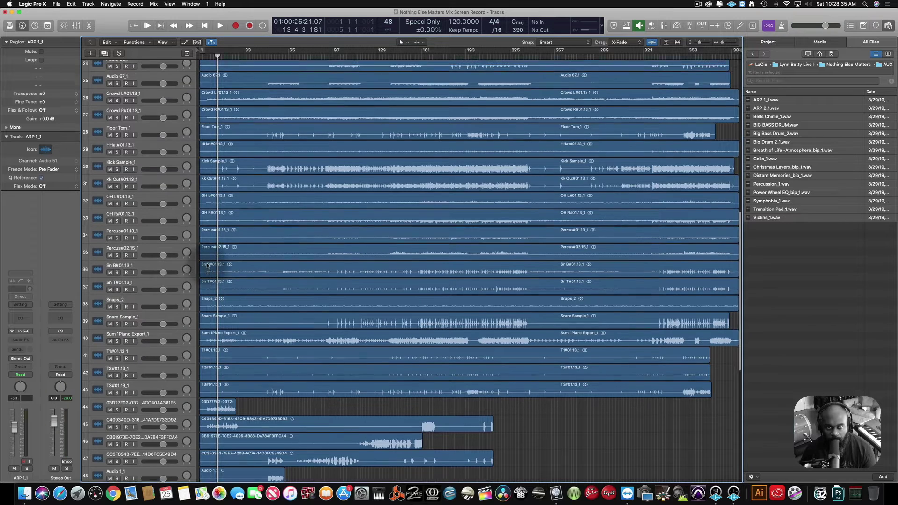
{"action": "scroll", "coordinate": [241, 257], "scroll_direction": "up", "scroll_amount": 4}
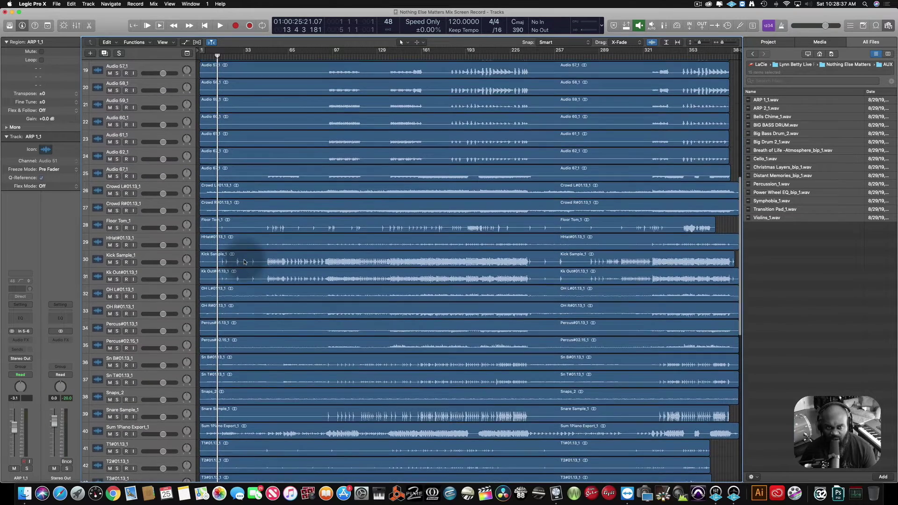
{"action": "scroll", "coordinate": [243, 259], "scroll_direction": "up", "scroll_amount": 1}
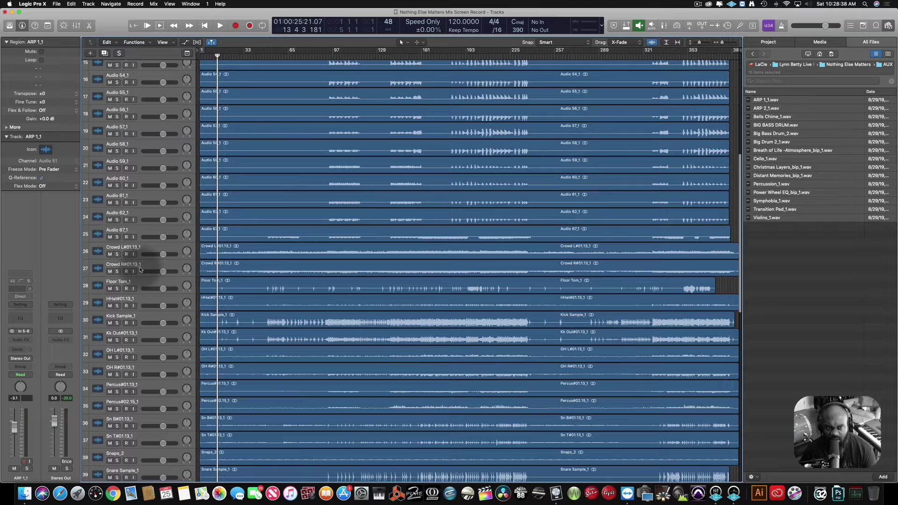
{"action": "left_click", "coordinate": [117, 254]}
{"action": "left_click", "coordinate": [118, 271]}
{"action": "key", "text": "space"}
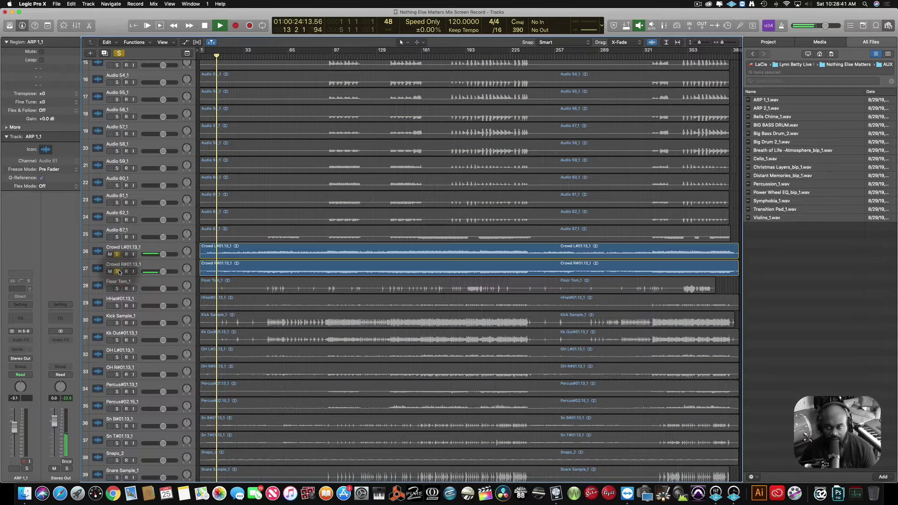
{"action": "left_click", "coordinate": [361, 55]}
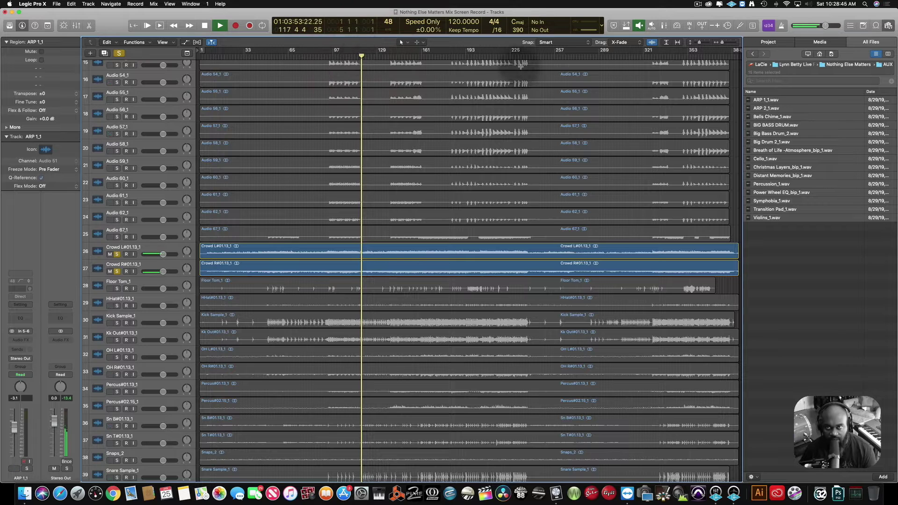
{"action": "left_click", "coordinate": [508, 56]}
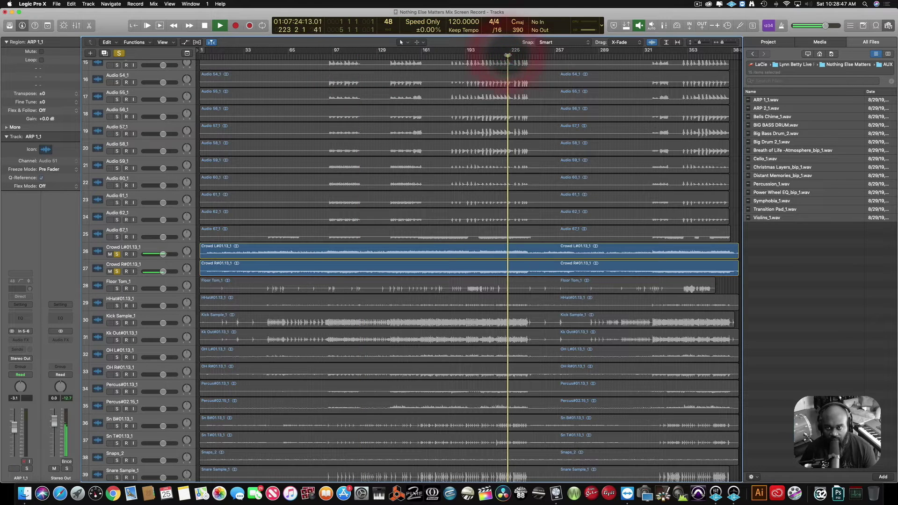
- Clear the solo on the Crowd L#01.13_1 and Crowd R#01.13_1 tracks and mute both
{"action": "left_click", "coordinate": [116, 254]}
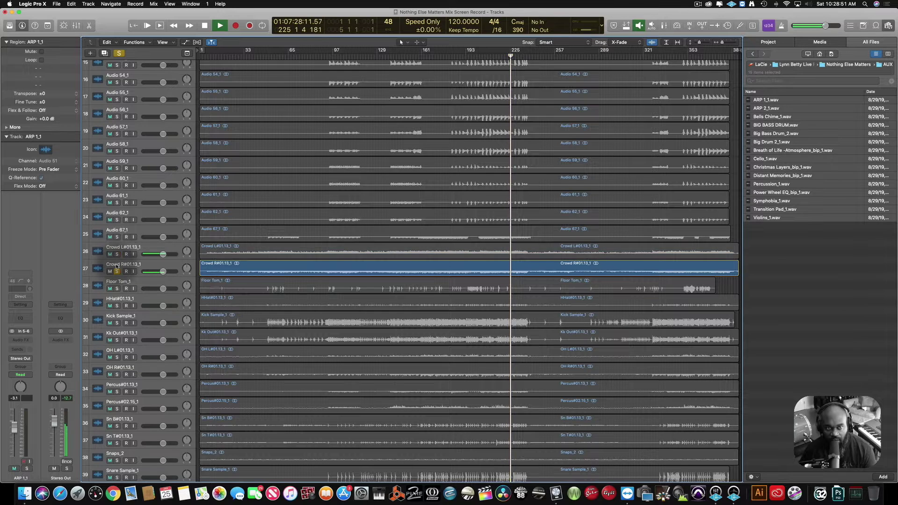
{"action": "left_click", "coordinate": [117, 272]}
{"action": "left_click", "coordinate": [110, 254]}
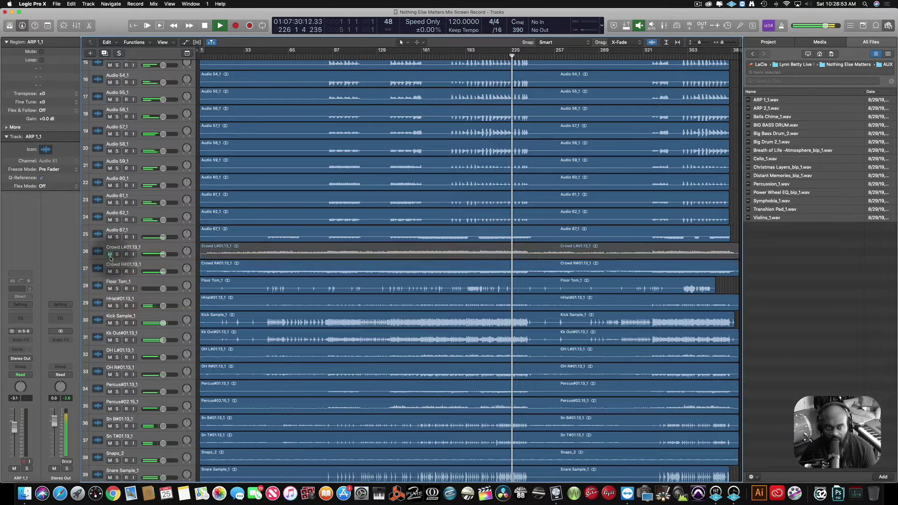
{"action": "left_click", "coordinate": [110, 271]}
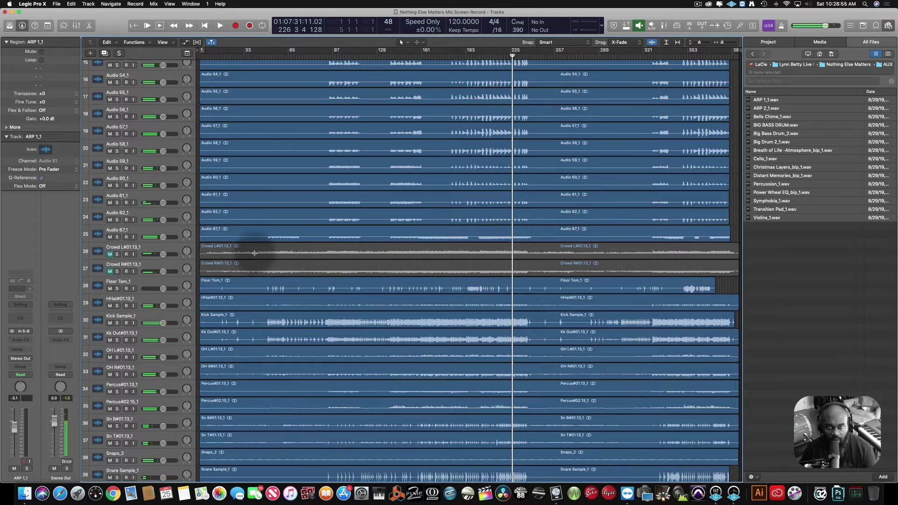
- Audition the Audio 48_1 and Audio 49_1 tracks in solo, playing from about bar 205
{"action": "scroll", "coordinate": [255, 253], "scroll_direction": "up", "scroll_amount": 8}
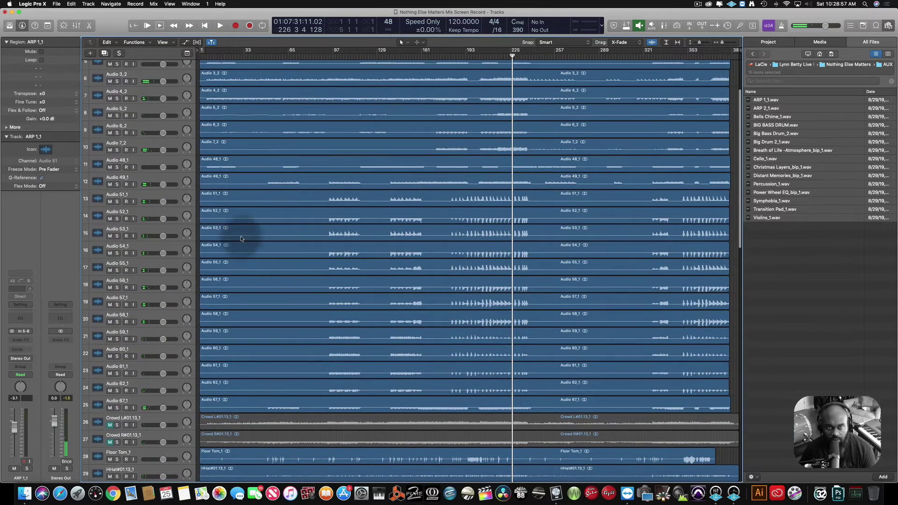
{"action": "left_click", "coordinate": [117, 184]}
{"action": "left_click", "coordinate": [117, 167]}
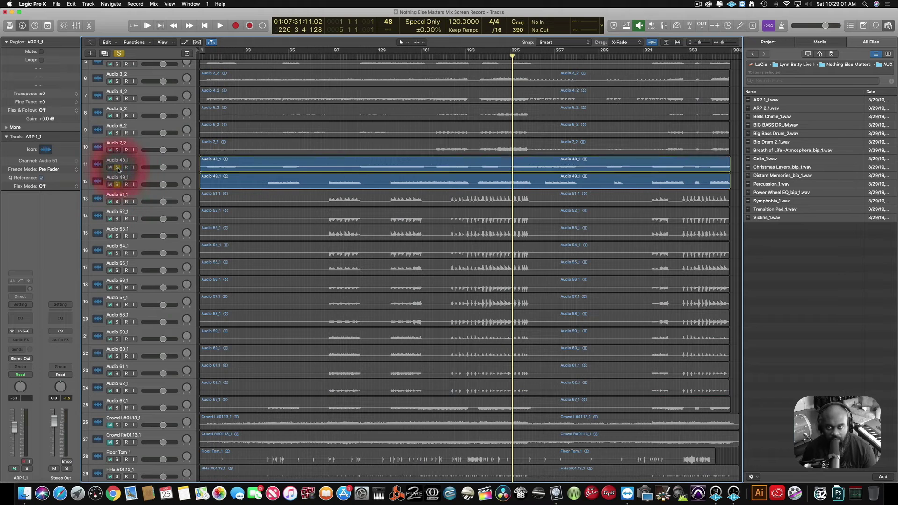
{"action": "key", "text": "space"}
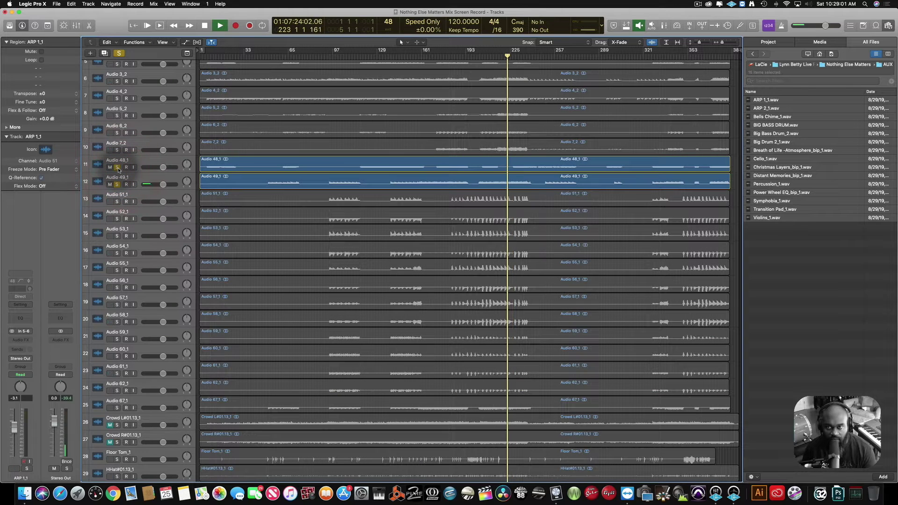
{"action": "left_click", "coordinate": [483, 56]}
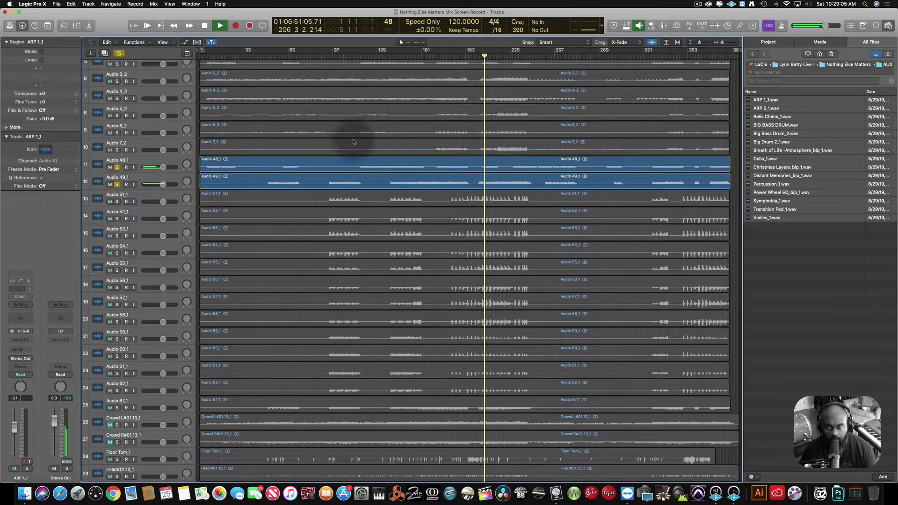
- Add Audio 7_2, Audio 6_2, Audio 5_2, Audio 4_2, Audio 3_2 and Audio 1_1 to the solo one by one during playback
{"action": "scroll", "coordinate": [341, 143], "scroll_direction": "up", "scroll_amount": 5}
{"action": "scroll", "coordinate": [341, 143], "scroll_direction": "down", "scroll_amount": 1}
{"action": "left_click", "coordinate": [117, 227]}
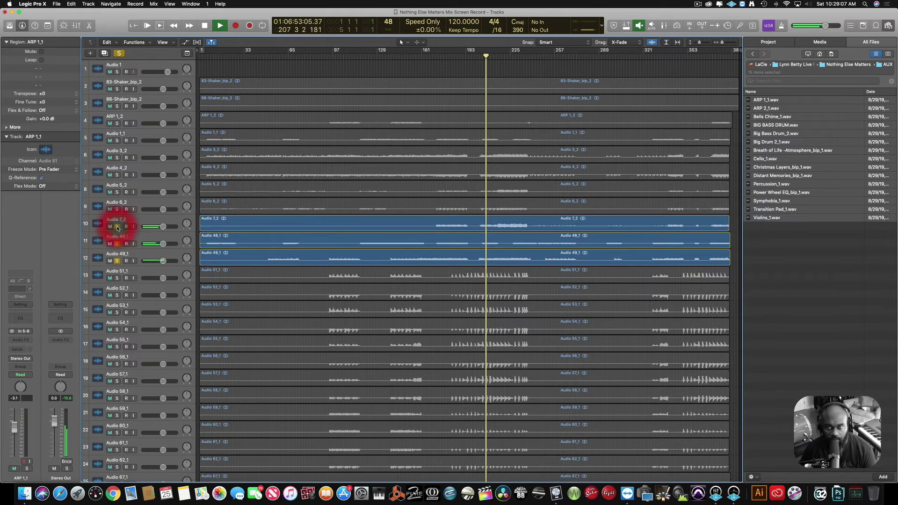
{"action": "left_click", "coordinate": [117, 209]}
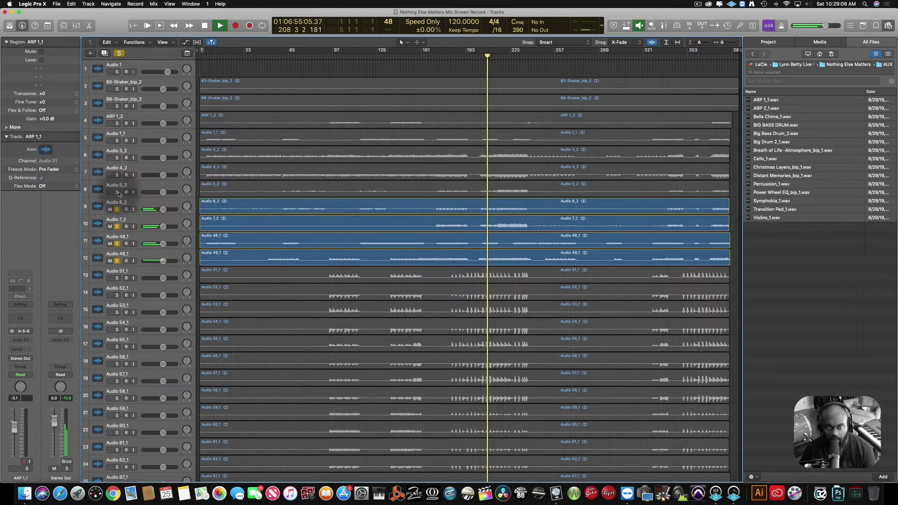
{"action": "left_click", "coordinate": [118, 192]}
{"action": "left_click", "coordinate": [117, 175]}
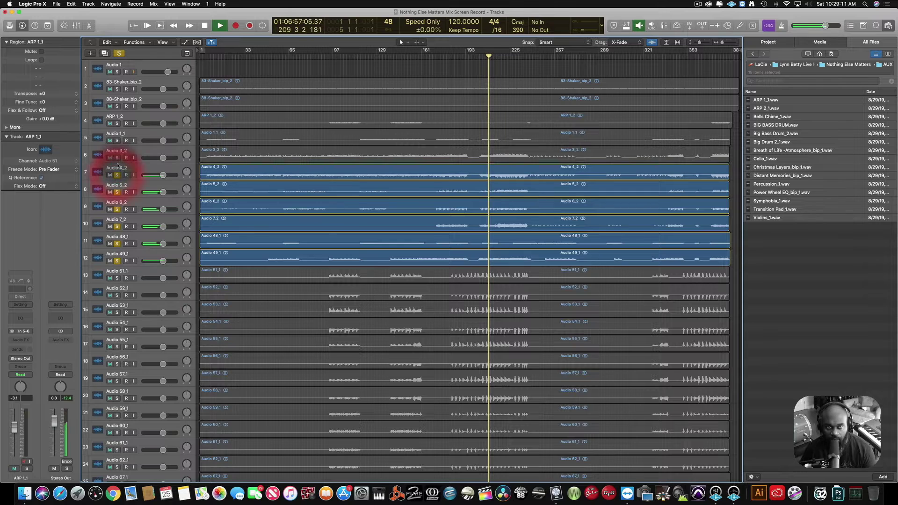
{"action": "left_click", "coordinate": [117, 158]}
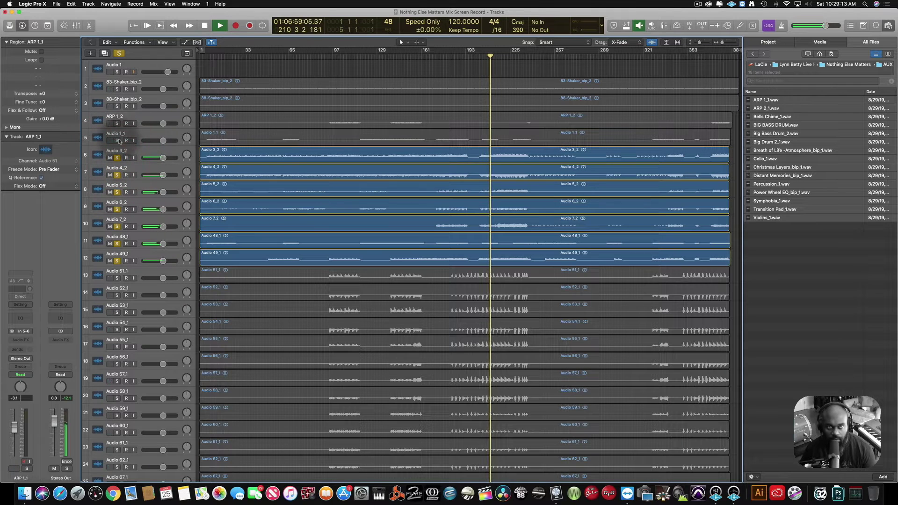
{"action": "left_click", "coordinate": [118, 140]}
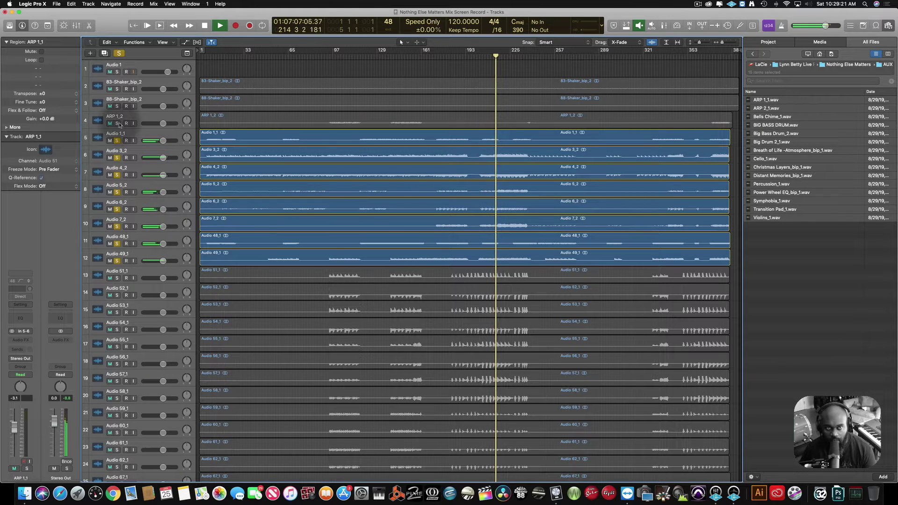
- Extend the solo to ARP 1_2, both Shaker tracks and Audio 51_1 through Audio 67_1, keeping the two Crowd tracks out
{"action": "left_click_drag", "start_coordinate": [118, 124], "coordinate": [119, 89]}
{"action": "scroll", "coordinate": [125, 293], "scroll_direction": "down", "scroll_amount": 5}
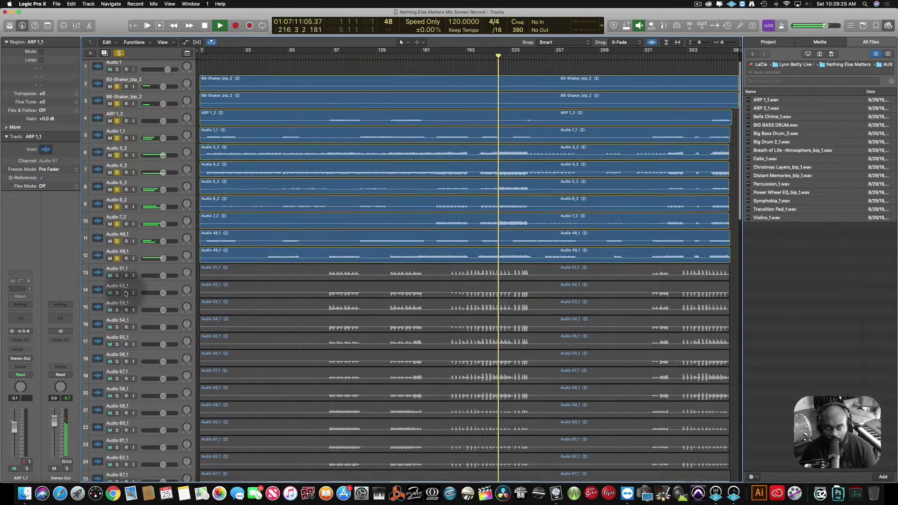
{"action": "left_click_drag", "start_coordinate": [117, 196], "coordinate": [123, 418]}
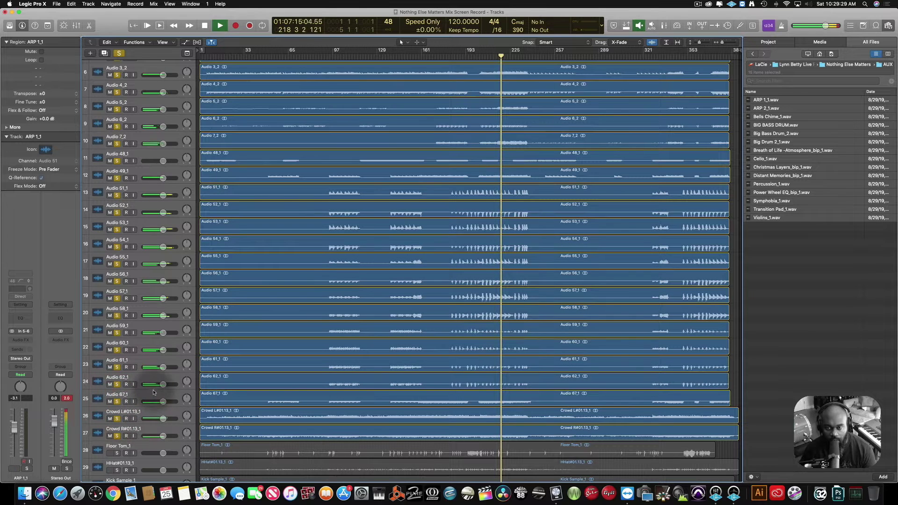
{"action": "scroll", "coordinate": [153, 389], "scroll_direction": "down", "scroll_amount": 3}
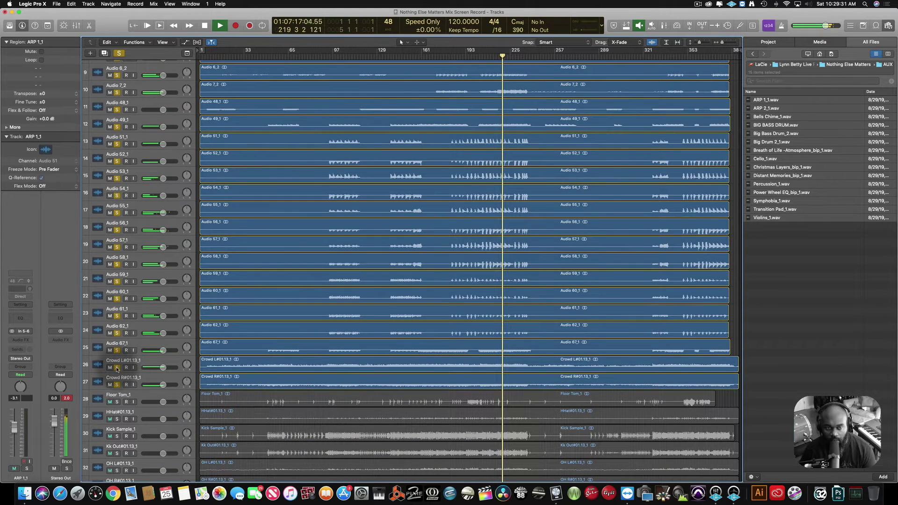
{"action": "left_click_drag", "start_coordinate": [117, 367], "coordinate": [116, 385]}
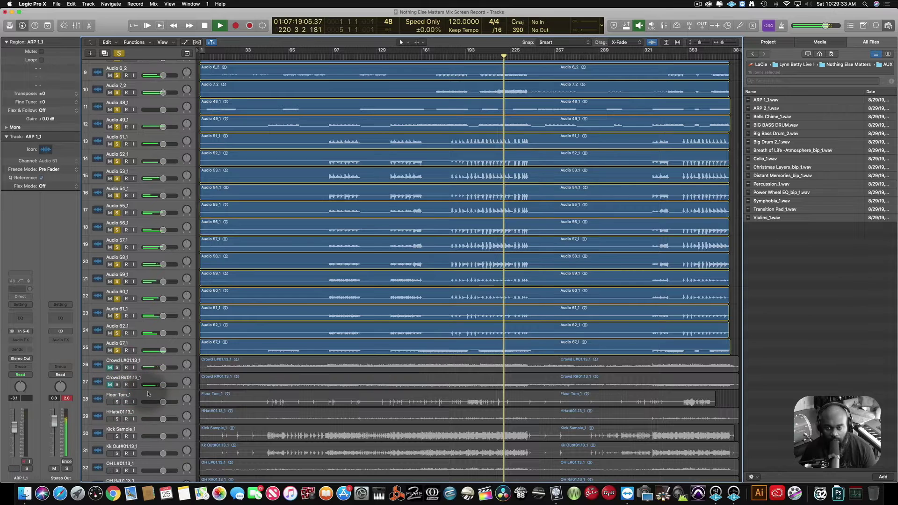
- Add the drum tracks from Floor Tom_1 through OH R#01.13_1 to the solo during playback
{"action": "scroll", "coordinate": [148, 394], "scroll_direction": "down", "scroll_amount": 3}
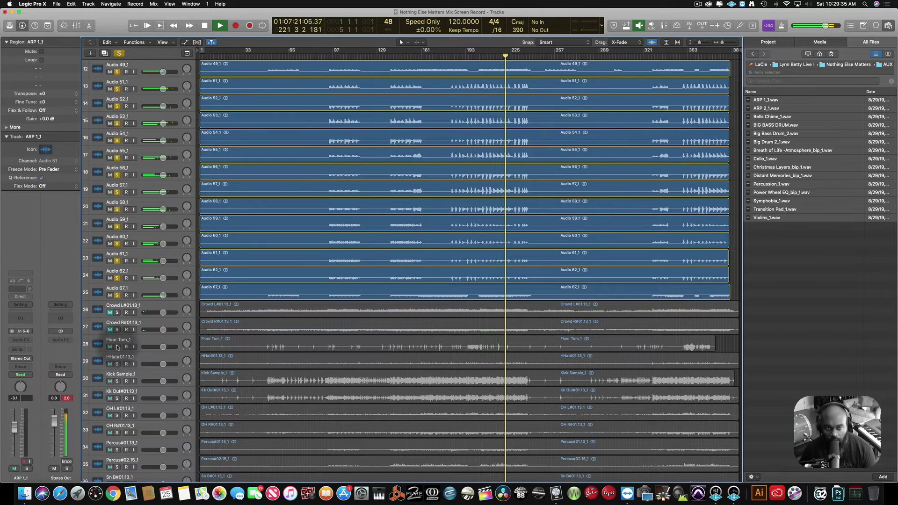
{"action": "left_click_drag", "start_coordinate": [117, 346], "coordinate": [114, 393]}
{"action": "scroll", "coordinate": [112, 397], "scroll_direction": "down", "scroll_amount": 5}
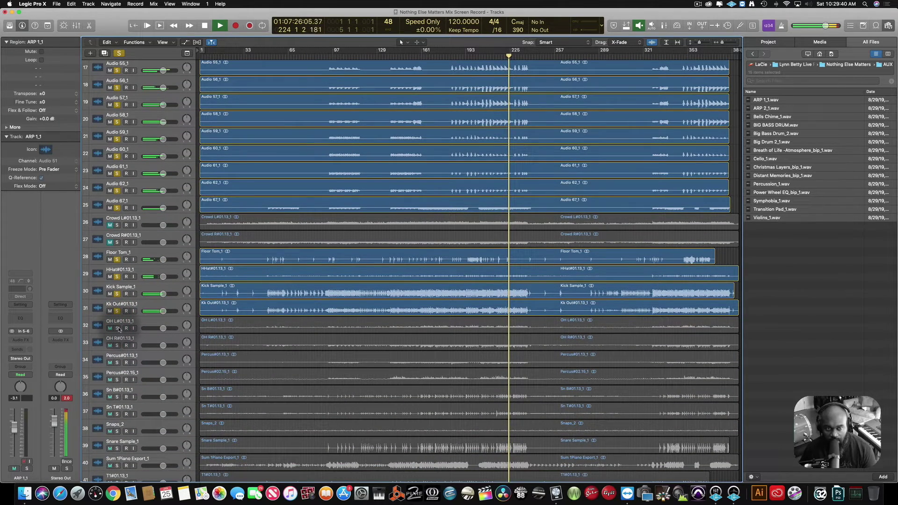
{"action": "left_click_drag", "start_coordinate": [119, 329], "coordinate": [120, 364]}
{"action": "left_click", "coordinate": [118, 363]}
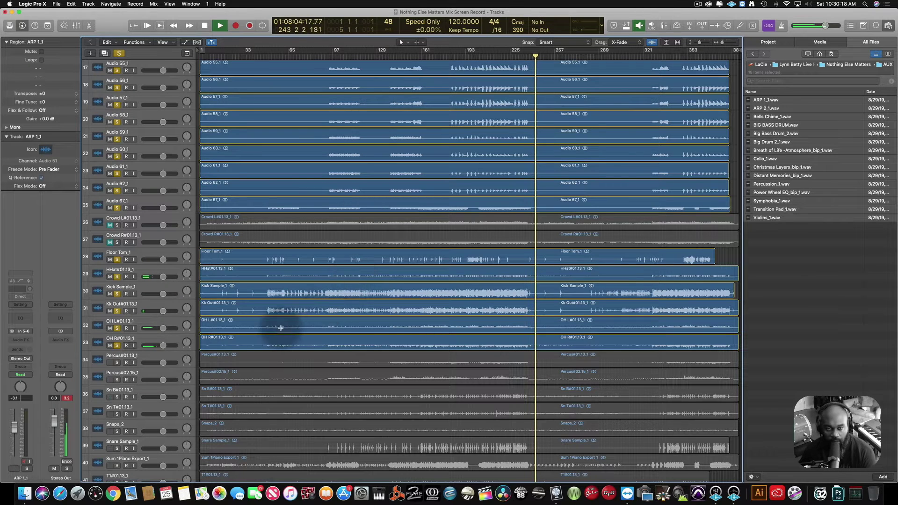
- Add Percus#01.13_1 and Percus#02.15_1 to the solo, replay from about bar 202, and select the Percus#01.13_1 track
{"action": "left_click", "coordinate": [117, 363]}
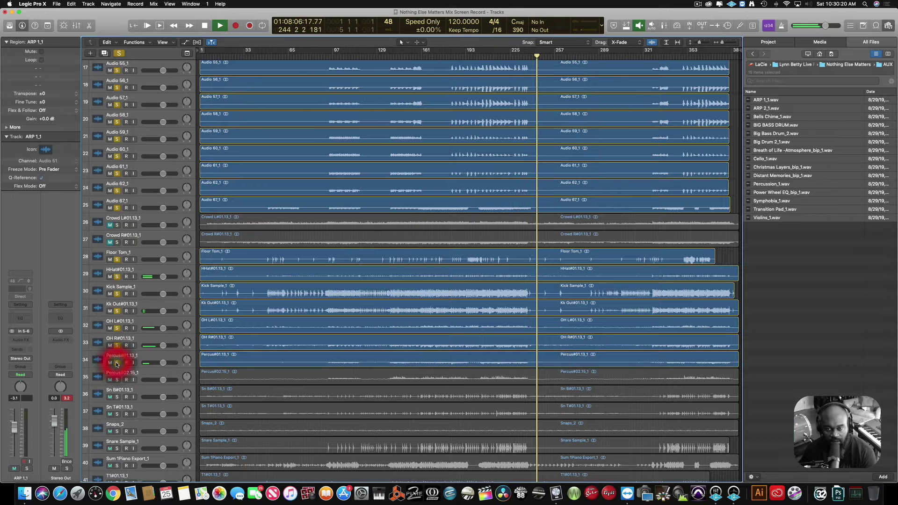
{"action": "left_click", "coordinate": [478, 56]}
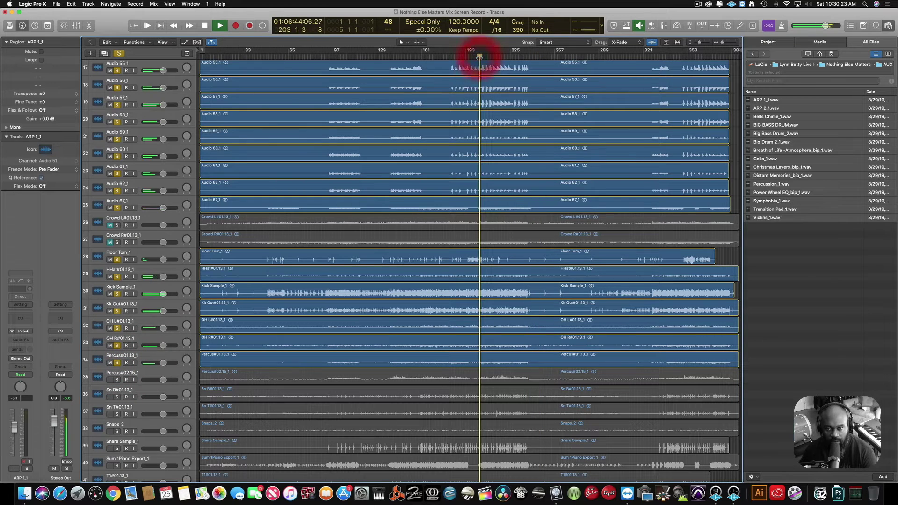
{"action": "left_click", "coordinate": [117, 380]}
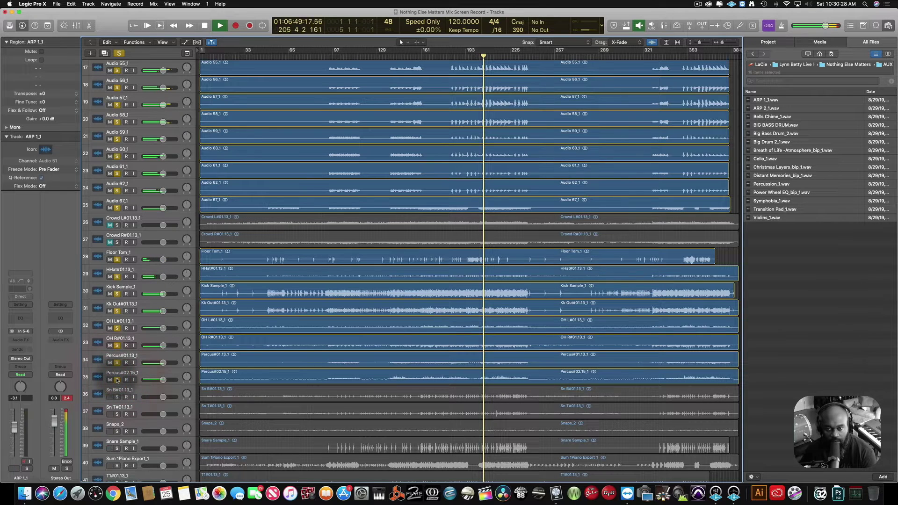
{"action": "left_click", "coordinate": [145, 358]}
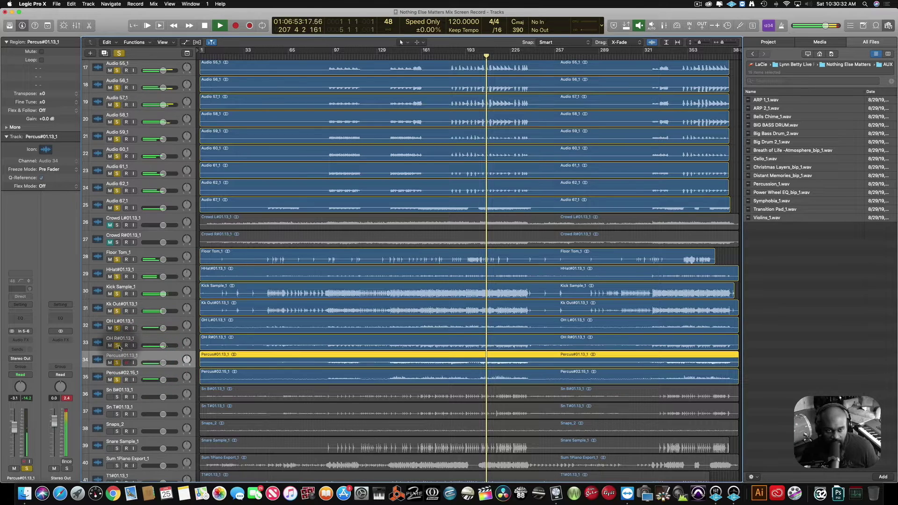
- Clear the solo on every track from OH R#01.13_1 up to 83-Shaker_bip_2 so only the two Percus tracks play
{"action": "left_click_drag", "start_coordinate": [119, 348], "coordinate": [126, 124]}
{"action": "scroll", "coordinate": [125, 153], "scroll_direction": "up", "scroll_amount": 3}
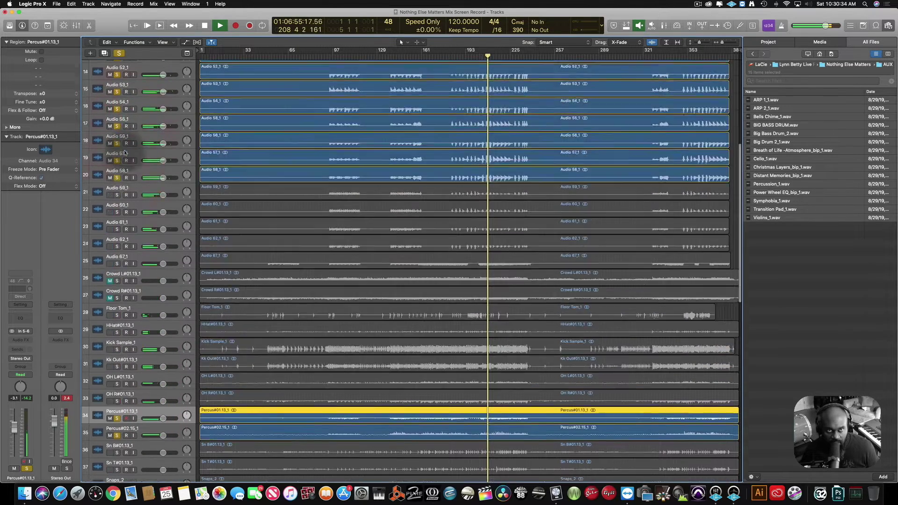
{"action": "scroll", "coordinate": [125, 153], "scroll_direction": "up", "scroll_amount": 5}
{"action": "left_click_drag", "start_coordinate": [117, 352], "coordinate": [117, 89]}
{"action": "scroll", "coordinate": [120, 80], "scroll_direction": "up", "scroll_amount": 3}
- Clear the solo on both Percus tracks and solo Sn B#01.13_1 through Sum 1Piano Export_1 instead
{"action": "scroll", "coordinate": [171, 261], "scroll_direction": "down", "scroll_amount": 10}
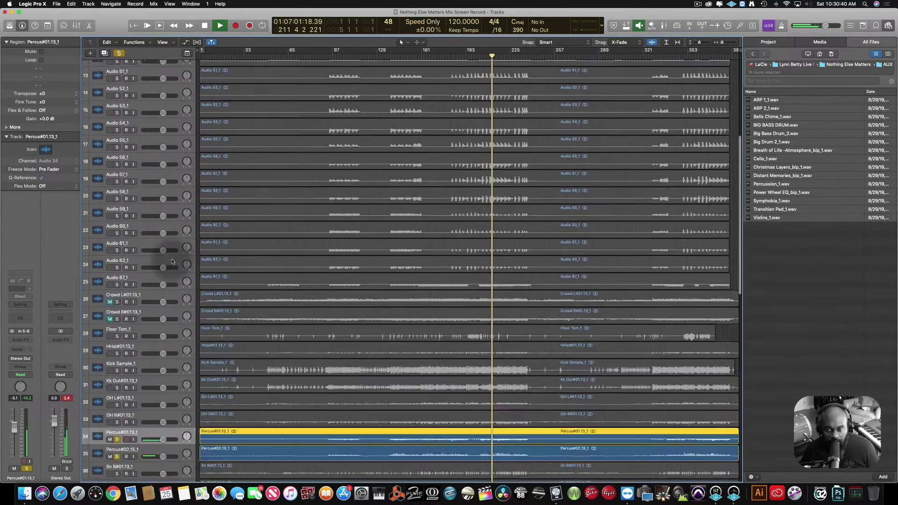
{"action": "scroll", "coordinate": [172, 261], "scroll_direction": "down", "scroll_amount": 9}
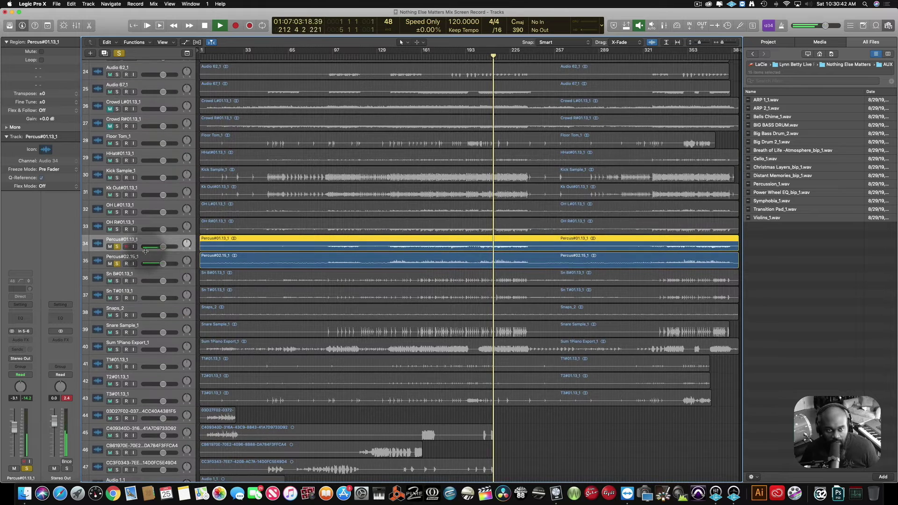
{"action": "left_click", "coordinate": [117, 247]}
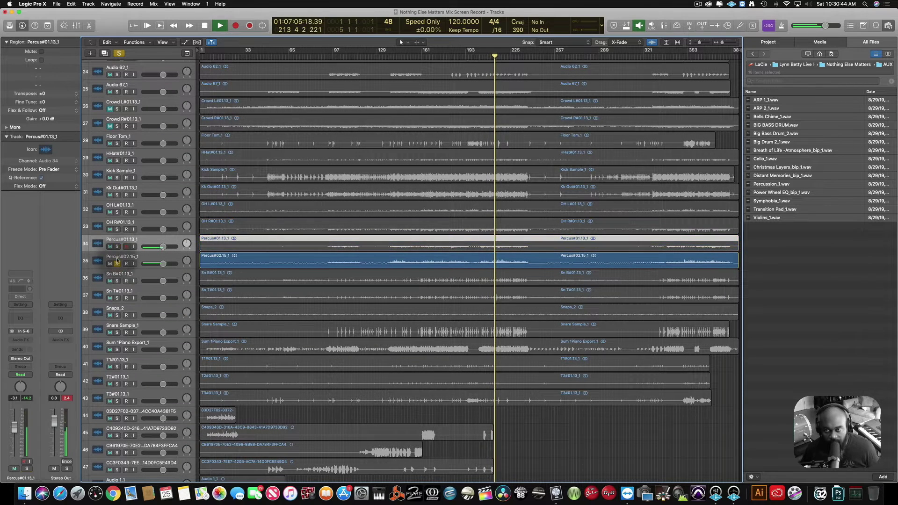
{"action": "left_click", "coordinate": [117, 263]}
{"action": "left_click_drag", "start_coordinate": [117, 281], "coordinate": [113, 340]}
{"action": "left_click", "coordinate": [118, 349]}
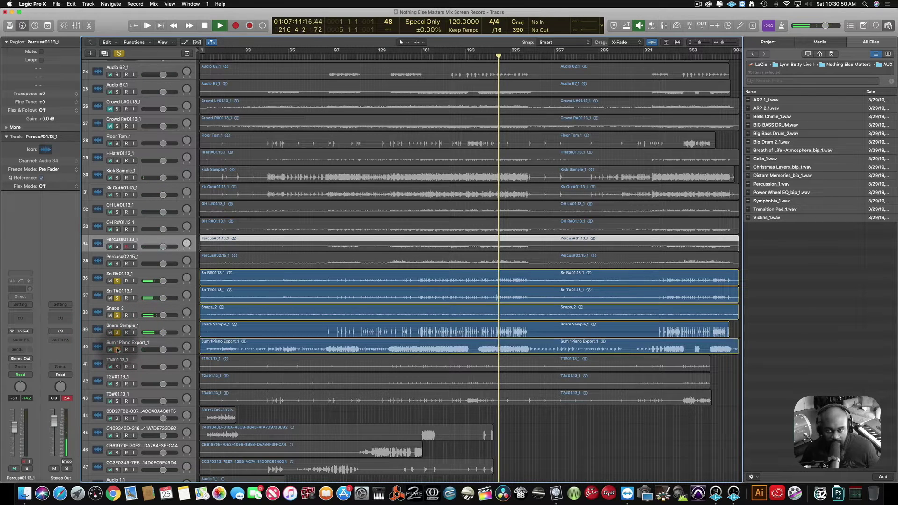
- Clear the snare, Snaps_2 and piano solos and audition T1#01.13_1, T2#01.13_1 and T3#01.13_1 in solo
{"action": "left_click", "coordinate": [117, 281]}
{"action": "left_click_drag", "start_coordinate": [117, 295], "coordinate": [118, 397]}
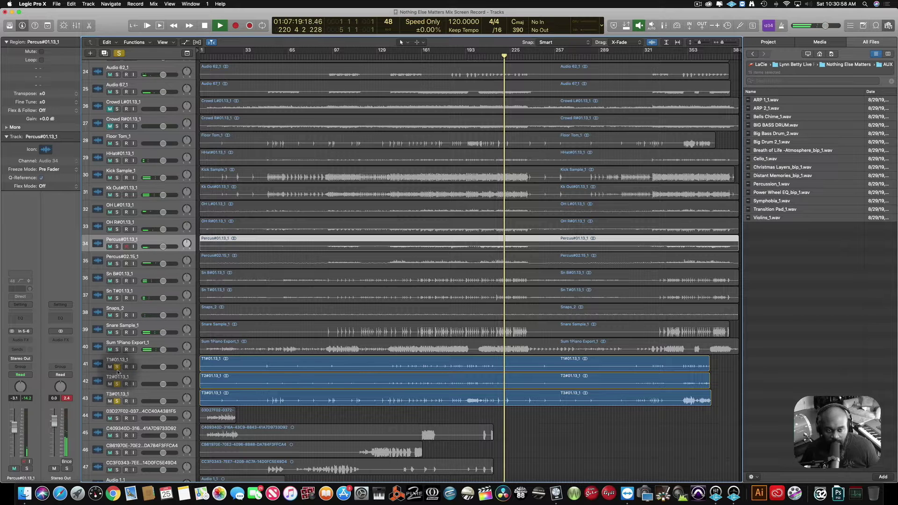
- Clear the solo on T1#01.13_1 to T3#01.13_1 and audition the 03D27F02 and C409340D tracks in solo from about bar 18
{"action": "left_click_drag", "start_coordinate": [117, 367], "coordinate": [117, 414]}
{"action": "scroll", "coordinate": [132, 388], "scroll_direction": "down", "scroll_amount": 10}
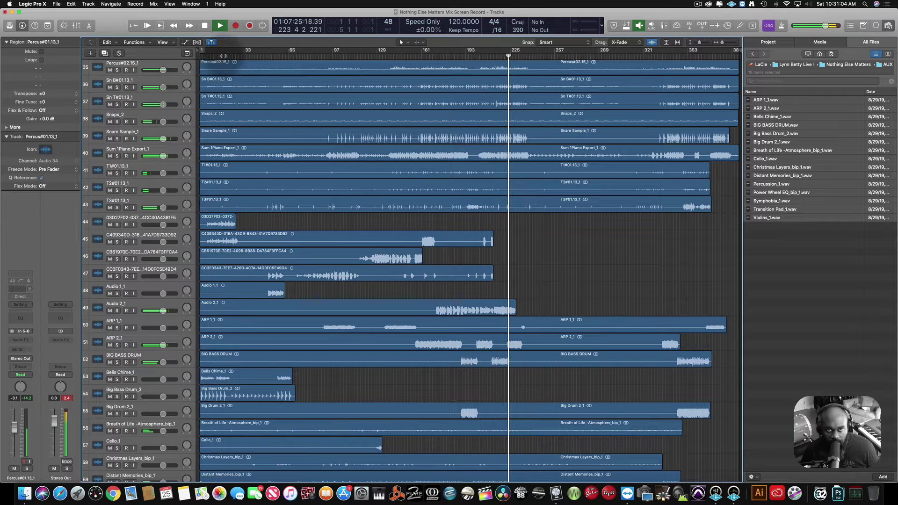
{"action": "left_click", "coordinate": [224, 56]}
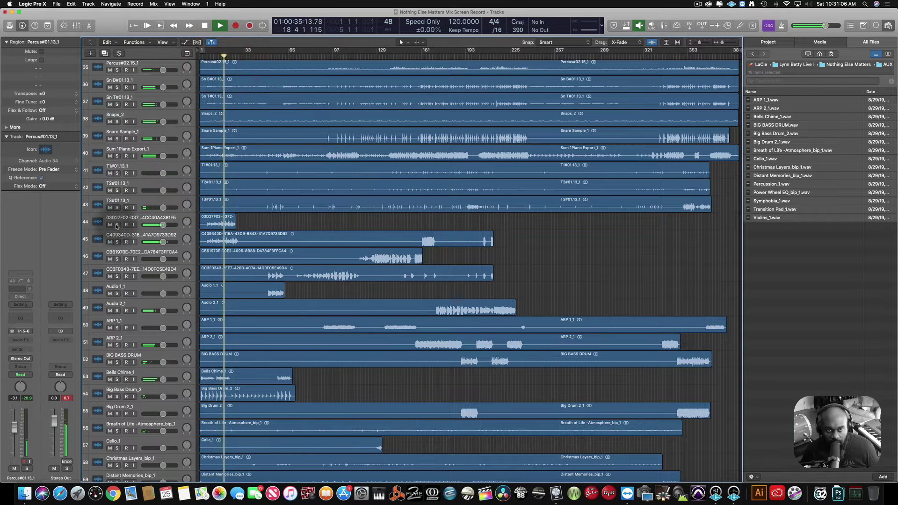
{"action": "left_click_drag", "start_coordinate": [117, 225], "coordinate": [116, 239]}
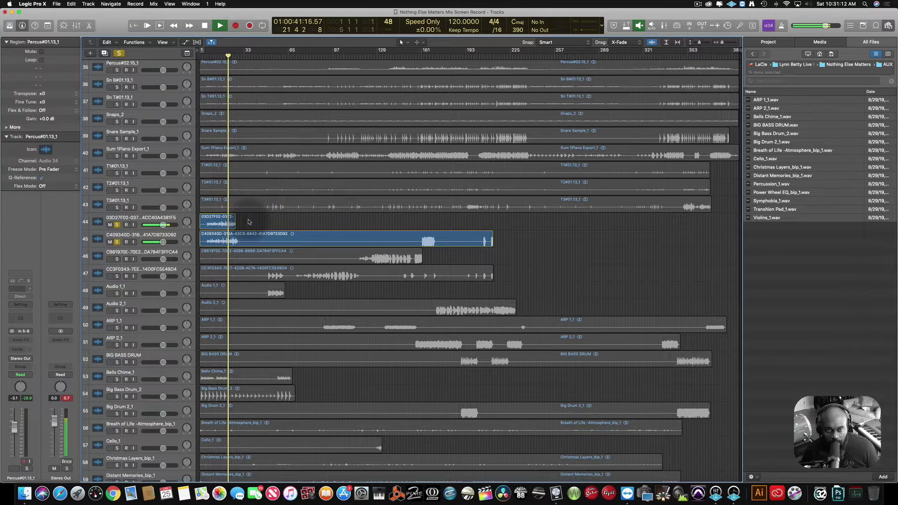
- Compare the 03D27F02 and C409340D tracks by soloing each one alone in turn
{"action": "left_click", "coordinate": [117, 241]}
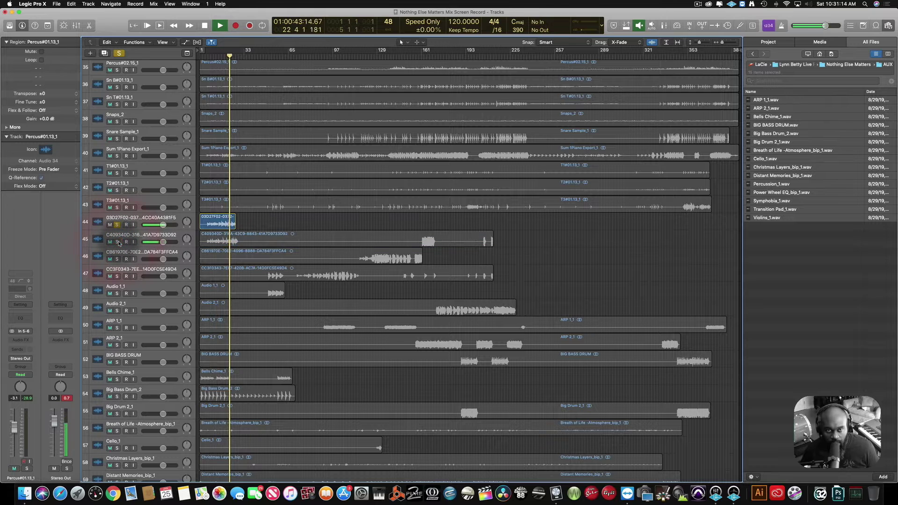
{"action": "scroll", "coordinate": [252, 229], "scroll_direction": "up", "scroll_amount": 5}
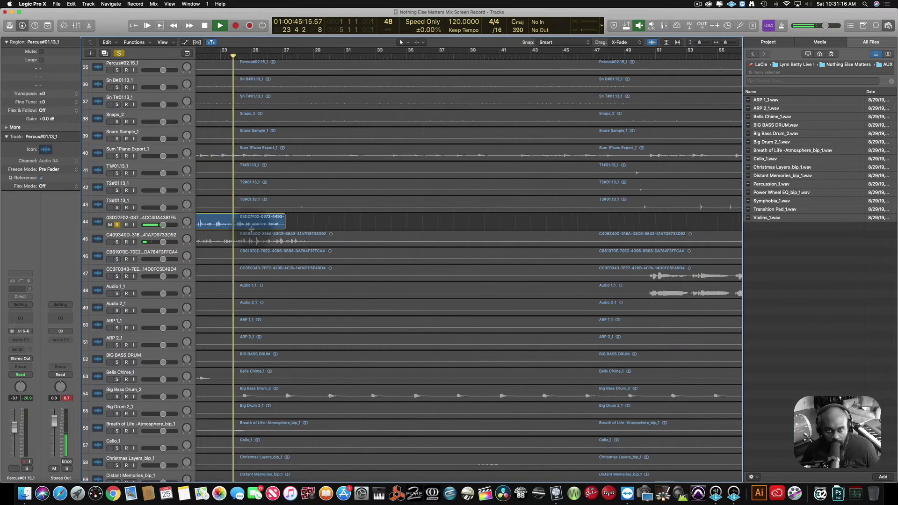
{"action": "scroll", "coordinate": [251, 229], "scroll_direction": "left", "scroll_amount": 10}
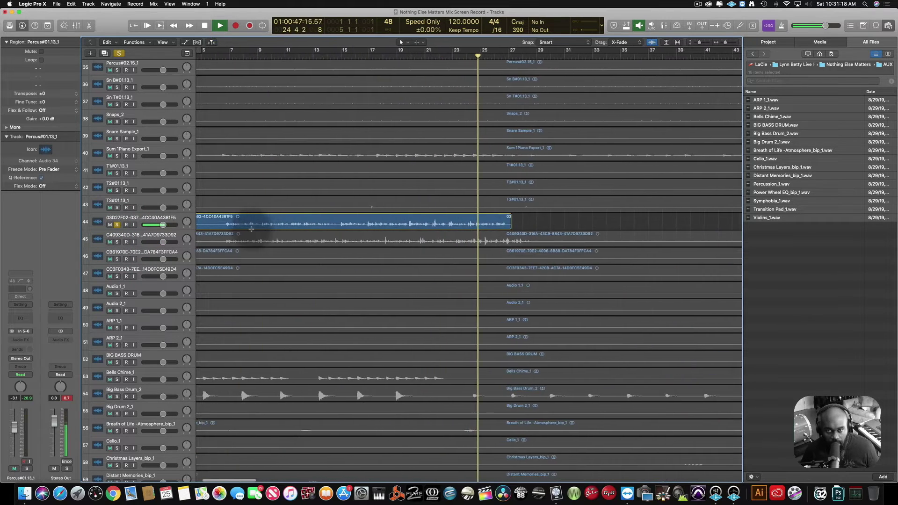
{"action": "scroll", "coordinate": [252, 229], "scroll_direction": "left", "scroll_amount": 4}
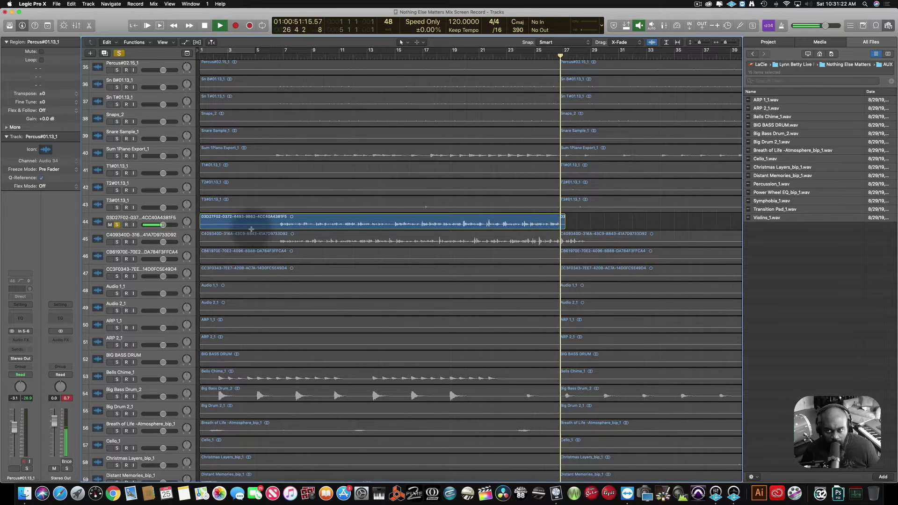
{"action": "left_click", "coordinate": [117, 225]}
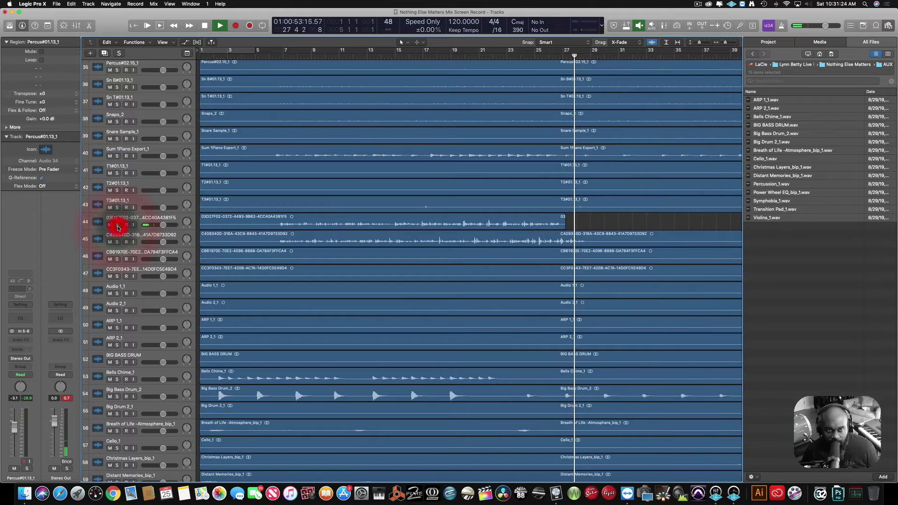
{"action": "left_click", "coordinate": [117, 242]}
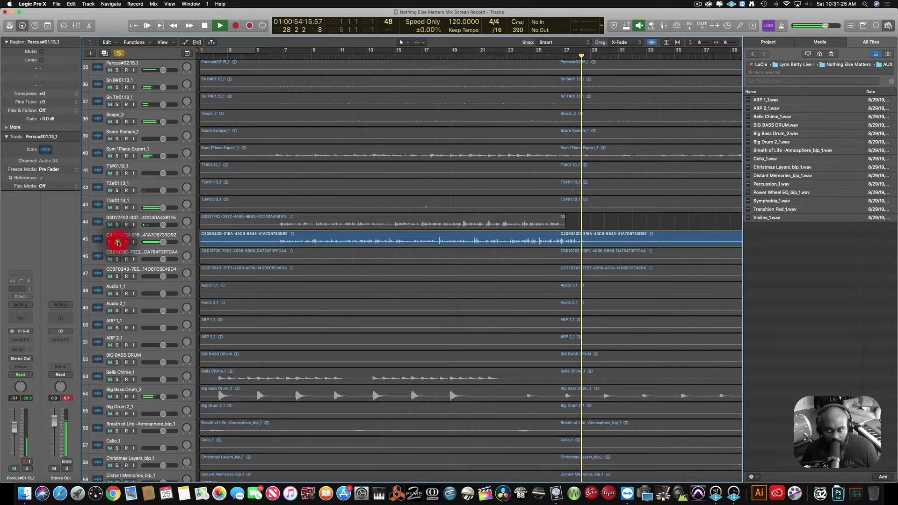
- Delete the 03D27F02 track together with its region
{"action": "left_click", "coordinate": [314, 215]}
{"action": "left_click", "coordinate": [166, 217]}
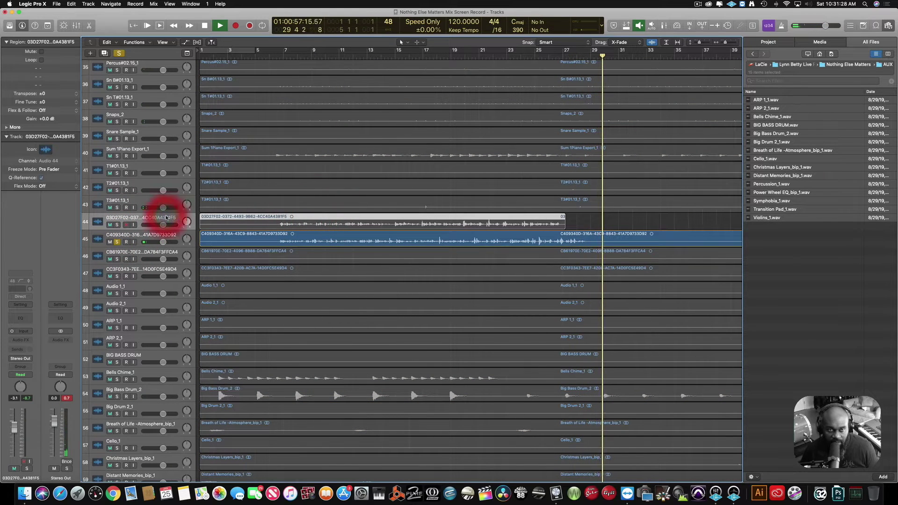
{"action": "key", "text": "Delete"}
{"action": "key", "text": "Delete"}
{"action": "key", "text": "Delete"}
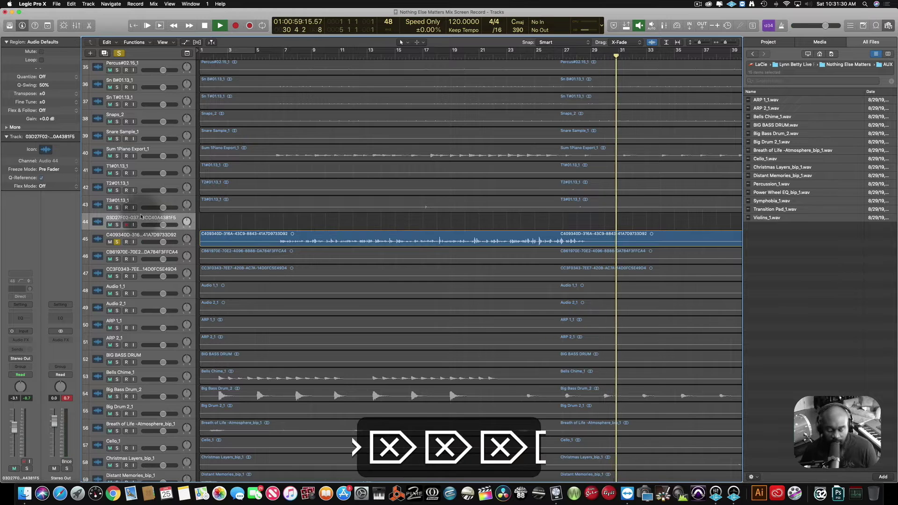
{"action": "key", "text": "Delete"}
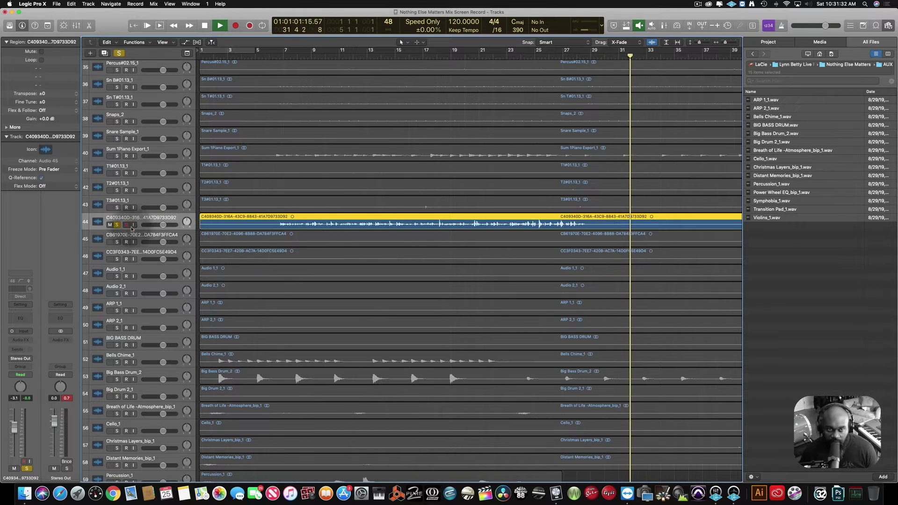
- Add the CB61970E, CC3F0343 and Audio 1_1 tracks to the solo and audition them from about bars 52, 94 and 133
{"action": "key", "text": "z"}
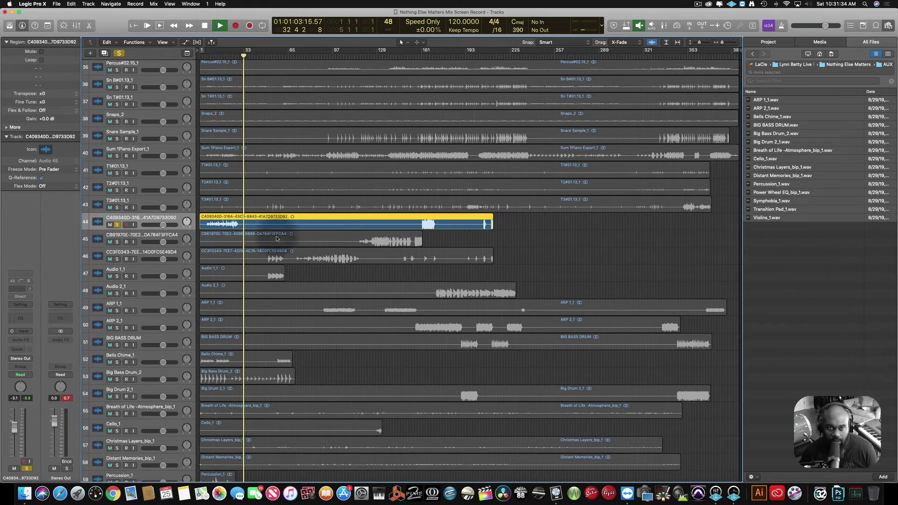
{"action": "left_click", "coordinate": [117, 242]}
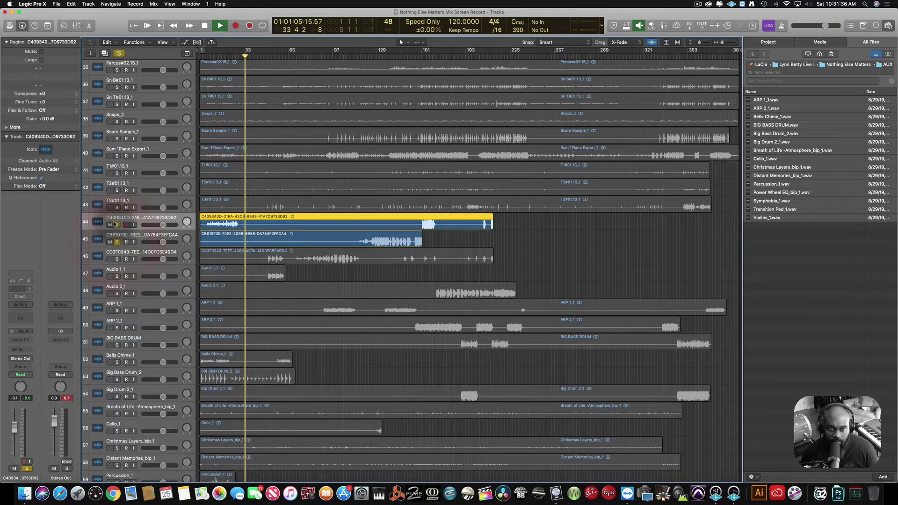
{"action": "left_click", "coordinate": [271, 55]}
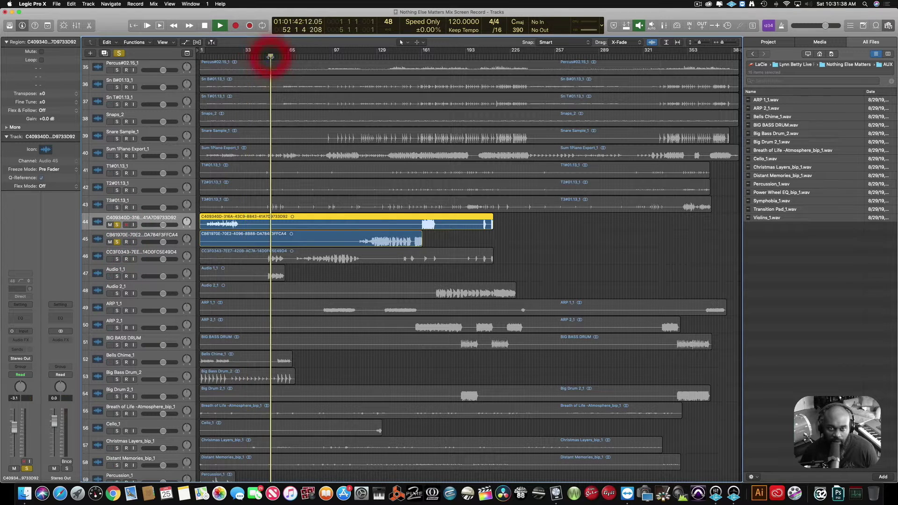
{"action": "left_click", "coordinate": [117, 259]}
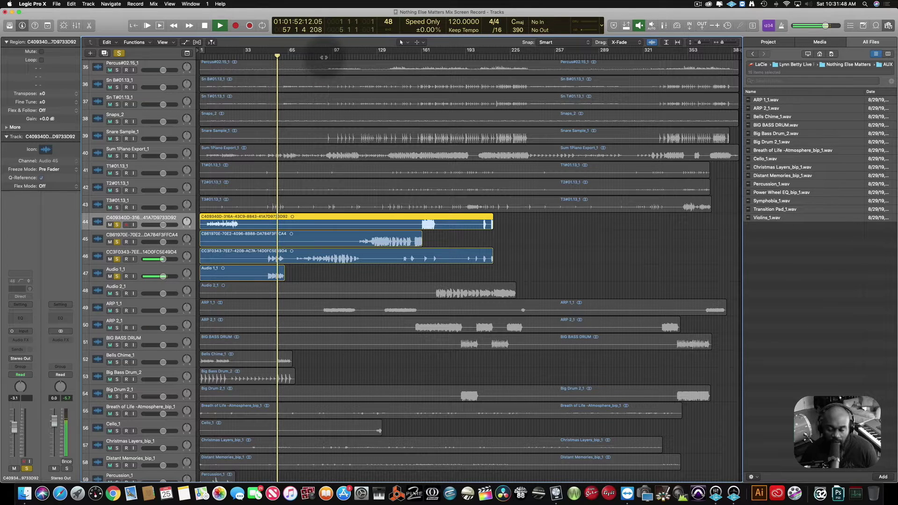
{"action": "left_click", "coordinate": [327, 55]}
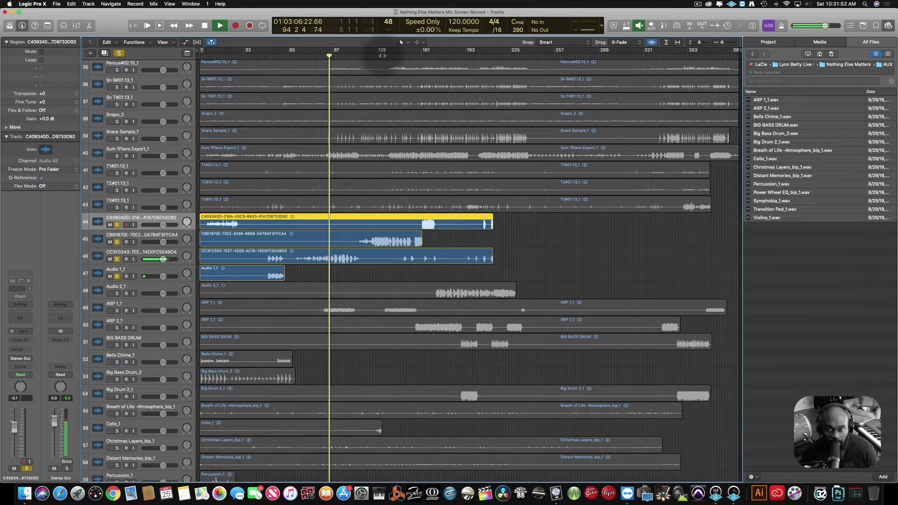
{"action": "left_click", "coordinate": [382, 55]}
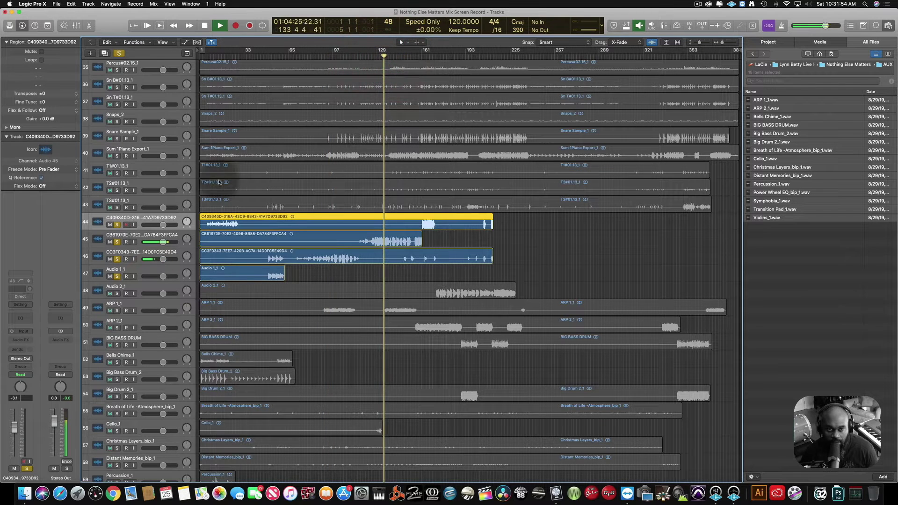
- Add Audio 2_1 to the solo, listen from about bar 180, and clear the solo on C409340D through Audio 2_1
{"action": "left_click", "coordinate": [117, 225]}
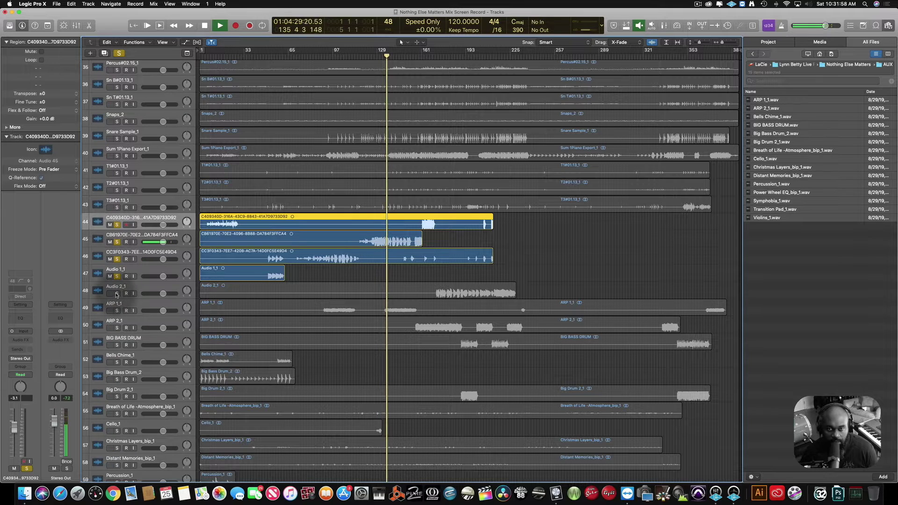
{"action": "left_click", "coordinate": [117, 294]}
{"action": "left_click", "coordinate": [447, 56]}
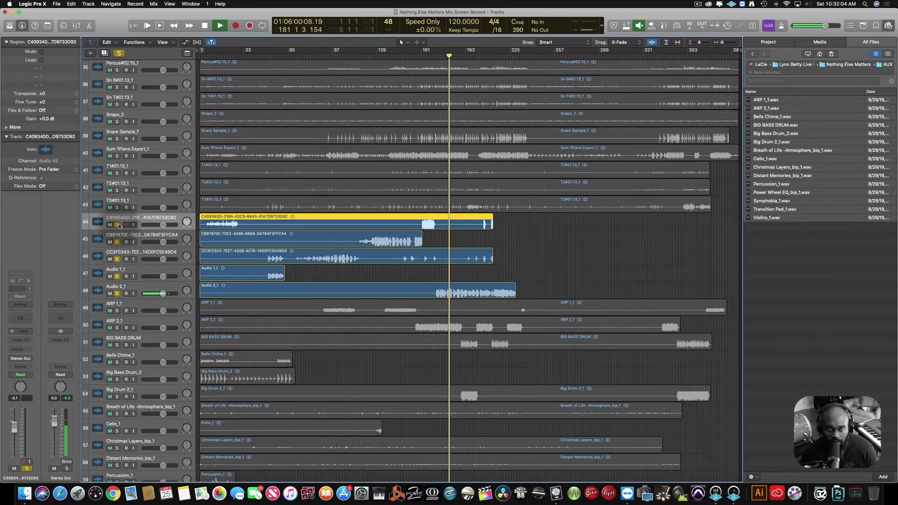
{"action": "left_click_drag", "start_coordinate": [117, 225], "coordinate": [117, 295]}
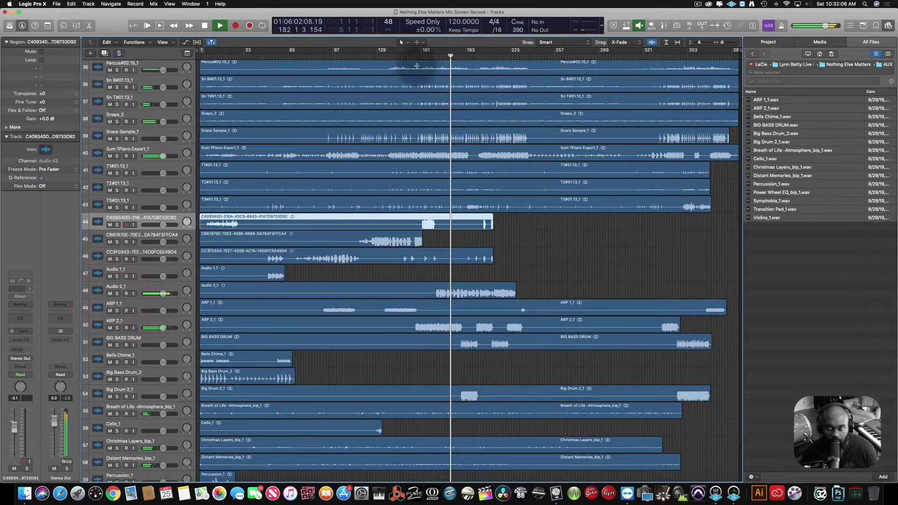
- Replay from about bar 150 and audition ARP 1_1 and ARP 2_1 in solo one after the other, clearing each solo
{"action": "key", "text": "space"}
{"action": "left_click", "coordinate": [406, 57]}
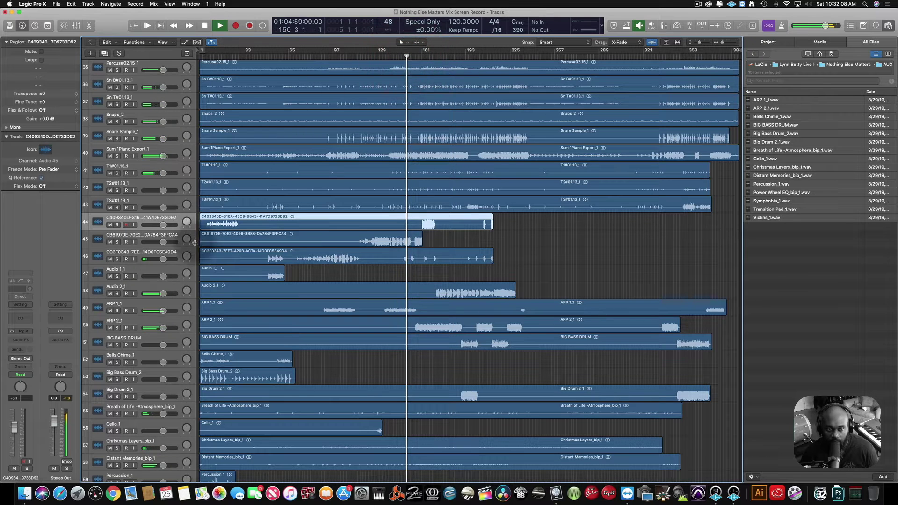
{"action": "left_click", "coordinate": [117, 311]}
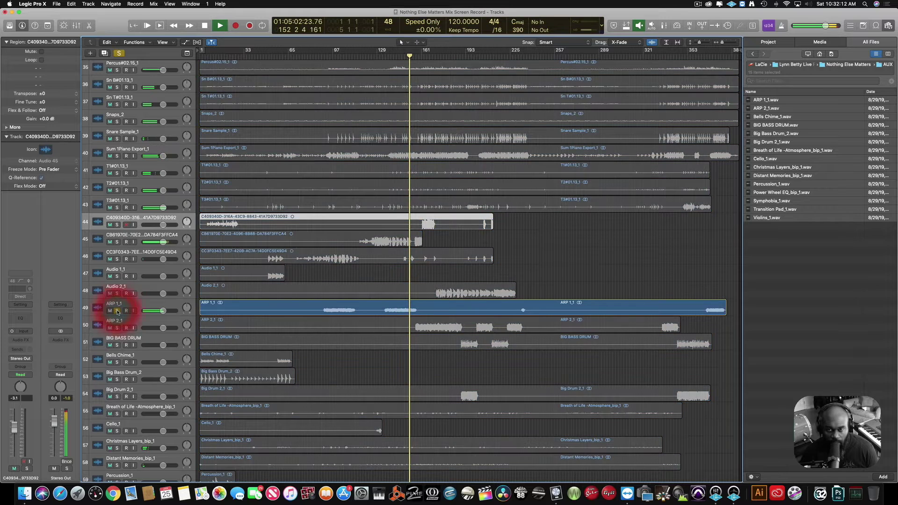
{"action": "left_click", "coordinate": [117, 310]}
{"action": "left_click", "coordinate": [118, 326]}
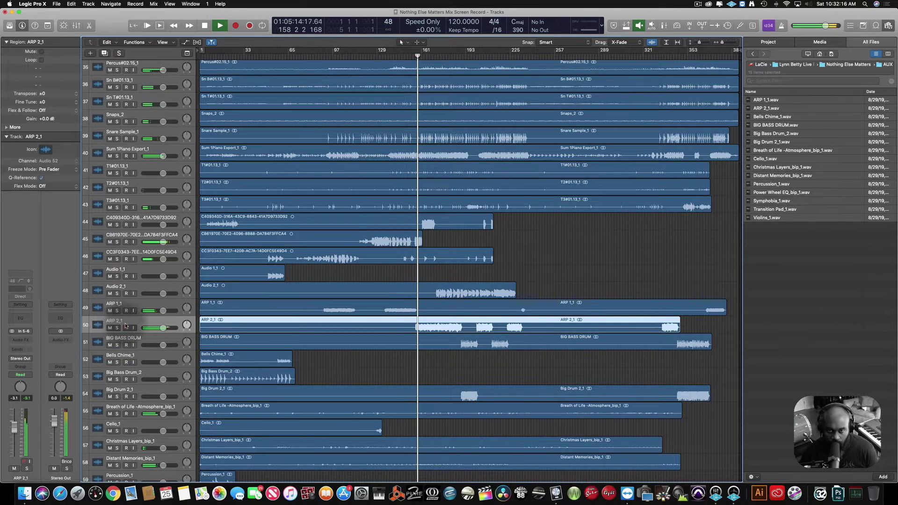
{"action": "left_click", "coordinate": [117, 328]}
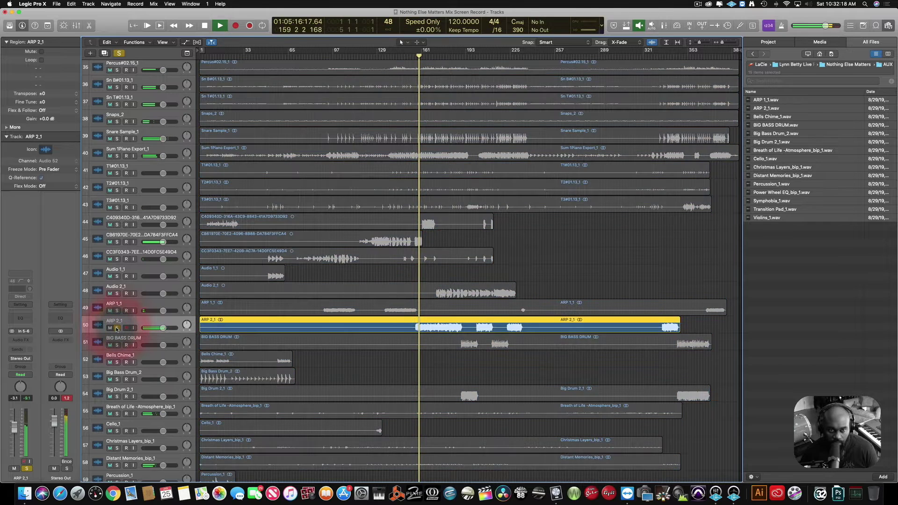
{"action": "left_click", "coordinate": [117, 328]}
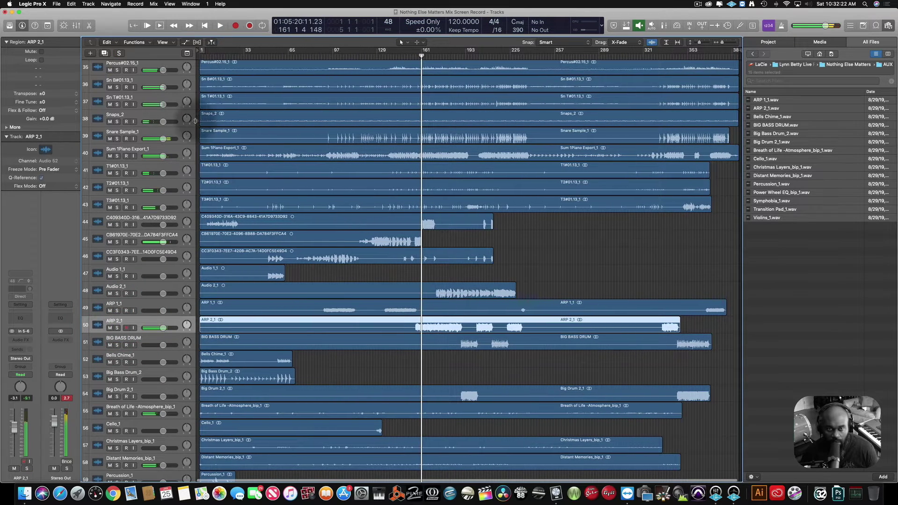
- Select the regions on the AUX tracks from ARP 1_1 down to Violins_1, leaving out Percussion_1
{"action": "scroll", "coordinate": [272, 332], "scroll_direction": "down", "scroll_amount": 5}
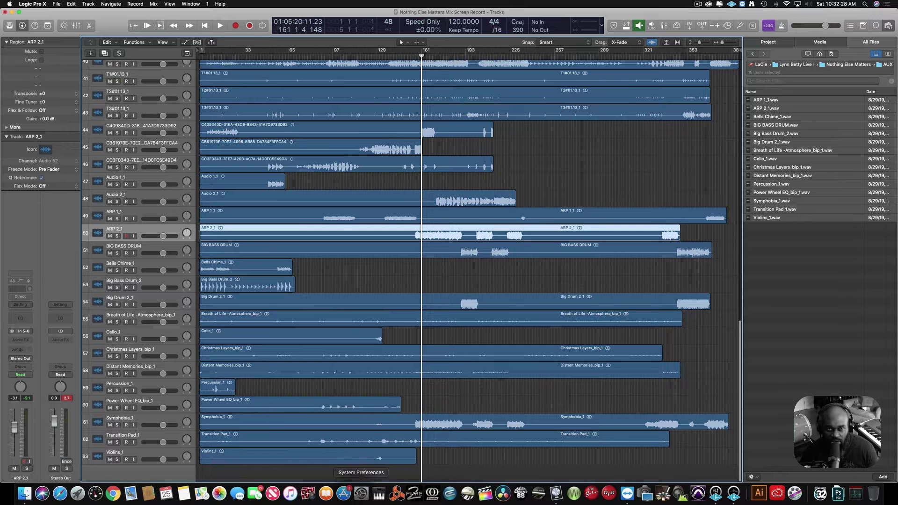
{"action": "left_click_drag", "start_coordinate": [378, 472], "coordinate": [278, 280]}
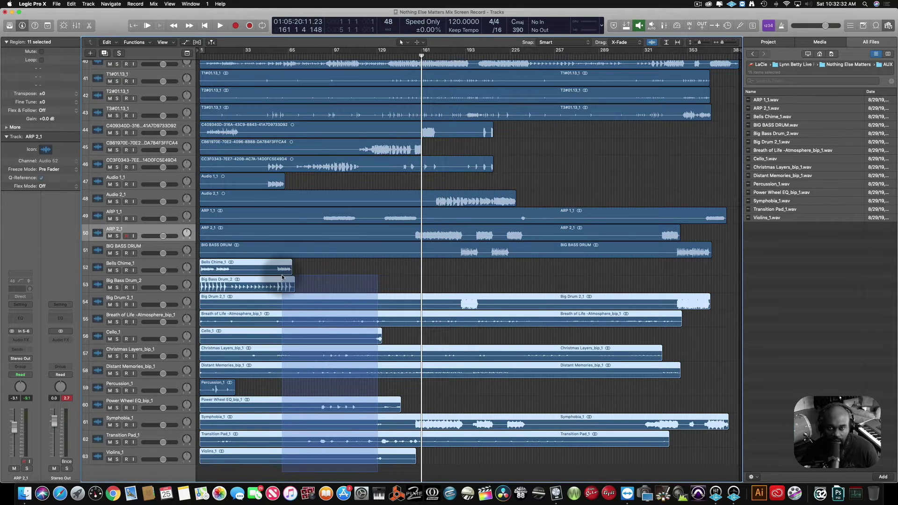
{"action": "left_click_drag", "start_coordinate": [283, 277], "coordinate": [269, 218]}
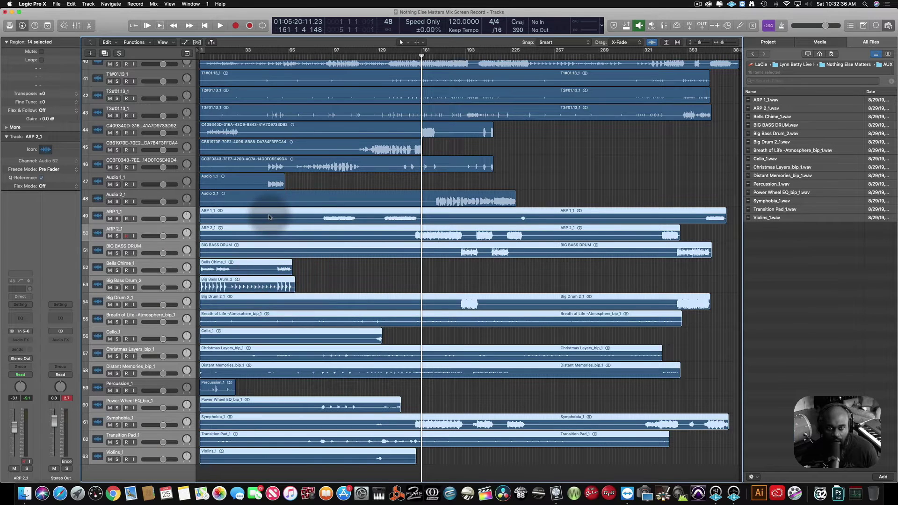
- Examine the selected AUX regions between about bars 97 and 195 alongside the vocal, drum and piano tracks above them
{"action": "key", "text": "super+Right"}
{"action": "key", "text": "super+Right"}
{"action": "key", "text": "super+Right"}
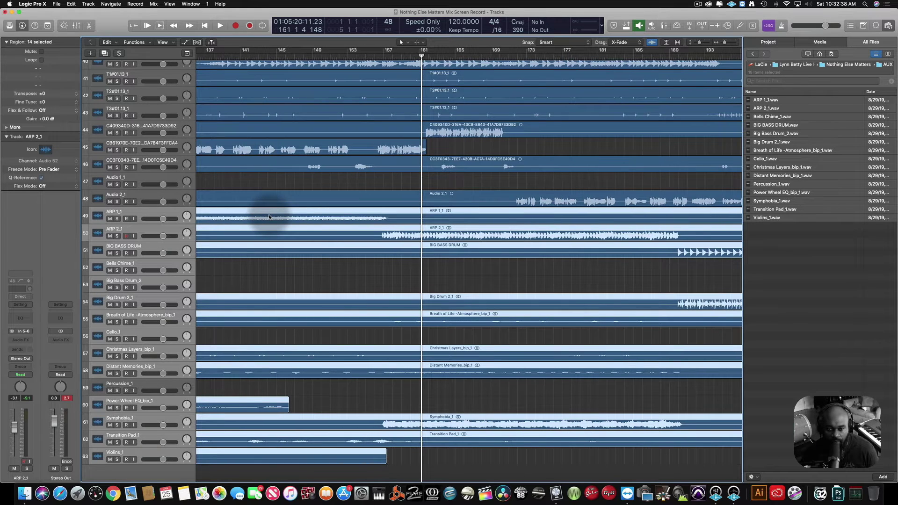
{"action": "scroll", "coordinate": [269, 217], "scroll_direction": "left", "scroll_amount": 10}
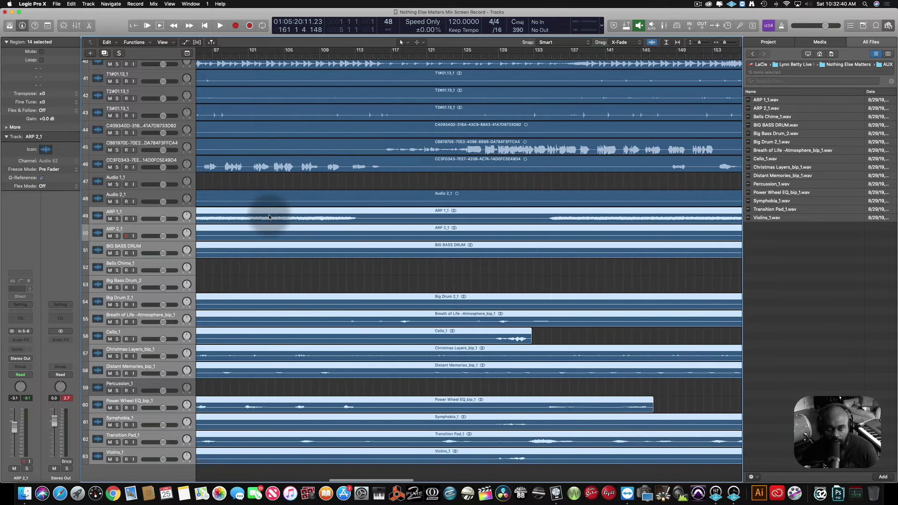
{"action": "scroll", "coordinate": [426, 197], "scroll_direction": "right", "scroll_amount": 1}
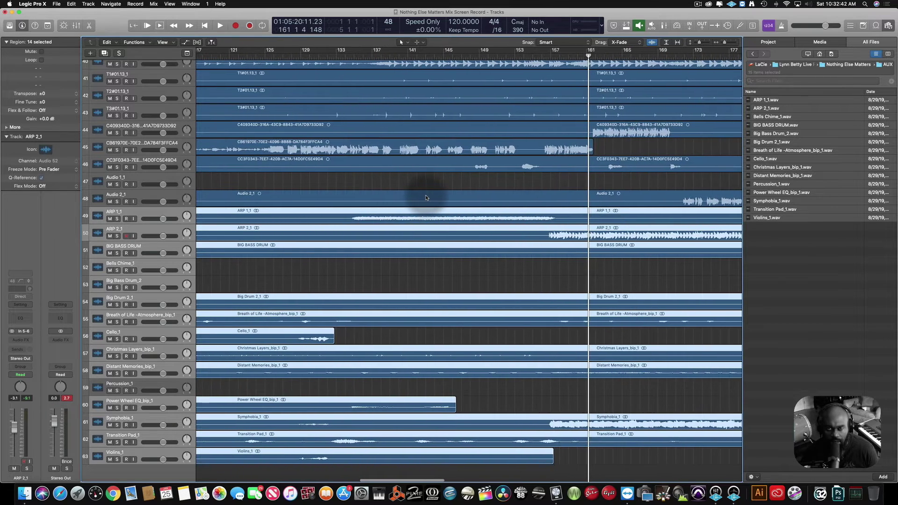
{"action": "scroll", "coordinate": [426, 197], "scroll_direction": "up", "scroll_amount": 10}
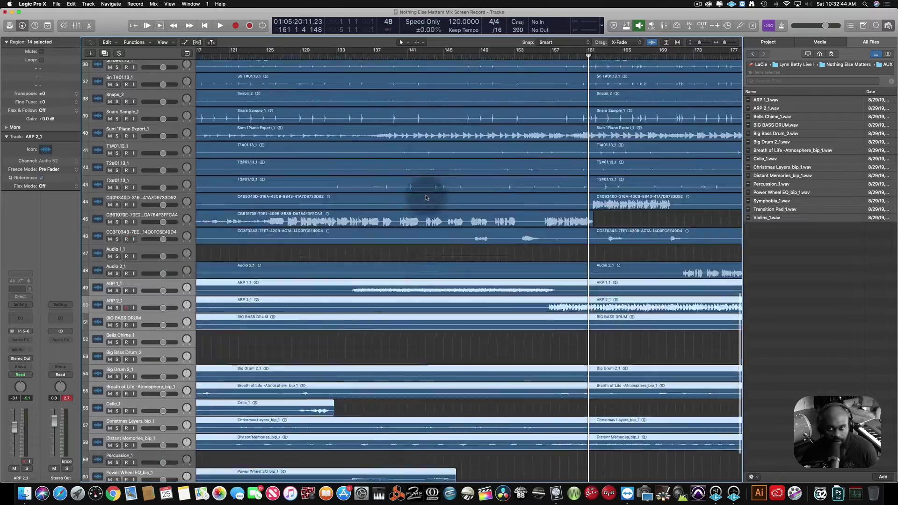
{"action": "scroll", "coordinate": [425, 197], "scroll_direction": "down", "scroll_amount": 10}
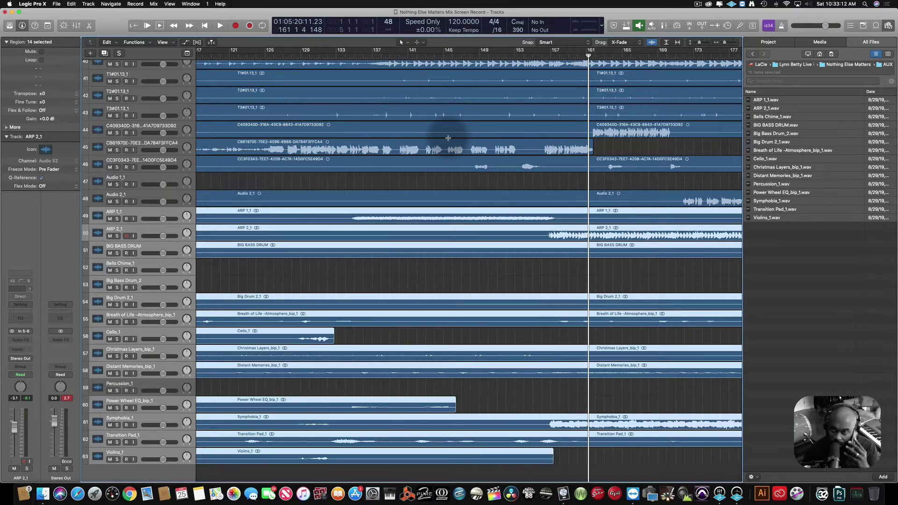
{"action": "scroll", "coordinate": [448, 138], "scroll_direction": "up", "scroll_amount": 15}
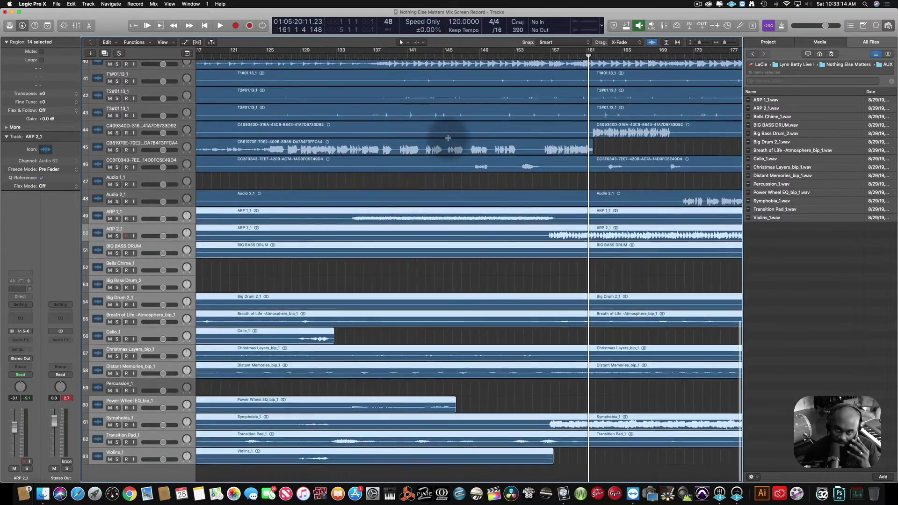
- Examine the AUX regions against the piano, drum and vocal tracks around bar 161, across the whole arrangement, and at the opening bars
{"action": "scroll", "coordinate": [448, 138], "scroll_direction": "down", "scroll_amount": 15}
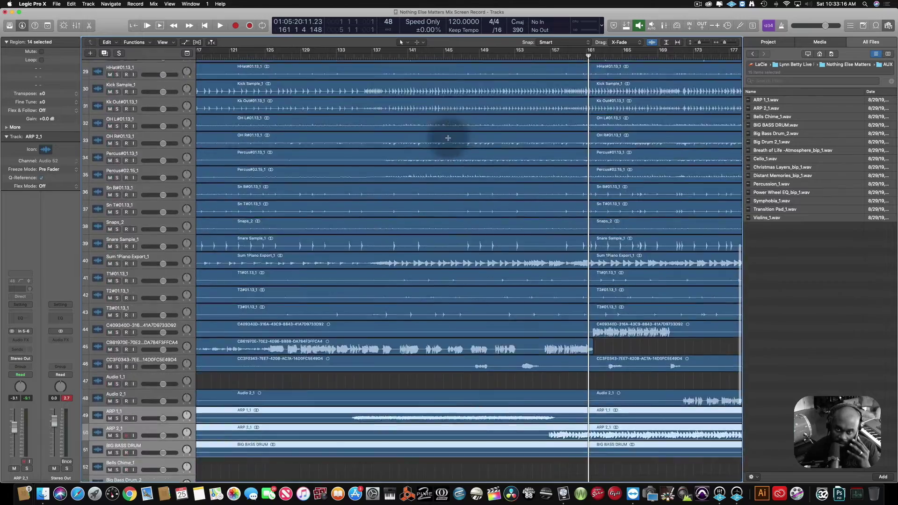
{"action": "key", "text": "z"}
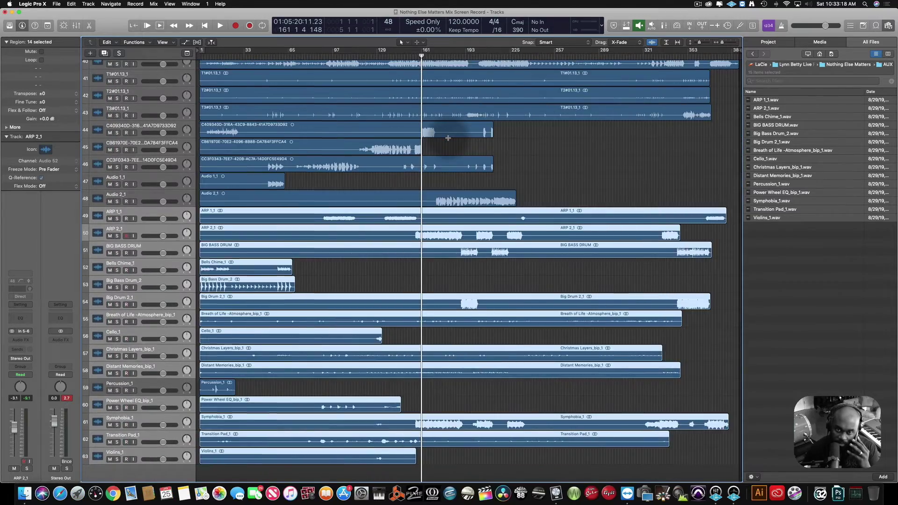
{"action": "key", "text": "super+Right"}
{"action": "key", "text": "super+Right"}
{"action": "key", "text": "super+Right"}
{"action": "key", "text": "super+Right"}
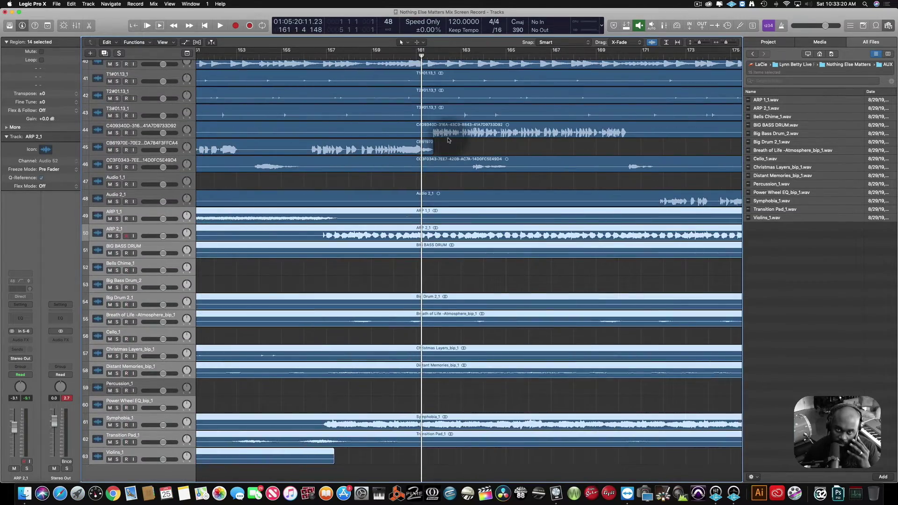
{"action": "scroll", "coordinate": [448, 140], "scroll_direction": "left", "scroll_amount": 20}
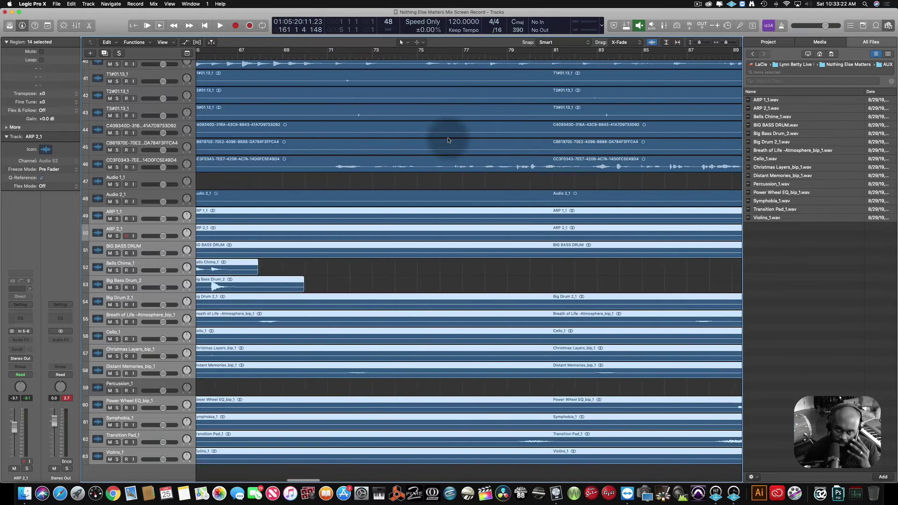
{"action": "scroll", "coordinate": [449, 139], "scroll_direction": "left", "scroll_amount": 15}
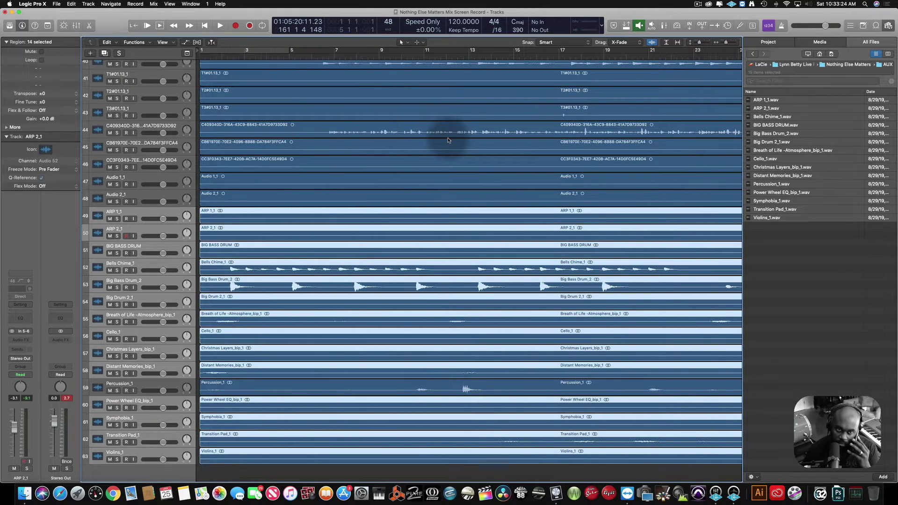
{"action": "scroll", "coordinate": [449, 139], "scroll_direction": "left", "scroll_amount": 5}
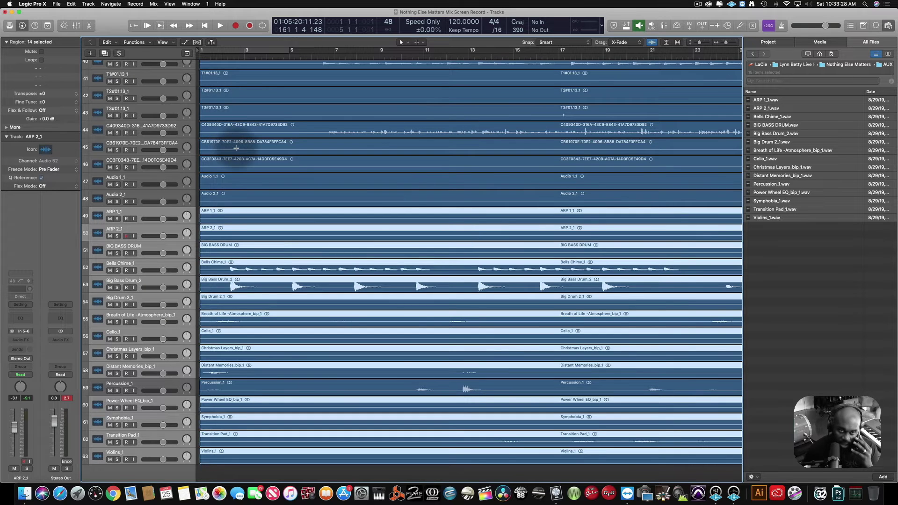
{"action": "scroll", "coordinate": [234, 142], "scroll_direction": "down", "scroll_amount": 2}
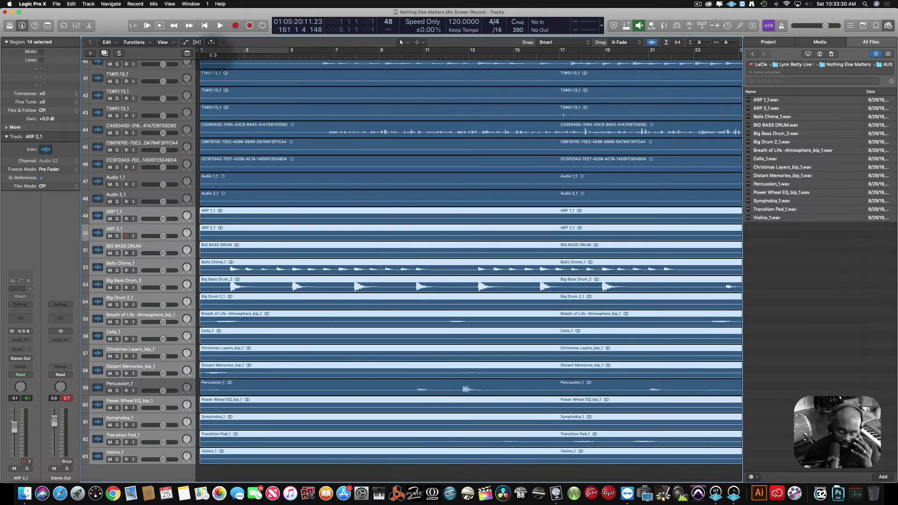
- Set the project tempo to 86 and play the session from the beginning
{"action": "key", "text": "Return"}
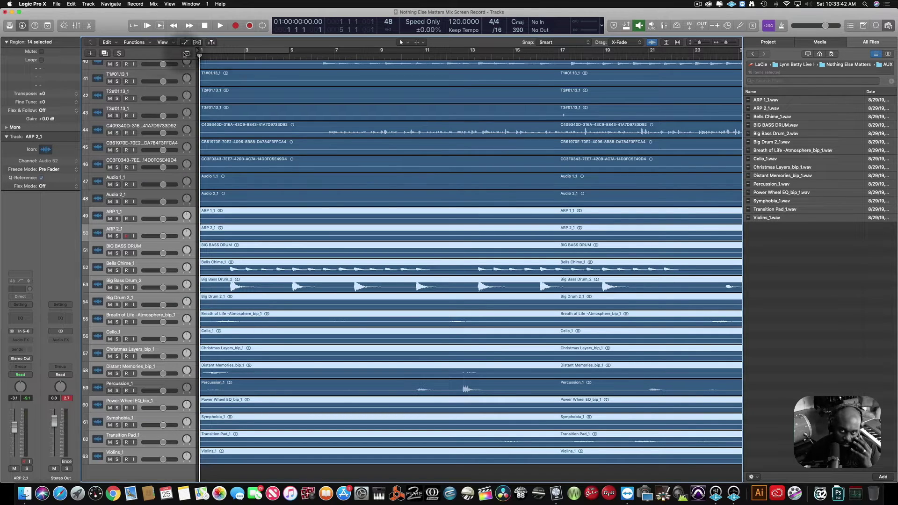
{"action": "left_click", "coordinate": [458, 22]}
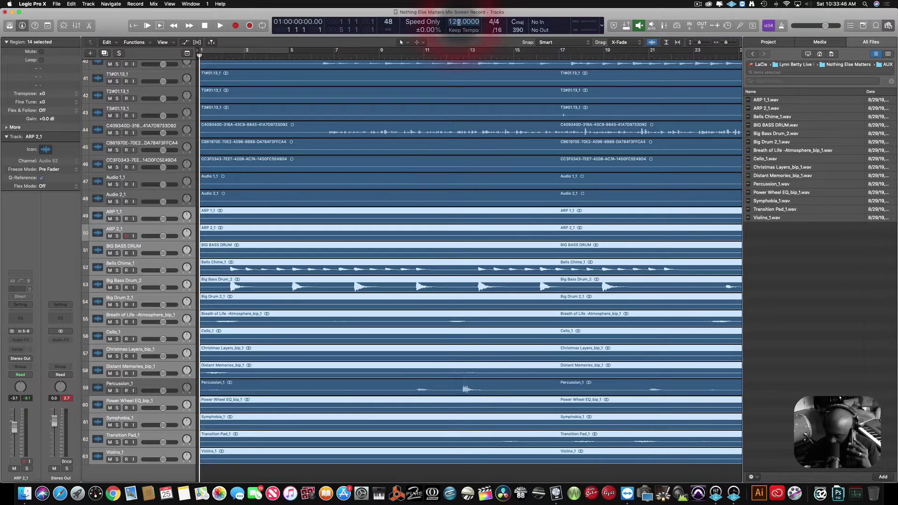
{"action": "type", "text": "86"}
{"action": "key", "text": "Return"}
{"action": "key", "text": "space"}
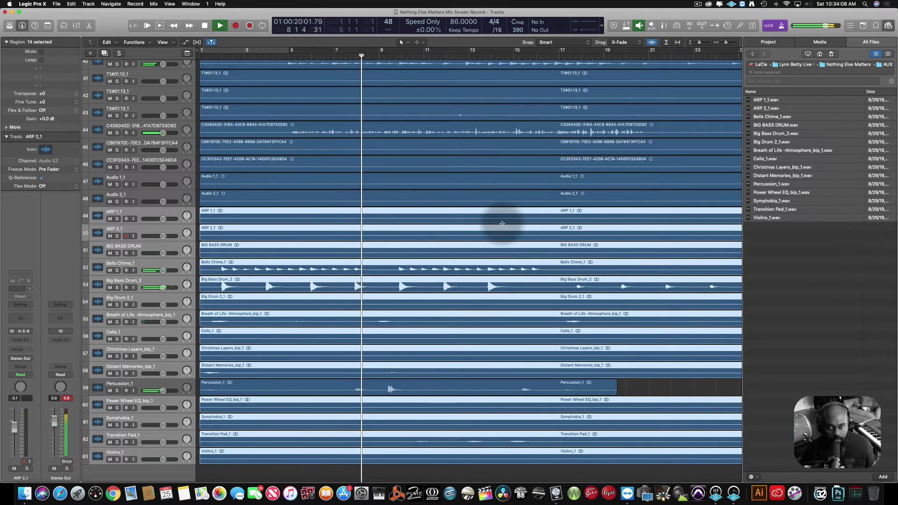
- Solo the selected AUX tracks, set the project tempo to 82, and replay briefly from the beginning
{"action": "left_click", "coordinate": [117, 219]}
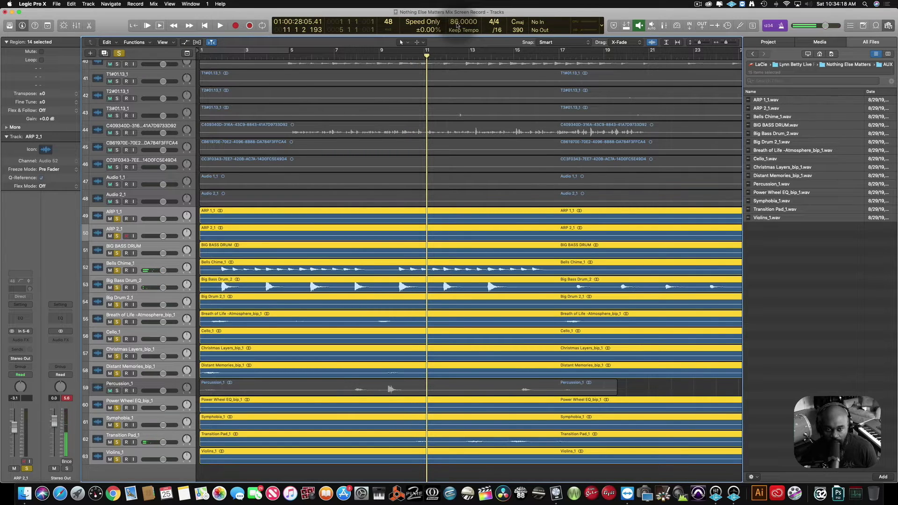
{"action": "left_click", "coordinate": [456, 24]}
{"action": "type", "text": "82"}
{"action": "key", "text": "Return"}
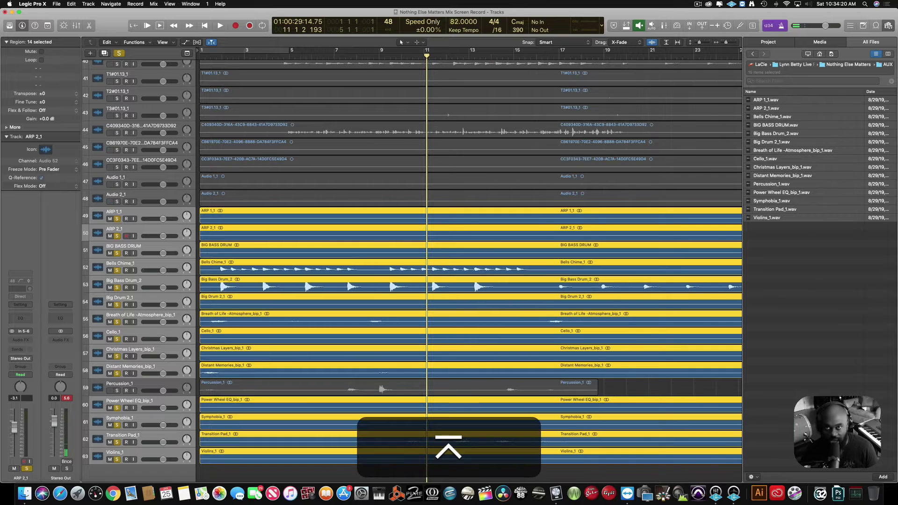
{"action": "key", "text": "Return"}
{"action": "key", "text": "space"}
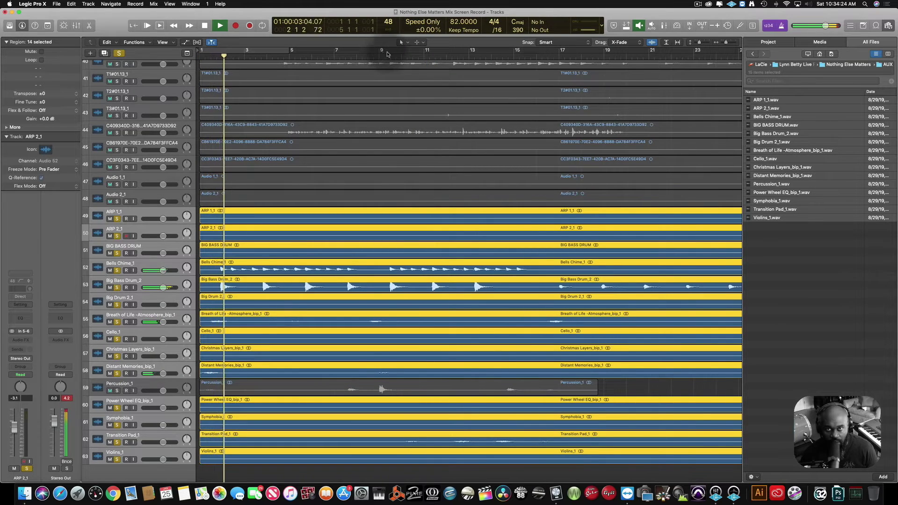
{"action": "key", "text": "space"}
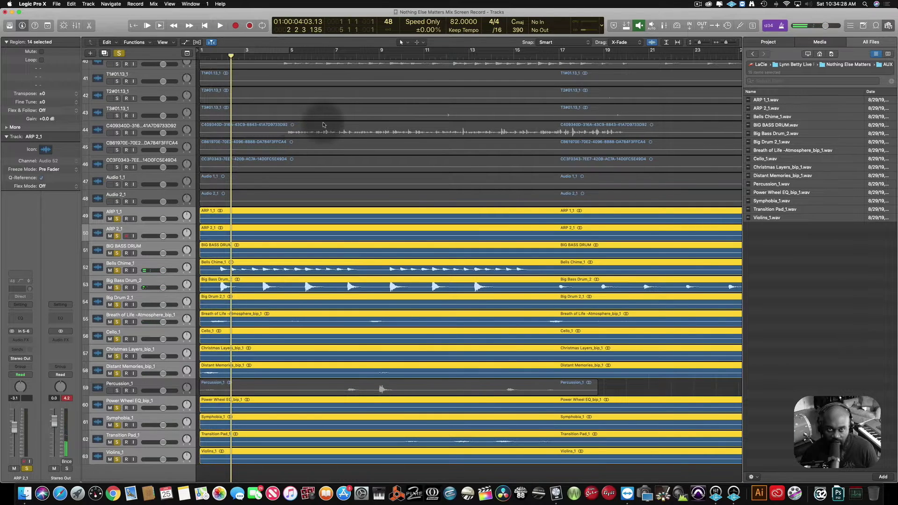
- Place the playhead at bar 2 and set the project tempo to 87, using the Bells Chime_1 and Big Bass Drum_2 hits as reference
{"action": "key", "text": "super+Right"}
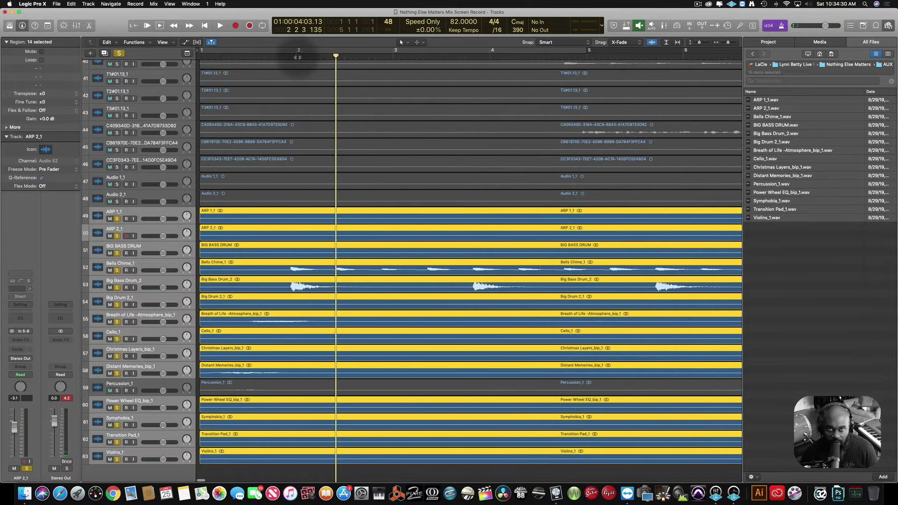
{"action": "left_click_drag", "start_coordinate": [298, 57], "coordinate": [295, 57]}
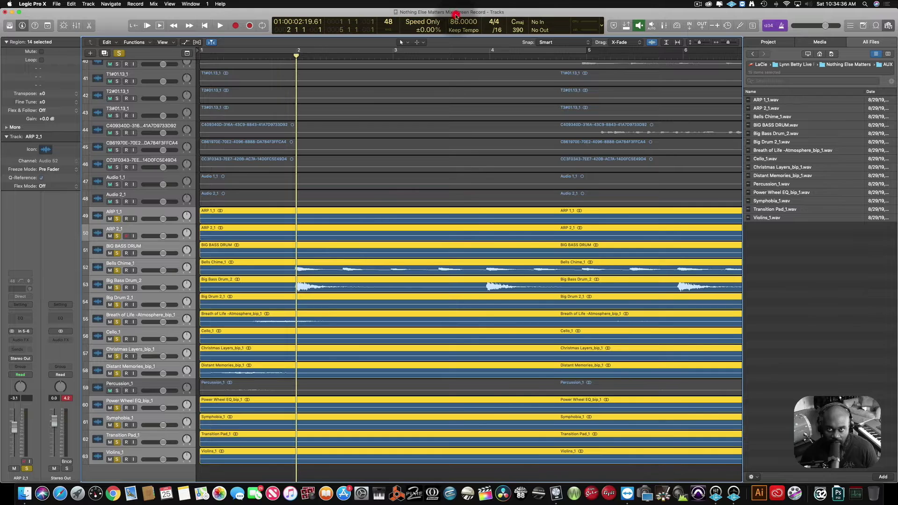
{"action": "key", "text": "super+Right"}
{"action": "key", "text": "super+Right"}
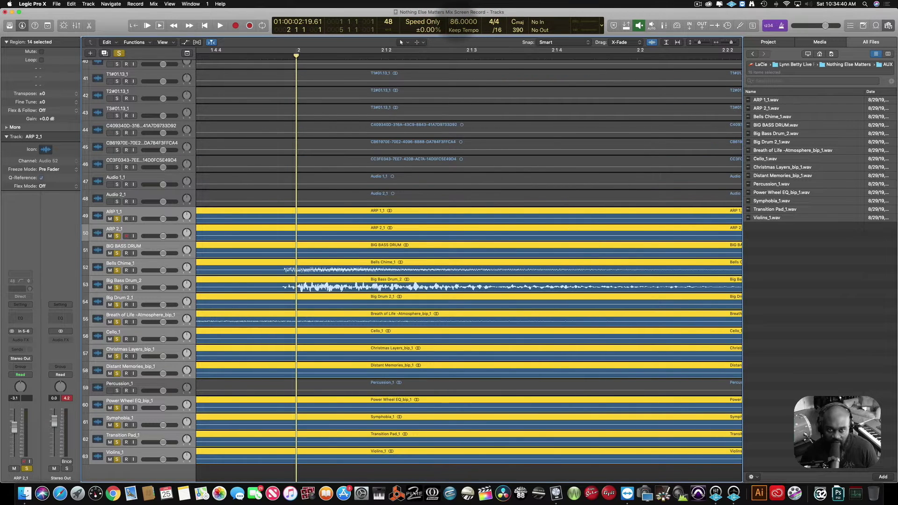
{"action": "left_click_drag", "start_coordinate": [464, 21], "coordinate": [464, 19]}
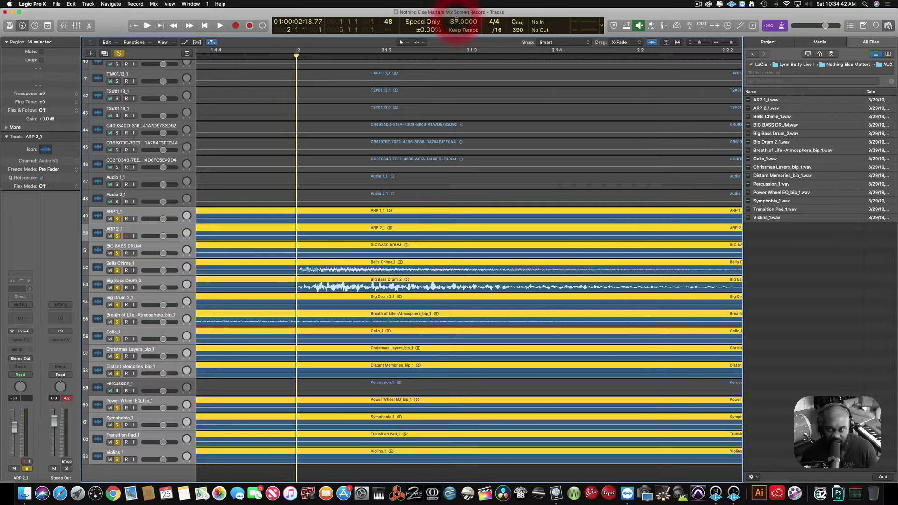
- Play the soloed AUX tracks, jump to about bar 34, and clear the solo to listen to them with all tracks
{"action": "key", "text": "super+Left"}
{"action": "key", "text": "super+Left"}
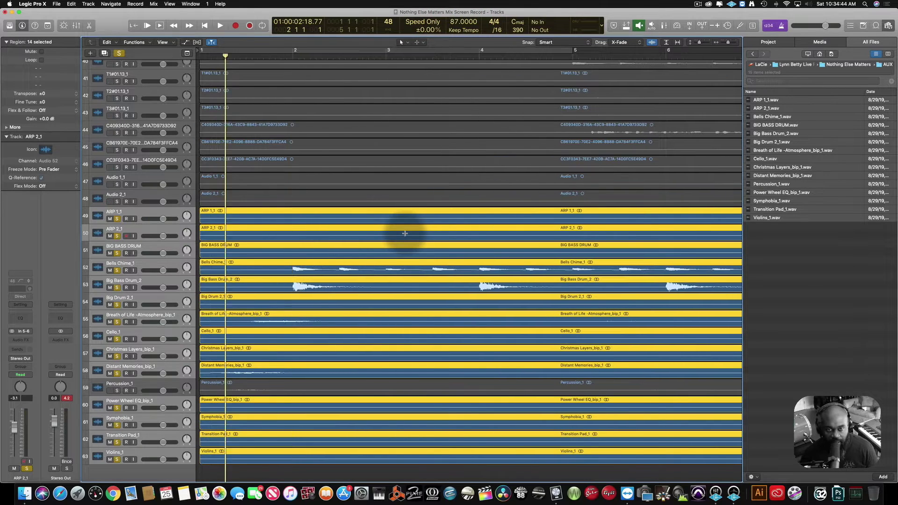
{"action": "key", "text": "super+Left"}
{"action": "key", "text": "super+Left"}
{"action": "key", "text": "super+Left"}
{"action": "key", "text": "super+Left"}
{"action": "key", "text": "space"}
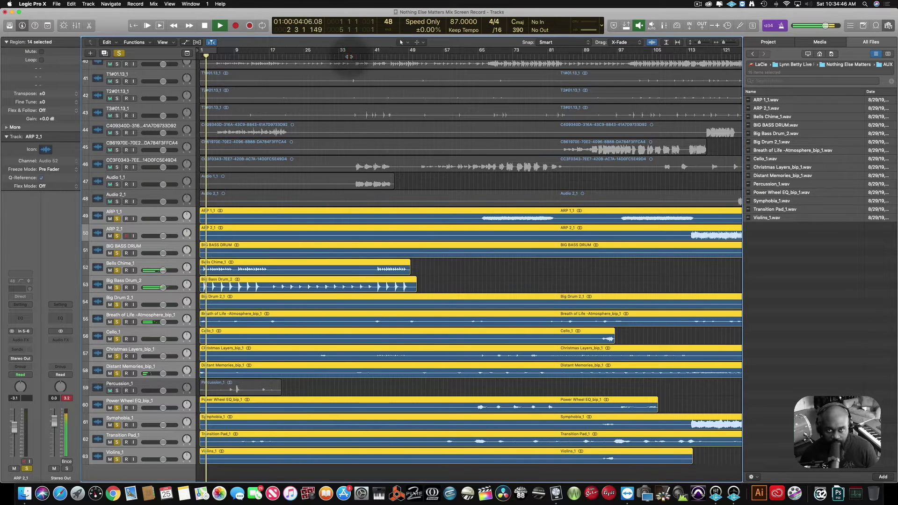
{"action": "left_click", "coordinate": [349, 51]}
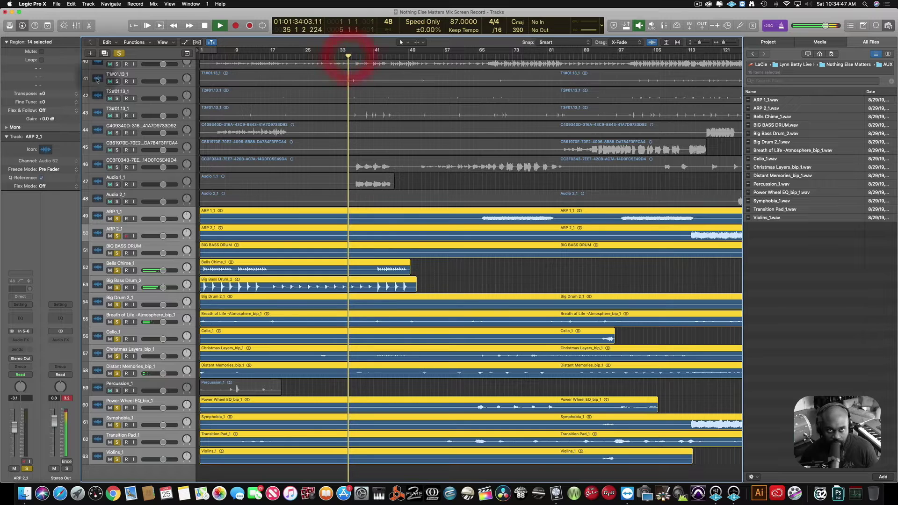
{"action": "left_click", "coordinate": [120, 53]}
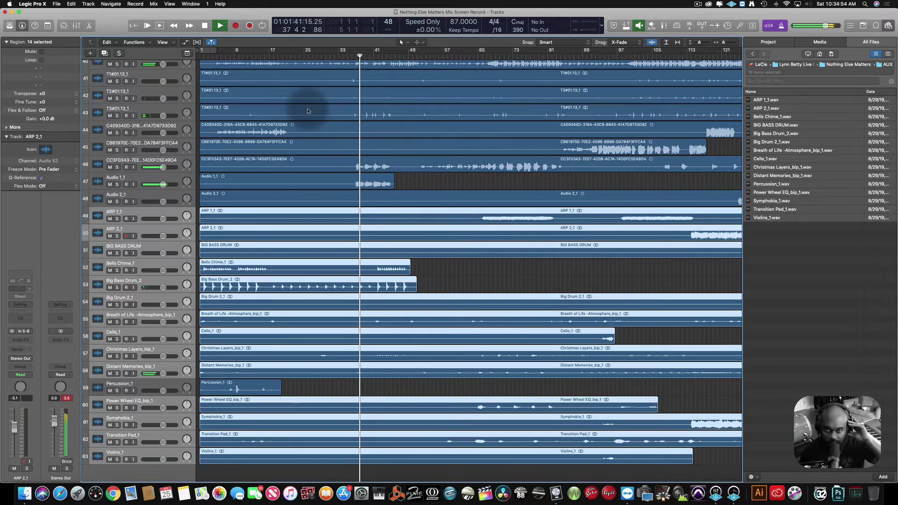
{"action": "key", "text": "space"}
- Play all tracks from about bar 3 and examine the AUX hits against the vocal and piano entry near bar 5
{"action": "scroll", "coordinate": [235, 111], "scroll_direction": "left", "scroll_amount": 2}
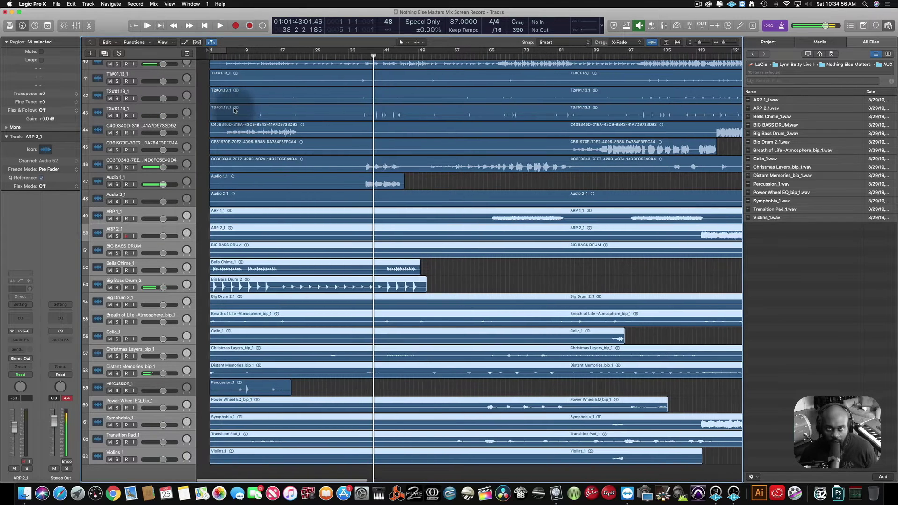
{"action": "scroll", "coordinate": [235, 110], "scroll_direction": "right", "scroll_amount": 2}
{"action": "left_click", "coordinate": [211, 55]}
{"action": "key", "text": "space"}
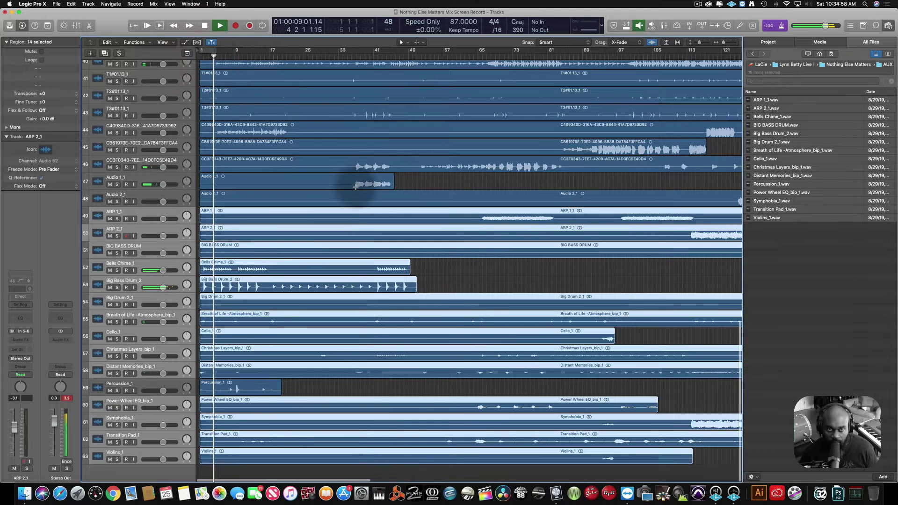
{"action": "key", "text": "super+Right"}
{"action": "key", "text": "super+Right"}
{"action": "key", "text": "super+Right"}
{"action": "scroll", "coordinate": [356, 187], "scroll_direction": "left", "scroll_amount": 5}
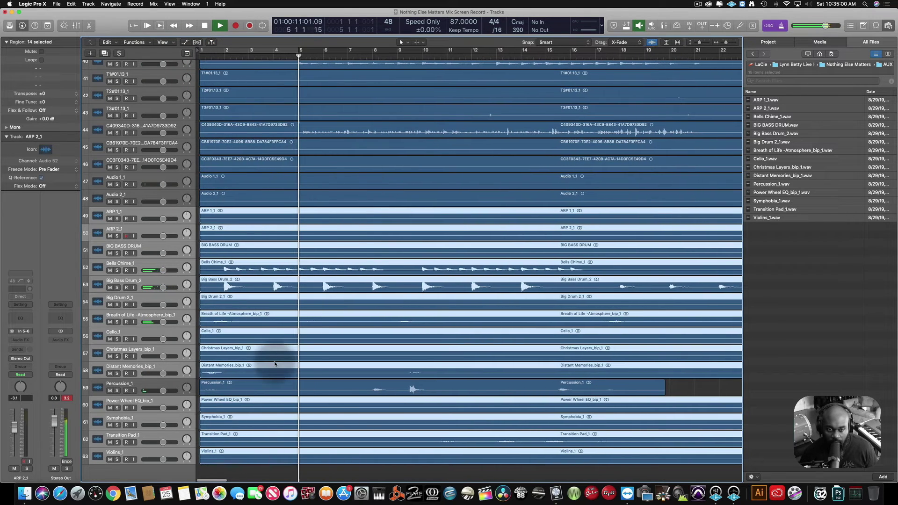
- Select all AUX regions from ARP 1_1 down to Violins_1, including Percussion_1
{"action": "left_click_drag", "start_coordinate": [236, 469], "coordinate": [260, 231]}
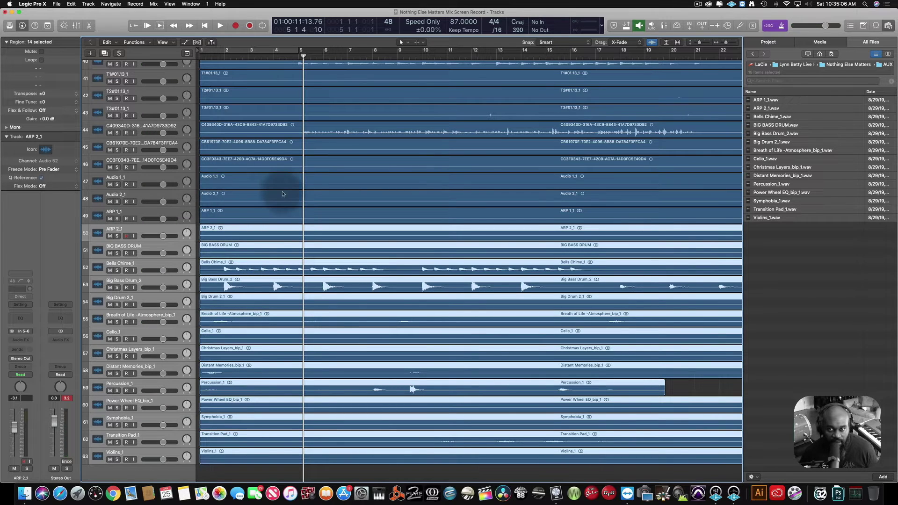
{"action": "scroll", "coordinate": [271, 190], "scroll_direction": "down", "scroll_amount": 5}
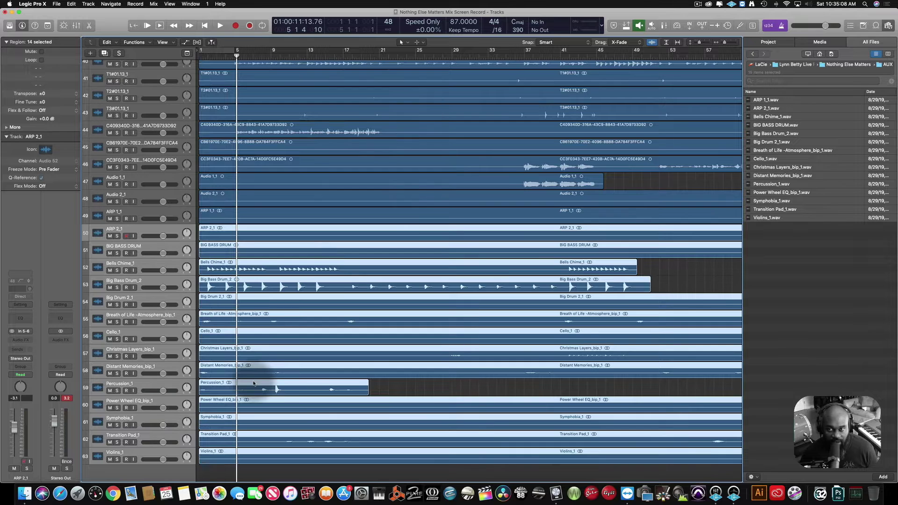
{"action": "scroll", "coordinate": [253, 384], "scroll_direction": "right", "scroll_amount": 10}
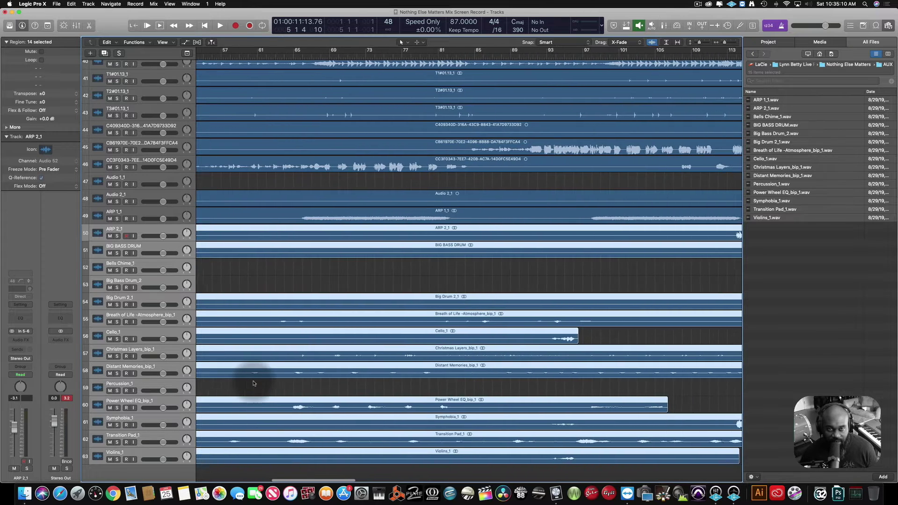
{"action": "scroll", "coordinate": [254, 383], "scroll_direction": "down", "scroll_amount": 3}
{"action": "scroll", "coordinate": [254, 384], "scroll_direction": "left", "scroll_amount": 6}
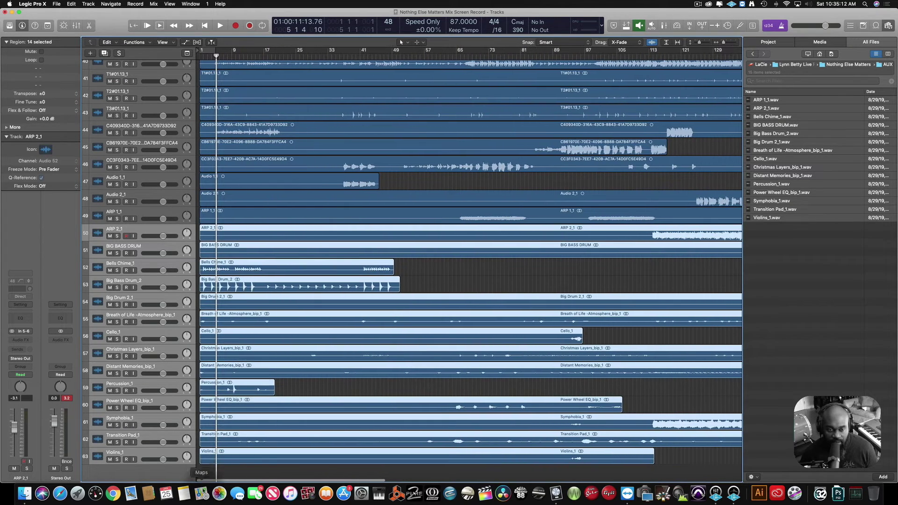
{"action": "left_click_drag", "start_coordinate": [250, 465], "coordinate": [258, 220]}
{"action": "scroll", "coordinate": [256, 218], "scroll_direction": "up", "scroll_amount": 8}
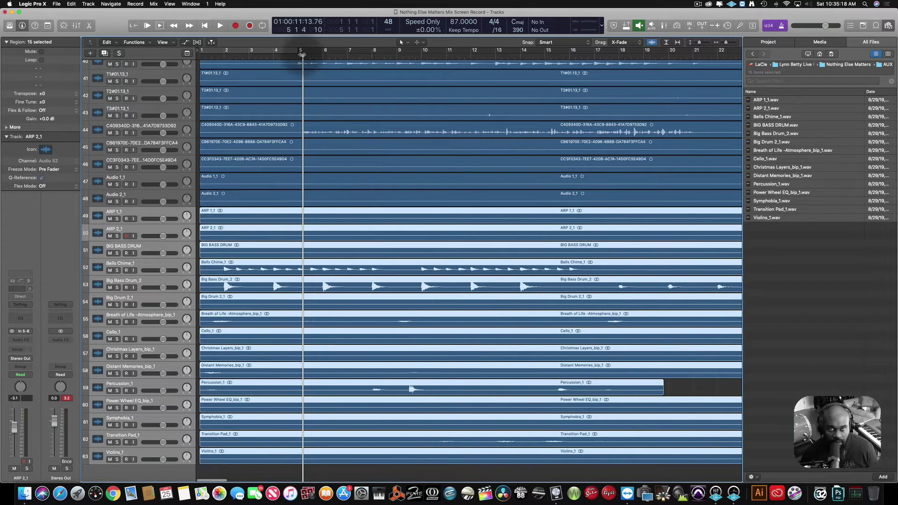
- Move the selected AUX regions to start at about bar 4, and play from there to check their timing against the other tracks
{"action": "left_click", "coordinate": [298, 55]}
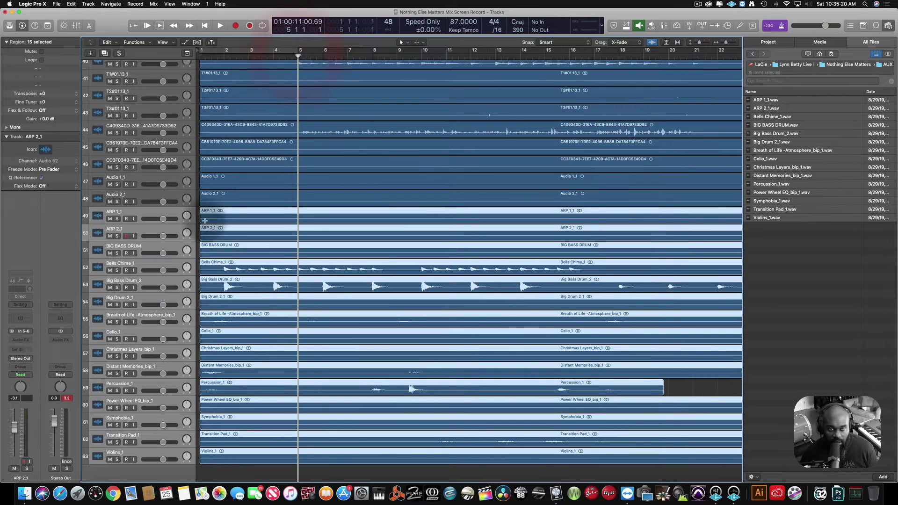
{"action": "left_click_drag", "start_coordinate": [218, 213], "coordinate": [294, 216]}
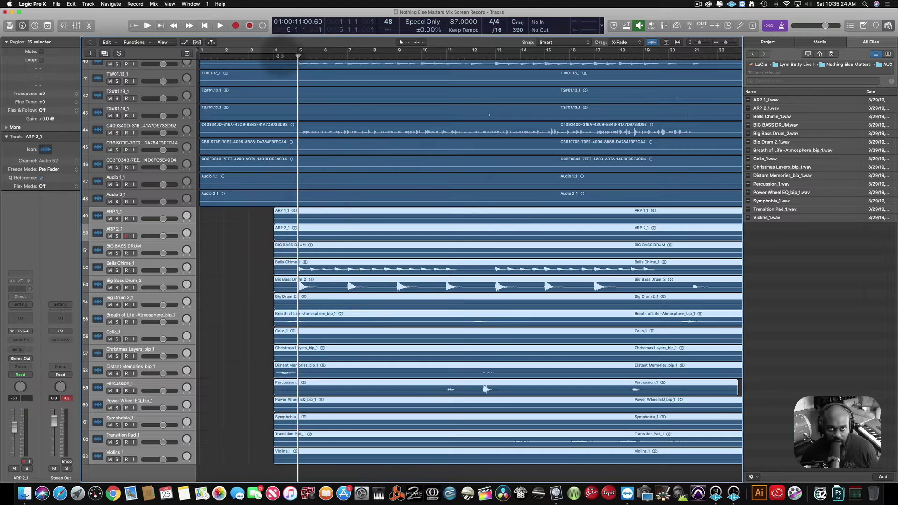
{"action": "left_click", "coordinate": [277, 55]}
{"action": "key", "text": "space"}
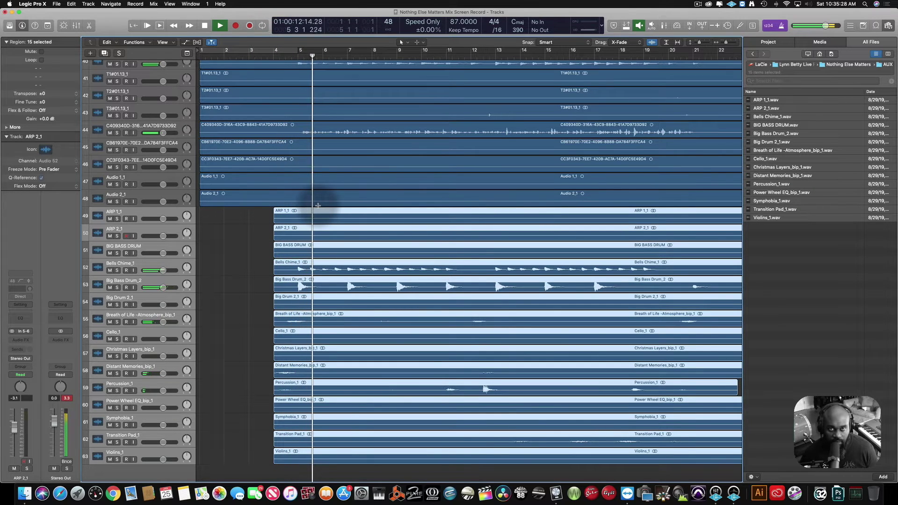
{"action": "left_click", "coordinate": [273, 56]}
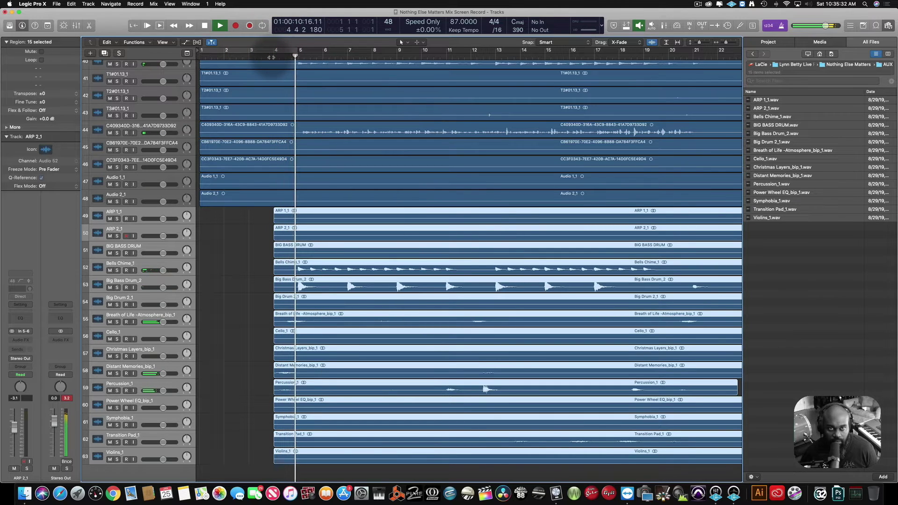
{"action": "scroll", "coordinate": [273, 90], "scroll_direction": "up", "scroll_amount": 15}
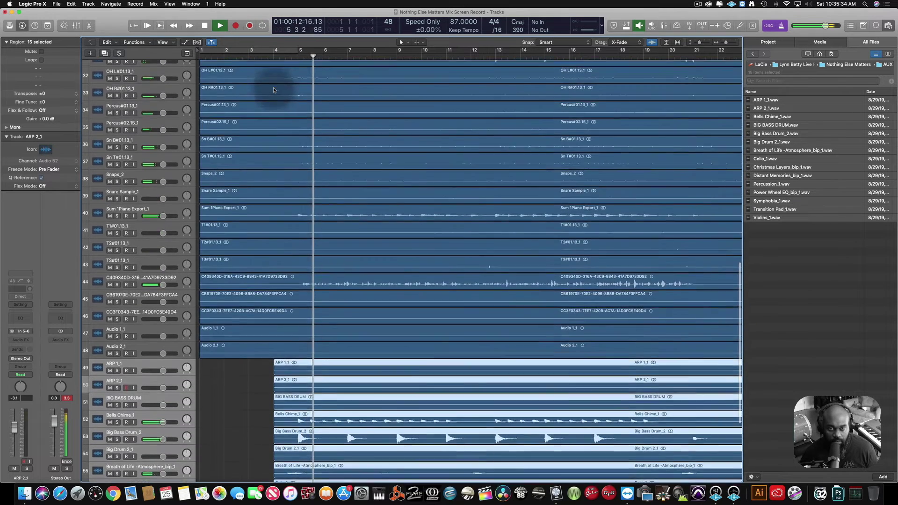
- Examine the full length of the moved AUX regions against the other tracks during playback, then deselect them and stop playback
{"action": "scroll", "coordinate": [274, 90], "scroll_direction": "down", "scroll_amount": 15}
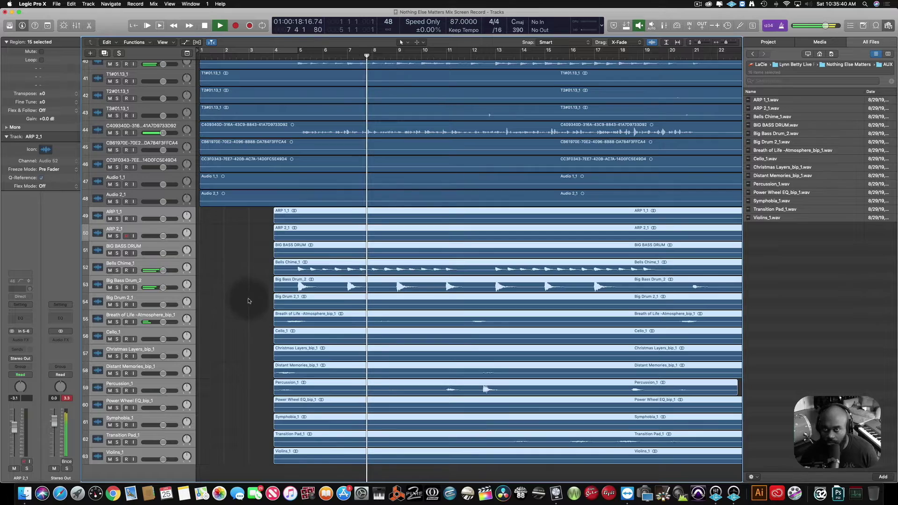
{"action": "key", "text": "super+Left"}
{"action": "key", "text": "super+Left"}
{"action": "key", "text": "super+Left"}
{"action": "key", "text": "super+Left"}
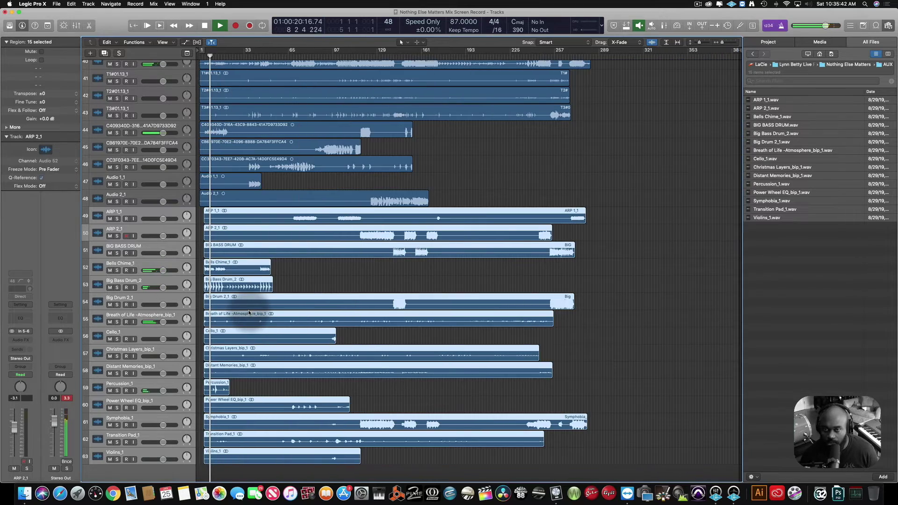
{"action": "scroll", "coordinate": [249, 312], "scroll_direction": "up", "scroll_amount": 15}
{"action": "scroll", "coordinate": [249, 313], "scroll_direction": "down", "scroll_amount": 15}
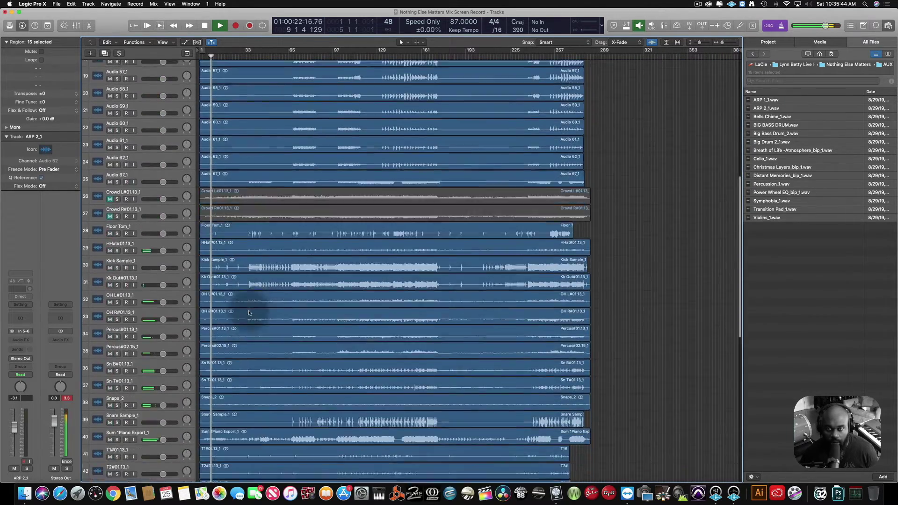
{"action": "scroll", "coordinate": [249, 312], "scroll_direction": "down", "scroll_amount": 5}
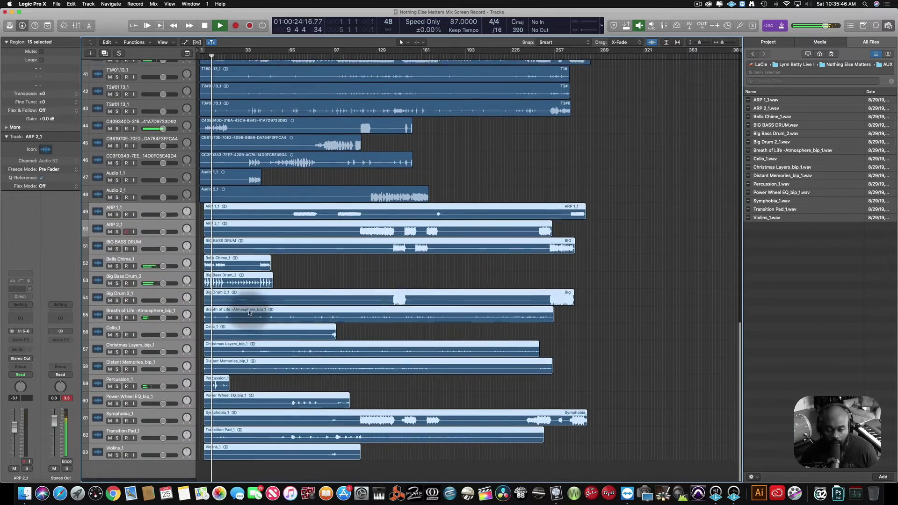
{"action": "left_click", "coordinate": [288, 475]}
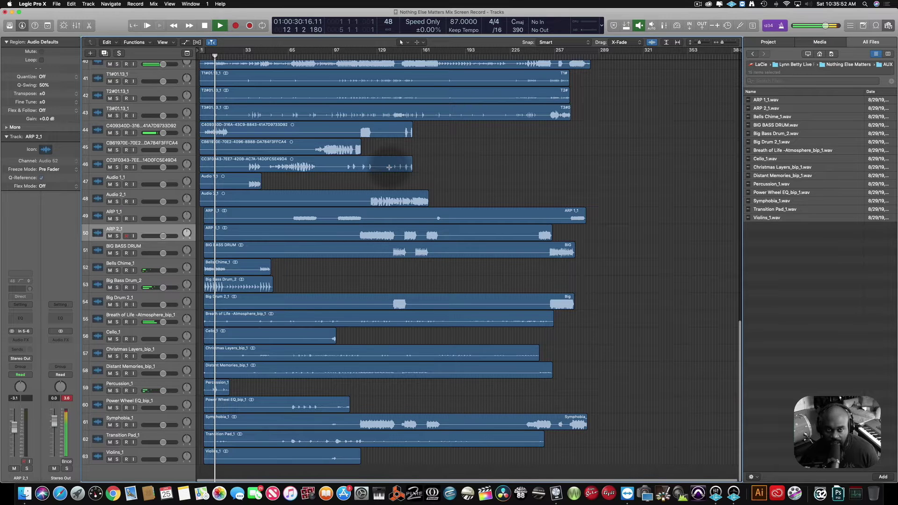
{"action": "scroll", "coordinate": [388, 167], "scroll_direction": "up", "scroll_amount": 2}
{"action": "key", "text": "space"}
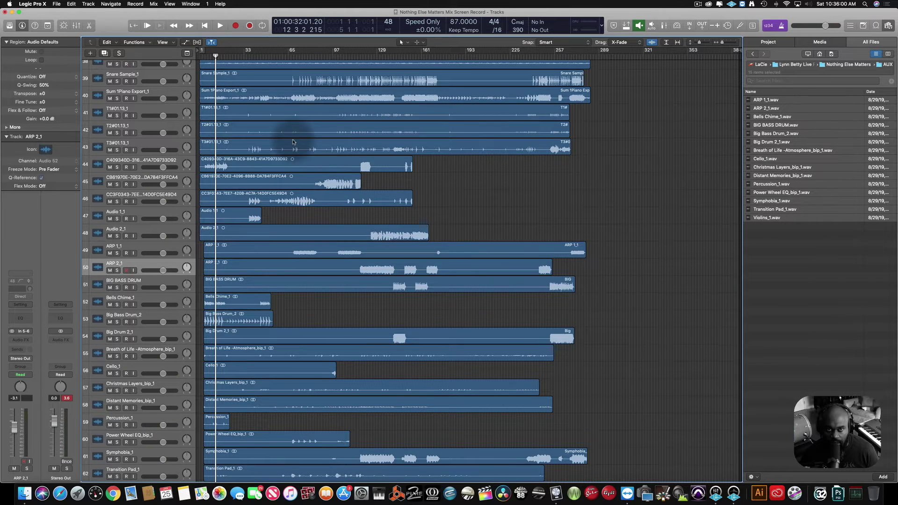
- Play the session from about bar 78 and examine all tracks from the shakers down to Violins_1
{"action": "scroll", "coordinate": [293, 141], "scroll_direction": "up", "scroll_amount": 12}
{"action": "scroll", "coordinate": [293, 141], "scroll_direction": "up", "scroll_amount": 1}
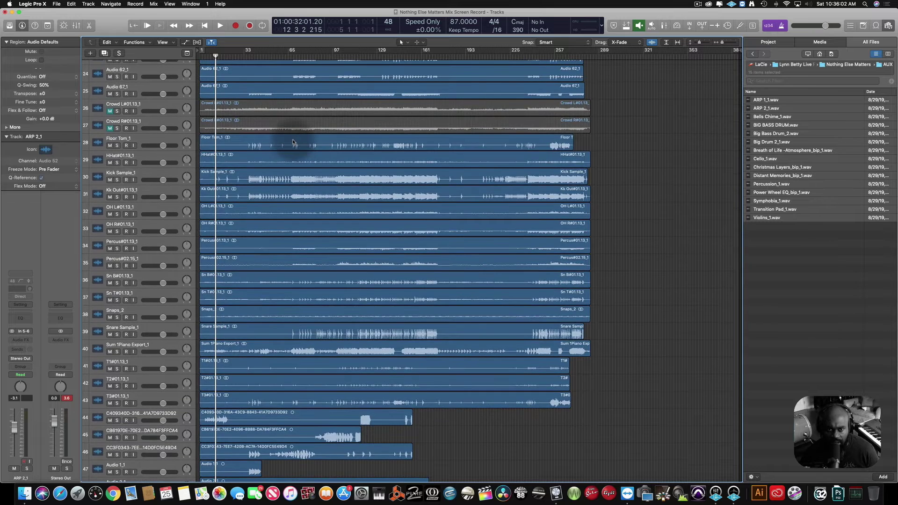
{"action": "scroll", "coordinate": [293, 142], "scroll_direction": "down", "scroll_amount": 8}
{"action": "left_click", "coordinate": [306, 57]}
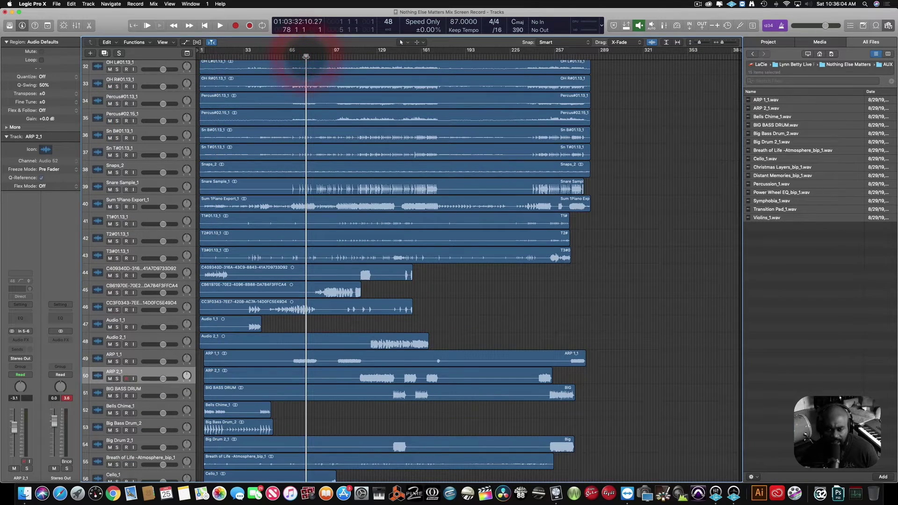
{"action": "key", "text": "space"}
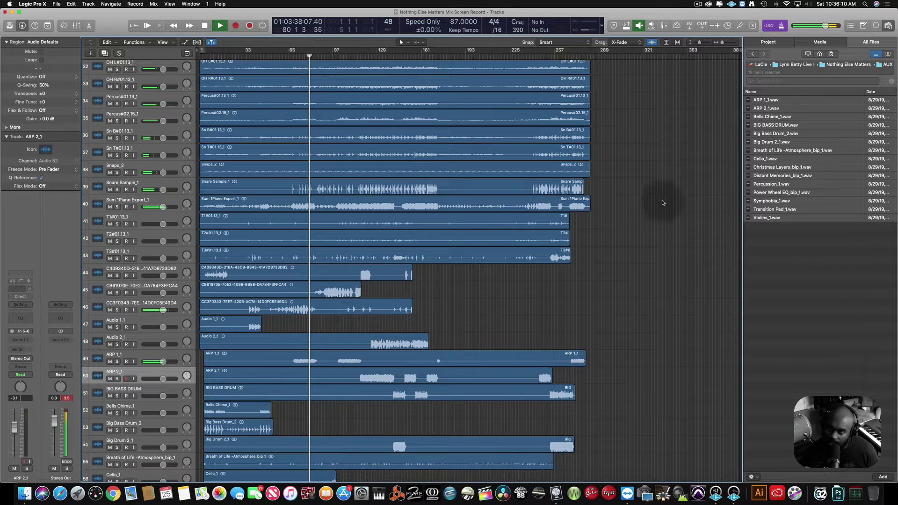
{"action": "scroll", "coordinate": [434, 154], "scroll_direction": "down", "scroll_amount": 8}
{"action": "scroll", "coordinate": [434, 154], "scroll_direction": "up", "scroll_amount": 8}
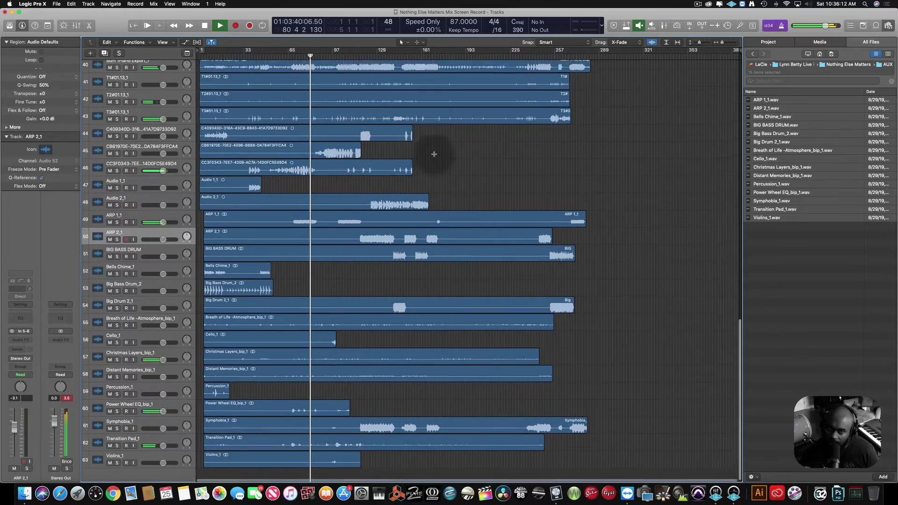
{"action": "scroll", "coordinate": [435, 154], "scroll_direction": "up", "scroll_amount": 20}
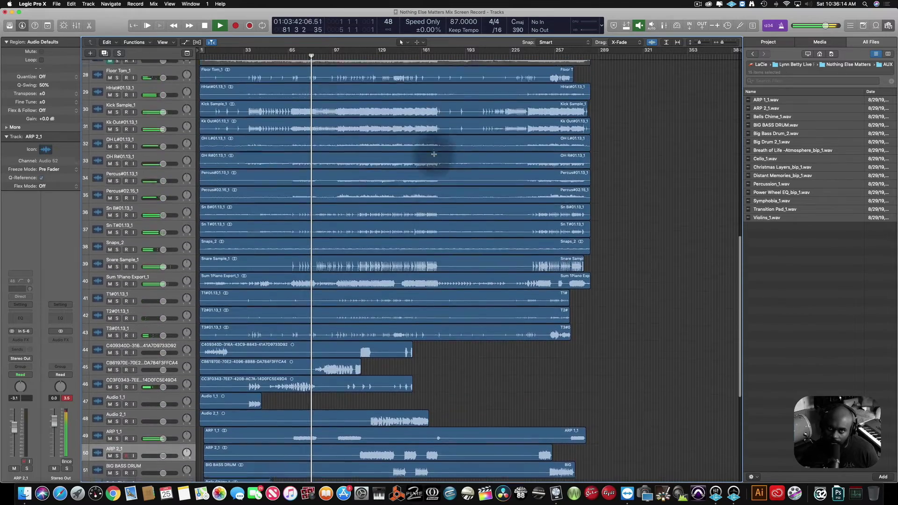
{"action": "scroll", "coordinate": [434, 152], "scroll_direction": "up", "scroll_amount": 8}
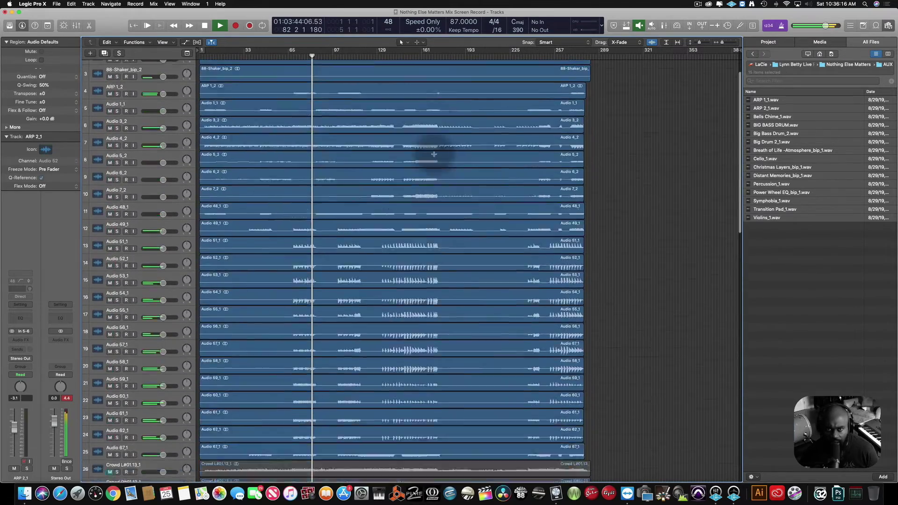
{"action": "scroll", "coordinate": [434, 155], "scroll_direction": "down", "scroll_amount": 20}
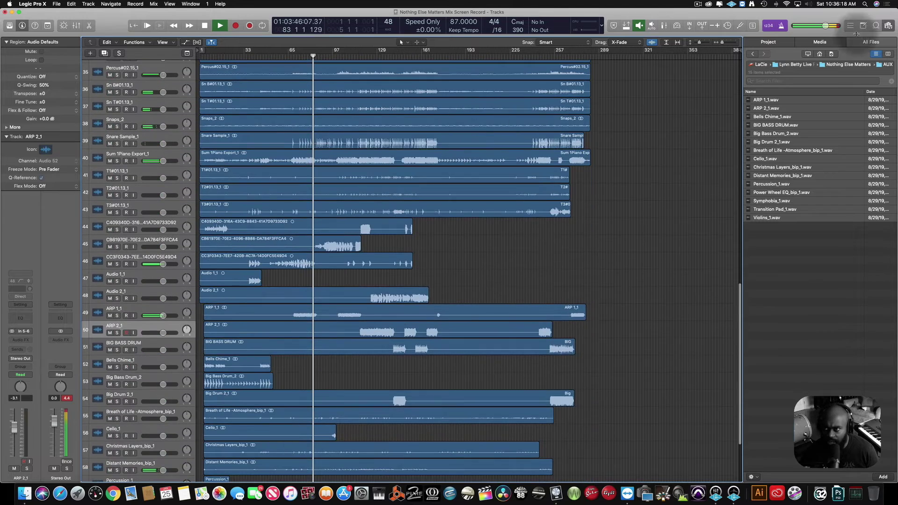
- Go up from the AUX folder to the Nothing Else Matters folder, stop playback and look through its audio files
{"action": "left_click", "coordinate": [752, 55]}
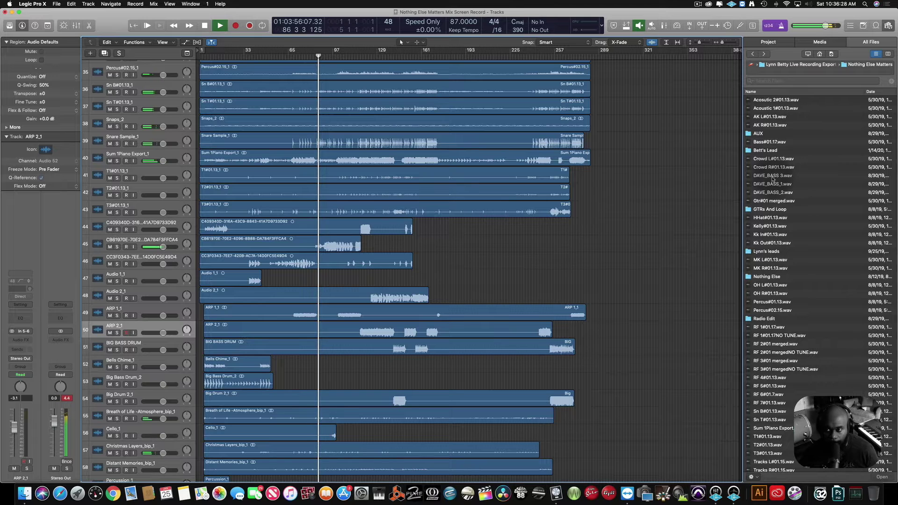
{"action": "scroll", "coordinate": [773, 179], "scroll_direction": "down", "scroll_amount": 1}
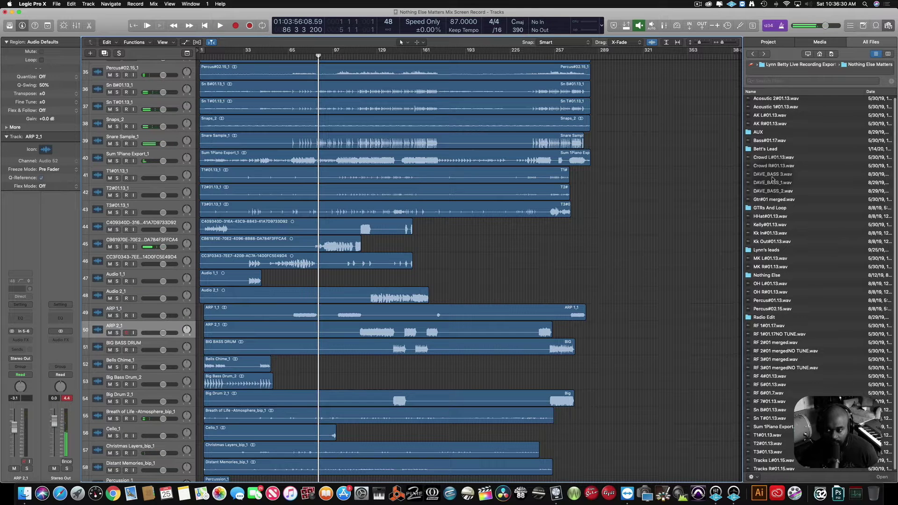
{"action": "left_click", "coordinate": [772, 178]}
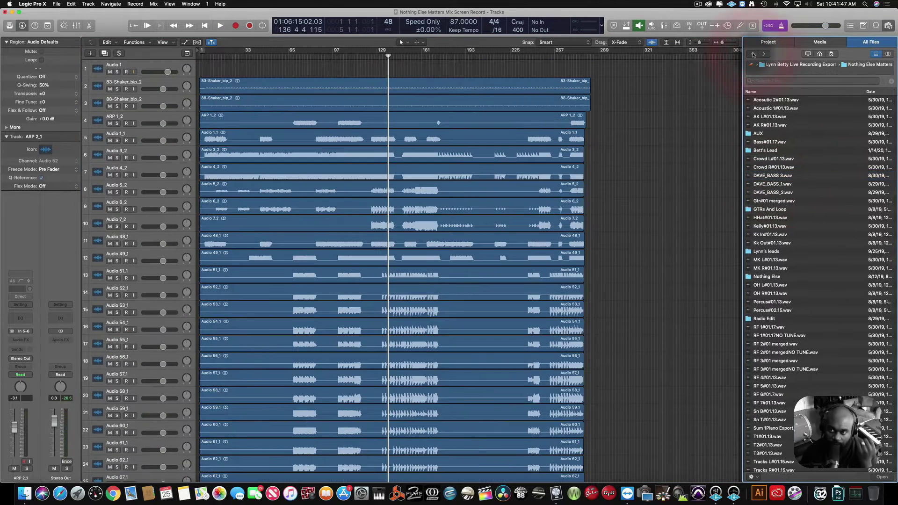
- Open the Stems folder inside Mix > Nothing Else Matters of the Lynn Betty Live Recording Exports
{"action": "left_click", "coordinate": [753, 55]}
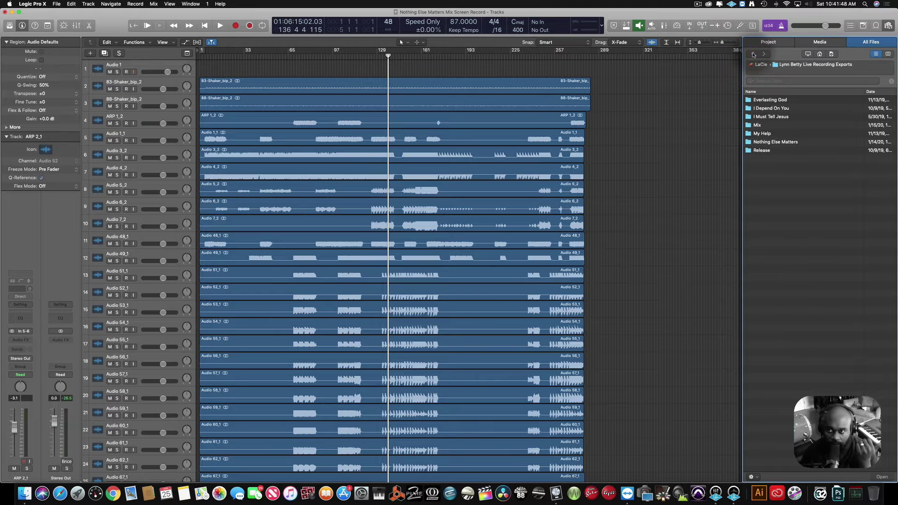
{"action": "double_click", "coordinate": [774, 128]}
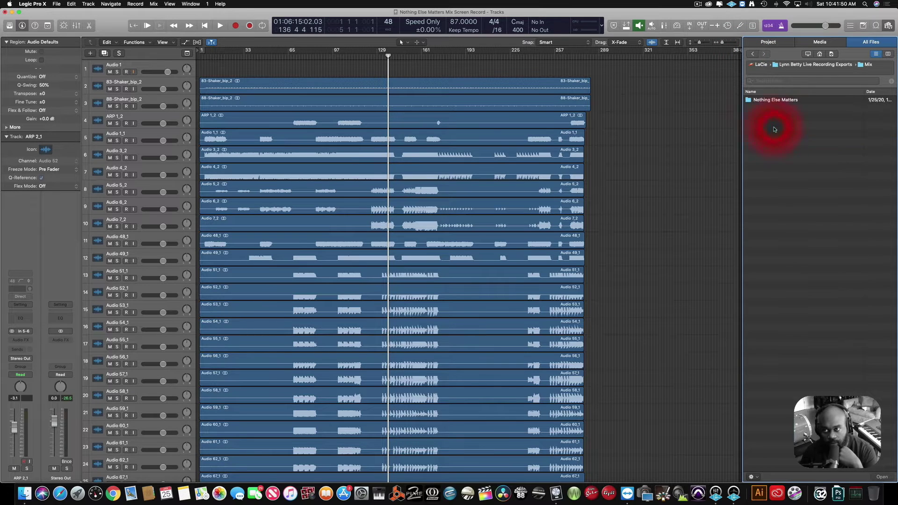
{"action": "double_click", "coordinate": [776, 101]}
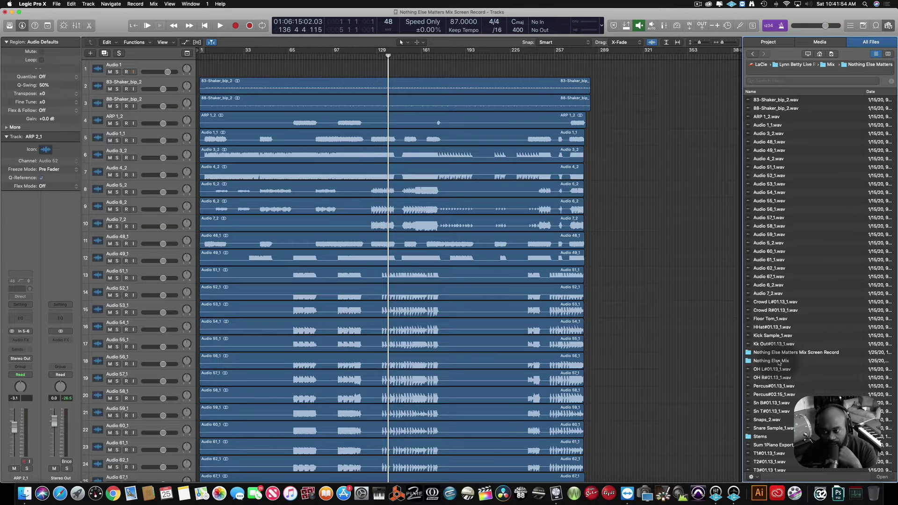
{"action": "scroll", "coordinate": [779, 363], "scroll_direction": "down", "scroll_amount": 1}
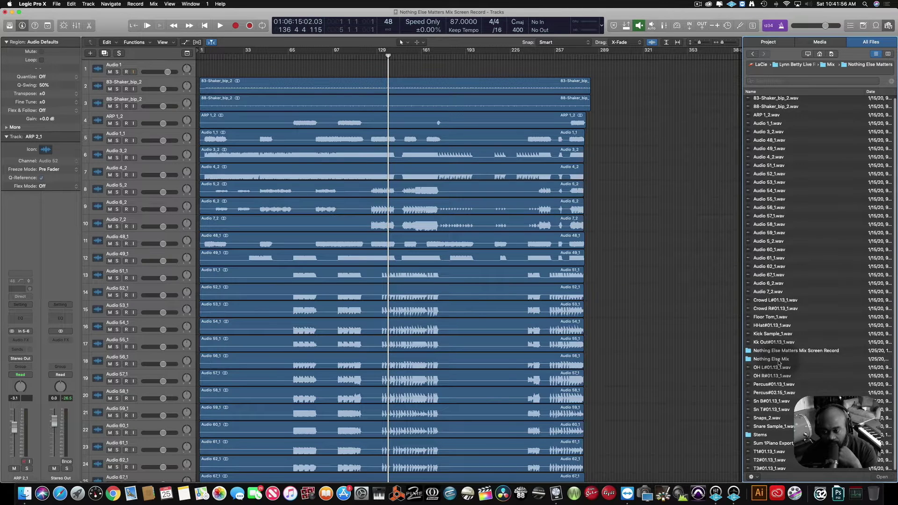
{"action": "double_click", "coordinate": [769, 435]}
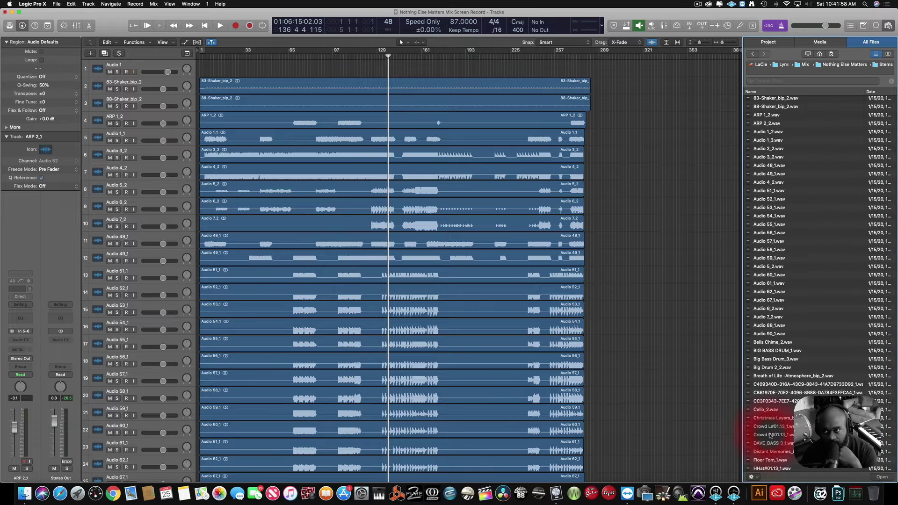
- Look through the stem files and select DAVE_BASS 3_1.wav
{"action": "left_click", "coordinate": [769, 275]}
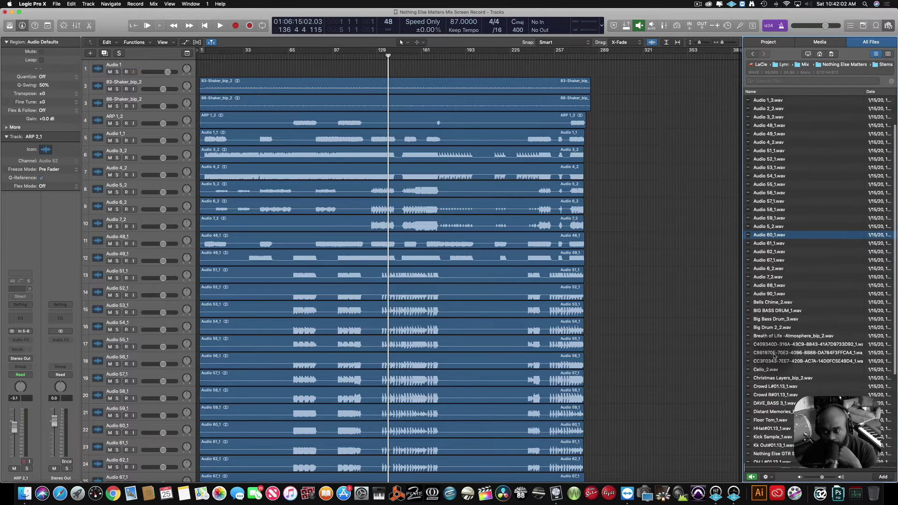
{"action": "scroll", "coordinate": [775, 356], "scroll_direction": "down", "scroll_amount": 4}
{"action": "scroll", "coordinate": [775, 356], "scroll_direction": "down", "scroll_amount": 3}
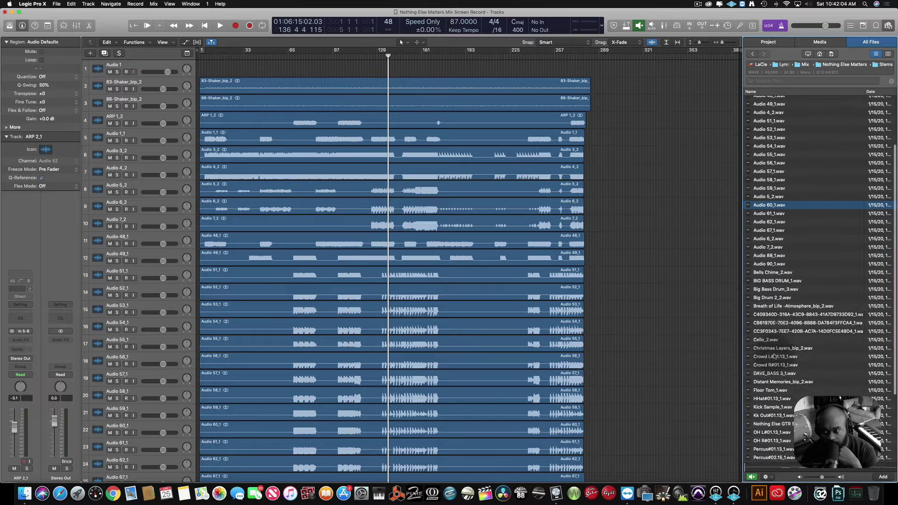
{"action": "left_click", "coordinate": [782, 361]}
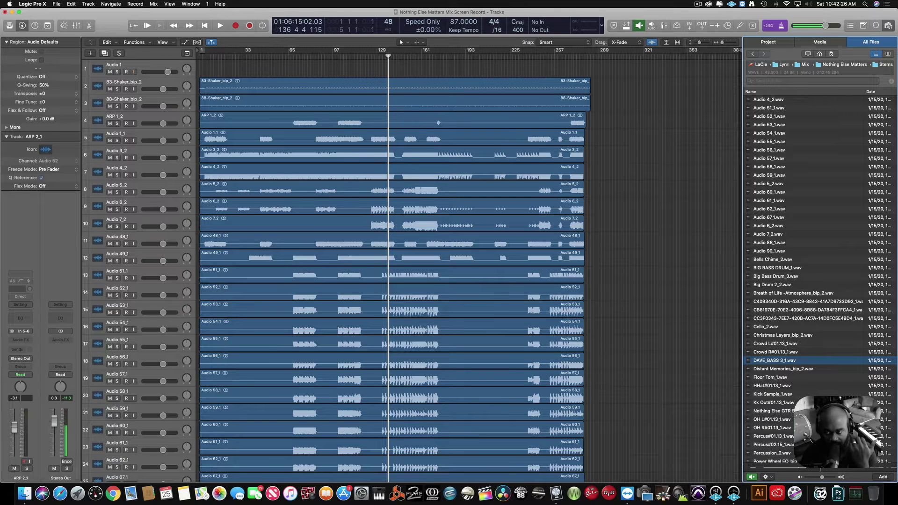
{"action": "scroll", "coordinate": [819, 280], "scroll_direction": "down", "scroll_amount": 1}
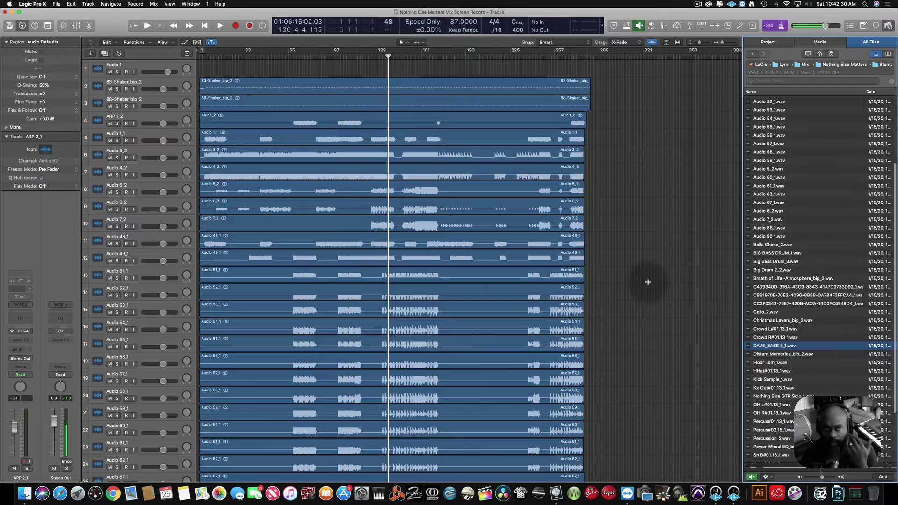
- Compare the session's tracks down to Violins_1 with the rest of the Stems file list
{"action": "scroll", "coordinate": [648, 282], "scroll_direction": "down", "scroll_amount": 5}
{"action": "scroll", "coordinate": [648, 282], "scroll_direction": "down", "scroll_amount": 3}
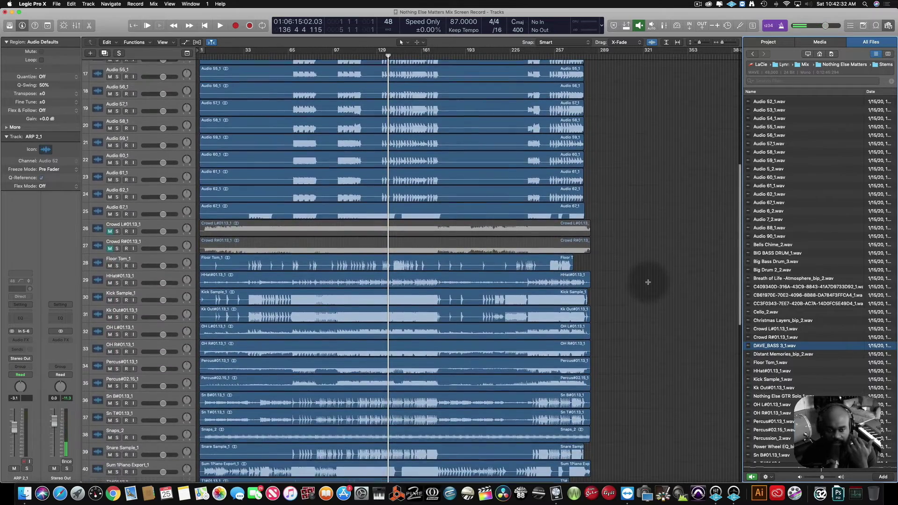
{"action": "scroll", "coordinate": [648, 282], "scroll_direction": "down", "scroll_amount": 7}
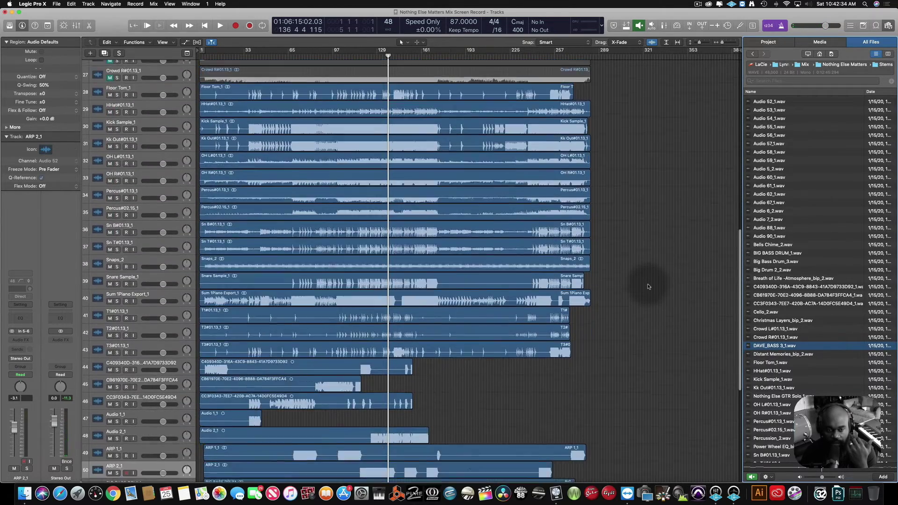
{"action": "scroll", "coordinate": [648, 287], "scroll_direction": "down", "scroll_amount": 3}
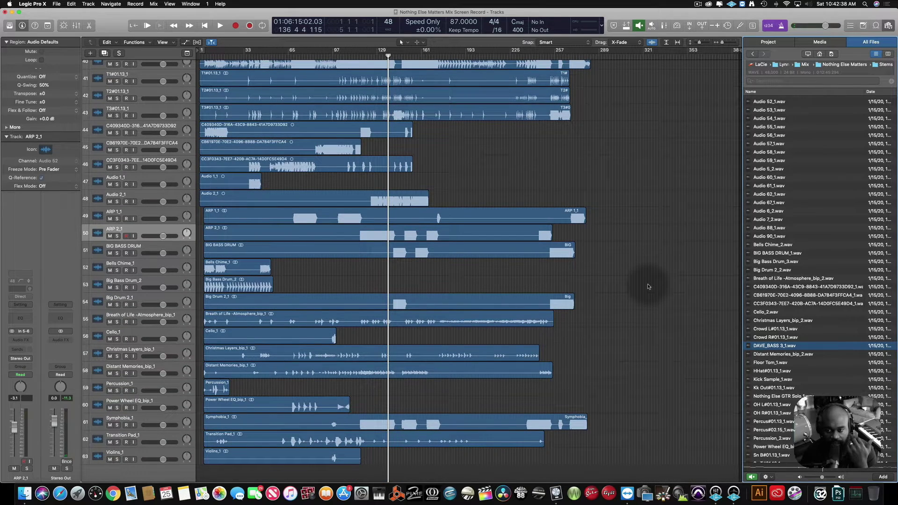
{"action": "scroll", "coordinate": [762, 359], "scroll_direction": "down", "scroll_amount": 3}
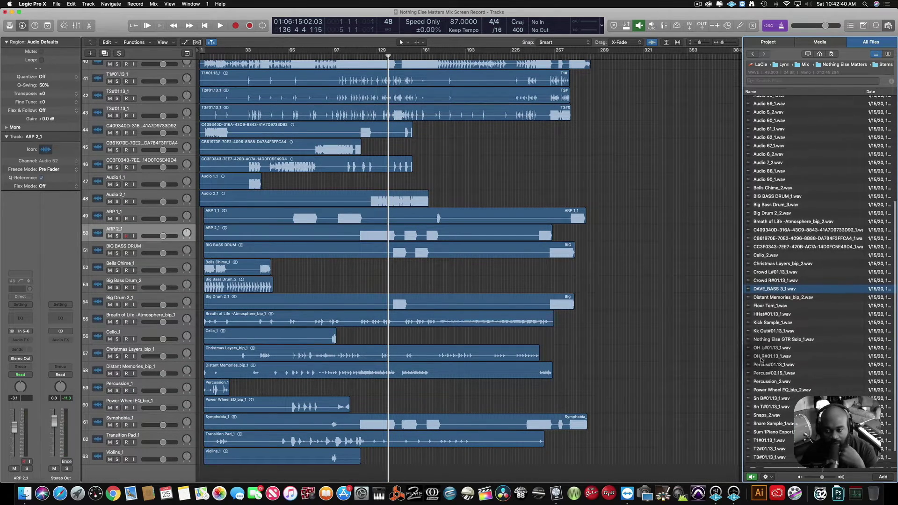
{"action": "scroll", "coordinate": [762, 359], "scroll_direction": "down", "scroll_amount": 2}
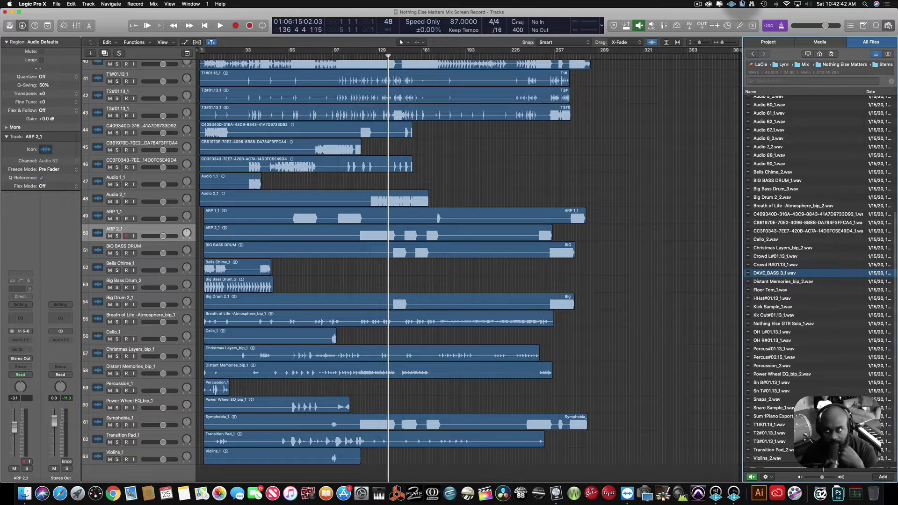
- Show the ScreenFlow recording monitor and move its window slightly
{"action": "left_click", "coordinate": [698, 4]}
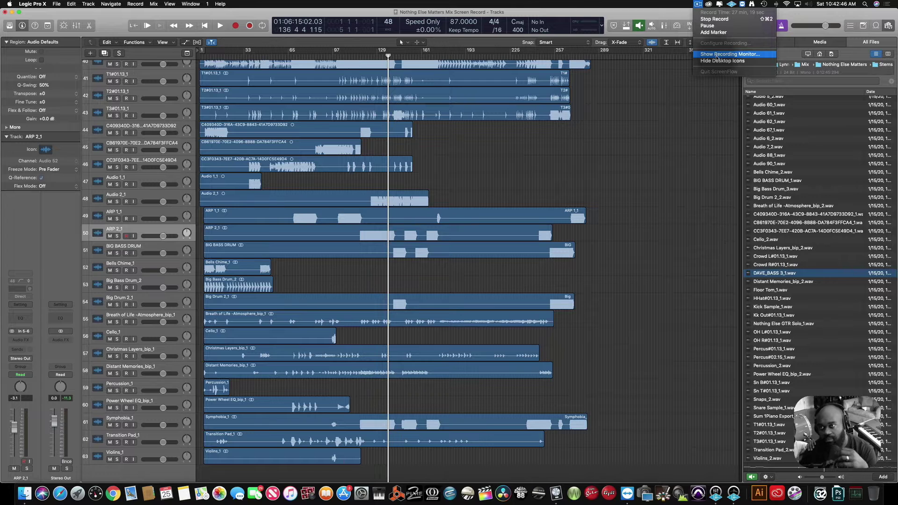
{"action": "left_click", "coordinate": [718, 57]}
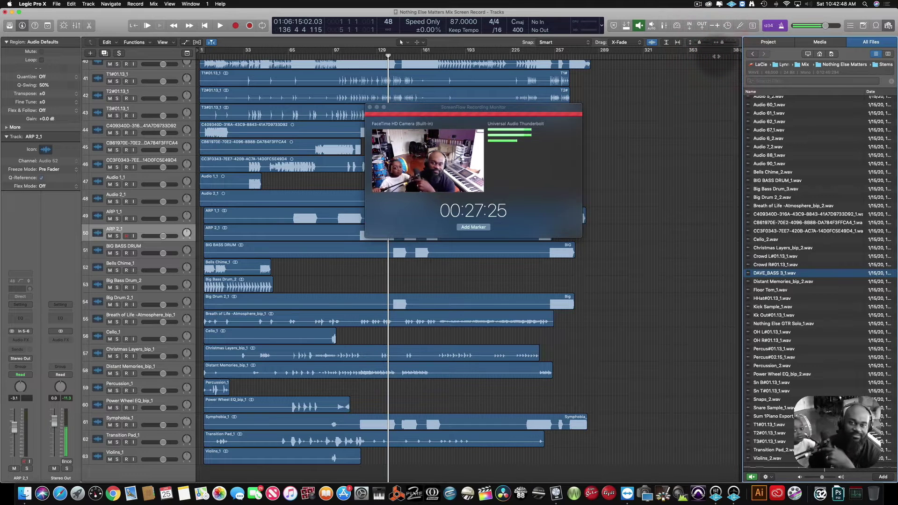
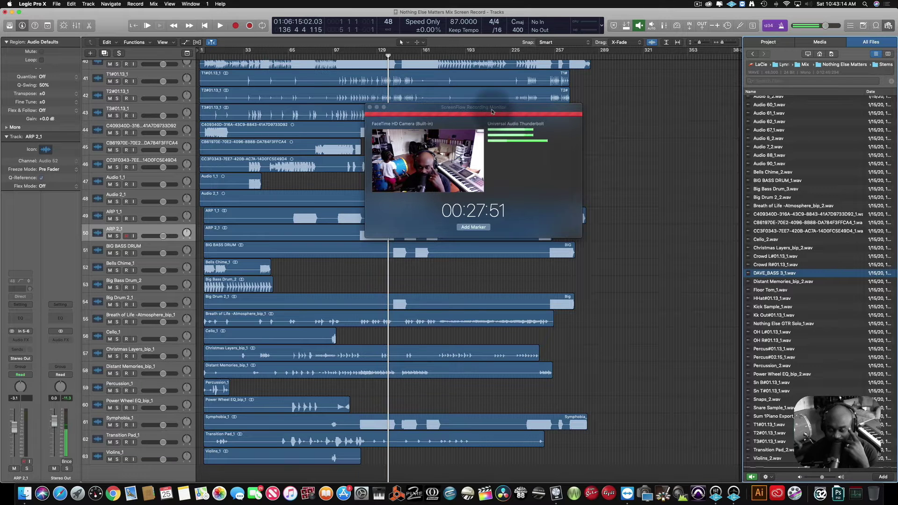
{"action": "mouse_move", "coordinate": [492, 112]}
{"action": "left_mouse_down"}
{"action": "mouse_move", "coordinate": [573, 206]}
{"action": "mouse_move", "coordinate": [510, 230]}
{"action": "mouse_move", "coordinate": [395, 233]}
{"action": "mouse_move", "coordinate": [350, 204]}
{"action": "mouse_move", "coordinate": [492, 100]}
{"action": "left_mouse_up"}
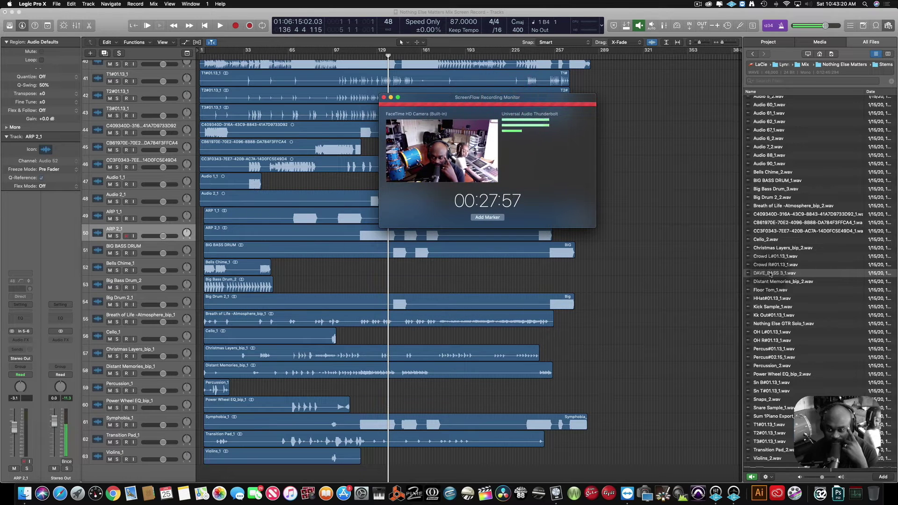
{"action": "scroll", "coordinate": [771, 276], "scroll_direction": "down", "scroll_amount": 1}
{"action": "scroll", "coordinate": [771, 276], "scroll_direction": "up", "scroll_amount": 1}
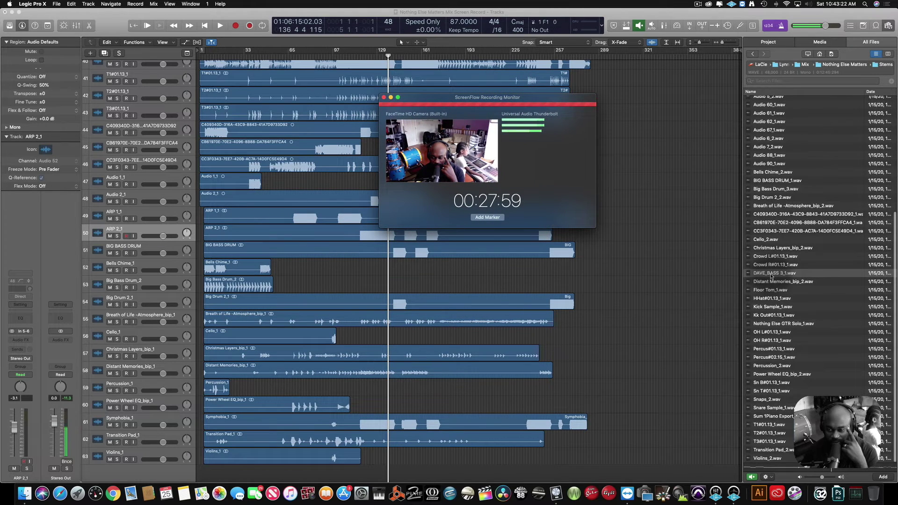
- Add DAVE_BASS 3_1.wav from the Stems folder as a new track below Violins_1, starting at bar 1
{"action": "scroll", "coordinate": [771, 276], "scroll_direction": "up", "scroll_amount": 5}
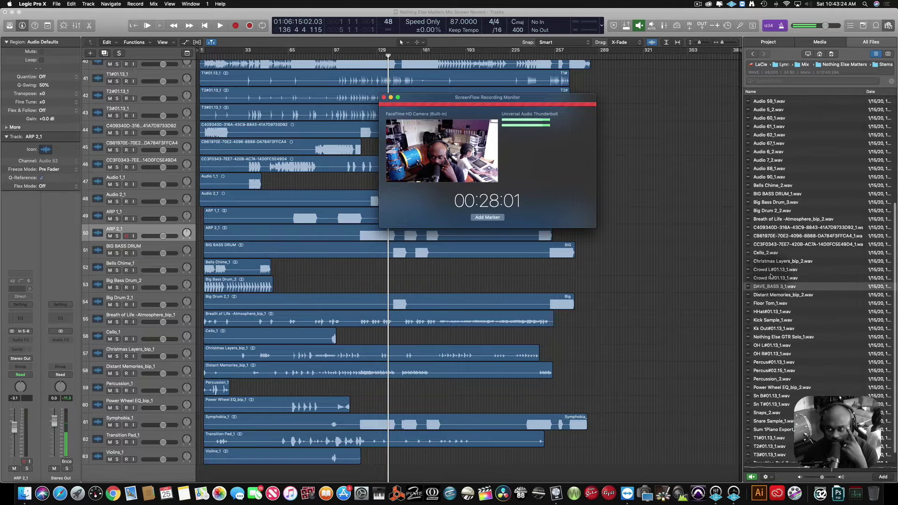
{"action": "scroll", "coordinate": [771, 276], "scroll_direction": "down", "scroll_amount": 5}
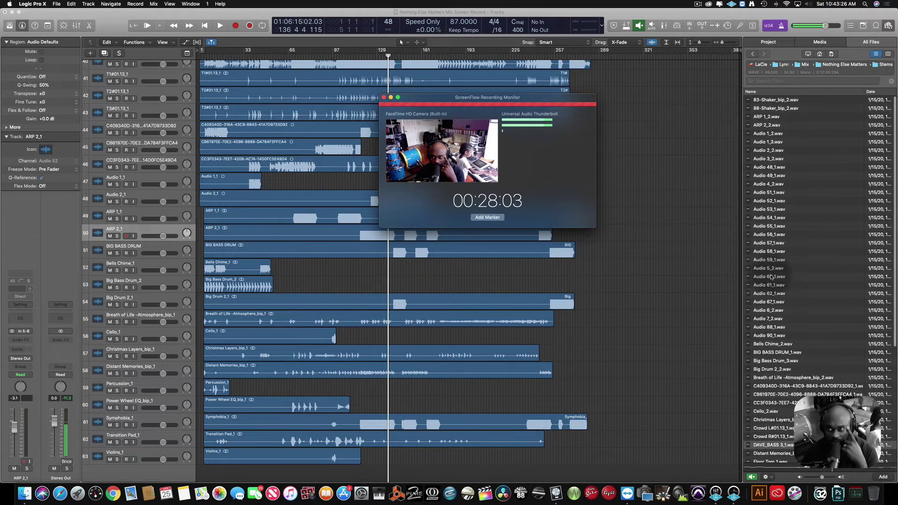
{"action": "scroll", "coordinate": [771, 276], "scroll_direction": "up", "scroll_amount": 1}
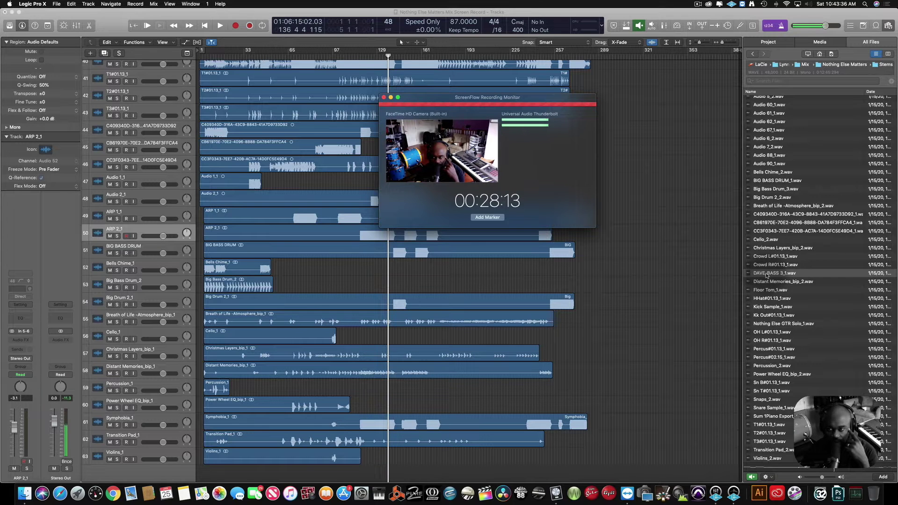
{"action": "left_click_drag", "start_coordinate": [768, 275], "coordinate": [196, 476]}
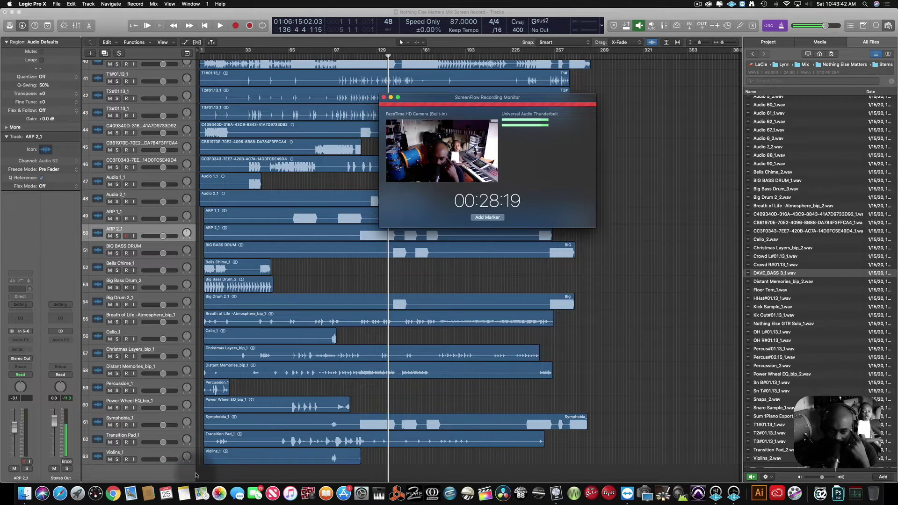
{"action": "scroll", "coordinate": [695, 303], "scroll_direction": "down", "scroll_amount": 1}
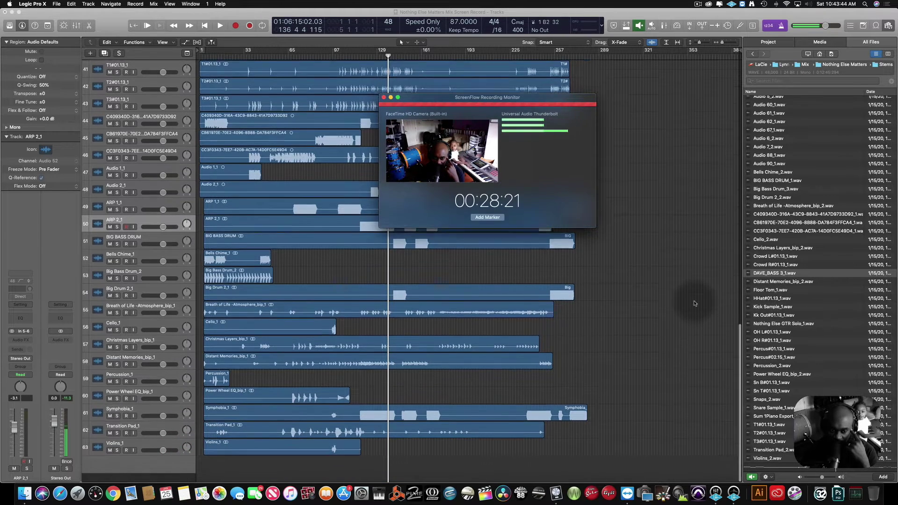
{"action": "scroll", "coordinate": [694, 304], "scroll_direction": "up", "scroll_amount": 1}
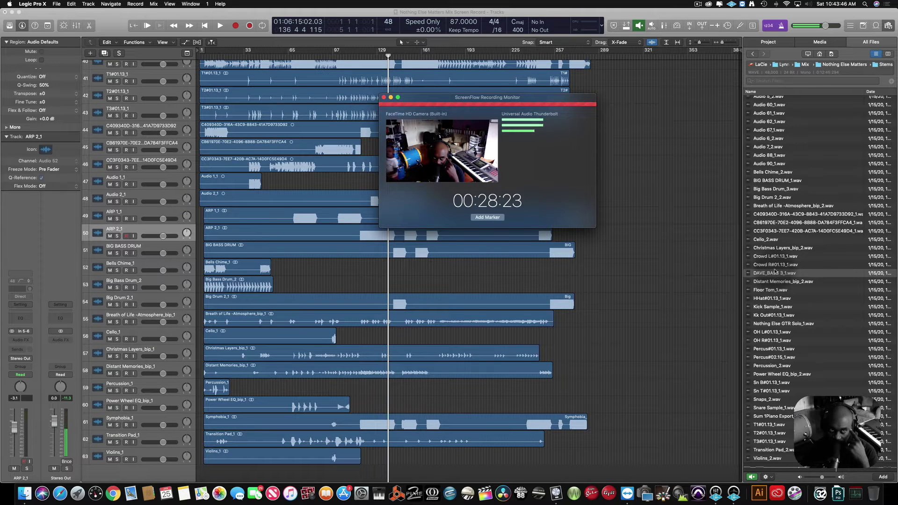
{"action": "left_click_drag", "start_coordinate": [774, 275], "coordinate": [199, 476]}
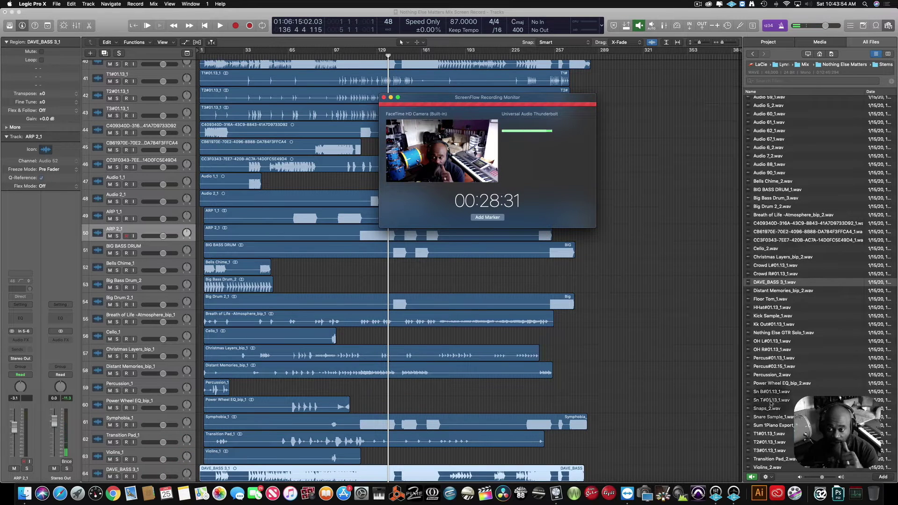
- Play the session from about bar 111 to check the added bass against the other tracks, and stop playback
{"action": "left_click", "coordinate": [349, 56]}
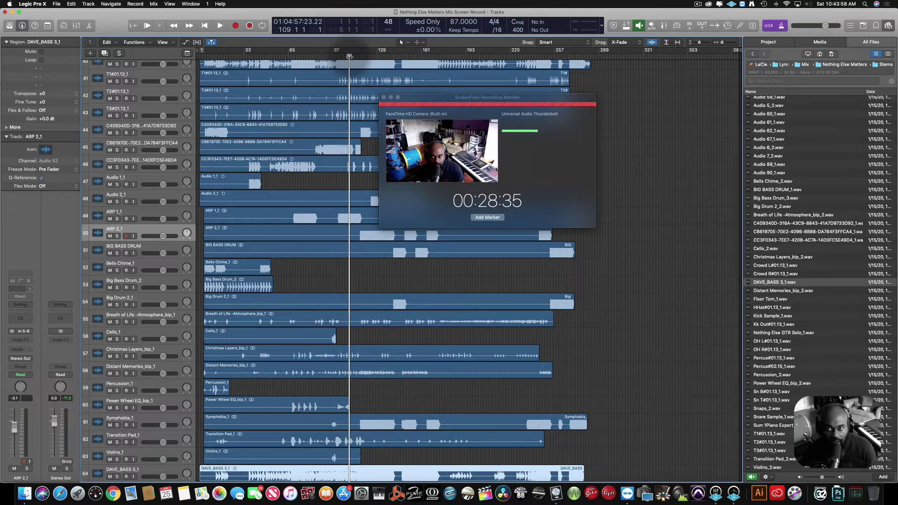
{"action": "key", "text": "space"}
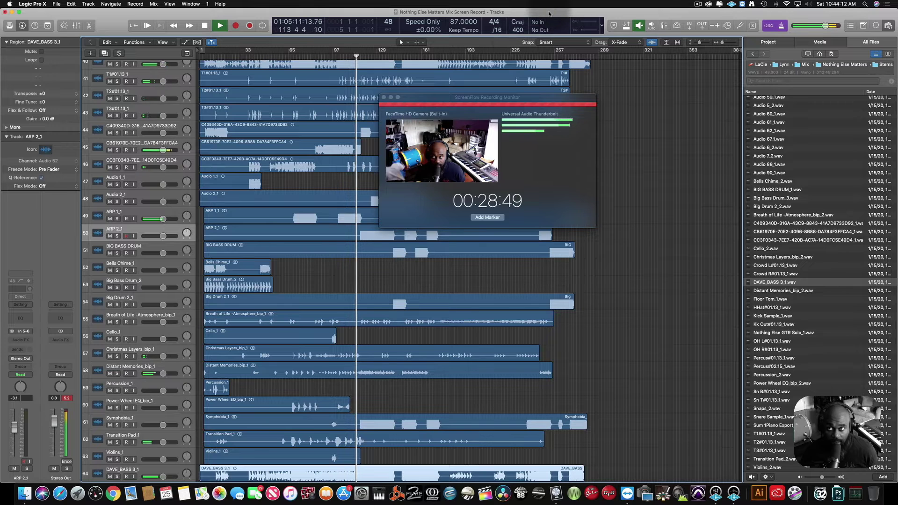
{"action": "key", "text": "space"}
- Pause the ScreenFlow recording, and move its recording monitor window away from the tracks and close it
{"action": "left_click", "coordinate": [692, 4]}
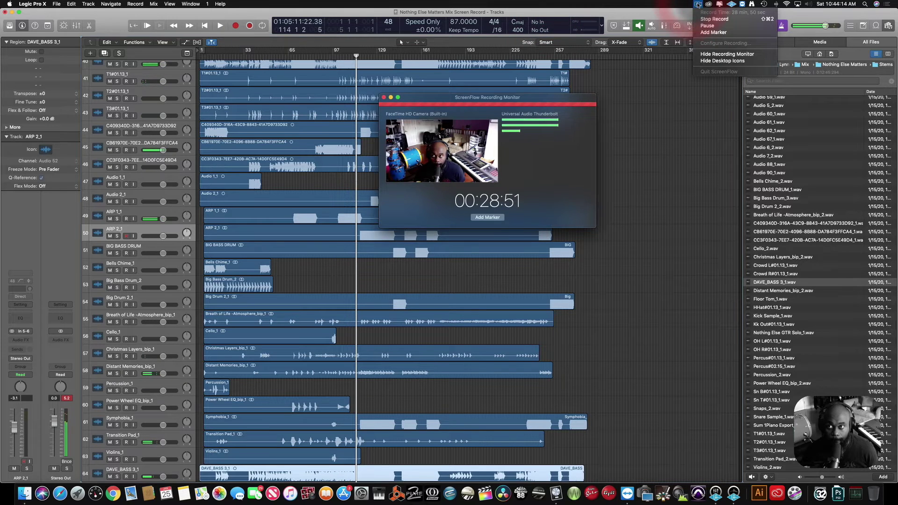
{"action": "left_click", "coordinate": [713, 23]}
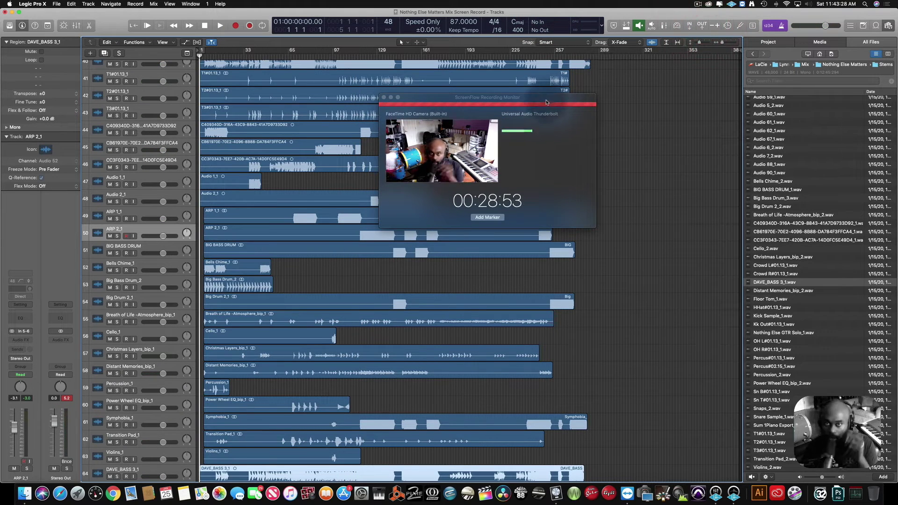
{"action": "left_click_drag", "start_coordinate": [547, 101], "coordinate": [845, 23]}
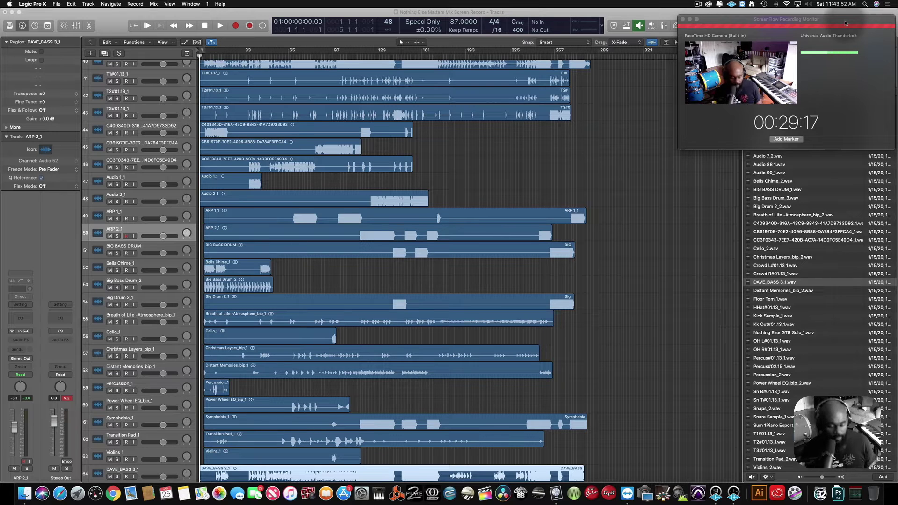
{"action": "left_click", "coordinate": [688, 20]}
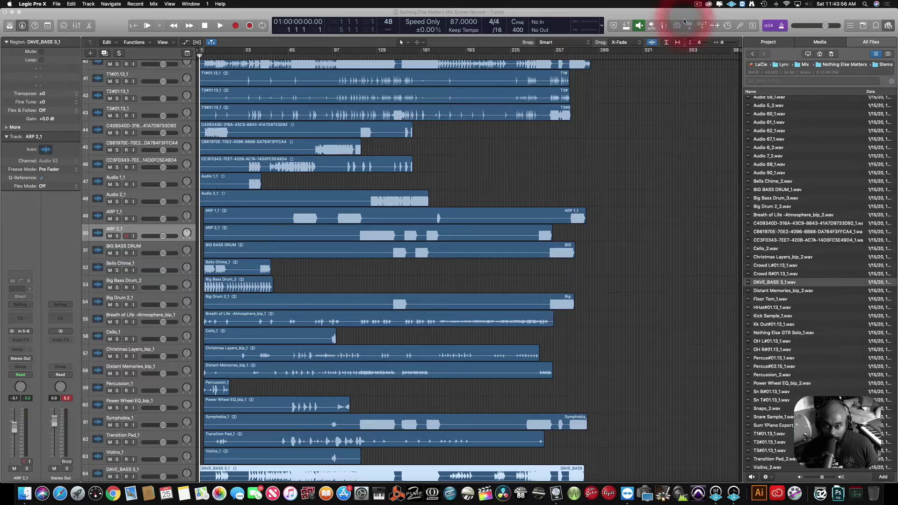
- Look through the full track list from Audio 1 to DAVE_BASS 3_1 to see how the instruments are ordered
{"action": "scroll", "coordinate": [383, 293], "scroll_direction": "up", "scroll_amount": 10}
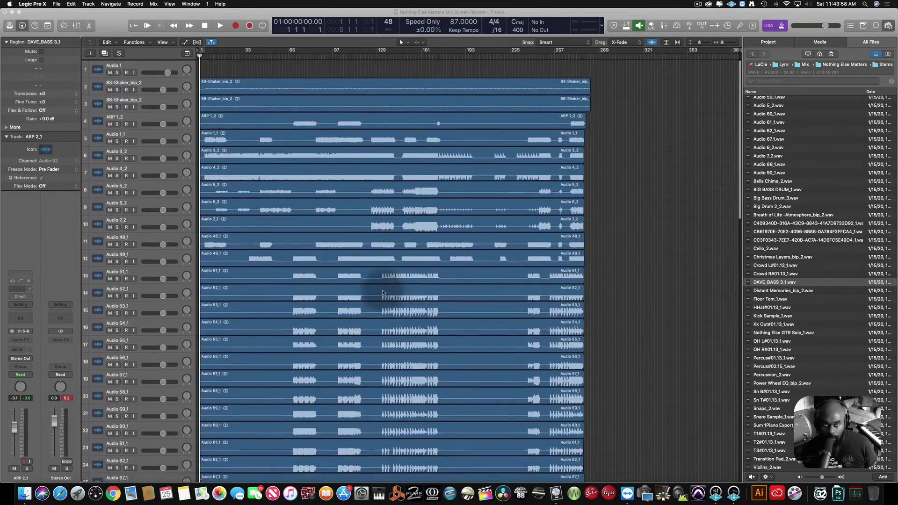
{"action": "scroll", "coordinate": [382, 293], "scroll_direction": "down", "scroll_amount": 5}
{"action": "scroll", "coordinate": [383, 293], "scroll_direction": "up", "scroll_amount": 7}
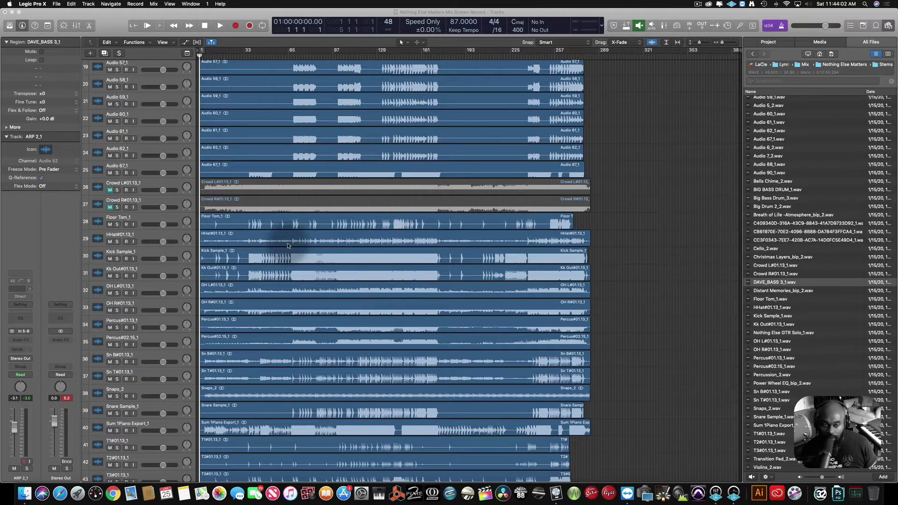
{"action": "scroll", "coordinate": [288, 245], "scroll_direction": "down", "scroll_amount": 10}
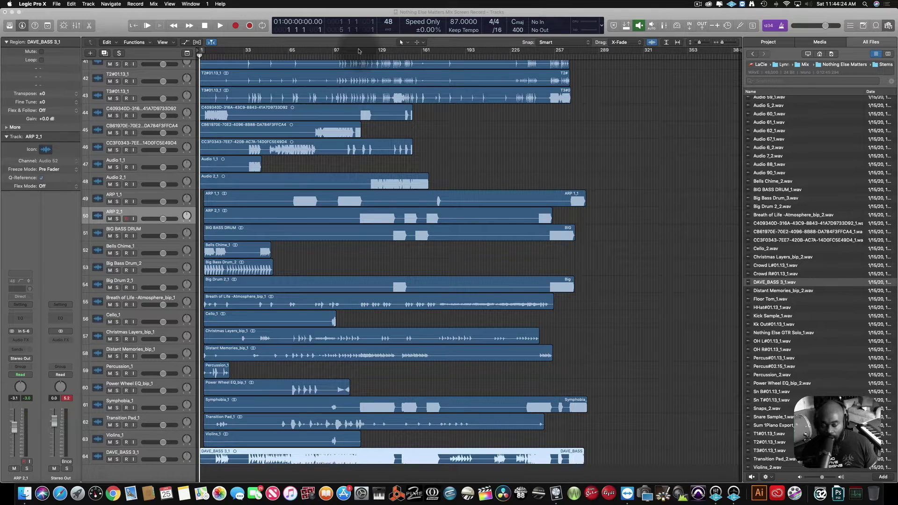
{"action": "scroll", "coordinate": [359, 50], "scroll_direction": "up", "scroll_amount": 15}
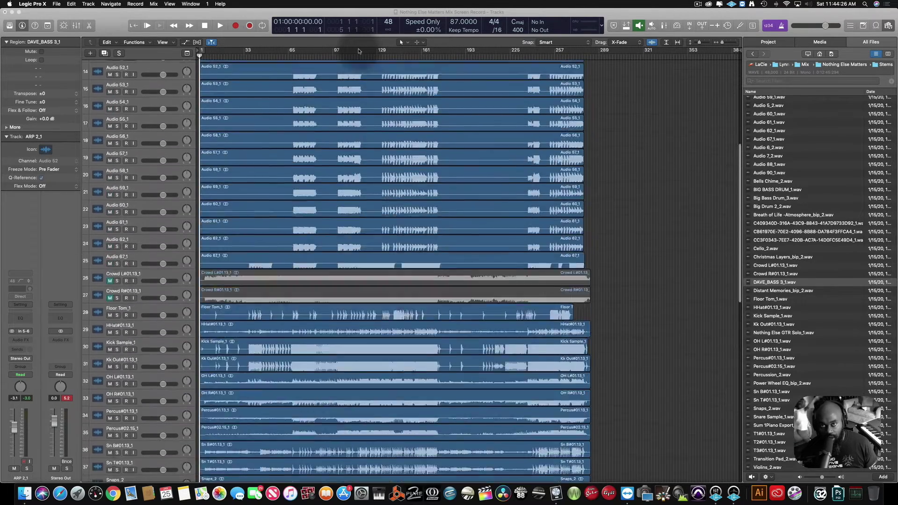
{"action": "scroll", "coordinate": [358, 50], "scroll_direction": "down", "scroll_amount": 15}
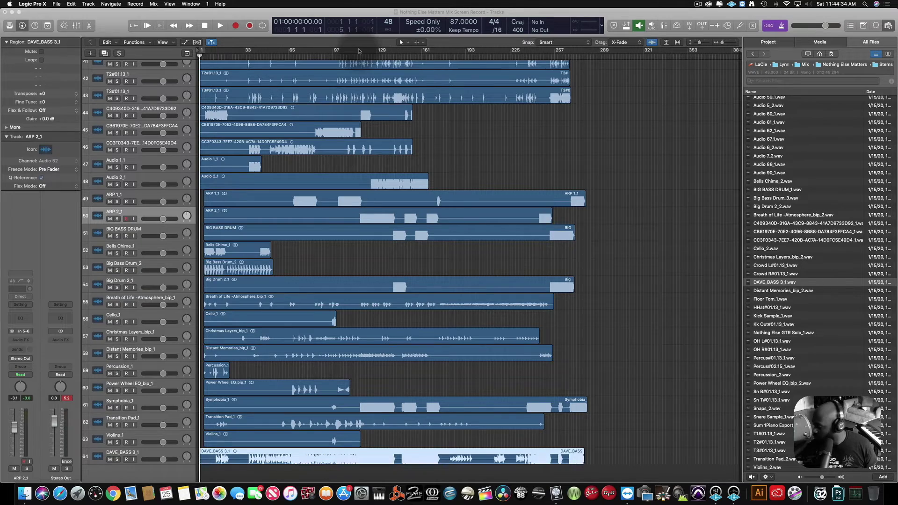
{"action": "scroll", "coordinate": [359, 51], "scroll_direction": "up", "scroll_amount": 15}
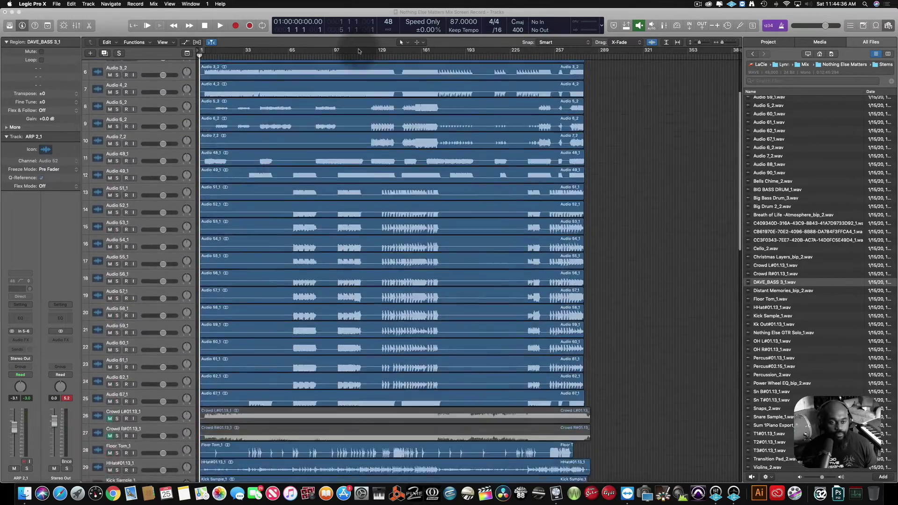
- Move the floor tom, hi-hat, both kick, both overhead, all three snare and T1 to T3 tracks together to the top of the track list
{"action": "scroll", "coordinate": [359, 50], "scroll_direction": "down", "scroll_amount": 5}
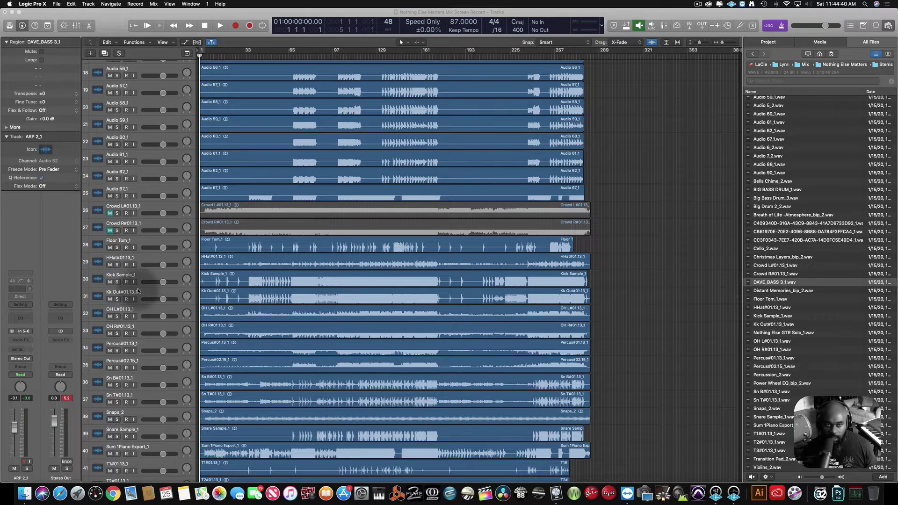
{"action": "left_click", "coordinate": [145, 244]}
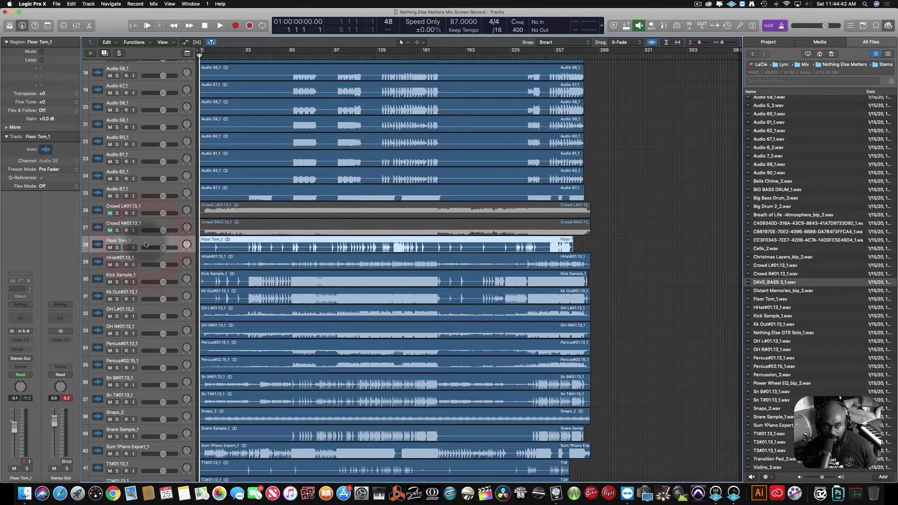
{"action": "left_click", "coordinate": [143, 258], "text": "super"}
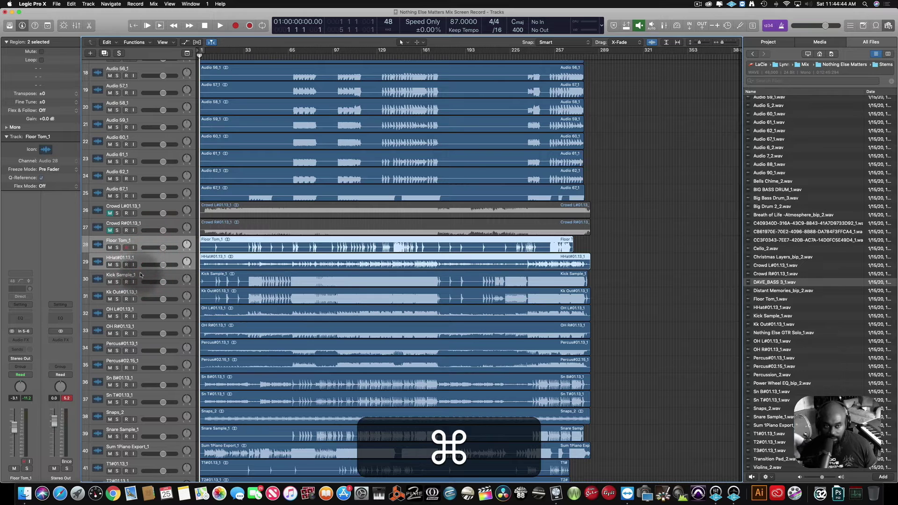
{"action": "left_click", "coordinate": [141, 275], "text": "super"}
{"action": "left_click", "coordinate": [143, 293], "text": "super"}
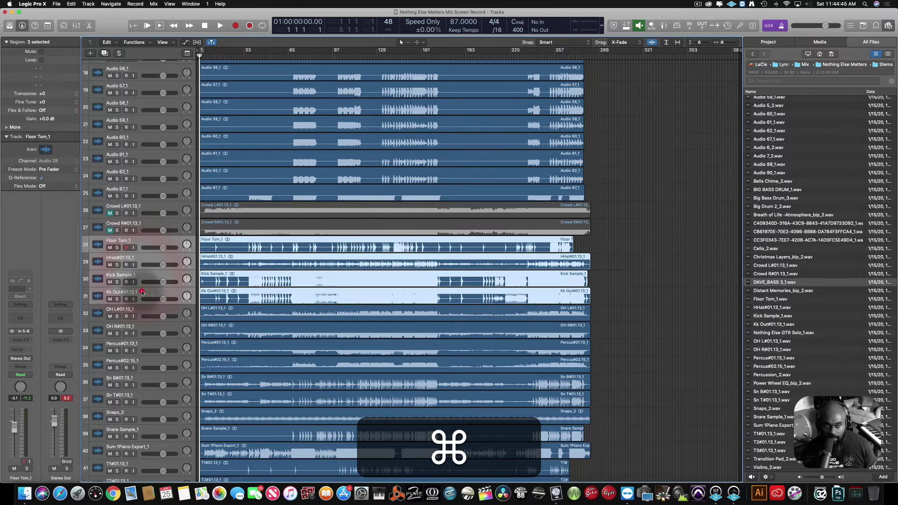
{"action": "left_click", "coordinate": [142, 317], "text": "super"}
{"action": "left_click", "coordinate": [140, 330], "text": "super"}
{"action": "left_click", "coordinate": [136, 384], "text": "super"}
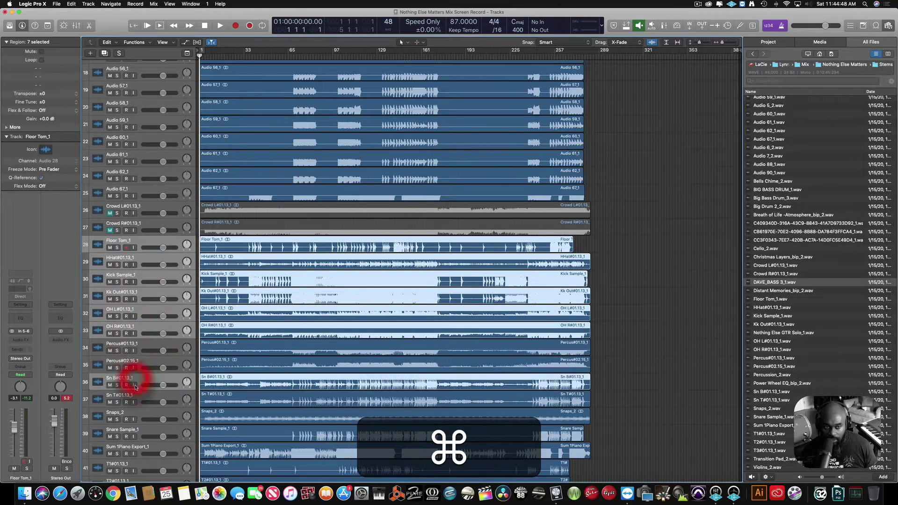
{"action": "left_click", "coordinate": [136, 400], "text": "super"}
{"action": "left_click", "coordinate": [135, 430], "text": "super"}
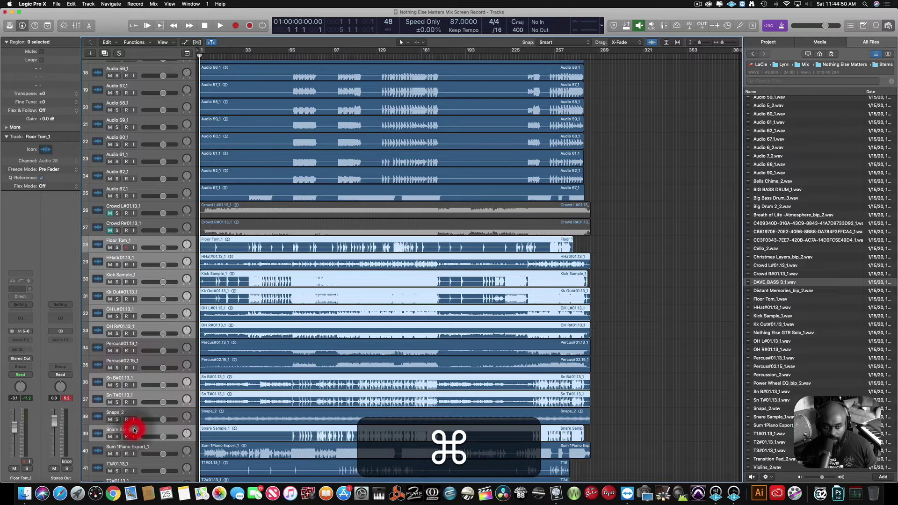
{"action": "scroll", "coordinate": [135, 421], "scroll_direction": "down", "scroll_amount": 3}
{"action": "left_click", "coordinate": [136, 399], "text": "super"}
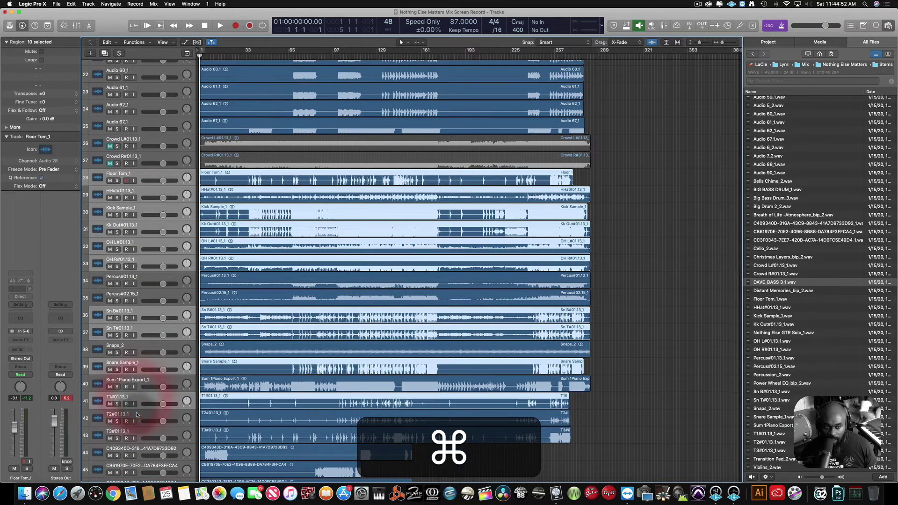
{"action": "left_click", "coordinate": [138, 415], "text": "super"}
{"action": "left_click", "coordinate": [135, 435], "text": "super"}
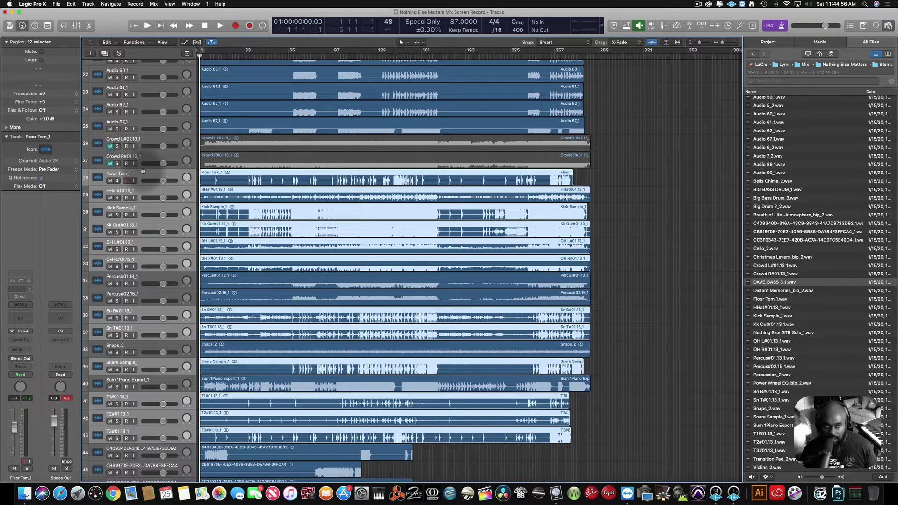
{"action": "left_click_drag", "start_coordinate": [143, 171], "coordinate": [125, 2]}
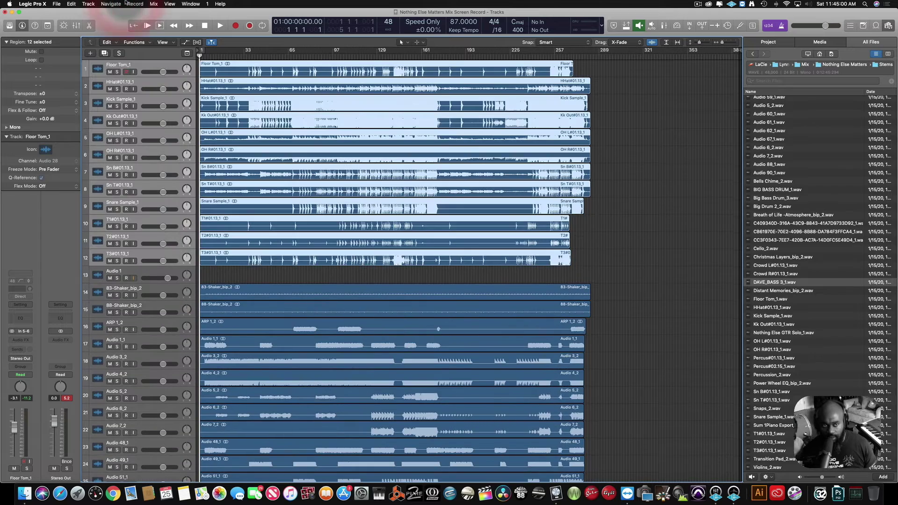
- Delete the empty Audio 1 track between T3#01.13_1 and 83-Shaker_bip_2
{"action": "scroll", "coordinate": [163, 229], "scroll_direction": "down", "scroll_amount": 15}
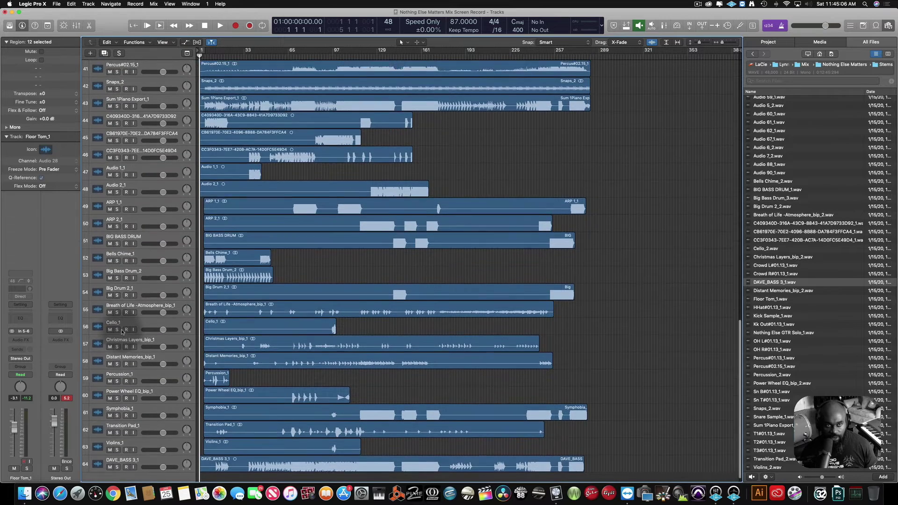
{"action": "scroll", "coordinate": [123, 332], "scroll_direction": "up", "scroll_amount": 5}
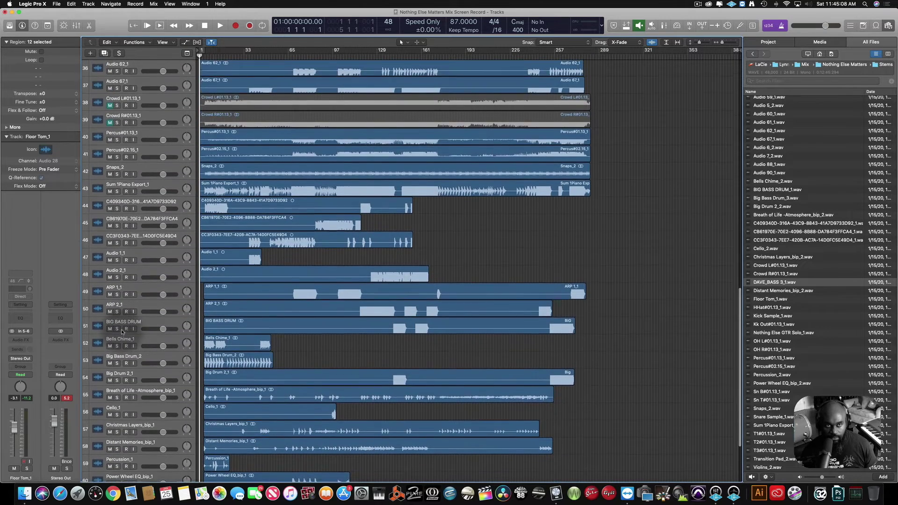
{"action": "scroll", "coordinate": [123, 332], "scroll_direction": "up", "scroll_amount": 6}
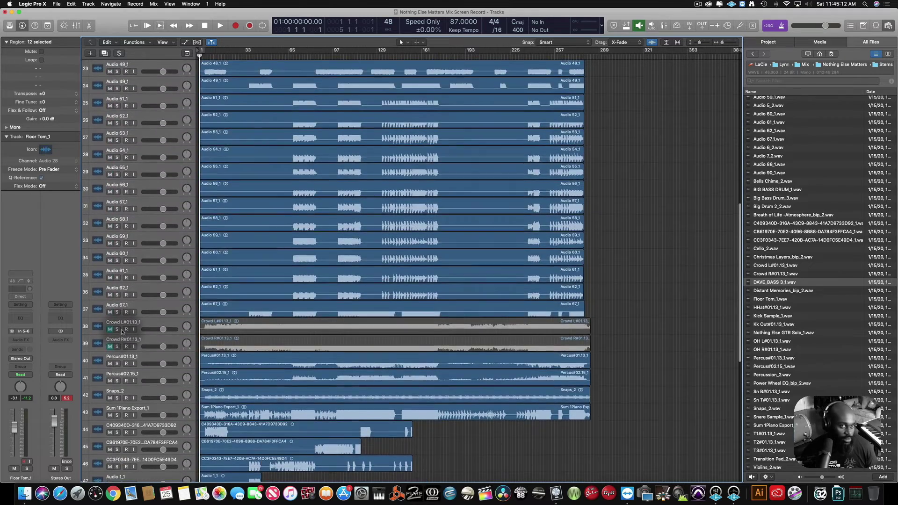
{"action": "scroll", "coordinate": [123, 332], "scroll_direction": "up", "scroll_amount": 5}
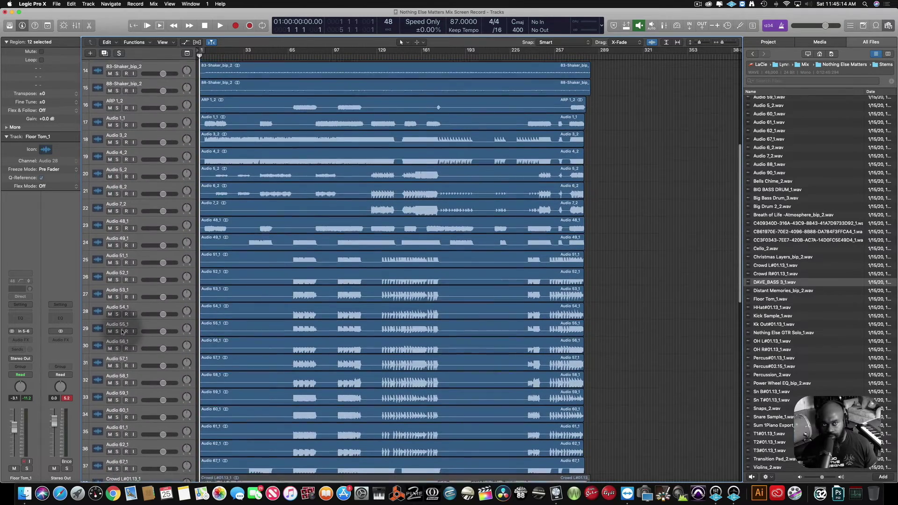
{"action": "scroll", "coordinate": [122, 332], "scroll_direction": "up", "scroll_amount": 3}
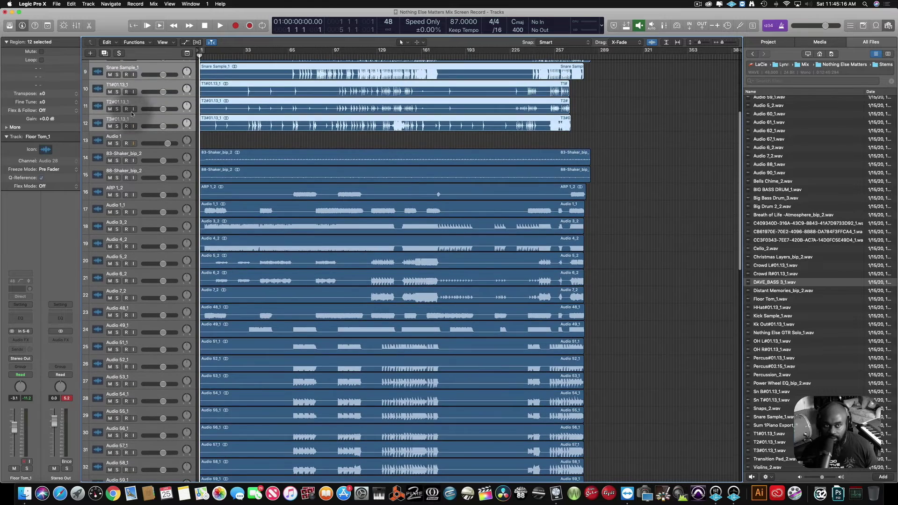
{"action": "key", "text": "Delete"}
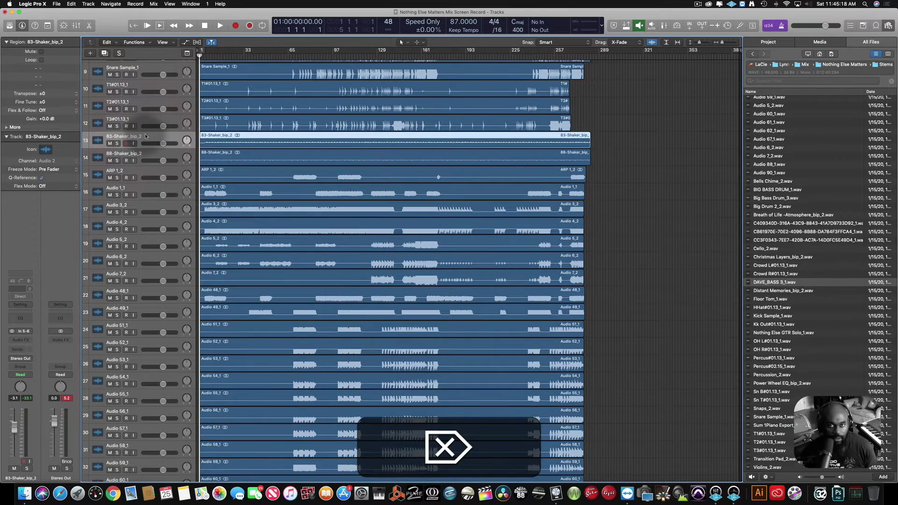
{"action": "scroll", "coordinate": [249, 157], "scroll_direction": "up", "scroll_amount": 7}
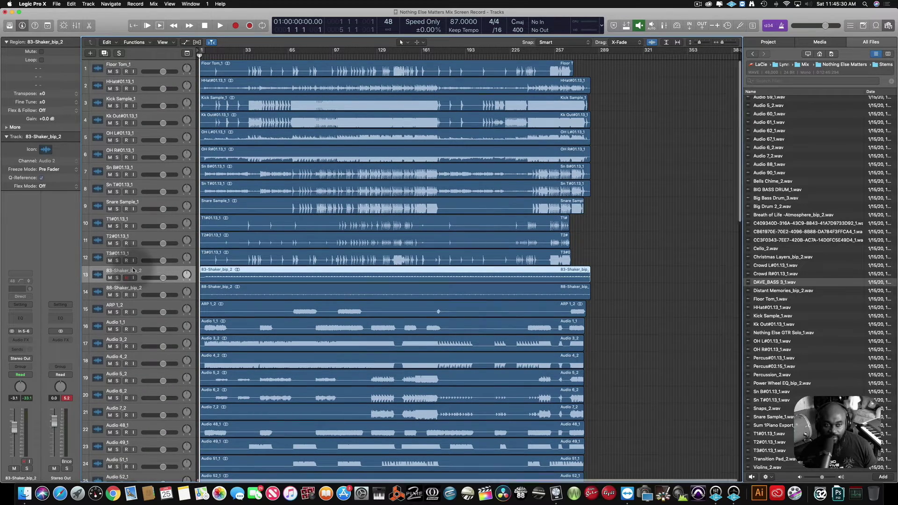
- Move both shaker, both Percus, Snaps_2, BIG BASS DRUM, Big Bass Drum_2, Big Drum 2_1 and Percussion_1 tracks together directly below T3#01.13_1
{"action": "scroll", "coordinate": [133, 271], "scroll_direction": "down", "scroll_amount": 15}
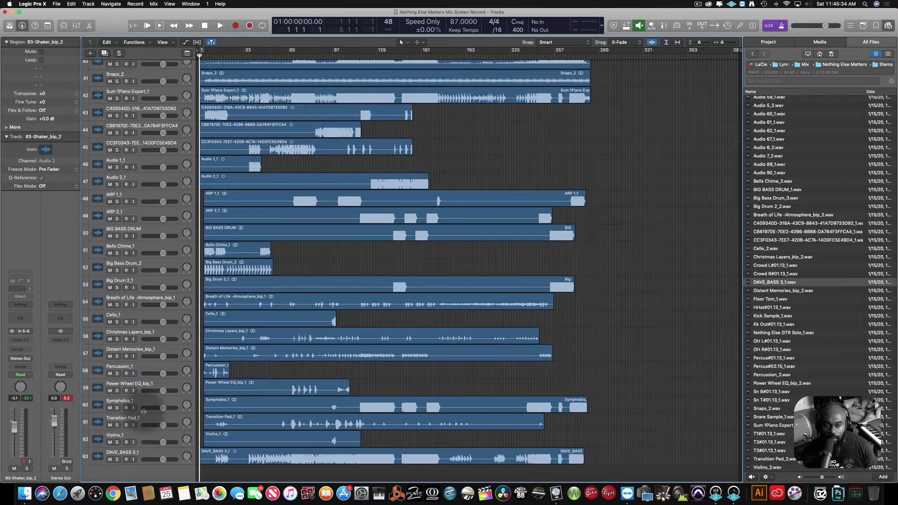
{"action": "left_click", "coordinate": [147, 366]}
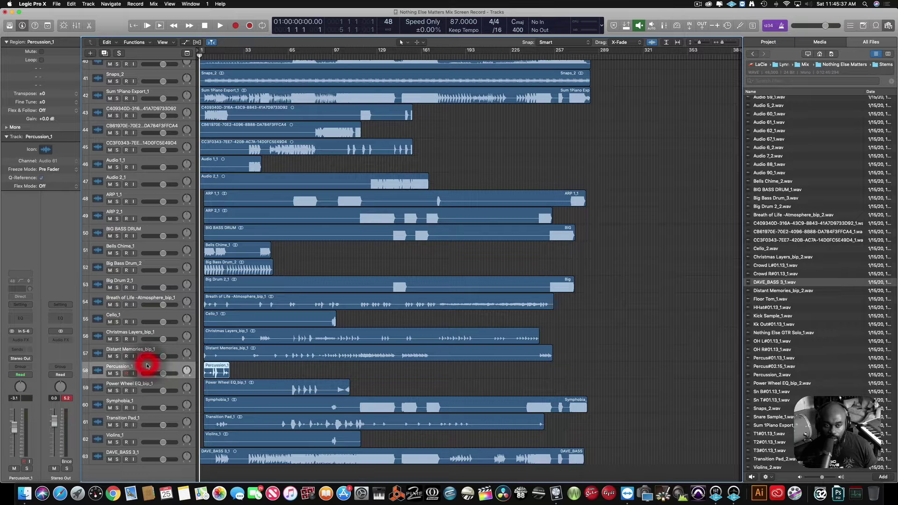
{"action": "scroll", "coordinate": [149, 297], "scroll_direction": "up", "scroll_amount": 1}
{"action": "left_click", "coordinate": [146, 298], "text": "super"}
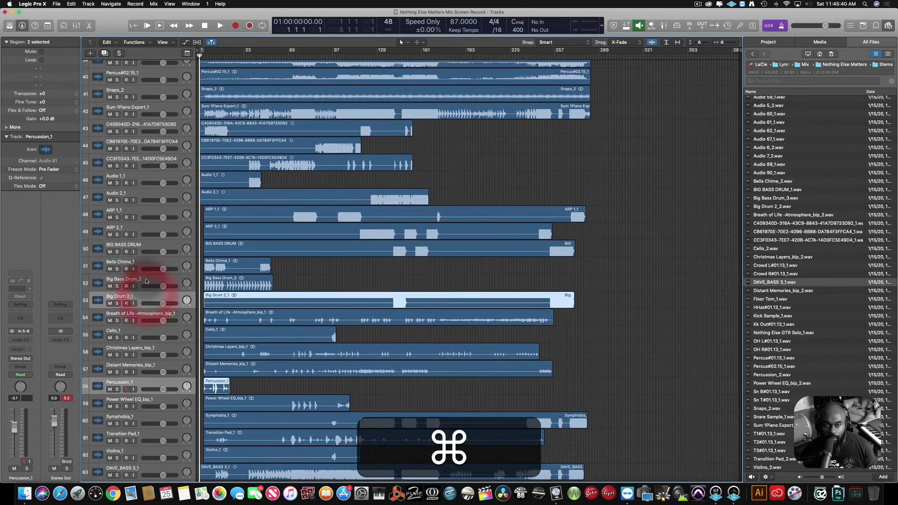
{"action": "left_click", "coordinate": [146, 280], "text": "super"}
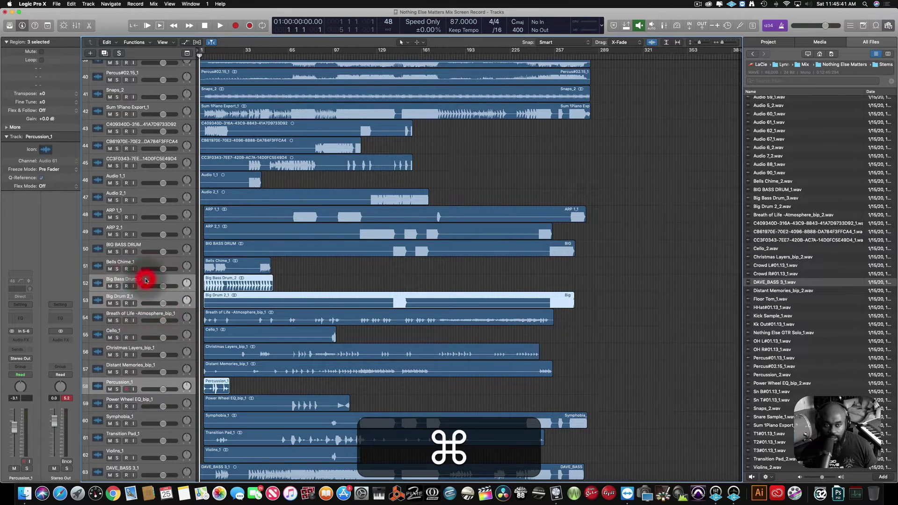
{"action": "left_click", "coordinate": [145, 247], "text": "super"}
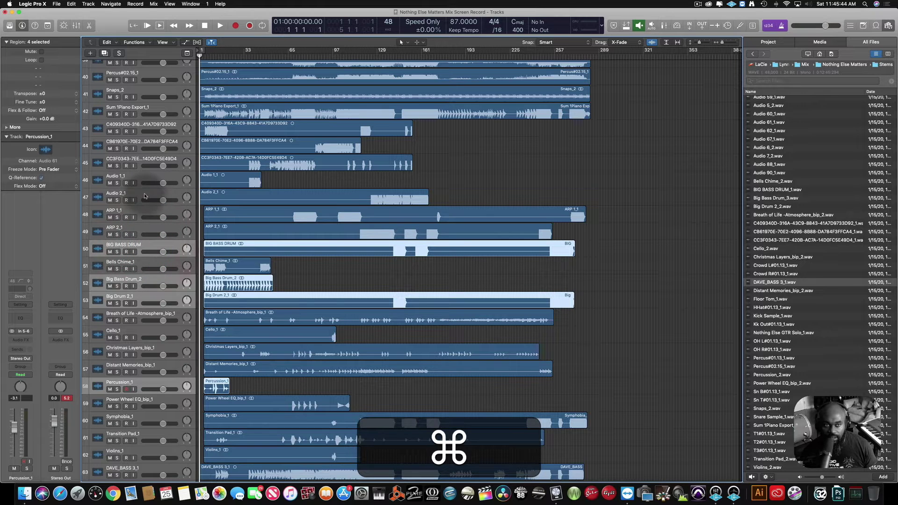
{"action": "scroll", "coordinate": [145, 196], "scroll_direction": "up", "scroll_amount": 7}
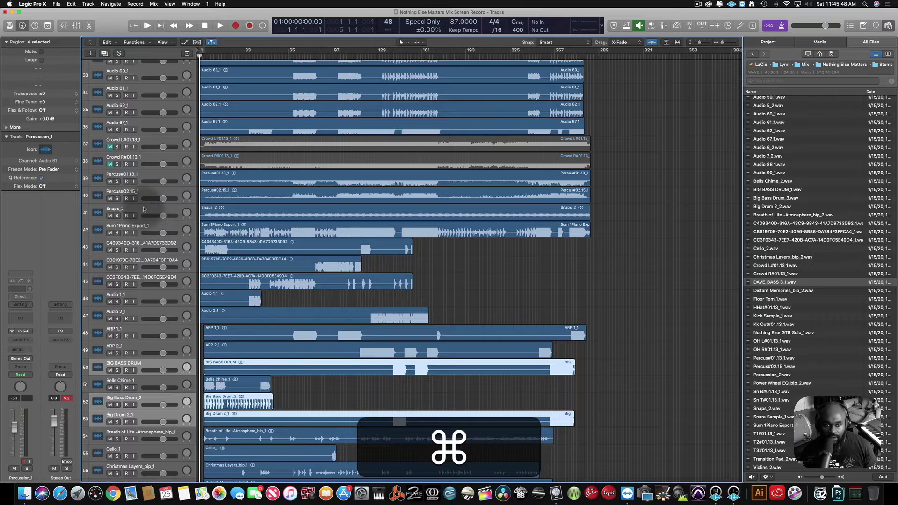
{"action": "left_click", "coordinate": [143, 208], "text": "super"}
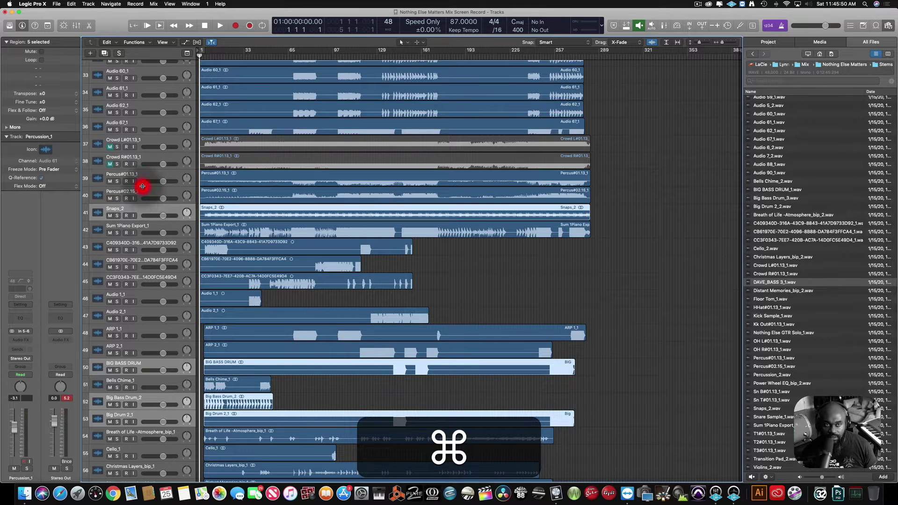
{"action": "left_click", "coordinate": [143, 190], "text": "super"}
{"action": "left_click", "coordinate": [143, 178], "text": "super"}
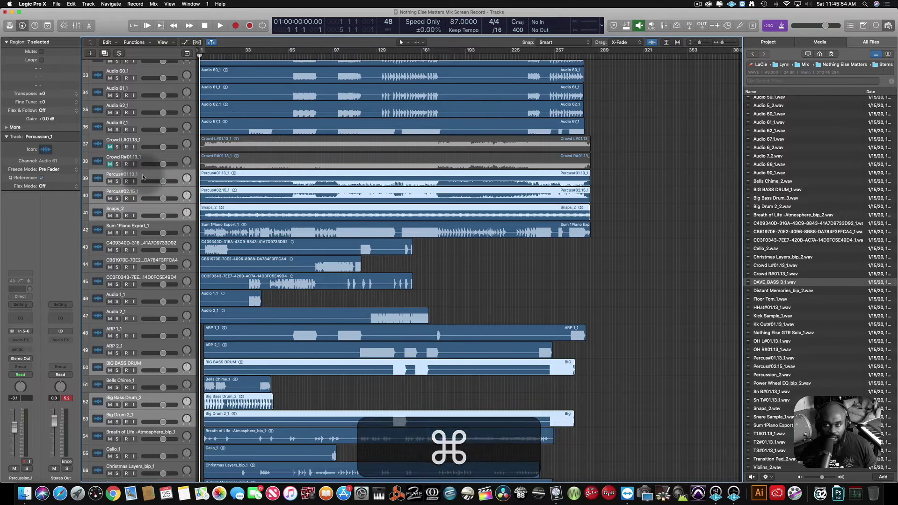
{"action": "scroll", "coordinate": [143, 177], "scroll_direction": "up", "scroll_amount": 10}
{"action": "scroll", "coordinate": [143, 177], "scroll_direction": "up", "scroll_amount": 5}
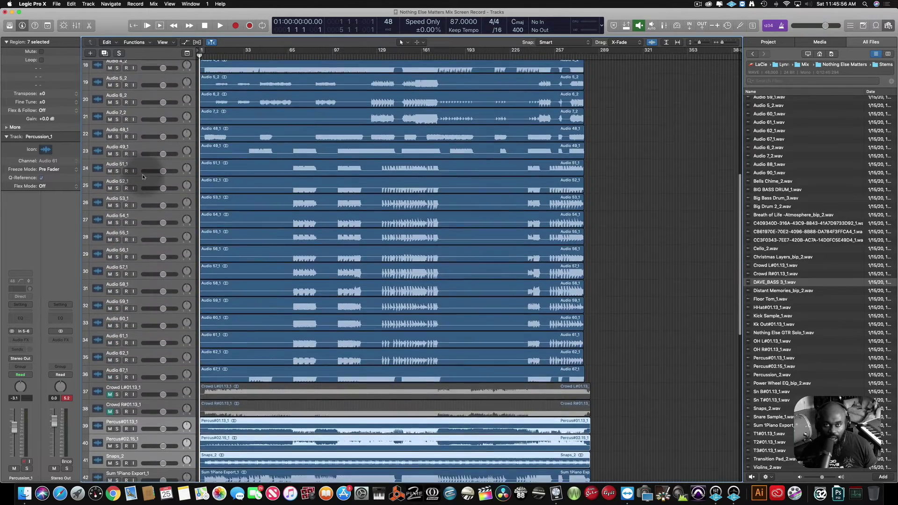
{"action": "scroll", "coordinate": [143, 177], "scroll_direction": "up", "scroll_amount": 3}
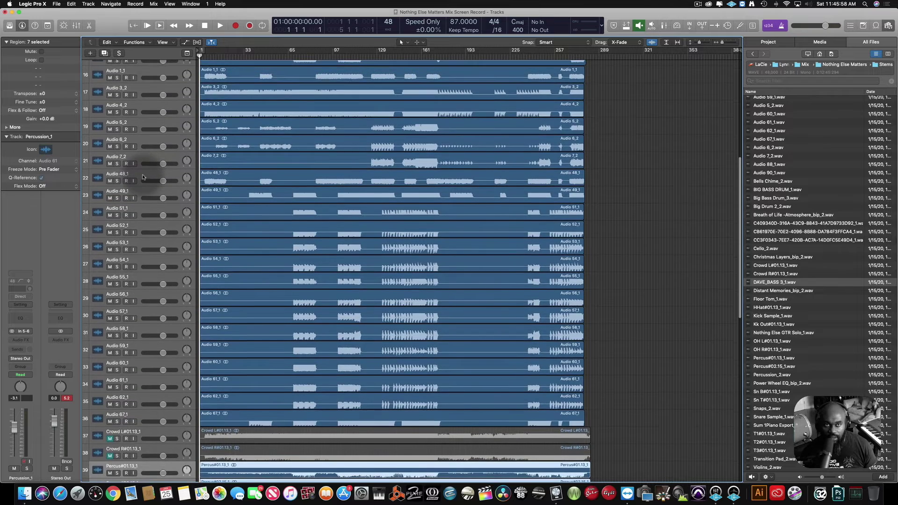
{"action": "scroll", "coordinate": [143, 177], "scroll_direction": "up", "scroll_amount": 3}
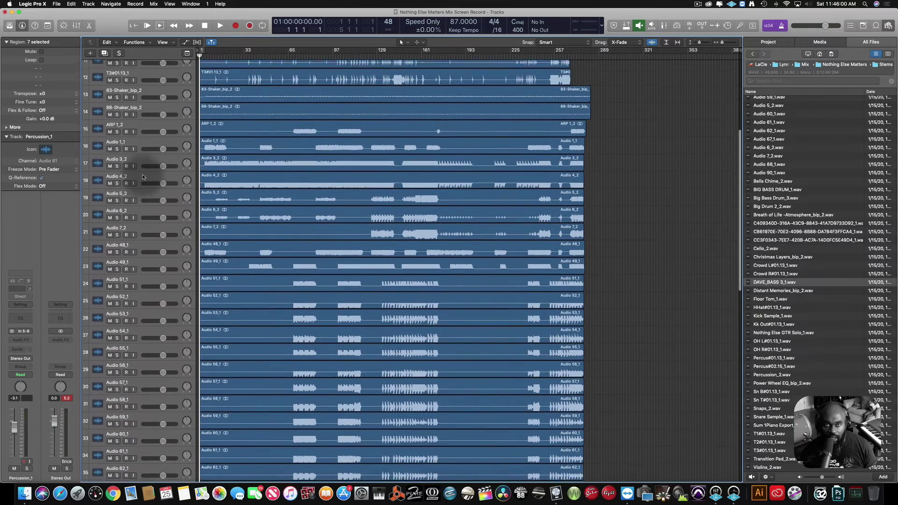
{"action": "left_click", "coordinate": [143, 121], "text": "super"}
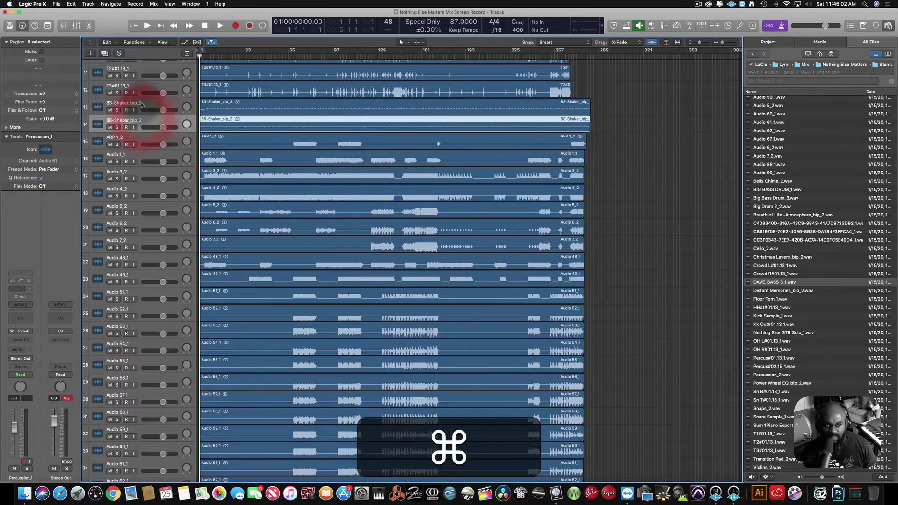
{"action": "left_click", "coordinate": [139, 103], "text": "super"}
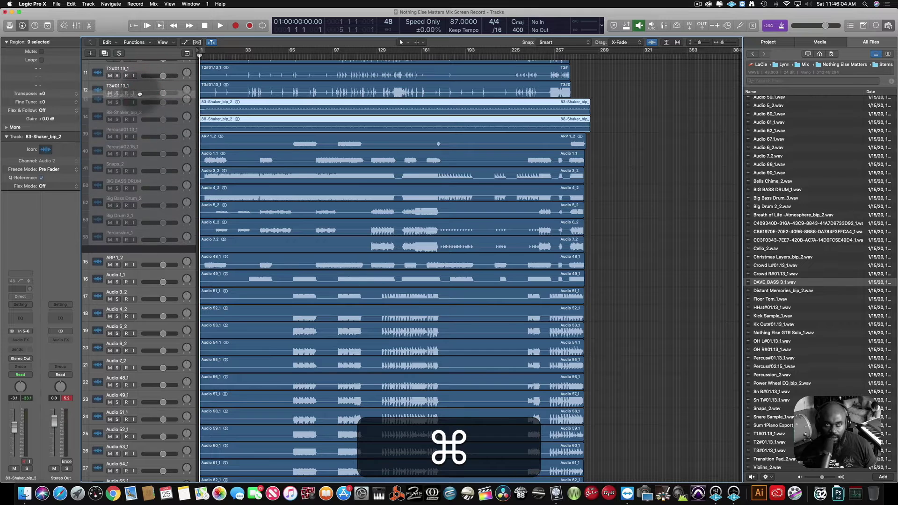
- Move the nine selected percussion tracks, 83-Shaker_bip_2 through Percussion_1, directly below the T3#01.13_1 track
{"action": "left_click", "coordinate": [140, 95], "text": "super"}
{"action": "mouse_move", "coordinate": [136, 102]}
{"action": "left_mouse_down"}
{"action": "mouse_move", "coordinate": [126, 145]}
{"action": "mouse_move", "coordinate": [141, 100]}
{"action": "left_mouse_up"}
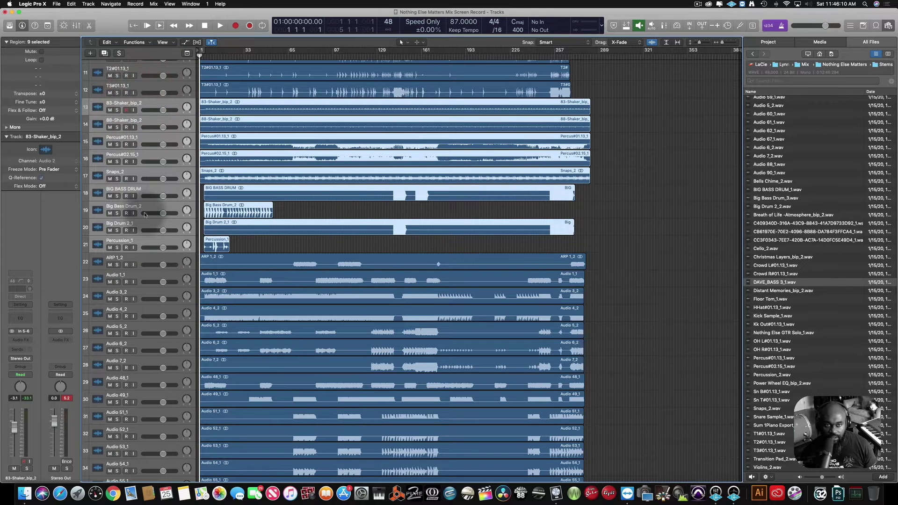
- Move the DAVE_BASS 3_1 track from the end of the track list to directly below Percussion_1
{"action": "scroll", "coordinate": [145, 214], "scroll_direction": "down", "scroll_amount": 1}
{"action": "scroll", "coordinate": [147, 227], "scroll_direction": "down", "scroll_amount": 10}
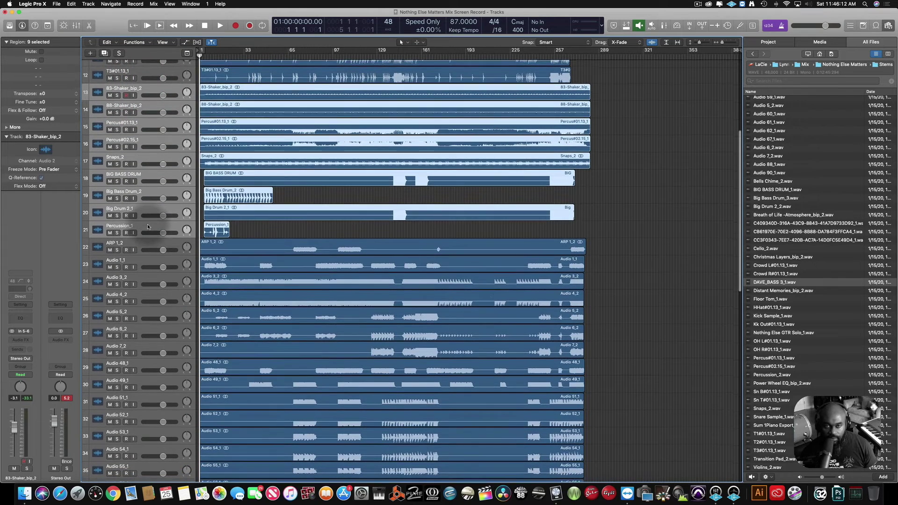
{"action": "scroll", "coordinate": [148, 227], "scroll_direction": "down", "scroll_amount": 4}
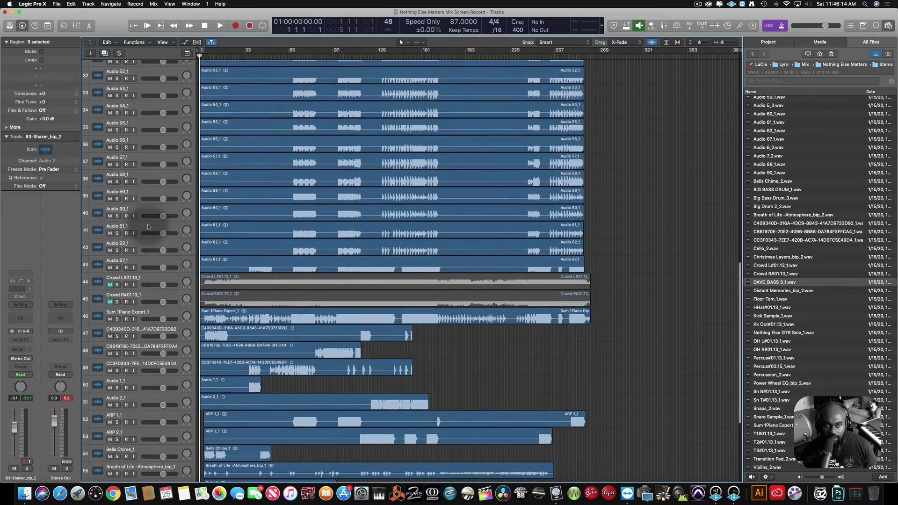
{"action": "scroll", "coordinate": [147, 227], "scroll_direction": "down", "scroll_amount": 4}
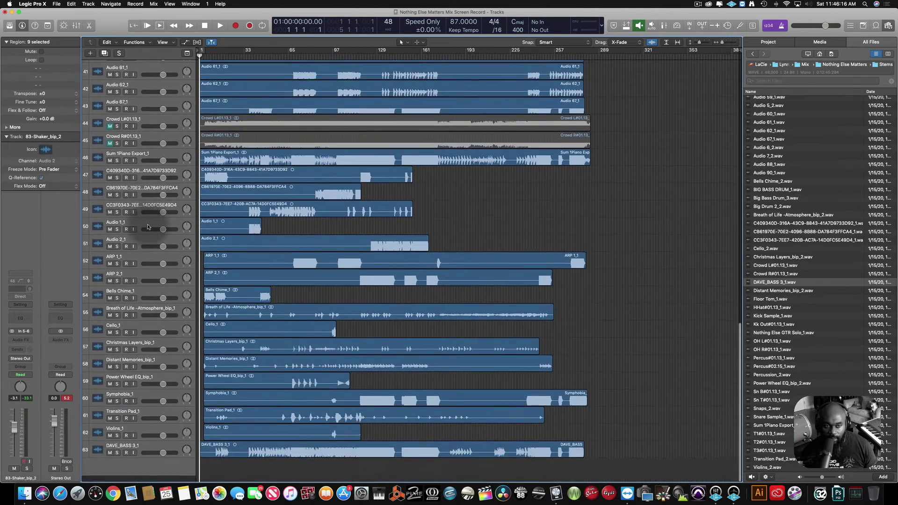
{"action": "left_click_drag", "start_coordinate": [145, 454], "coordinate": [133, 125]}
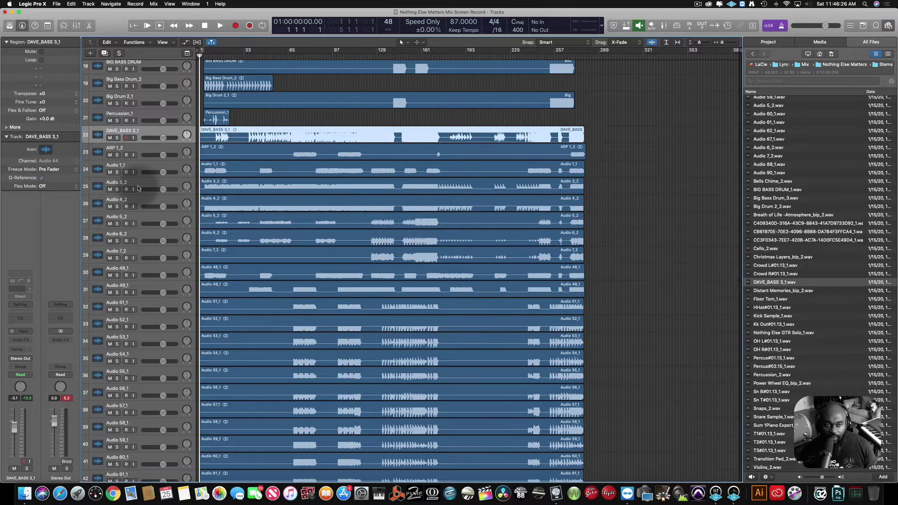
- Solo Audio 3_2, play from about bar 34, and add Audio 4_2 to the solo
{"action": "scroll", "coordinate": [139, 188], "scroll_direction": "down", "scroll_amount": 1}
{"action": "scroll", "coordinate": [139, 188], "scroll_direction": "down", "scroll_amount": 1}
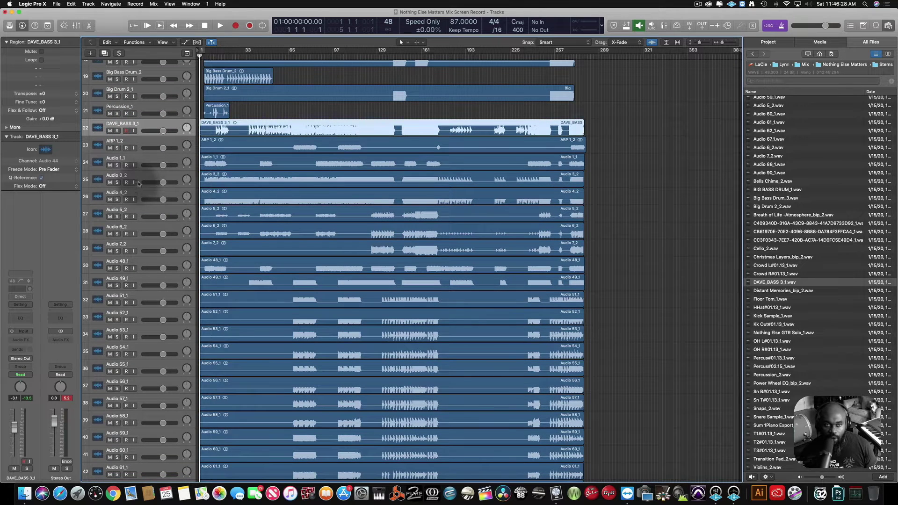
{"action": "left_click", "coordinate": [117, 182]}
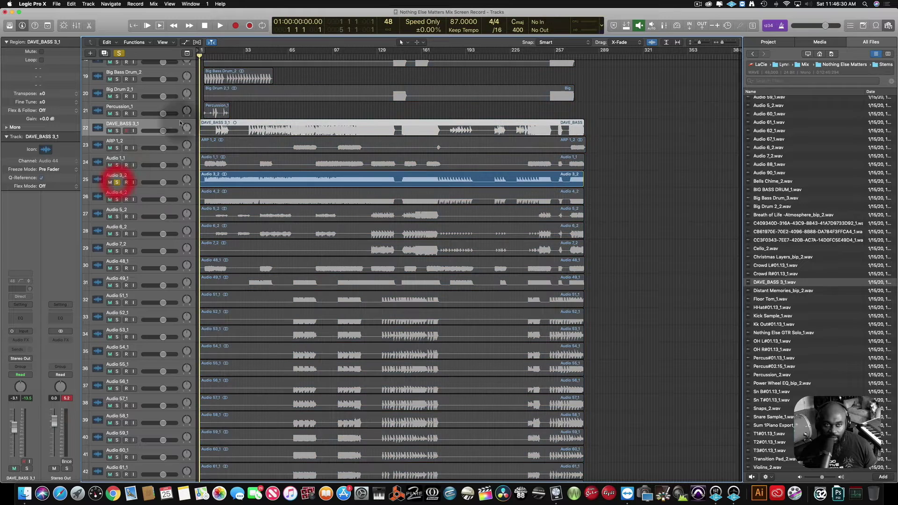
{"action": "double_click", "coordinate": [247, 53]}
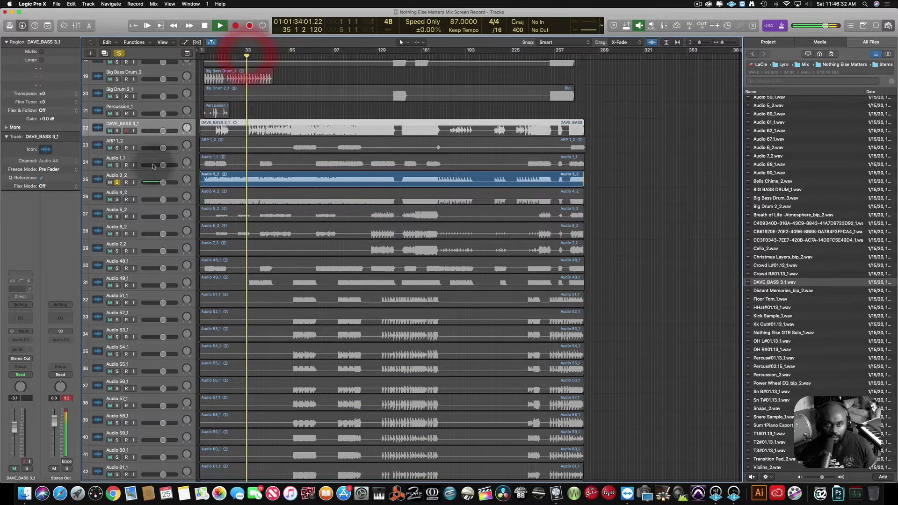
{"action": "left_click", "coordinate": [118, 200]}
{"action": "key", "text": "space"}
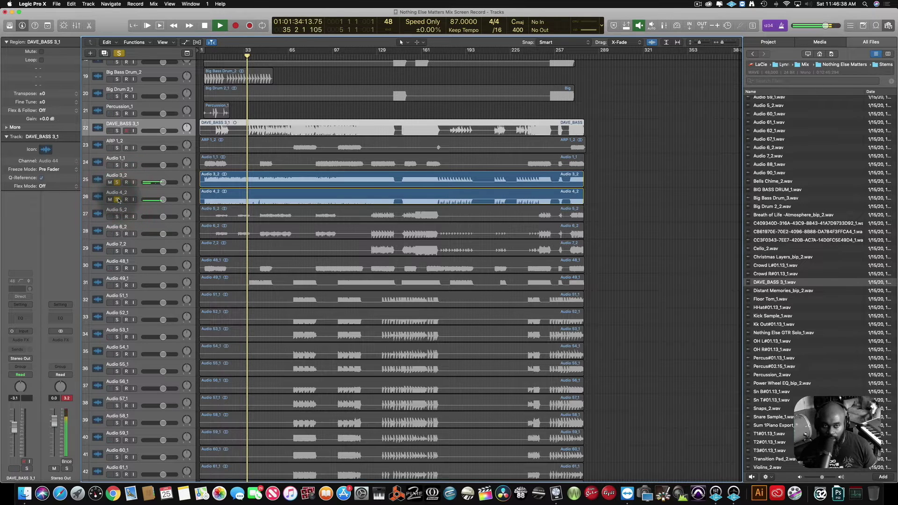
- Alternate the solo between Audio 3_2 and Audio 4_2 during playback to compare the two parts by ear
{"action": "left_click", "coordinate": [117, 193]}
{"action": "key", "text": "space"}
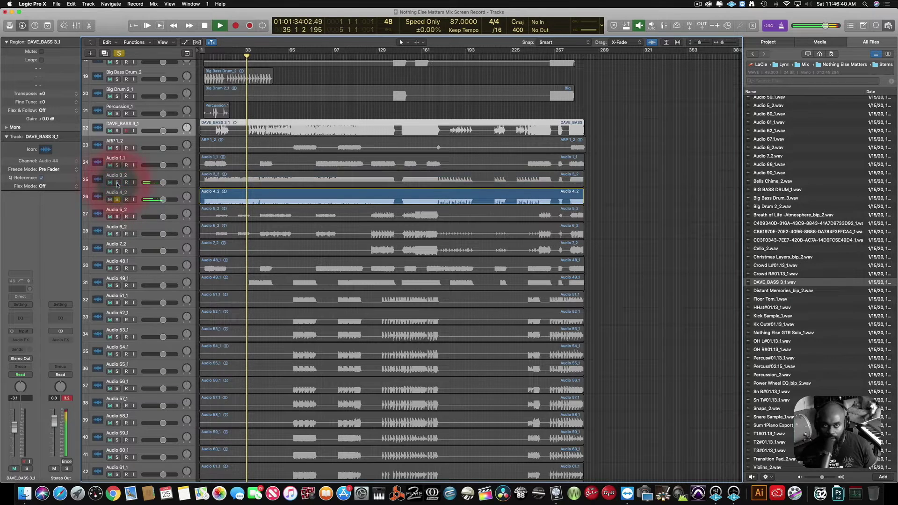
{"action": "left_click", "coordinate": [114, 182], "text": "shift"}
{"action": "left_click", "coordinate": [117, 199]}
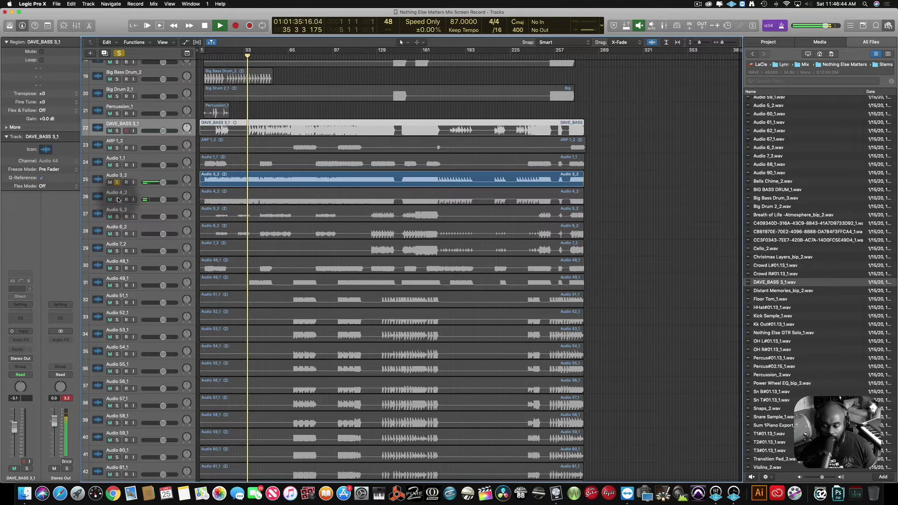
{"action": "left_click", "coordinate": [118, 200]}
{"action": "key", "text": "space"}
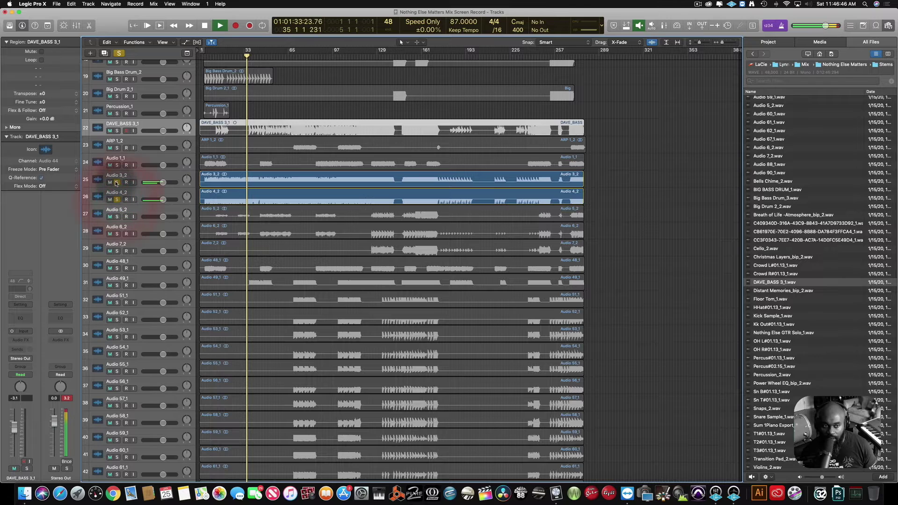
{"action": "left_click", "coordinate": [117, 183]}
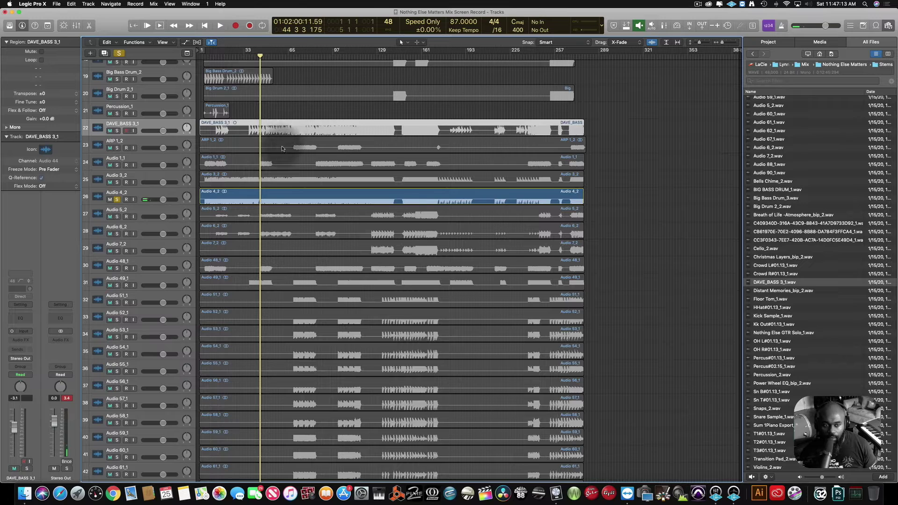
{"action": "left_click", "coordinate": [246, 230]}
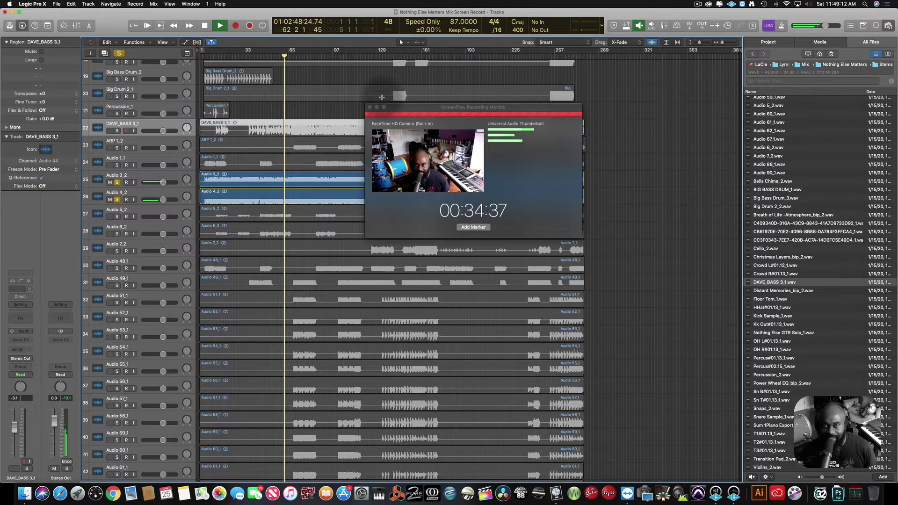
- Check the audio levels in the ScreenFlow Recording Monitor and leave its window closed
{"action": "left_click", "coordinate": [370, 109]}
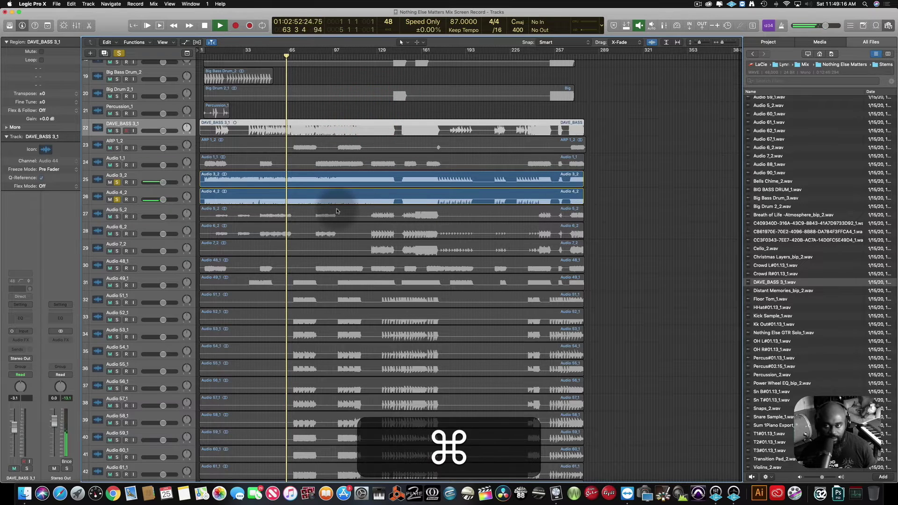
{"action": "left_click", "coordinate": [698, 3]}
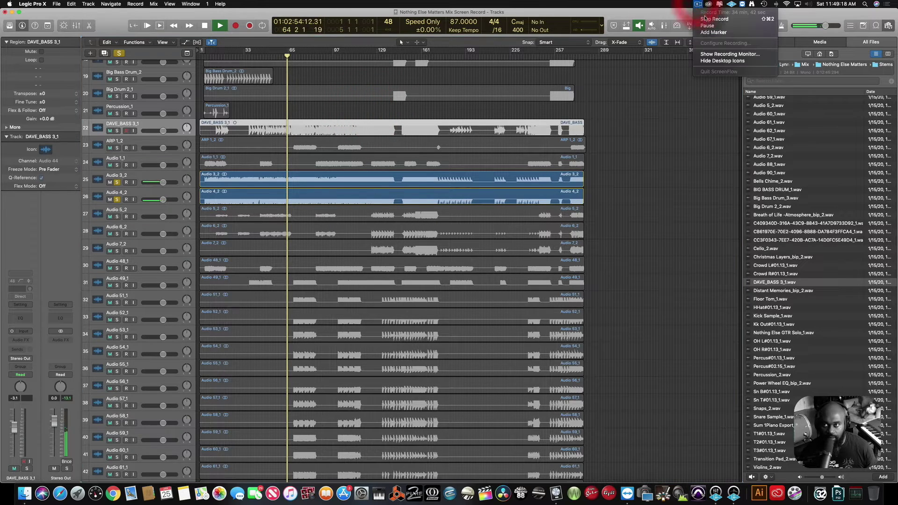
{"action": "left_click", "coordinate": [715, 55]}
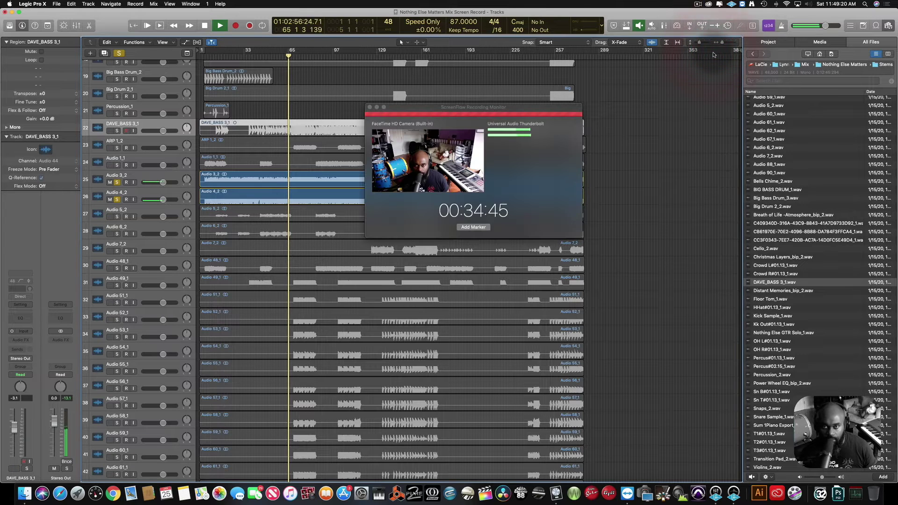
{"action": "left_click", "coordinate": [370, 108]}
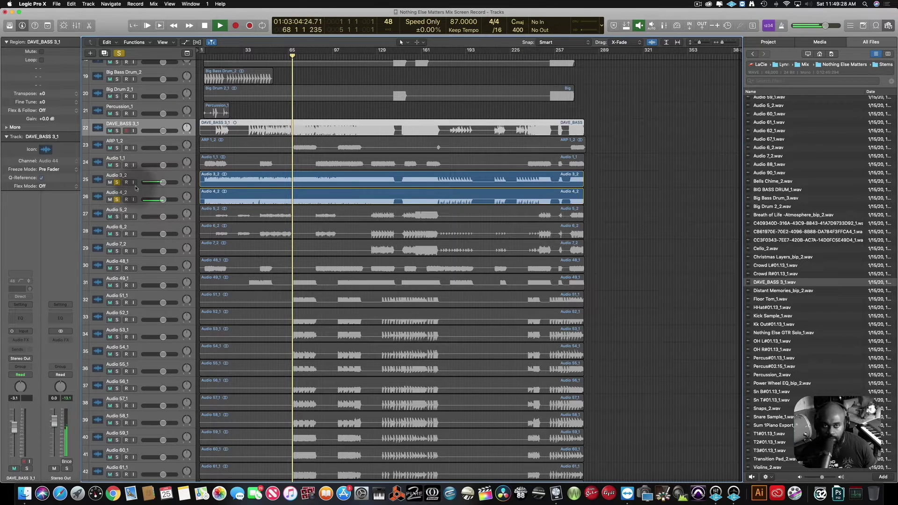
- Play from about bar 12 and add Audio 1_1 and Audio 5_2 to the soloed tracks
{"action": "left_click", "coordinate": [215, 56]}
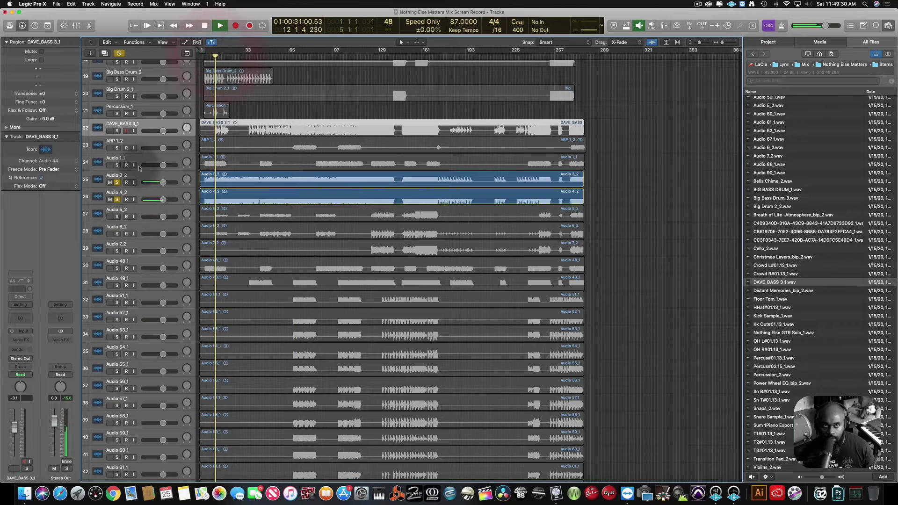
{"action": "left_click", "coordinate": [117, 166]}
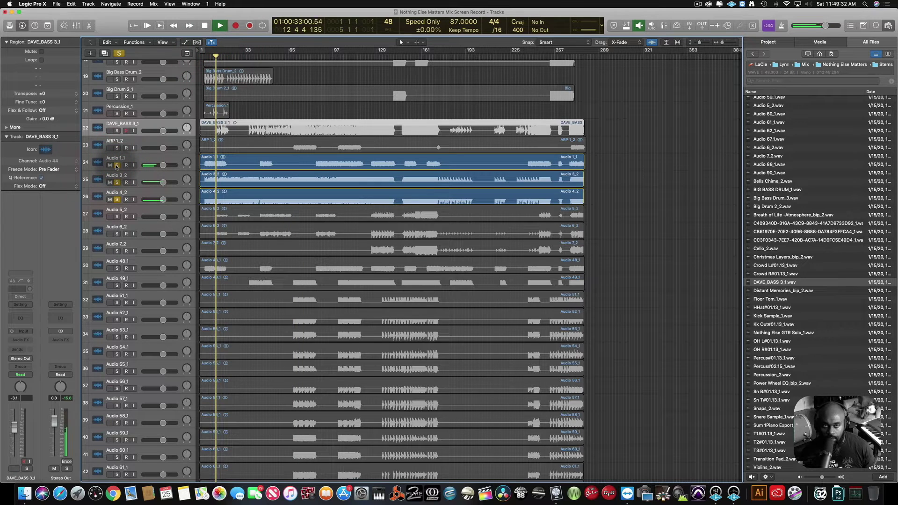
{"action": "left_click", "coordinate": [117, 216]}
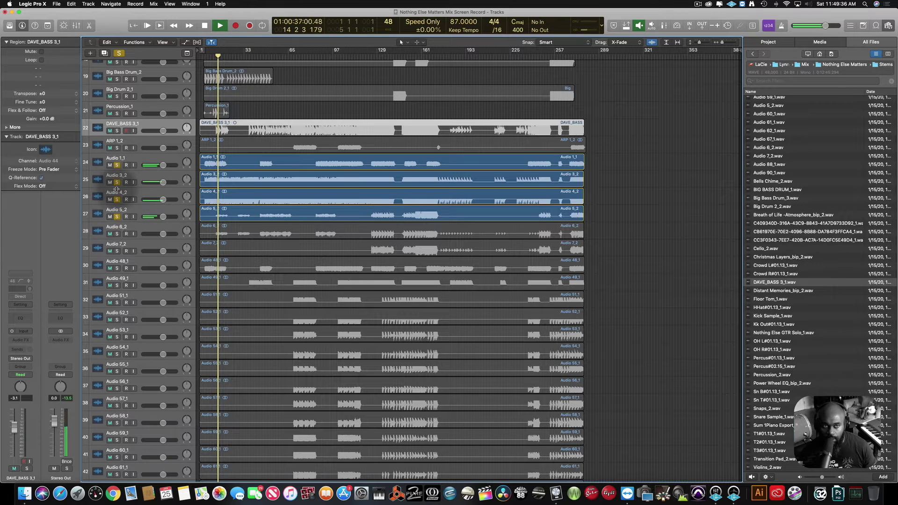
- Unsolo Audio 4_2, Audio 3_2 and Audio 1_1 to hear Audio 5_2 alone, and solo all three again
{"action": "left_click", "coordinate": [117, 200]}
{"action": "left_click", "coordinate": [117, 183]}
{"action": "left_click", "coordinate": [117, 165]}
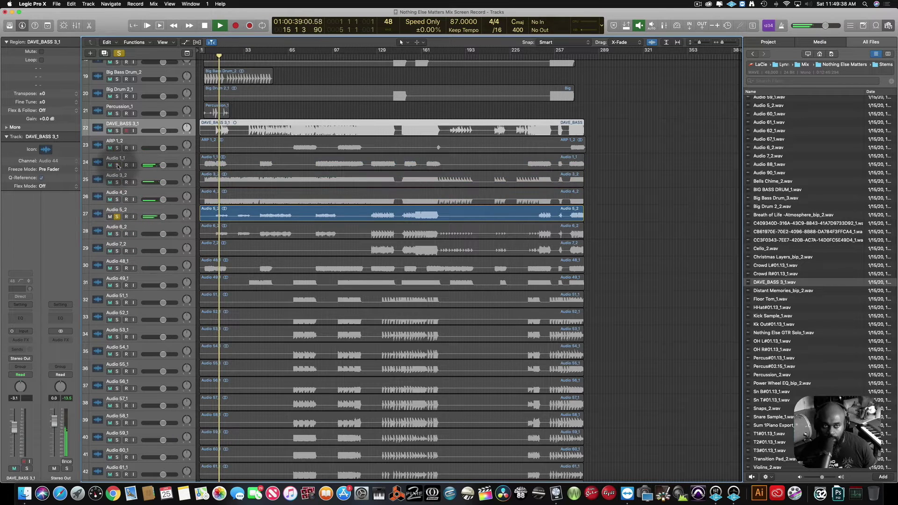
{"action": "left_click", "coordinate": [117, 165]}
{"action": "left_click", "coordinate": [117, 183]}
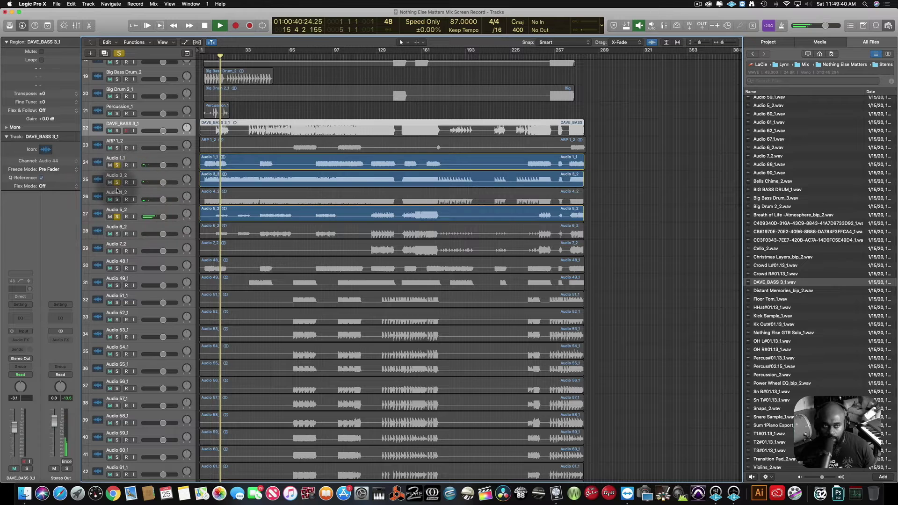
{"action": "left_click", "coordinate": [117, 200]}
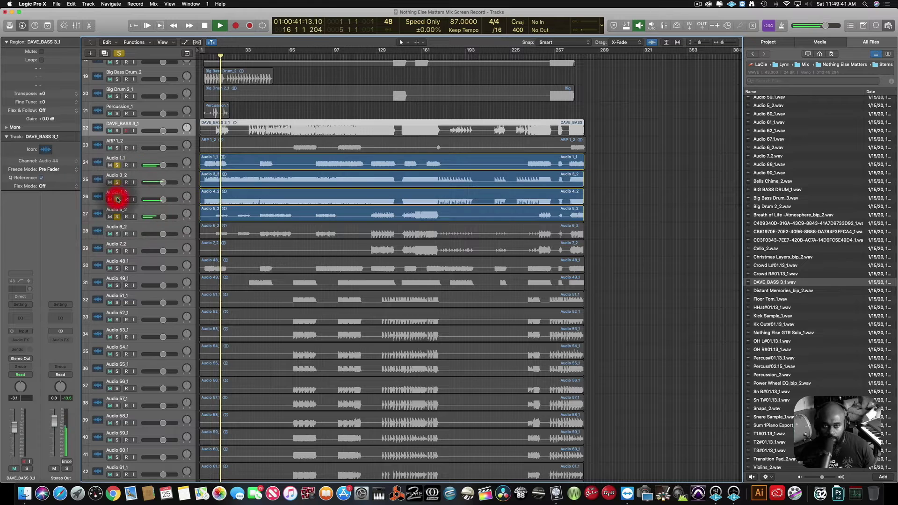
- Add Audio 6_2 and Audio 48_1 to the soloed tracks during playback
{"action": "left_click", "coordinate": [117, 234]}
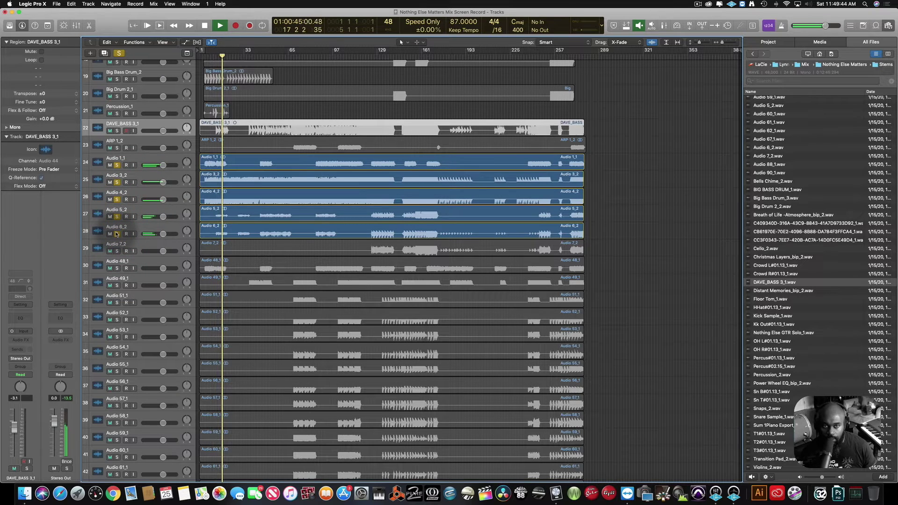
{"action": "left_click", "coordinate": [117, 268]}
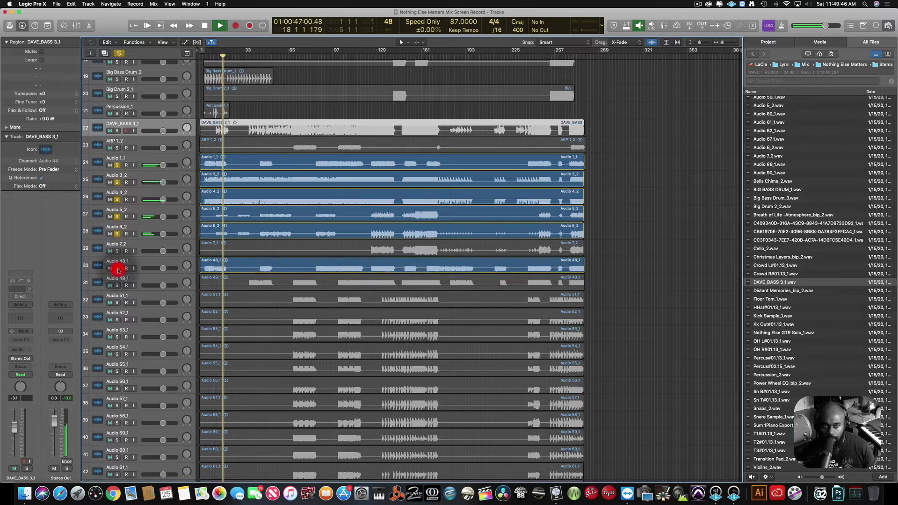
{"action": "left_click", "coordinate": [151, 249]}
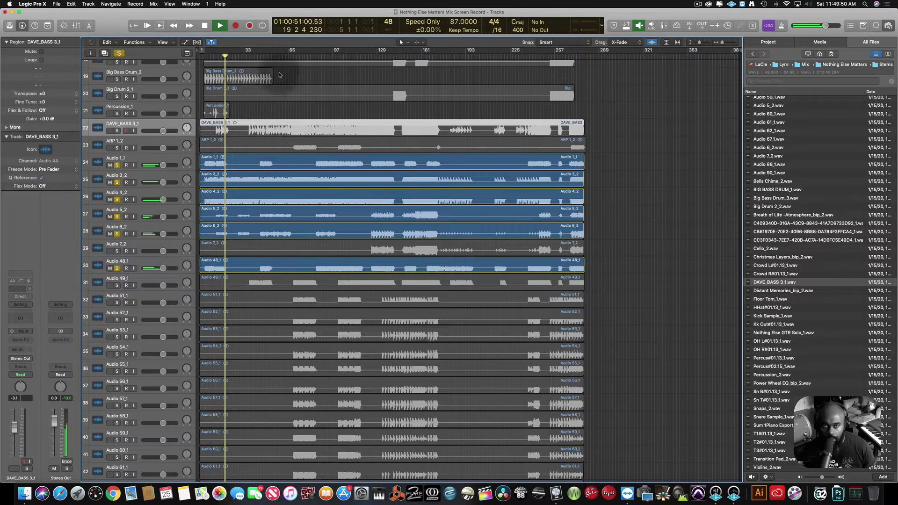
- Audition more parts by adding Audio 49_1 to the solo from about bar 45 and Audio 7_2 from about bar 131
{"action": "left_click", "coordinate": [269, 55]}
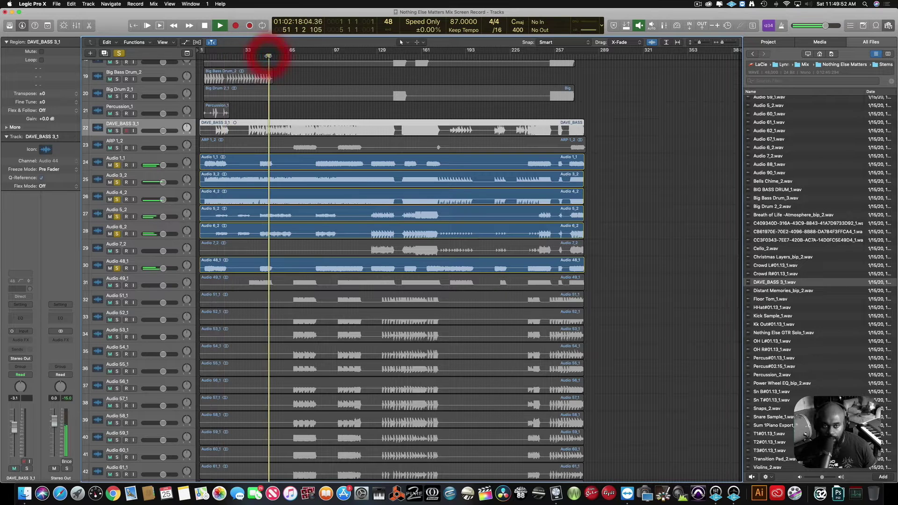
{"action": "left_click", "coordinate": [261, 55]}
{"action": "left_click", "coordinate": [117, 285]}
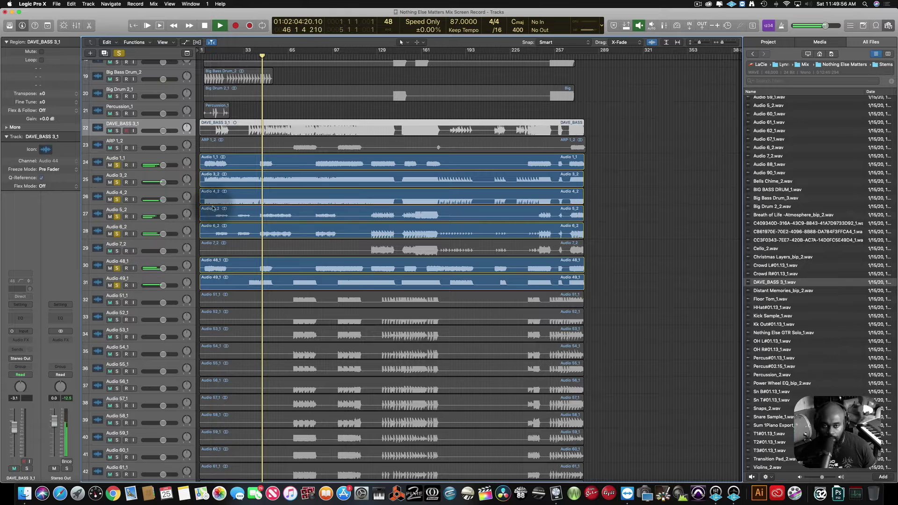
{"action": "left_click", "coordinate": [382, 55]}
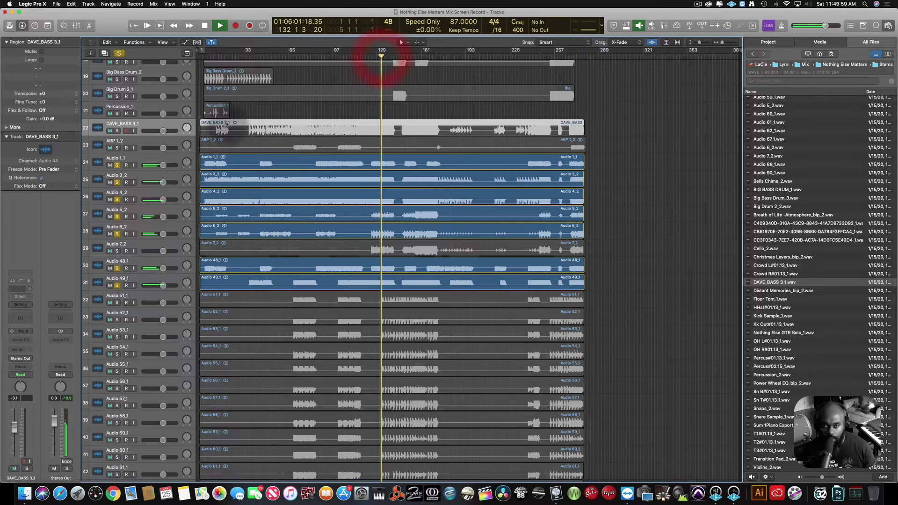
{"action": "left_click", "coordinate": [116, 251]}
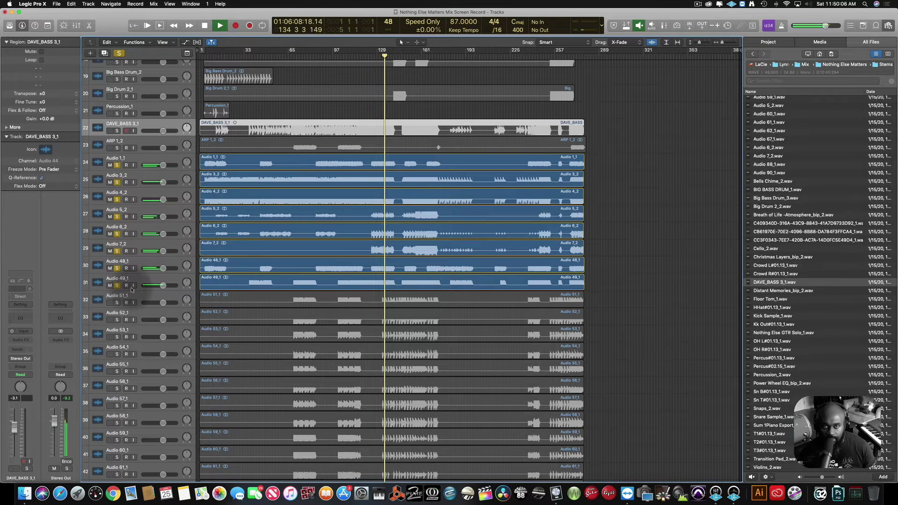
- Solo the Audio 2_1 track further down the list during playback to identify it, and unsolo it again
{"action": "scroll", "coordinate": [132, 290], "scroll_direction": "down", "scroll_amount": 10}
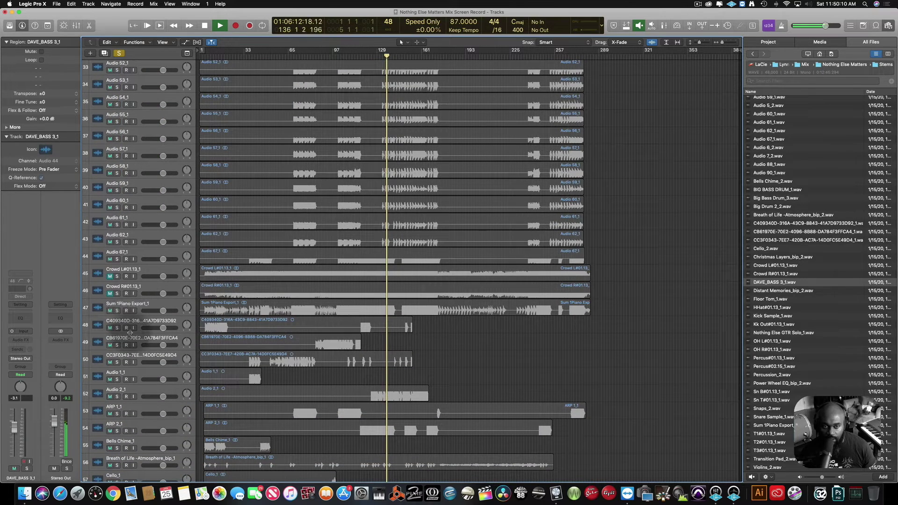
{"action": "scroll", "coordinate": [131, 318], "scroll_direction": "down", "scroll_amount": 2}
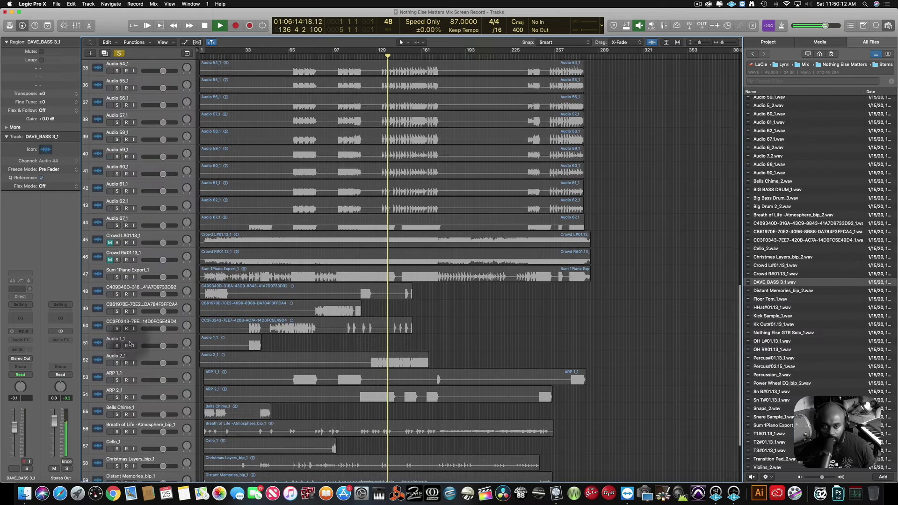
{"action": "left_click", "coordinate": [117, 364]}
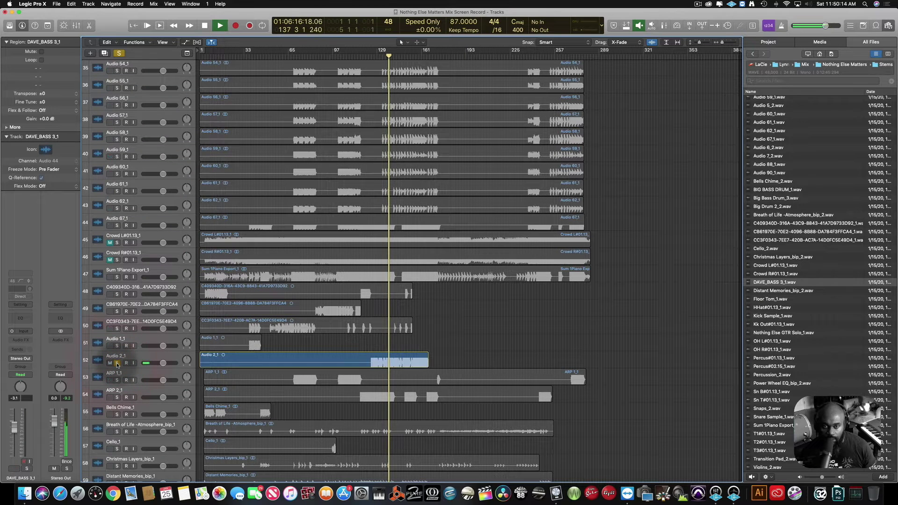
{"action": "left_click", "coordinate": [117, 364]}
{"action": "scroll", "coordinate": [119, 348], "scroll_direction": "down", "scroll_amount": 5}
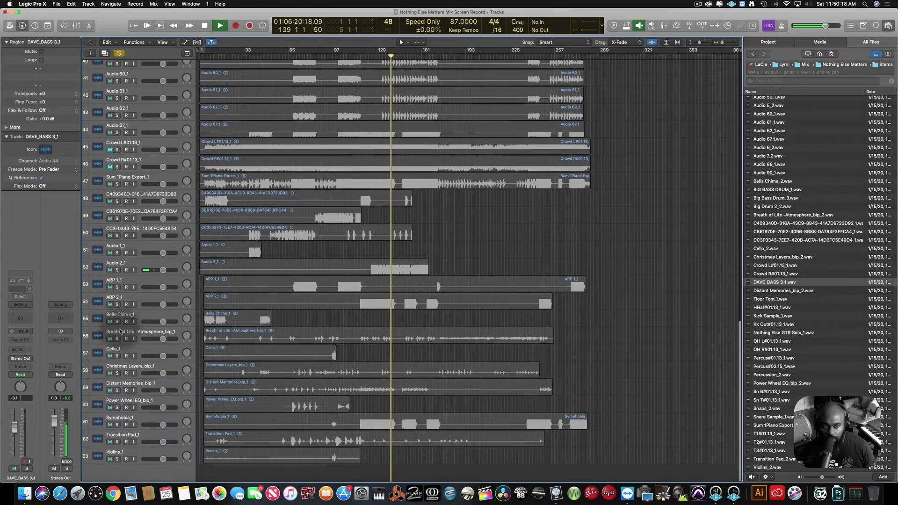
- Replay the soloed tracks from Audio 1_1 to Audio 49_1, starting at about bar 111
{"action": "scroll", "coordinate": [120, 331], "scroll_direction": "up", "scroll_amount": 6}
{"action": "left_click", "coordinate": [117, 332]}
{"action": "scroll", "coordinate": [120, 330], "scroll_direction": "up", "scroll_amount": 20}
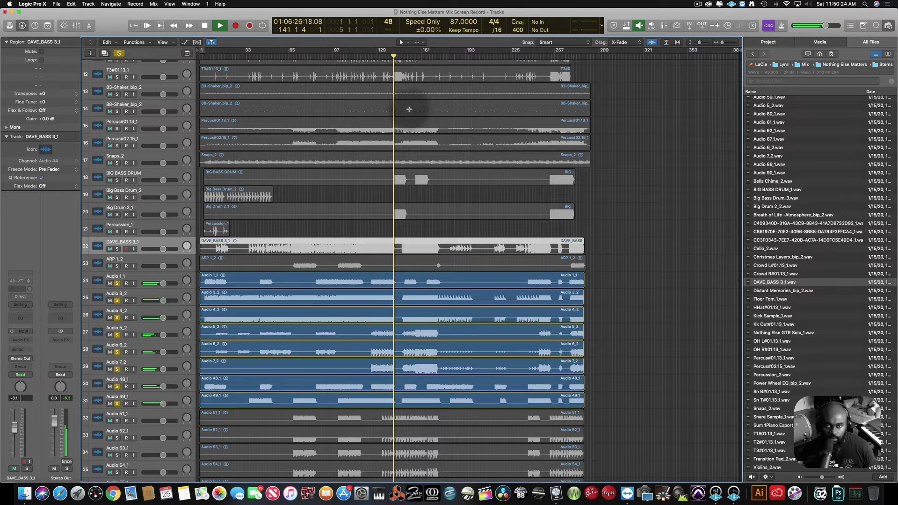
{"action": "left_click", "coordinate": [352, 56]}
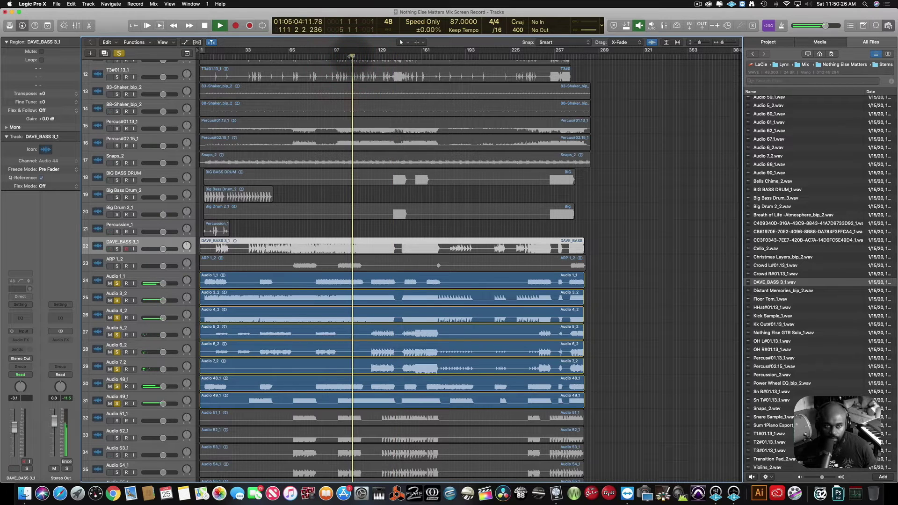
{"action": "scroll", "coordinate": [336, 208], "scroll_direction": "down", "scroll_amount": 5}
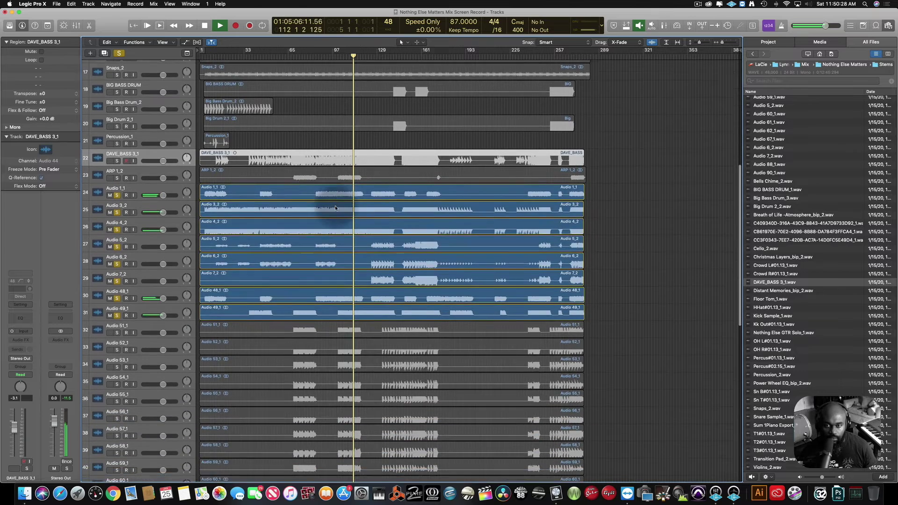
{"action": "scroll", "coordinate": [336, 208], "scroll_direction": "down", "scroll_amount": 1}
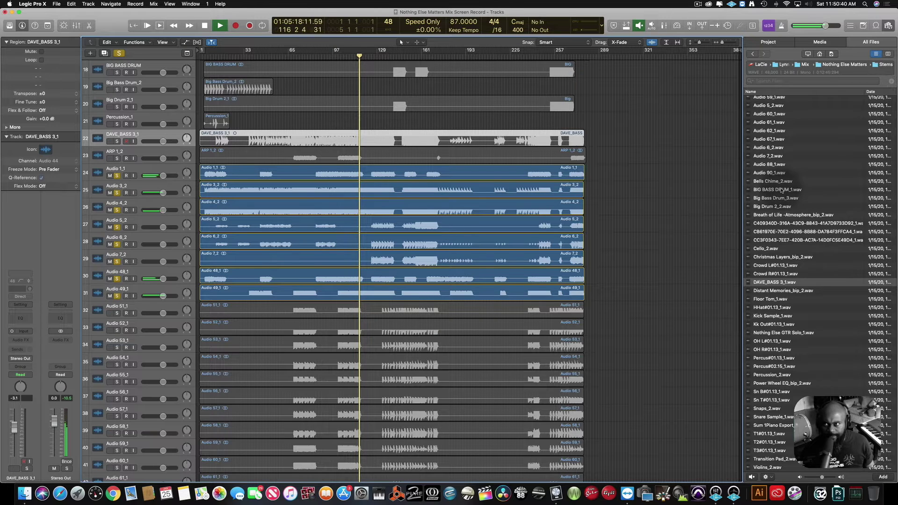
- Look through the stem files and the whole track list while the soloed tracks keep playing
{"action": "scroll", "coordinate": [782, 190], "scroll_direction": "up", "scroll_amount": 5}
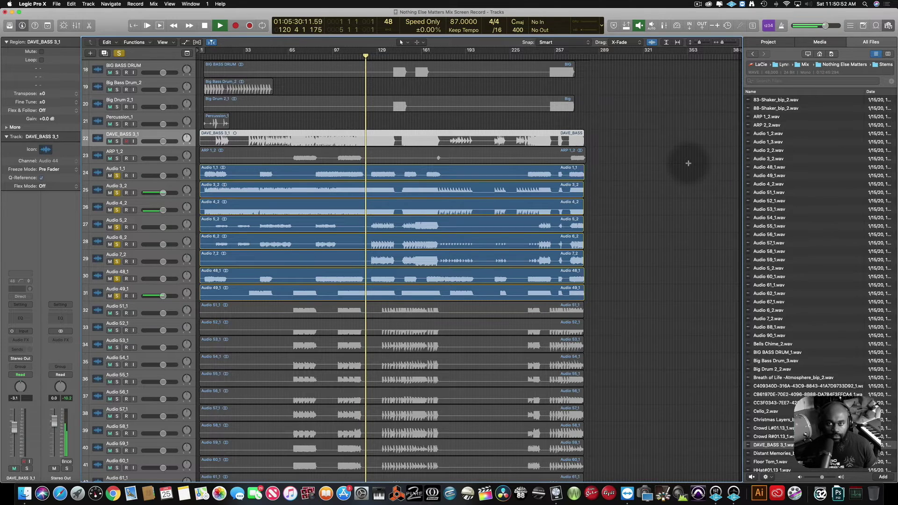
{"action": "scroll", "coordinate": [688, 161], "scroll_direction": "down", "scroll_amount": 1}
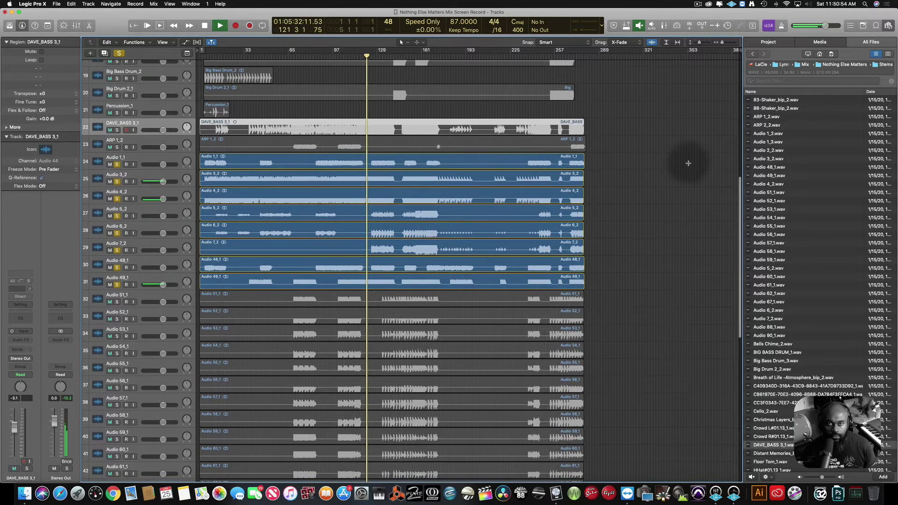
{"action": "scroll", "coordinate": [687, 163], "scroll_direction": "up", "scroll_amount": 3}
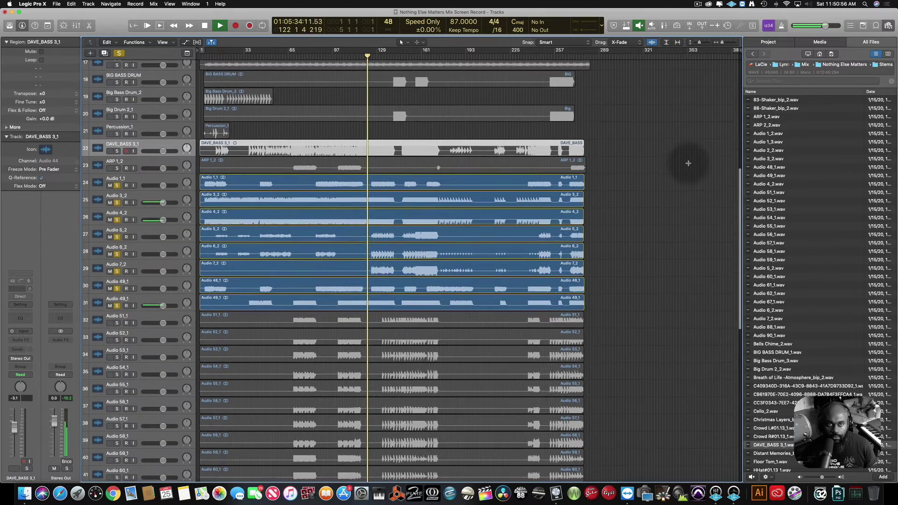
{"action": "scroll", "coordinate": [688, 163], "scroll_direction": "up", "scroll_amount": 5}
{"action": "scroll", "coordinate": [688, 163], "scroll_direction": "down", "scroll_amount": 15}
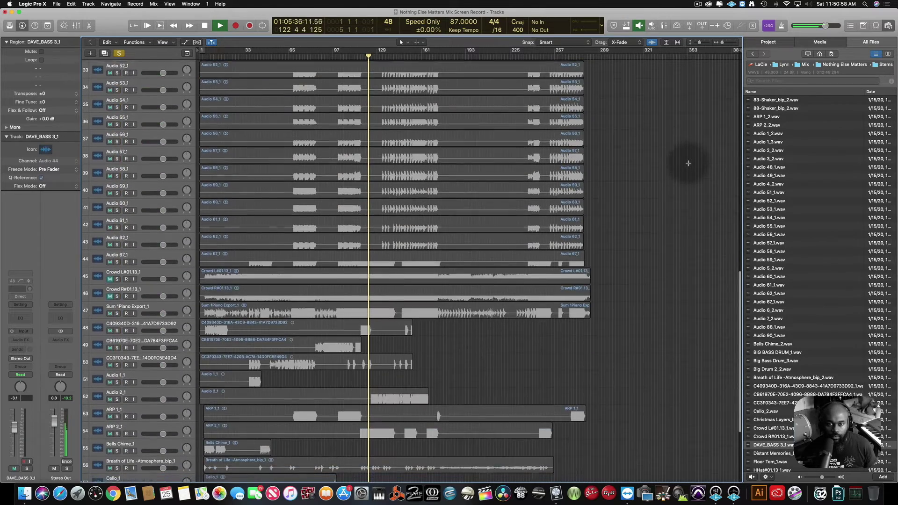
{"action": "scroll", "coordinate": [689, 163], "scroll_direction": "down", "scroll_amount": 1}
{"action": "scroll", "coordinate": [688, 163], "scroll_direction": "down", "scroll_amount": 12}
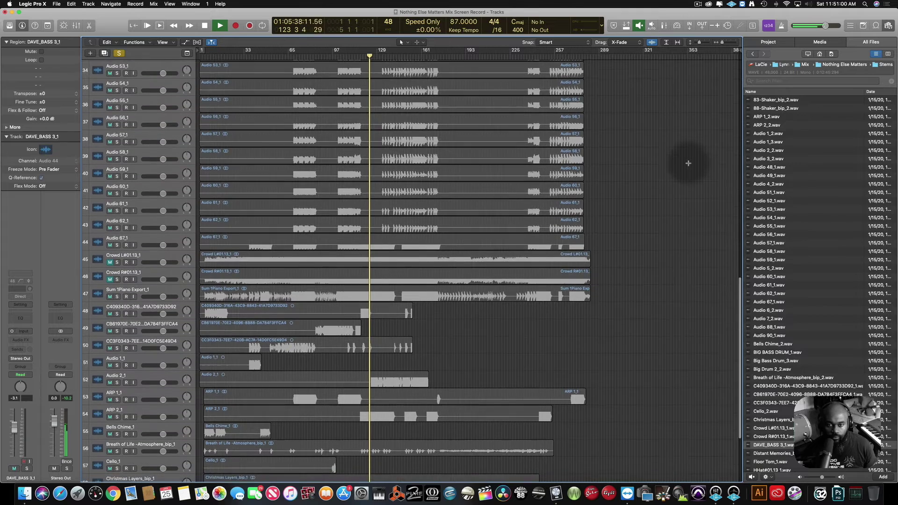
{"action": "scroll", "coordinate": [688, 163], "scroll_direction": "down", "scroll_amount": 3}
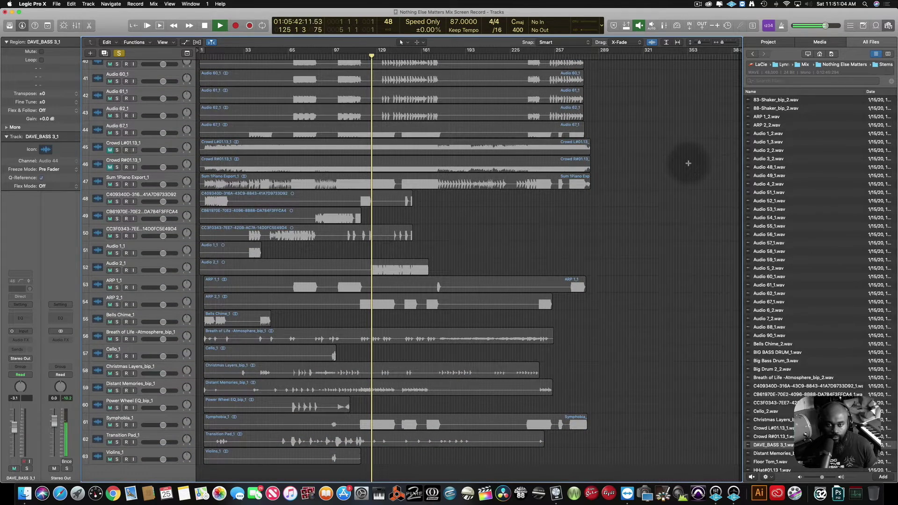
{"action": "scroll", "coordinate": [689, 163], "scroll_direction": "up", "scroll_amount": 2}
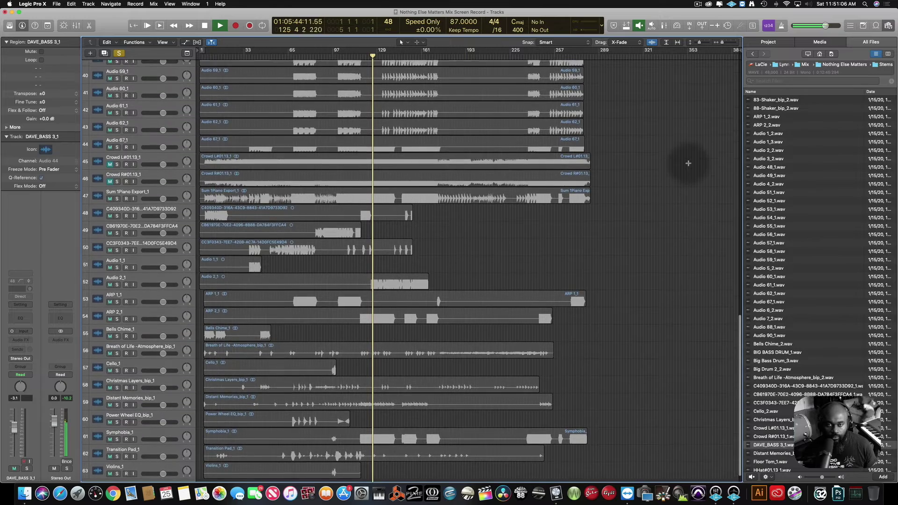
- Delete the regions on the eight soloed tracks from Audio 1_1 to Audio 49_1 along with the tracks themselves
{"action": "scroll", "coordinate": [688, 164], "scroll_direction": "up", "scroll_amount": 20}
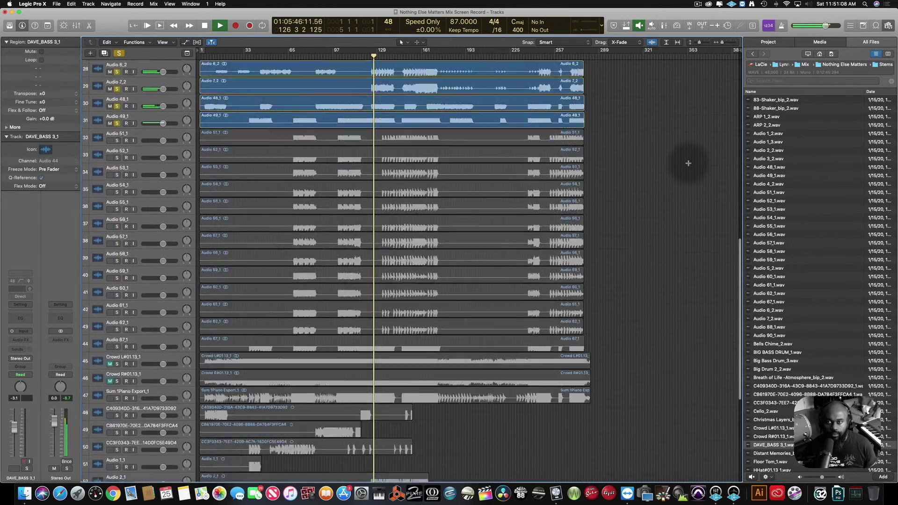
{"action": "scroll", "coordinate": [688, 164], "scroll_direction": "up", "scroll_amount": 20}
{"action": "scroll", "coordinate": [622, 267], "scroll_direction": "down", "scroll_amount": 3}
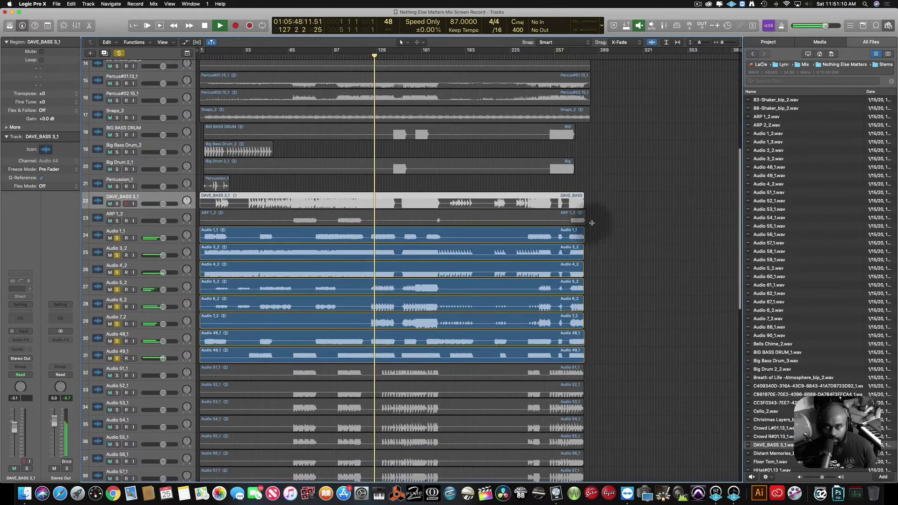
{"action": "left_click_drag", "start_coordinate": [592, 234], "coordinate": [521, 346]}
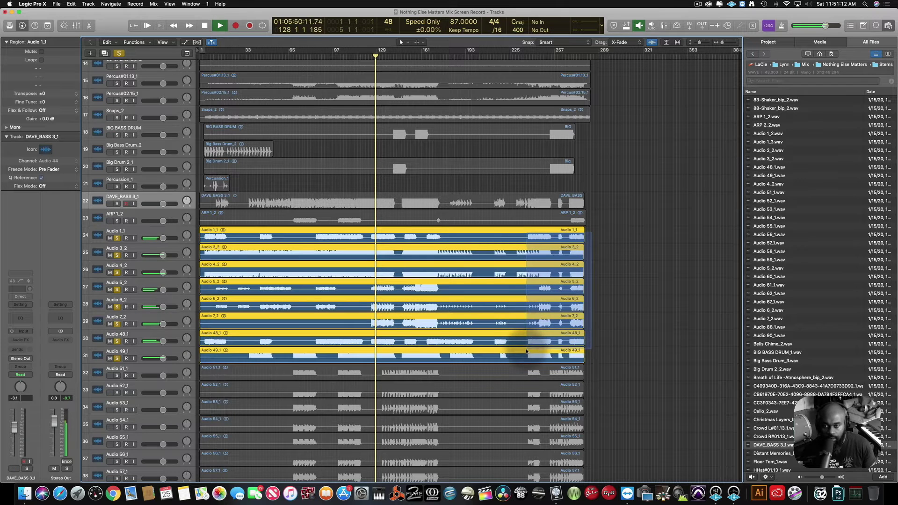
{"action": "key", "text": "Delete"}
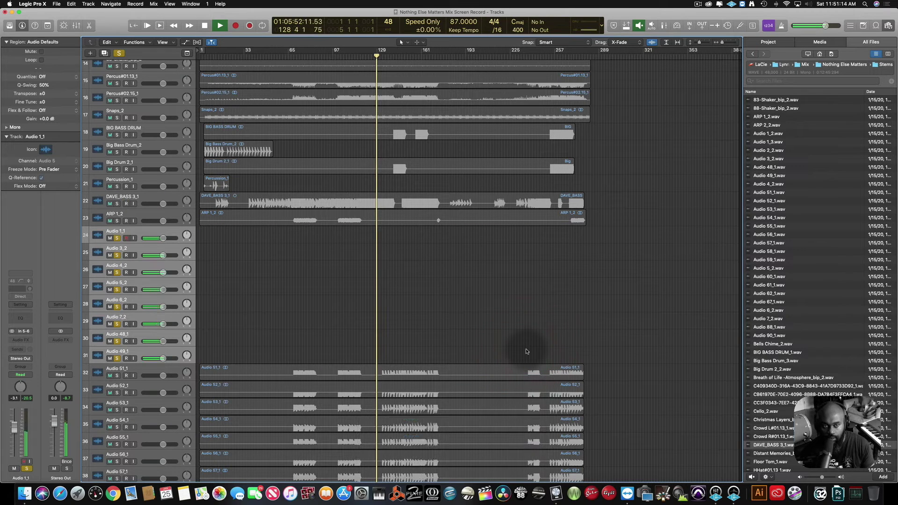
{"action": "key", "text": "Delete"}
{"action": "key", "text": "Delete"}
{"action": "key", "text": "Delete"}
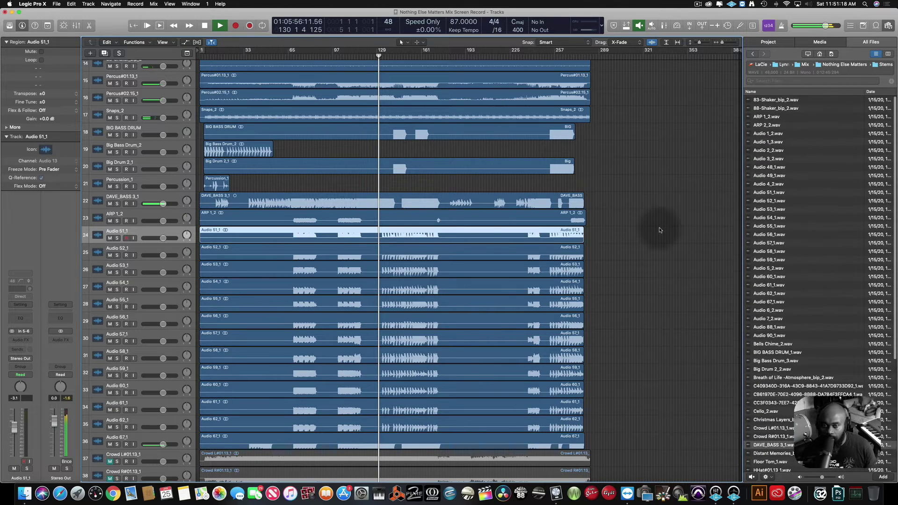
- Stop playback and preview stem files such as Audio 1_2, Audio 55_1, Audio 54_1, Audio 4_2 and Audio 51_1 in the file browser
{"action": "key", "text": "space"}
{"action": "scroll", "coordinate": [660, 231], "scroll_direction": "down", "scroll_amount": 3}
{"action": "scroll", "coordinate": [655, 230], "scroll_direction": "down", "scroll_amount": 10}
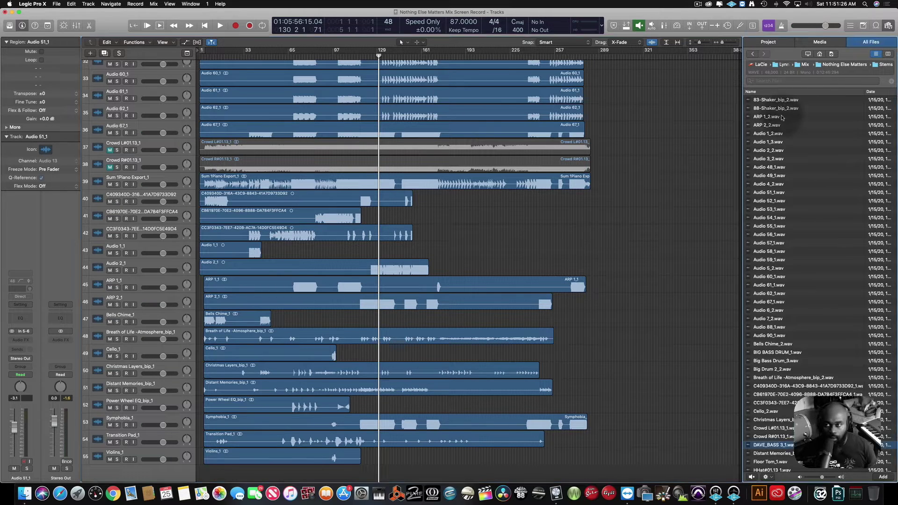
{"action": "left_click", "coordinate": [779, 117]}
{"action": "left_click", "coordinate": [778, 135]}
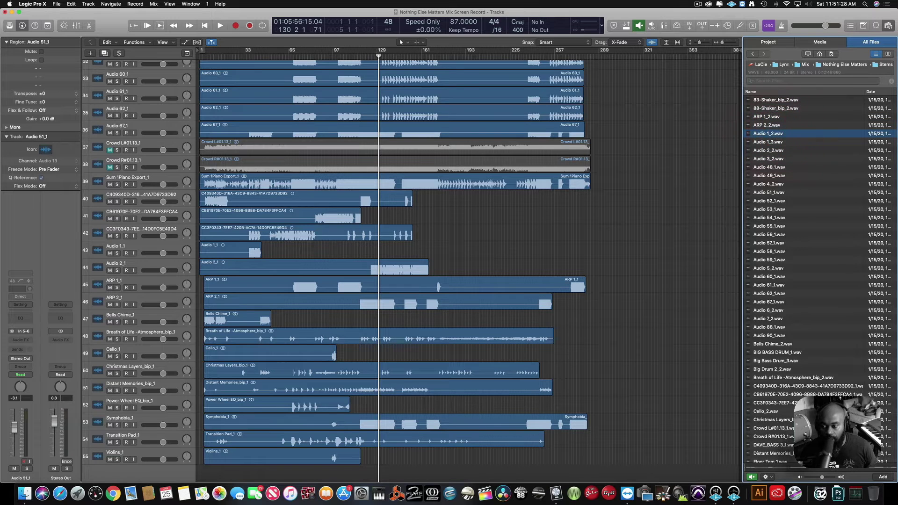
{"action": "left_click", "coordinate": [771, 226]}
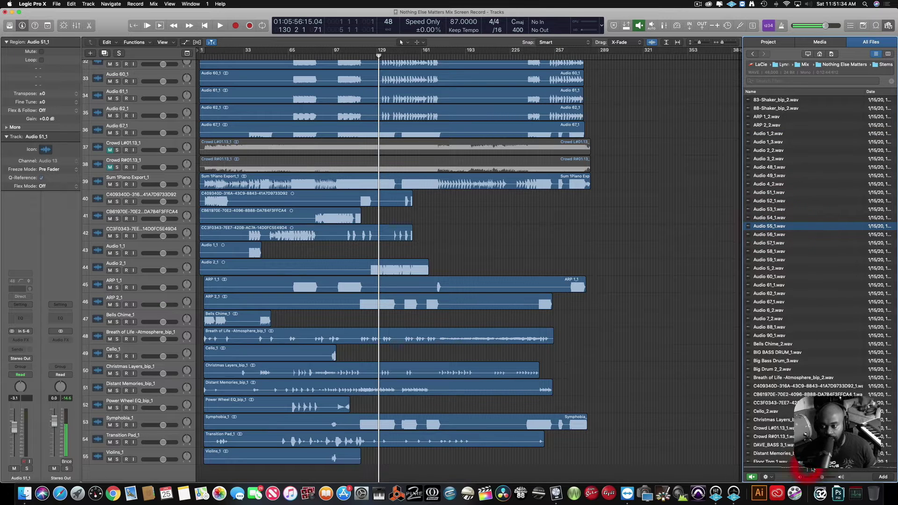
{"action": "left_click", "coordinate": [784, 218]}
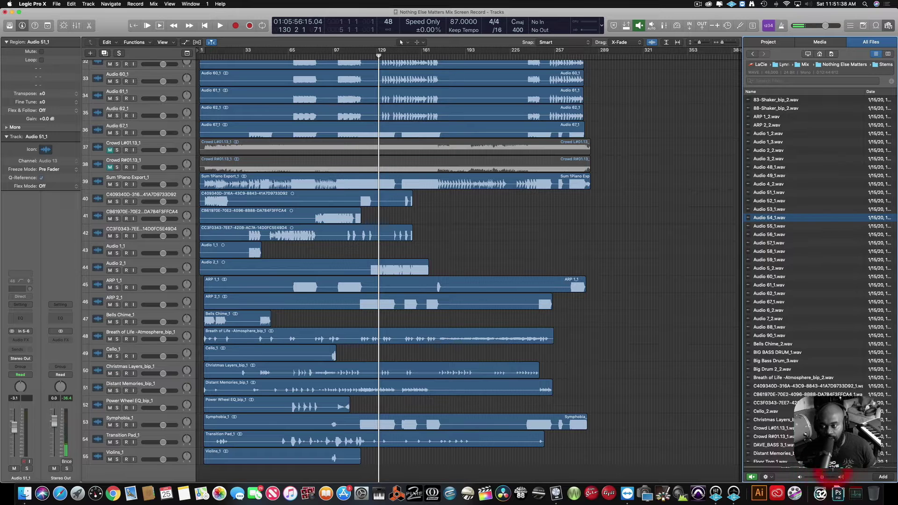
{"action": "left_click", "coordinate": [778, 184]}
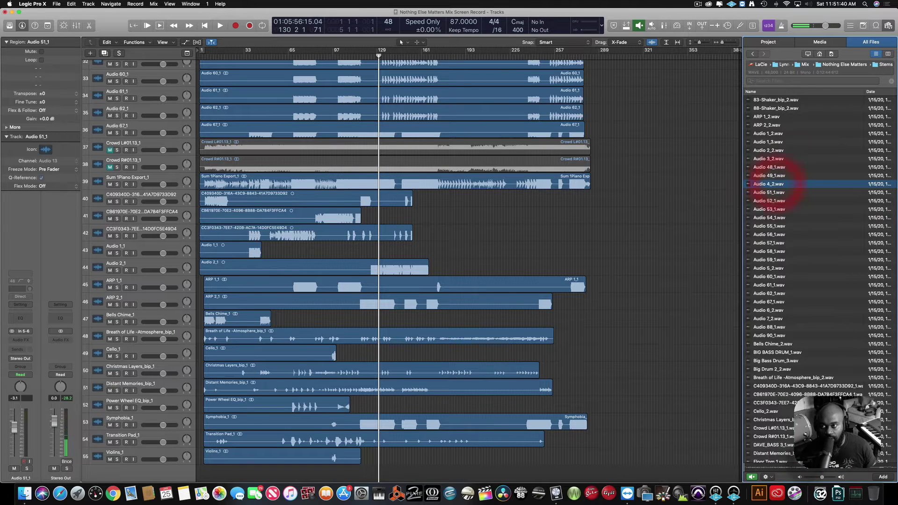
{"action": "left_click", "coordinate": [773, 191]}
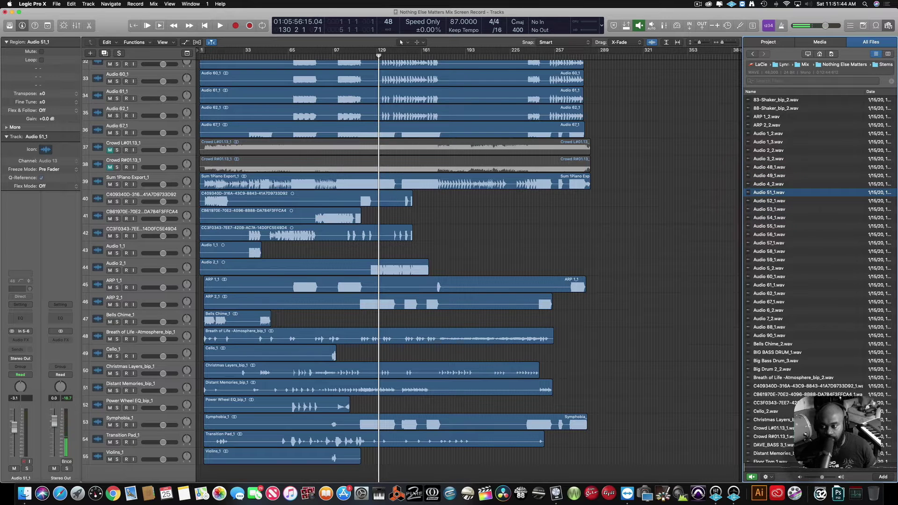
{"action": "left_click_drag", "start_coordinate": [772, 192], "coordinate": [772, 200]}
{"action": "left_click", "coordinate": [773, 184]}
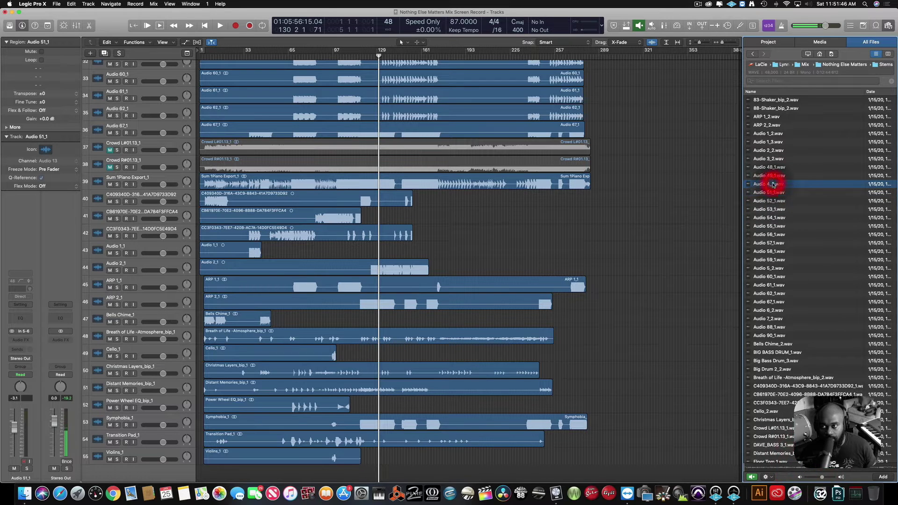
- Add the consecutive stem files from Audio 1_2 to Audio 4_2 as new tracks below the Violins_1 track
{"action": "left_click", "coordinate": [772, 117], "text": "shift"}
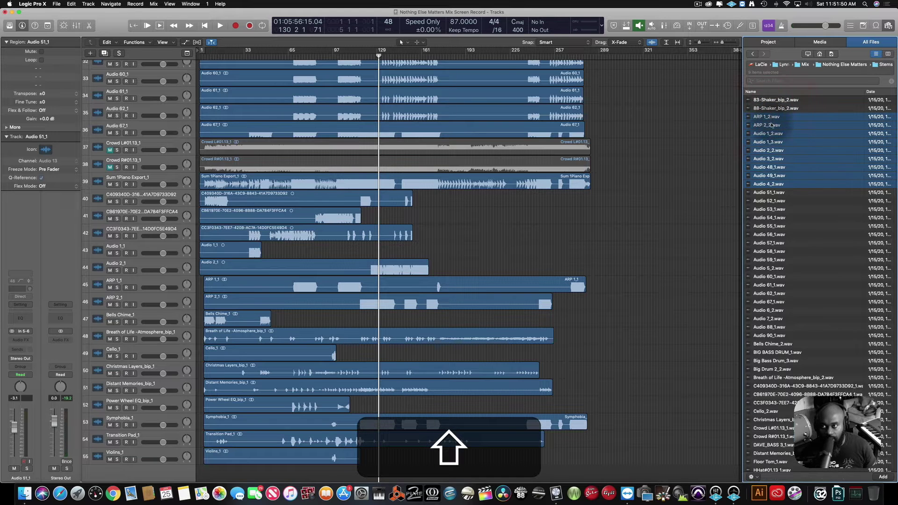
{"action": "left_click", "coordinate": [771, 133], "text": "shift"}
{"action": "left_click_drag", "start_coordinate": [771, 133], "coordinate": [195, 475]}
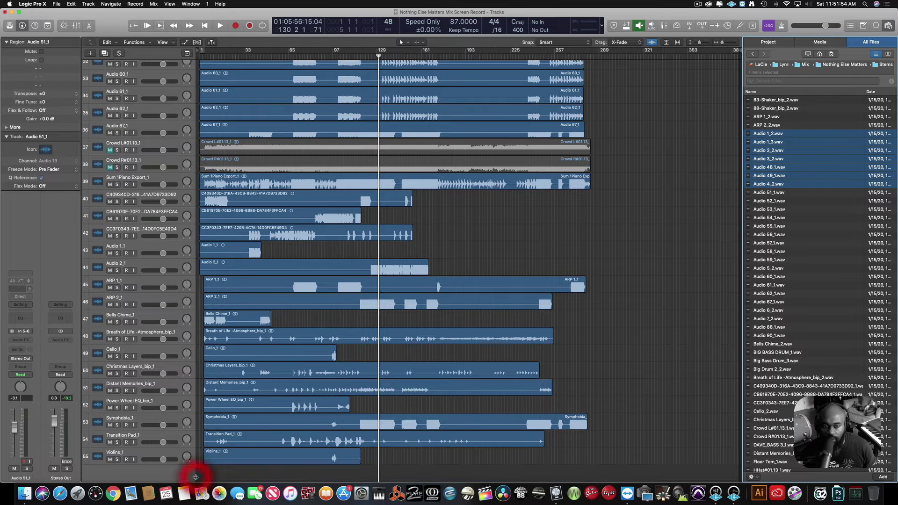
{"action": "left_click_drag", "start_coordinate": [767, 134], "coordinate": [194, 481]}
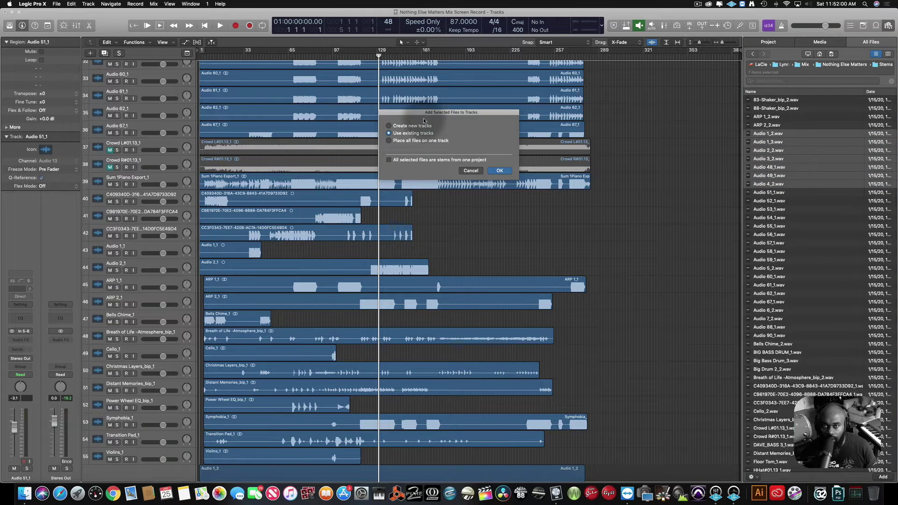
{"action": "left_click", "coordinate": [500, 171]}
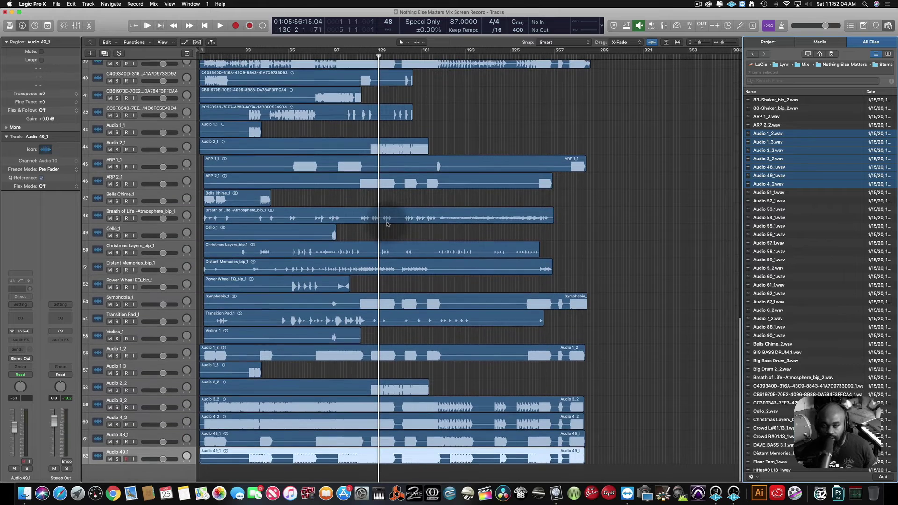
- Play the mix briefly, and preview the stem files Audio 90_1, Audio 88_1, Audio 7_2, Audio 6_2, Audio 67_1 and Audio 62_1
{"action": "key", "text": "space"}
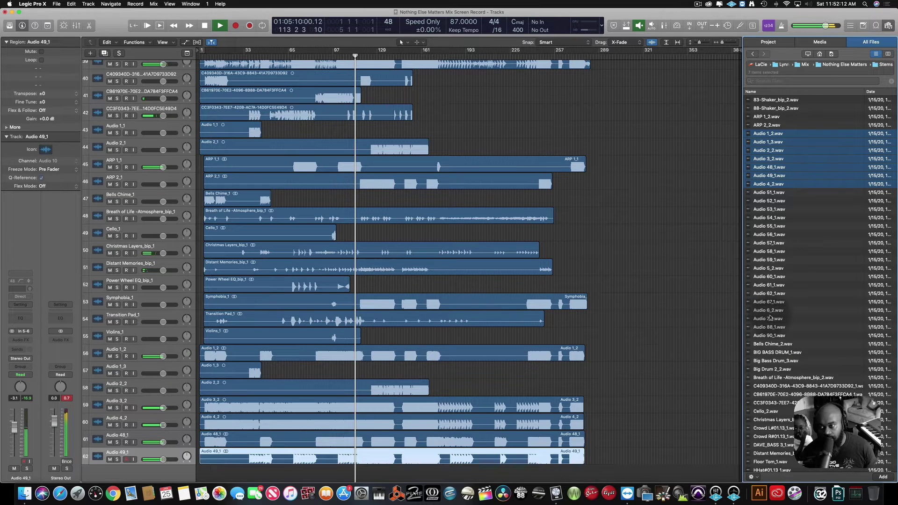
{"action": "left_click", "coordinate": [774, 336]}
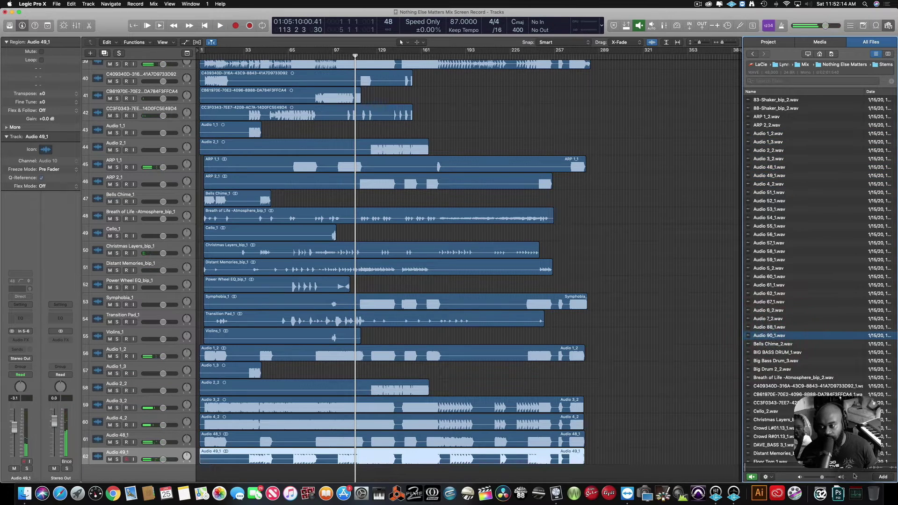
{"action": "left_click", "coordinate": [802, 327]}
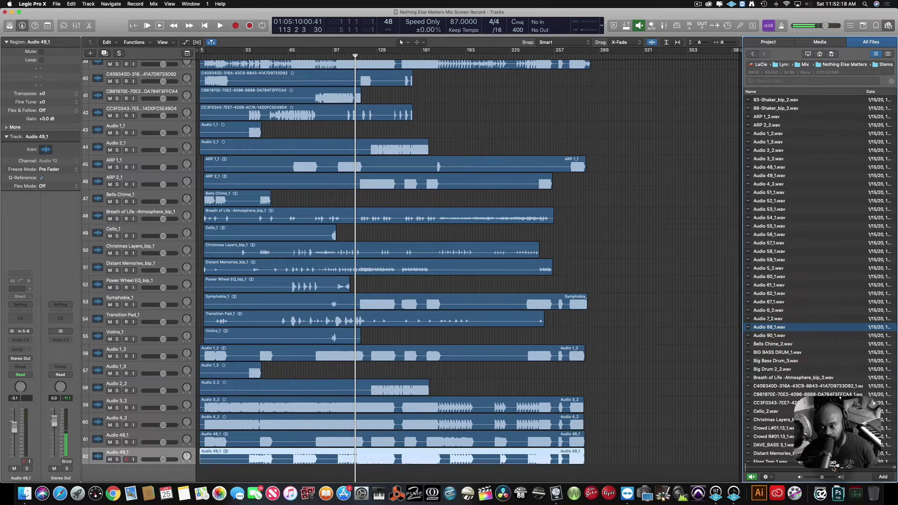
{"action": "left_click", "coordinate": [792, 319]}
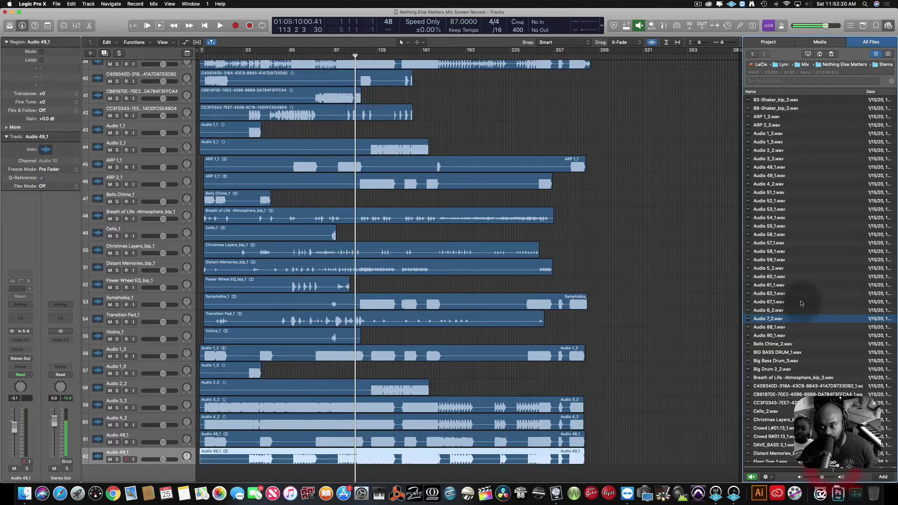
{"action": "left_click", "coordinate": [796, 310]}
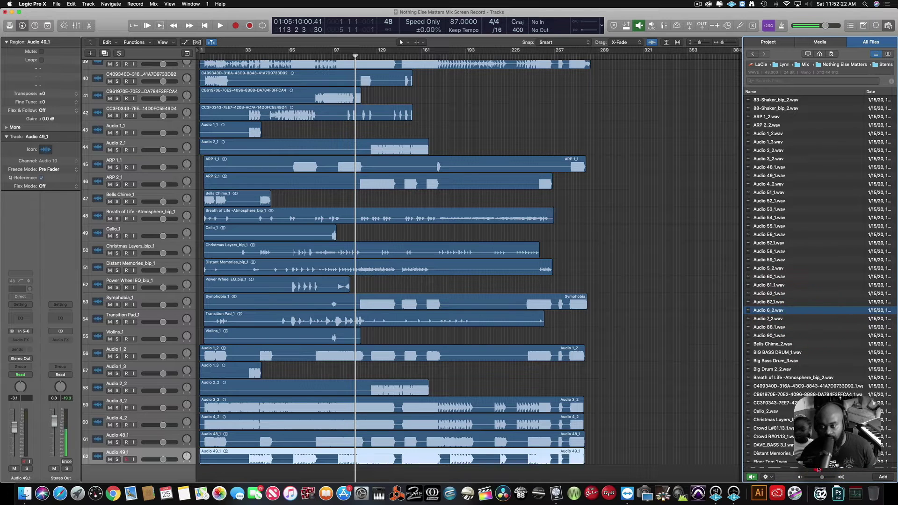
{"action": "left_click", "coordinate": [774, 302]}
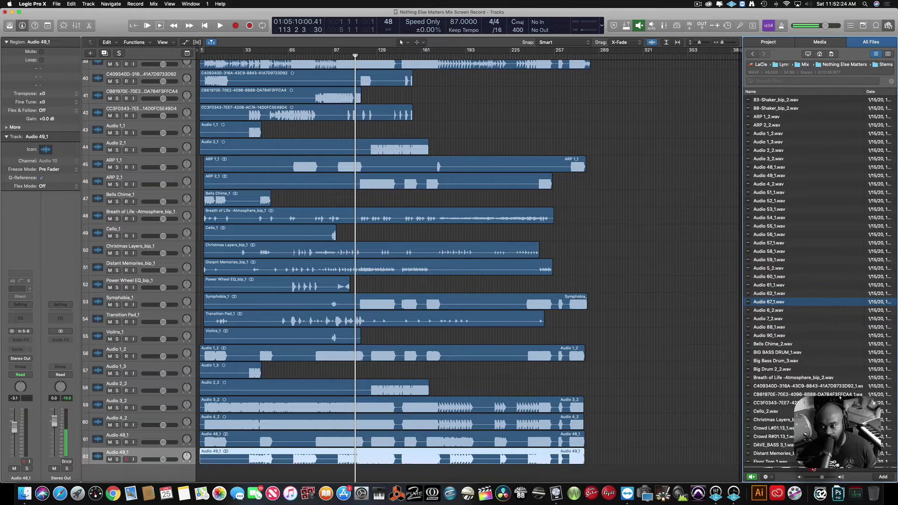
{"action": "left_click", "coordinate": [773, 294]}
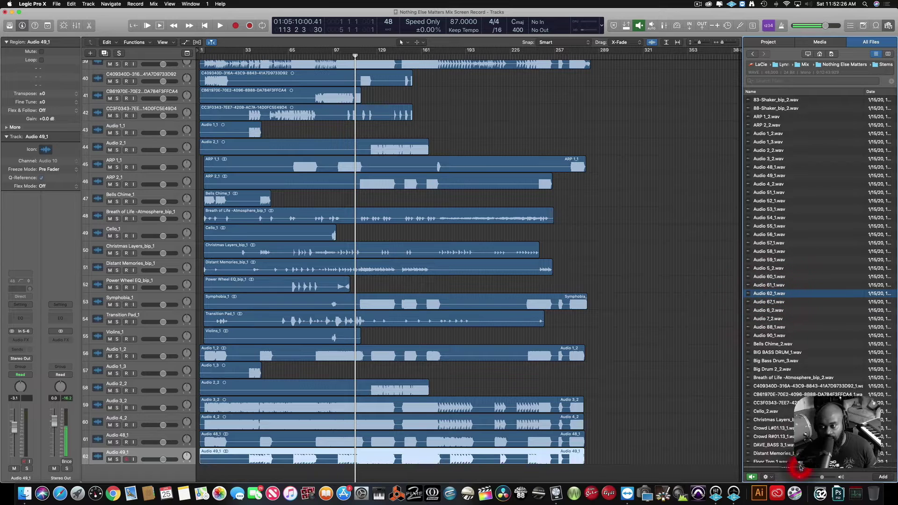
- Add the stem files Audio 67_1, Audio 6_2 and Audio 7_2 as new tracks at the end of the track list
{"action": "left_click_drag", "start_coordinate": [772, 317], "coordinate": [367, 248]}
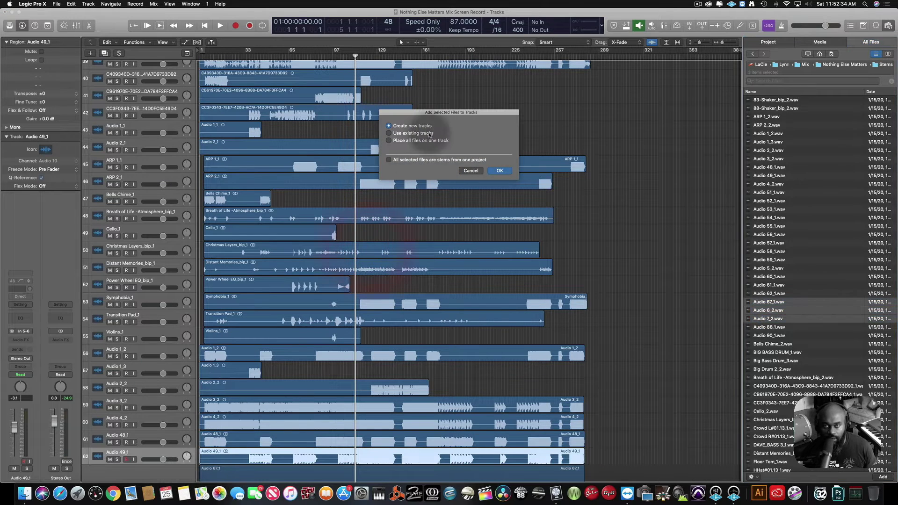
{"action": "left_click", "coordinate": [499, 172]}
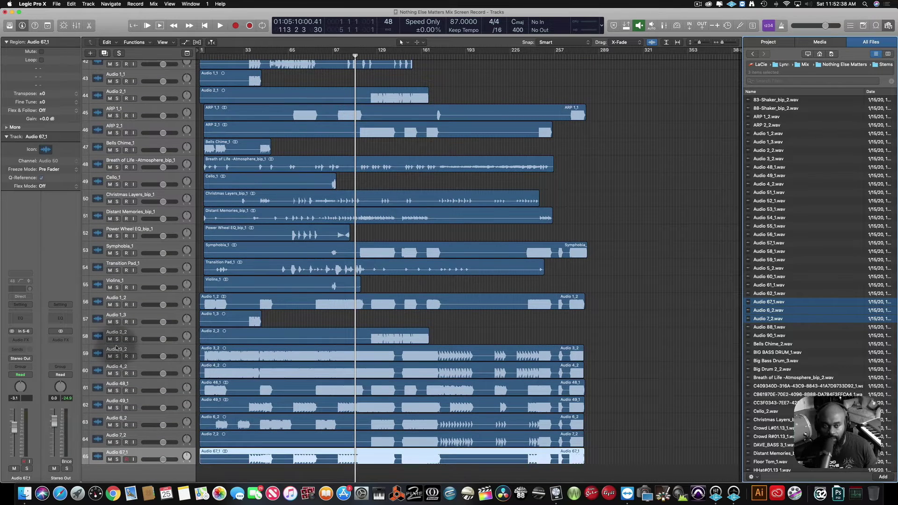
- Solo the tracks from Audio 1_2 to Audio 67_1 and play them together
{"action": "left_click", "coordinate": [117, 304]}
{"action": "left_click_drag", "start_coordinate": [117, 322], "coordinate": [117, 425]}
{"action": "key", "text": "space"}
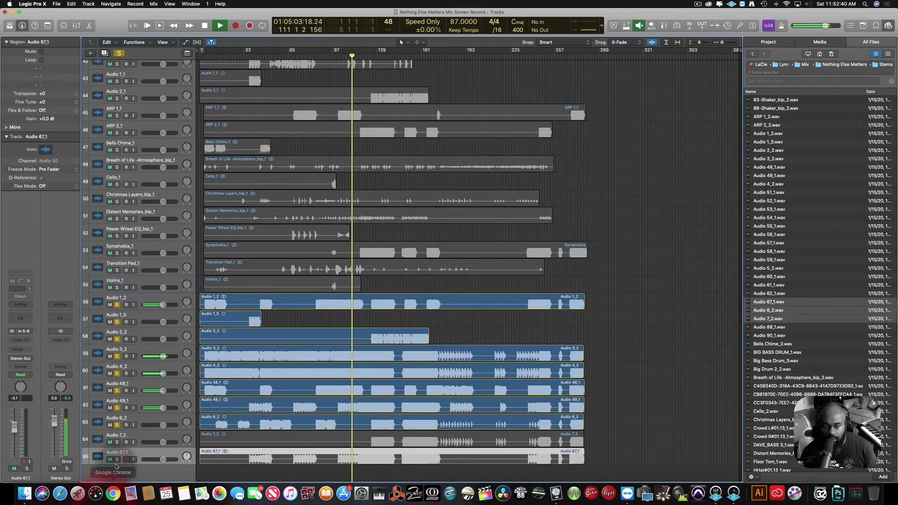
{"action": "left_click", "coordinate": [117, 442]}
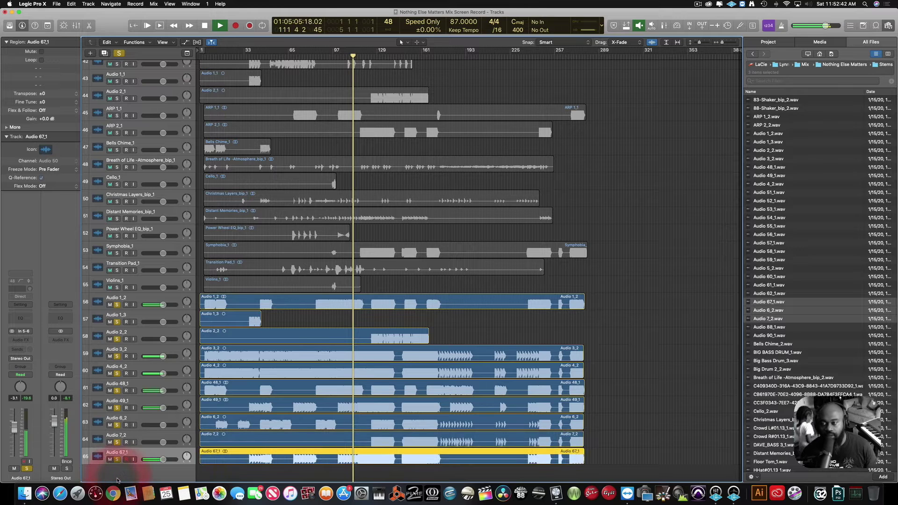
{"action": "left_click", "coordinate": [117, 459]}
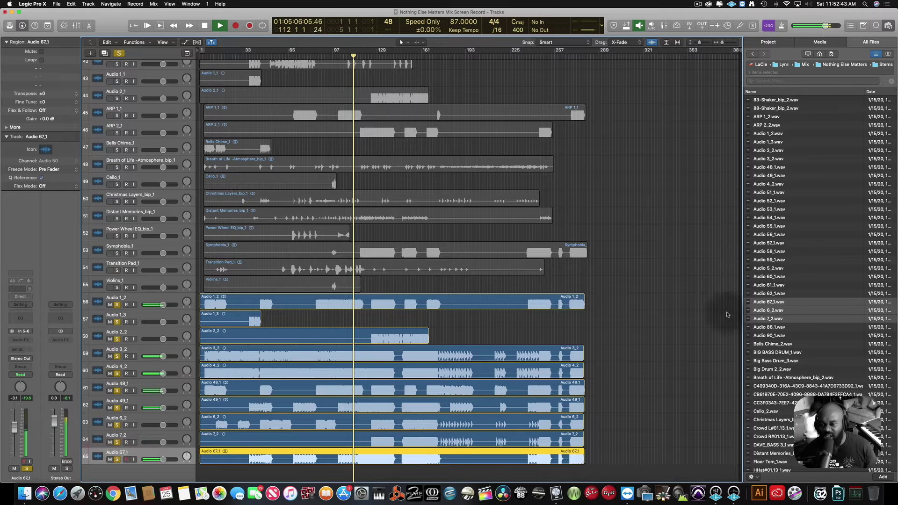
- Preview the stem files Audio 90_1 and Audio 88_1, and look through the rest of the Stems folder
{"action": "left_click", "coordinate": [772, 335]}
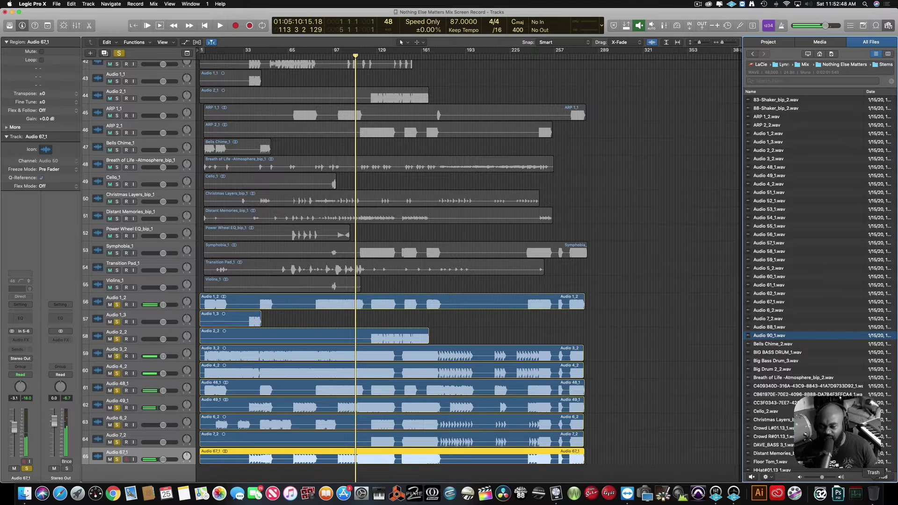
{"action": "left_click", "coordinate": [797, 329]}
{"action": "left_click", "coordinate": [796, 336]}
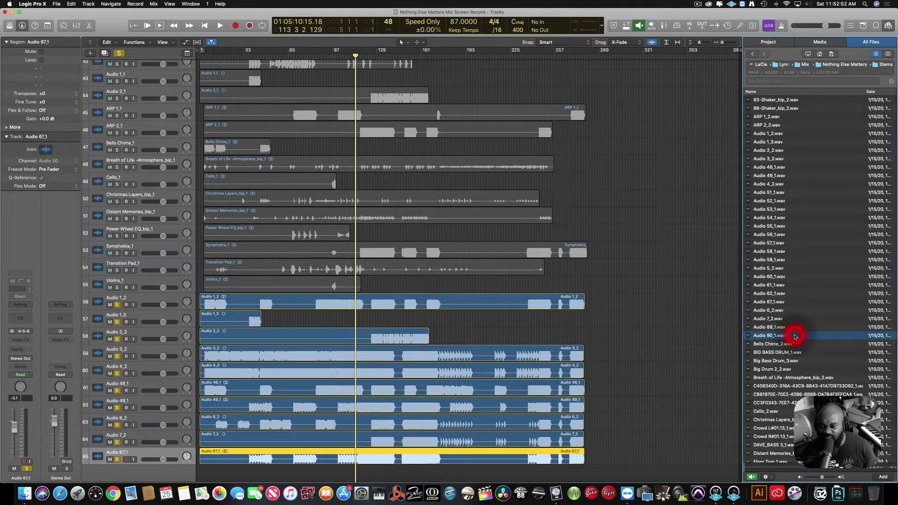
{"action": "left_click", "coordinate": [810, 329]}
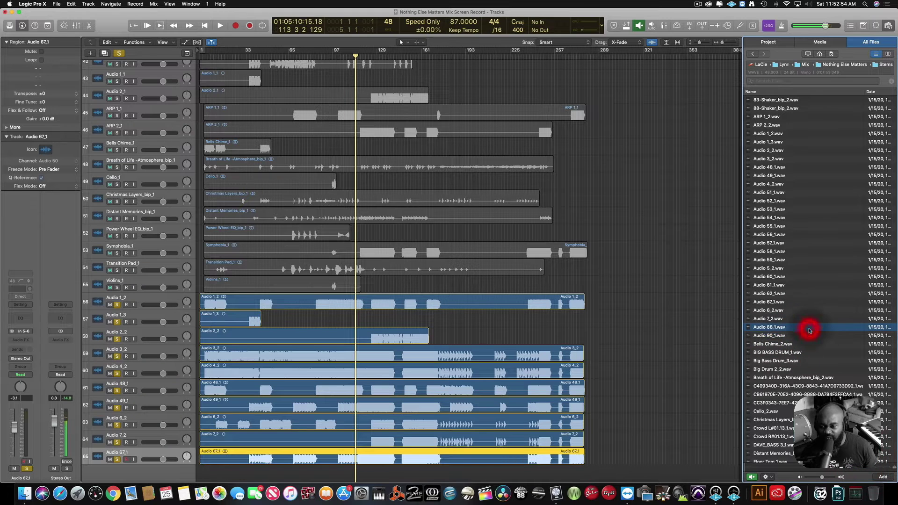
{"action": "scroll", "coordinate": [804, 380], "scroll_direction": "down", "scroll_amount": 4}
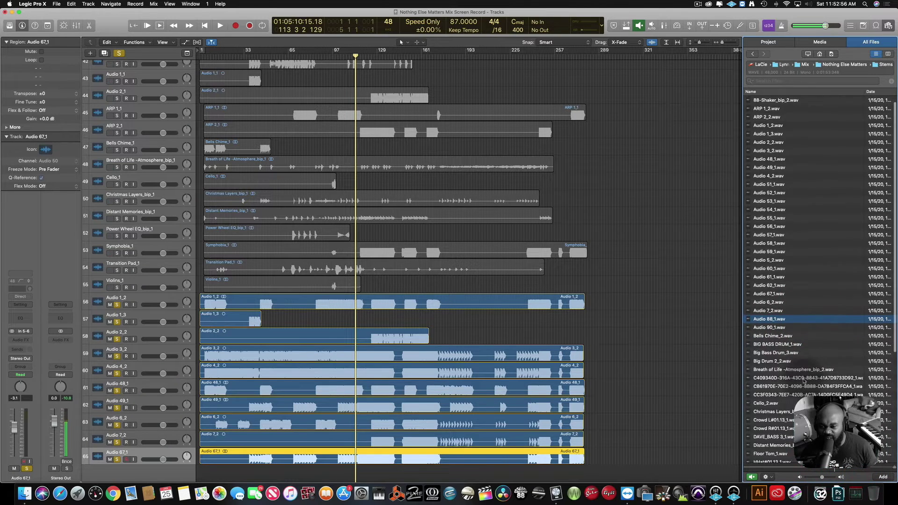
{"action": "scroll", "coordinate": [804, 380], "scroll_direction": "down", "scroll_amount": 16}
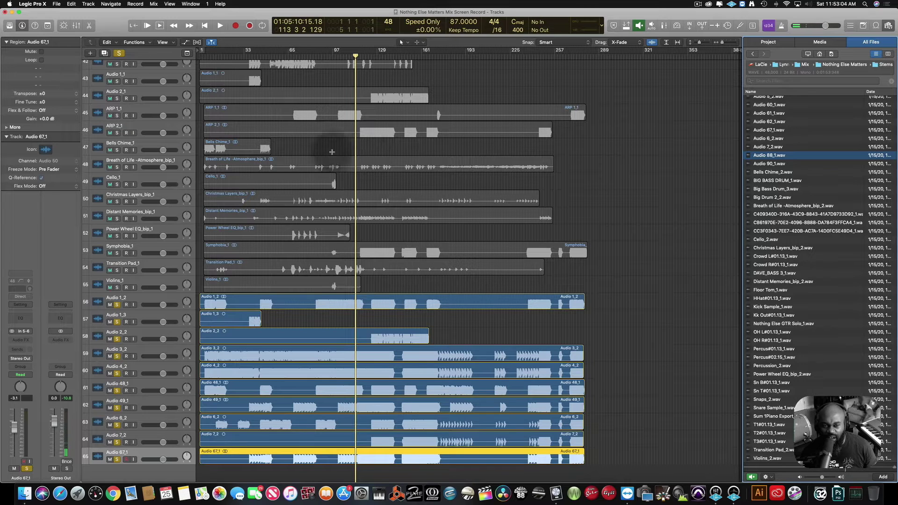
- Play the soloed tracks from where the Audio 2_2 waveform begins, and solo only Audio 2_2 to hear it alone
{"action": "left_click", "coordinate": [365, 55]}
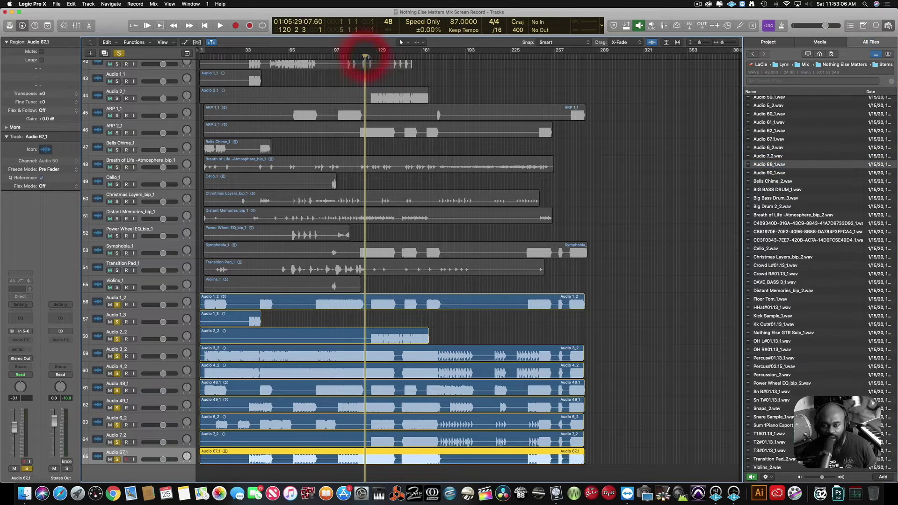
{"action": "left_click", "coordinate": [371, 56]}
{"action": "key", "text": "space"}
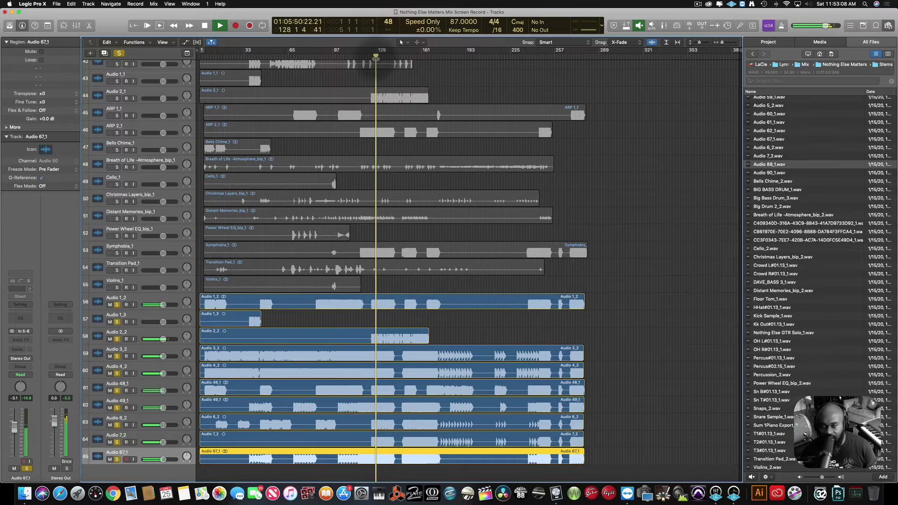
{"action": "left_click", "coordinate": [130, 339]}
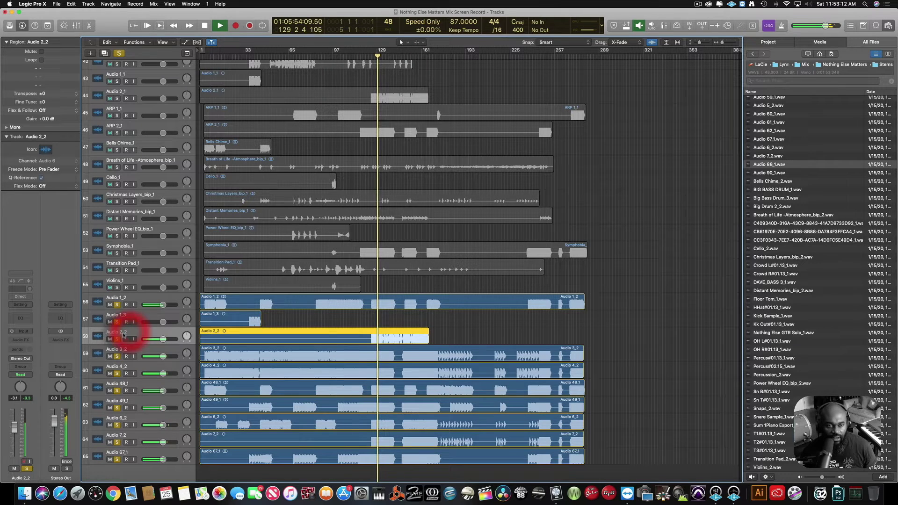
{"action": "left_click", "coordinate": [117, 305]}
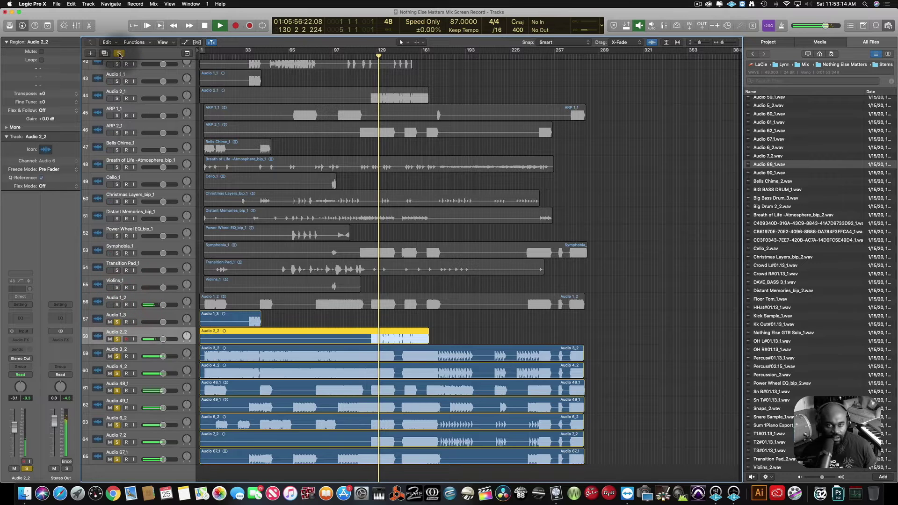
{"action": "left_click", "coordinate": [119, 53]}
{"action": "left_click", "coordinate": [117, 340]}
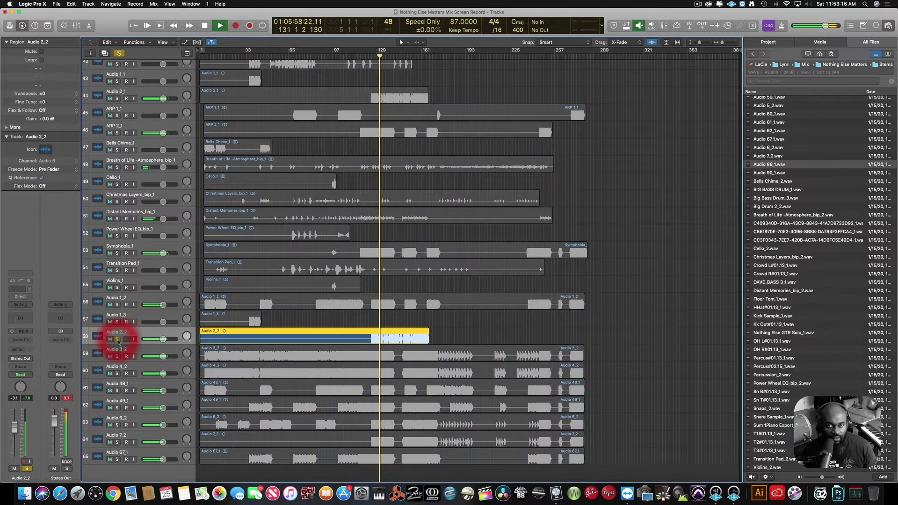
- Delete the Audio 2_2 region together with its track
{"action": "key", "text": "BackSpace"}
{"action": "key", "text": "BackSpace"}
{"action": "key", "text": "BackSpace"}
{"action": "key", "text": "BackSpace"}
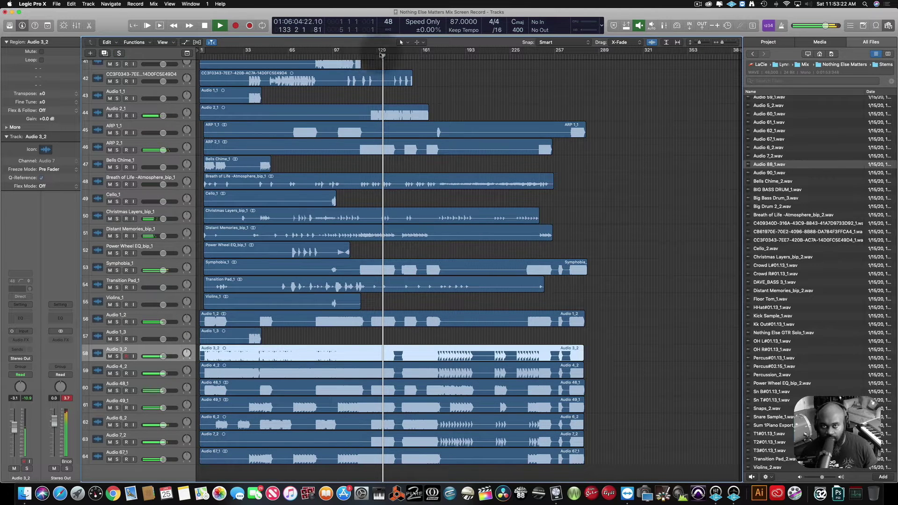
- Play the full mix from about bar 114 while looking through the Stems folder for missing parts
{"action": "left_click_drag", "start_coordinate": [383, 55], "coordinate": [357, 57]}
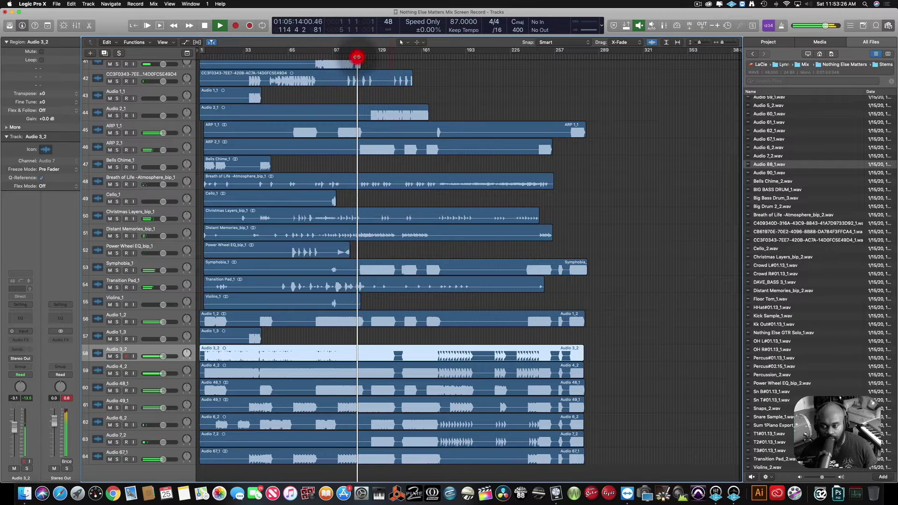
{"action": "scroll", "coordinate": [835, 352], "scroll_direction": "down", "scroll_amount": 1}
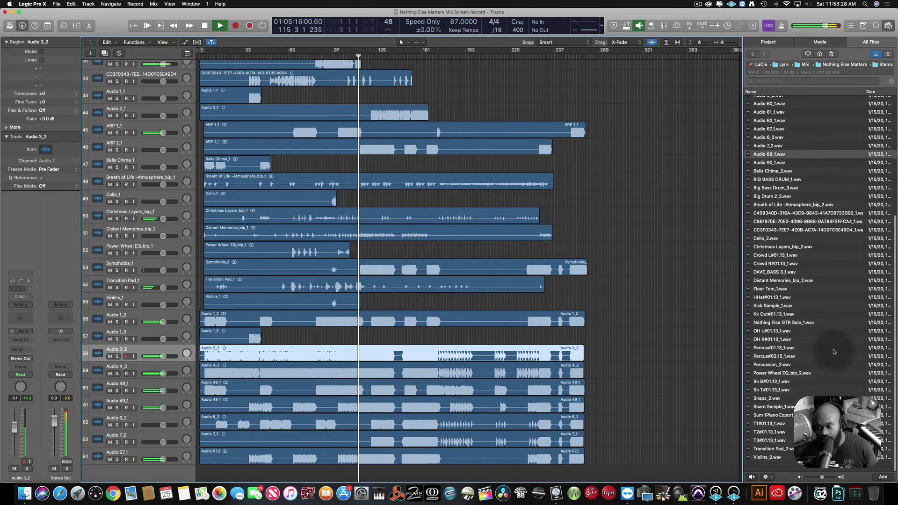
{"action": "scroll", "coordinate": [835, 352], "scroll_direction": "up", "scroll_amount": 1}
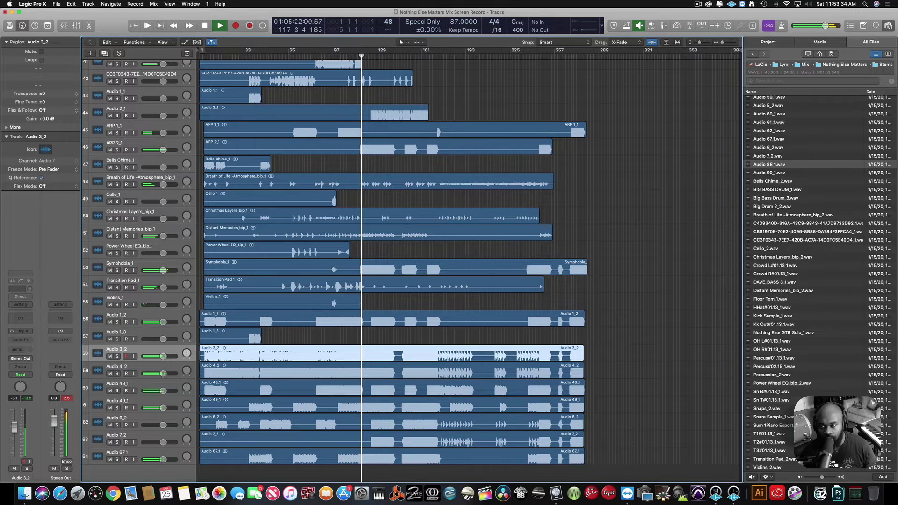
{"action": "scroll", "coordinate": [819, 284], "scroll_direction": "up", "scroll_amount": 3}
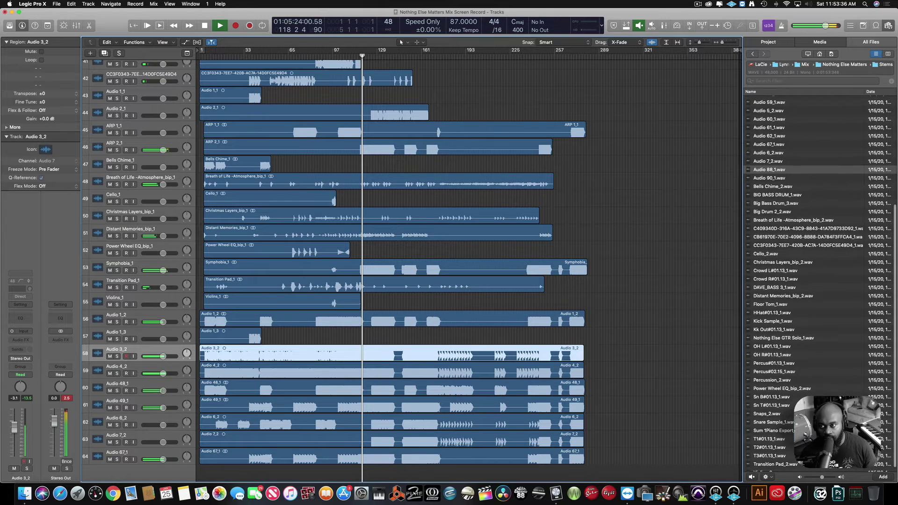
{"action": "scroll", "coordinate": [820, 284], "scroll_direction": "up", "scroll_amount": 5}
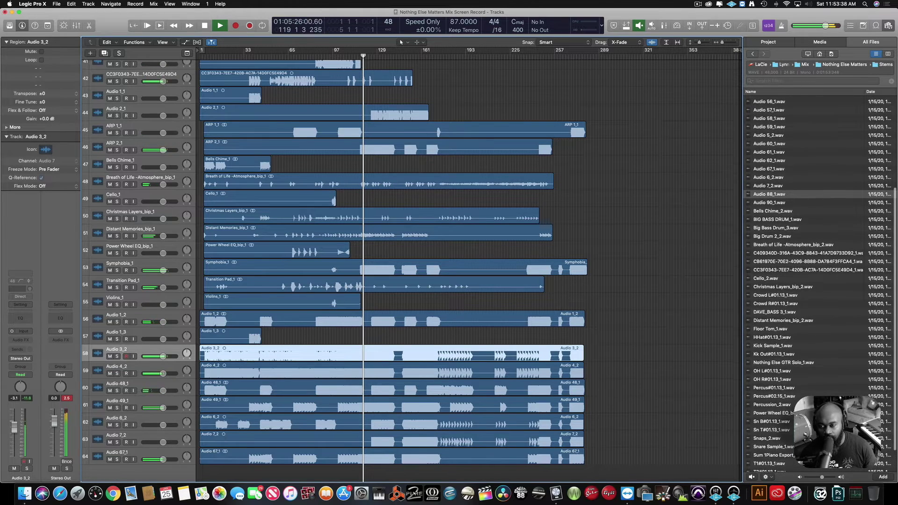
{"action": "scroll", "coordinate": [820, 284], "scroll_direction": "up", "scroll_amount": 10}
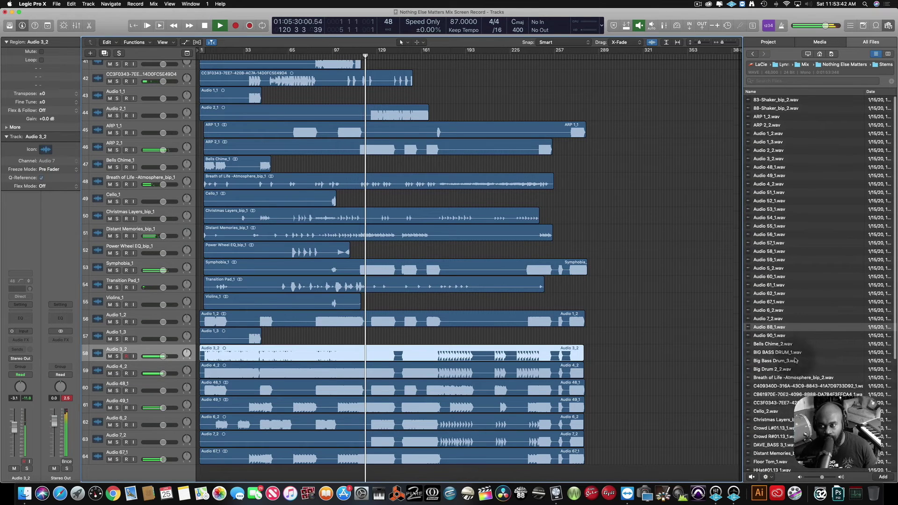
- Stop playback, preview unnamed stems such as Audio 6_2, and check the whole Stems file list for missing parts
{"action": "left_click", "coordinate": [792, 337]}
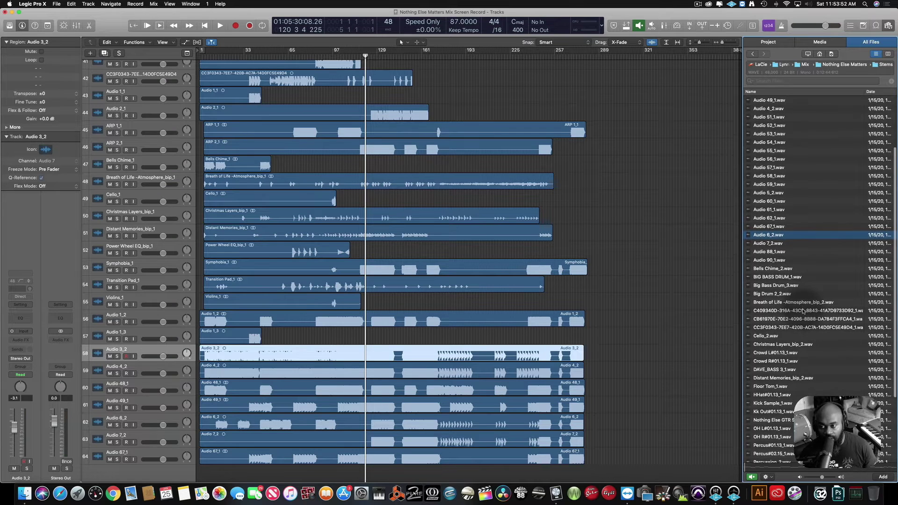
{"action": "scroll", "coordinate": [803, 312], "scroll_direction": "down", "scroll_amount": 3}
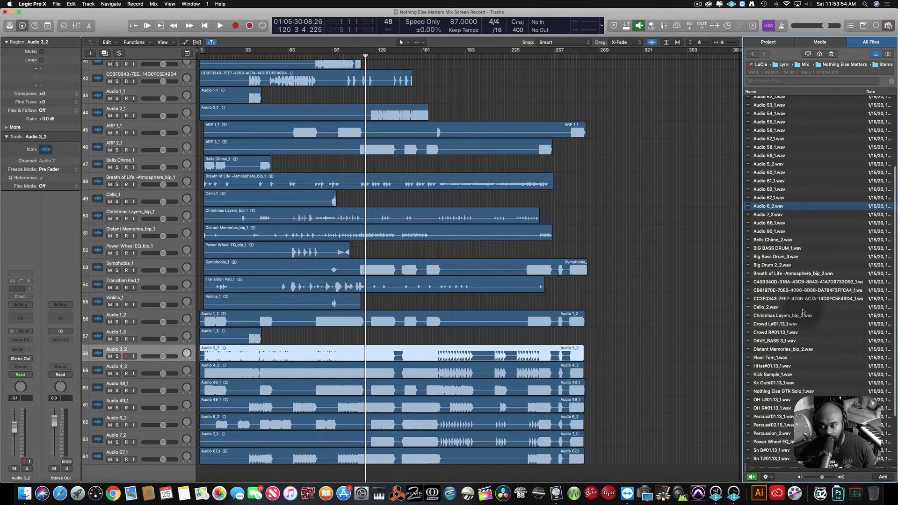
{"action": "scroll", "coordinate": [803, 311], "scroll_direction": "down", "scroll_amount": 4}
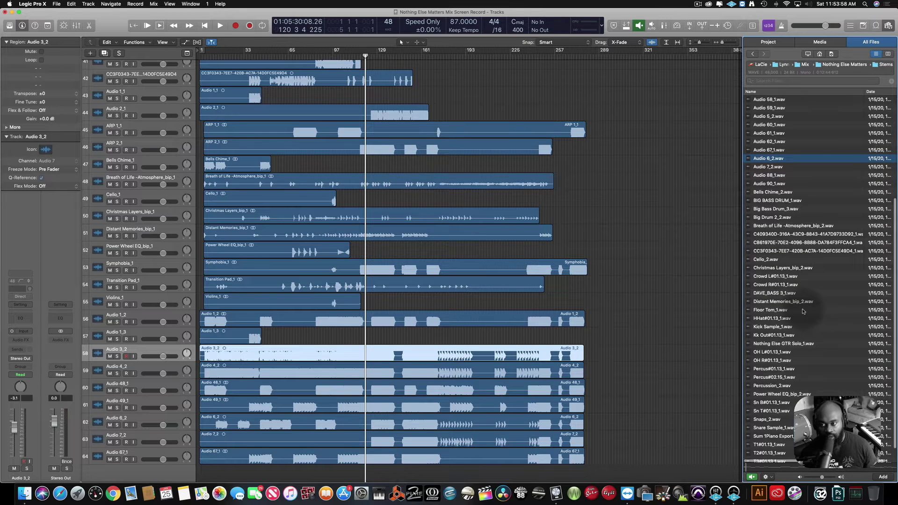
{"action": "scroll", "coordinate": [803, 312], "scroll_direction": "down", "scroll_amount": 2}
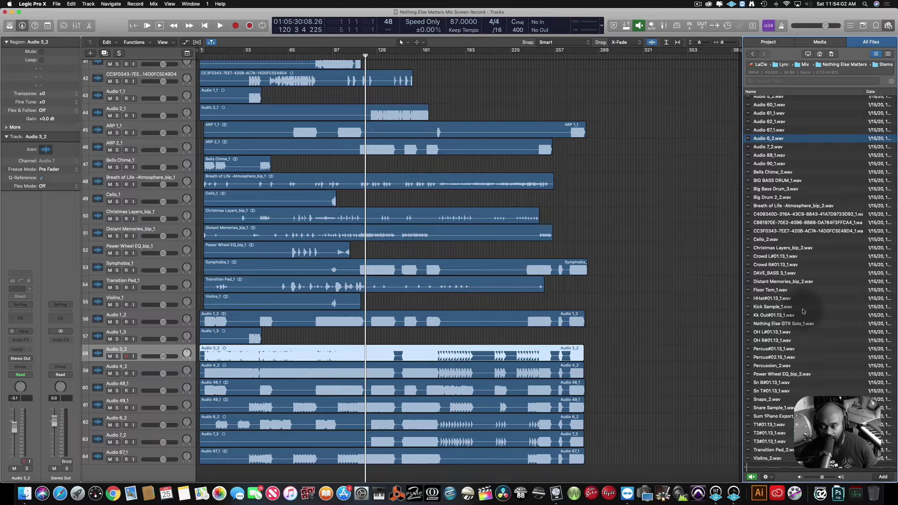
{"action": "scroll", "coordinate": [803, 311], "scroll_direction": "up", "scroll_amount": 1}
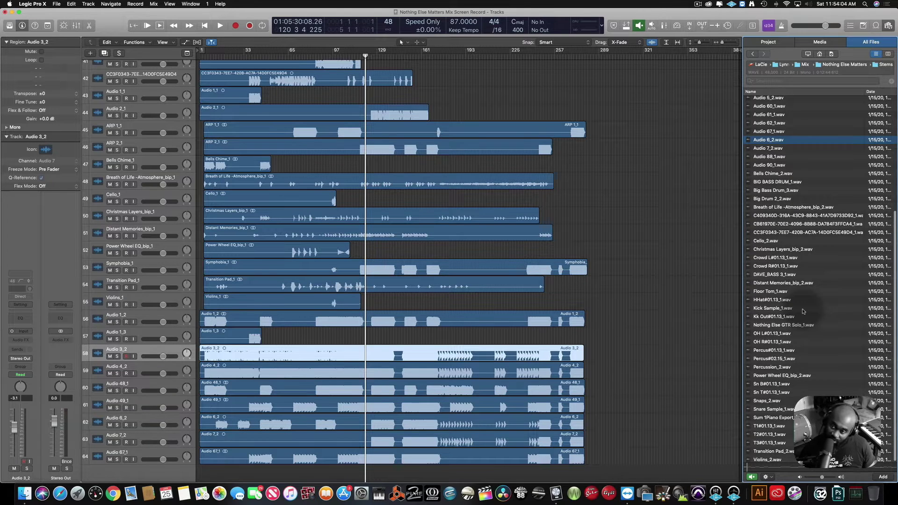
{"action": "scroll", "coordinate": [803, 311], "scroll_direction": "up", "scroll_amount": 1}
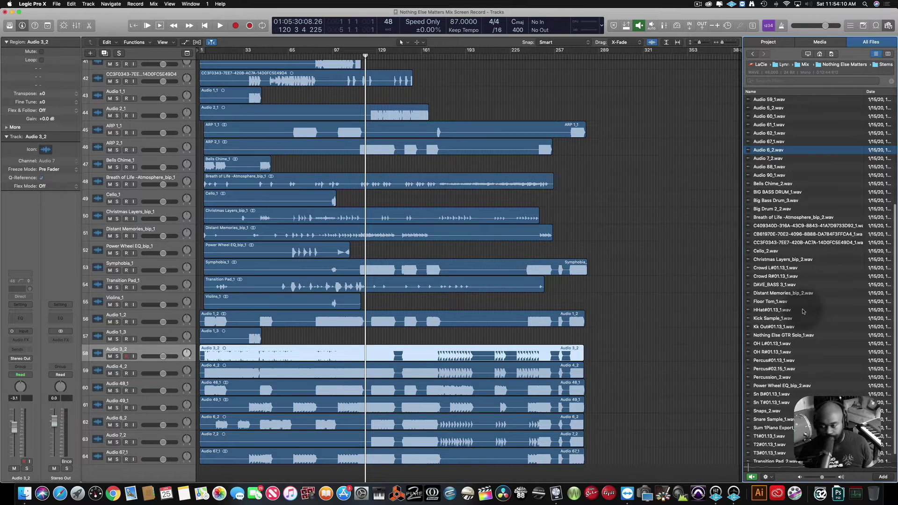
{"action": "scroll", "coordinate": [803, 311], "scroll_direction": "up", "scroll_amount": 7}
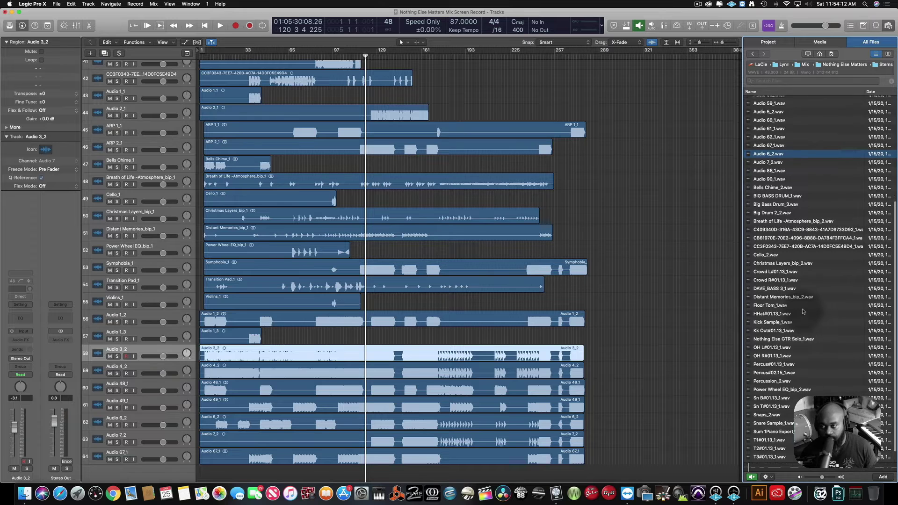
{"action": "scroll", "coordinate": [803, 311], "scroll_direction": "up", "scroll_amount": 12}
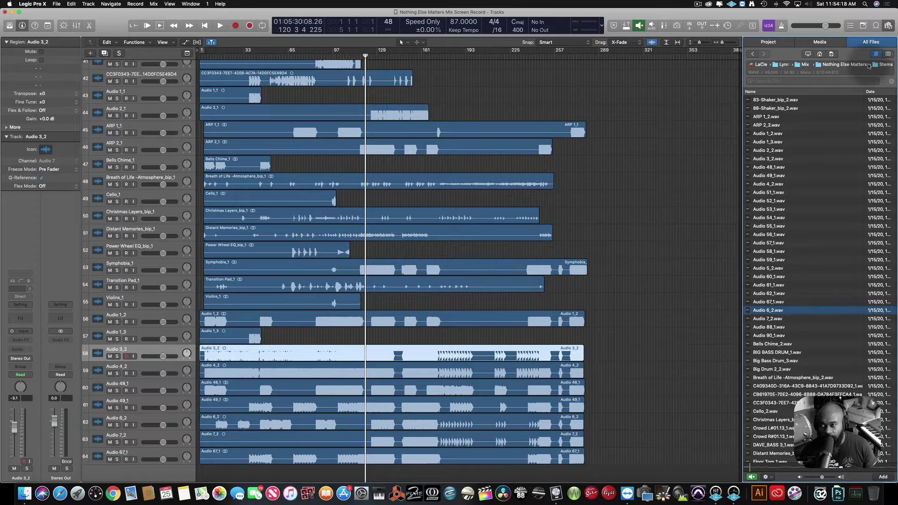
- Open the parent Nothing Else Matters folder in the file browser and look through its audio files
{"action": "left_click", "coordinate": [858, 66]}
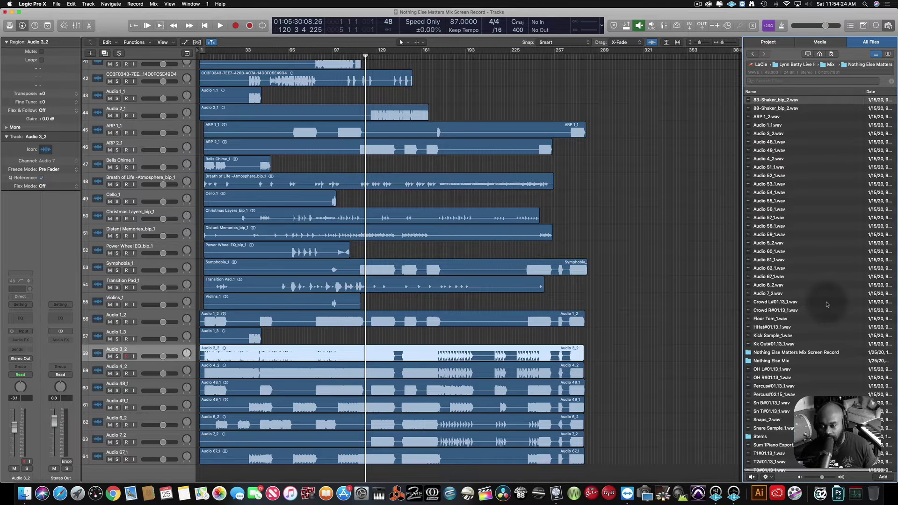
{"action": "scroll", "coordinate": [827, 305], "scroll_direction": "down", "scroll_amount": 1}
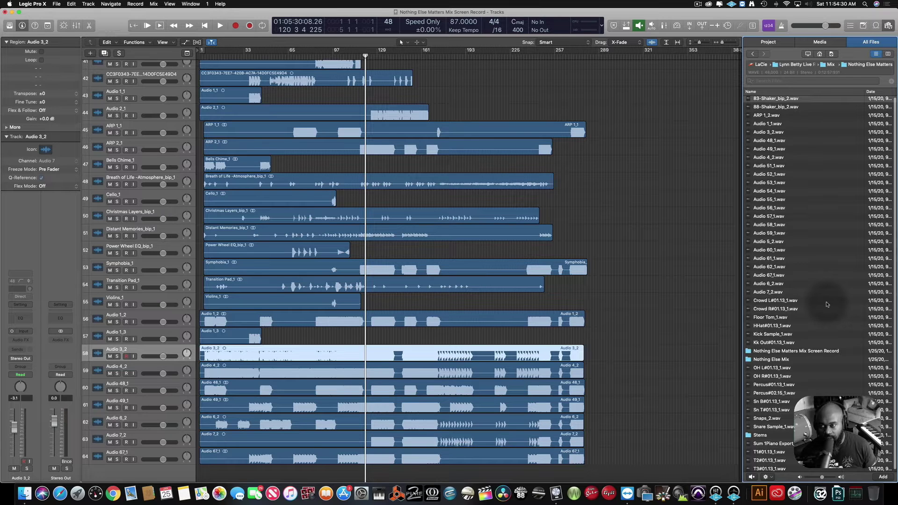
{"action": "scroll", "coordinate": [827, 304], "scroll_direction": "up", "scroll_amount": 1}
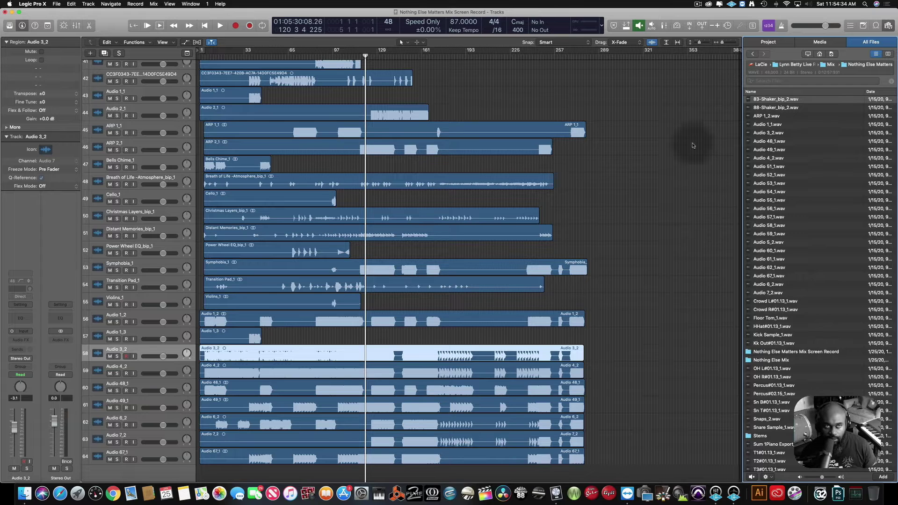
{"action": "left_click", "coordinate": [698, 4]}
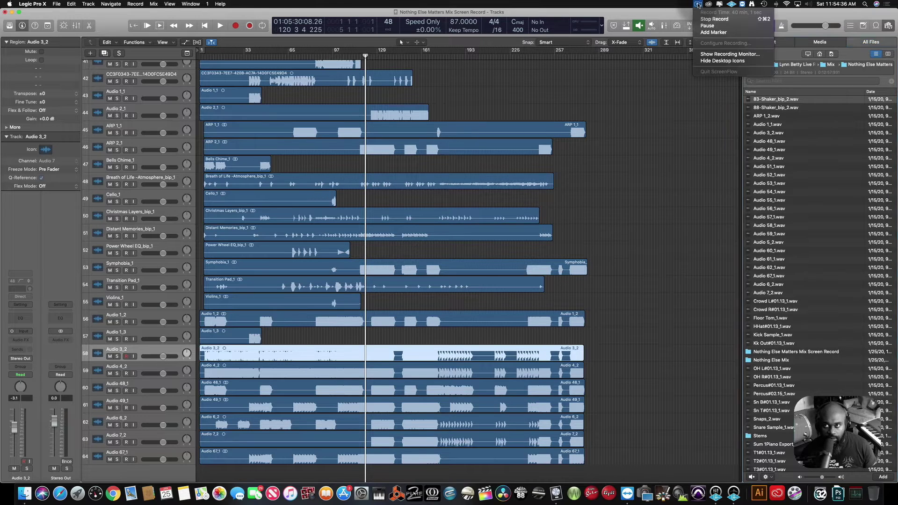
{"action": "left_click", "coordinate": [711, 27]}
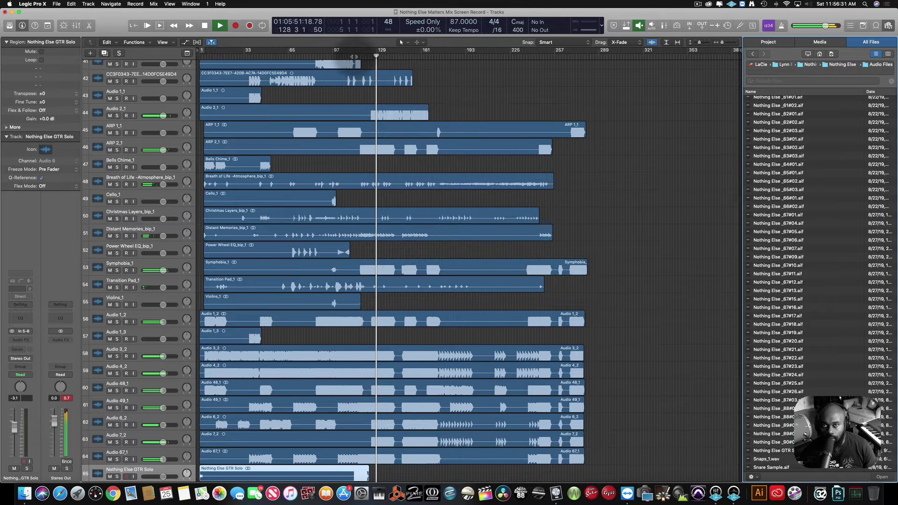
- Replay the mix from about bar 111 and move the Nothing Else GTR Solo region so it starts at bar 4
{"action": "left_click", "coordinate": [352, 54]}
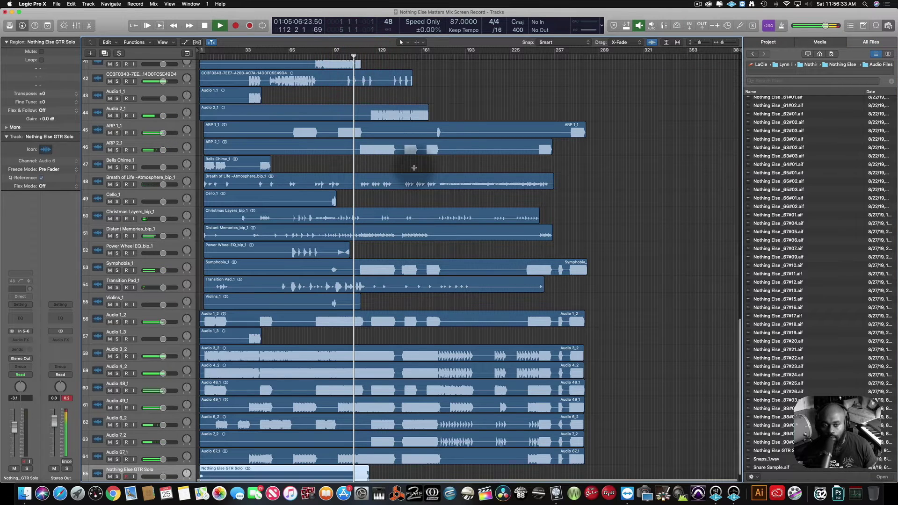
{"action": "scroll", "coordinate": [414, 167], "scroll_direction": "up", "scroll_amount": 10}
{"action": "scroll", "coordinate": [290, 323], "scroll_direction": "down", "scroll_amount": 2}
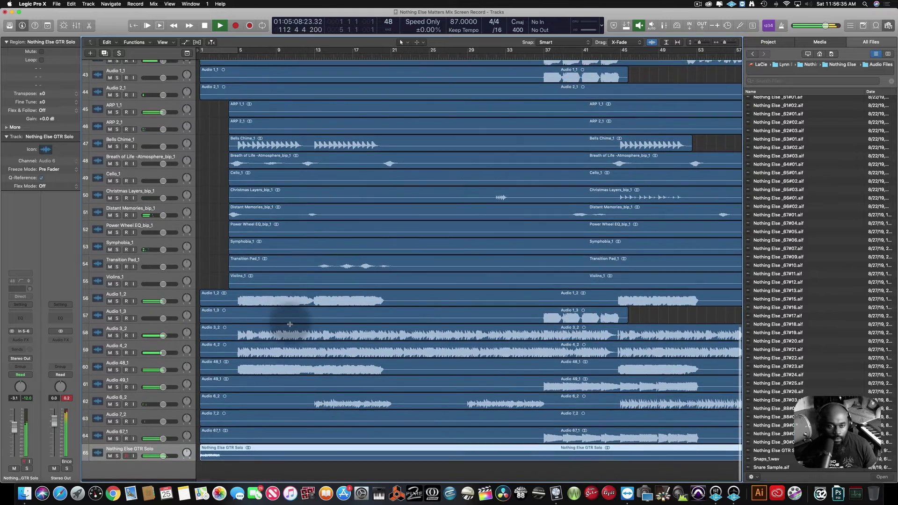
{"action": "left_click_drag", "start_coordinate": [222, 452], "coordinate": [252, 451]}
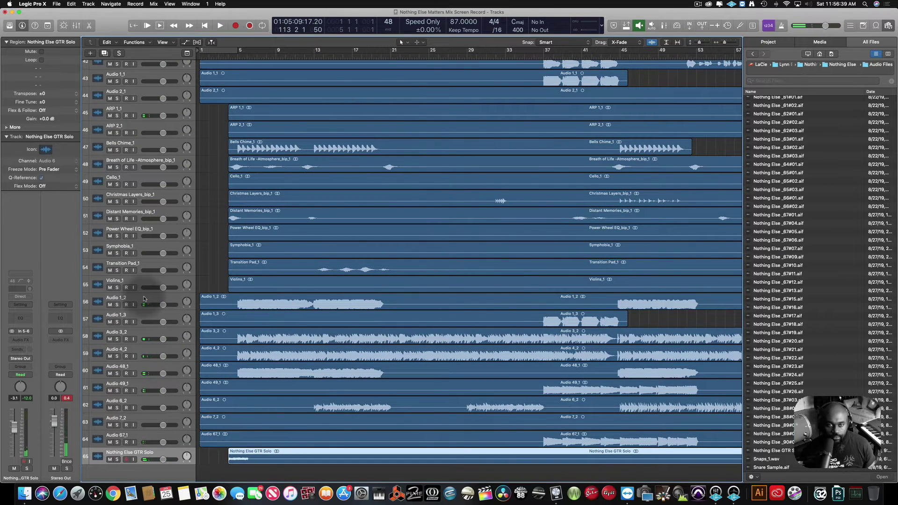
- Solo the tracks from Audio 1_2 through Nothing Else GTR Solo and play them from about bar 41
{"action": "left_click_drag", "start_coordinate": [118, 305], "coordinate": [129, 460]}
{"action": "left_click", "coordinate": [129, 461]}
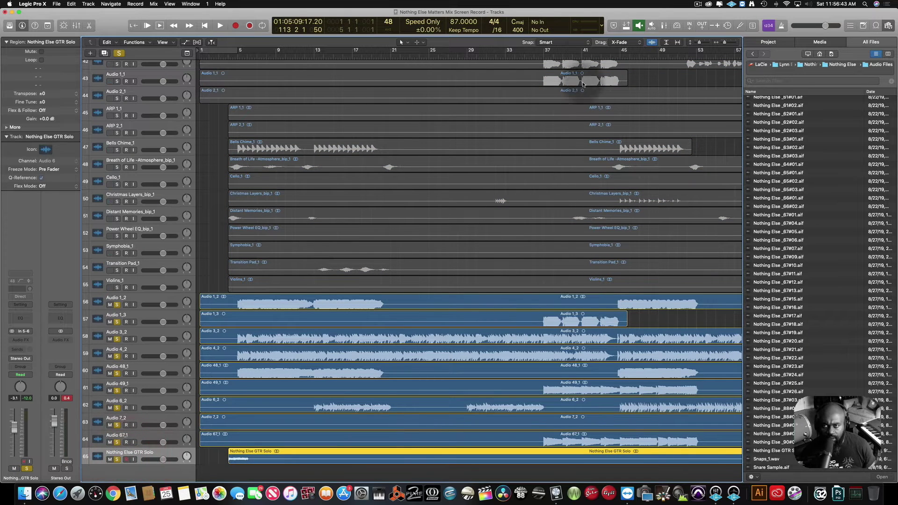
{"action": "key", "text": "space"}
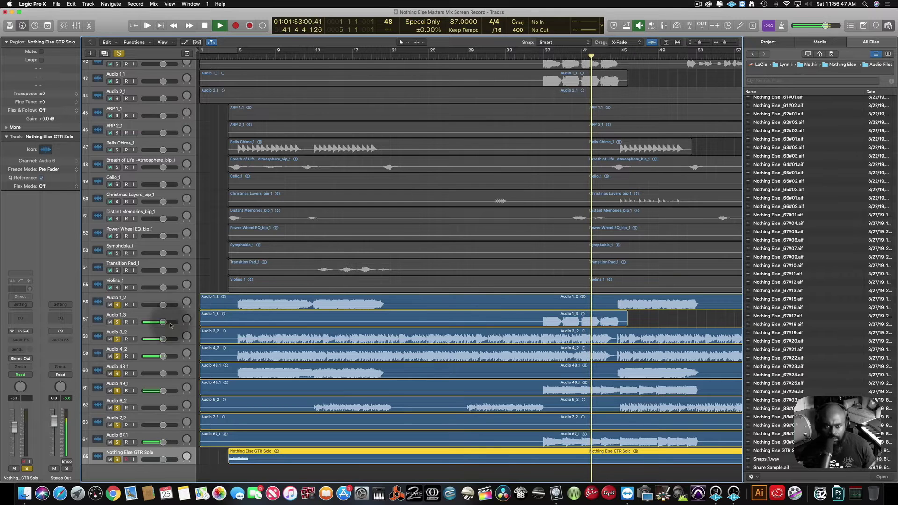
- Delete the duplicate Audio 1_3 region together with its track
{"action": "left_click", "coordinate": [138, 315]}
{"action": "key", "text": "Delete"}
{"action": "key", "text": "Delete"}
{"action": "key", "text": "Delete"}
{"action": "key", "text": "Delete"}
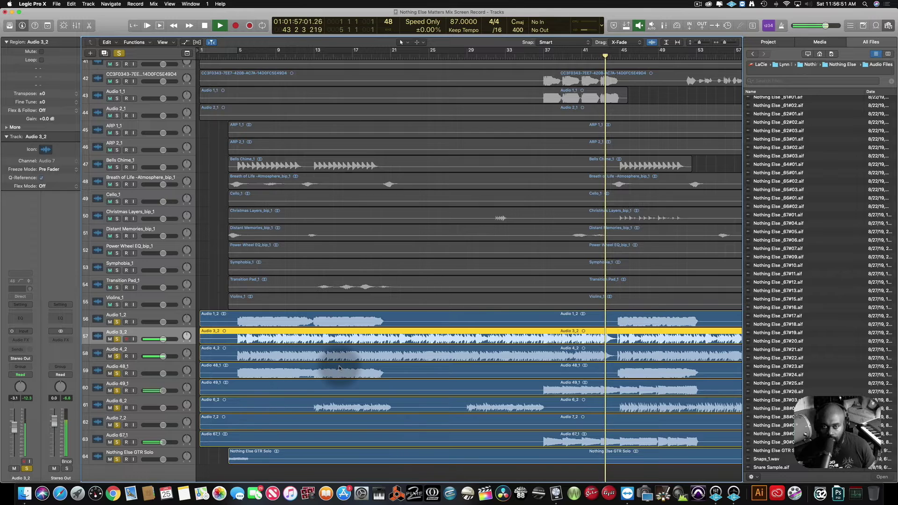
- Go back to the parent Nothing Else Matters folder in the file browser and open its GTRs And Loop folder
{"action": "scroll", "coordinate": [821, 318], "scroll_direction": "up", "scroll_amount": 15}
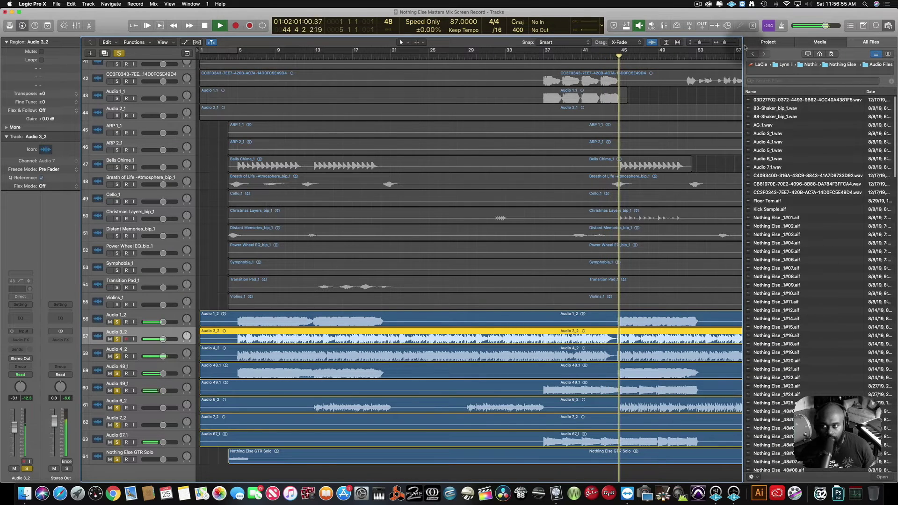
{"action": "left_click", "coordinate": [754, 54]}
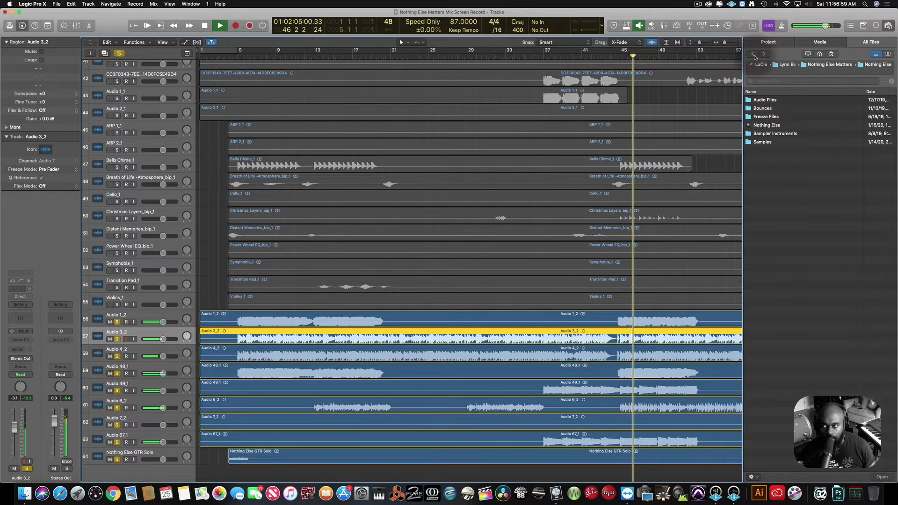
{"action": "left_click", "coordinate": [755, 54]}
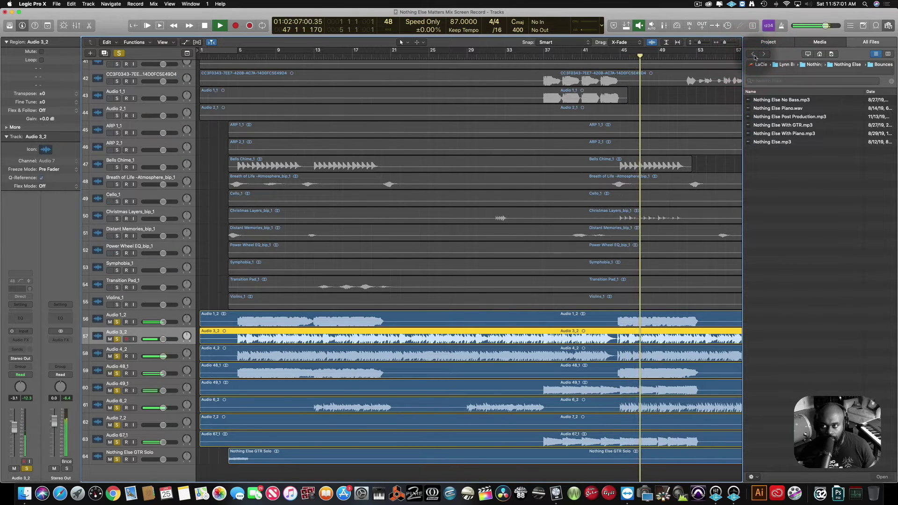
{"action": "left_click", "coordinate": [755, 54]}
{"action": "left_click", "coordinate": [754, 54]}
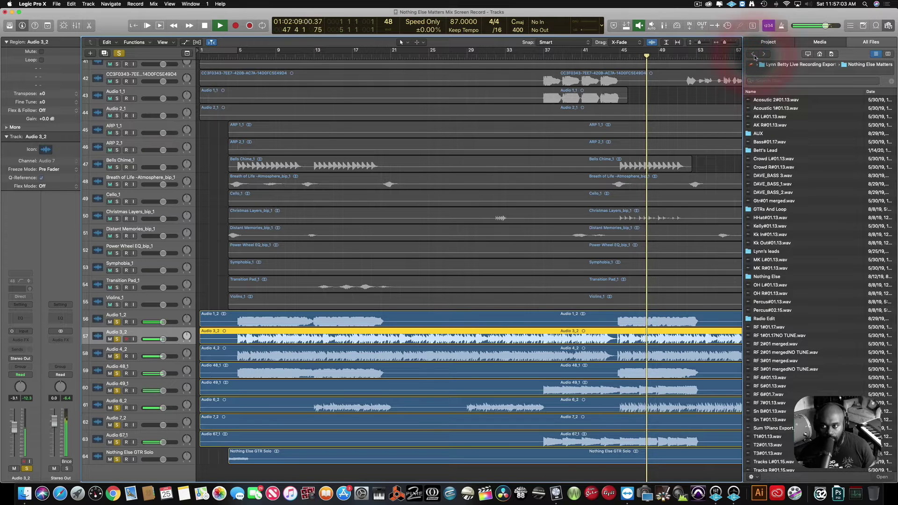
{"action": "double_click", "coordinate": [792, 210]}
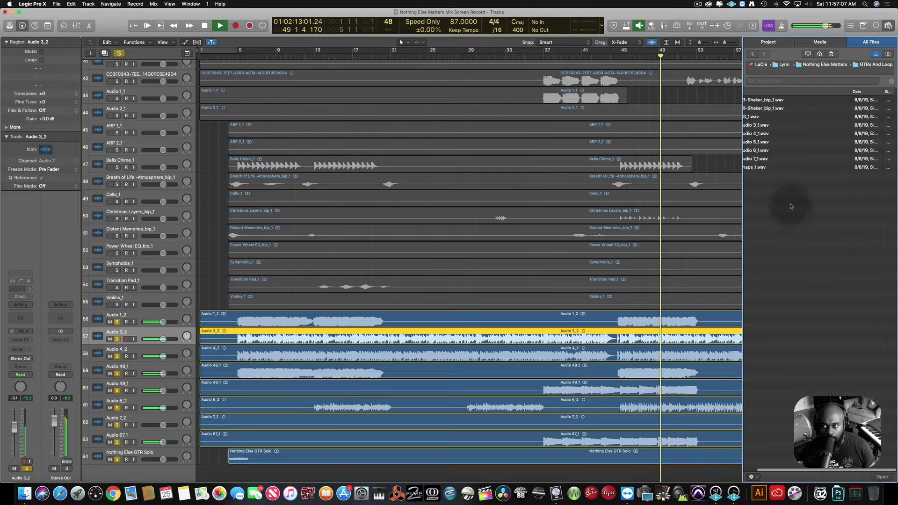
- Preview the files Audio 3_1 through Audio 7_1 and Snaps_1 in the GTRs And Loop folder
{"action": "left_click", "coordinate": [769, 126]}
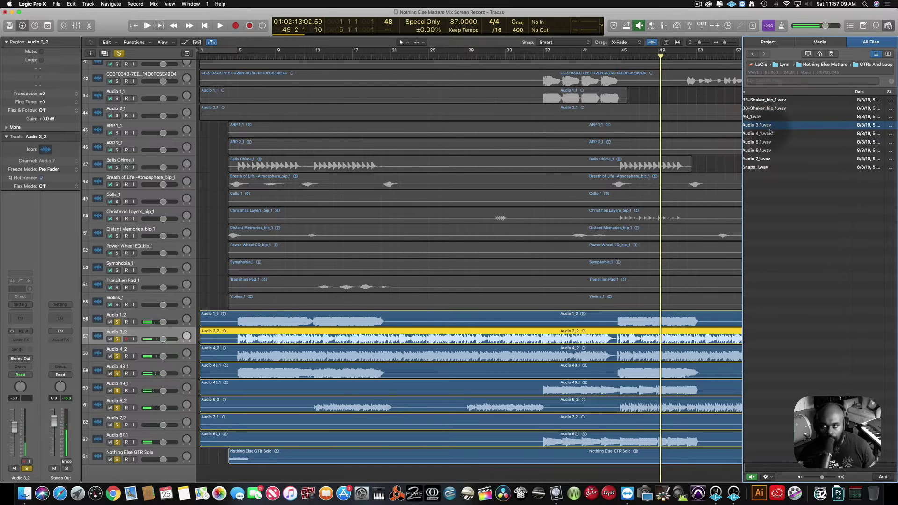
{"action": "left_click", "coordinate": [770, 134]}
{"action": "left_click", "coordinate": [772, 143]}
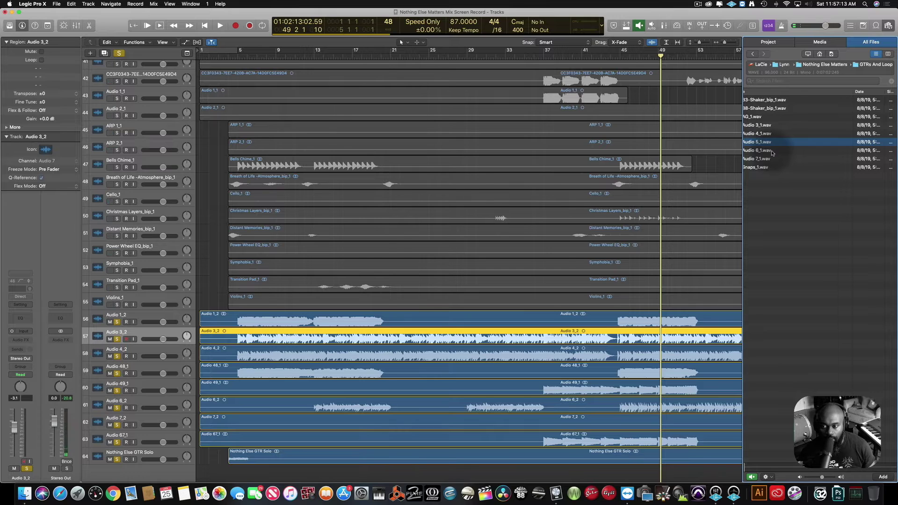
{"action": "left_click", "coordinate": [772, 151]}
{"action": "left_click", "coordinate": [771, 160]}
{"action": "left_click", "coordinate": [768, 168]}
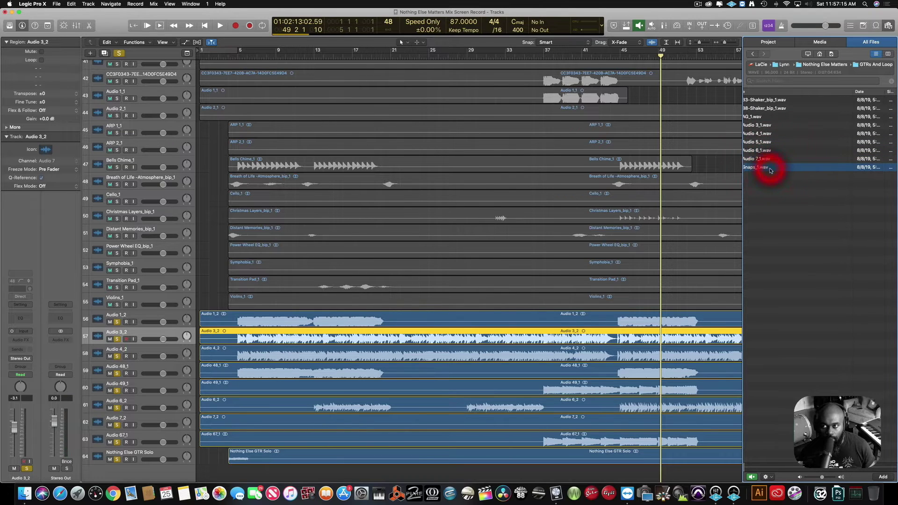
- Play the soloed tracks from about bar 41 while looking through the whole track list for where they belong
{"action": "key", "text": "space"}
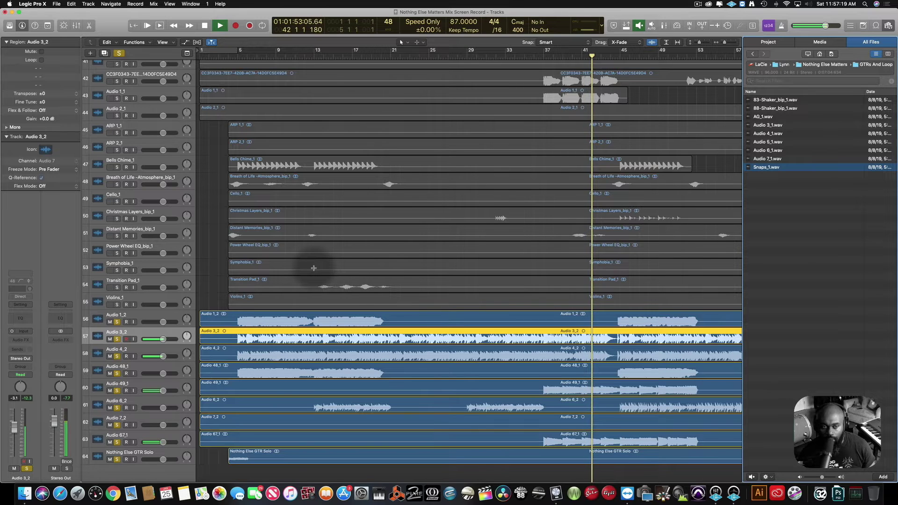
{"action": "scroll", "coordinate": [313, 268], "scroll_direction": "up", "scroll_amount": 5}
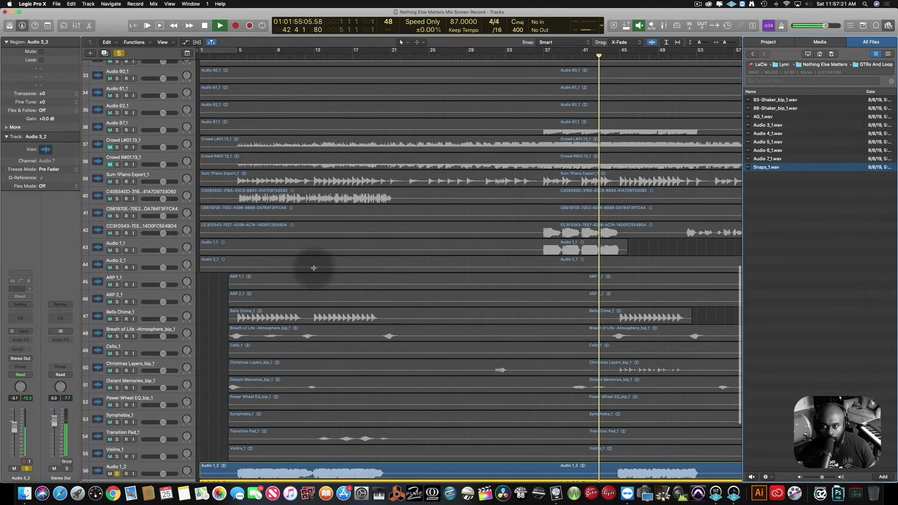
{"action": "scroll", "coordinate": [314, 268], "scroll_direction": "up", "scroll_amount": 4}
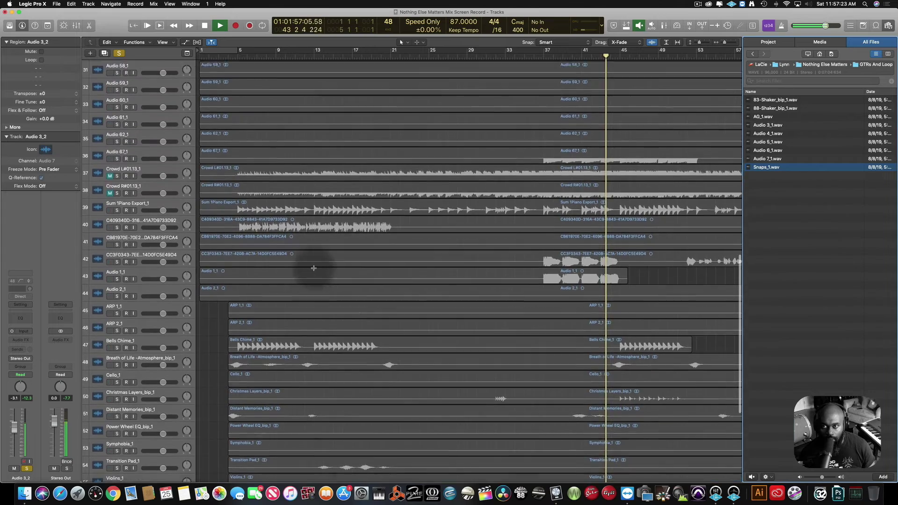
{"action": "scroll", "coordinate": [314, 268], "scroll_direction": "down", "scroll_amount": 9}
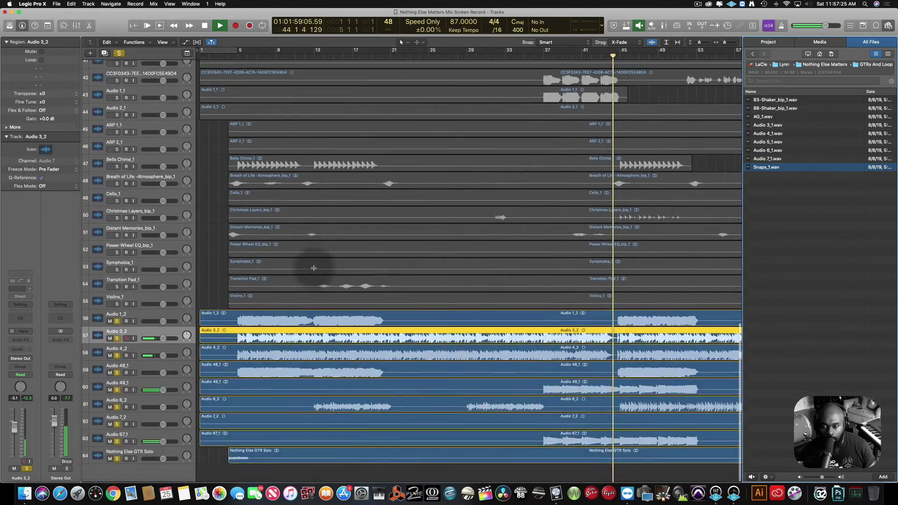
{"action": "scroll", "coordinate": [313, 268], "scroll_direction": "down", "scroll_amount": 5}
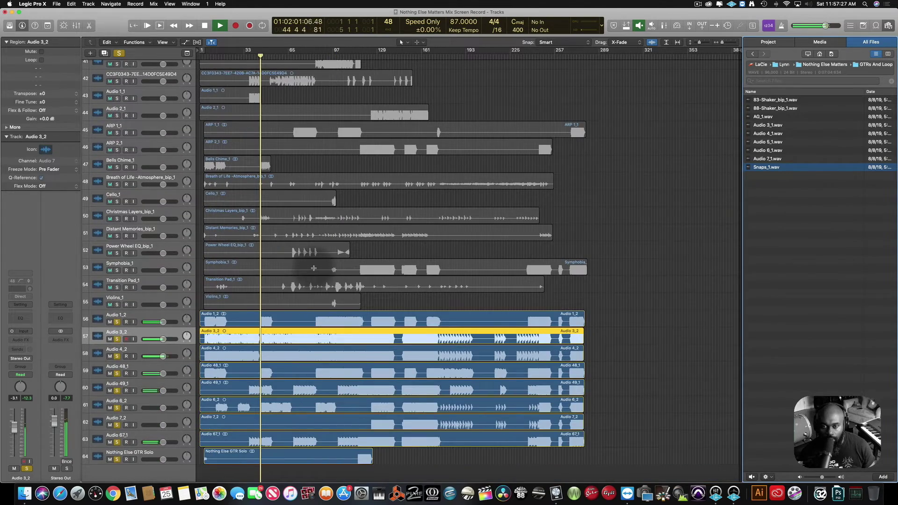
{"action": "scroll", "coordinate": [313, 268], "scroll_direction": "up", "scroll_amount": 4}
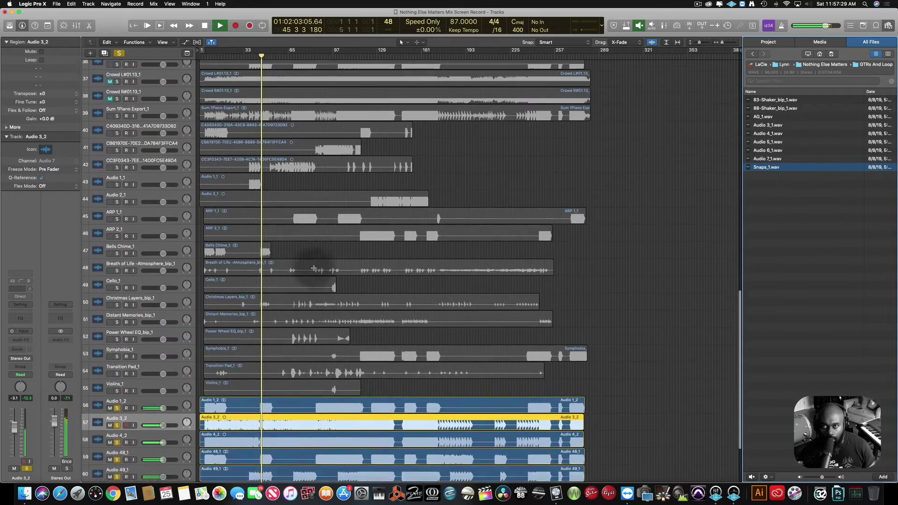
{"action": "scroll", "coordinate": [314, 268], "scroll_direction": "up", "scroll_amount": 6}
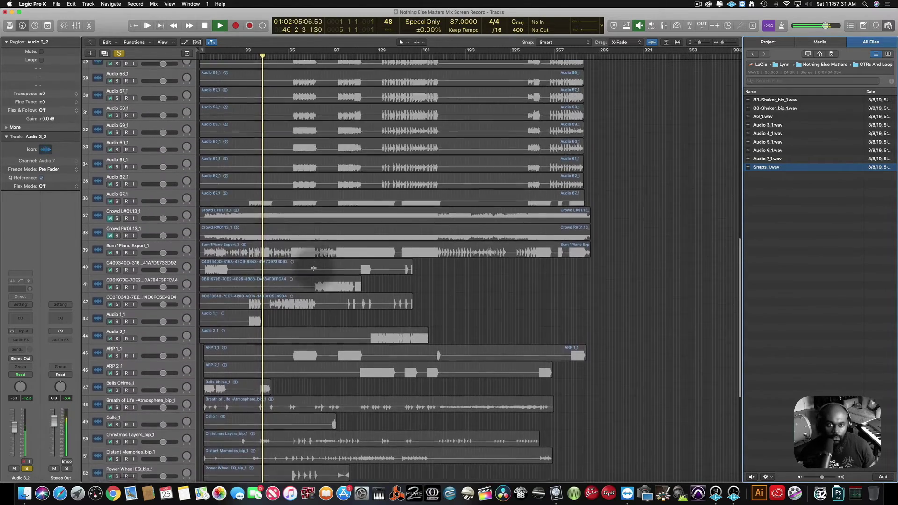
{"action": "scroll", "coordinate": [313, 268], "scroll_direction": "up", "scroll_amount": 12}
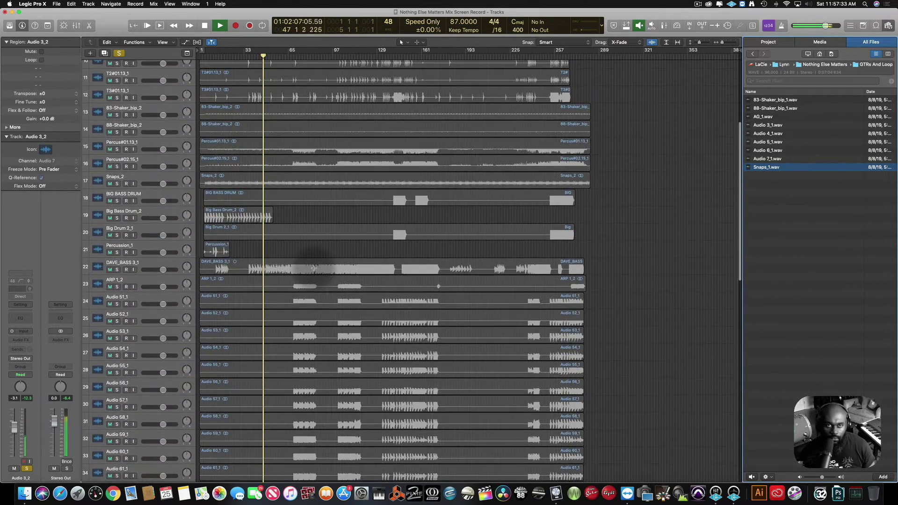
{"action": "scroll", "coordinate": [314, 268], "scroll_direction": "up", "scroll_amount": 2}
{"action": "scroll", "coordinate": [314, 268], "scroll_direction": "down", "scroll_amount": 1}
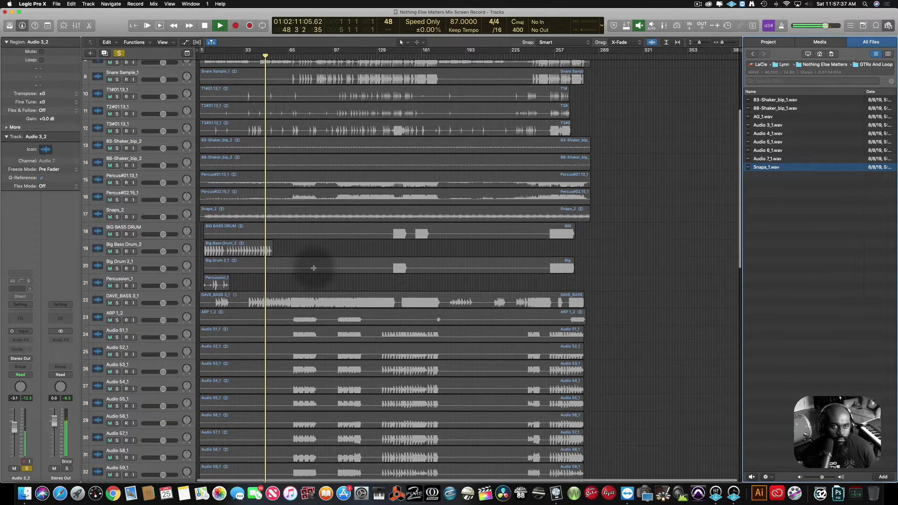
{"action": "scroll", "coordinate": [313, 269], "scroll_direction": "down", "scroll_amount": 3}
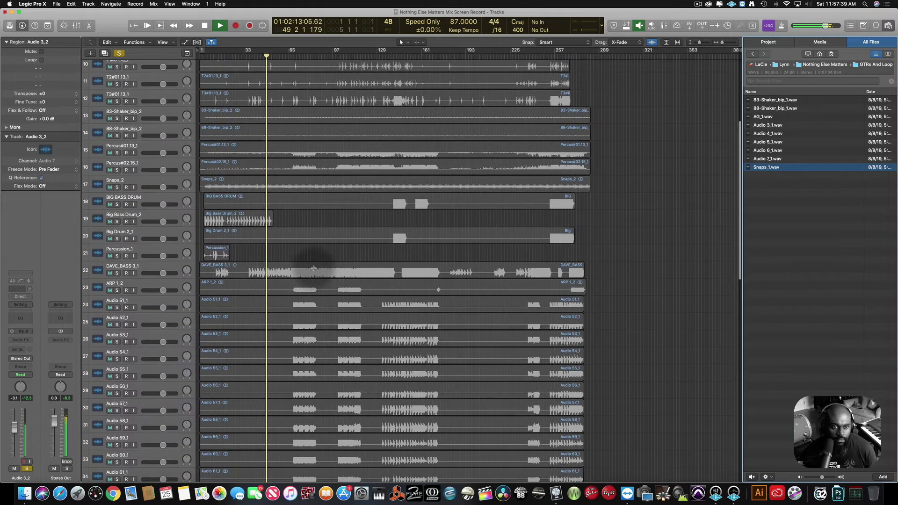
{"action": "scroll", "coordinate": [313, 268], "scroll_direction": "down", "scroll_amount": 20}
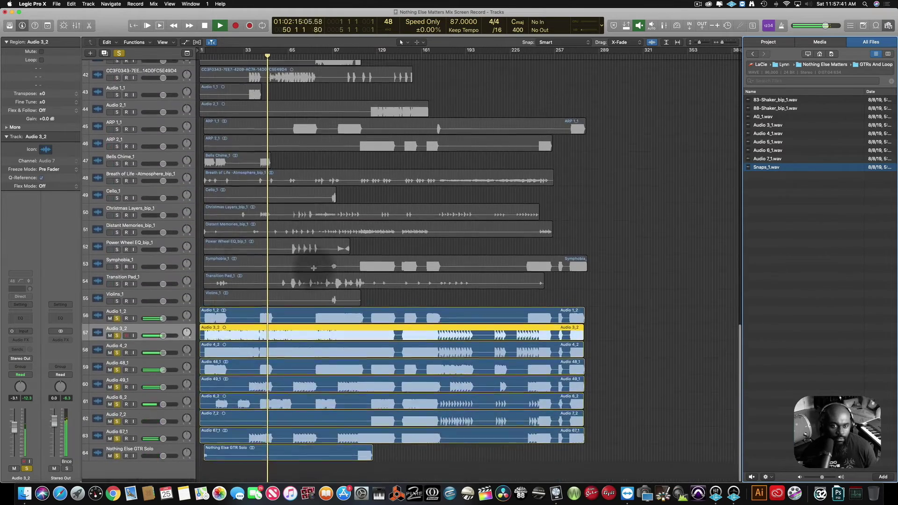
- Move the nine tracks from Audio 1_2 through Nothing Else GTR Solo to directly below the DAVE_BASS 3_1 track
{"action": "left_click", "coordinate": [146, 318]}
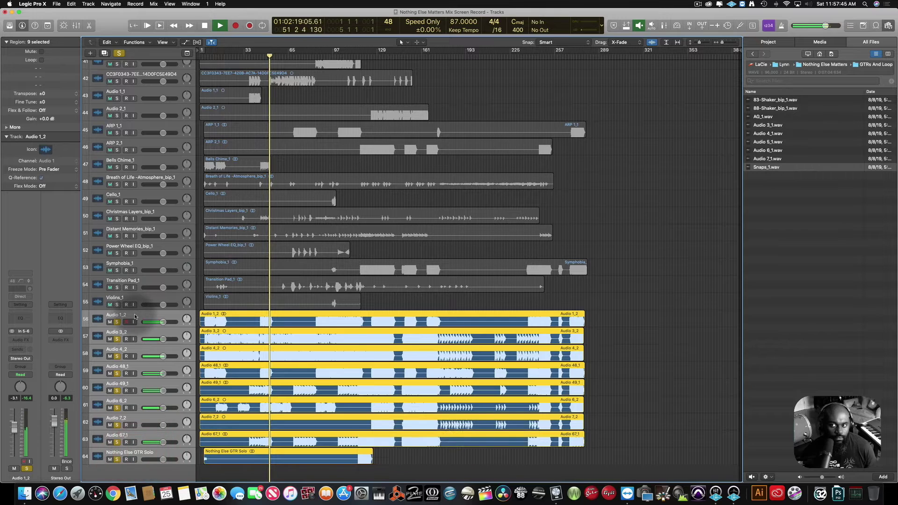
{"action": "scroll", "coordinate": [132, 133], "scroll_direction": "up", "scroll_amount": 10}
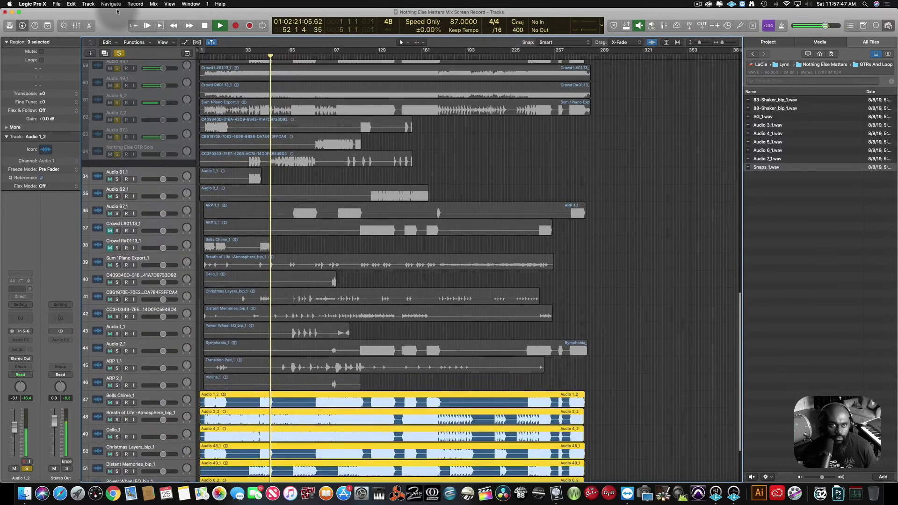
{"action": "scroll", "coordinate": [117, 10], "scroll_direction": "up", "scroll_amount": 12}
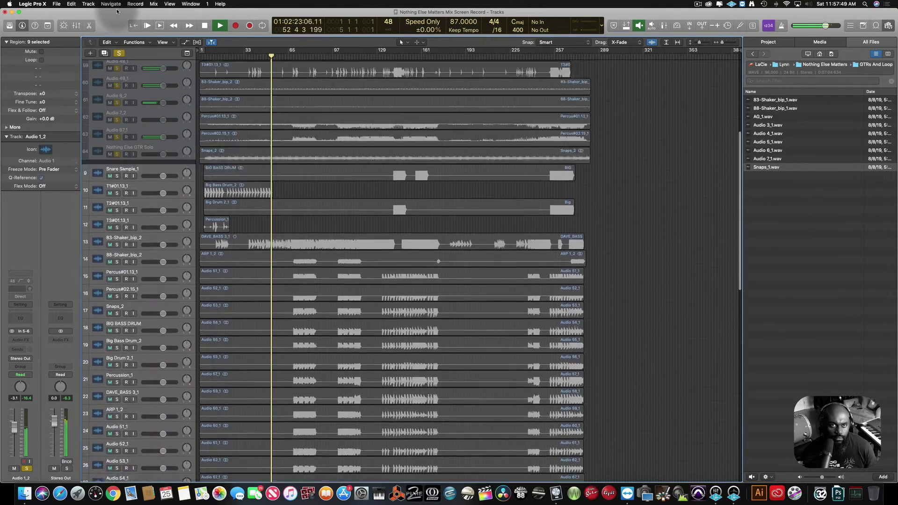
{"action": "left_click_drag", "start_coordinate": [117, 10], "coordinate": [103, 267]}
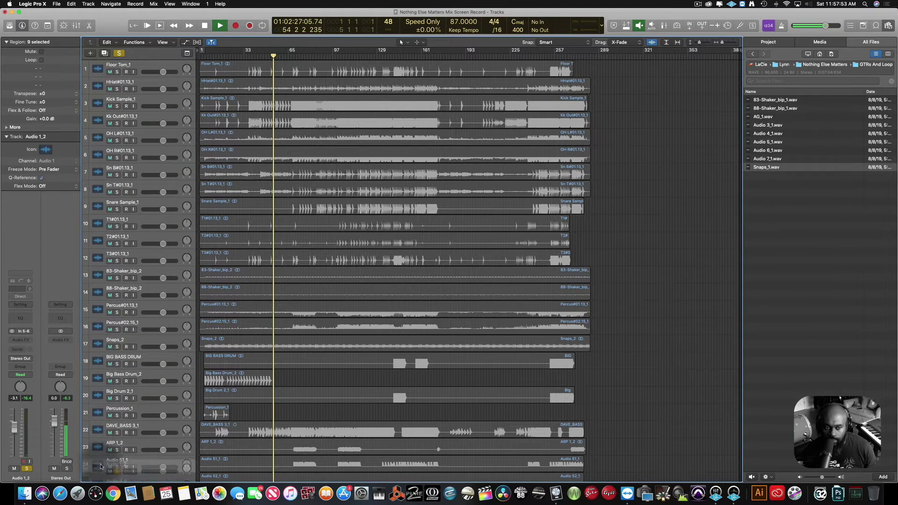
{"action": "left_click_drag", "start_coordinate": [103, 444], "coordinate": [103, 445]}
{"action": "scroll", "coordinate": [103, 444], "scroll_direction": "down", "scroll_amount": 15}
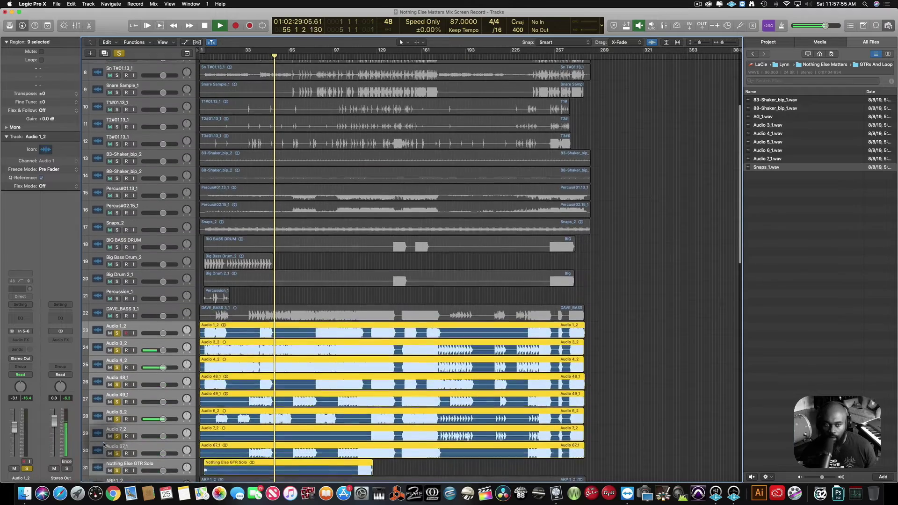
- Move the ARP 1_1 through Violins_1 tracks and Sum 1Piano Export_1, together with ARP 1_2, directly below the Nothing Else GTR Solo track
{"action": "scroll", "coordinate": [104, 443], "scroll_direction": "down", "scroll_amount": 6}
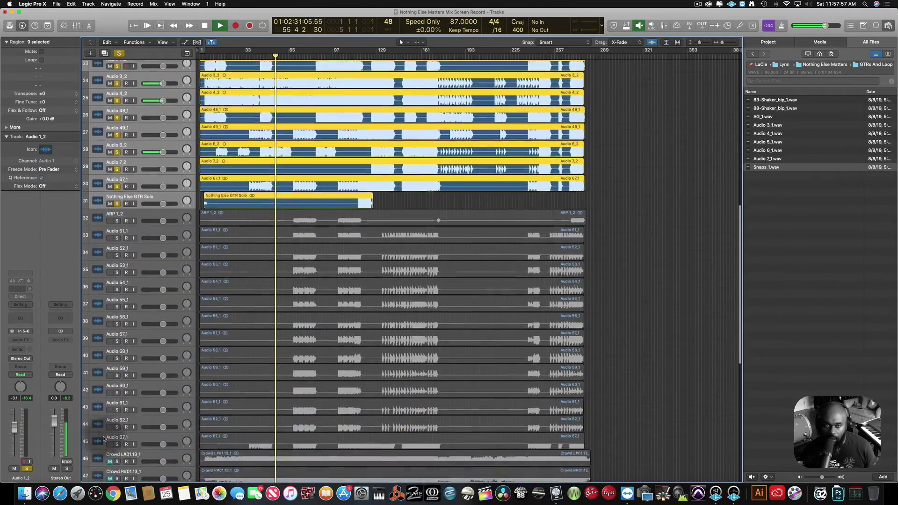
{"action": "scroll", "coordinate": [104, 439], "scroll_direction": "down", "scroll_amount": 10}
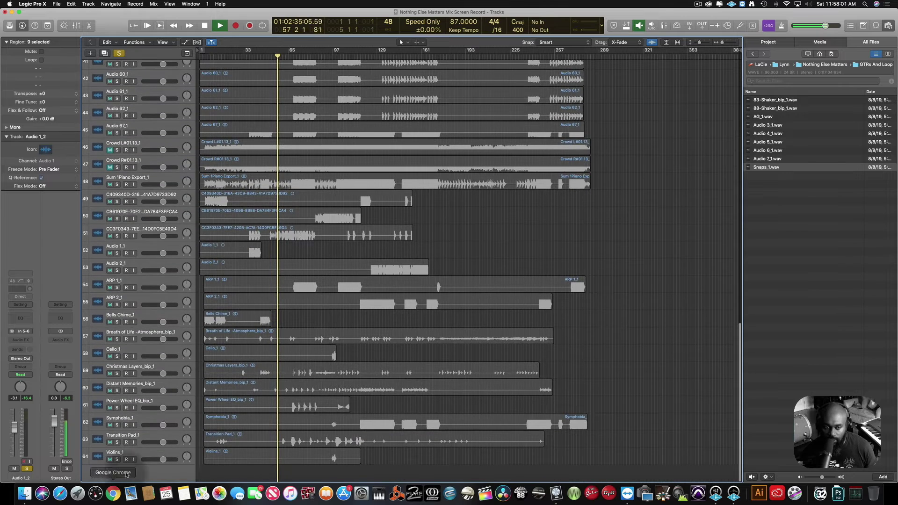
{"action": "left_click", "coordinate": [139, 456]}
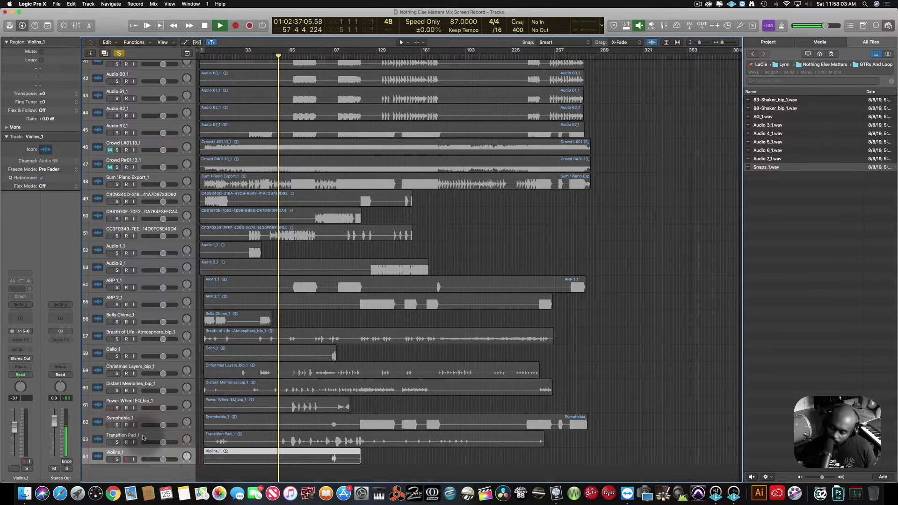
{"action": "key", "text": "shift"}
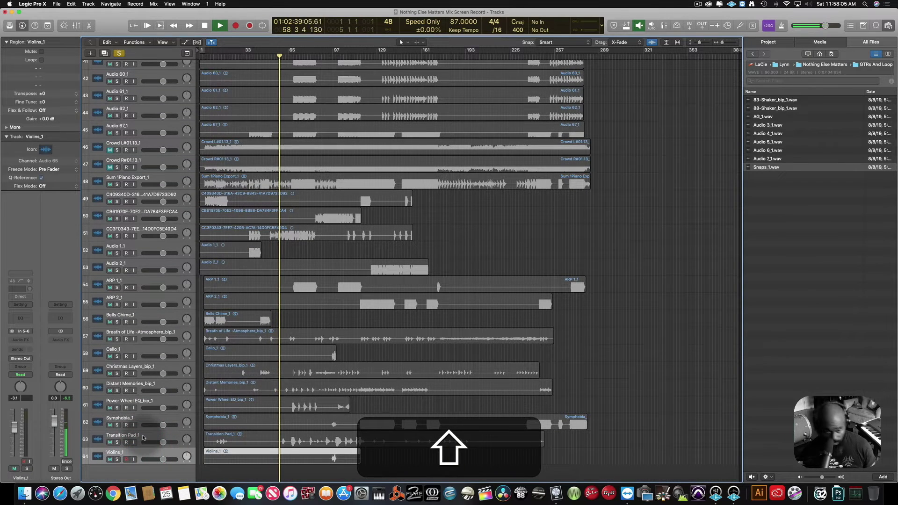
{"action": "left_click", "coordinate": [142, 438], "text": "shift"}
{"action": "left_click", "coordinate": [143, 418], "text": "shift"}
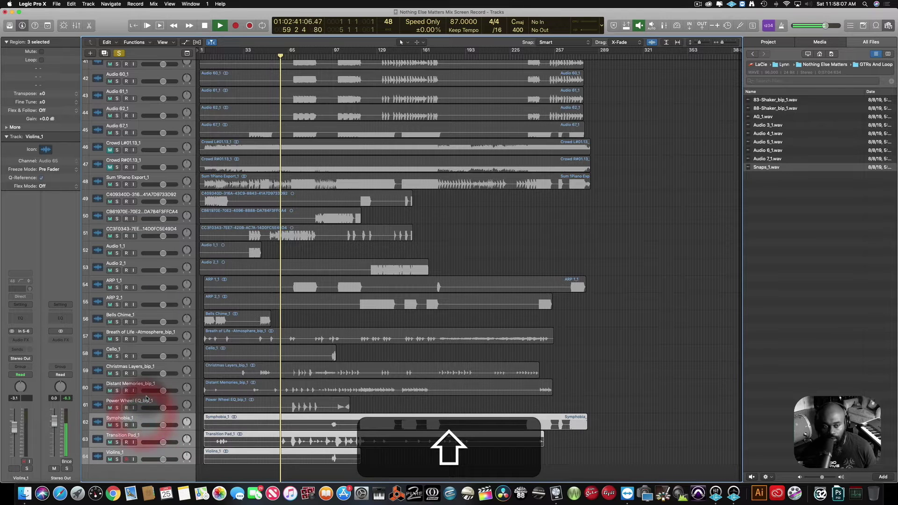
{"action": "left_click", "coordinate": [145, 401], "text": "shift"}
{"action": "left_click", "coordinate": [146, 386], "text": "shift"}
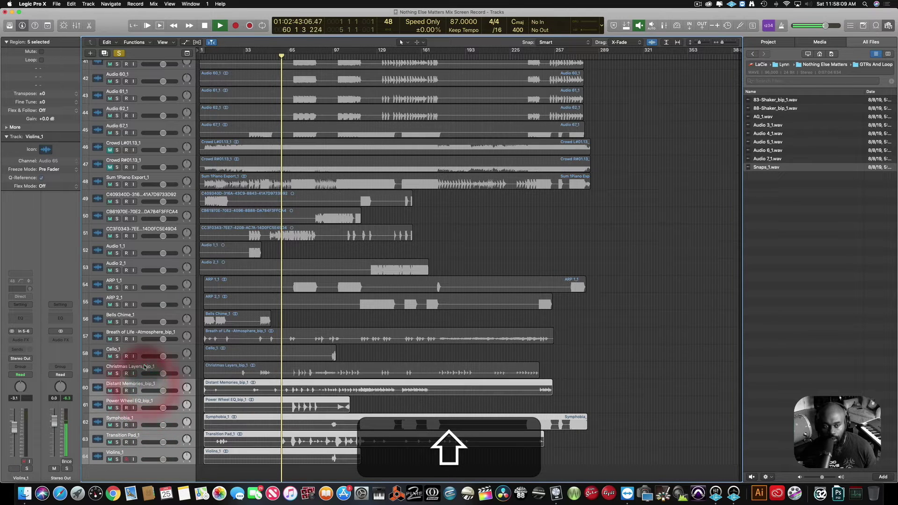
{"action": "left_click", "coordinate": [144, 367], "text": "shift"}
{"action": "left_click", "coordinate": [145, 350], "text": "shift"}
{"action": "left_click", "coordinate": [143, 334], "text": "shift"}
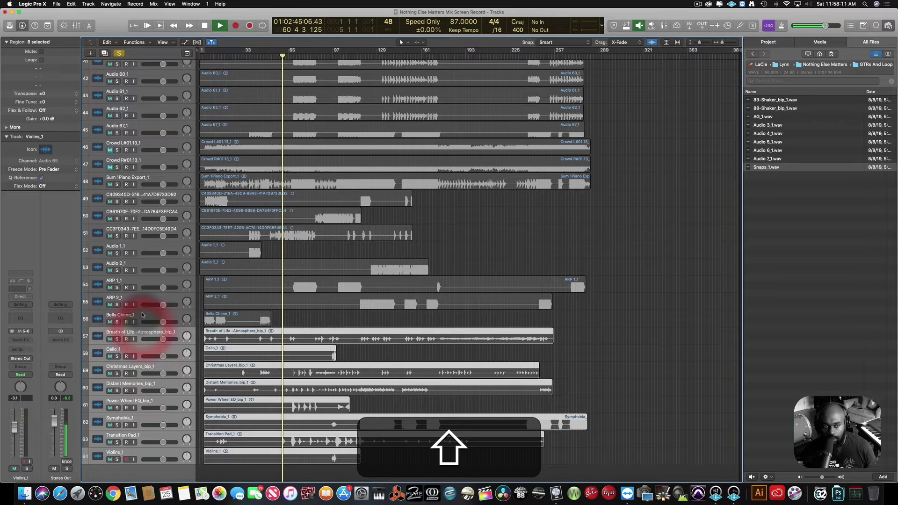
{"action": "left_click", "coordinate": [143, 315], "text": "shift"}
{"action": "left_click", "coordinate": [141, 299], "text": "shift"}
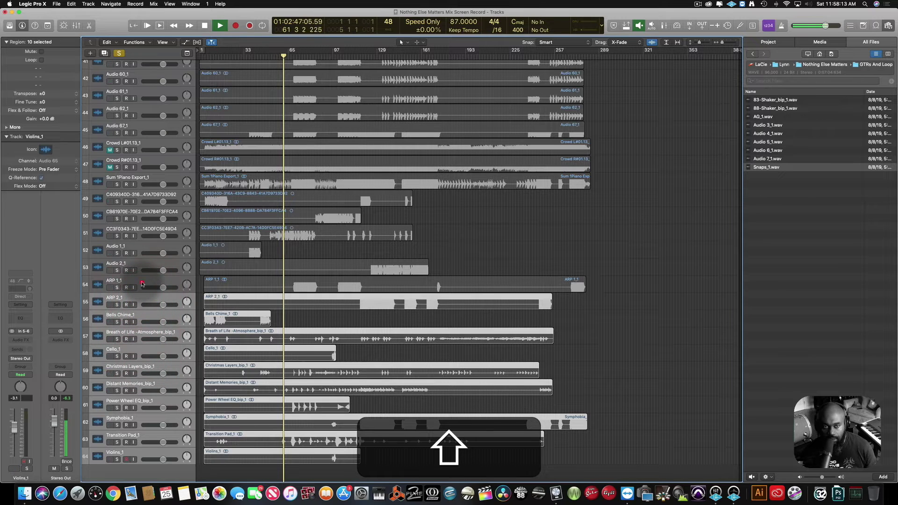
{"action": "left_click", "coordinate": [142, 283], "text": "shift"}
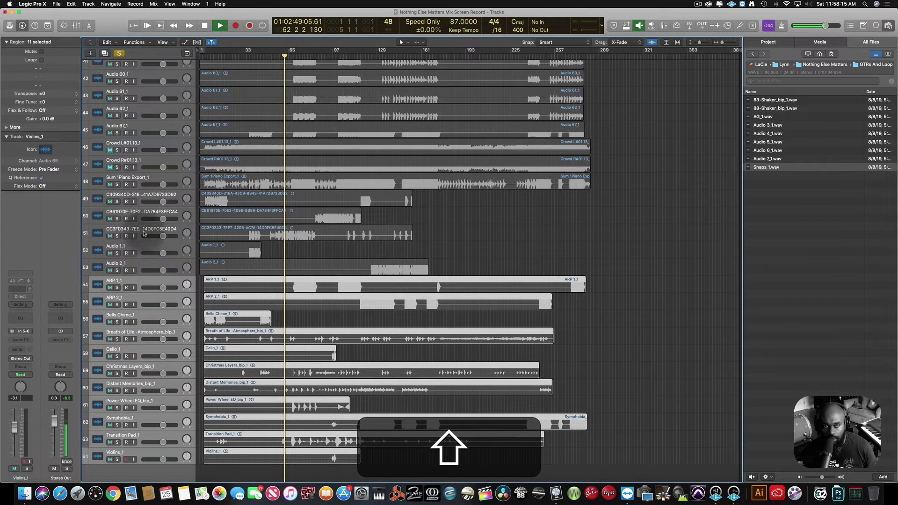
{"action": "left_click", "coordinate": [145, 178], "text": "shift+super"}
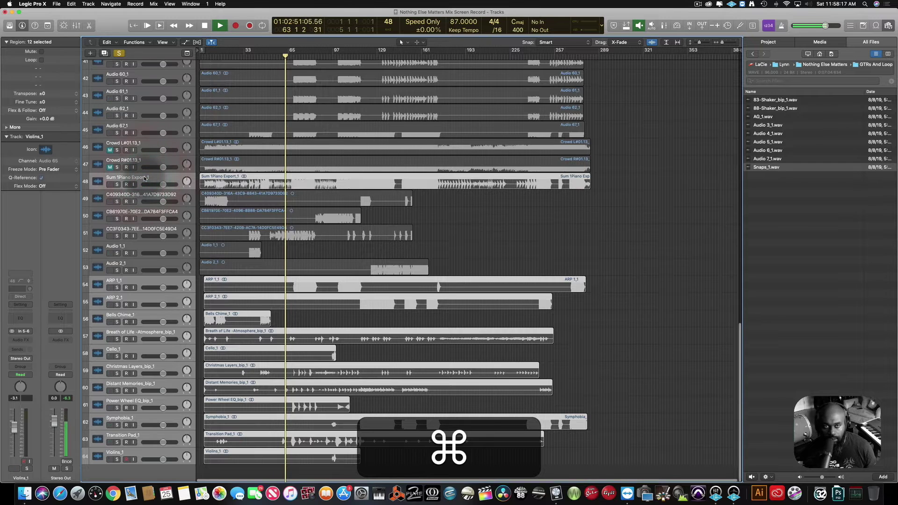
{"action": "scroll", "coordinate": [144, 177], "scroll_direction": "up", "scroll_amount": 3}
{"action": "scroll", "coordinate": [145, 177], "scroll_direction": "up", "scroll_amount": 1}
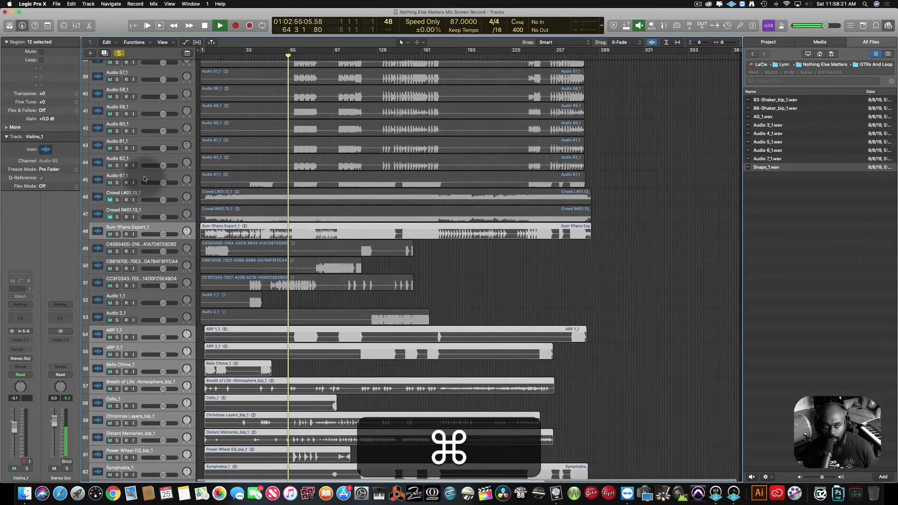
{"action": "scroll", "coordinate": [142, 178], "scroll_direction": "up", "scroll_amount": 4}
{"action": "scroll", "coordinate": [139, 180], "scroll_direction": "up", "scroll_amount": 8}
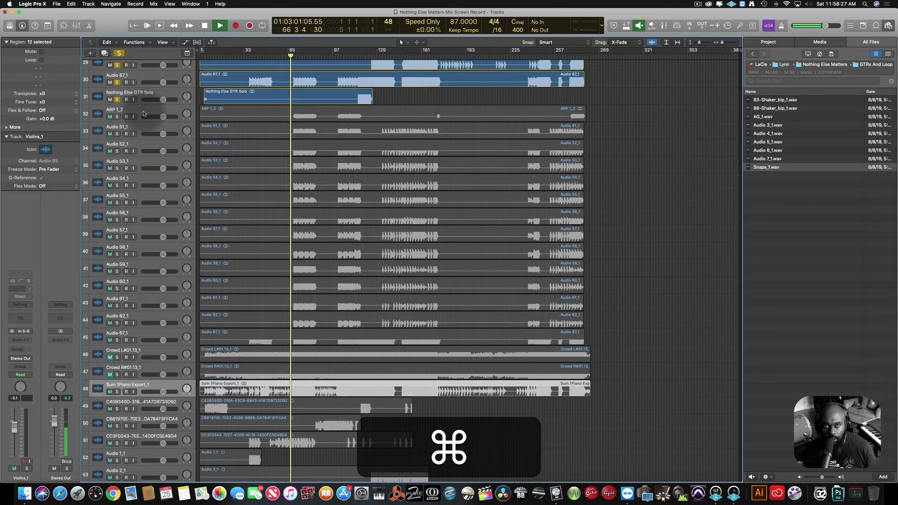
{"action": "left_click", "coordinate": [144, 112], "text": "super"}
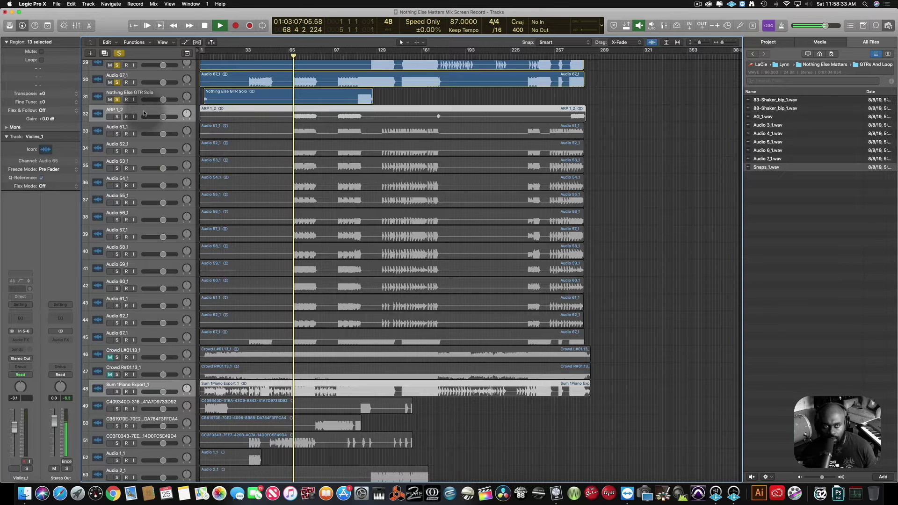
{"action": "left_click", "coordinate": [144, 113], "text": "super"}
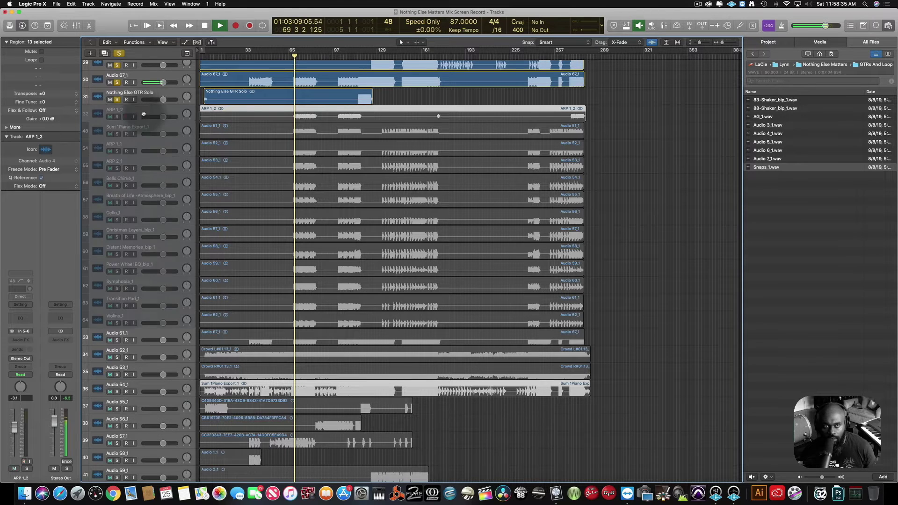
{"action": "mouse_move", "coordinate": [143, 114]}
{"action": "left_mouse_down"}
{"action": "mouse_move", "coordinate": [145, 136]}
{"action": "mouse_move", "coordinate": [140, 105]}
{"action": "left_mouse_up"}
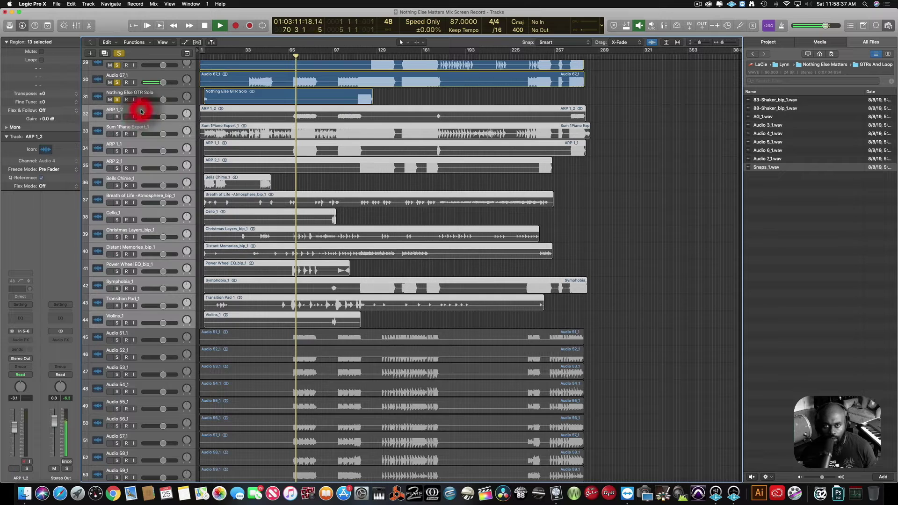
- Audition the thirteen regrouped piano, arp, pad and string tracks soloed together, switching their solo off again
{"action": "left_click", "coordinate": [117, 117]}
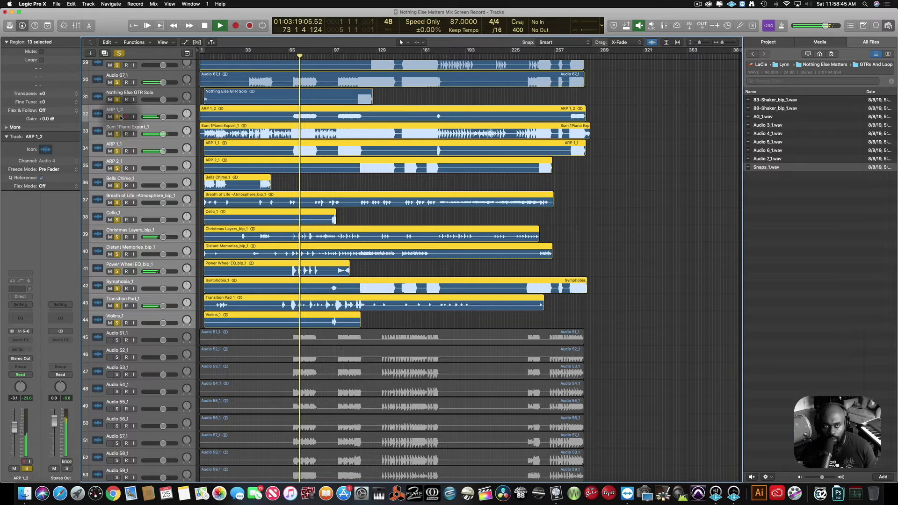
{"action": "left_click", "coordinate": [121, 117]}
- Clear all active solos and solo the Audio 67_1 track directly below Audio 62_1
{"action": "scroll", "coordinate": [117, 119], "scroll_direction": "down", "scroll_amount": 5}
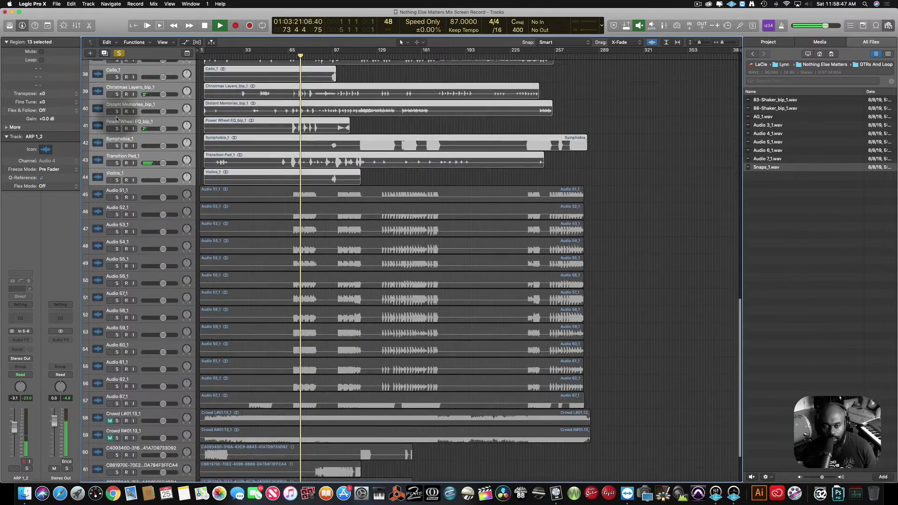
{"action": "scroll", "coordinate": [117, 119], "scroll_direction": "down", "scroll_amount": 3}
{"action": "left_click", "coordinate": [139, 336]}
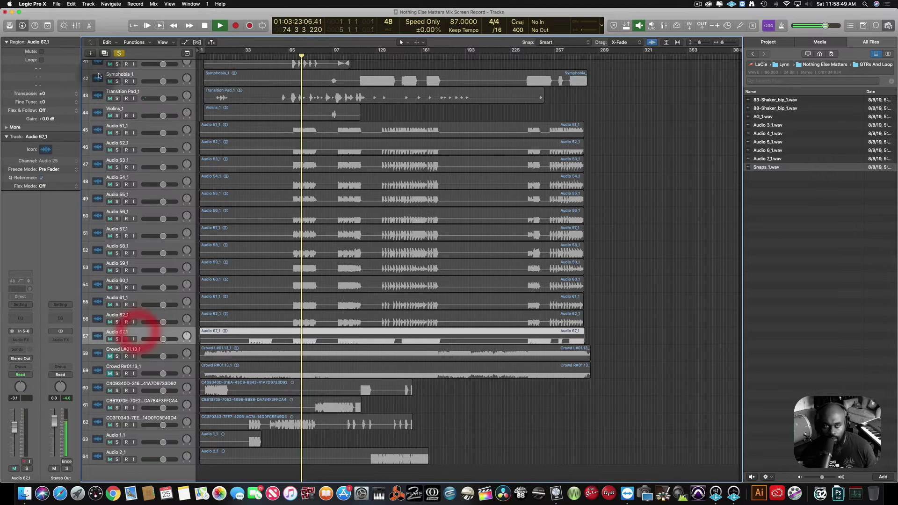
{"action": "left_click", "coordinate": [119, 53]}
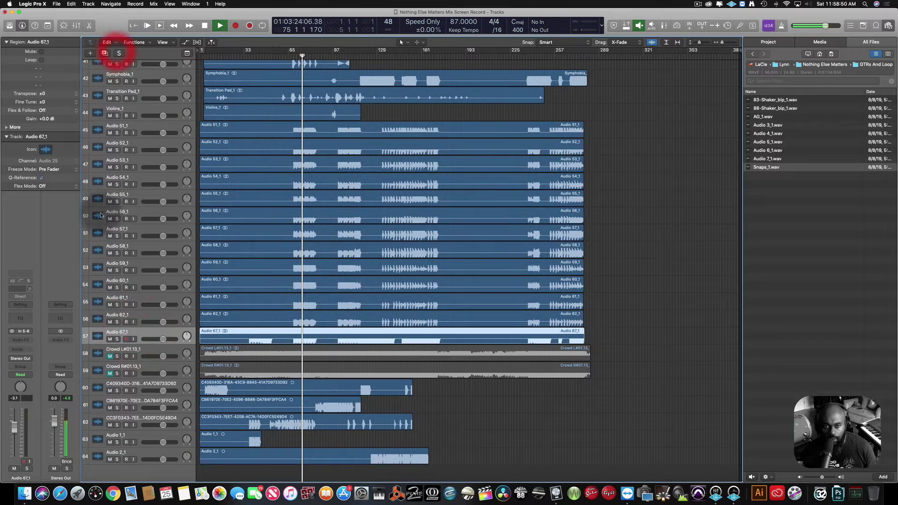
{"action": "left_click", "coordinate": [117, 339]}
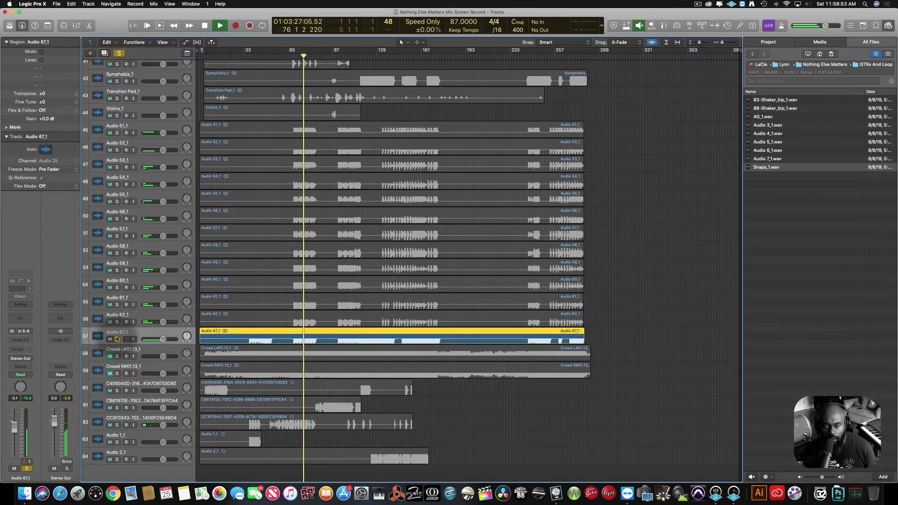
- Find the other Audio 67_1 track among the guitars below Audio 7_2 and solo it to compare the two
{"action": "scroll", "coordinate": [322, 244], "scroll_direction": "up", "scroll_amount": 10}
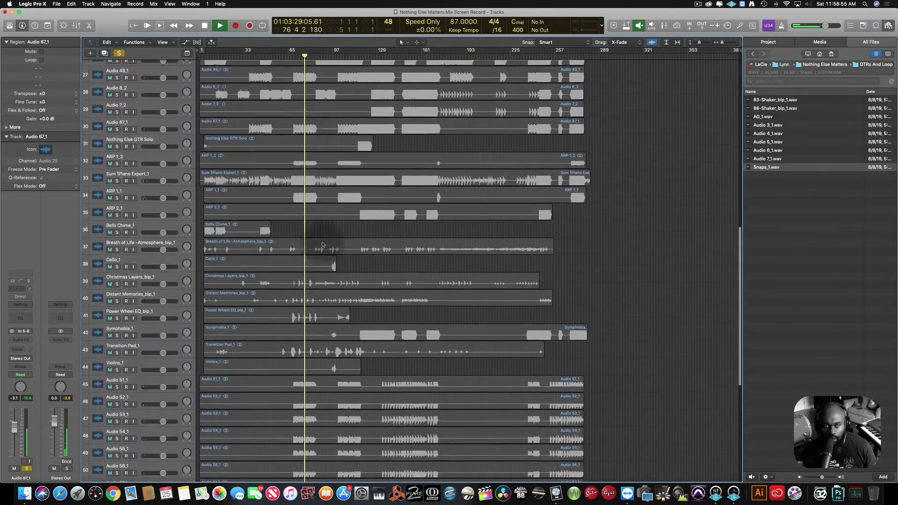
{"action": "scroll", "coordinate": [322, 244], "scroll_direction": "down", "scroll_amount": 10}
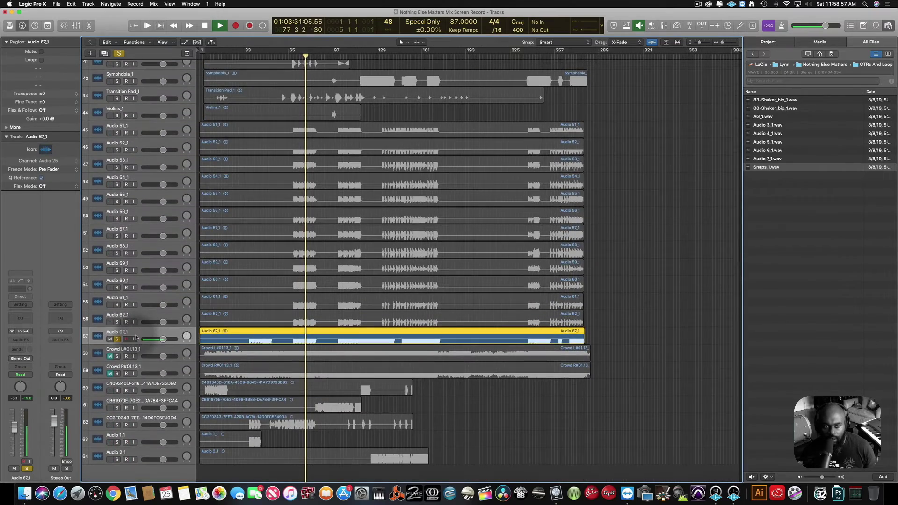
{"action": "scroll", "coordinate": [136, 338], "scroll_direction": "up", "scroll_amount": 15}
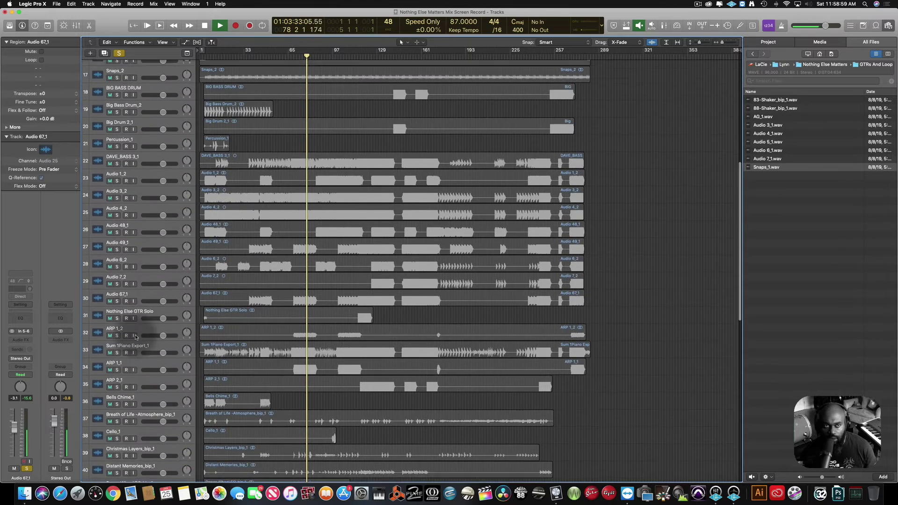
{"action": "scroll", "coordinate": [135, 338], "scroll_direction": "up", "scroll_amount": 5}
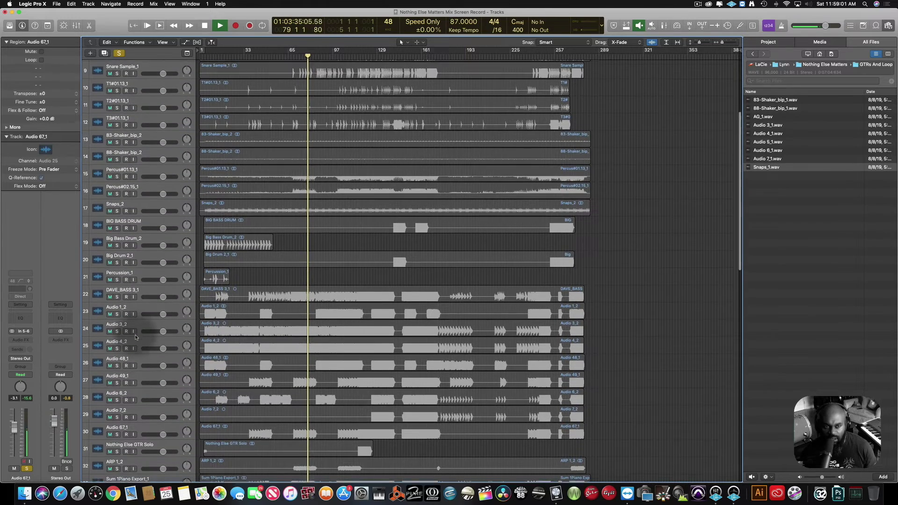
{"action": "scroll", "coordinate": [136, 337], "scroll_direction": "down", "scroll_amount": 3}
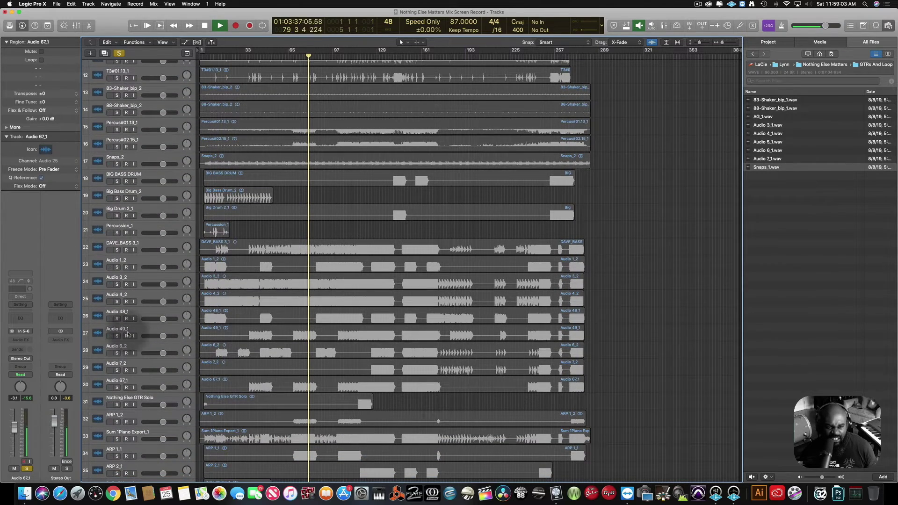
{"action": "scroll", "coordinate": [129, 349], "scroll_direction": "down", "scroll_amount": 3}
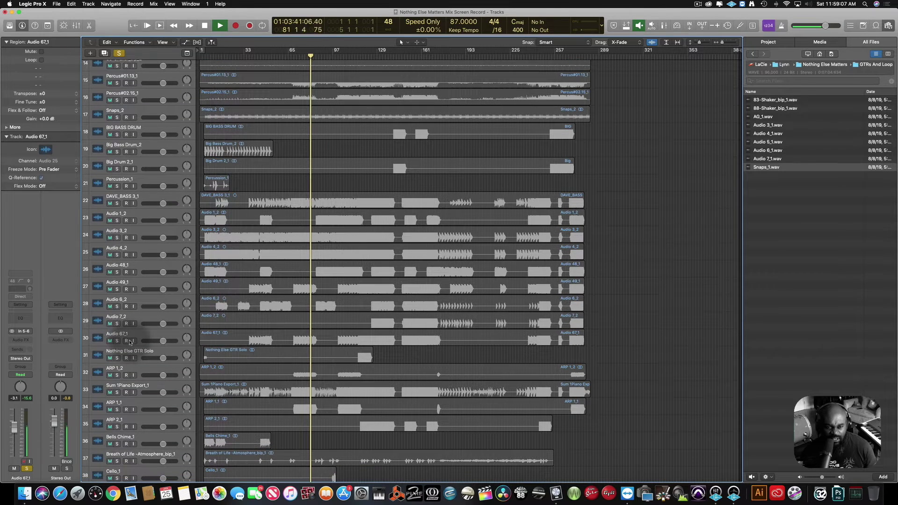
{"action": "left_click", "coordinate": [116, 341]}
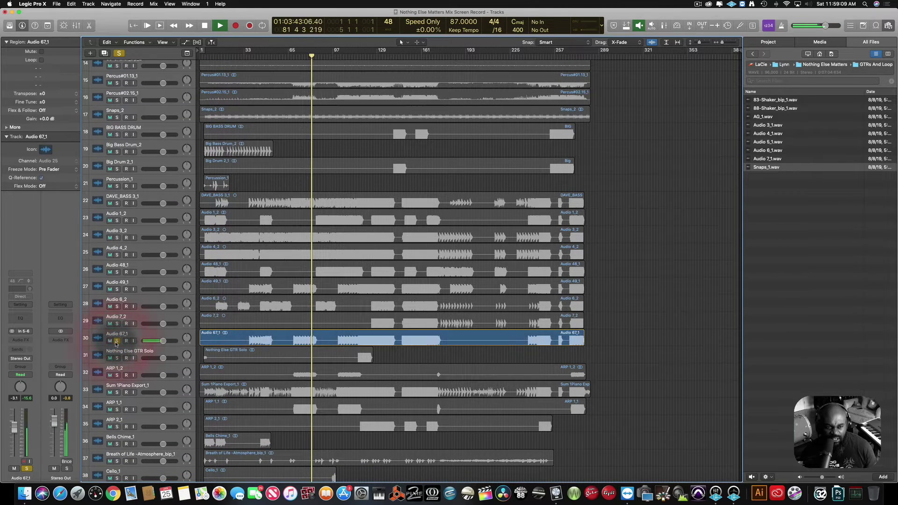
- Delete the duplicate Audio 67_1 track directly below Audio 62_1
{"action": "left_click_drag", "start_coordinate": [116, 344], "coordinate": [149, 385]}
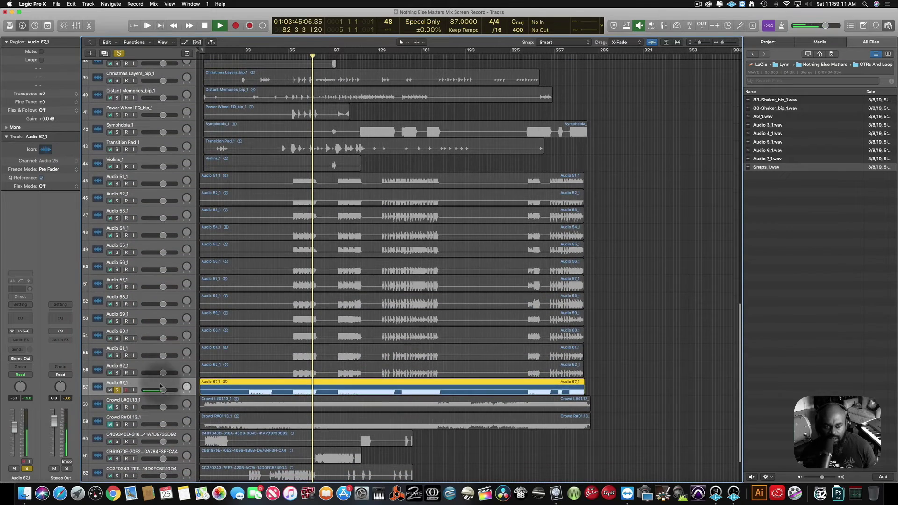
{"action": "key", "text": "Delete"}
{"action": "key", "text": "Delete"}
{"action": "key", "text": "Delete"}
{"action": "key", "text": "Delete"}
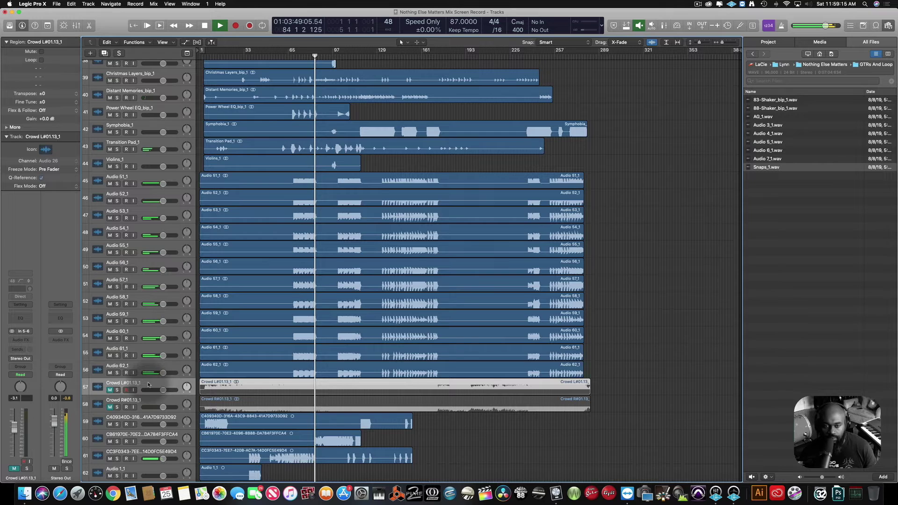
- Move the Crowd L#01.13_1 and Crowd R#01.13_1 tracks to the end of the track list, below Audio 2_1
{"action": "scroll", "coordinate": [148, 384], "scroll_direction": "down", "scroll_amount": 3}
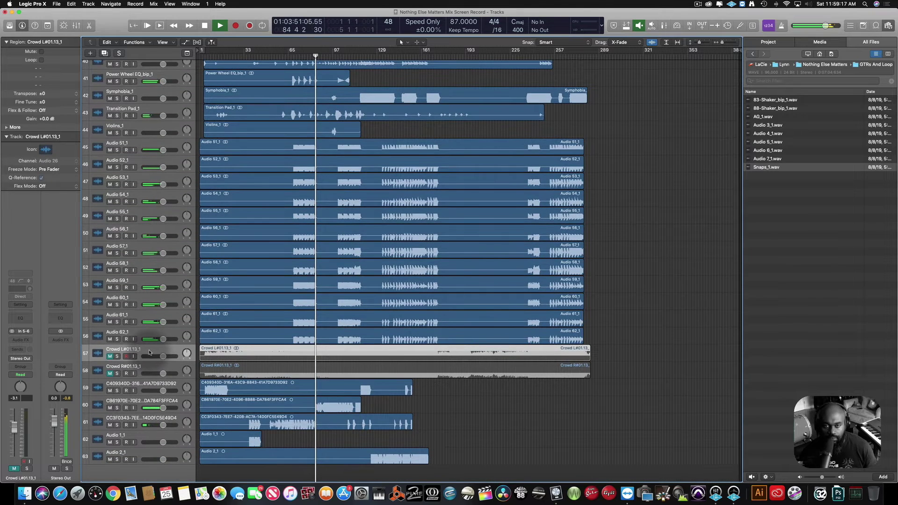
{"action": "left_click", "coordinate": [135, 353]}
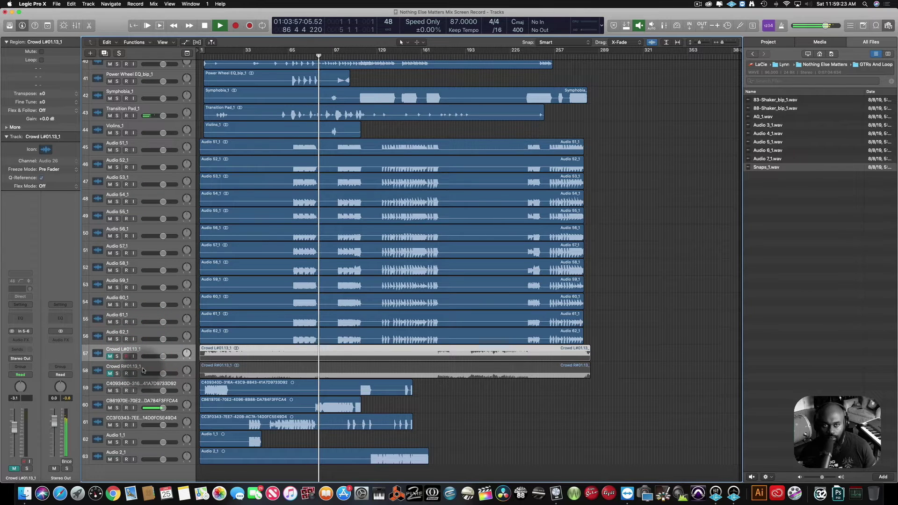
{"action": "left_click", "coordinate": [142, 366], "text": "shift"}
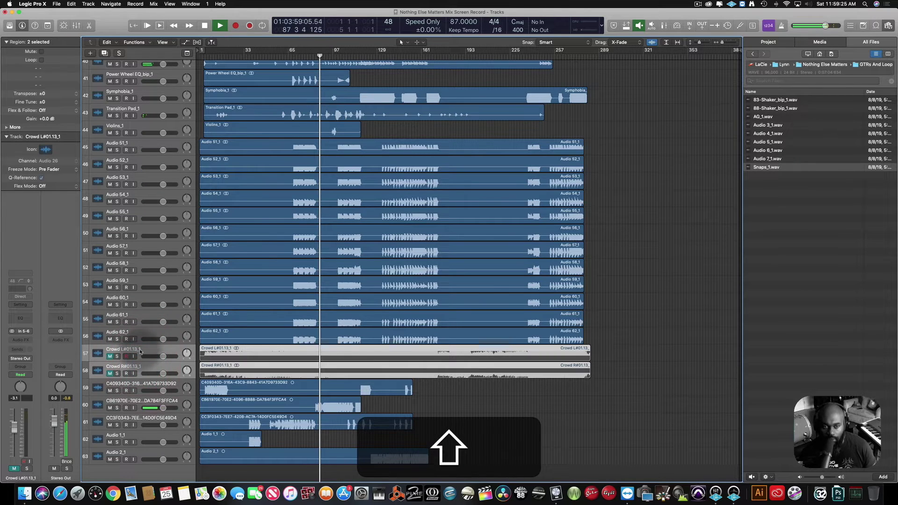
{"action": "left_click_drag", "start_coordinate": [143, 364], "coordinate": [142, 475]}
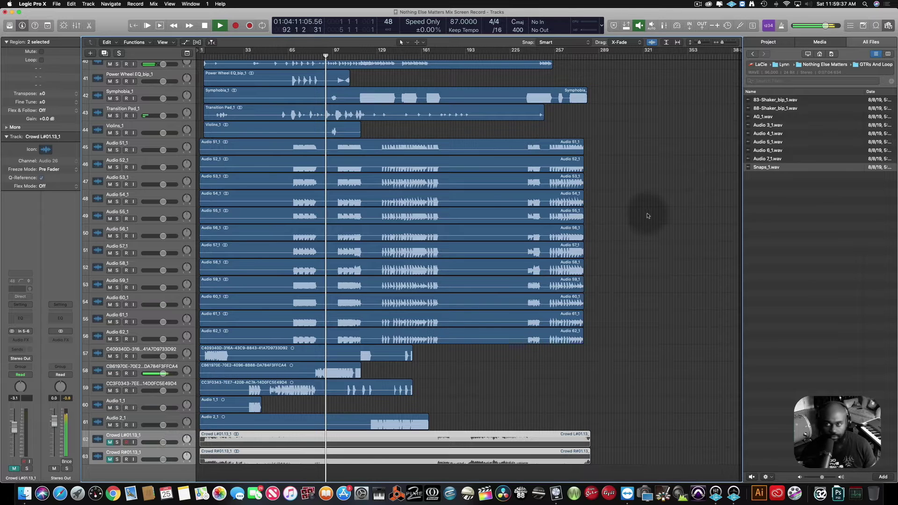
- Stop playback and return to the Nothing Else Matters folder of the live recording export in the file browser
{"action": "key", "text": "space"}
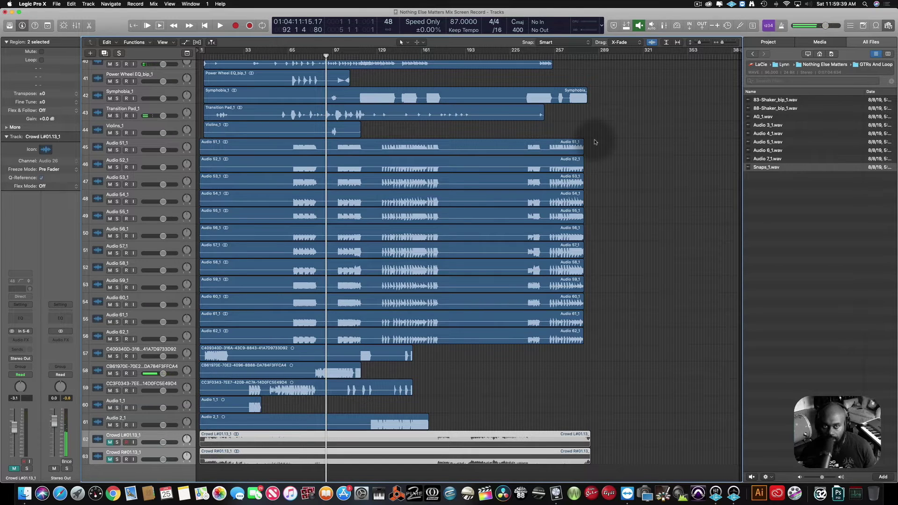
{"action": "left_click", "coordinate": [753, 54]}
{"action": "left_click", "coordinate": [862, 60]}
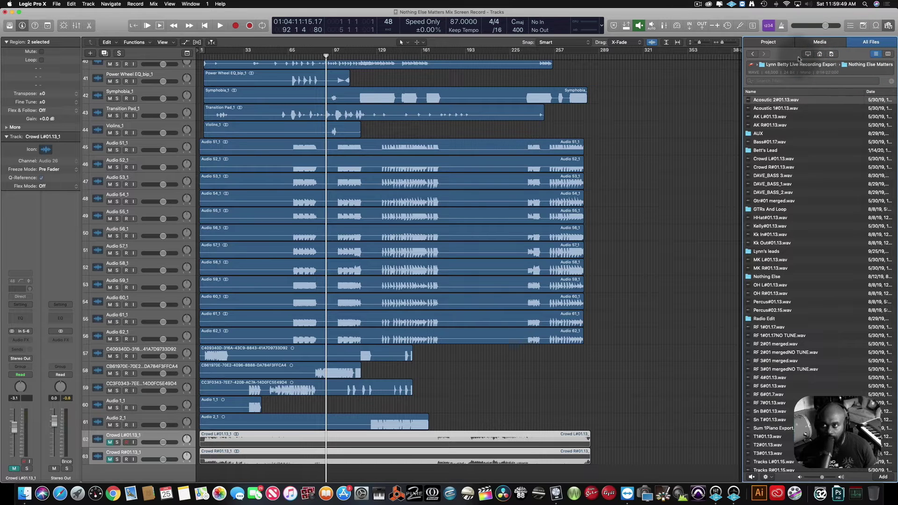
- Browse back through the GTRs And Loop folder and up to the live recording exports folder on the LaCie drive
{"action": "left_click", "coordinate": [754, 55]}
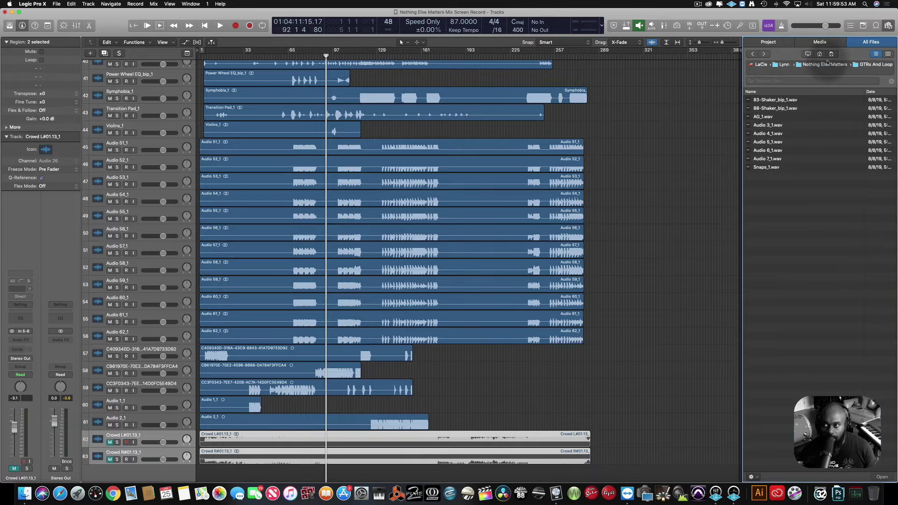
{"action": "left_click", "coordinate": [788, 65]}
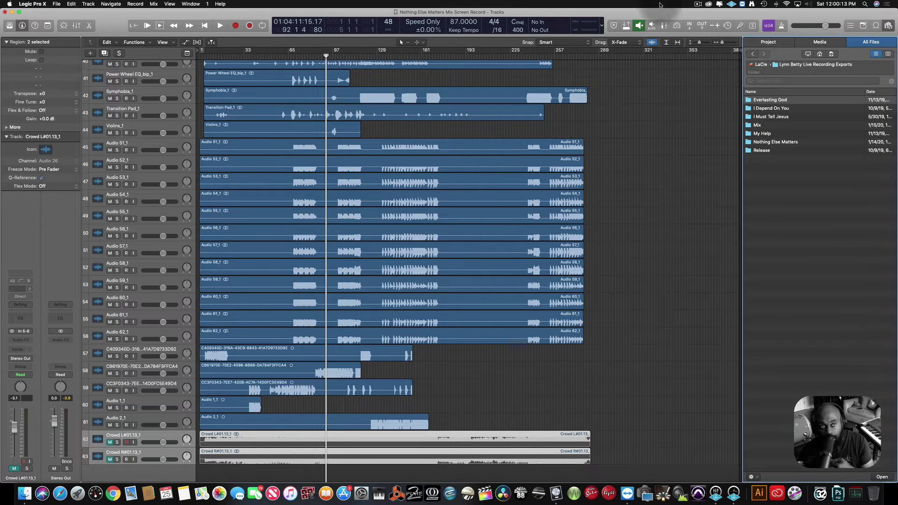
- Review the settings for exporting the two selected crowd tracks as audio files, and close them without exporting
{"action": "left_click", "coordinate": [56, 3]}
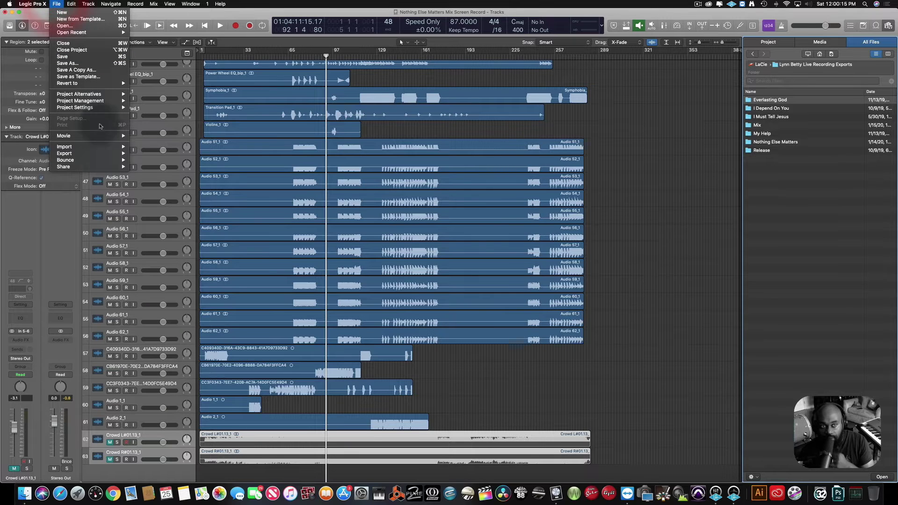
{"action": "mouse_move", "coordinate": [104, 155]}
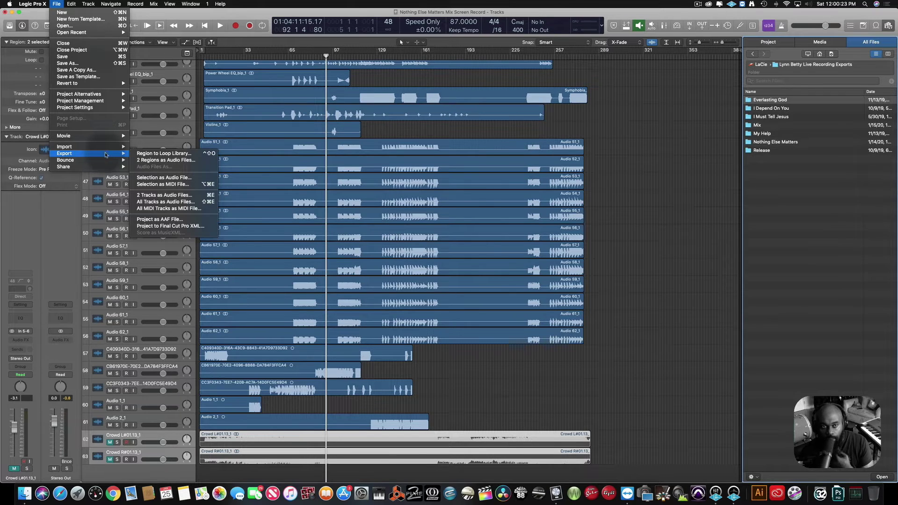
{"action": "left_click", "coordinate": [161, 197]}
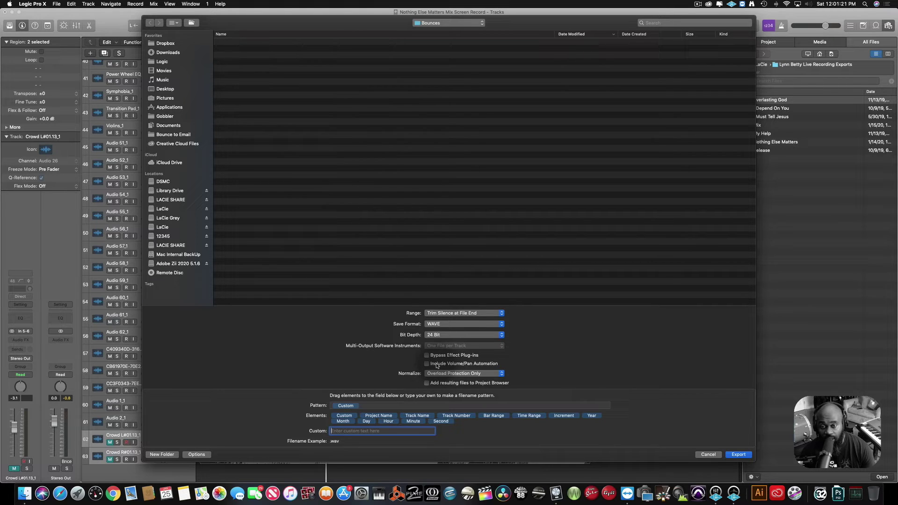
{"action": "left_click", "coordinate": [708, 454]}
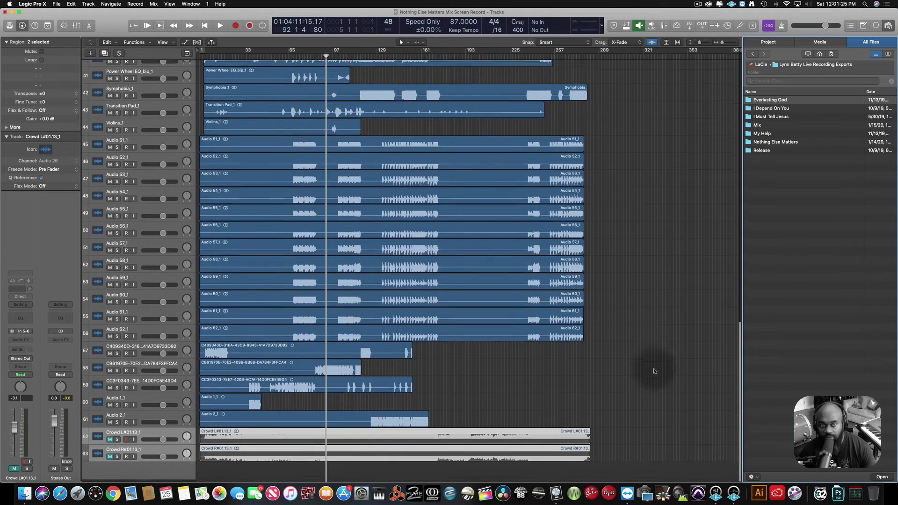
- Select the Audio 51_1 through Audio 62_1 regions and open the Nothing Else Matters folder inside Mix in the file browser
{"action": "scroll", "coordinate": [652, 372], "scroll_direction": "up", "scroll_amount": 1}
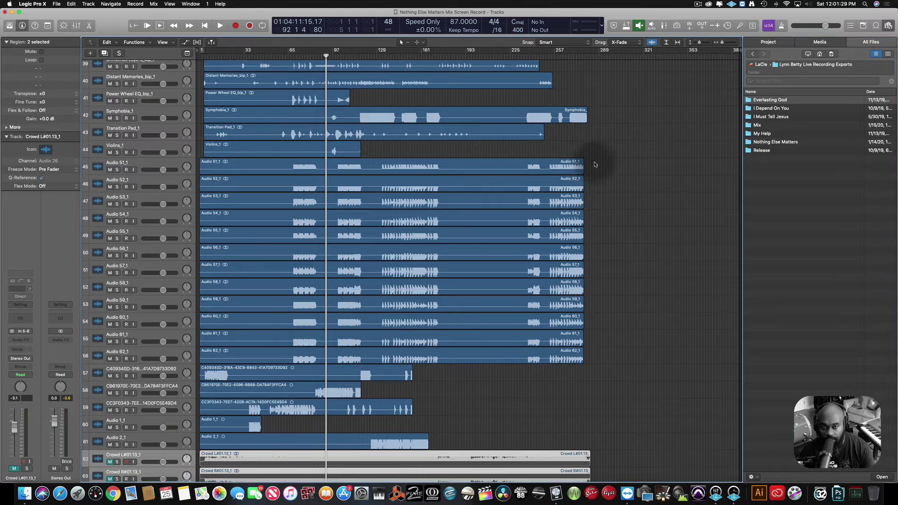
{"action": "left_click_drag", "start_coordinate": [594, 162], "coordinate": [511, 358]}
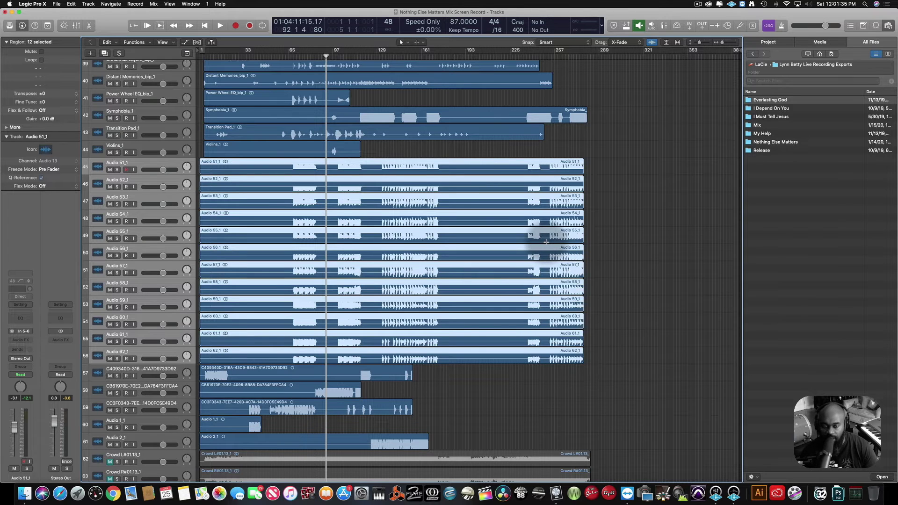
{"action": "scroll", "coordinate": [546, 242], "scroll_direction": "down", "scroll_amount": 1}
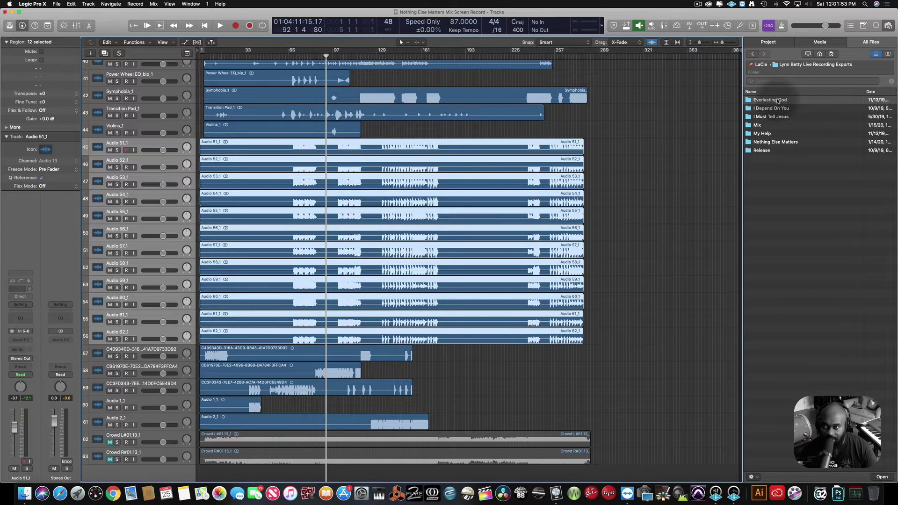
{"action": "double_click", "coordinate": [772, 126]}
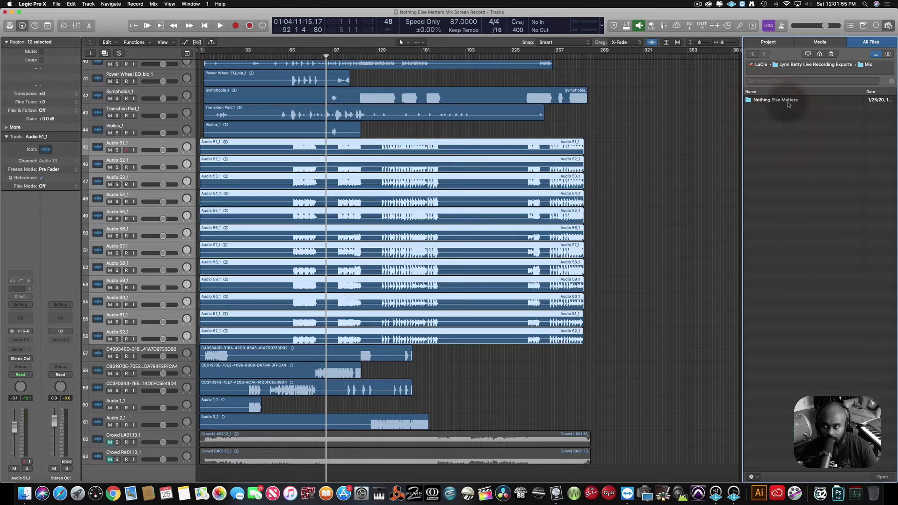
{"action": "double_click", "coordinate": [788, 105]}
{"action": "scroll", "coordinate": [780, 289], "scroll_direction": "down", "scroll_amount": 5}
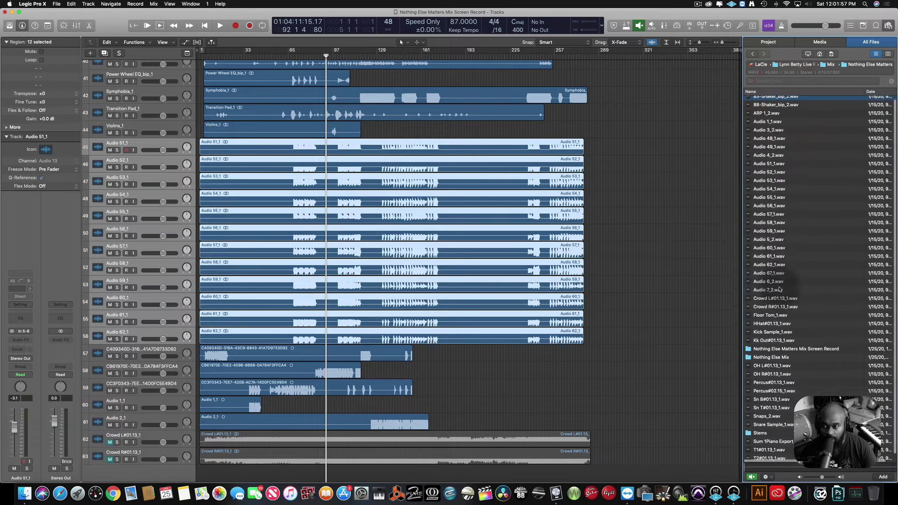
{"action": "left_click", "coordinate": [779, 426]}
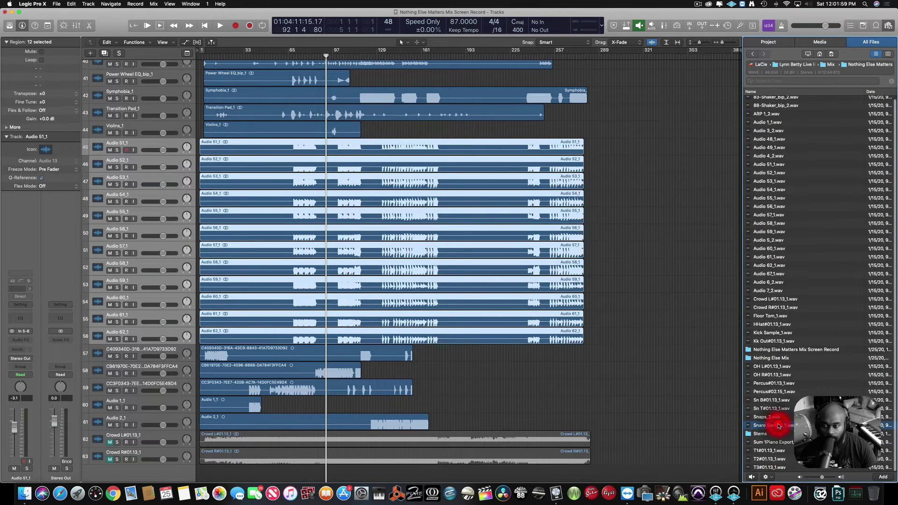
{"action": "double_click", "coordinate": [779, 426]}
{"action": "left_click", "coordinate": [774, 435]}
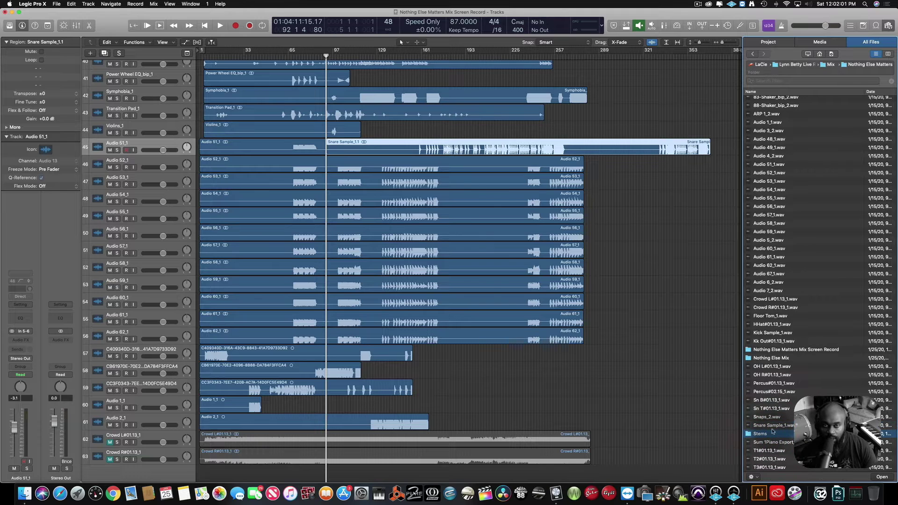
{"action": "key", "text": "super+z"}
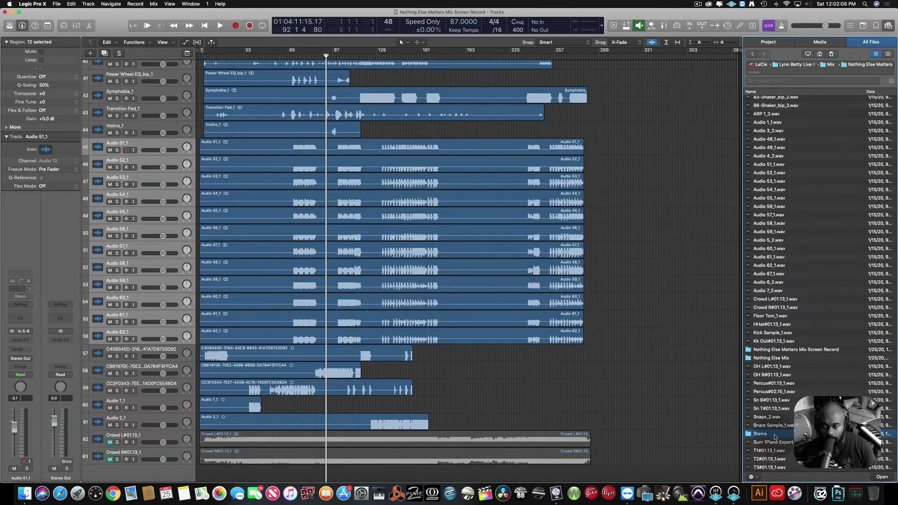
- Open the Stems folder in the file browser and look for the Audio 51_1 through Audio 62_1 files
{"action": "double_click", "coordinate": [776, 437]}
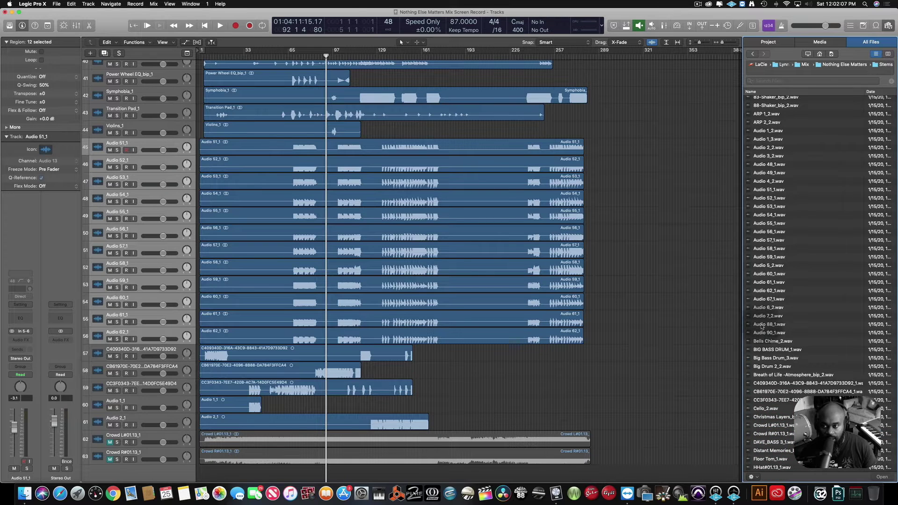
{"action": "scroll", "coordinate": [762, 327], "scroll_direction": "down", "scroll_amount": 5}
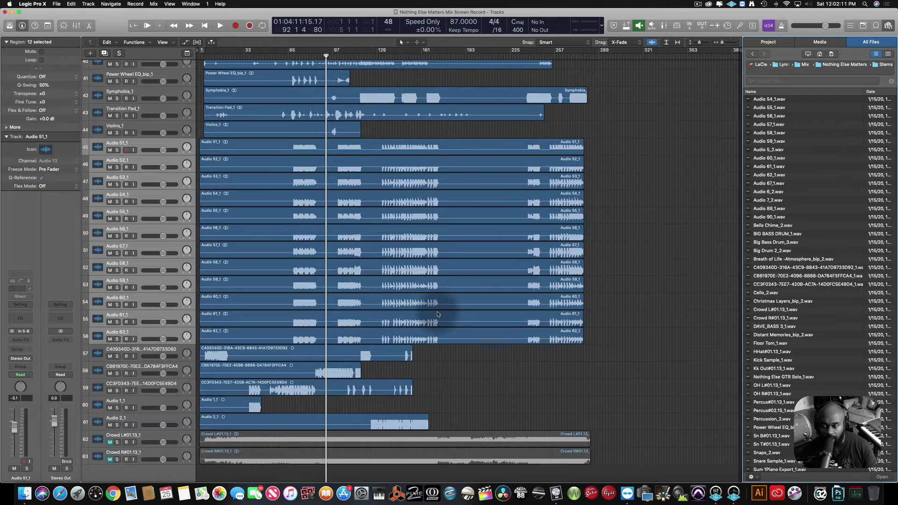
{"action": "scroll", "coordinate": [818, 203], "scroll_direction": "up", "scroll_amount": 3}
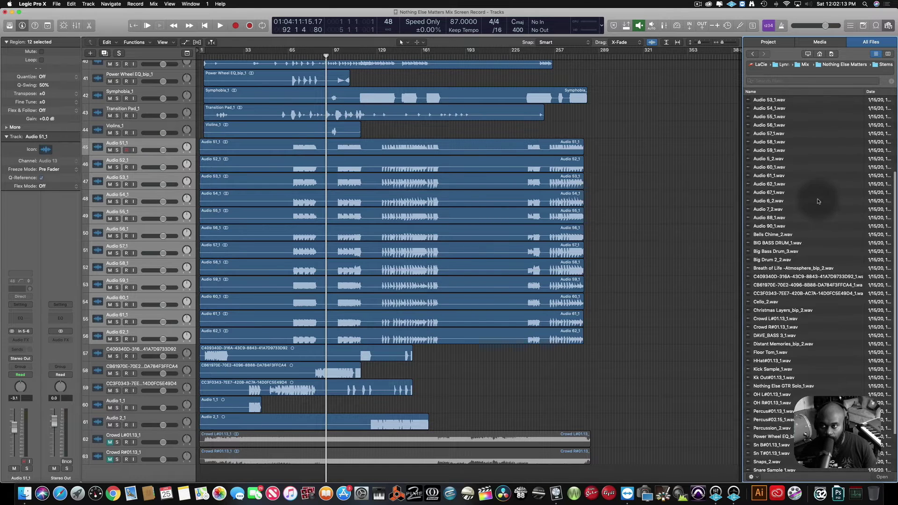
{"action": "scroll", "coordinate": [818, 202], "scroll_direction": "up", "scroll_amount": 1}
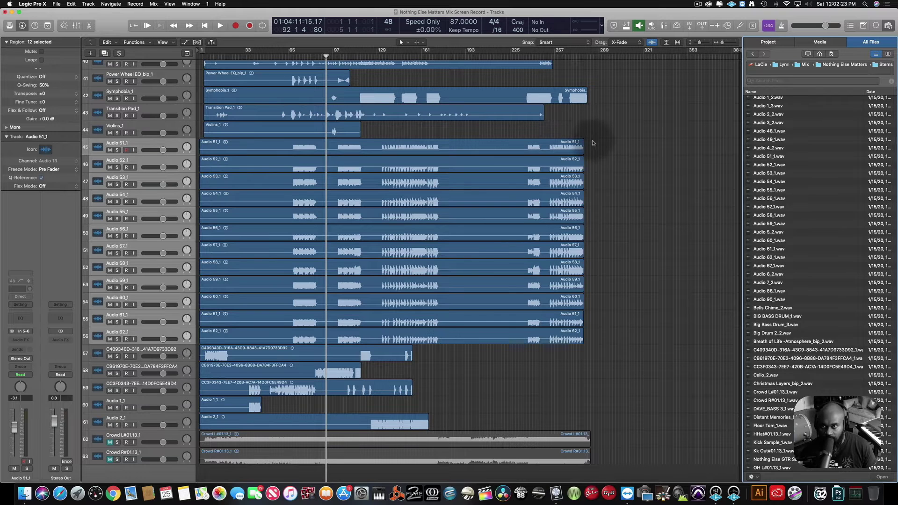
- Delete the Audio 51_1 through Audio 62_1 regions together with their tracks below Violins_1
{"action": "left_click_drag", "start_coordinate": [594, 143], "coordinate": [539, 340]}
{"action": "key", "text": "Delete"}
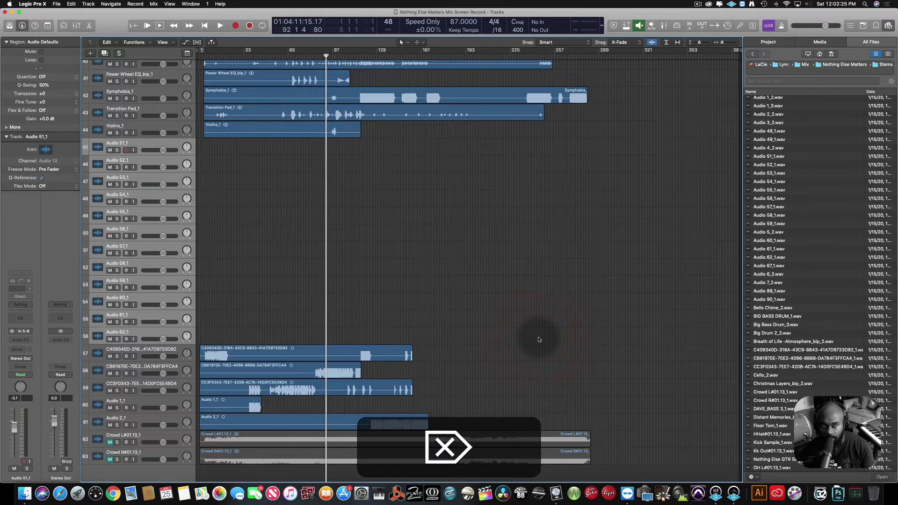
{"action": "key", "text": "Delete"}
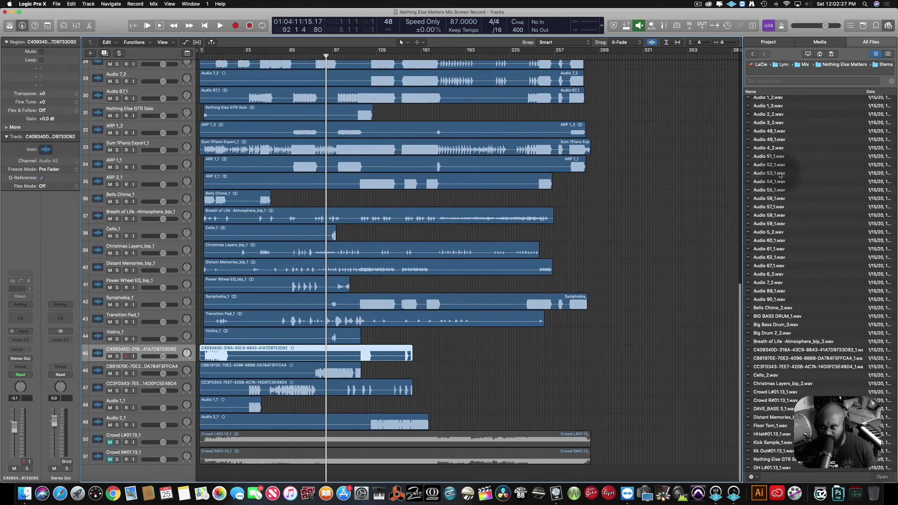
- Import the run of files from Audio 51_1 through Audio 62_1 in the Stems folder as separate tracks below Crowd R#01.13_1
{"action": "left_click", "coordinate": [775, 157]}
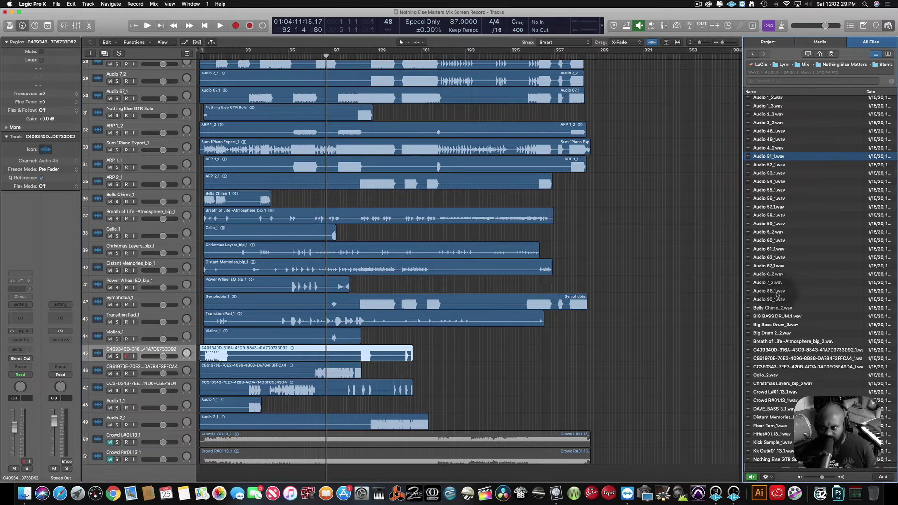
{"action": "left_click", "coordinate": [771, 257], "text": "shift"}
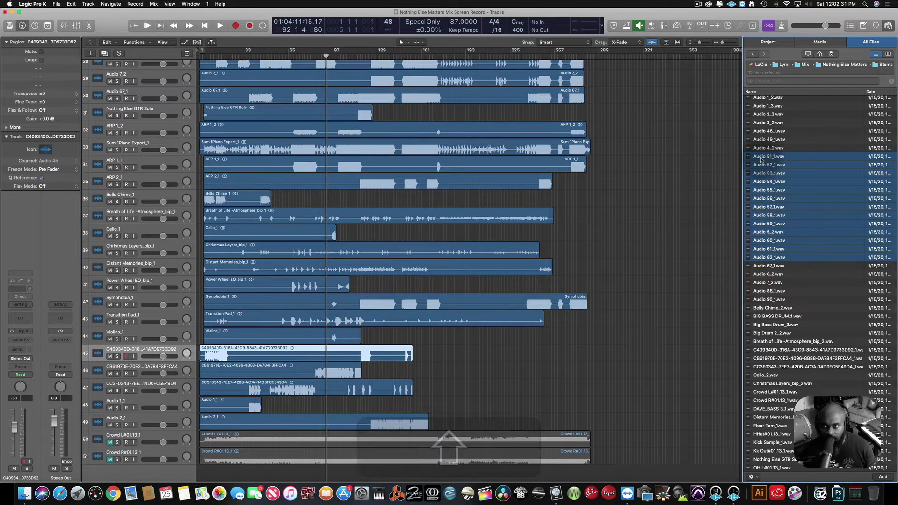
{"action": "left_click_drag", "start_coordinate": [762, 160], "coordinate": [201, 474]}
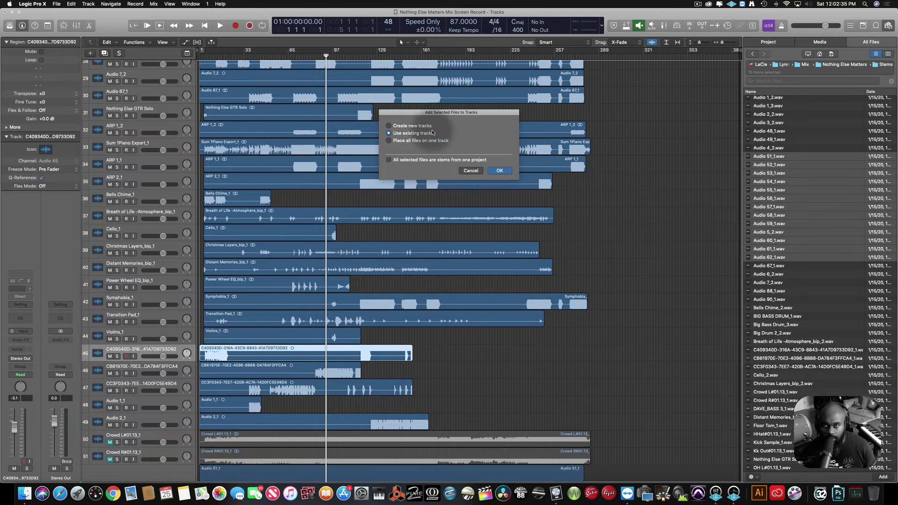
{"action": "left_click", "coordinate": [504, 171]}
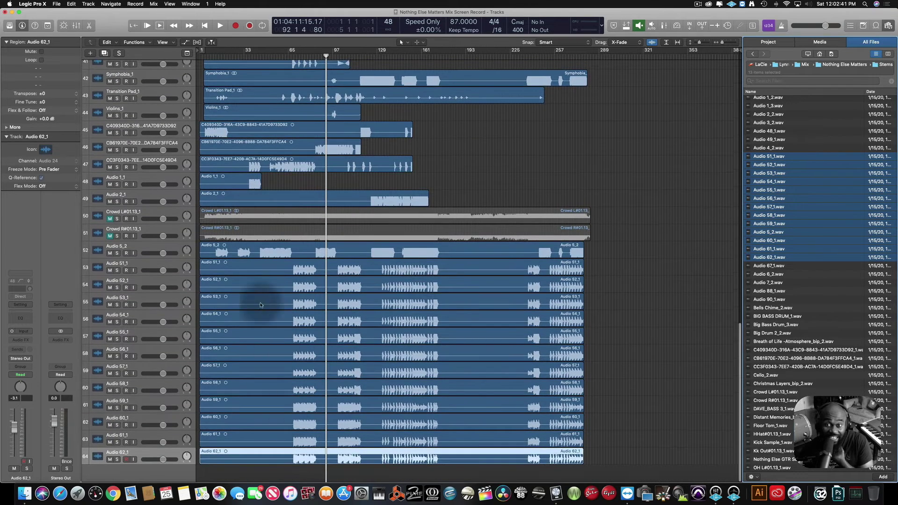
- Move the newly imported Audio 51_1 through Audio 62_1 tracks directly below Violins_1
{"action": "left_click", "coordinate": [146, 267]}
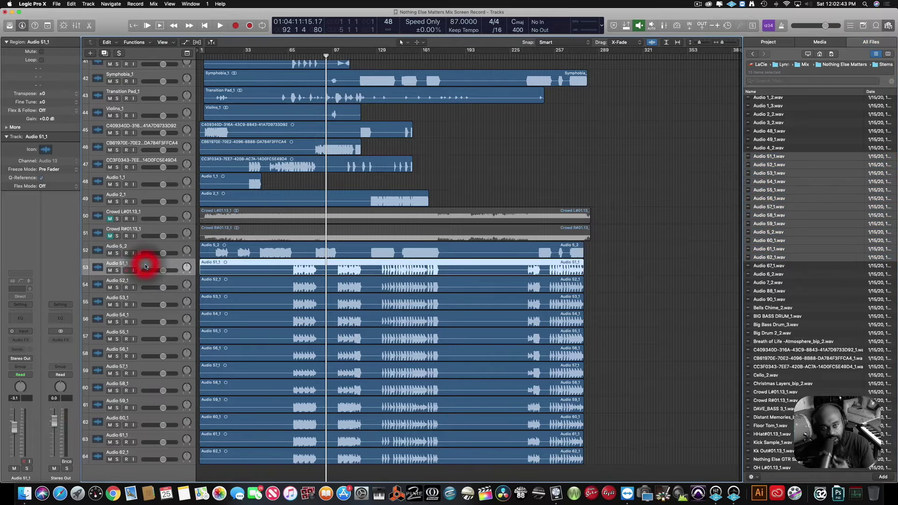
{"action": "left_click", "coordinate": [148, 452], "text": "shift"}
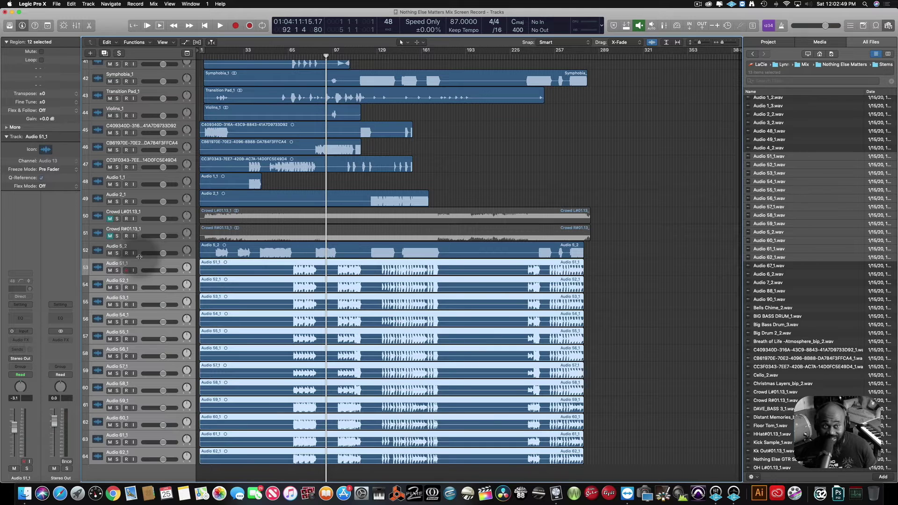
{"action": "left_click_drag", "start_coordinate": [140, 261], "coordinate": [127, 125]}
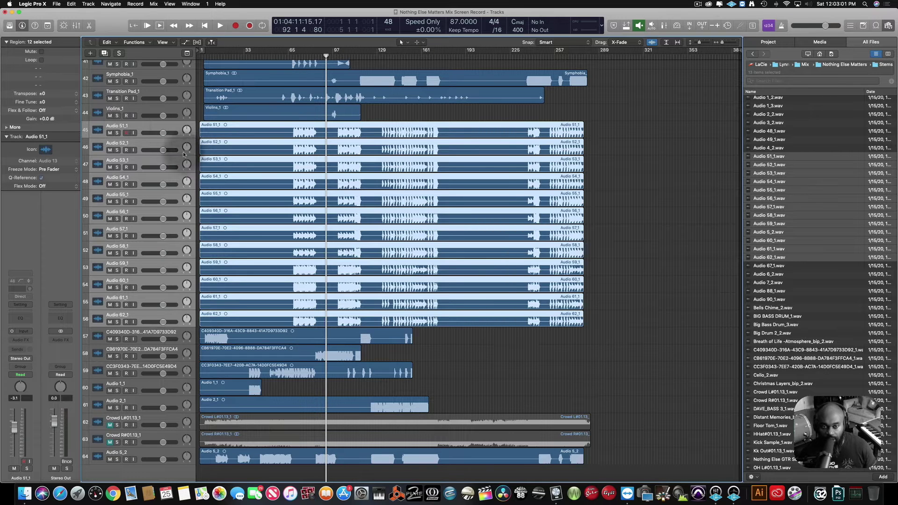
- Examine the order of the whole track list, from the last tracks up through the guitars and bass to the drums
{"action": "scroll", "coordinate": [229, 238], "scroll_direction": "up", "scroll_amount": 5}
{"action": "scroll", "coordinate": [228, 238], "scroll_direction": "up", "scroll_amount": 4}
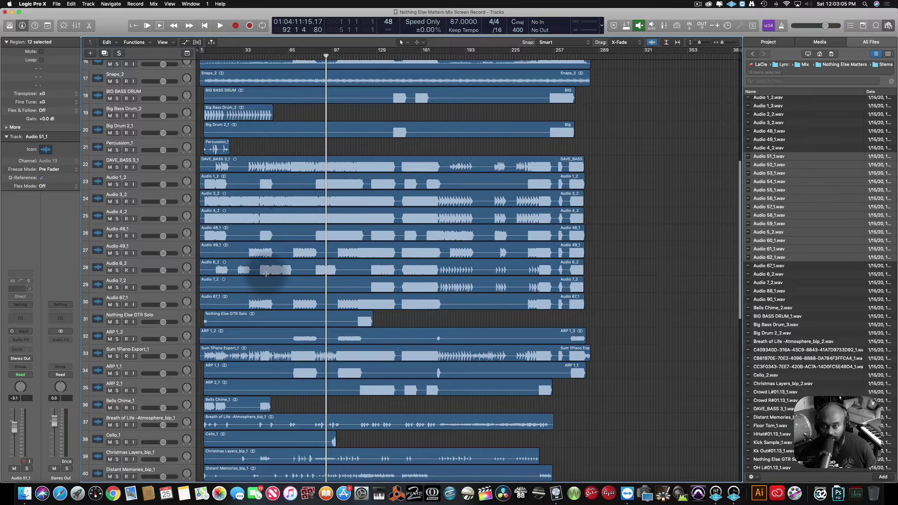
{"action": "scroll", "coordinate": [412, 266], "scroll_direction": "down", "scroll_amount": 9}
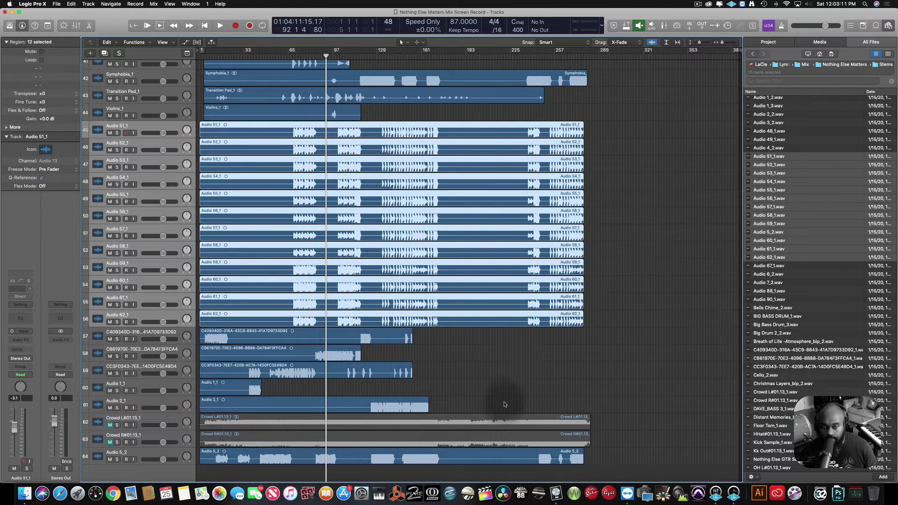
{"action": "scroll", "coordinate": [504, 405], "scroll_direction": "up", "scroll_amount": 2}
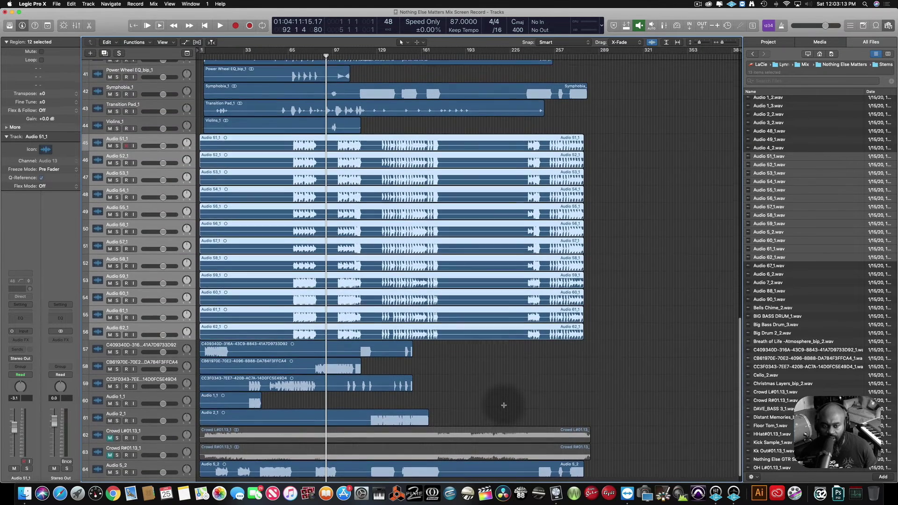
{"action": "scroll", "coordinate": [503, 405], "scroll_direction": "up", "scroll_amount": 3}
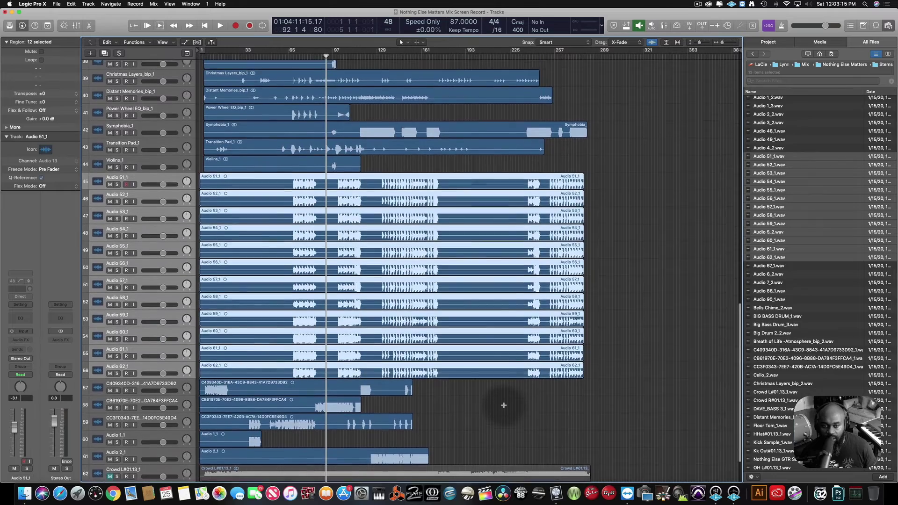
{"action": "scroll", "coordinate": [504, 405], "scroll_direction": "up", "scroll_amount": 15}
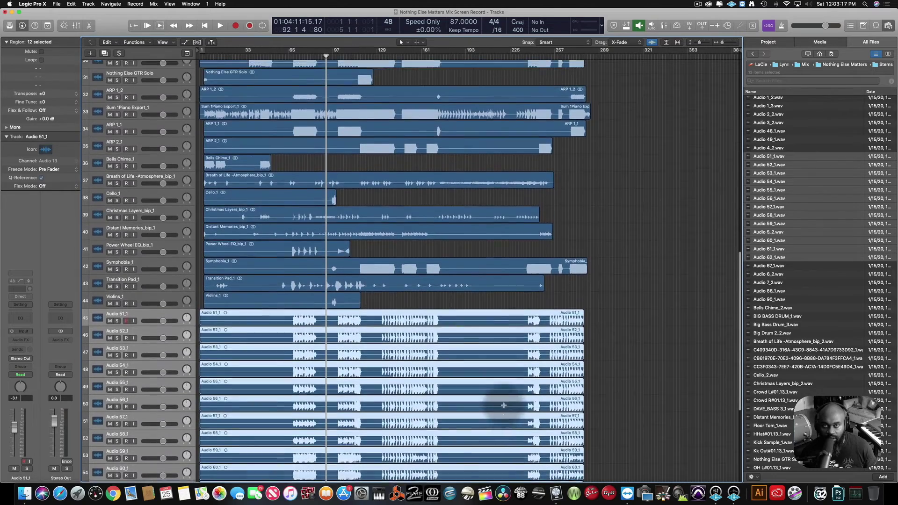
{"action": "scroll", "coordinate": [504, 405], "scroll_direction": "up", "scroll_amount": 20}
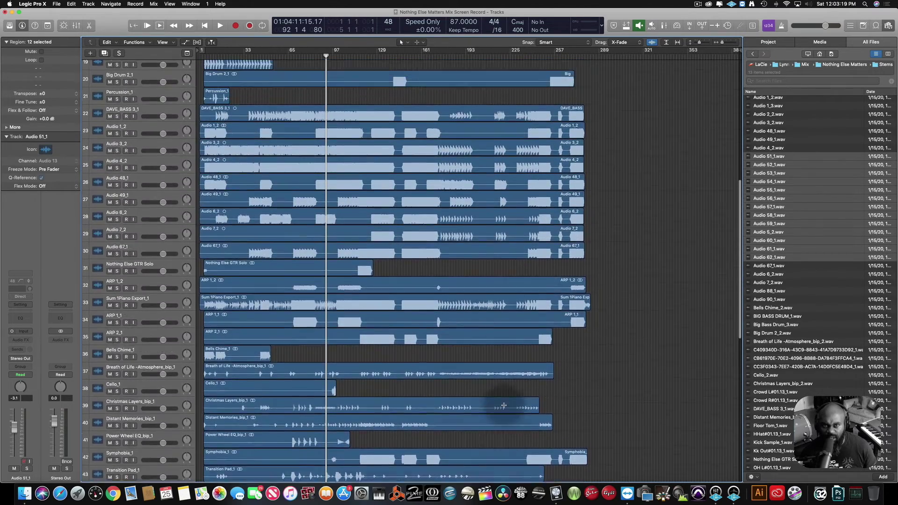
{"action": "scroll", "coordinate": [504, 405], "scroll_direction": "up", "scroll_amount": 10}
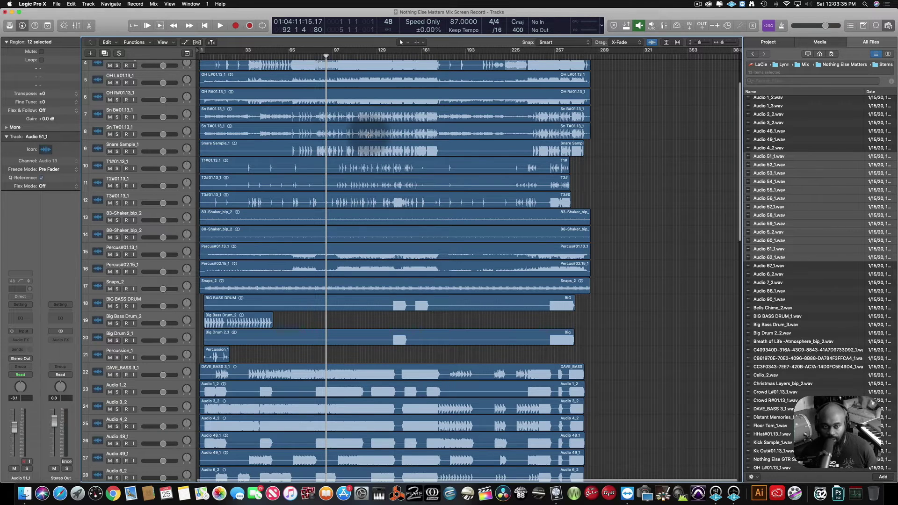
{"action": "scroll", "coordinate": [368, 135], "scroll_direction": "up", "scroll_amount": 3}
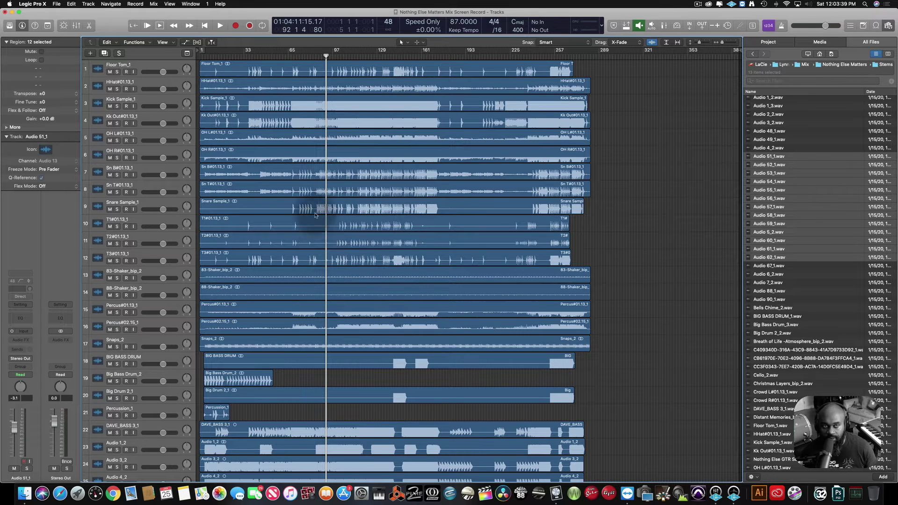
- Move the Kick Sample_1 and Kk Out#01.13_1 tracks to the head of the track list, above Floor Tom_1
{"action": "scroll", "coordinate": [318, 165], "scroll_direction": "down", "scroll_amount": 20}
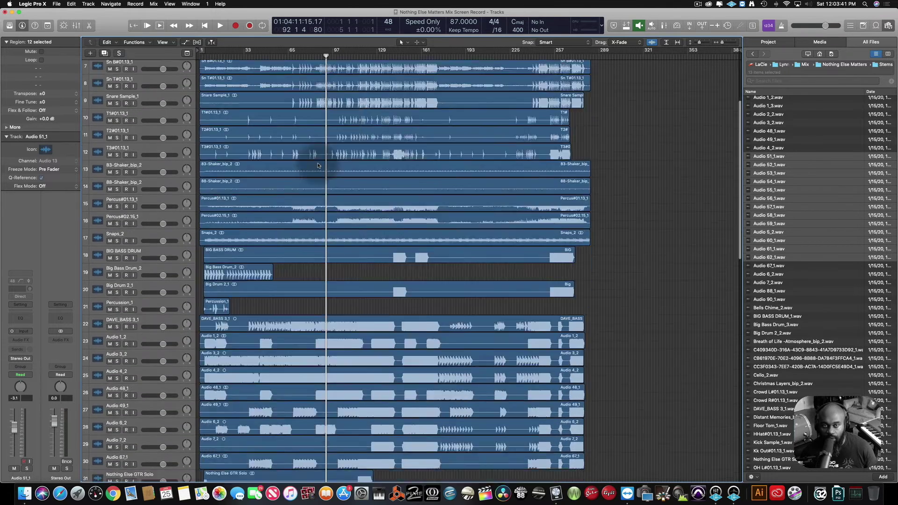
{"action": "scroll", "coordinate": [319, 165], "scroll_direction": "up", "scroll_amount": 20}
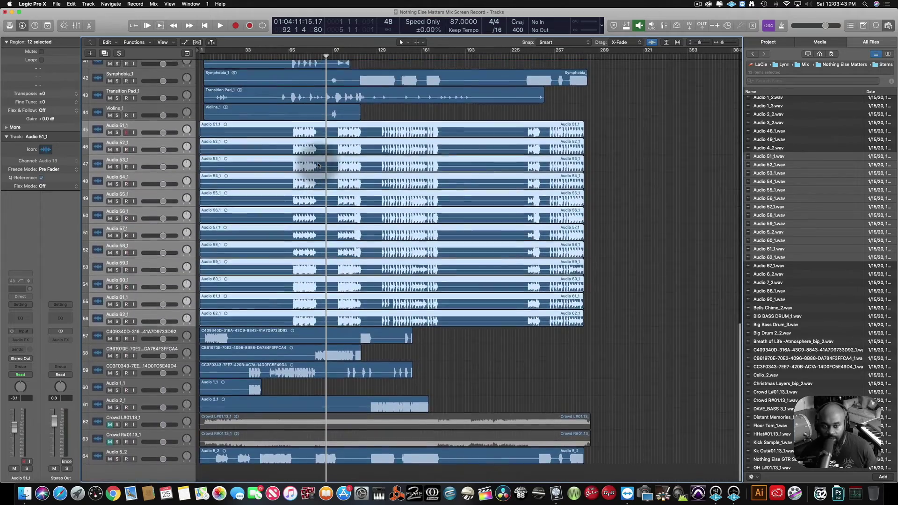
{"action": "scroll", "coordinate": [318, 165], "scroll_direction": "up", "scroll_amount": 3}
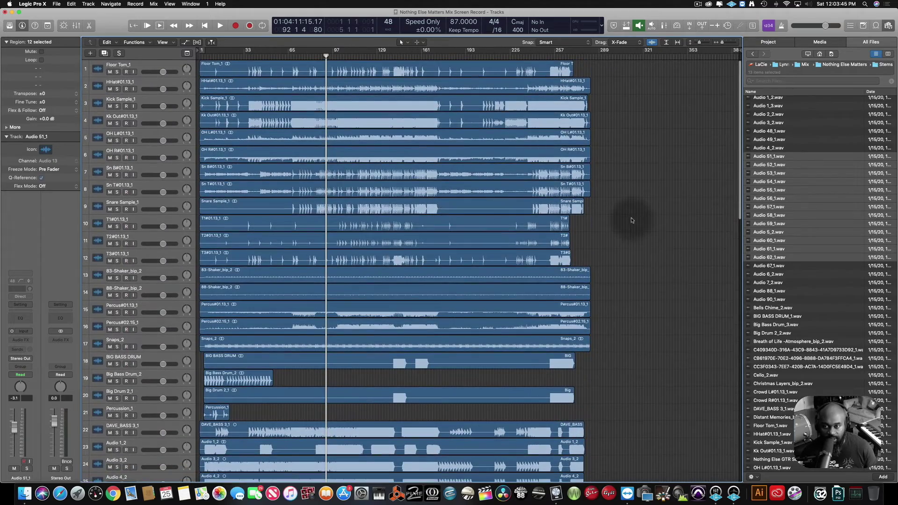
{"action": "left_click", "coordinate": [634, 224]}
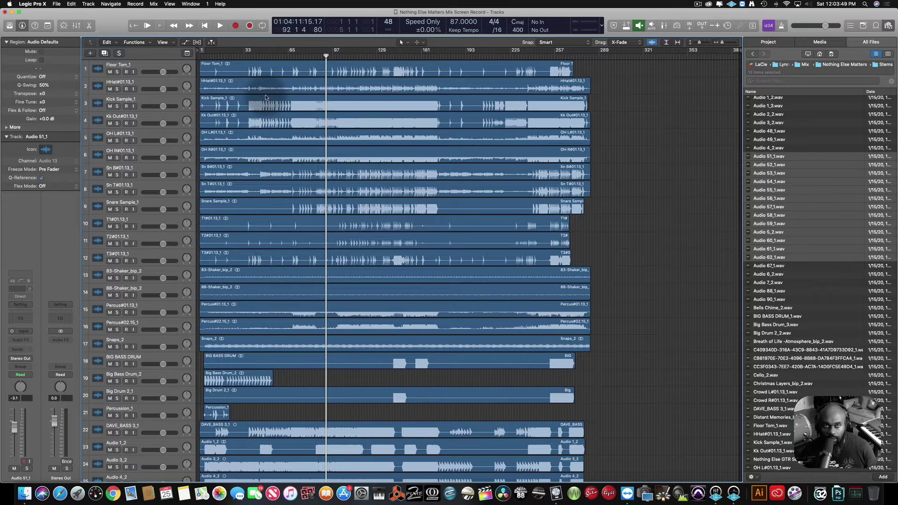
{"action": "scroll", "coordinate": [266, 97], "scroll_direction": "up", "scroll_amount": 1}
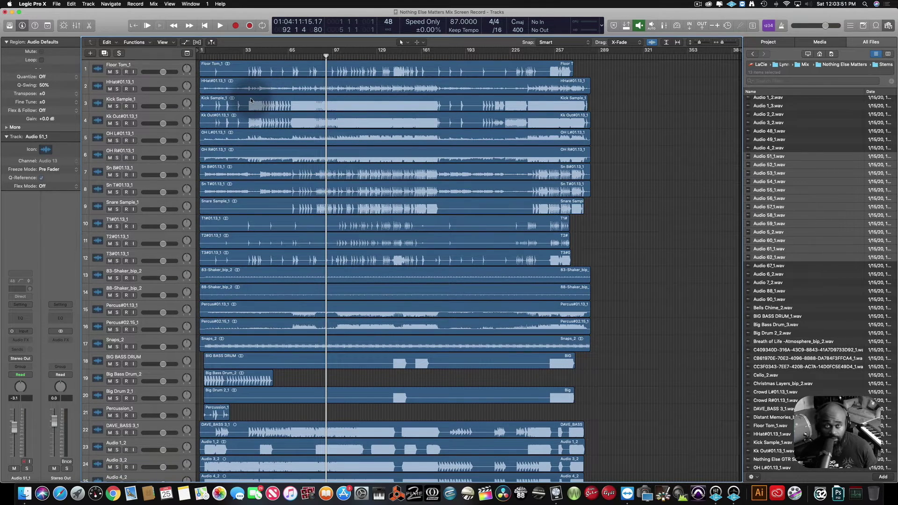
{"action": "mouse_move", "coordinate": [250, 100]}
{"action": "left_mouse_down"}
{"action": "mouse_move", "coordinate": [249, 64]}
{"action": "mouse_move", "coordinate": [246, 101]}
{"action": "left_mouse_up"}
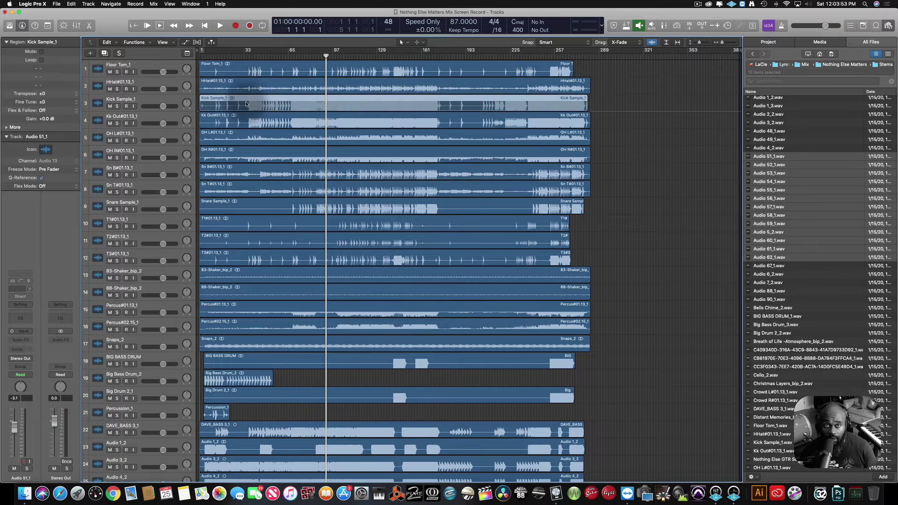
{"action": "left_click", "coordinate": [245, 104]}
{"action": "left_click_drag", "start_coordinate": [145, 99], "coordinate": [144, 61]}
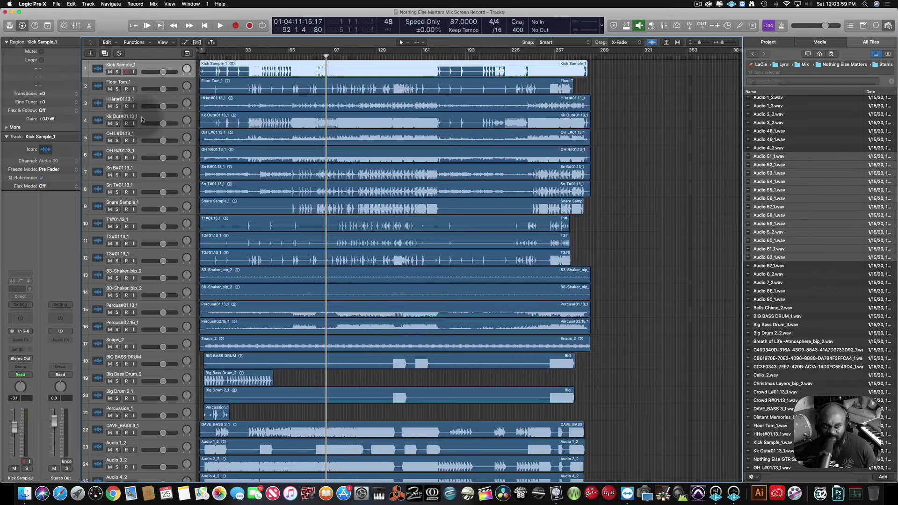
{"action": "left_click_drag", "start_coordinate": [142, 119], "coordinate": [141, 87]}
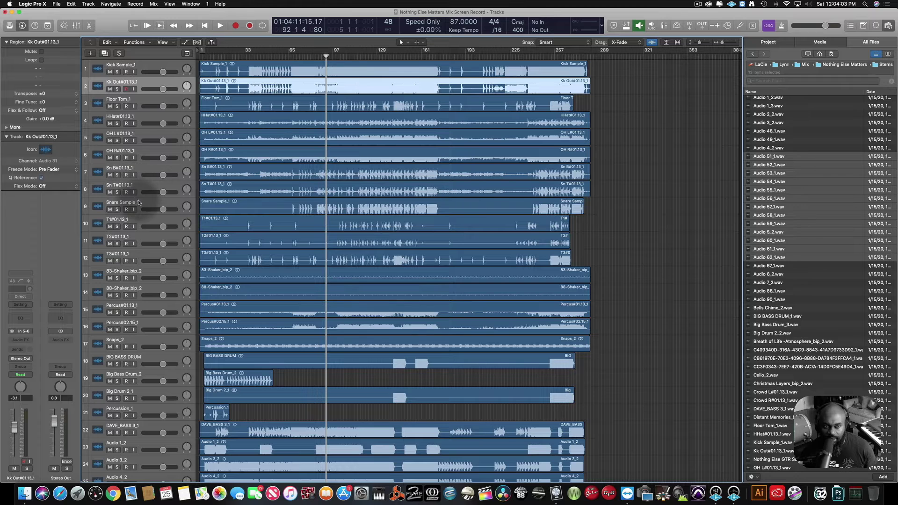
- Move Snare Sample_1, Sn T#01.13_1 and Sn B#01.13_1, in that order, directly below Kk Out#01.13_1
{"action": "left_click_drag", "start_coordinate": [139, 203], "coordinate": [140, 98]}
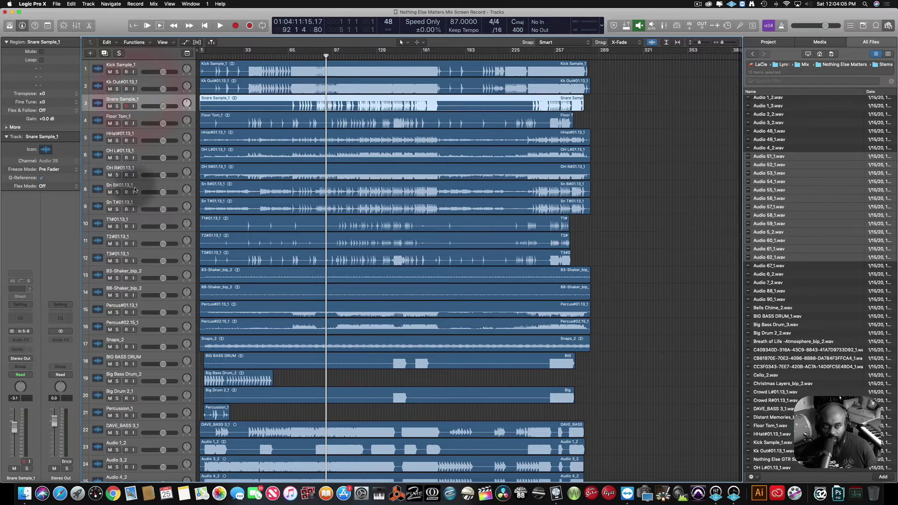
{"action": "left_click_drag", "start_coordinate": [135, 206], "coordinate": [135, 116]}
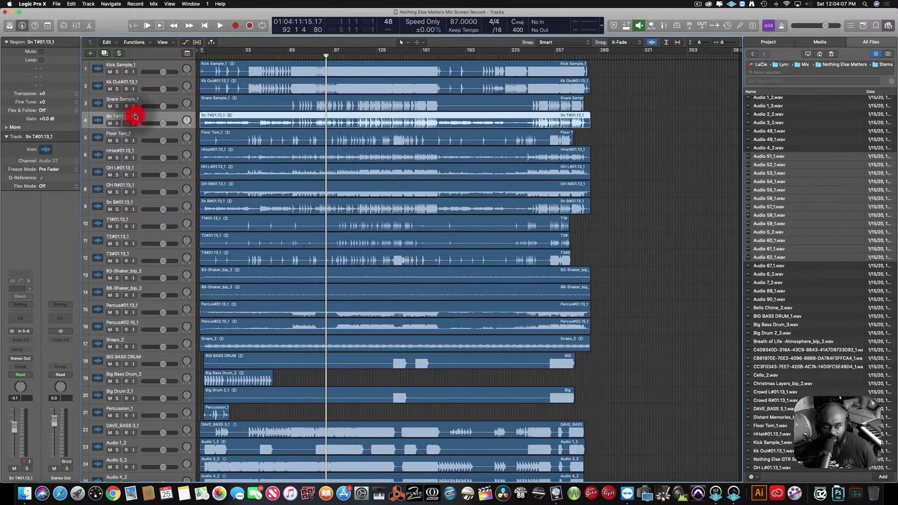
{"action": "left_click", "coordinate": [136, 206]}
{"action": "left_click_drag", "start_coordinate": [96, 201], "coordinate": [100, 134]}
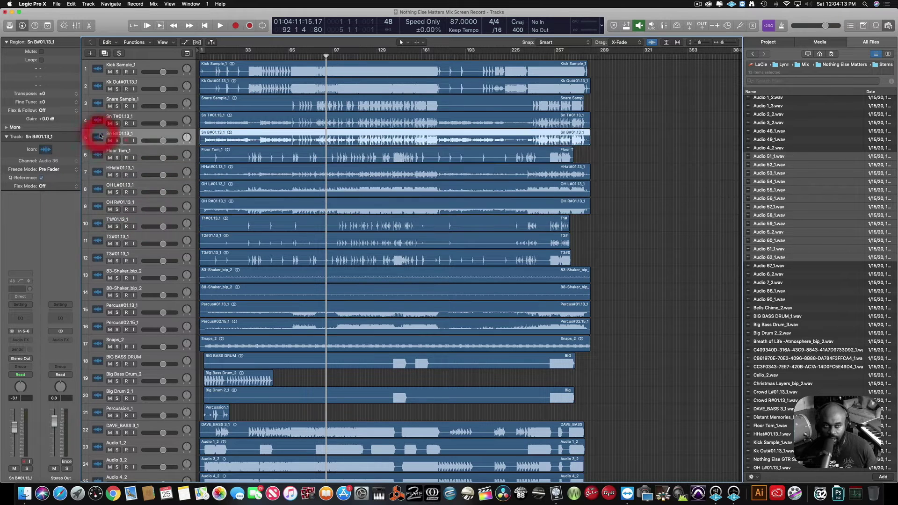
- Place HHat#01.13_1, T1#01.13_1, T2#01.13_1 and T3#01.13_1, in that order, between Sn B#01.13_1 and Floor Tom_1
{"action": "left_click_drag", "start_coordinate": [109, 167], "coordinate": [110, 143]}
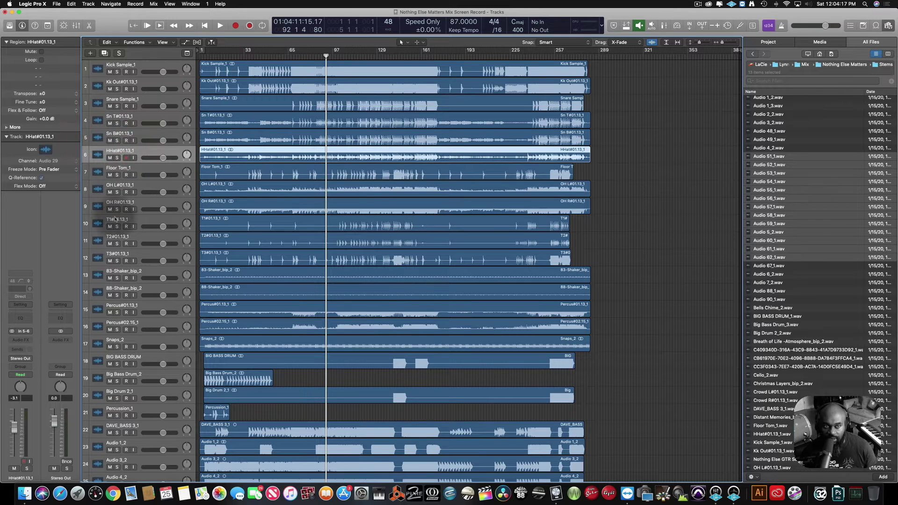
{"action": "left_click_drag", "start_coordinate": [115, 220], "coordinate": [114, 164]}
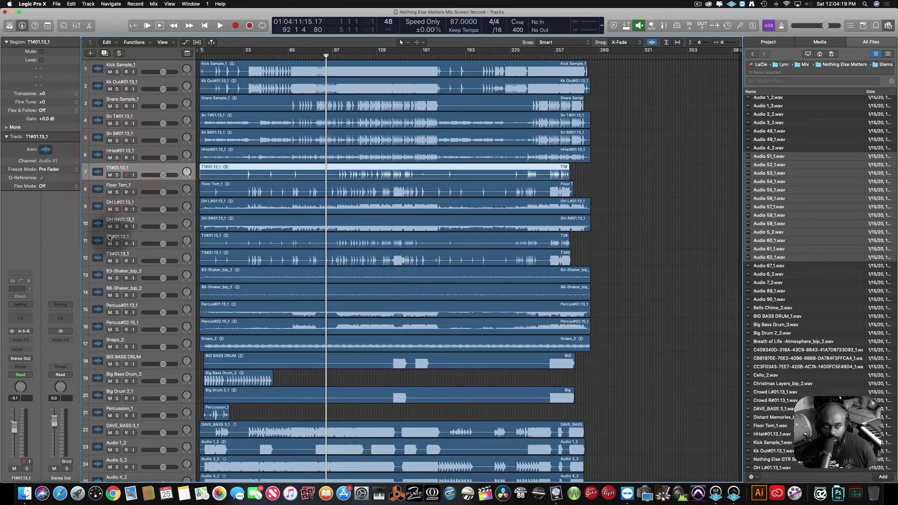
{"action": "left_click_drag", "start_coordinate": [115, 237], "coordinate": [115, 187]}
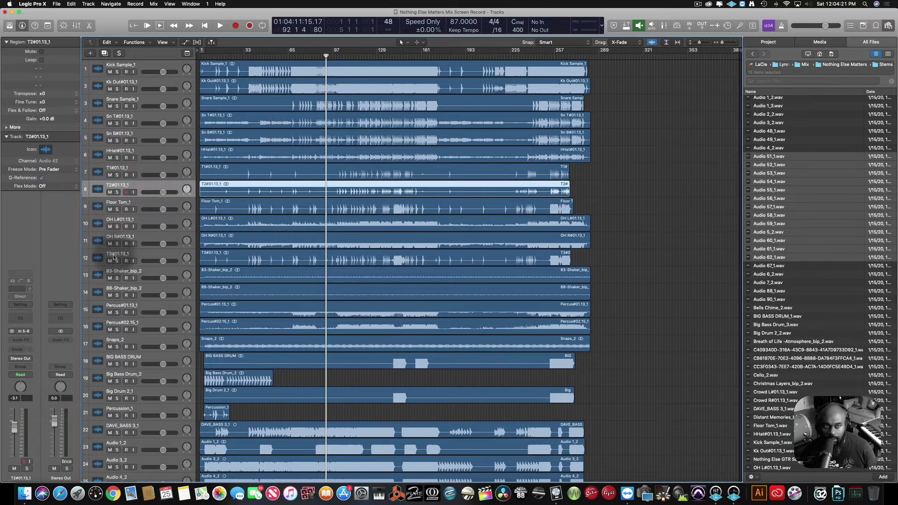
{"action": "left_click_drag", "start_coordinate": [115, 256], "coordinate": [115, 203]}
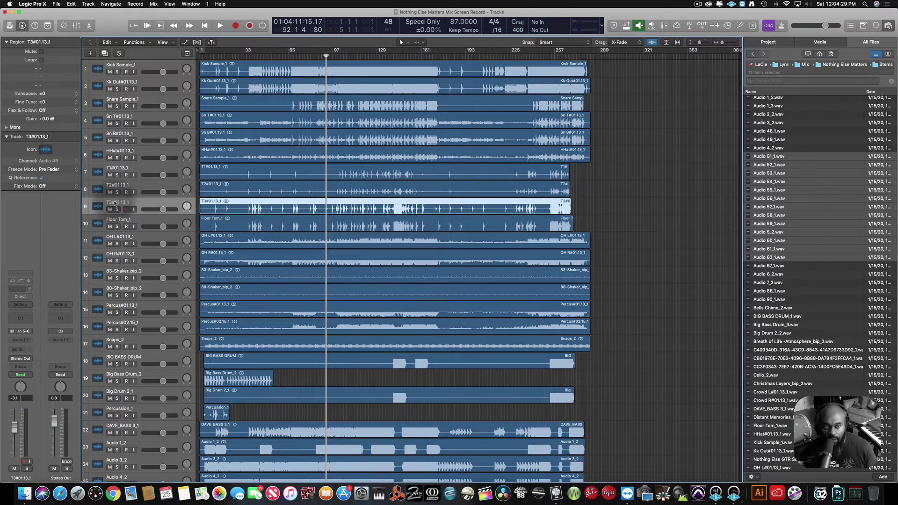
- Compare the waveforms of T3#01.13_1 and Floor Tom_1 along the timeline, back to the start of the song
{"action": "scroll", "coordinate": [114, 203], "scroll_direction": "down", "scroll_amount": 1}
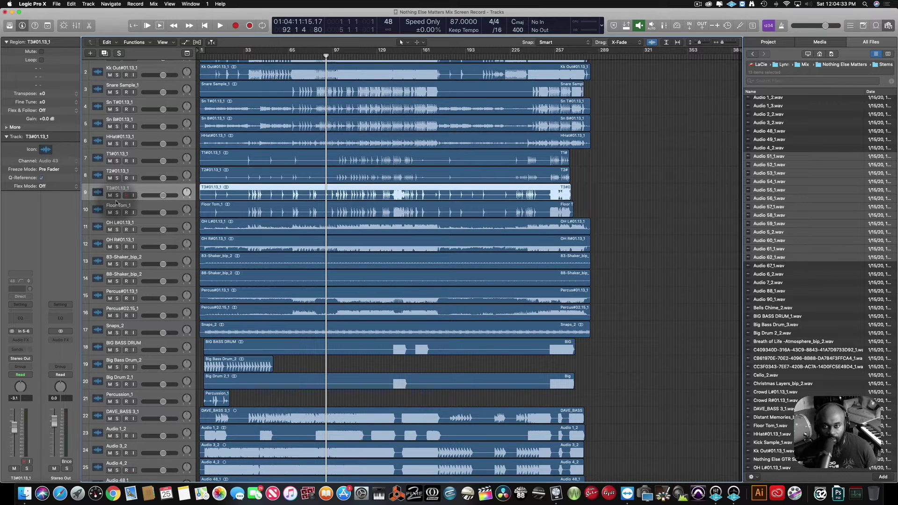
{"action": "key", "text": "super+Right"}
{"action": "key", "text": "super+Right"}
{"action": "key", "text": "super+Right"}
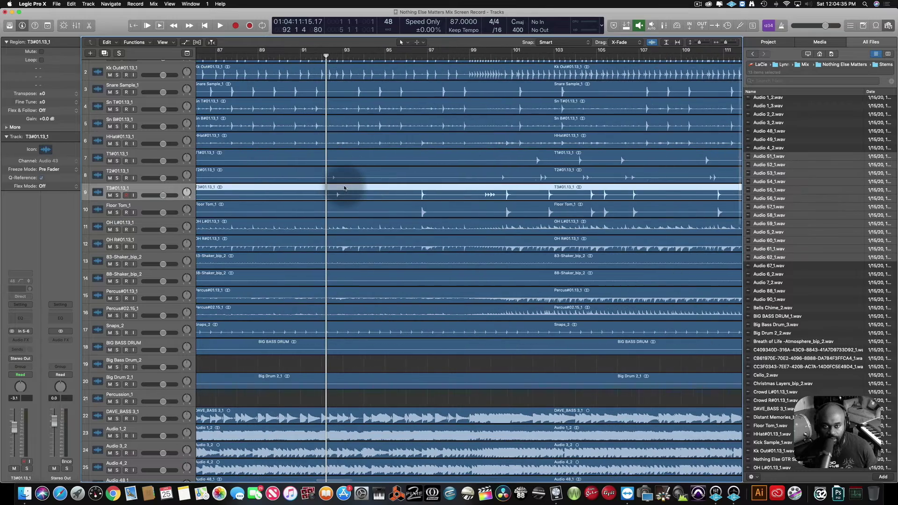
{"action": "key", "text": "super+Left"}
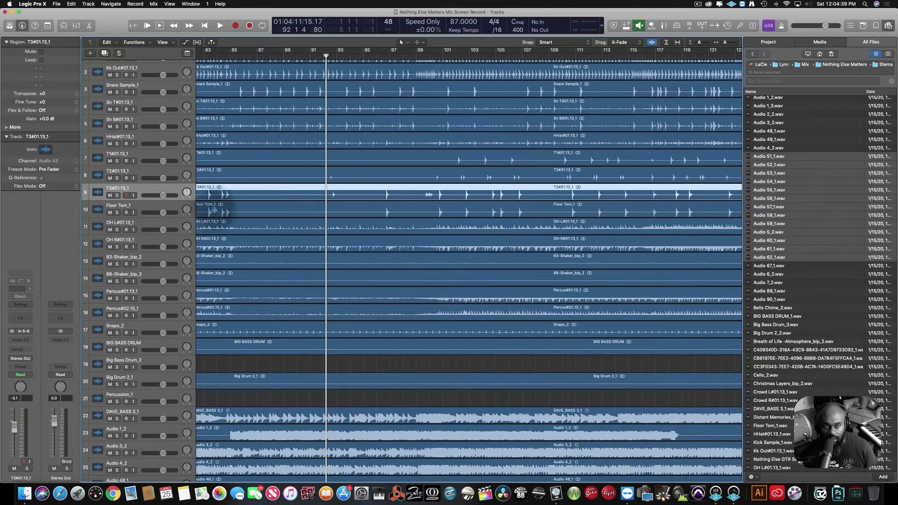
{"action": "scroll", "coordinate": [218, 210], "scroll_direction": "left", "scroll_amount": 15}
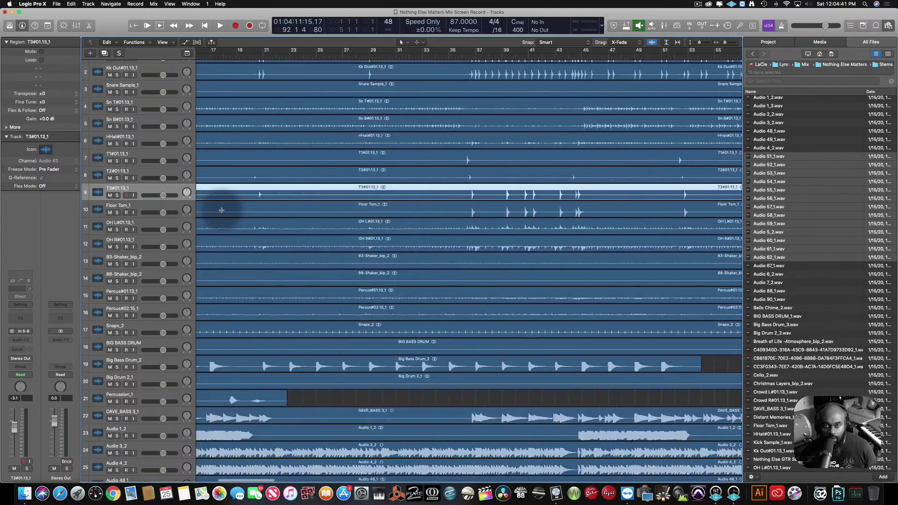
{"action": "scroll", "coordinate": [221, 211], "scroll_direction": "left", "scroll_amount": 5}
{"action": "scroll", "coordinate": [221, 210], "scroll_direction": "up", "scroll_amount": 1}
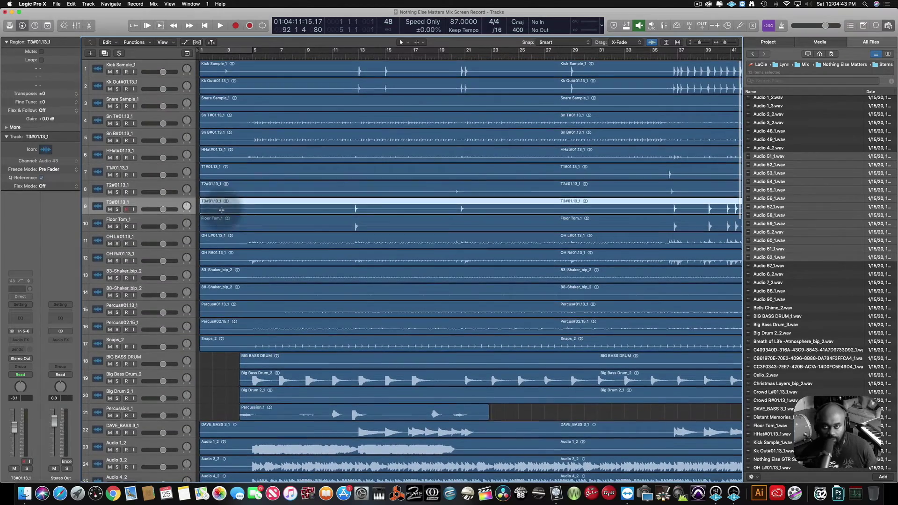
{"action": "key", "text": "super+Left"}
{"action": "key", "text": "super+Left"}
{"action": "key", "text": "super+Left"}
{"action": "key", "text": "super+Left"}
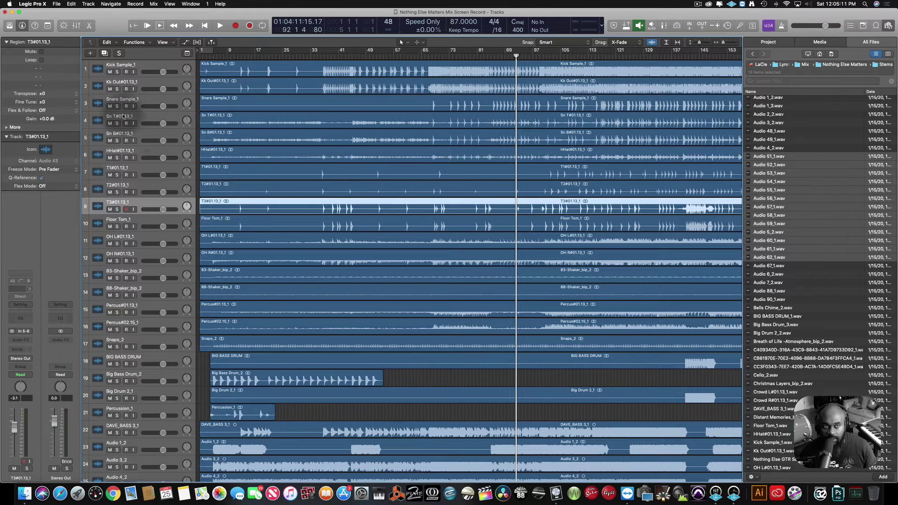
- Solo Snare Sample_1, Sn T#01.13_1 and Sn B#01.13_1 and listen to them in the section where the snare sample plays
{"action": "left_click_drag", "start_coordinate": [118, 106], "coordinate": [117, 140]}
{"action": "key", "text": "space"}
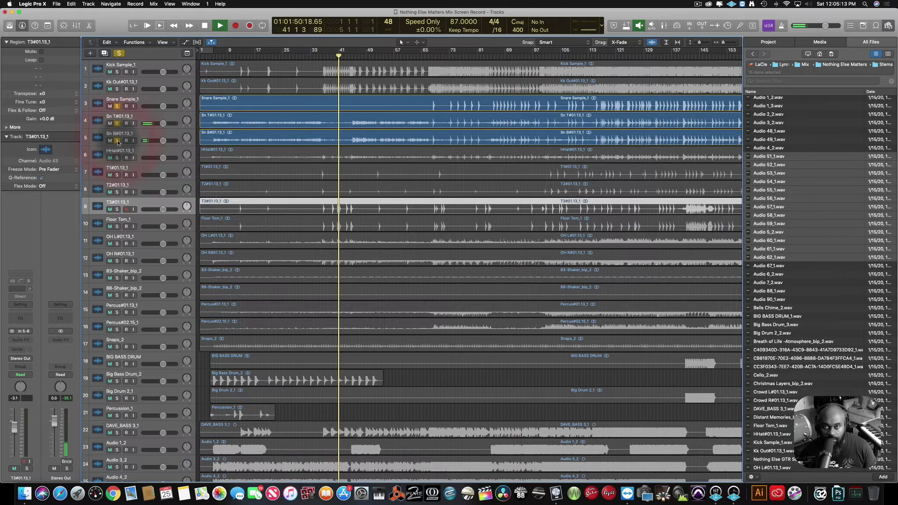
{"action": "left_click", "coordinate": [449, 57]}
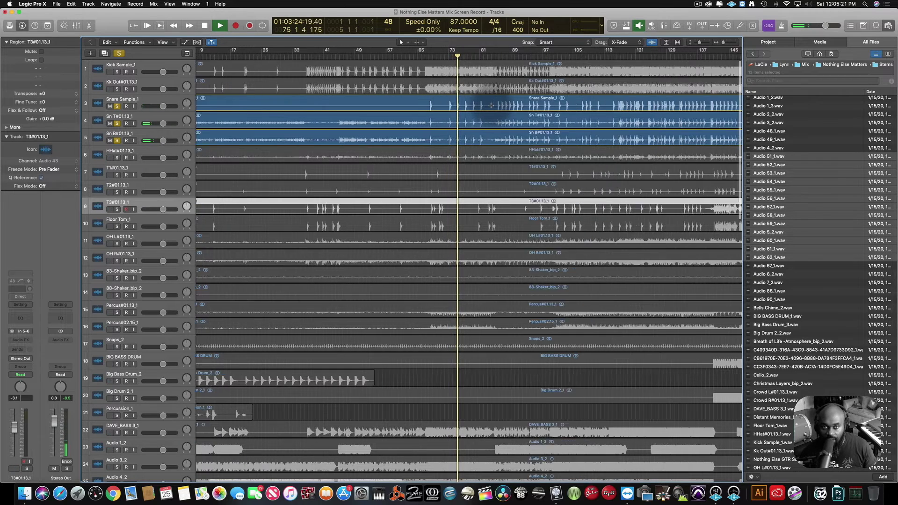
{"action": "key", "text": "super+Right"}
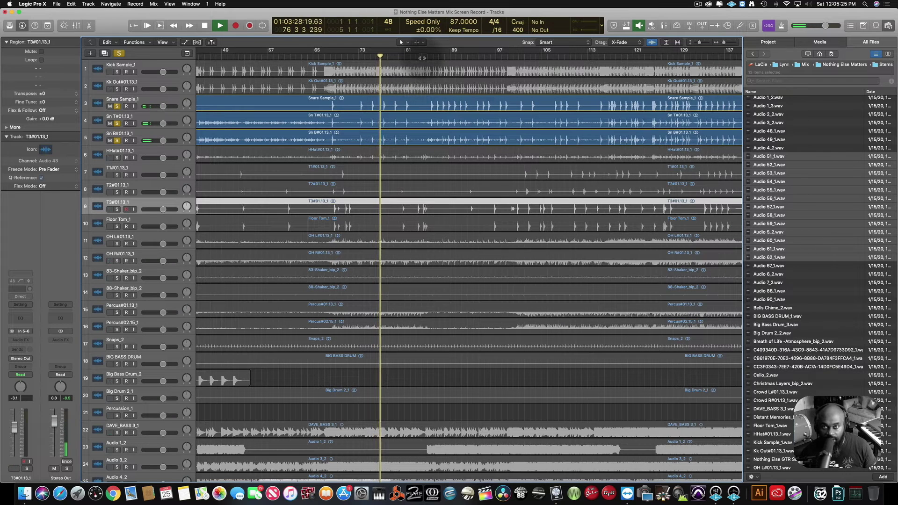
{"action": "left_click_drag", "start_coordinate": [421, 56], "coordinate": [428, 56]}
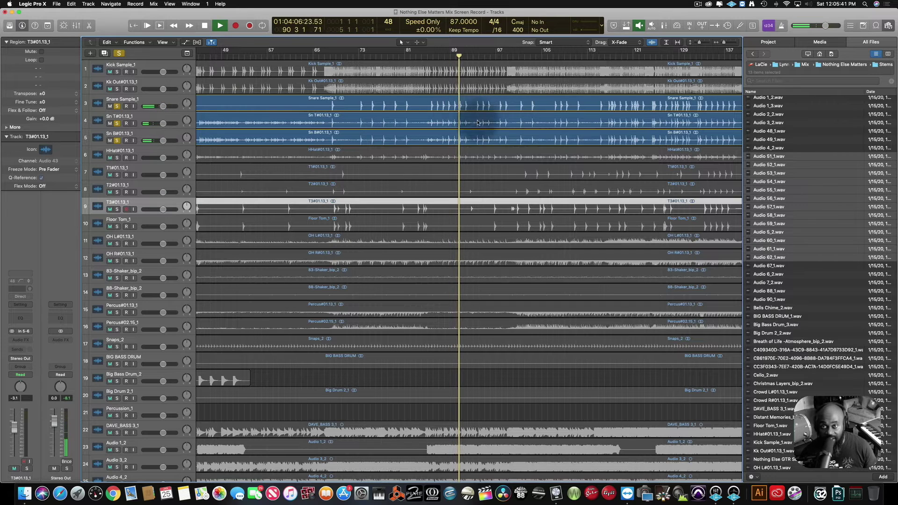
- Add Floor Tom_1, T1 through T3, HHat#01.13_1 and both kick tracks to the soloed snares during playback
{"action": "scroll", "coordinate": [461, 111], "scroll_direction": "right", "scroll_amount": 6}
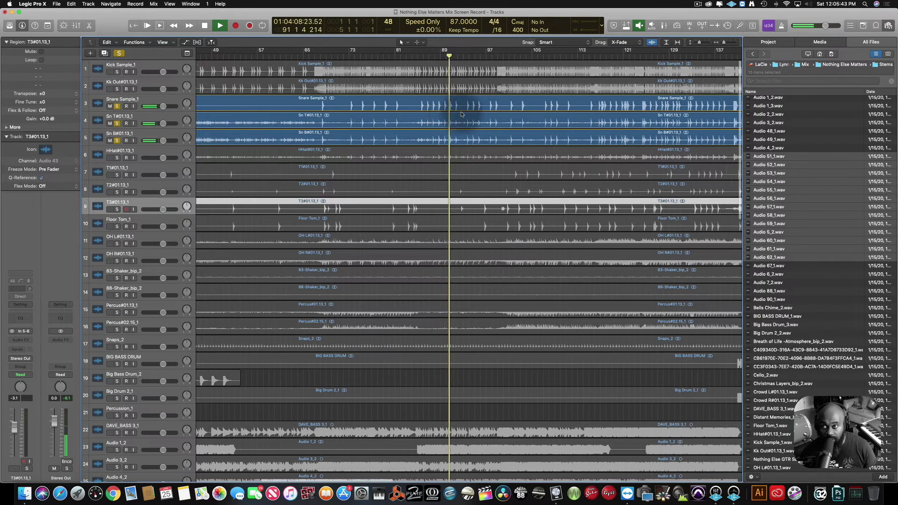
{"action": "scroll", "coordinate": [459, 112], "scroll_direction": "left", "scroll_amount": 12}
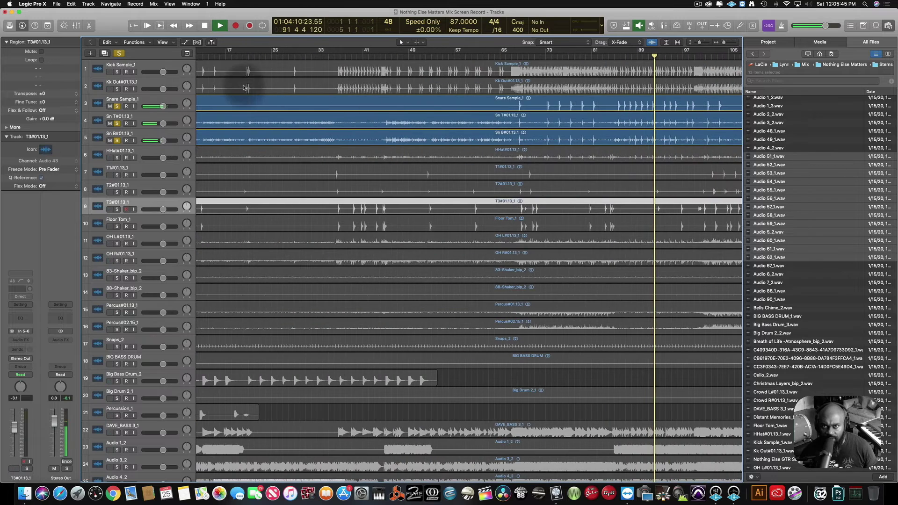
{"action": "left_click", "coordinate": [117, 226]}
{"action": "left_click", "coordinate": [117, 209]}
{"action": "left_click", "coordinate": [117, 192]}
{"action": "left_click", "coordinate": [117, 175]}
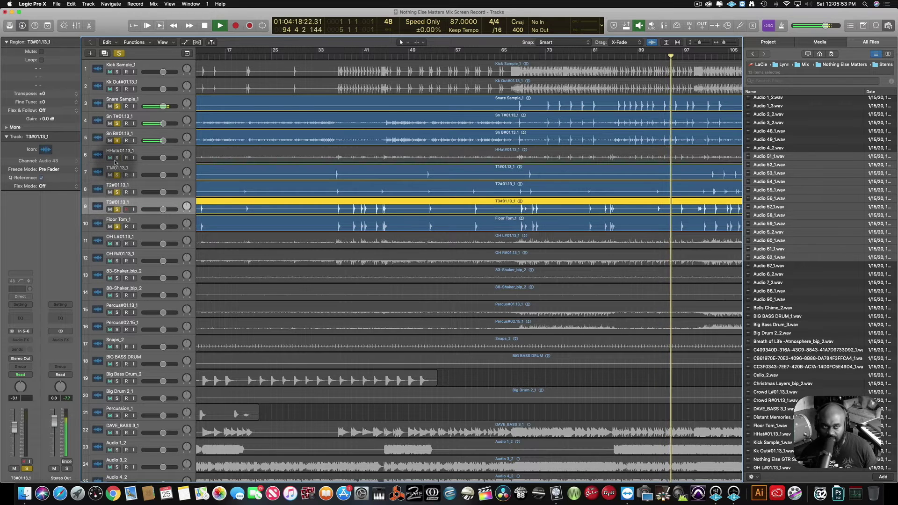
{"action": "left_click", "coordinate": [117, 158]}
{"action": "scroll", "coordinate": [116, 159], "scroll_direction": "right", "scroll_amount": 10}
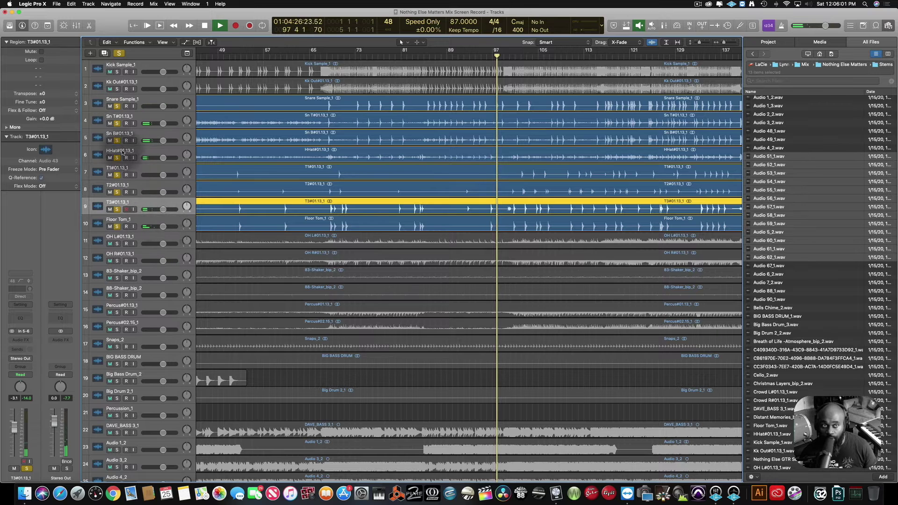
{"action": "left_click", "coordinate": [117, 89]}
{"action": "left_click", "coordinate": [117, 71]}
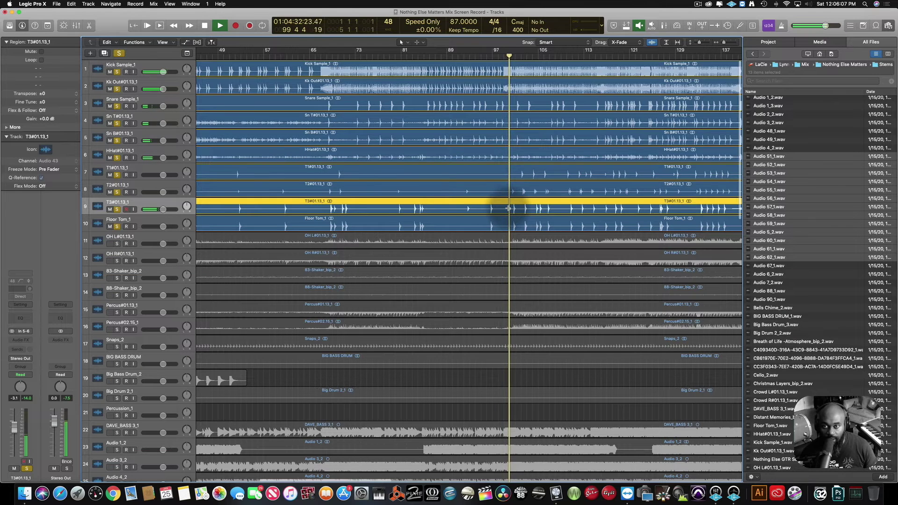
- Listen to T3#01.13_1 on its own and solo all the drum tracks from Kick Sample_1 through OH R#01.13_1
{"action": "scroll", "coordinate": [509, 209], "scroll_direction": "up", "scroll_amount": 5}
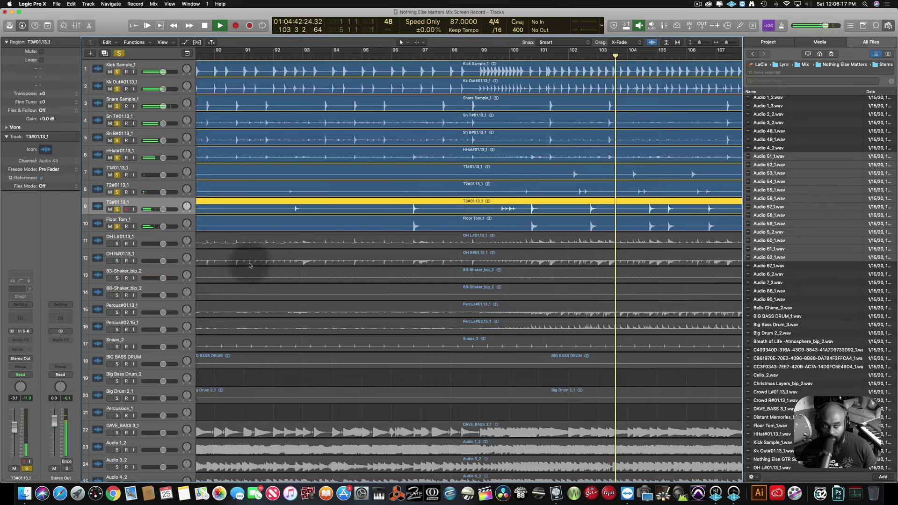
{"action": "left_click", "coordinate": [118, 227]}
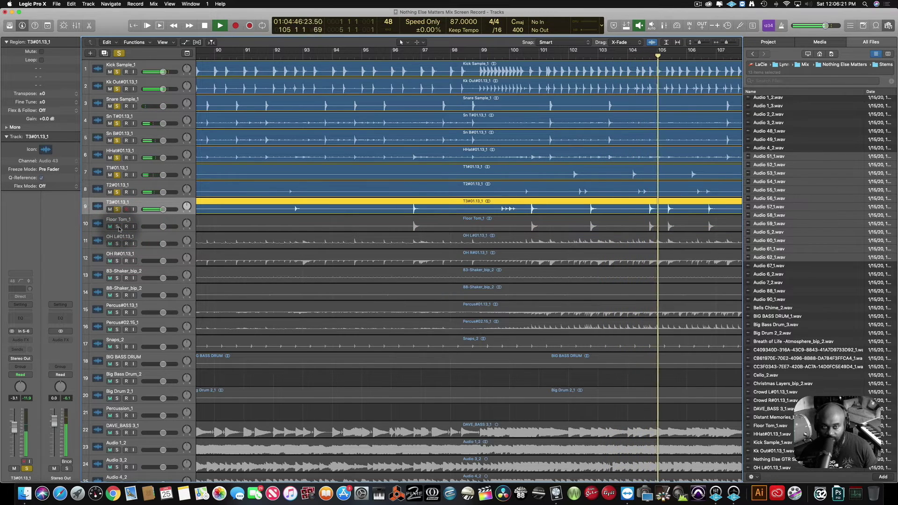
{"action": "left_click", "coordinate": [106, 51]}
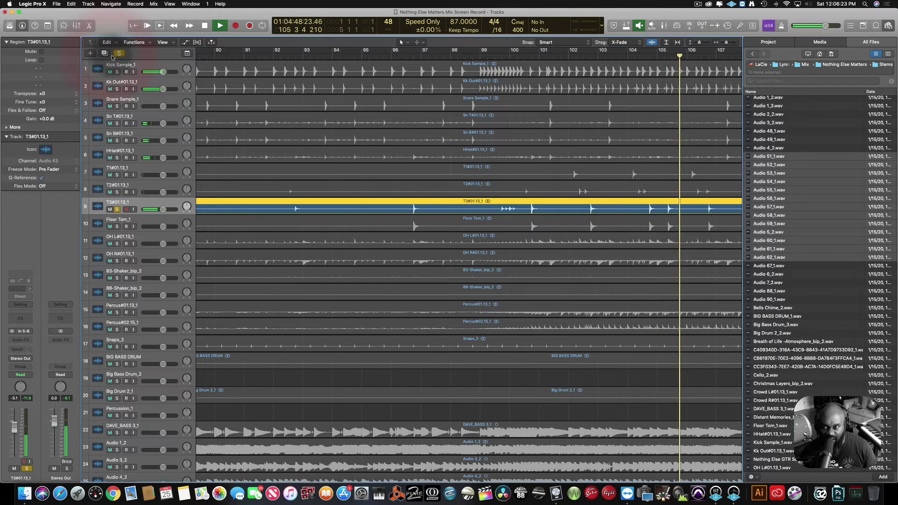
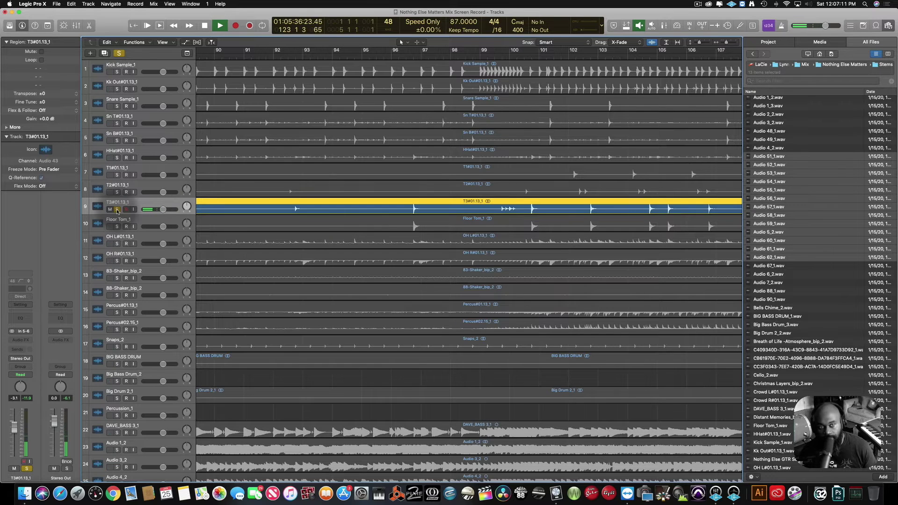
{"action": "left_click", "coordinate": [117, 209]}
{"action": "left_click_drag", "start_coordinate": [116, 261], "coordinate": [115, 60]}
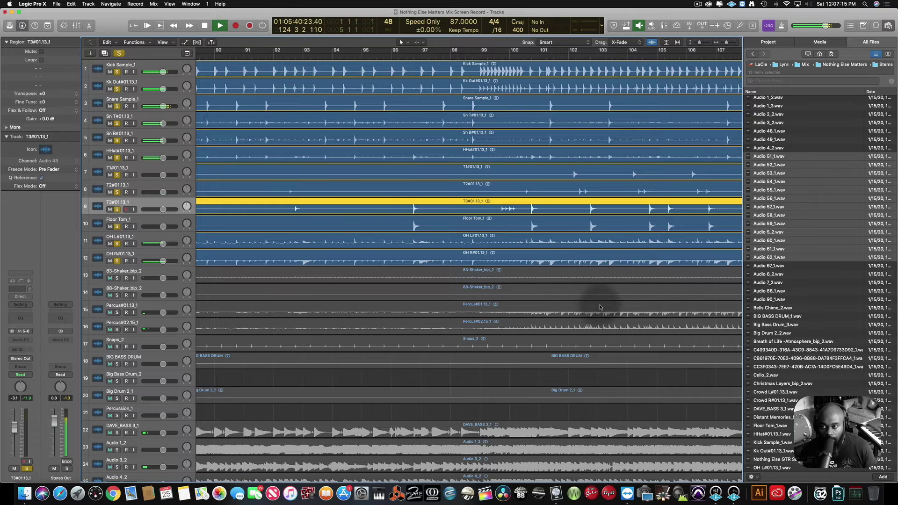
- Review the soloed drum tracks over the whole song during playback, checking their mixer channels and the stem file list
{"action": "scroll", "coordinate": [669, 244], "scroll_direction": "down", "scroll_amount": 10}
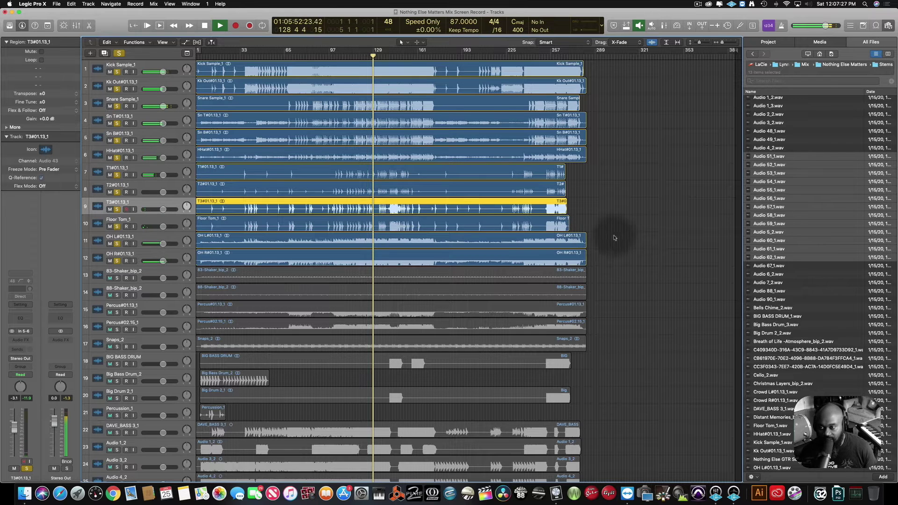
{"action": "scroll", "coordinate": [767, 277], "scroll_direction": "down", "scroll_amount": 8}
{"action": "scroll", "coordinate": [767, 278], "scroll_direction": "up", "scroll_amount": 1}
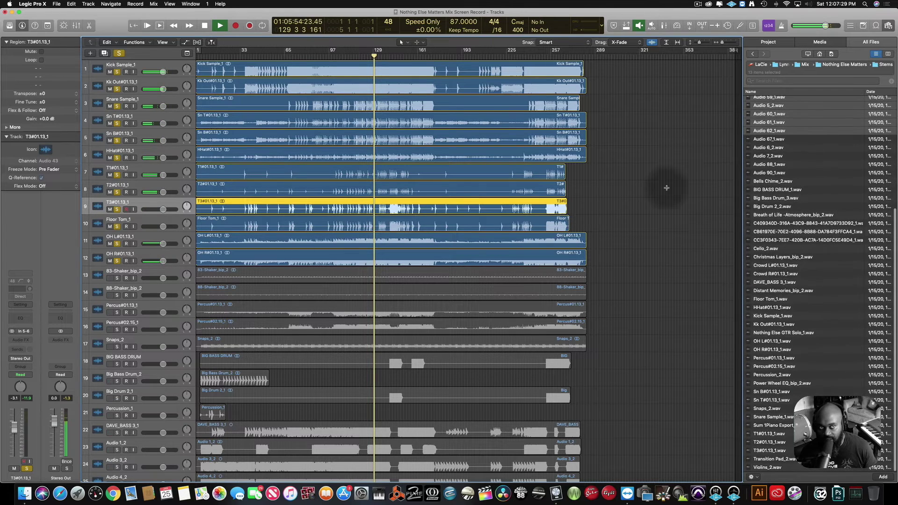
{"action": "left_click", "coordinate": [61, 30]}
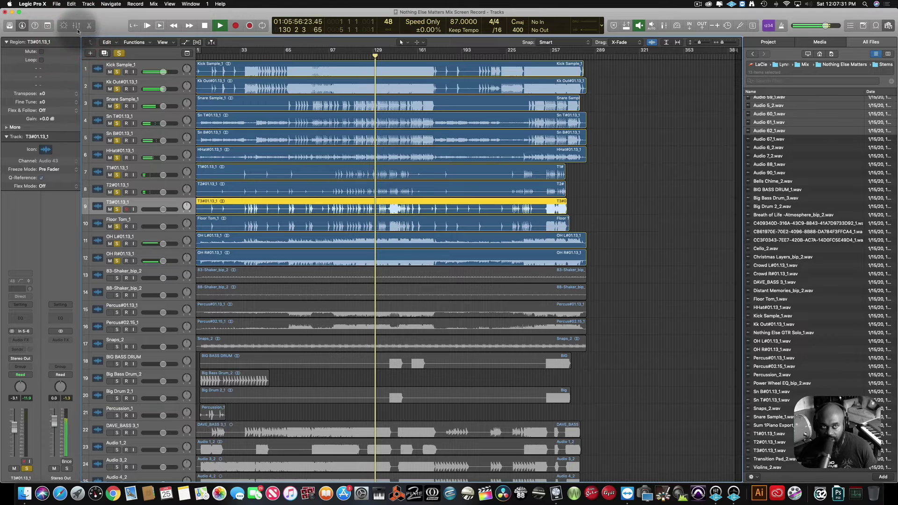
{"action": "left_click", "coordinate": [77, 26]}
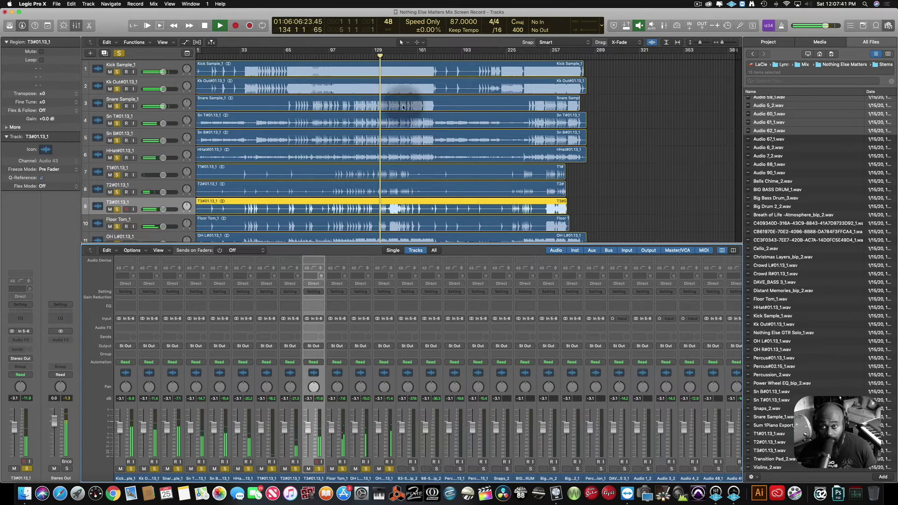
{"action": "scroll", "coordinate": [451, 147], "scroll_direction": "down", "scroll_amount": 5}
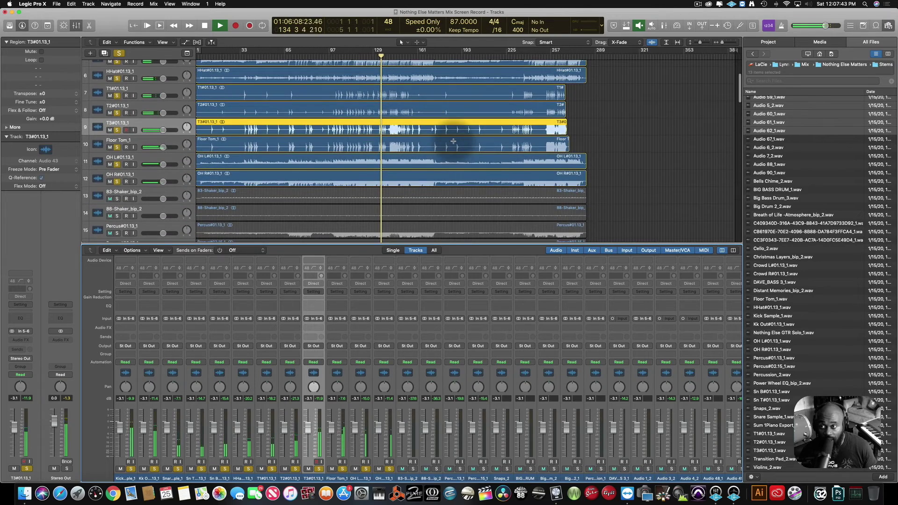
{"action": "scroll", "coordinate": [454, 141], "scroll_direction": "up", "scroll_amount": 1}
{"action": "scroll", "coordinate": [818, 181], "scroll_direction": "up", "scroll_amount": 1}
{"action": "scroll", "coordinate": [818, 181], "scroll_direction": "up", "scroll_amount": 5}
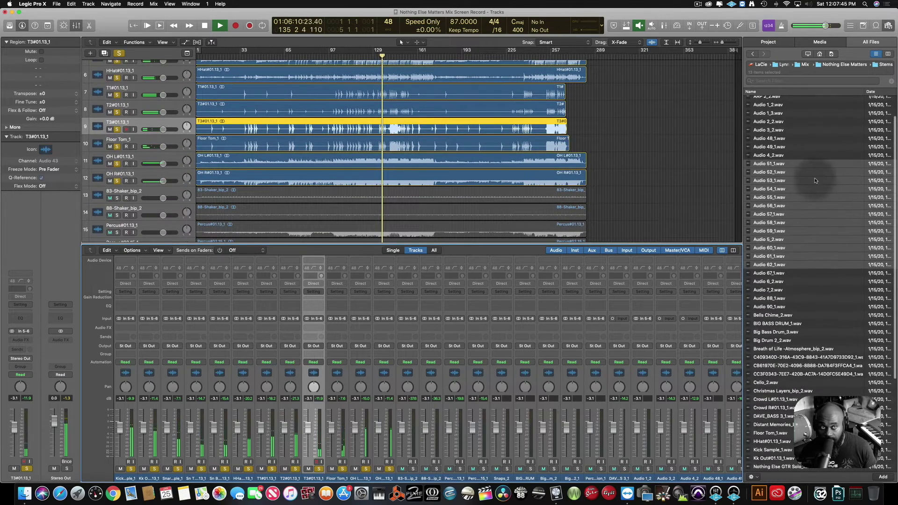
{"action": "left_click", "coordinate": [77, 26]}
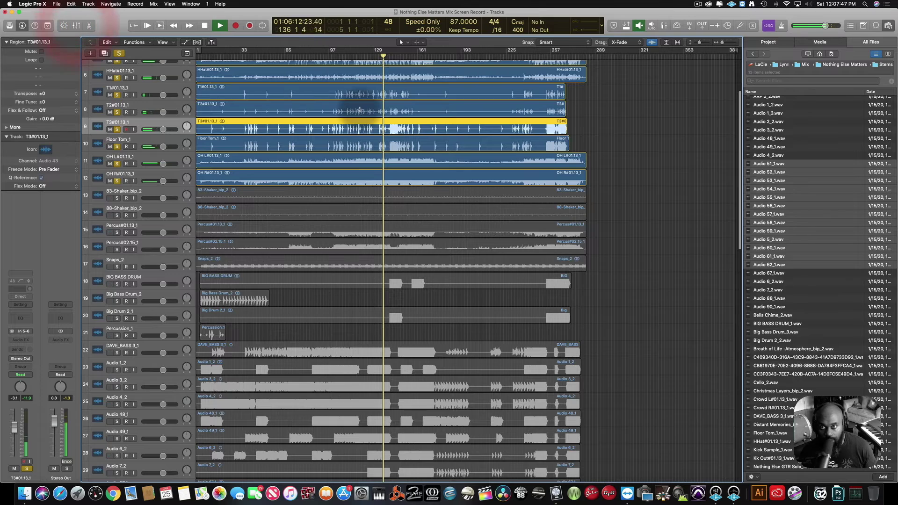
{"action": "scroll", "coordinate": [468, 211], "scroll_direction": "up", "scroll_amount": 5}
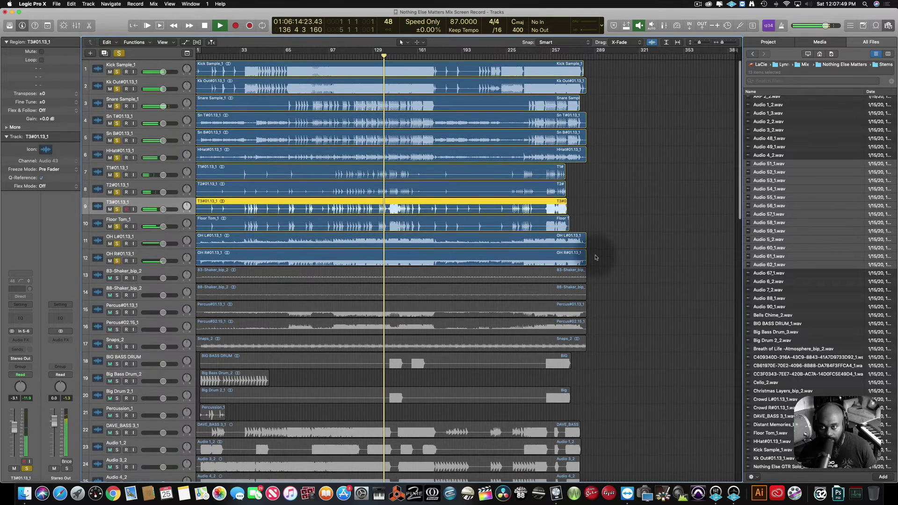
- Delete the twelve drum regions and their tracks, Kick Sample_1 through OH R#01.13_1, and stop playback
{"action": "left_click_drag", "start_coordinate": [596, 257], "coordinate": [437, 70]}
{"action": "key", "text": "Delete"}
{"action": "key", "text": "Delete"}
{"action": "key", "text": "Delete"}
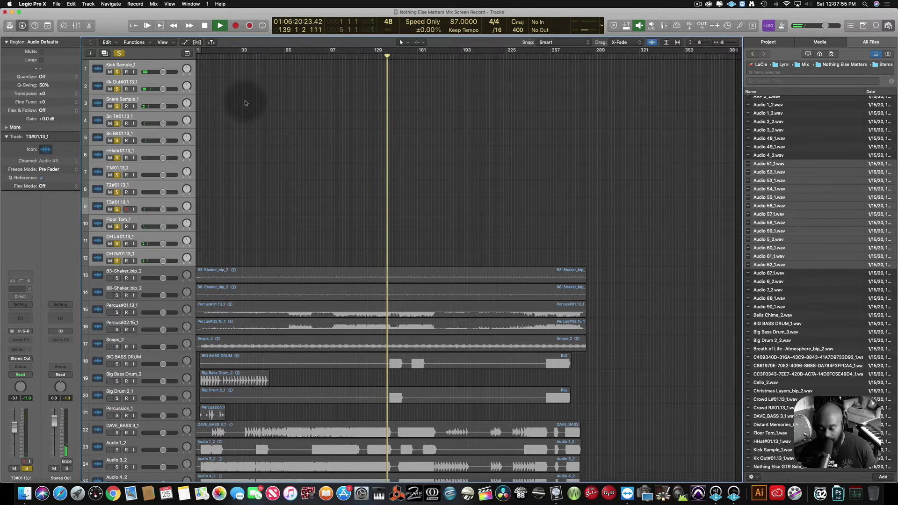
{"action": "key", "text": "space"}
{"action": "key", "text": "Delete"}
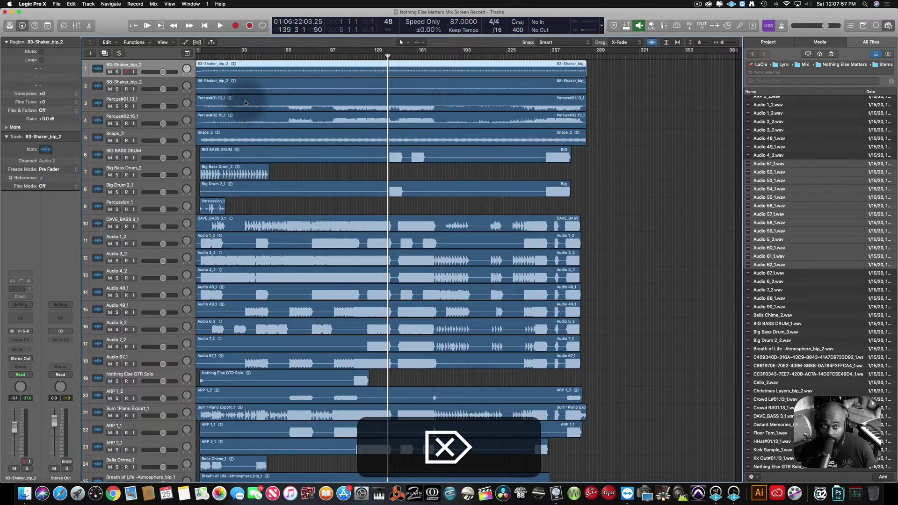
- Add the twelve kick, snare, hi-hat, tom, floor tom and overhead files from the Stems folder below Audio 5_2 as new tracks
{"action": "scroll", "coordinate": [245, 101], "scroll_direction": "down", "scroll_amount": 10}
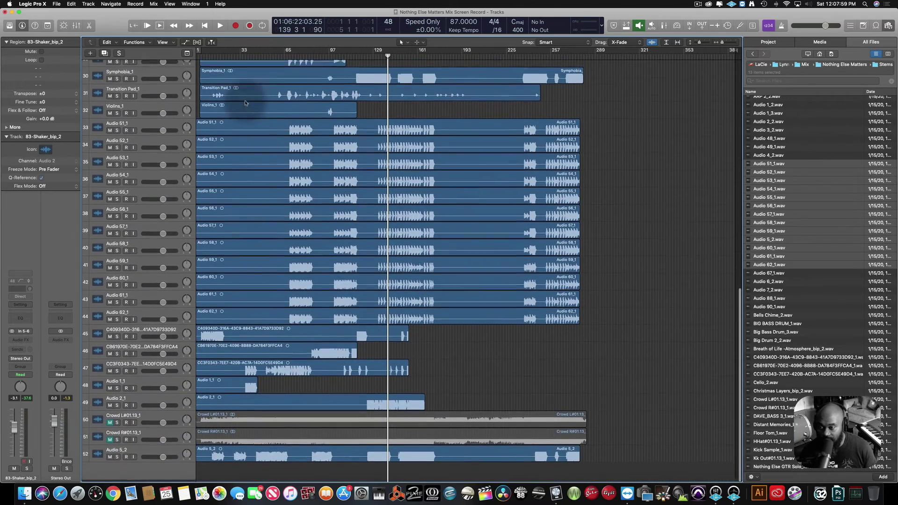
{"action": "scroll", "coordinate": [791, 197], "scroll_direction": "down", "scroll_amount": 5}
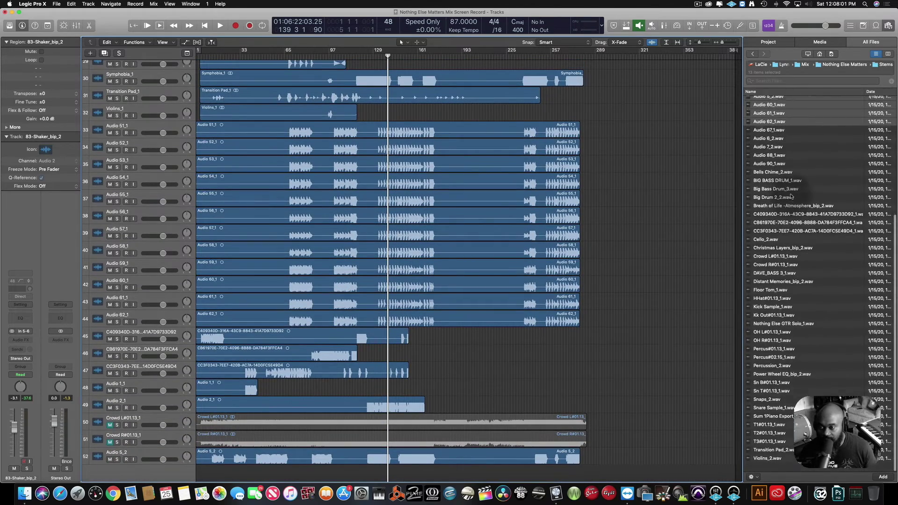
{"action": "left_click", "coordinate": [782, 451]}
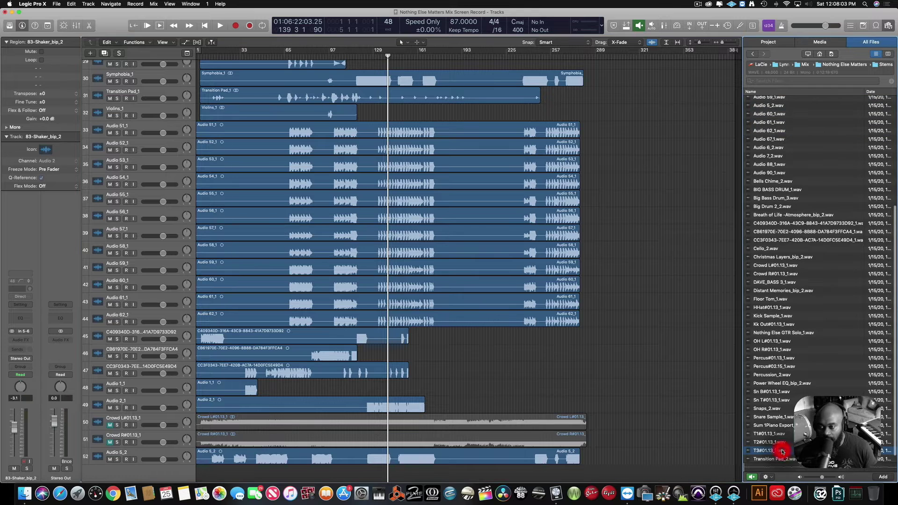
{"action": "left_click", "coordinate": [782, 442], "text": "super"}
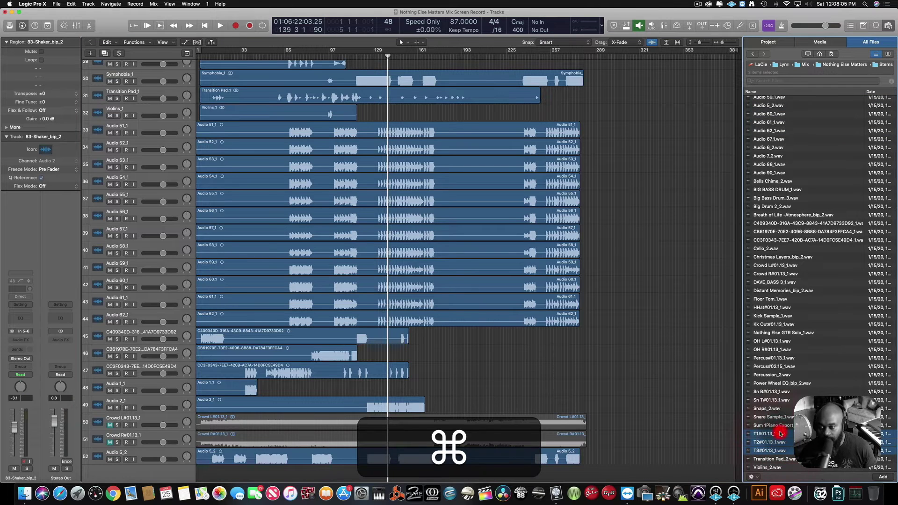
{"action": "left_click", "coordinate": [778, 392], "text": "super"}
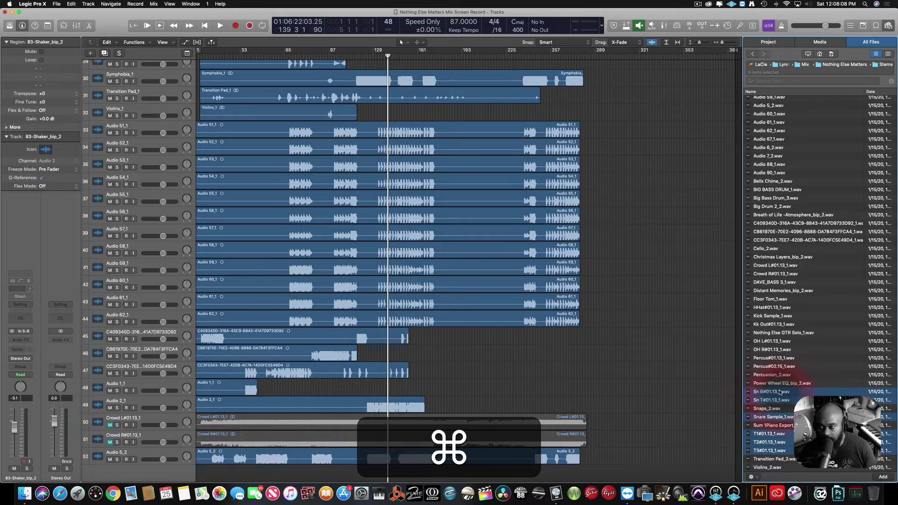
{"action": "left_click", "coordinate": [777, 350], "text": "super"}
{"action": "left_click", "coordinate": [775, 341], "text": "super"}
{"action": "left_click", "coordinate": [774, 324], "text": "super"}
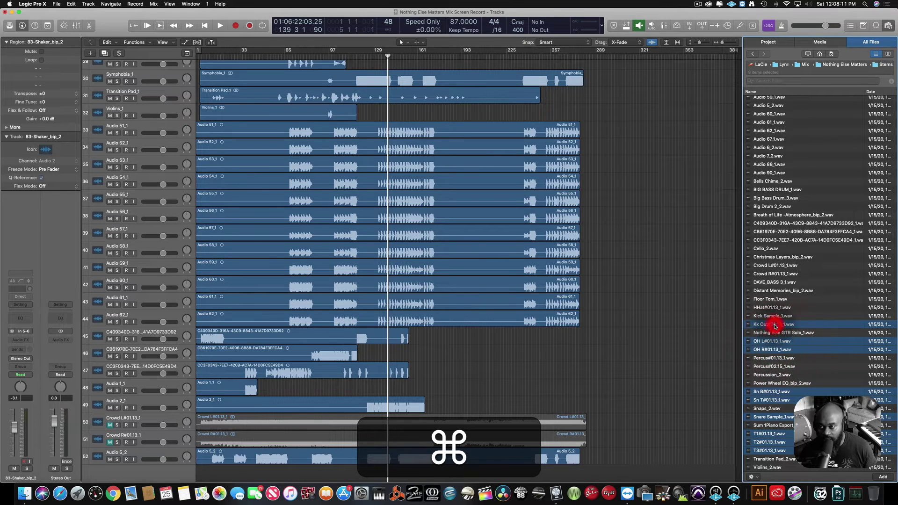
{"action": "left_click", "coordinate": [775, 317], "text": "super"}
{"action": "left_click", "coordinate": [772, 308], "text": "super"}
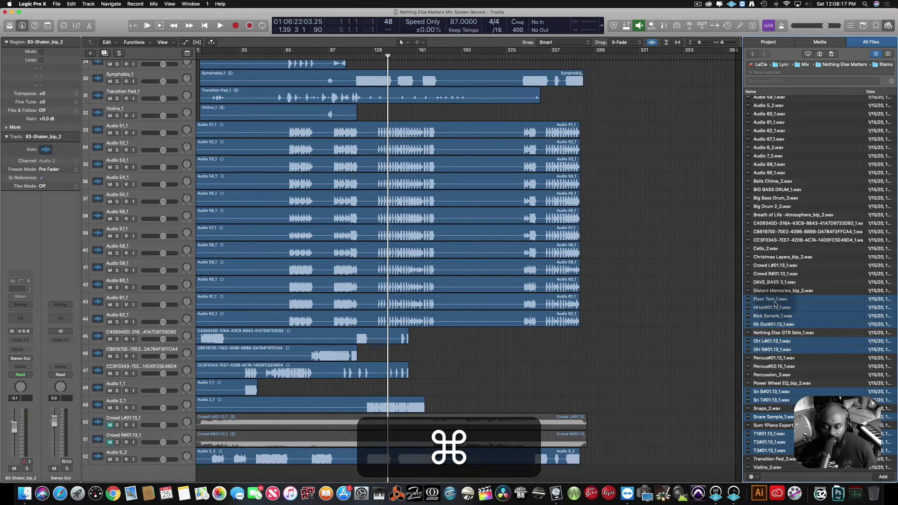
{"action": "left_click_drag", "start_coordinate": [776, 303], "coordinate": [194, 473]}
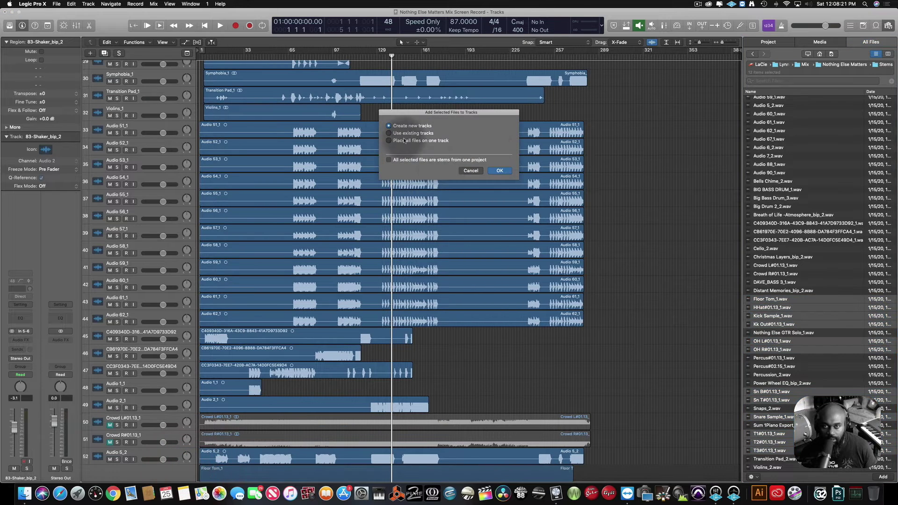
{"action": "left_click", "coordinate": [501, 170]}
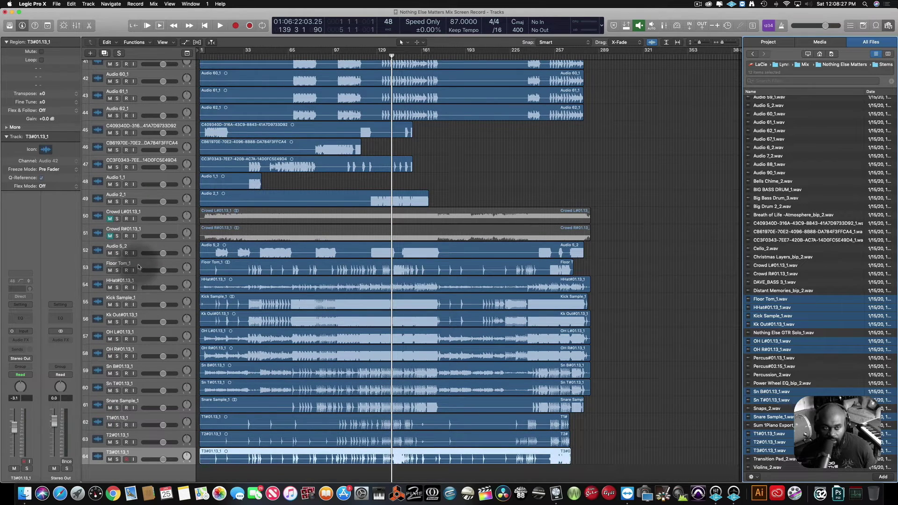
- Move the twelve re-added drum tracks, Floor Tom_1 through T3#01.13_1, above 83-Shaker_bip_2 at the start of the track list
{"action": "left_click", "coordinate": [140, 263]}
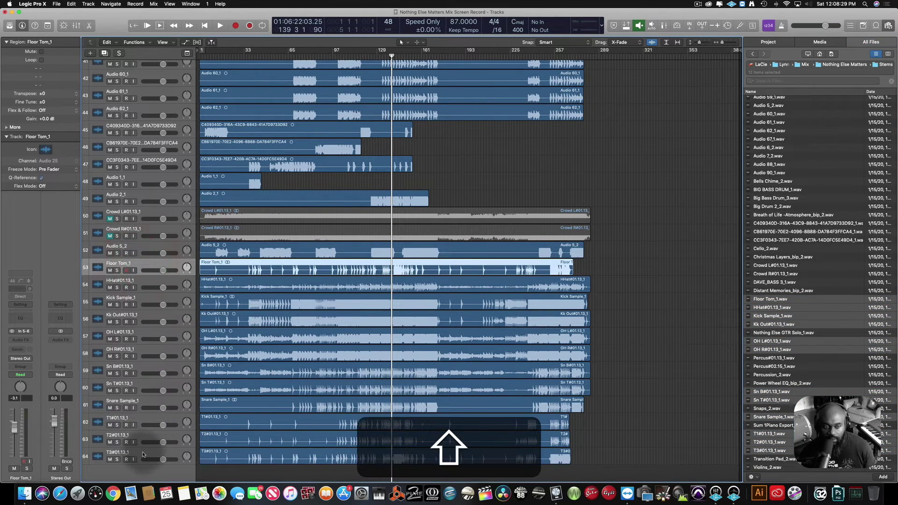
{"action": "left_click", "coordinate": [146, 443], "text": "shift"}
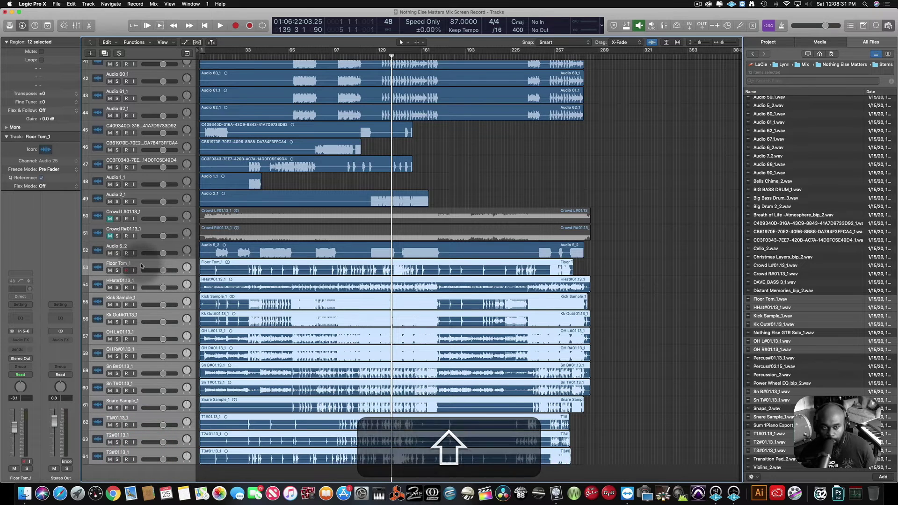
{"action": "left_click_drag", "start_coordinate": [144, 270], "coordinate": [146, 4]}
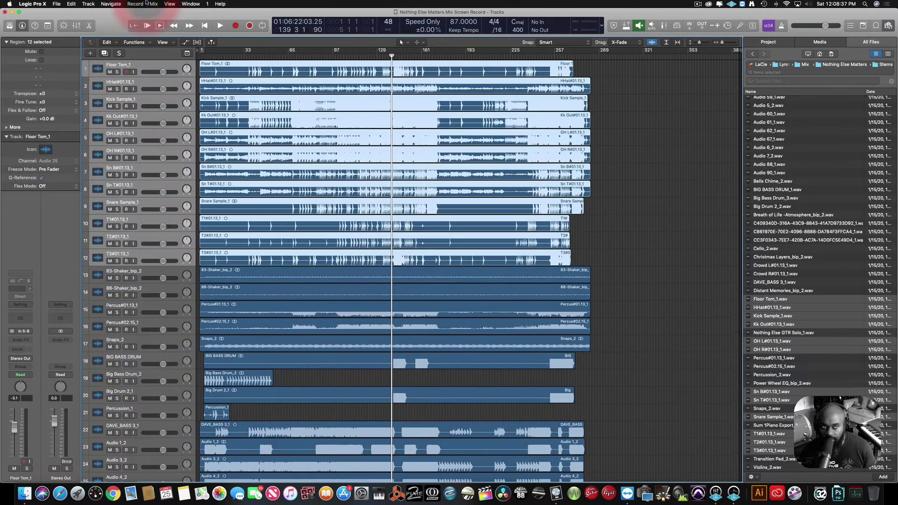
- Reorder the drums to start with Kick Sample_1, Kk Out#01.13_1 and Snare Sample_1, and move Sn B#01.13_1 above OH R#01.13_1
{"action": "left_click", "coordinate": [140, 100]}
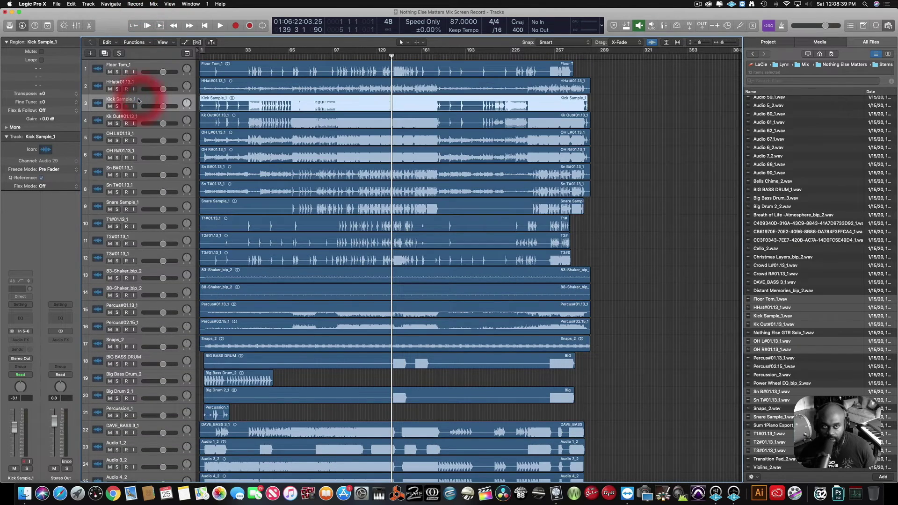
{"action": "left_click_drag", "start_coordinate": [136, 99], "coordinate": [136, 60]}
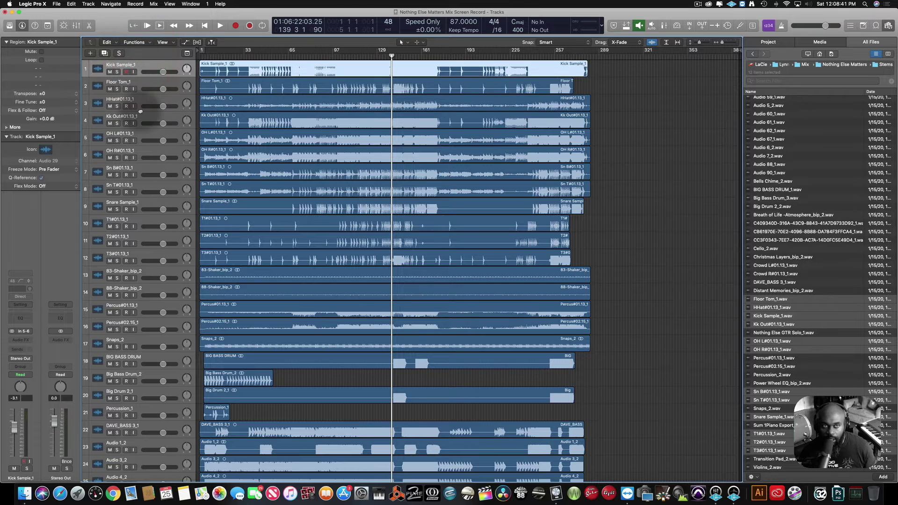
{"action": "left_click_drag", "start_coordinate": [135, 113], "coordinate": [140, 77]}
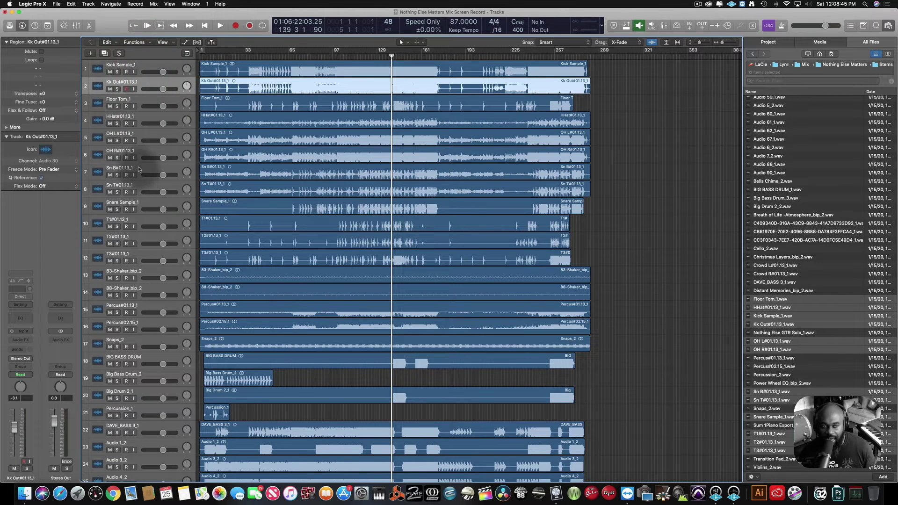
{"action": "left_click_drag", "start_coordinate": [138, 169], "coordinate": [134, 94]}
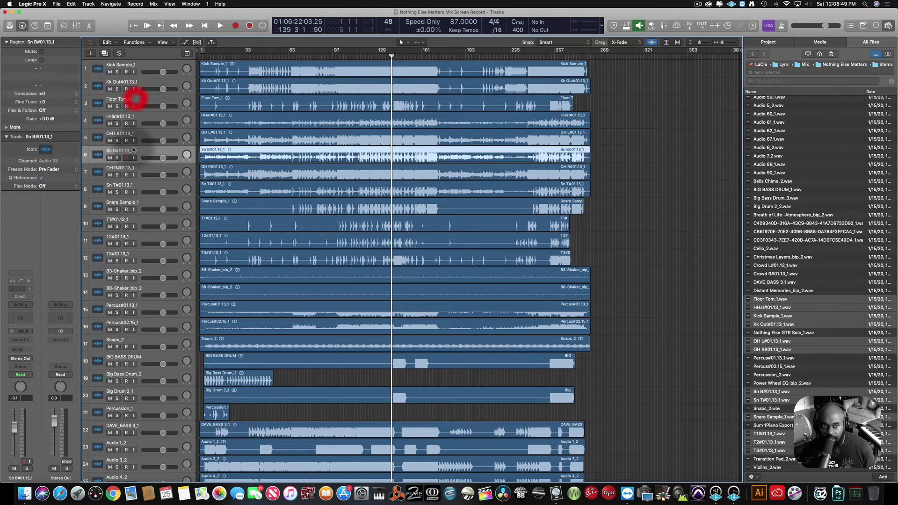
{"action": "left_click_drag", "start_coordinate": [135, 204], "coordinate": [132, 97]}
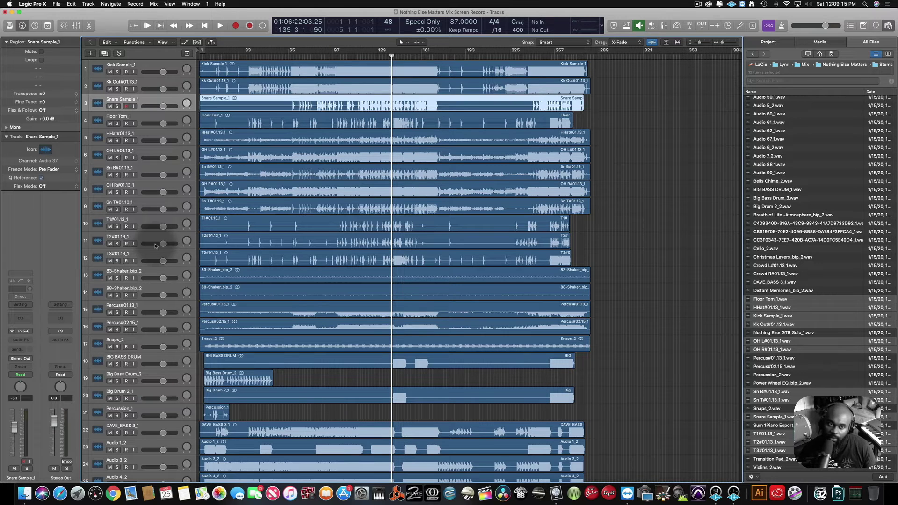
- Move Crowd L#01.13_1 and Crowd R#01.13_1 below Audio 5_2 to the end of the track list
{"action": "scroll", "coordinate": [142, 171], "scroll_direction": "down", "scroll_amount": 15}
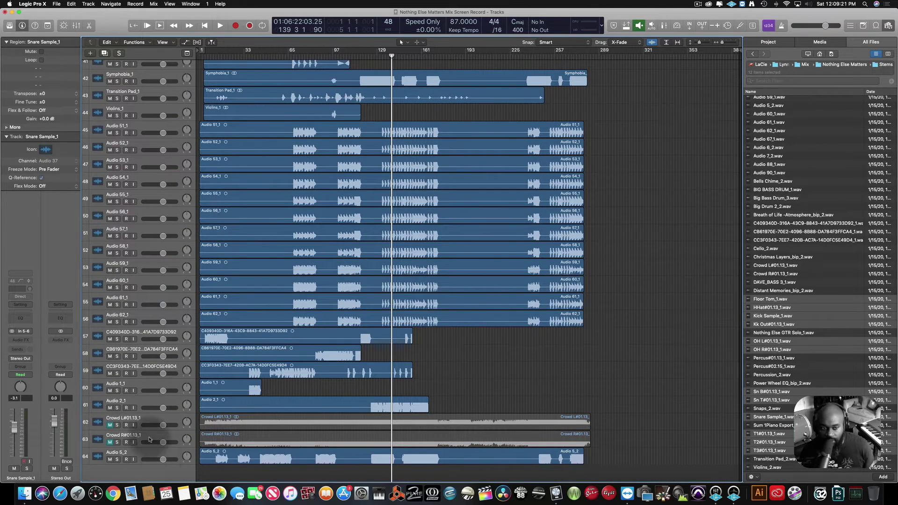
{"action": "left_click", "coordinate": [145, 418], "text": "shift"}
{"action": "left_click", "coordinate": [142, 442], "text": "shift"}
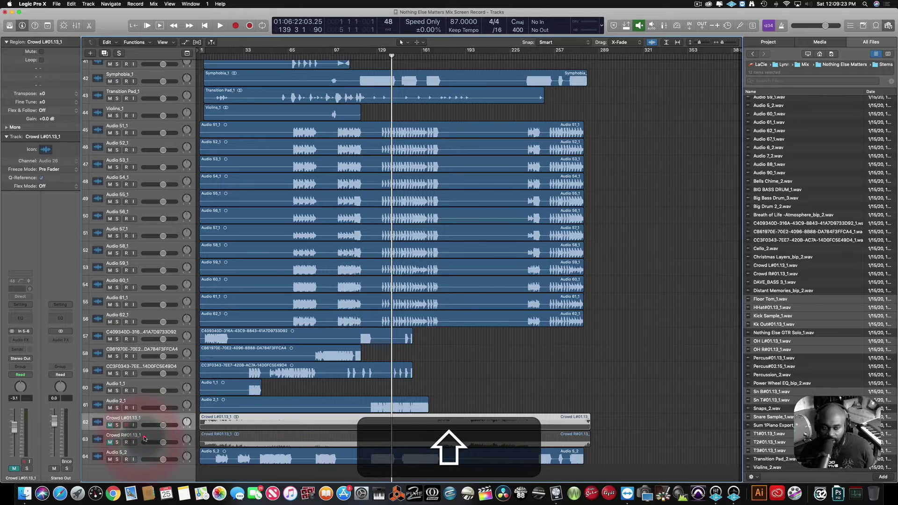
{"action": "left_click_drag", "start_coordinate": [140, 427], "coordinate": [142, 466]}
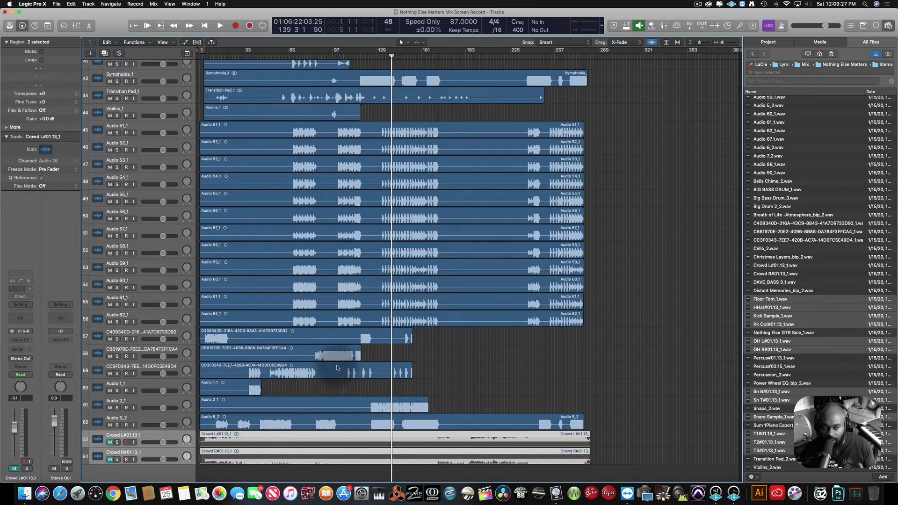
- Listen to Audio 5_2 soloed and move it directly below DAVE_BASS 3_1
{"action": "left_click", "coordinate": [117, 425]}
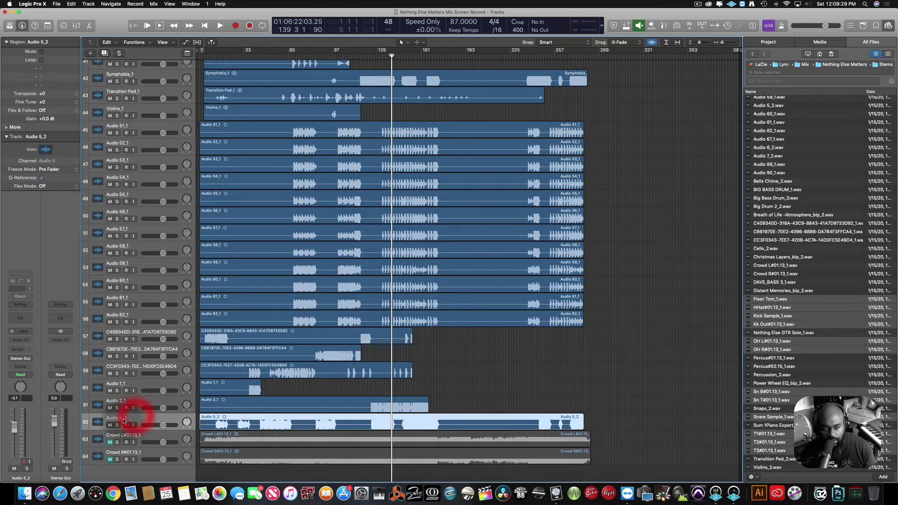
{"action": "key", "text": "space"}
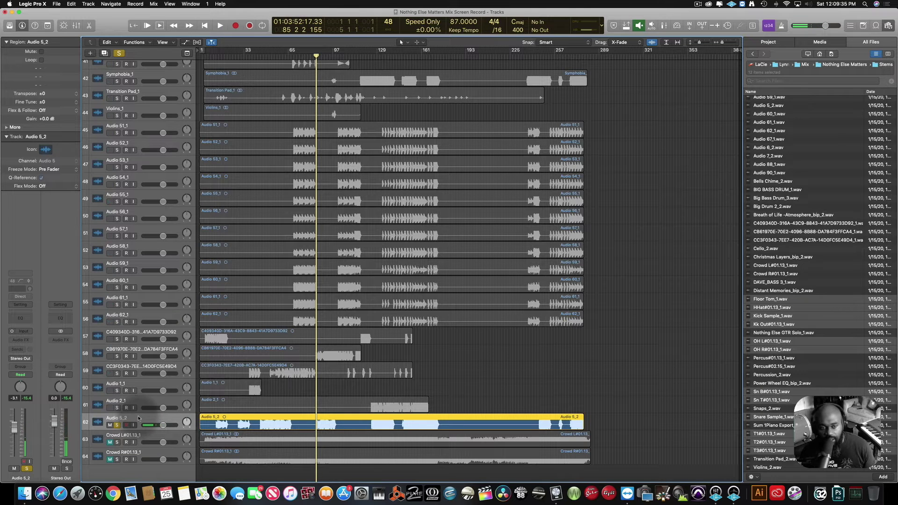
{"action": "left_click_drag", "start_coordinate": [138, 418], "coordinate": [140, 204]}
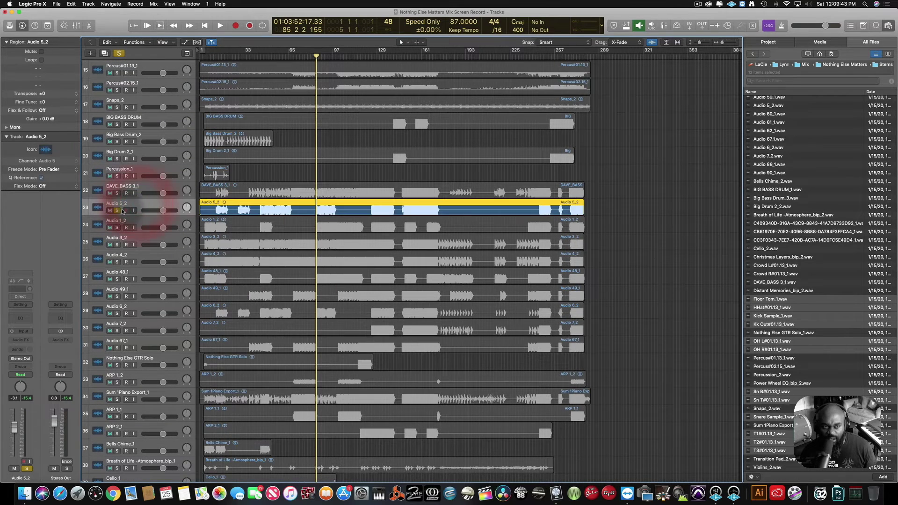
- Solo the five tracks above Crowd L#01.13_1, tracks 58 through Audio 2_1, unsolo Audio 5_2, and listen to them from just before bar 97
{"action": "scroll", "coordinate": [133, 234], "scroll_direction": "down", "scroll_amount": 10}
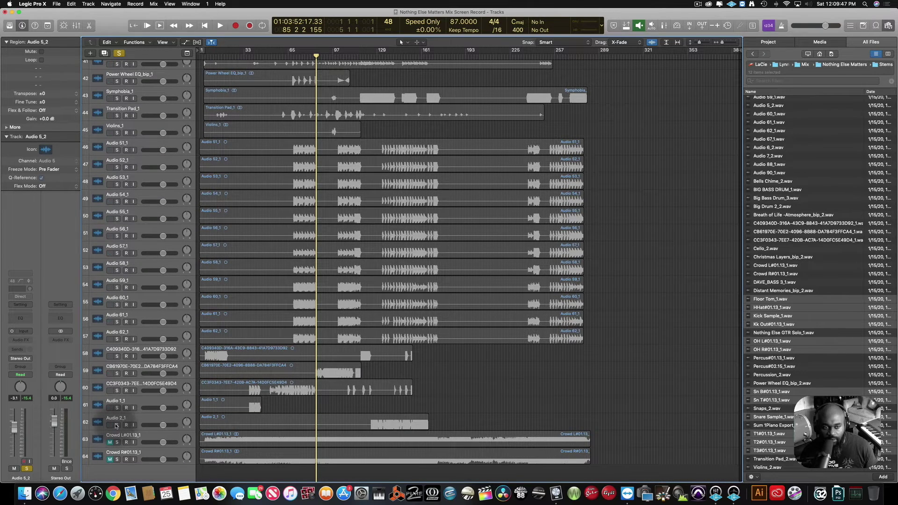
{"action": "left_click_drag", "start_coordinate": [116, 425], "coordinate": [119, 359]}
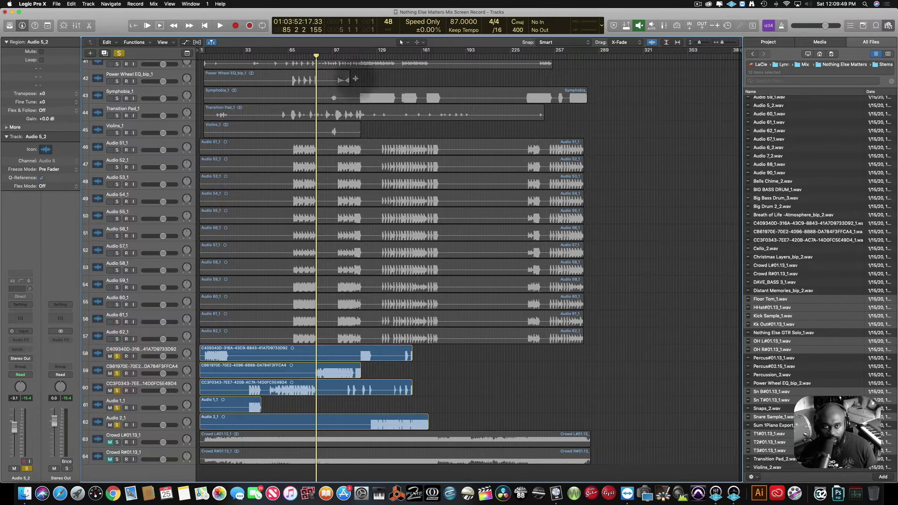
{"action": "double_click", "coordinate": [331, 56]}
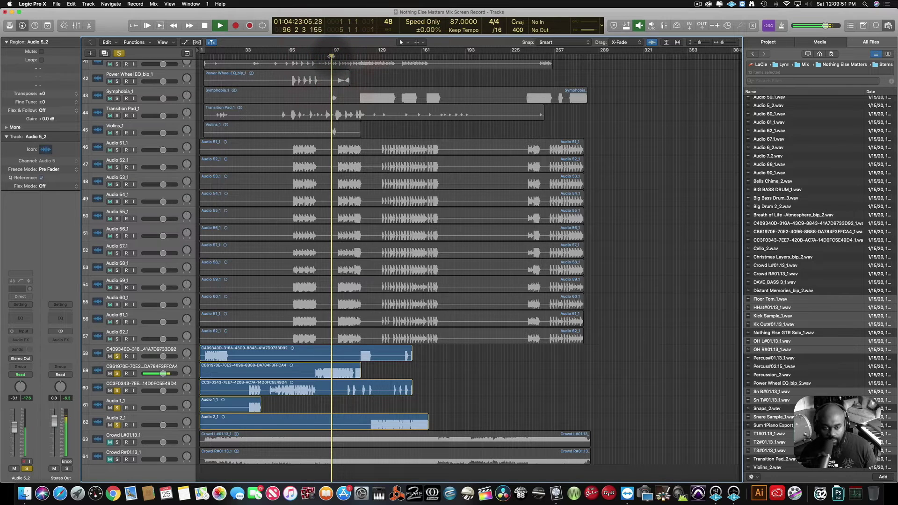
{"action": "scroll", "coordinate": [131, 352], "scroll_direction": "up", "scroll_amount": 15}
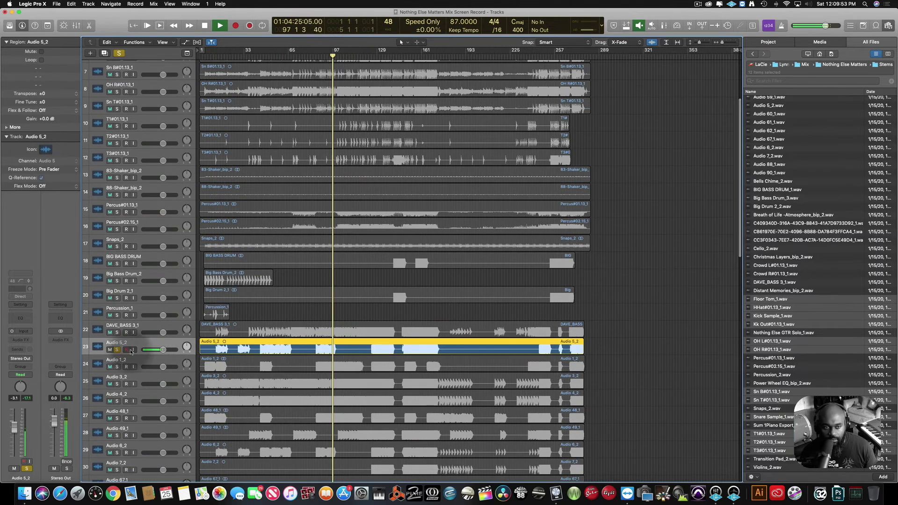
{"action": "left_click", "coordinate": [117, 350]}
{"action": "scroll", "coordinate": [316, 386], "scroll_direction": "down", "scroll_amount": 10}
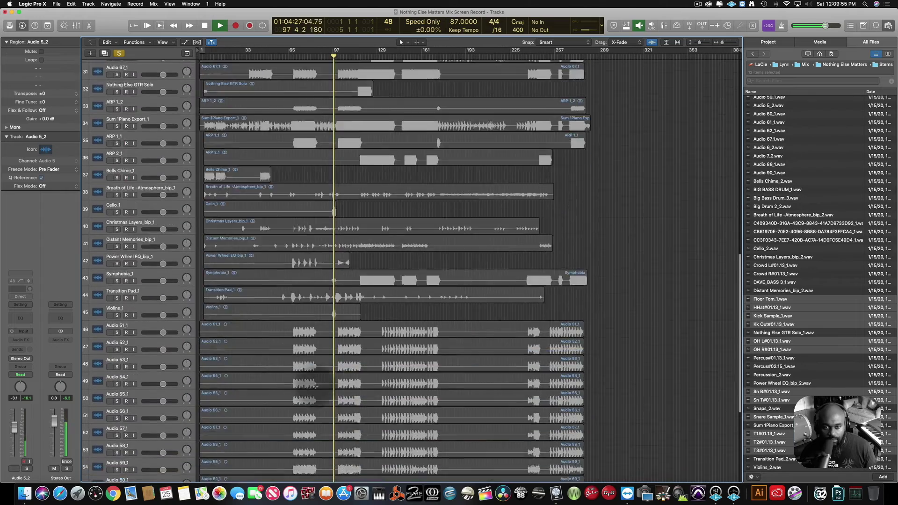
{"action": "scroll", "coordinate": [316, 386], "scroll_direction": "down", "scroll_amount": 5}
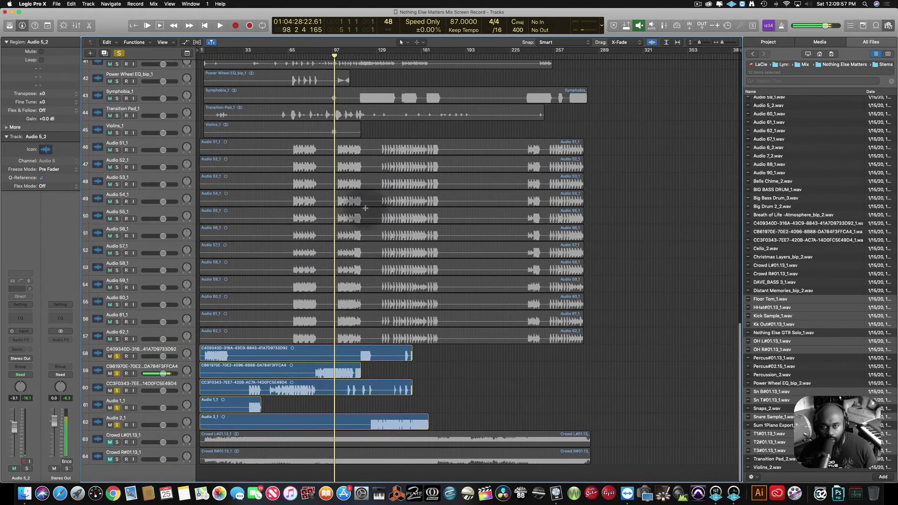
- Review the track order from the drums through the bass, guitars, keys and remaining audio tracks down to the crowd tracks
{"action": "scroll", "coordinate": [308, 222], "scroll_direction": "up", "scroll_amount": 15}
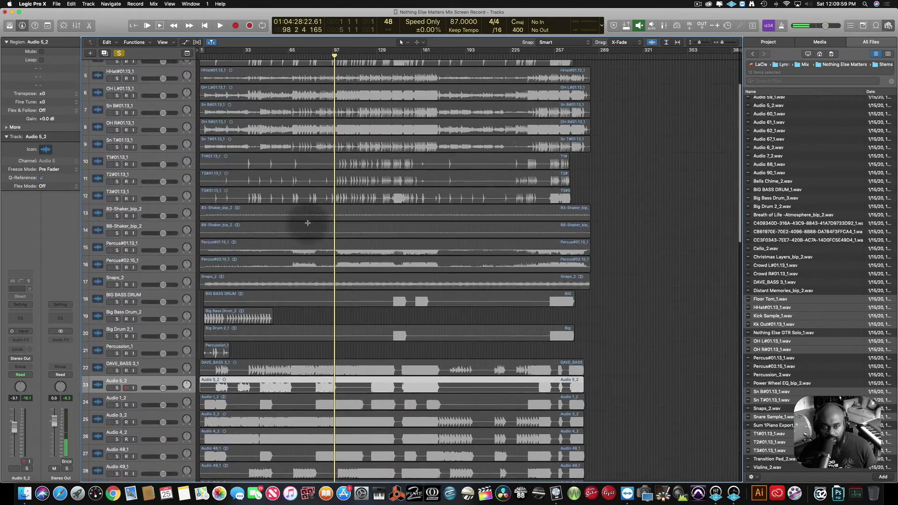
{"action": "scroll", "coordinate": [307, 223], "scroll_direction": "down", "scroll_amount": 5}
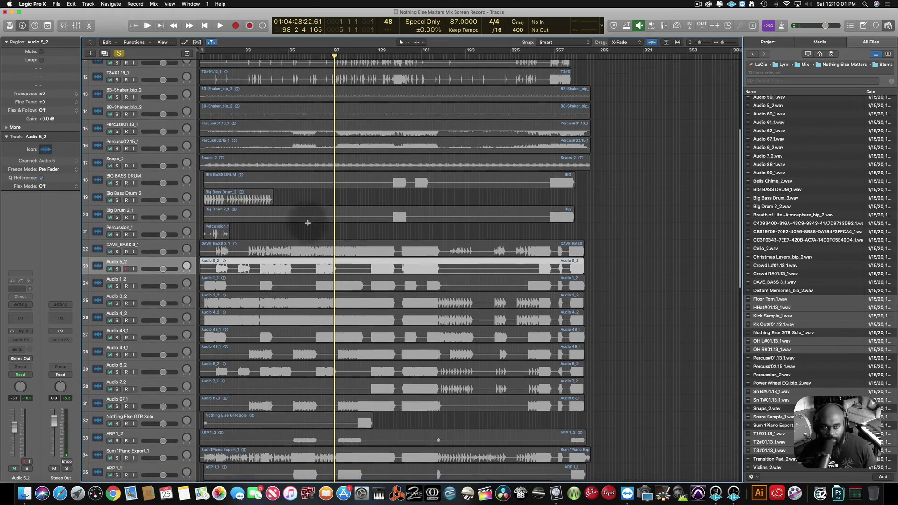
{"action": "scroll", "coordinate": [308, 223], "scroll_direction": "down", "scroll_amount": 6}
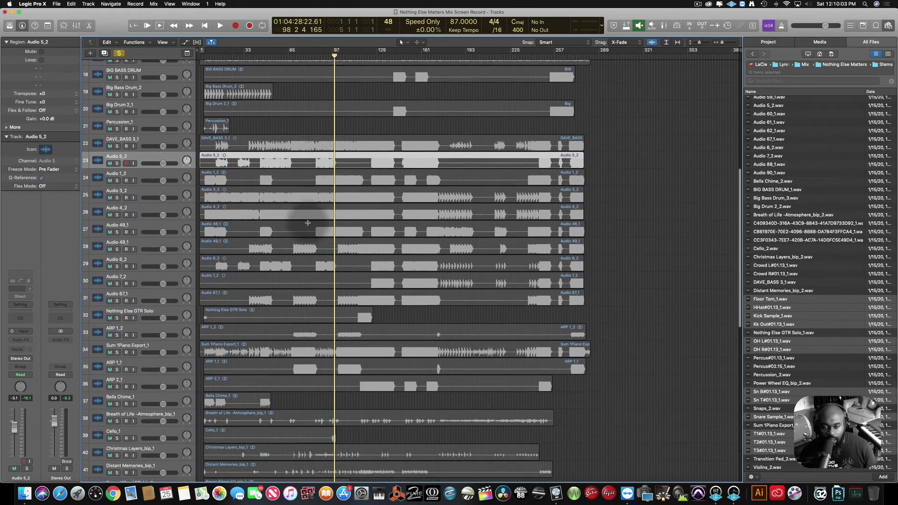
{"action": "scroll", "coordinate": [317, 377], "scroll_direction": "down", "scroll_amount": 14}
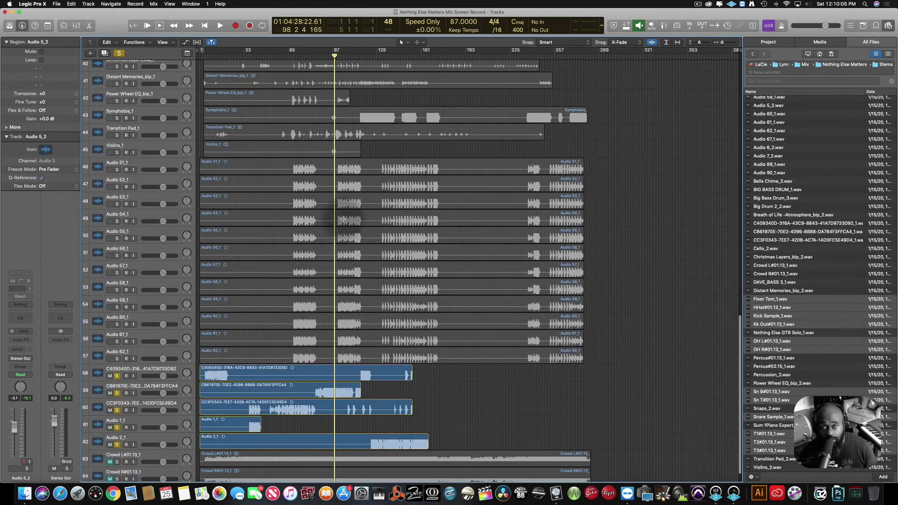
{"action": "scroll", "coordinate": [343, 219], "scroll_direction": "up", "scroll_amount": 4}
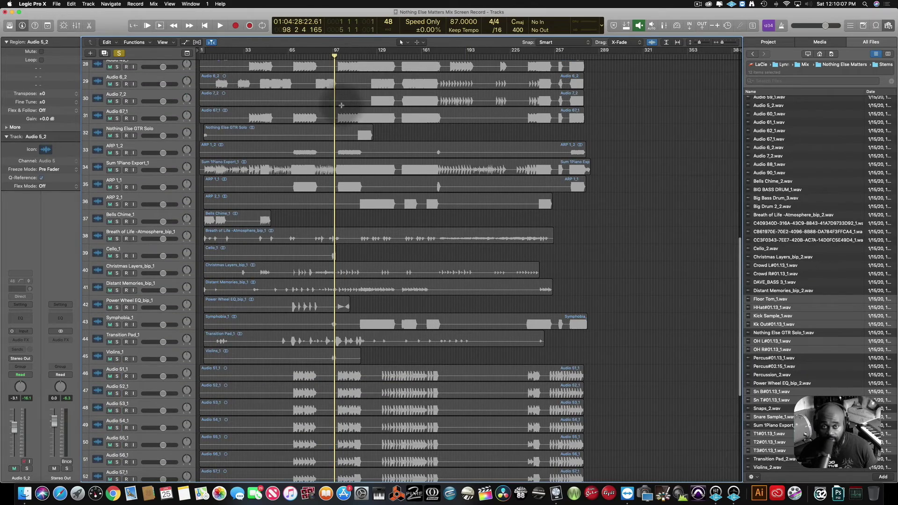
- Clear the solo state from all soloed tracks in the project
{"action": "scroll", "coordinate": [291, 273], "scroll_direction": "up", "scroll_amount": 20}
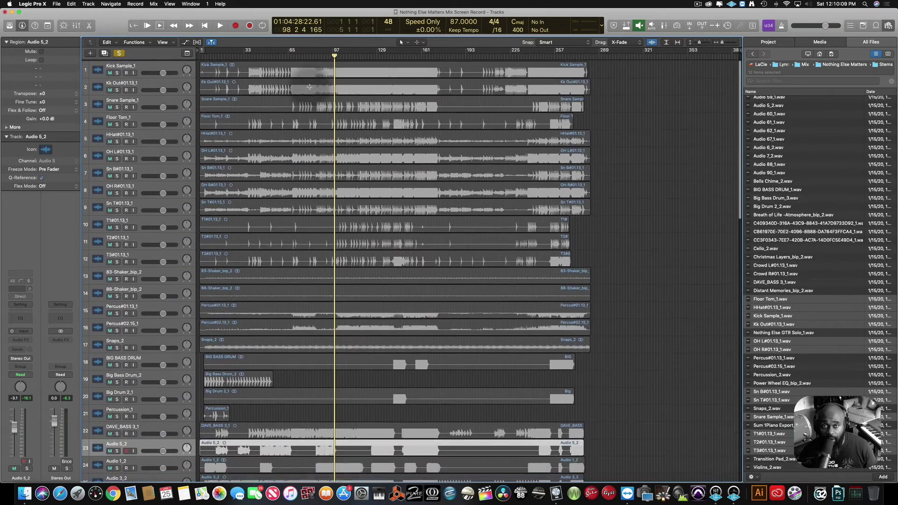
{"action": "scroll", "coordinate": [310, 297], "scroll_direction": "down", "scroll_amount": 20}
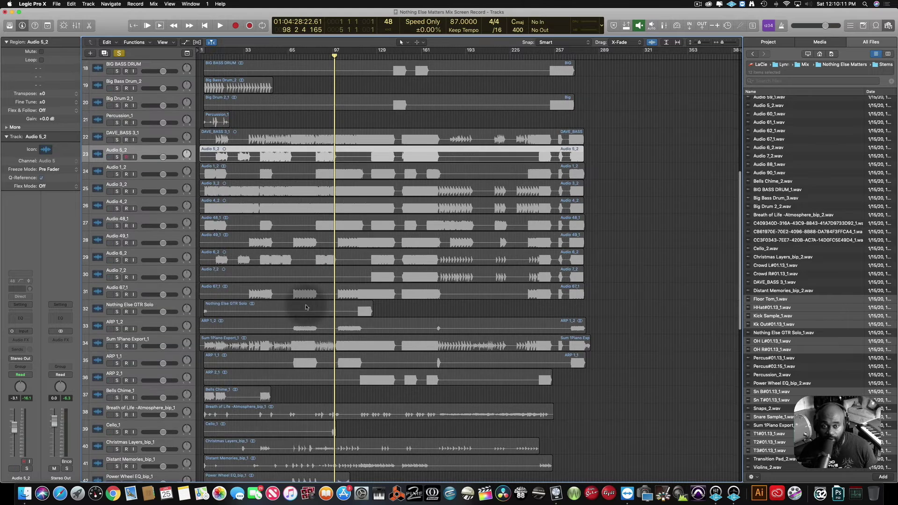
{"action": "scroll", "coordinate": [305, 307], "scroll_direction": "down", "scroll_amount": 8}
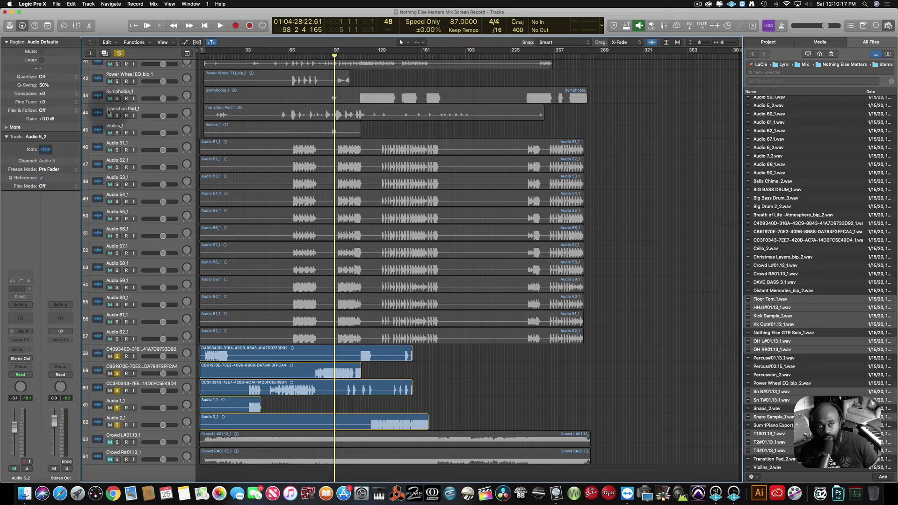
{"action": "left_click", "coordinate": [119, 52]}
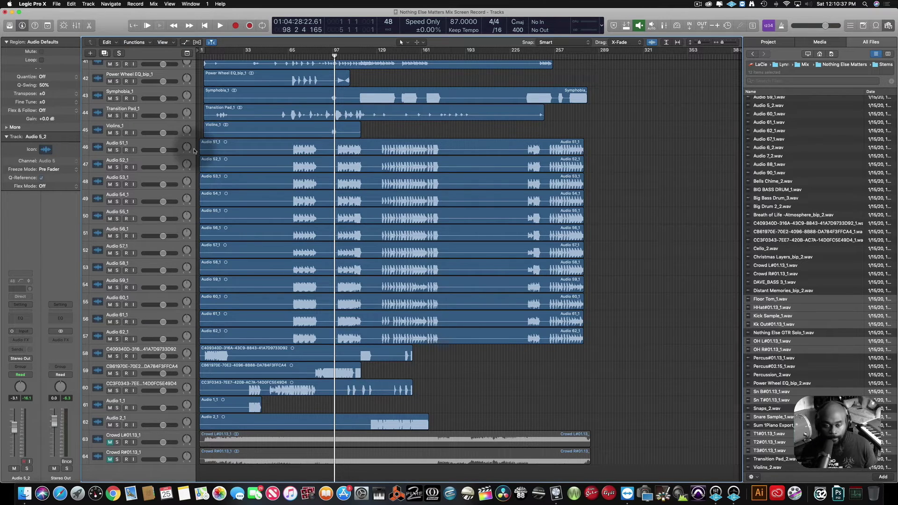
- Reorder the drum tracks so Sn T#01.13_1, Sn B#01.13_1 and HHat#01.13_1 follow directly below Snare Sample_1
{"action": "scroll", "coordinate": [285, 382], "scroll_direction": "down", "scroll_amount": 1}
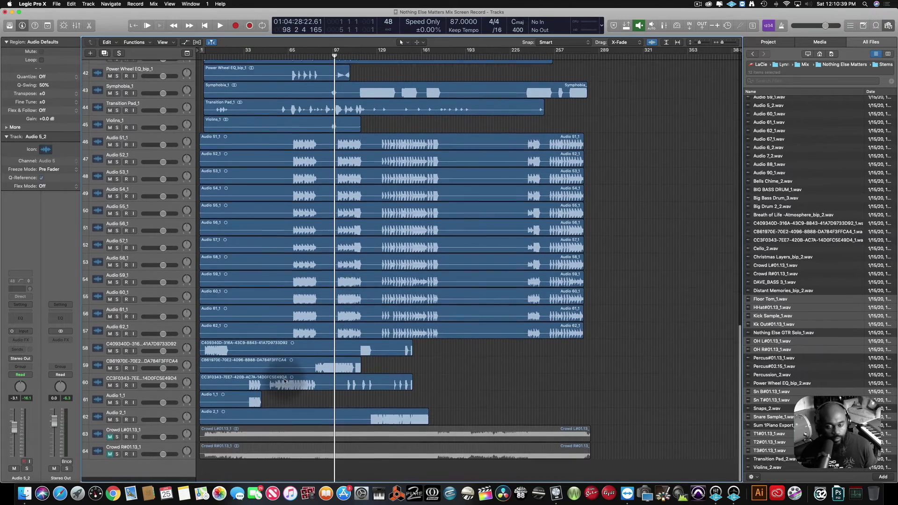
{"action": "scroll", "coordinate": [285, 382], "scroll_direction": "up", "scroll_amount": 15}
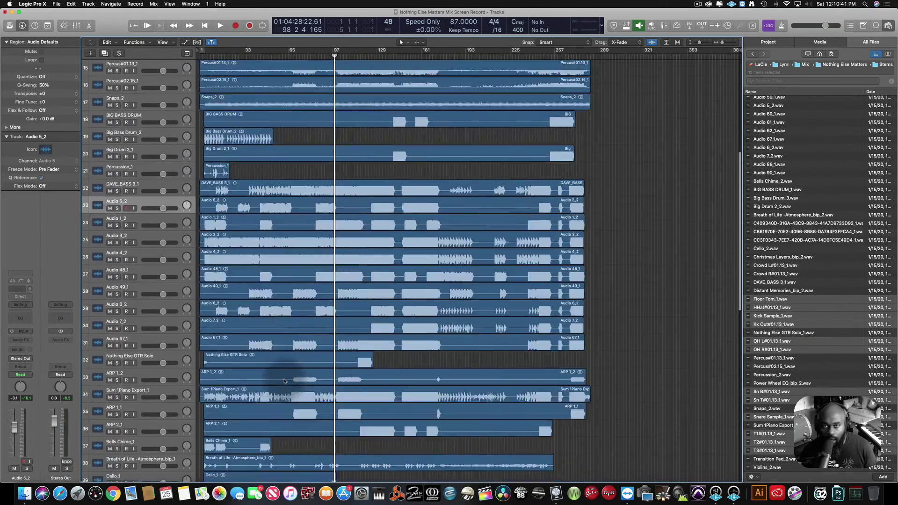
{"action": "scroll", "coordinate": [285, 382], "scroll_direction": "down", "scroll_amount": 3}
{"action": "scroll", "coordinate": [285, 382], "scroll_direction": "up", "scroll_amount": 3}
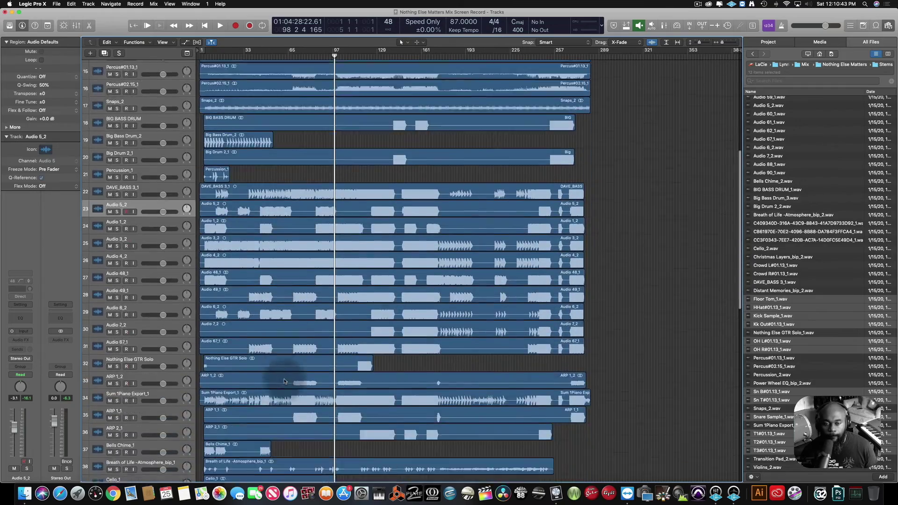
{"action": "scroll", "coordinate": [285, 381], "scroll_direction": "down", "scroll_amount": 15}
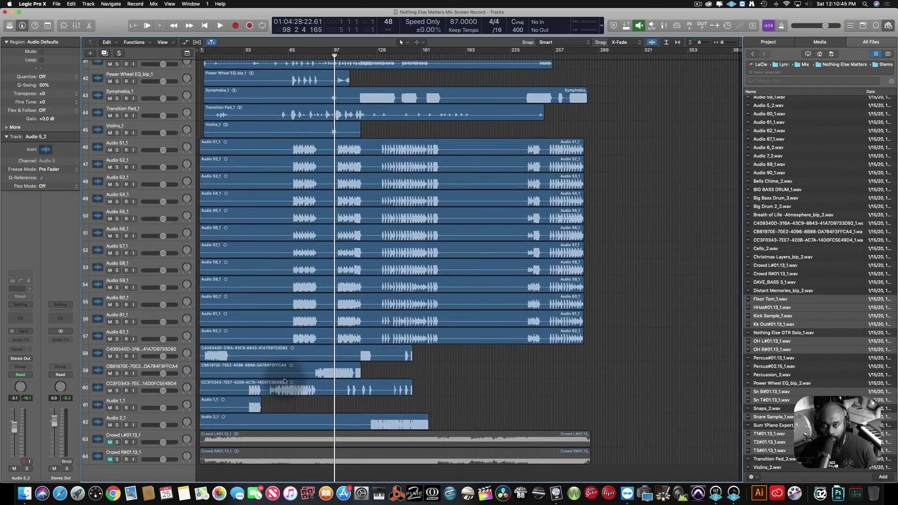
{"action": "scroll", "coordinate": [285, 382], "scroll_direction": "up", "scroll_amount": 20}
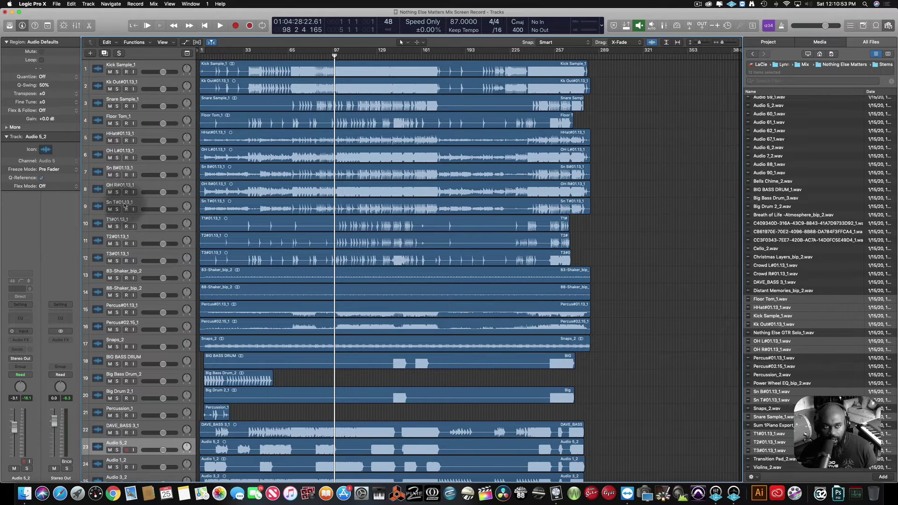
{"action": "left_click_drag", "start_coordinate": [125, 206], "coordinate": [120, 114]}
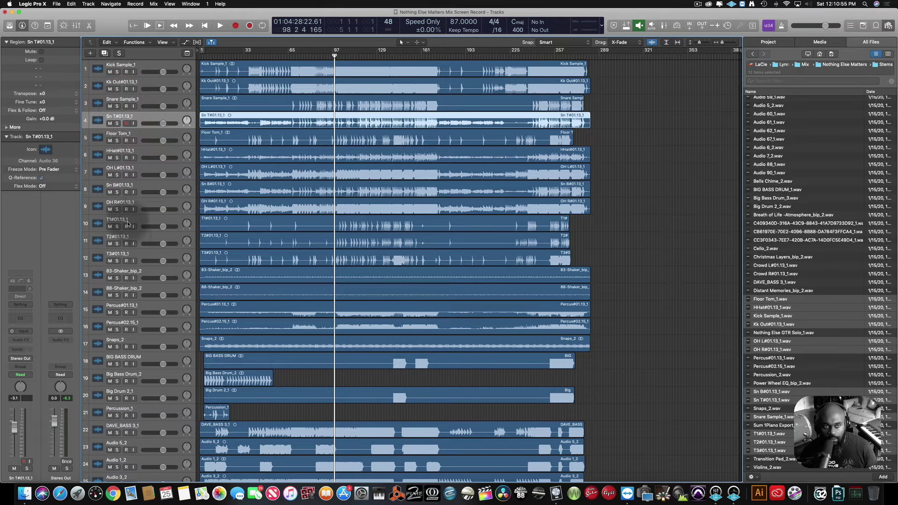
{"action": "left_click_drag", "start_coordinate": [120, 186], "coordinate": [122, 133]}
{"action": "left_click_drag", "start_coordinate": [124, 173], "coordinate": [125, 167]}
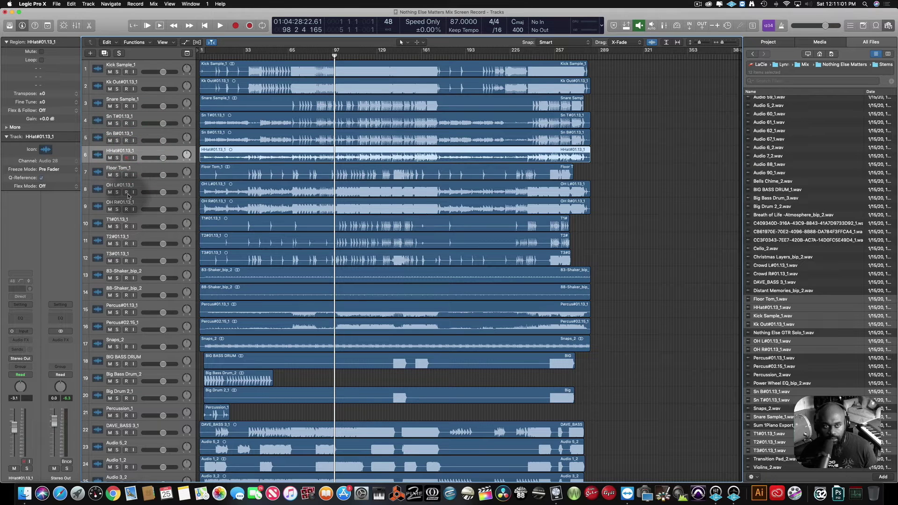
- Place the tom tracks T1#01.13_1, T2#01.13_1 and T3#01.13_1 in order between HHat#01.13_1 and Floor Tom_1
{"action": "left_click_drag", "start_coordinate": [128, 217], "coordinate": [124, 168]}
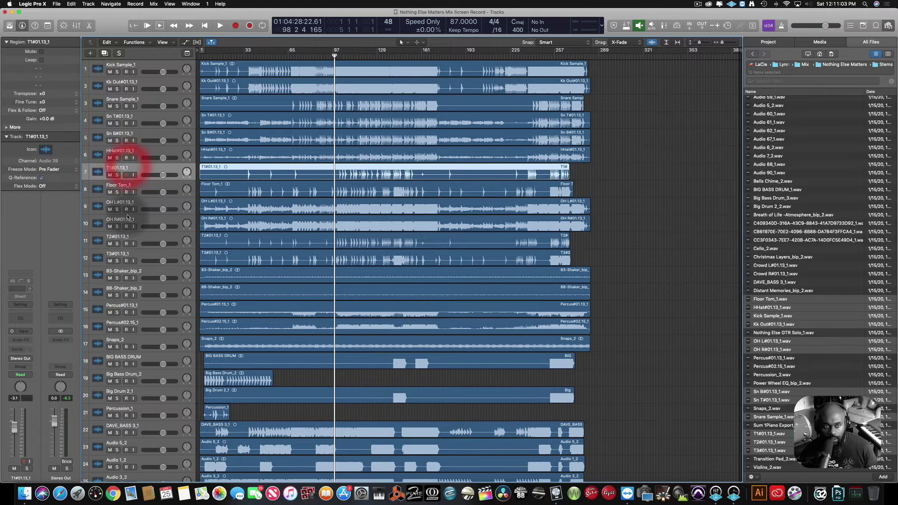
{"action": "left_click_drag", "start_coordinate": [129, 236], "coordinate": [124, 184]}
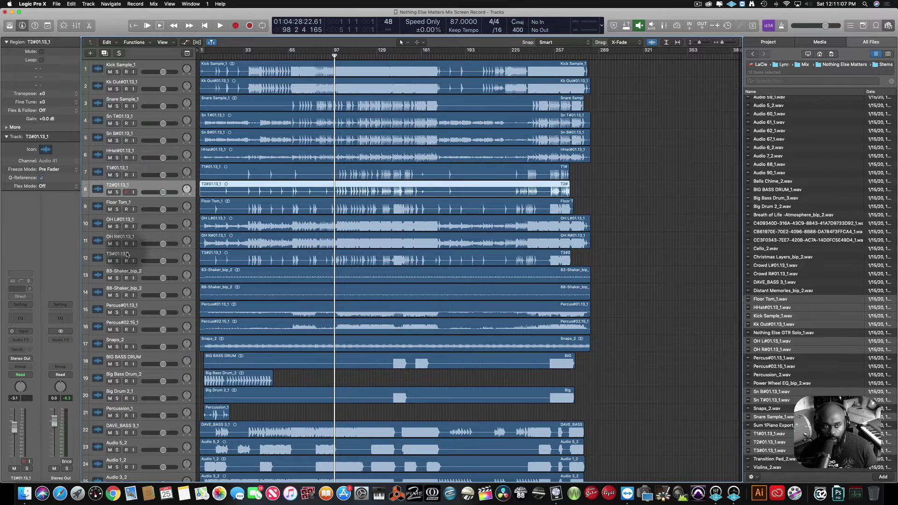
{"action": "left_click_drag", "start_coordinate": [127, 257], "coordinate": [125, 203]}
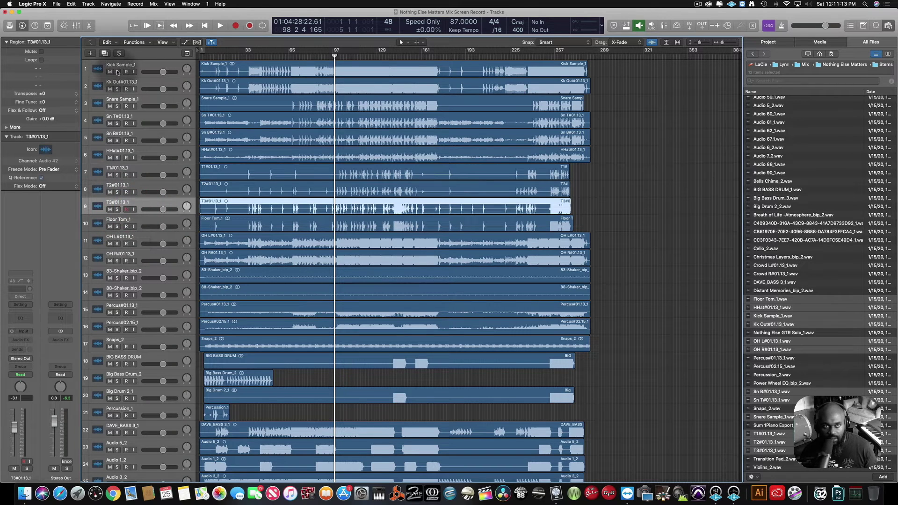
- Solo the twelve drum tracks from Kick Sample_1 through OH R#01.13_1 and play them back to check the grouping
{"action": "left_click_drag", "start_coordinate": [117, 71], "coordinate": [117, 140]}
{"action": "left_click_drag", "start_coordinate": [120, 212], "coordinate": [118, 261]}
{"action": "key", "text": "space"}
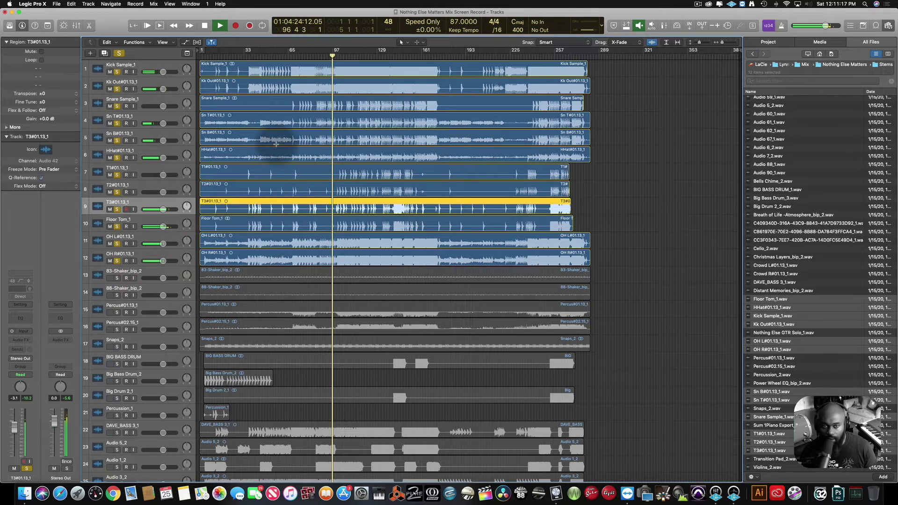
{"action": "scroll", "coordinate": [283, 262], "scroll_direction": "down", "scroll_amount": 5}
{"action": "scroll", "coordinate": [287, 274], "scroll_direction": "down", "scroll_amount": 12}
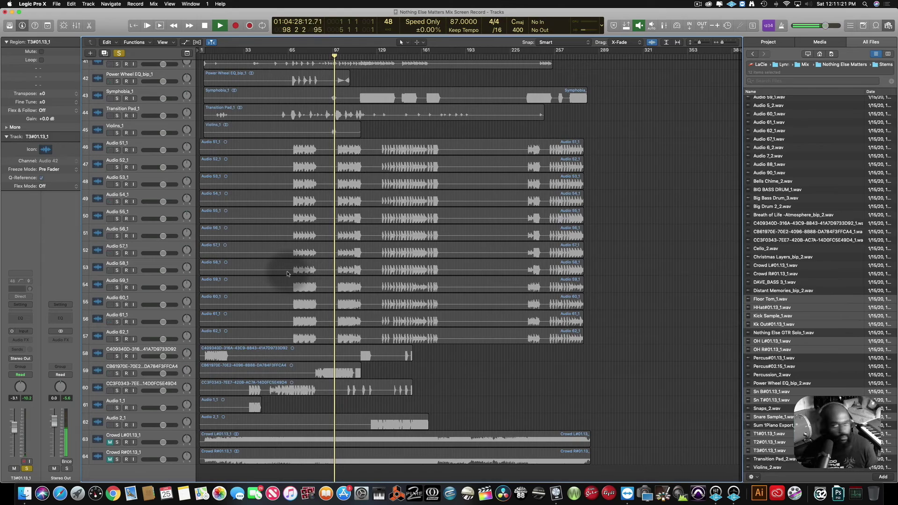
{"action": "scroll", "coordinate": [287, 274], "scroll_direction": "up", "scroll_amount": 15}
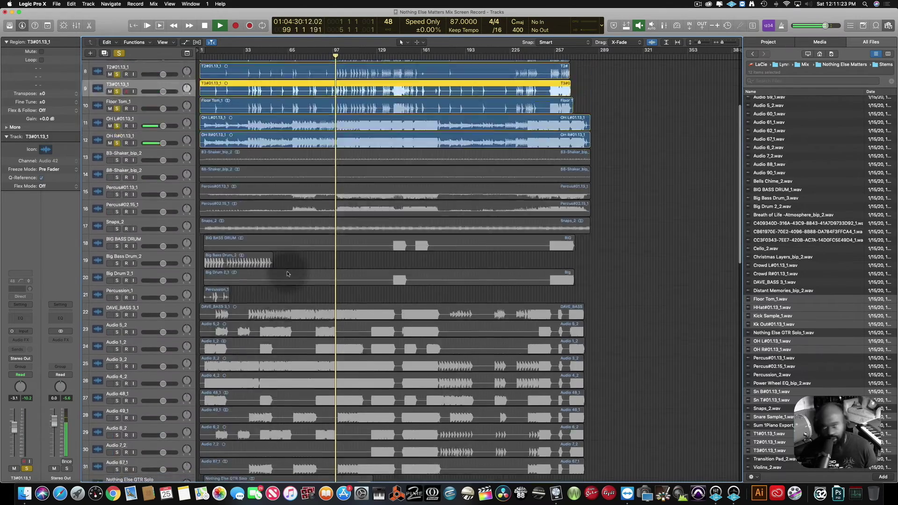
{"action": "scroll", "coordinate": [288, 271], "scroll_direction": "down", "scroll_amount": 3}
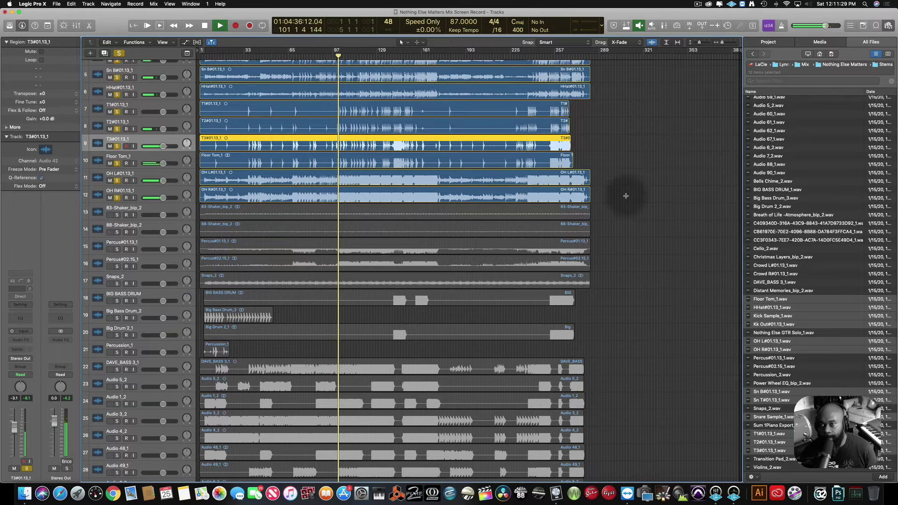
{"action": "left_click", "coordinate": [626, 173]}
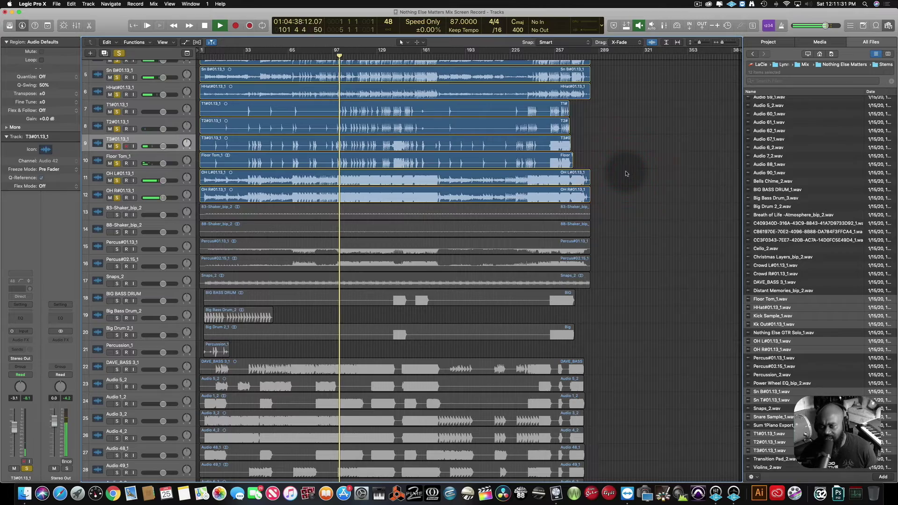
{"action": "scroll", "coordinate": [627, 174], "scroll_direction": "up", "scroll_amount": 3}
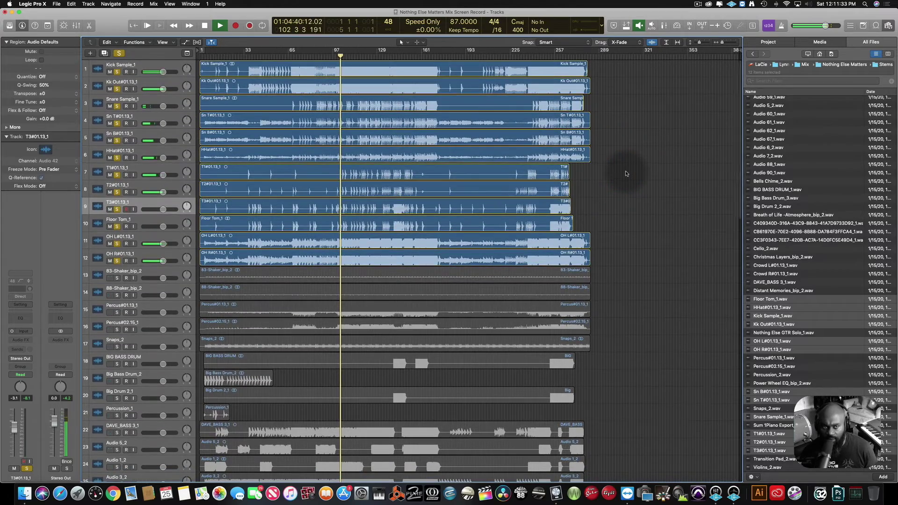
{"action": "scroll", "coordinate": [627, 174], "scroll_direction": "down", "scroll_amount": 10}
{"action": "scroll", "coordinate": [626, 170], "scroll_direction": "up", "scroll_amount": 10}
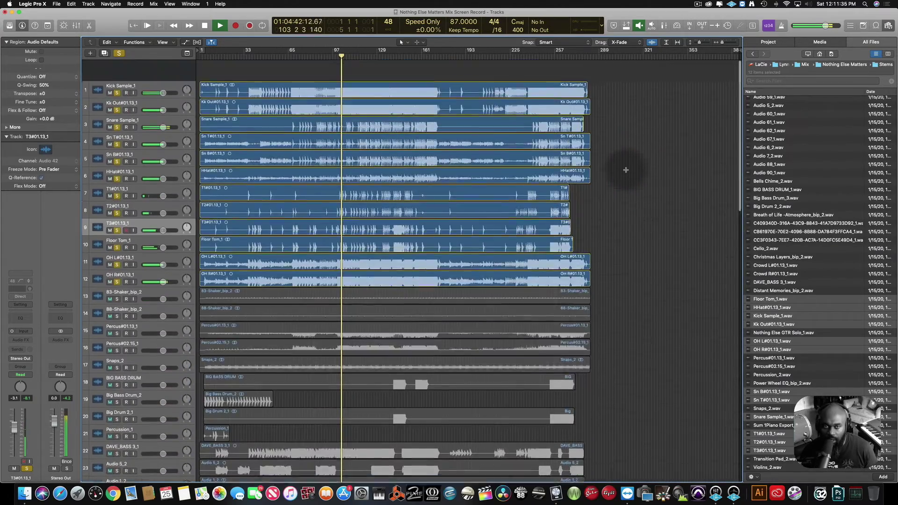
{"action": "key", "text": "space"}
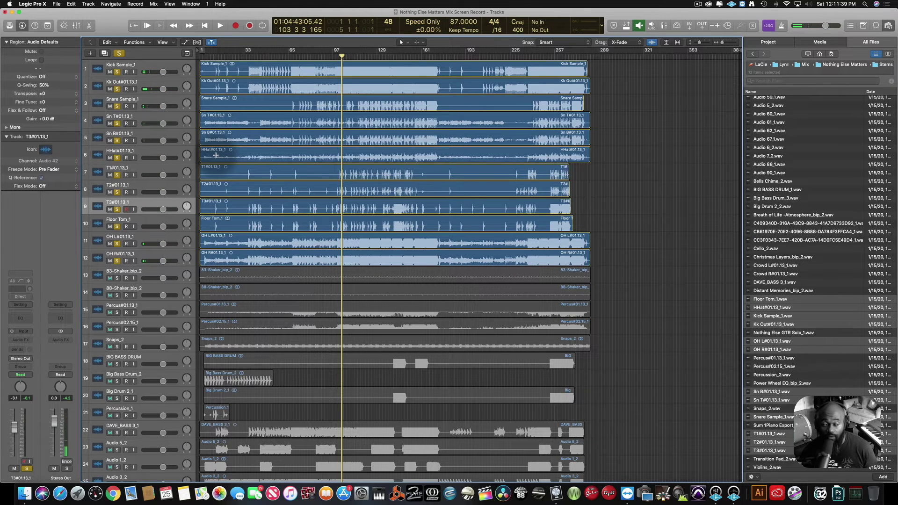
- Show the mixer to view the tracks' channel strips, and hide it again
{"action": "left_click", "coordinate": [78, 26]}
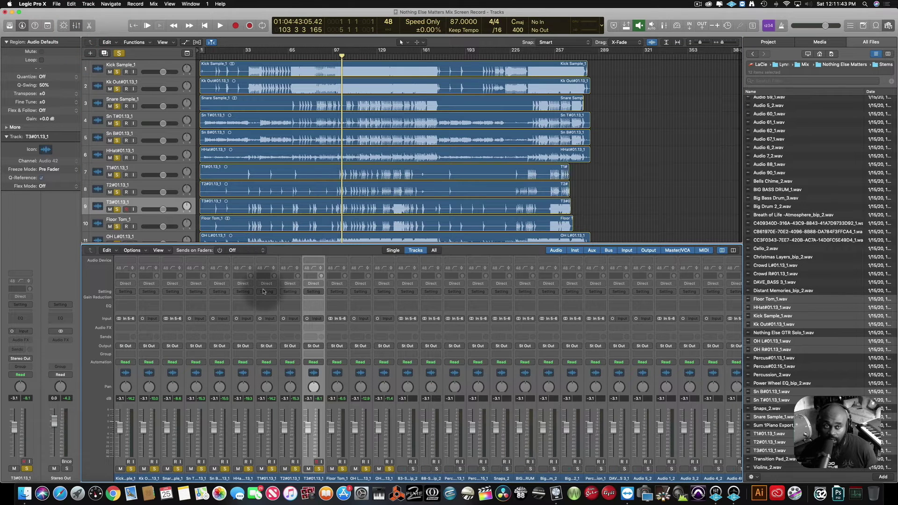
{"action": "left_click", "coordinate": [79, 26]}
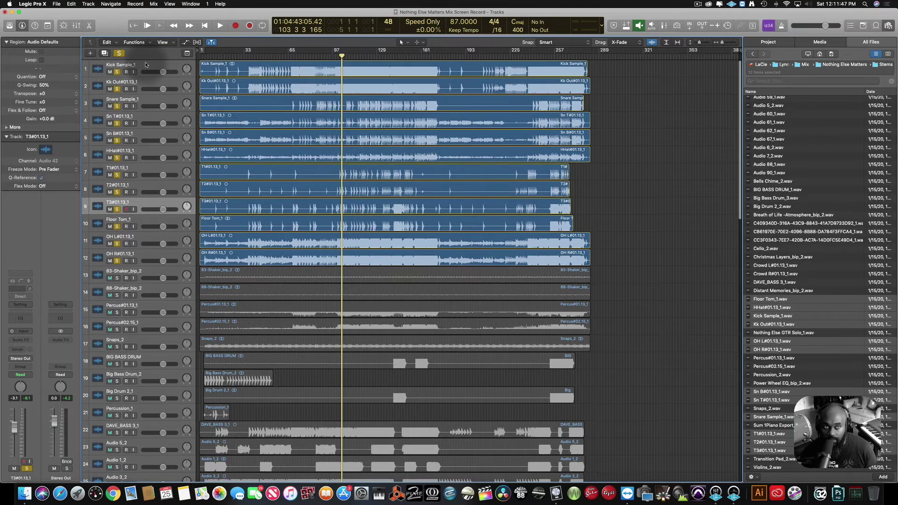
- Group the twelve drum tracks from Kick Sample_1 through OH R#01.13_1 into a summing stack
{"action": "left_click", "coordinate": [136, 68]}
{"action": "key", "text": "shift"}
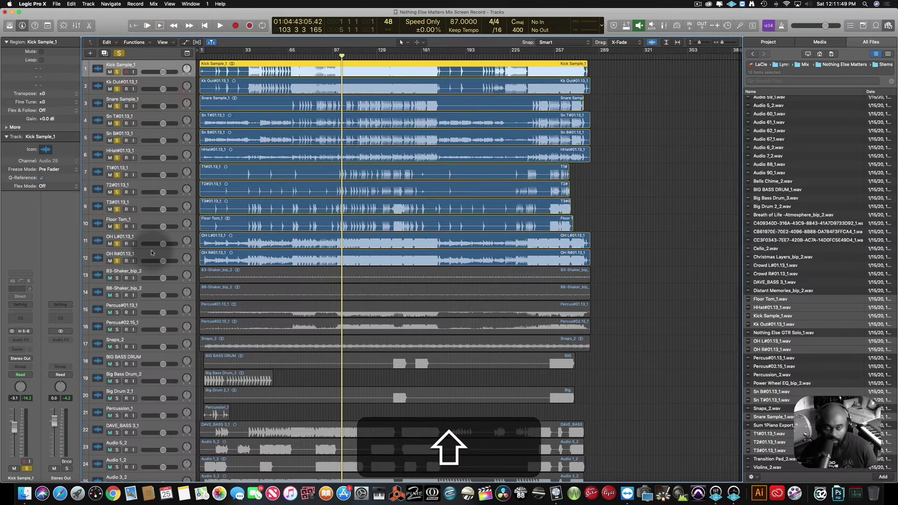
{"action": "left_click", "coordinate": [151, 253], "text": "shift"}
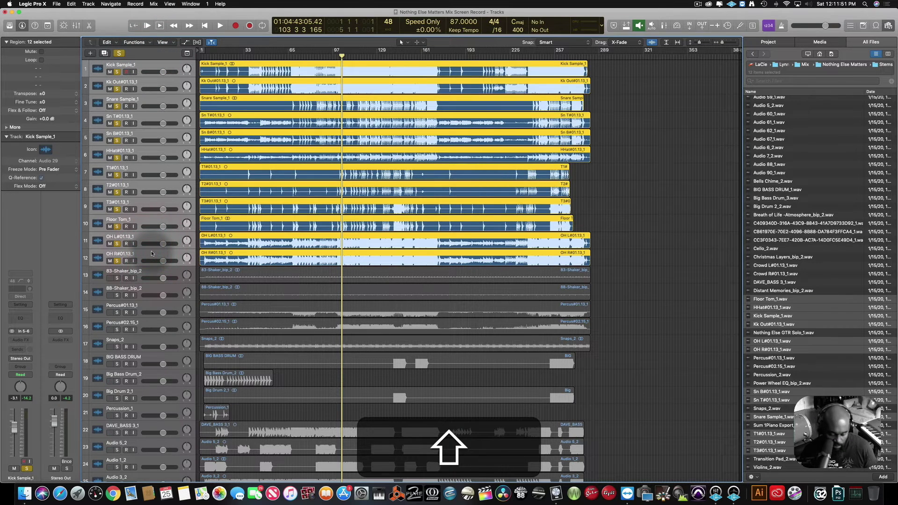
{"action": "key", "text": "super+shift+d"}
{"action": "key", "text": "Return"}
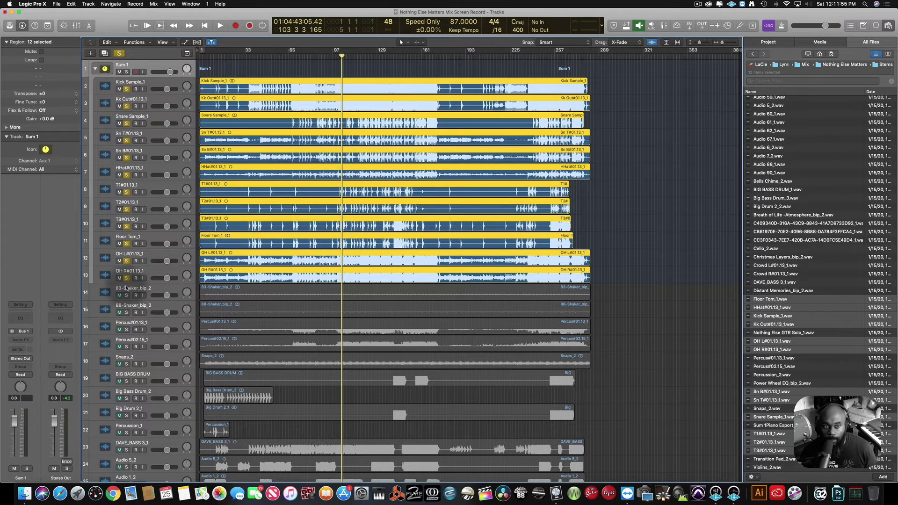
- Group the percussion tracks from 83-Shaker_bip_2 through Percussion_1 into a summing stack
{"action": "left_click", "coordinate": [126, 290]}
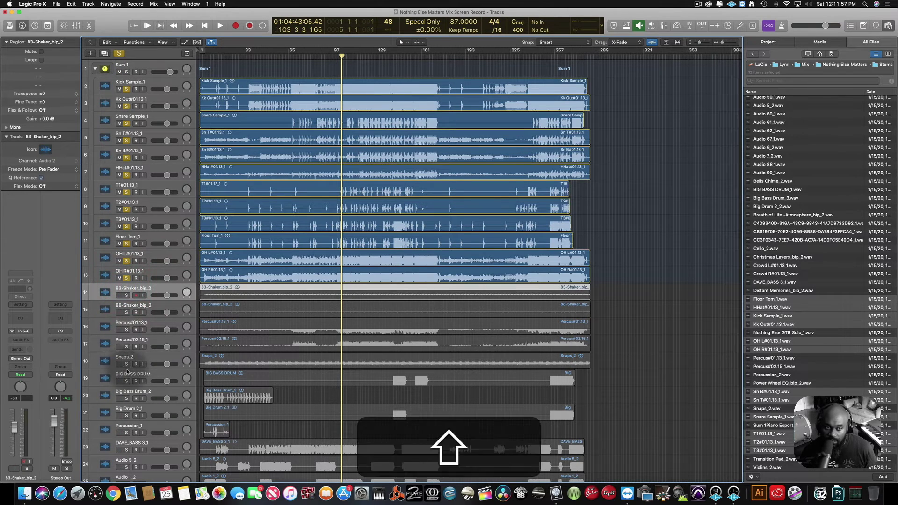
{"action": "left_click", "coordinate": [127, 427], "text": "shift"}
{"action": "key", "text": "shift+cmd+d"}
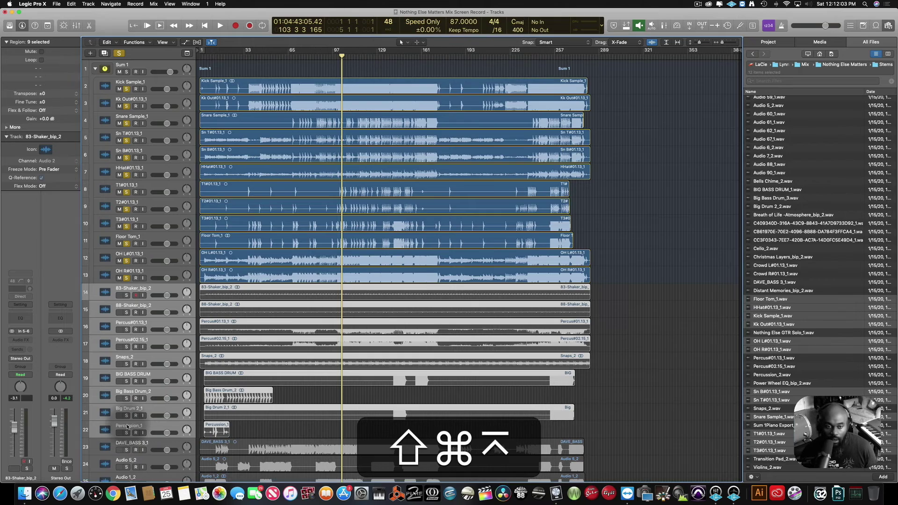
- Put the bass track DAVE_BASS 3_1 into its own summing stack
{"action": "scroll", "coordinate": [128, 427], "scroll_direction": "down", "scroll_amount": 3}
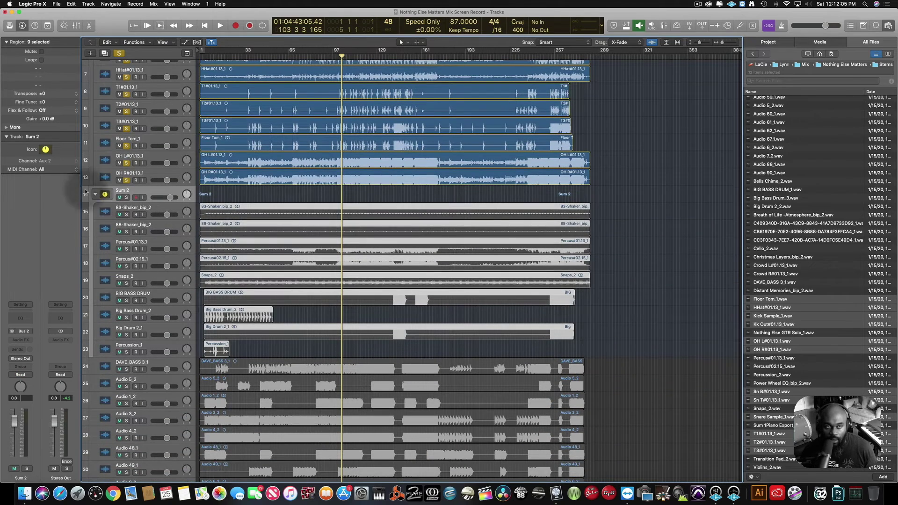
{"action": "scroll", "coordinate": [118, 347], "scroll_direction": "down", "scroll_amount": 2}
{"action": "left_click", "coordinate": [121, 341]}
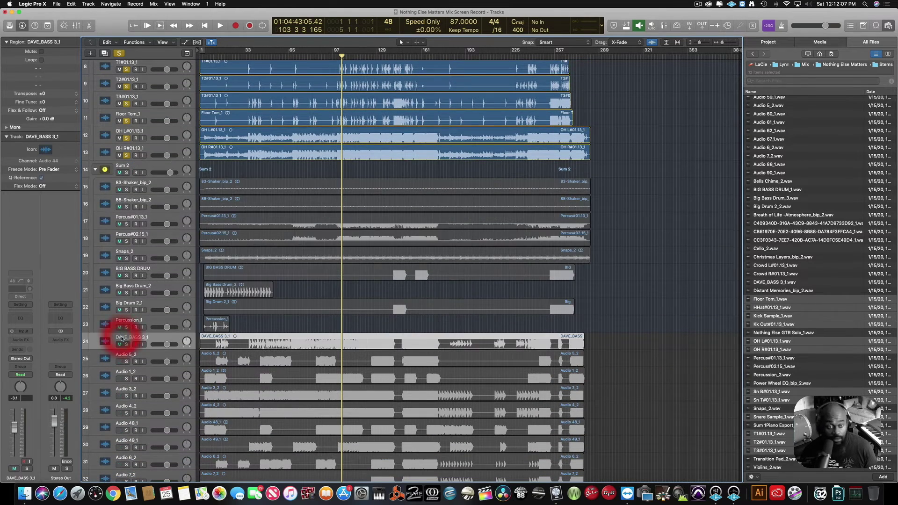
{"action": "key", "text": "shift+cmd+d"}
{"action": "key", "text": "Return"}
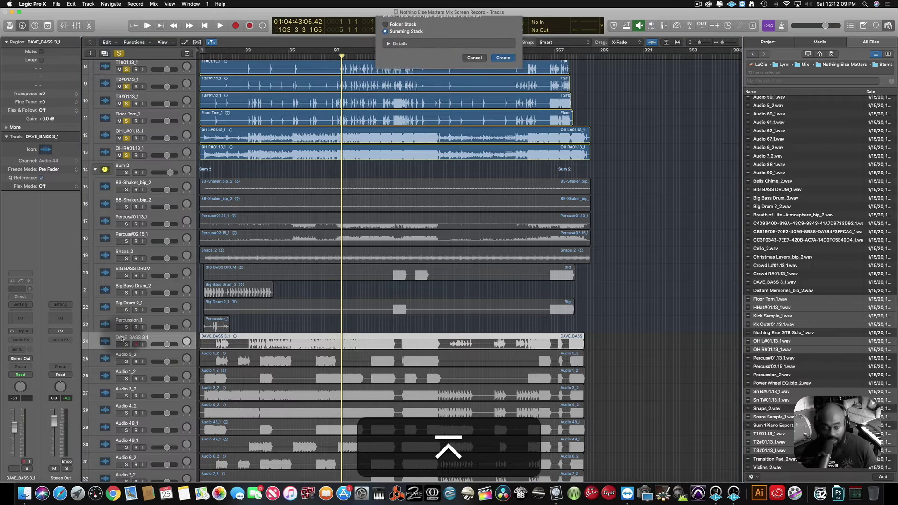
- Group the ten tracks from Audio 5_2 through Nothing Else GTR Solo into a summing stack
{"action": "scroll", "coordinate": [122, 330], "scroll_direction": "down", "scroll_amount": 3}
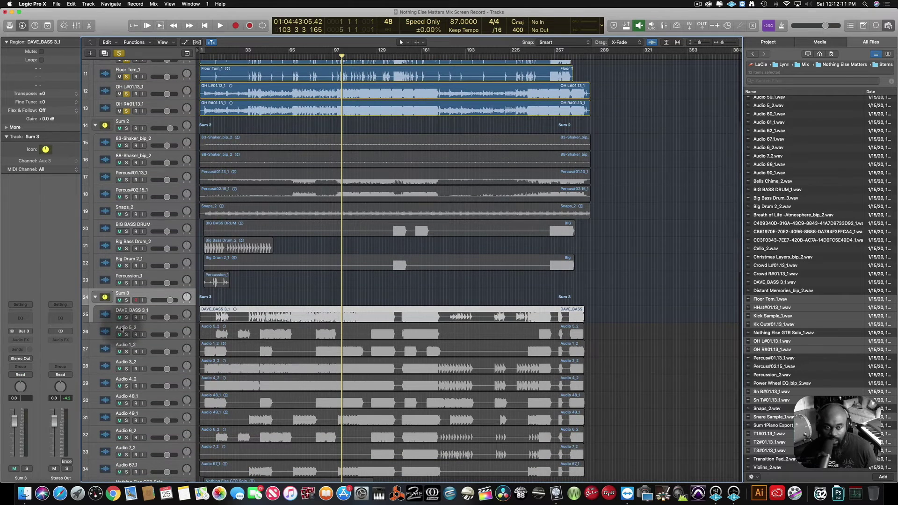
{"action": "left_click", "coordinate": [121, 330]}
{"action": "scroll", "coordinate": [121, 337], "scroll_direction": "down", "scroll_amount": 8}
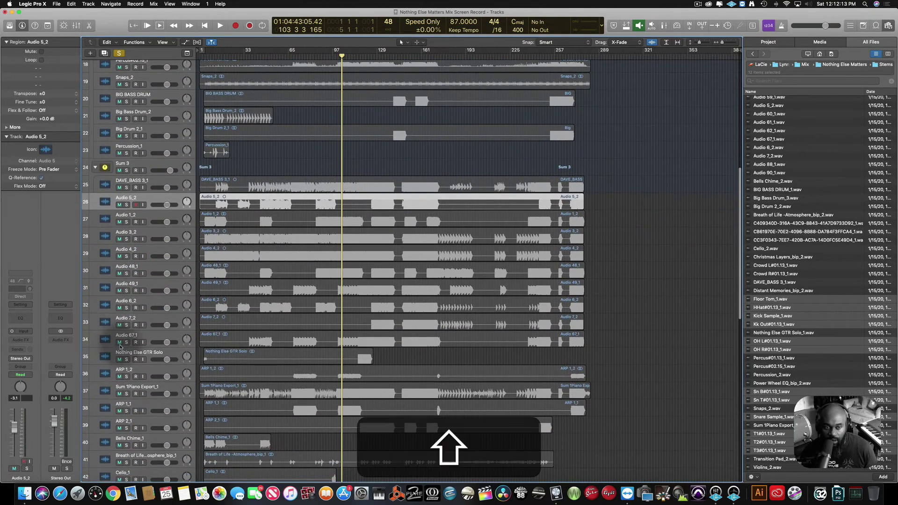
{"action": "left_click", "coordinate": [125, 353], "text": "shift"}
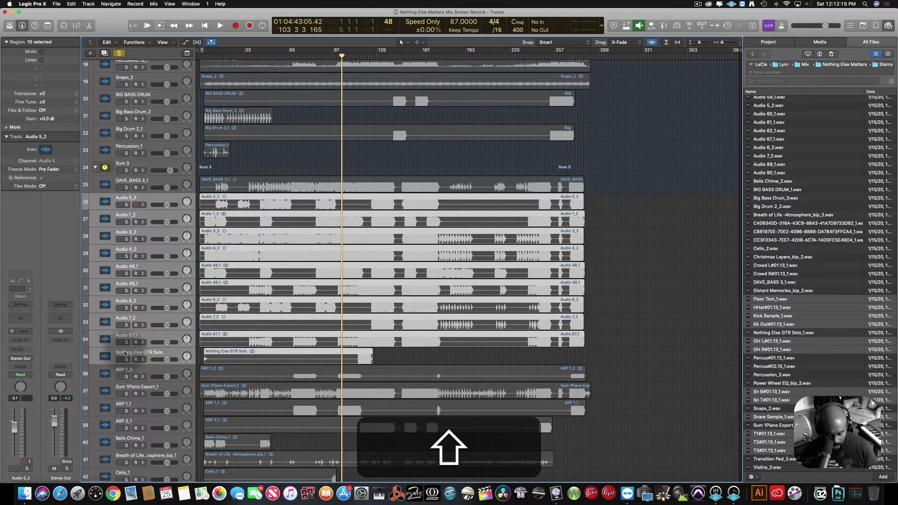
{"action": "key", "text": "shift+super+d"}
{"action": "key", "text": "Return"}
- Group the thirteen tracks from ARP 1_2 through Violins_1 into a summing stack
{"action": "scroll", "coordinate": [124, 354], "scroll_direction": "down", "scroll_amount": 3}
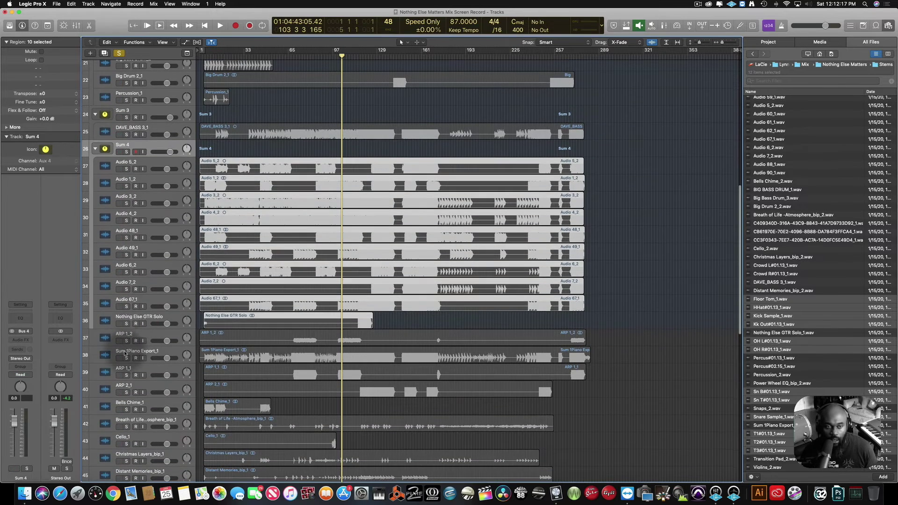
{"action": "left_click", "coordinate": [131, 334]}
{"action": "scroll", "coordinate": [132, 335], "scroll_direction": "down", "scroll_amount": 9}
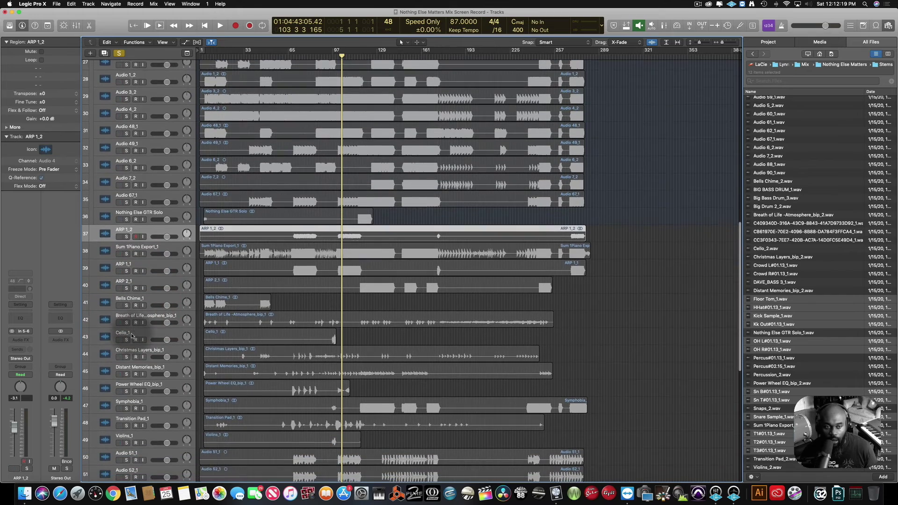
{"action": "scroll", "coordinate": [132, 335], "scroll_direction": "down", "scroll_amount": 3}
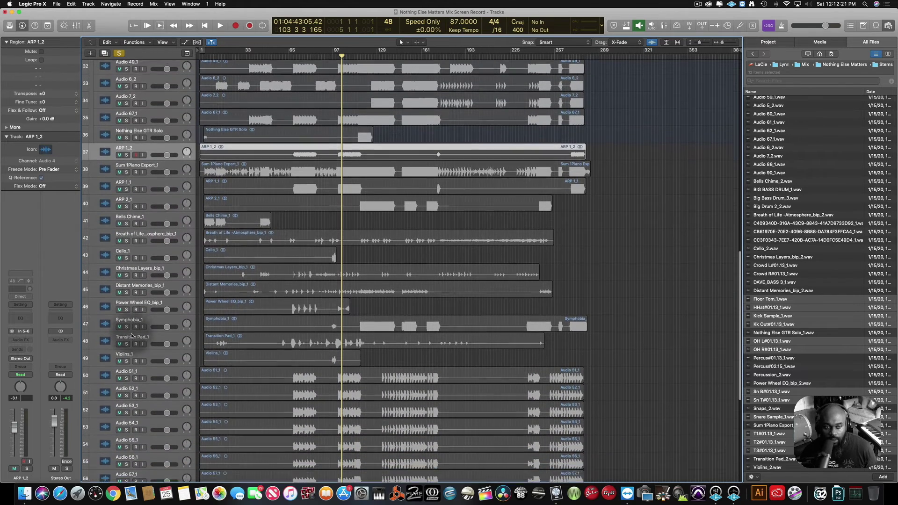
{"action": "key", "text": "shift"}
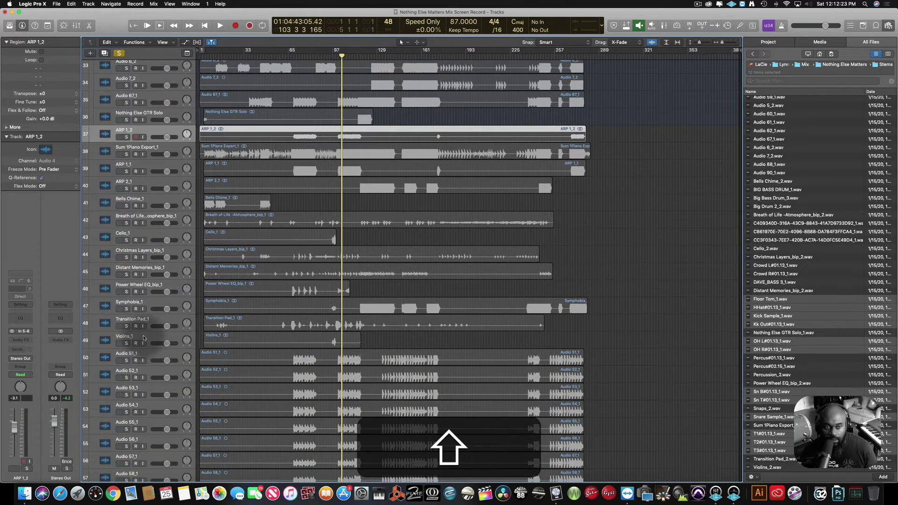
{"action": "left_click", "coordinate": [144, 338], "text": "shift"}
{"action": "key", "text": "shift+super+d"}
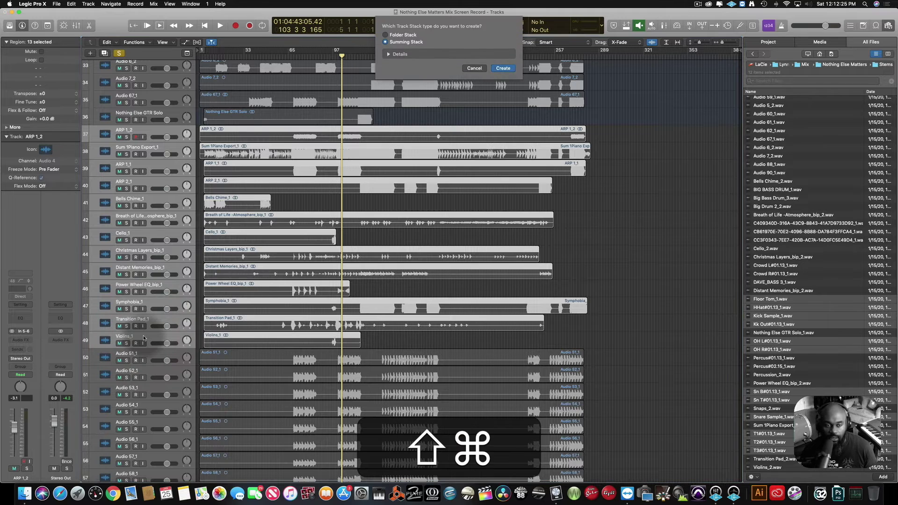
{"action": "key", "text": "Return"}
- Group the twelve tracks from Audio 51_1 through Audio 62_1 into a summing stack
{"action": "scroll", "coordinate": [144, 338], "scroll_direction": "down", "scroll_amount": 1}
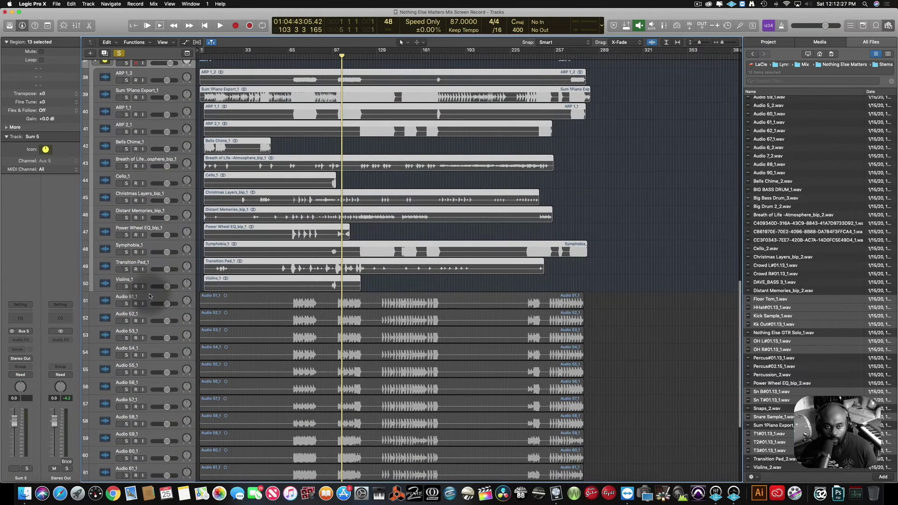
{"action": "left_click", "coordinate": [150, 295]}
{"action": "scroll", "coordinate": [149, 295], "scroll_direction": "down", "scroll_amount": 5}
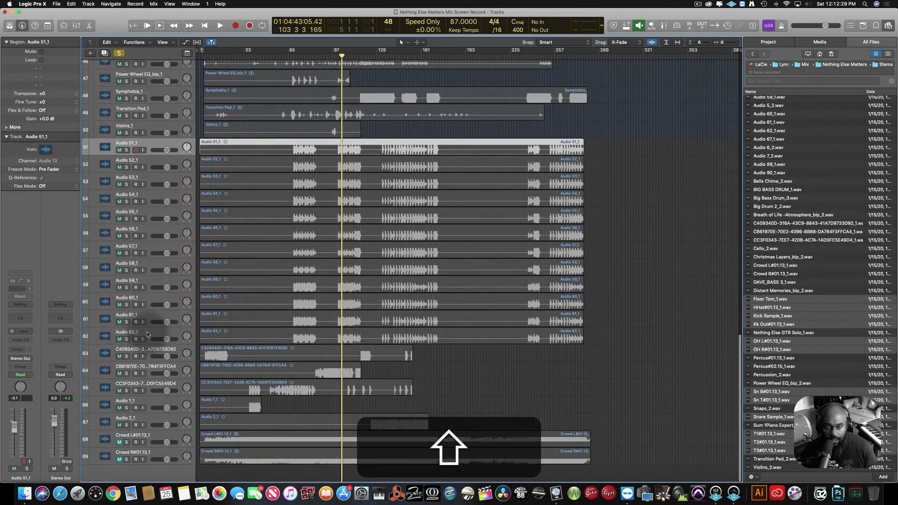
{"action": "left_click", "coordinate": [146, 333], "text": "shift"}
{"action": "key", "text": "shift+super+d"}
{"action": "key", "text": "Return"}
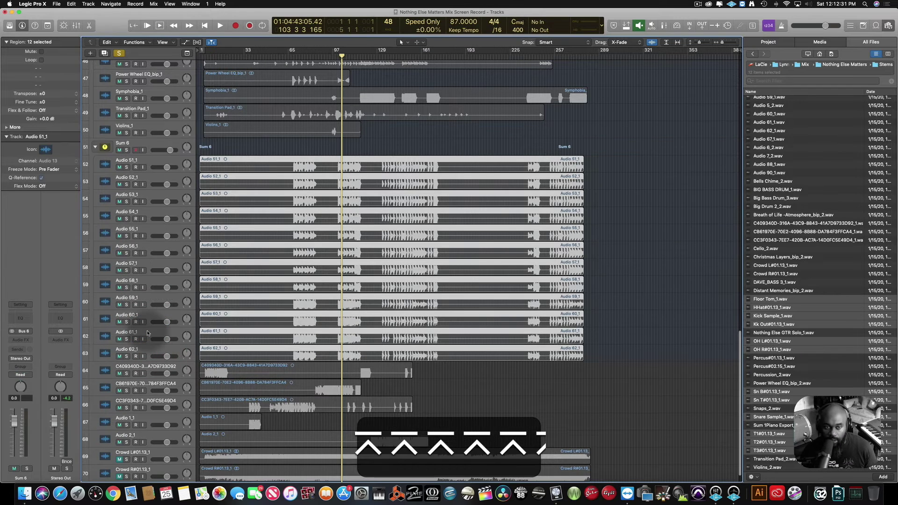
- Clear the existing solos and audition the track beginning with C409340D in solo from bar 17
{"action": "scroll", "coordinate": [148, 347], "scroll_direction": "down", "scroll_amount": 1}
{"action": "left_click", "coordinate": [149, 352]}
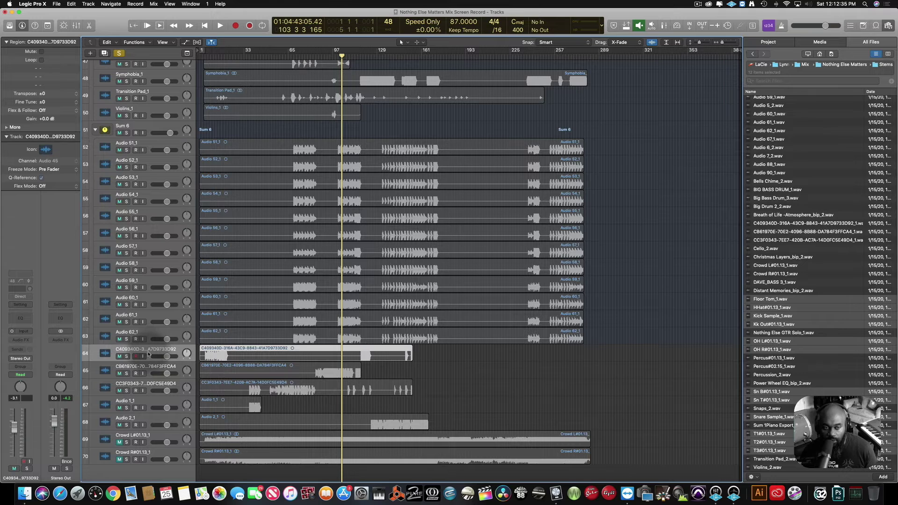
{"action": "left_click", "coordinate": [222, 55]}
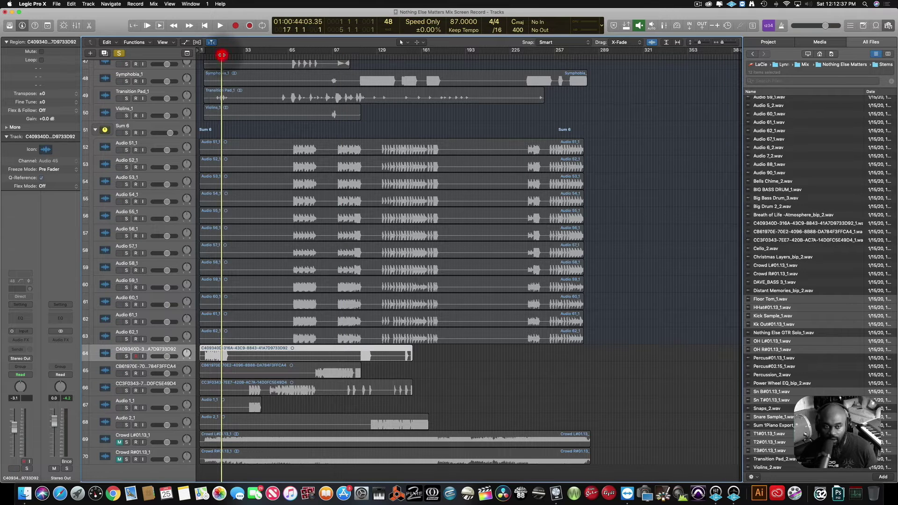
{"action": "left_click", "coordinate": [120, 54]}
{"action": "key", "text": "space"}
{"action": "left_click", "coordinate": [127, 356]}
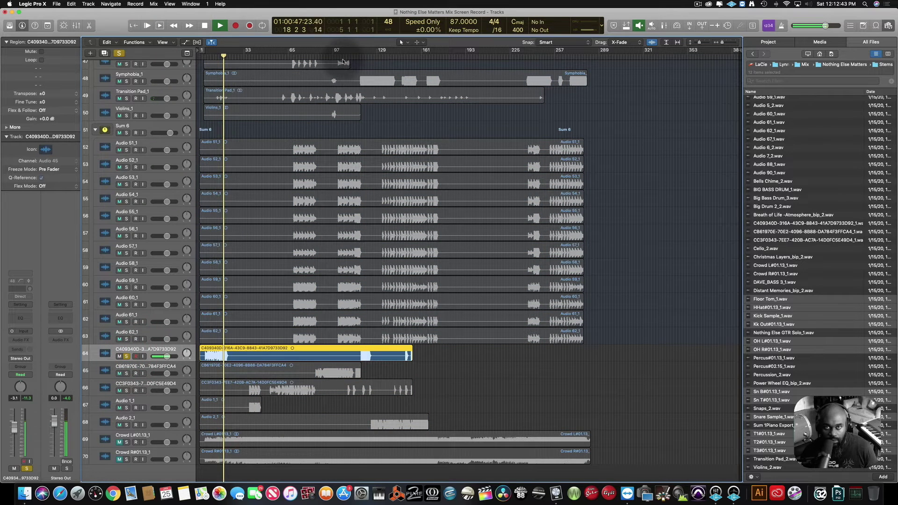
- Solo the track beginning with CB61970E as well and listen to it from about bar 109
{"action": "left_click", "coordinate": [126, 373]}
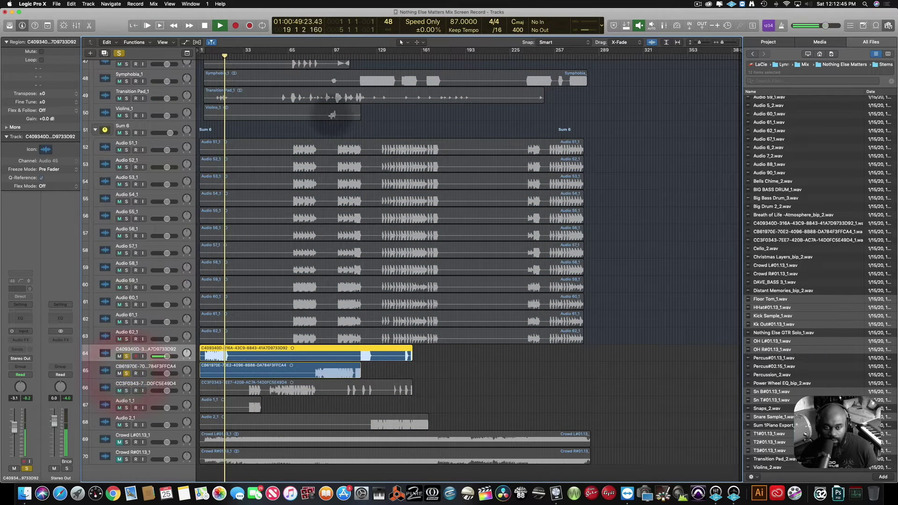
{"action": "left_click", "coordinate": [349, 55]}
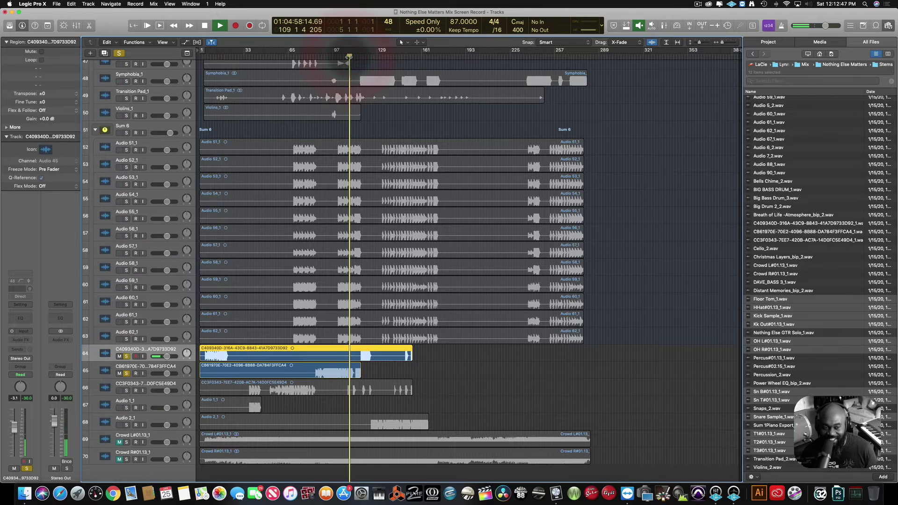
{"action": "left_click", "coordinate": [179, 272]}
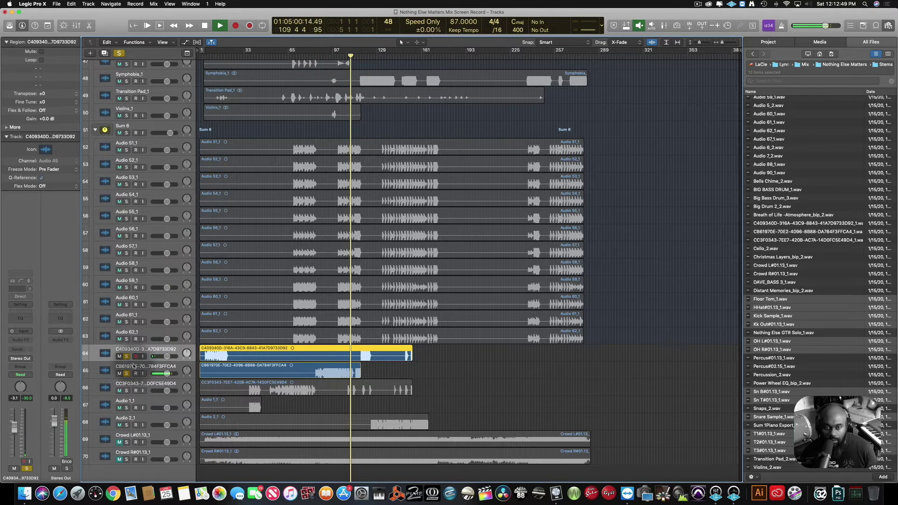
- Briefly audition the track beginning with CC3F0343 in solo from about bar 70, and turn its solo off again
{"action": "left_click", "coordinate": [295, 55]}
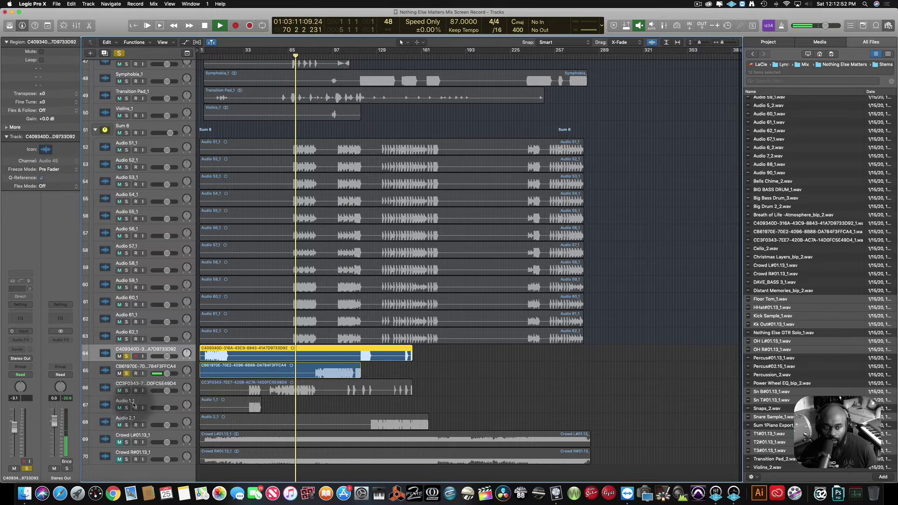
{"action": "left_click", "coordinate": [126, 391]}
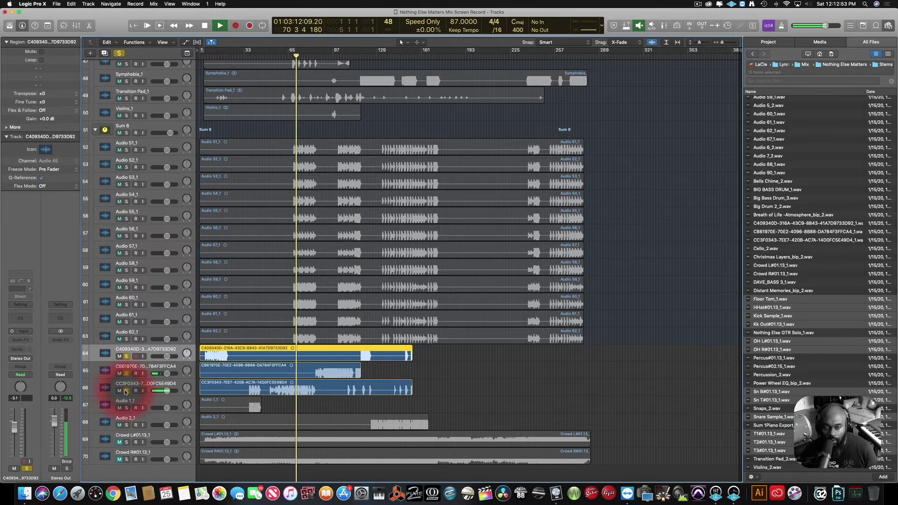
{"action": "left_click", "coordinate": [125, 391]}
- Audition Audio 1_1 in solo from about bar 40 and move it directly above the track beginning with C409340D
{"action": "left_click", "coordinate": [126, 408]}
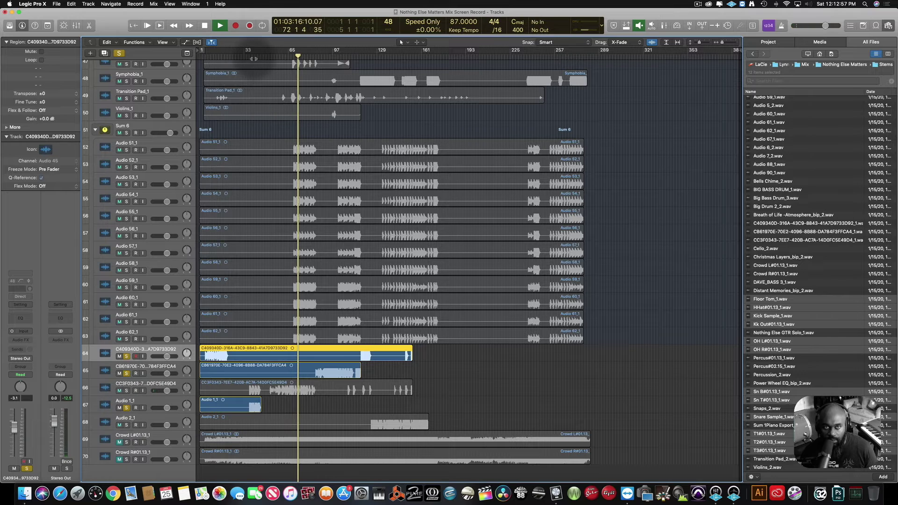
{"action": "left_click", "coordinate": [253, 56]}
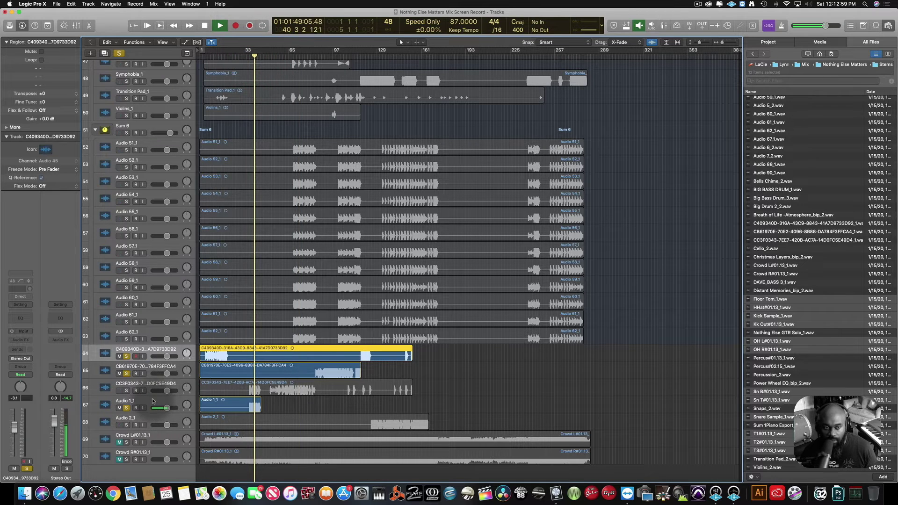
{"action": "left_click_drag", "start_coordinate": [154, 405], "coordinate": [154, 353]}
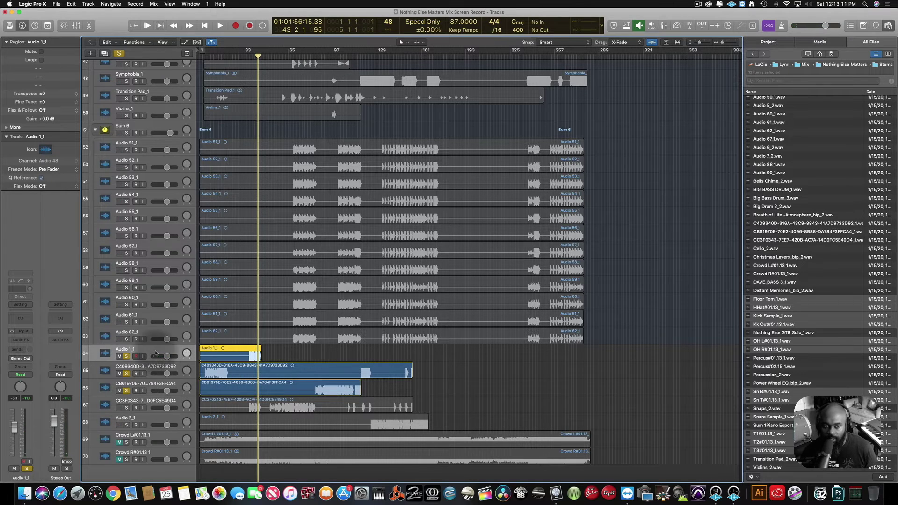
{"action": "key", "text": "shift+super"}
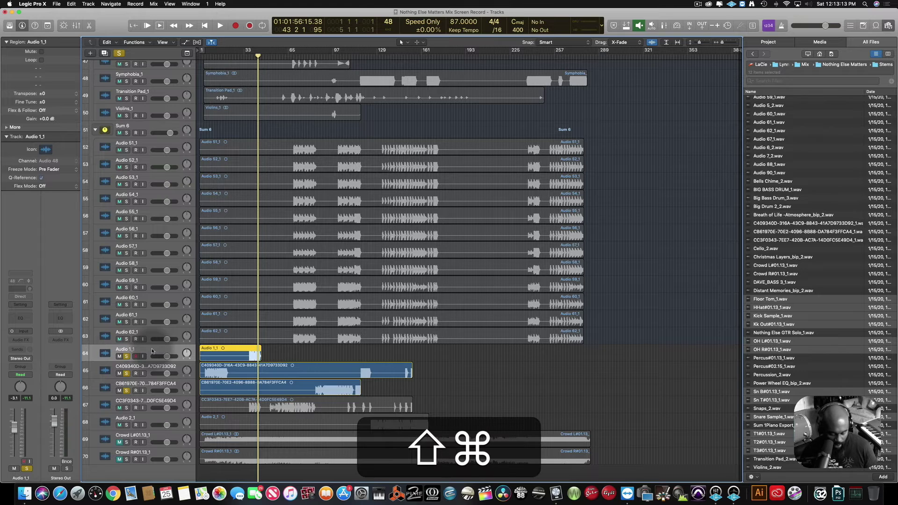
{"action": "key", "text": "shift+super+d"}
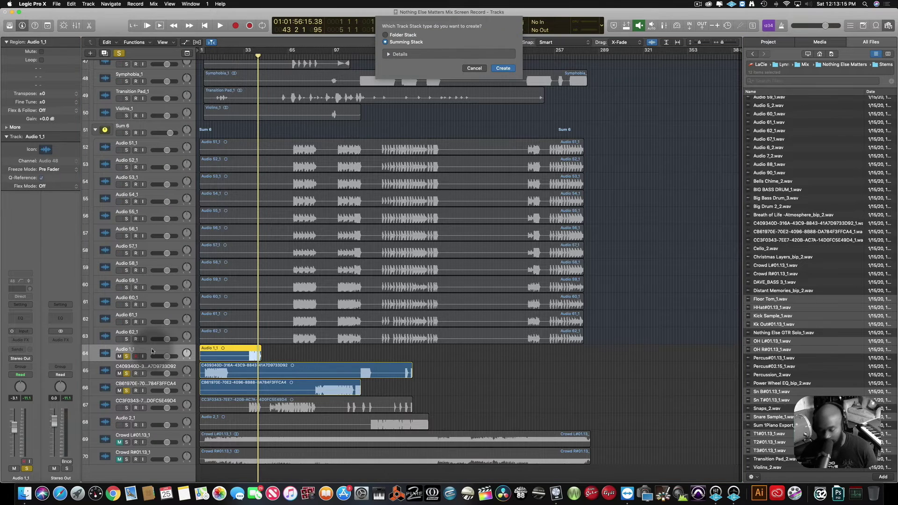
{"action": "key", "text": "Return"}
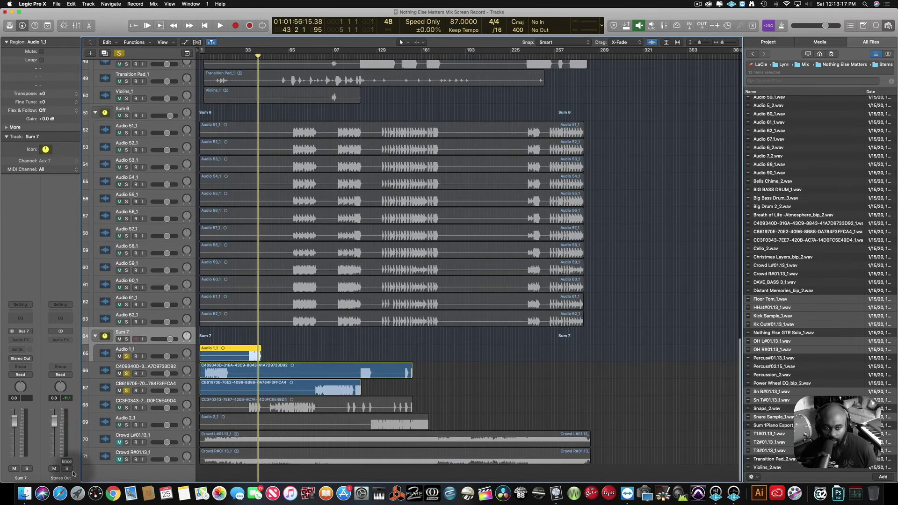
{"action": "key", "text": "super+z"}
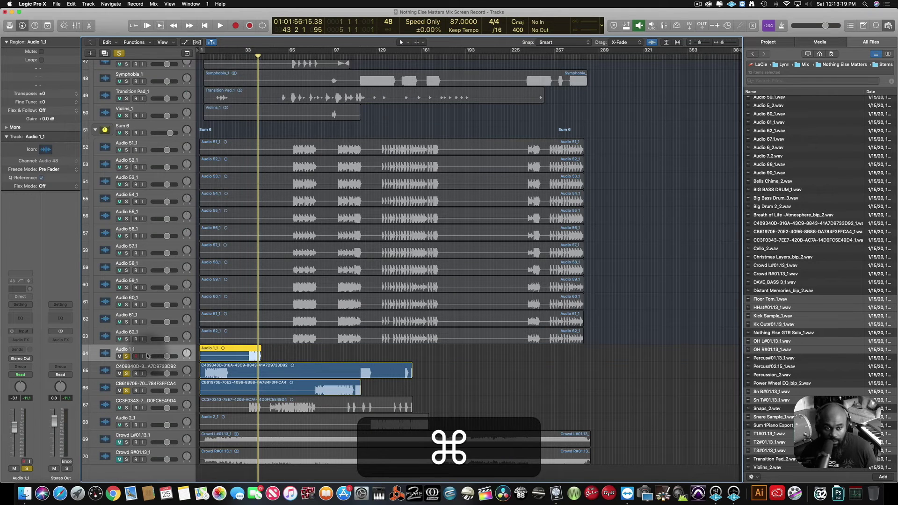
- Group Audio 1_1 and the tracks beginning with C409340D and CB61970E into a summing stack
{"action": "key", "text": "shift+Tab"}
{"action": "left_click", "coordinate": [156, 386], "text": "shift"}
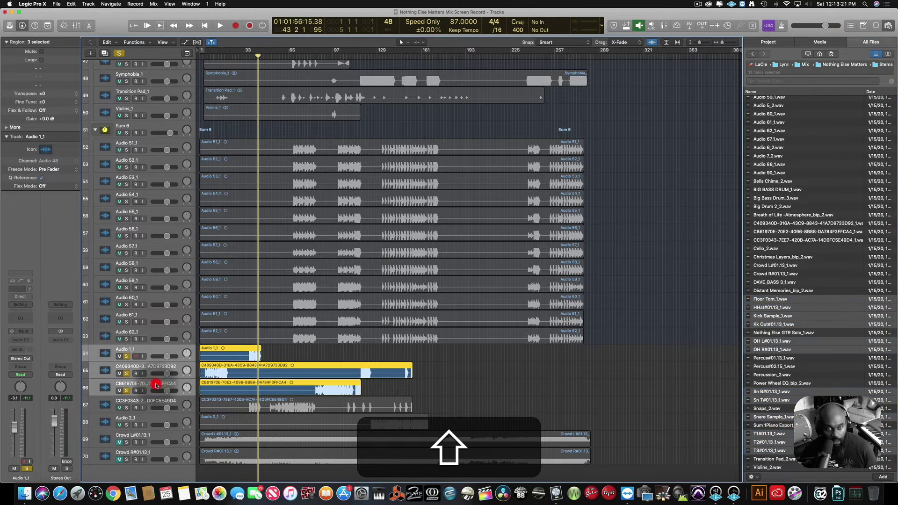
{"action": "key", "text": "super+shift+d"}
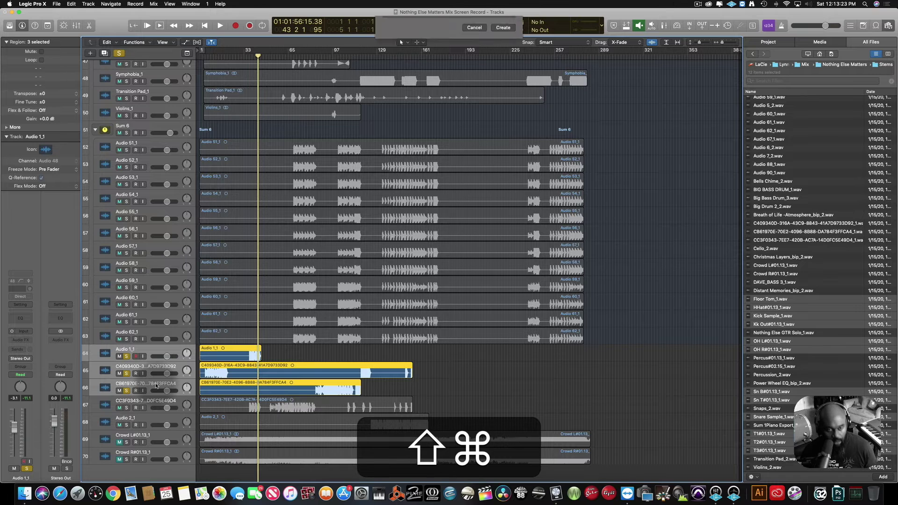
{"action": "key", "text": "Return"}
- Put the track beginning with CC3F0343 into its own summing stack
{"action": "scroll", "coordinate": [154, 393], "scroll_direction": "down", "scroll_amount": 1}
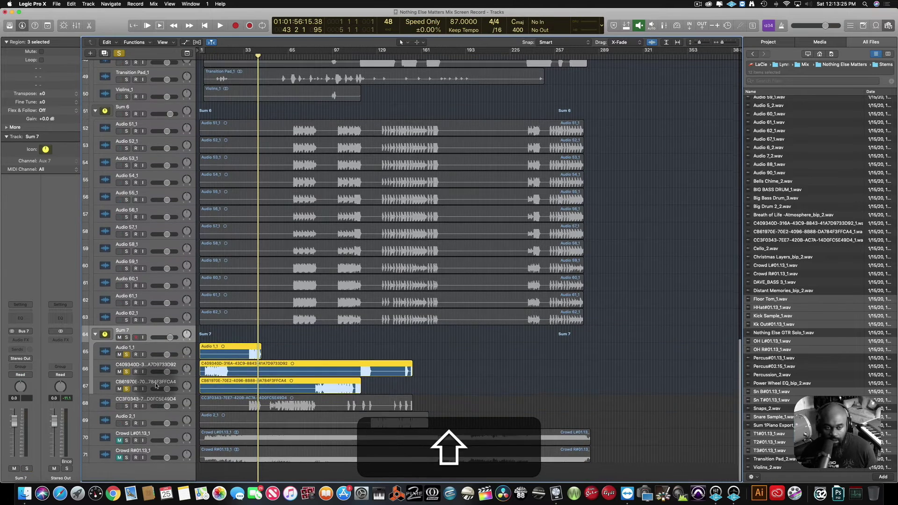
{"action": "left_click", "coordinate": [146, 405]}
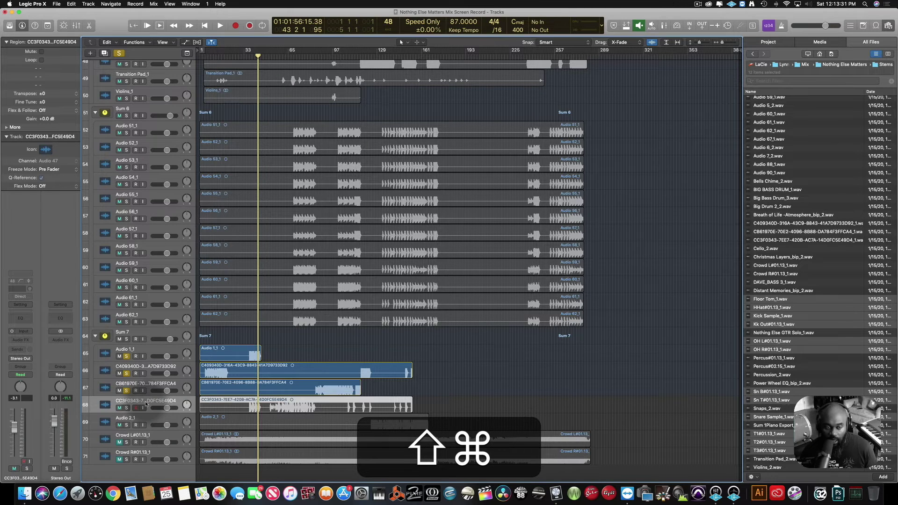
{"action": "key", "text": "super+shift+d"}
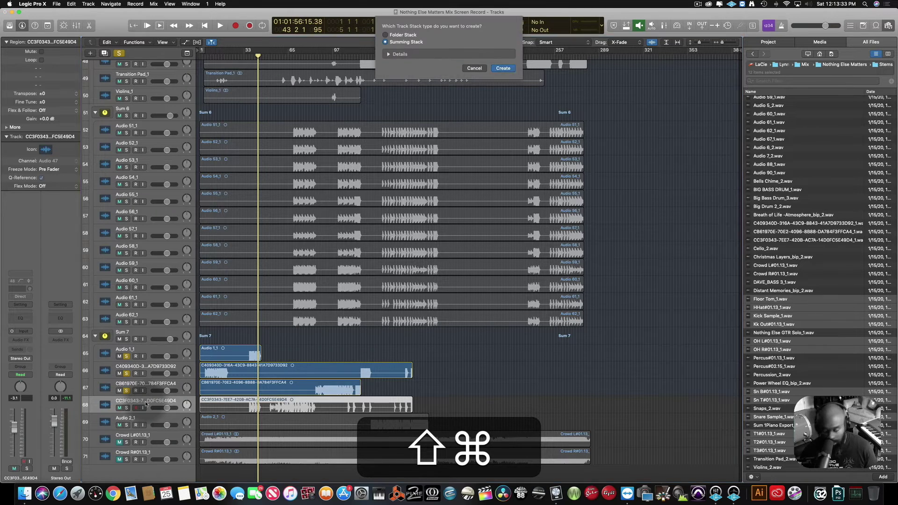
{"action": "key", "text": "Return"}
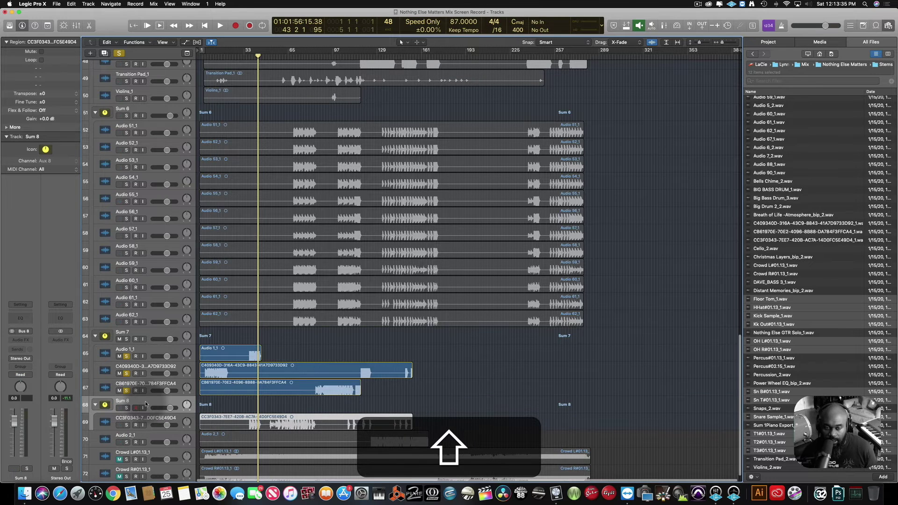
- Solo Audio 2_1 and play the song from bar 153 to listen to it
{"action": "scroll", "coordinate": [146, 404], "scroll_direction": "down", "scroll_amount": 1}
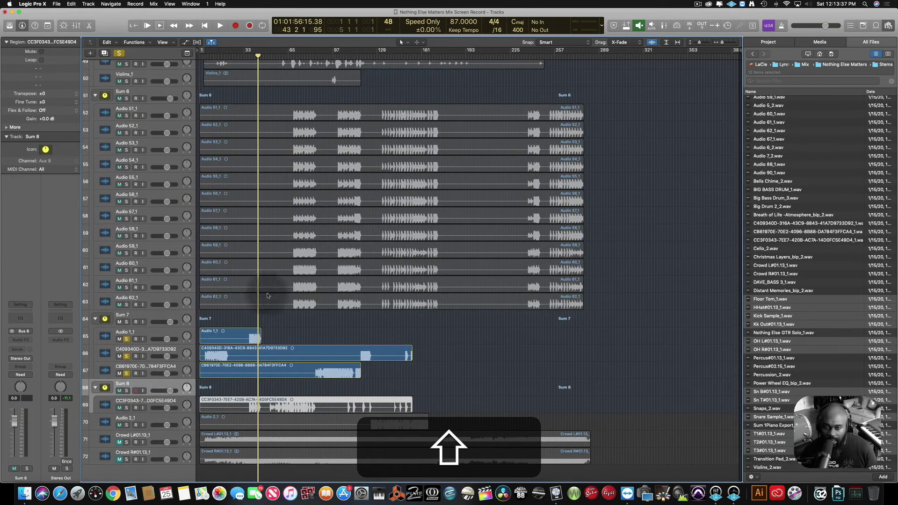
{"action": "left_click", "coordinate": [129, 425]}
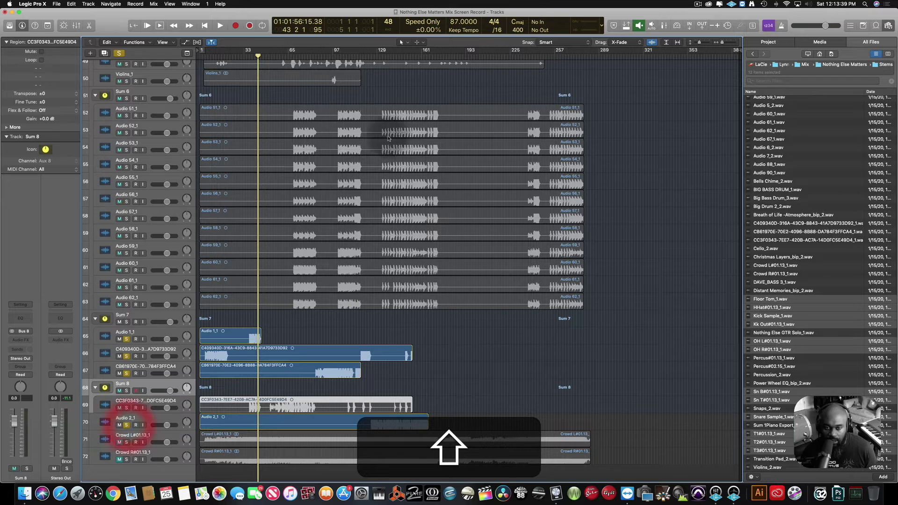
{"action": "double_click", "coordinate": [411, 56]}
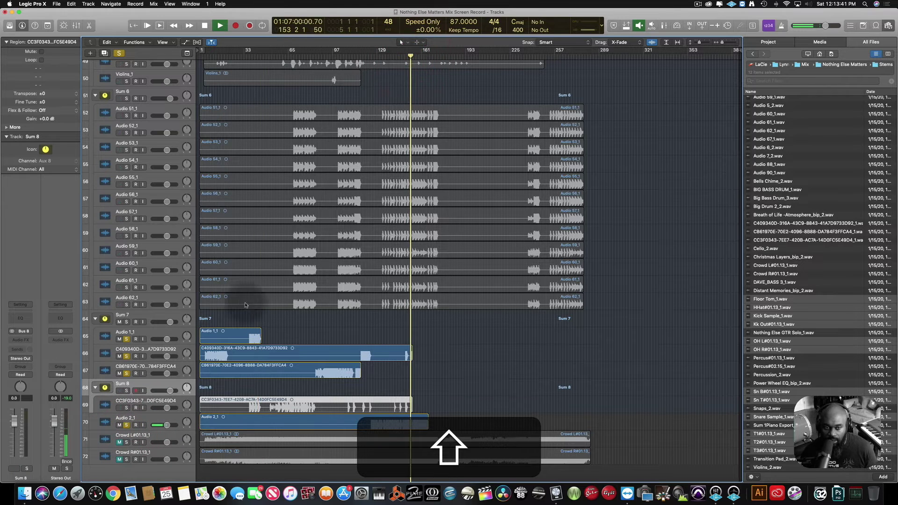
- Move Audio 2_1 to the top of the Sum 7 stack and audition it together with soloed Sum 8 from about bars 150 and 68
{"action": "left_click_drag", "start_coordinate": [145, 422], "coordinate": [146, 333]}
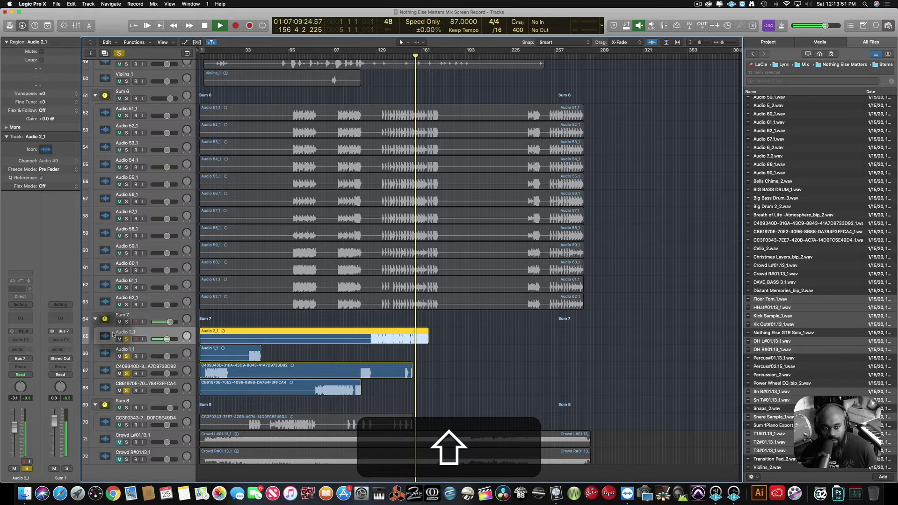
{"action": "left_click", "coordinate": [123, 407]}
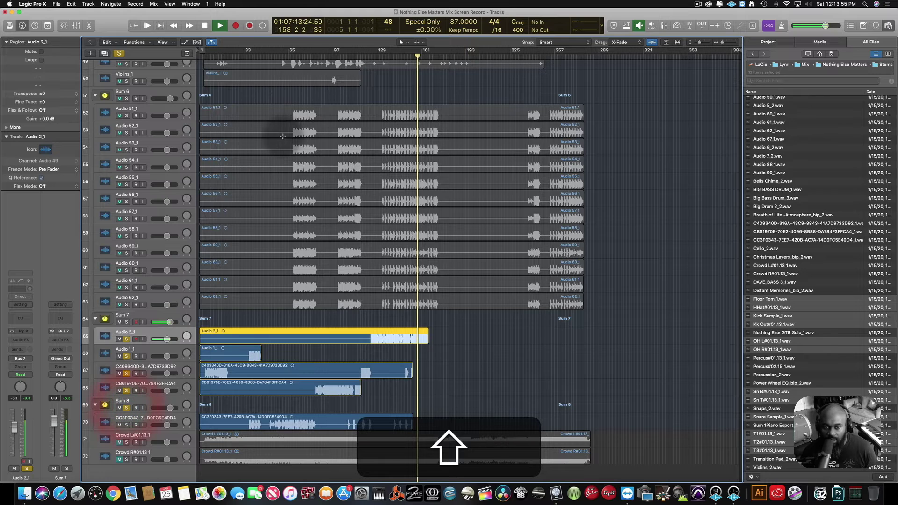
{"action": "left_click", "coordinate": [406, 54]}
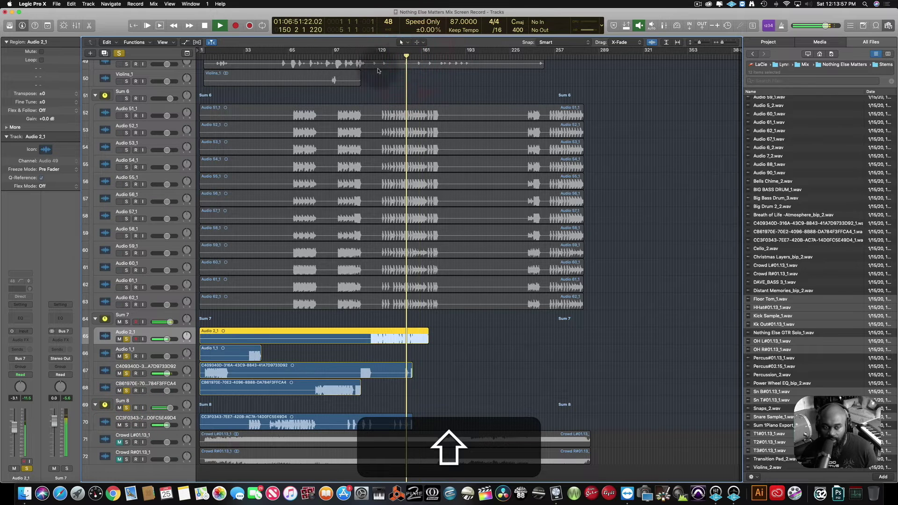
{"action": "left_click", "coordinate": [292, 55]}
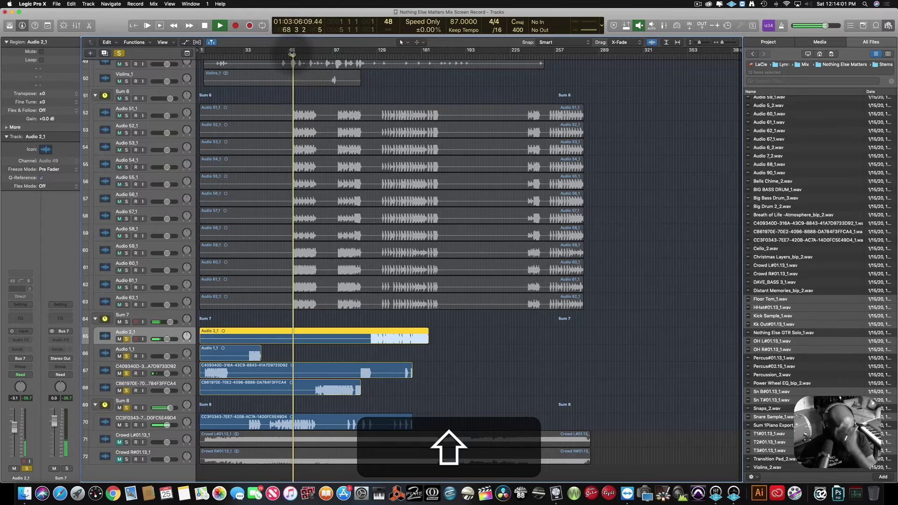
- Clear all track solos, stop playback and look over the whole track list
{"action": "left_click", "coordinate": [54, 268]}
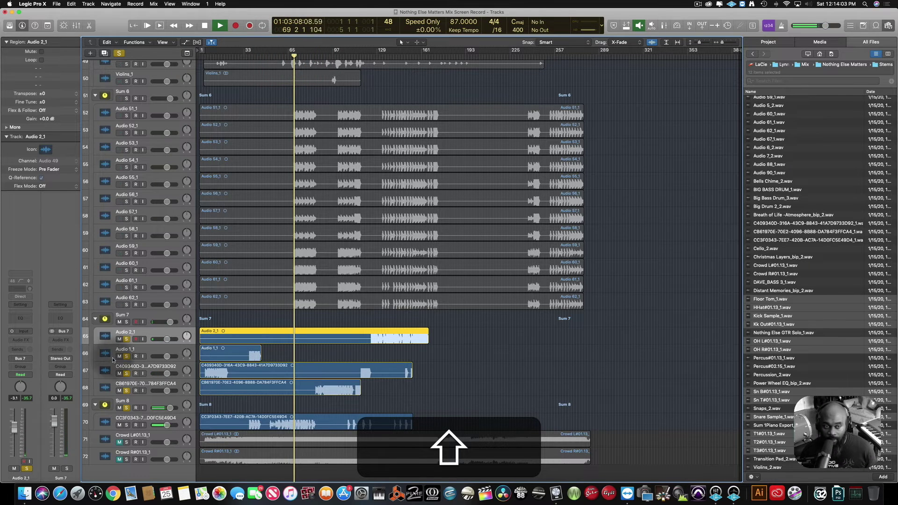
{"action": "left_click", "coordinate": [132, 348]}
{"action": "left_click", "coordinate": [127, 423]}
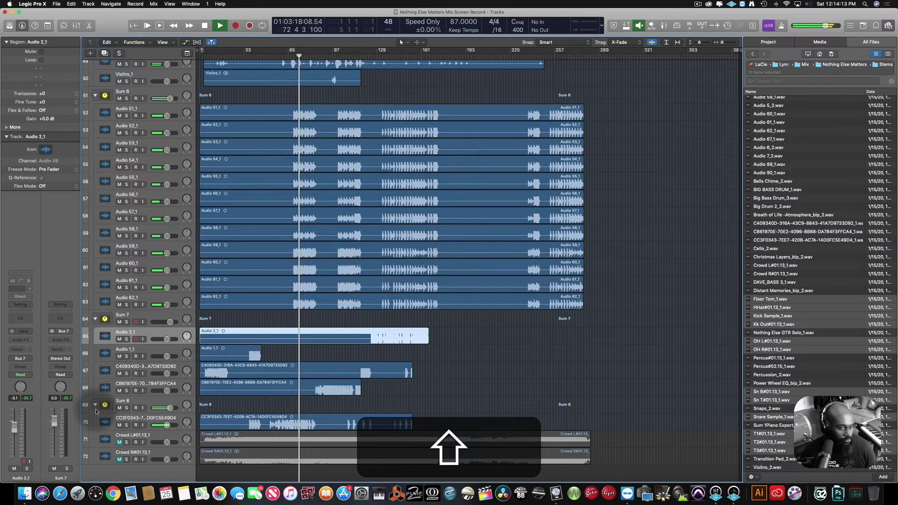
{"action": "key", "text": "space"}
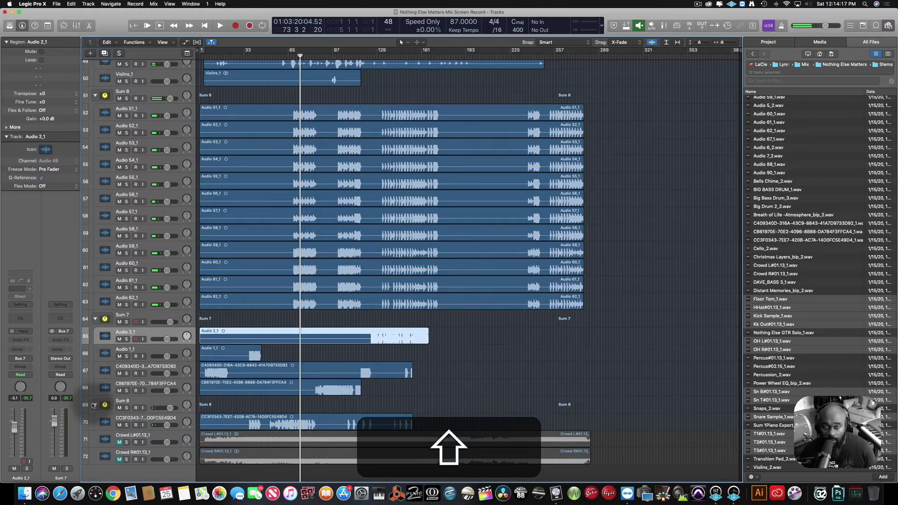
{"action": "scroll", "coordinate": [320, 312], "scroll_direction": "up", "scroll_amount": 15}
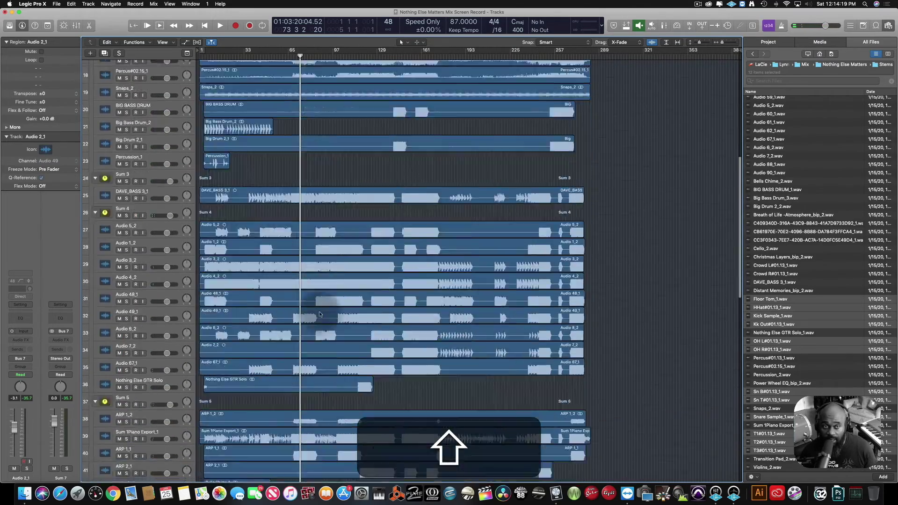
{"action": "scroll", "coordinate": [320, 314], "scroll_direction": "up", "scroll_amount": 10}
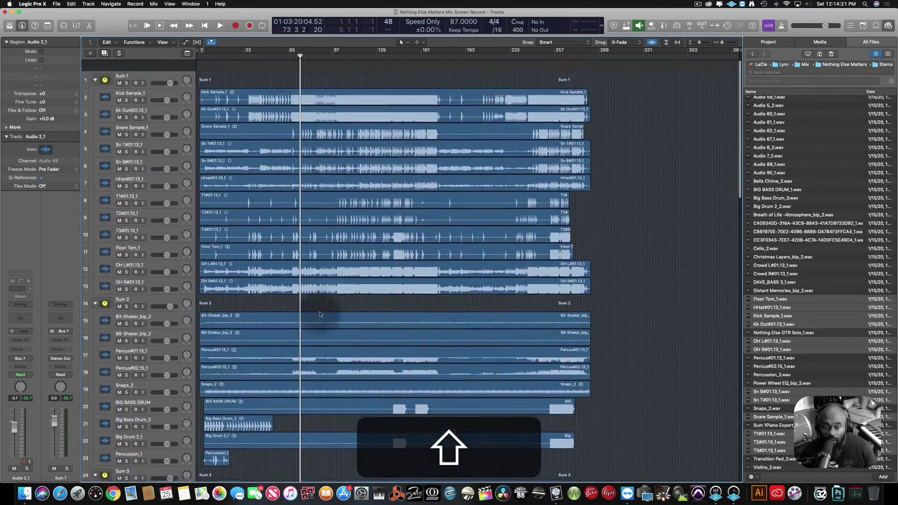
{"action": "scroll", "coordinate": [320, 314], "scroll_direction": "down", "scroll_amount": 20}
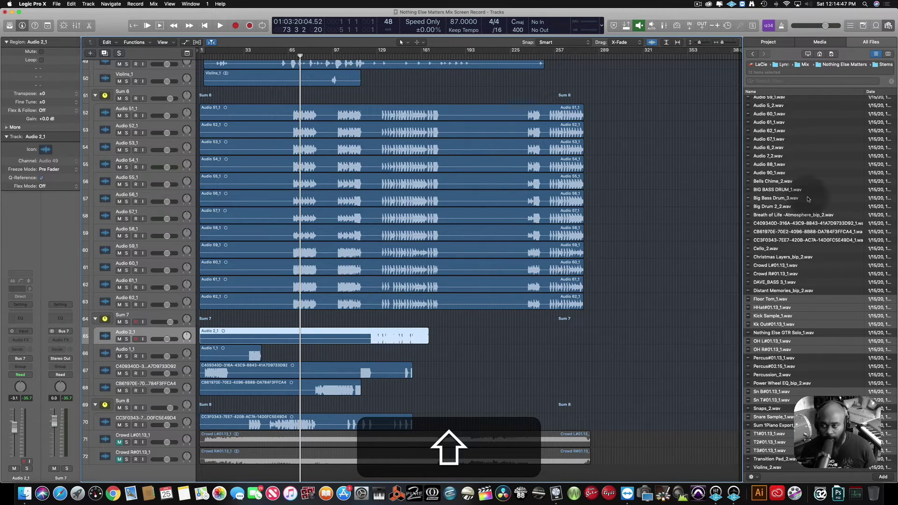
- Add Audio 90_1.wav from the Stems folder as a new track below Crowd R#01.13_1
{"action": "scroll", "coordinate": [804, 196], "scroll_direction": "up", "scroll_amount": 6}
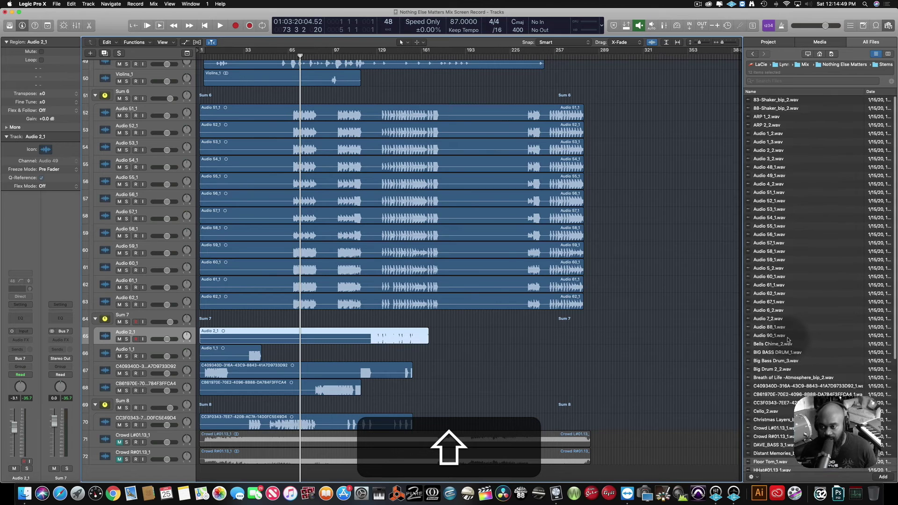
{"action": "left_click", "coordinate": [786, 335]}
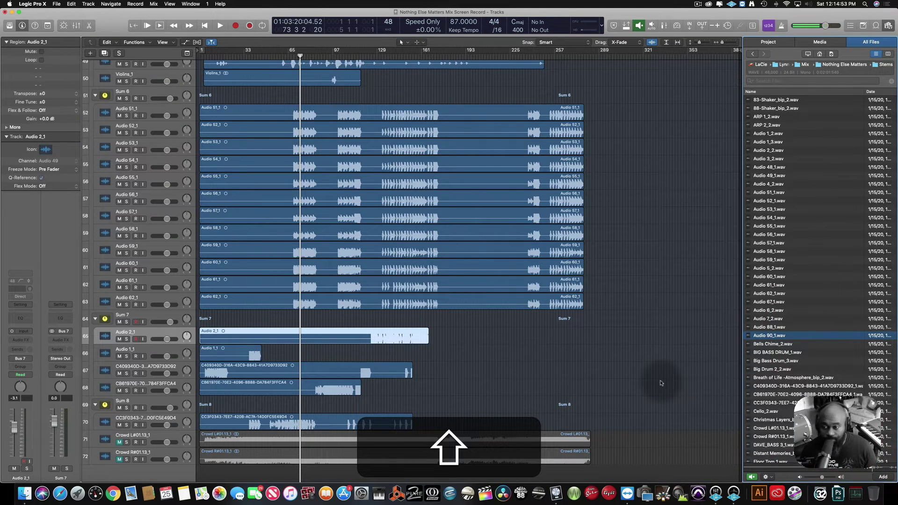
{"action": "left_click_drag", "start_coordinate": [784, 335], "coordinate": [195, 473]}
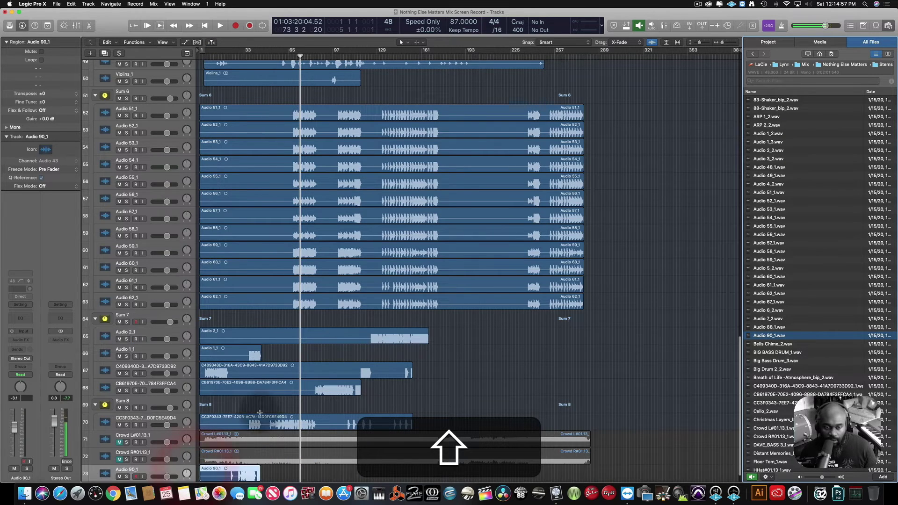
- Put the Audio 90_1 track into its own summing stack
{"action": "right_click", "coordinate": [151, 470]}
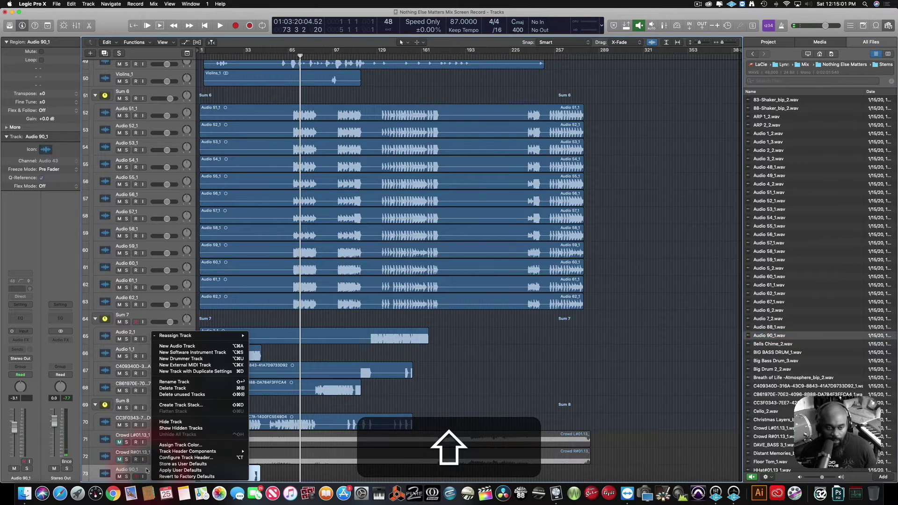
{"action": "left_click", "coordinate": [144, 467]}
{"action": "key", "text": "shift+super+d"}
{"action": "key", "text": "Return"}
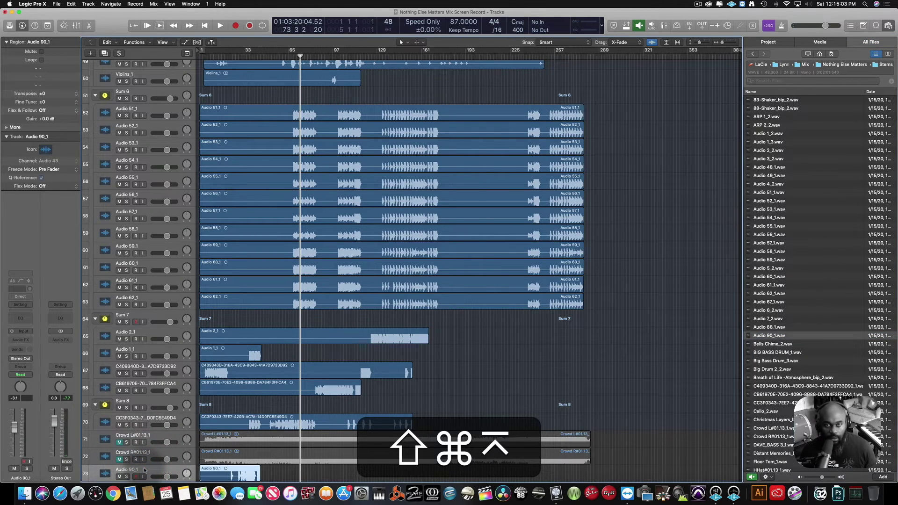
- Move the Sum 9 stack between the Sum 7 and Sum 8 stacks
{"action": "scroll", "coordinate": [222, 429], "scroll_direction": "up", "scroll_amount": 1}
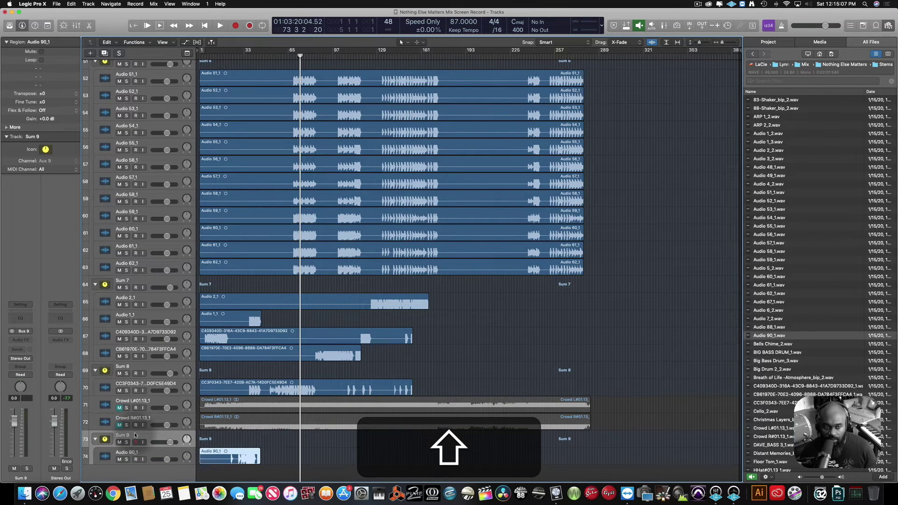
{"action": "left_click_drag", "start_coordinate": [135, 435], "coordinate": [124, 277]}
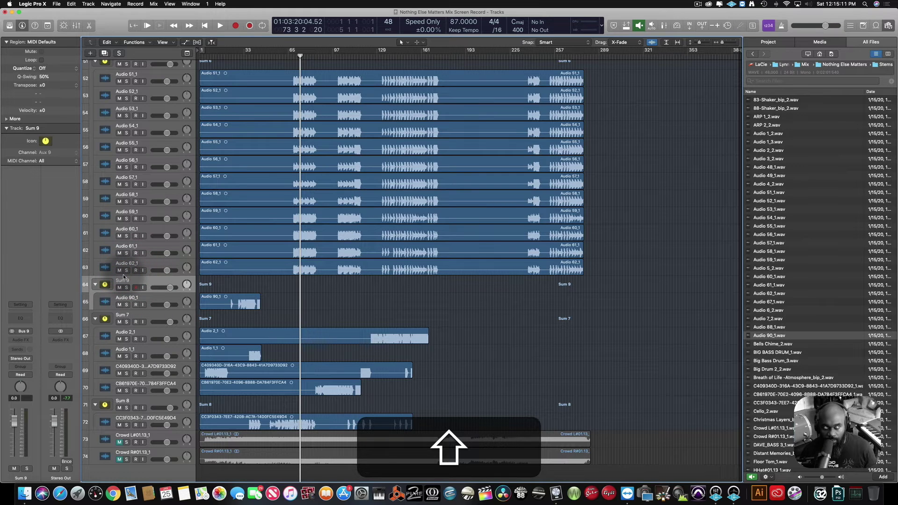
{"action": "left_click_drag", "start_coordinate": [124, 281], "coordinate": [115, 382]}
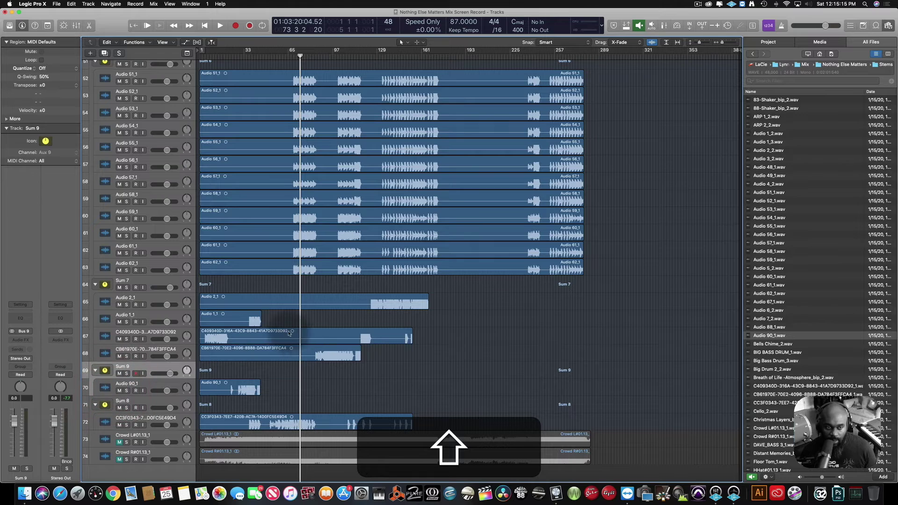
{"action": "left_click", "coordinate": [106, 437]}
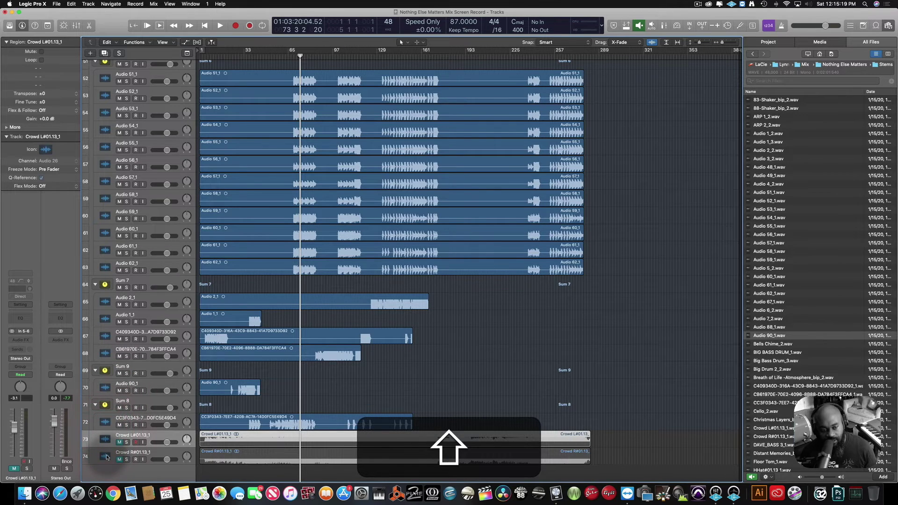
{"action": "left_click", "coordinate": [106, 457], "text": "shift+super"}
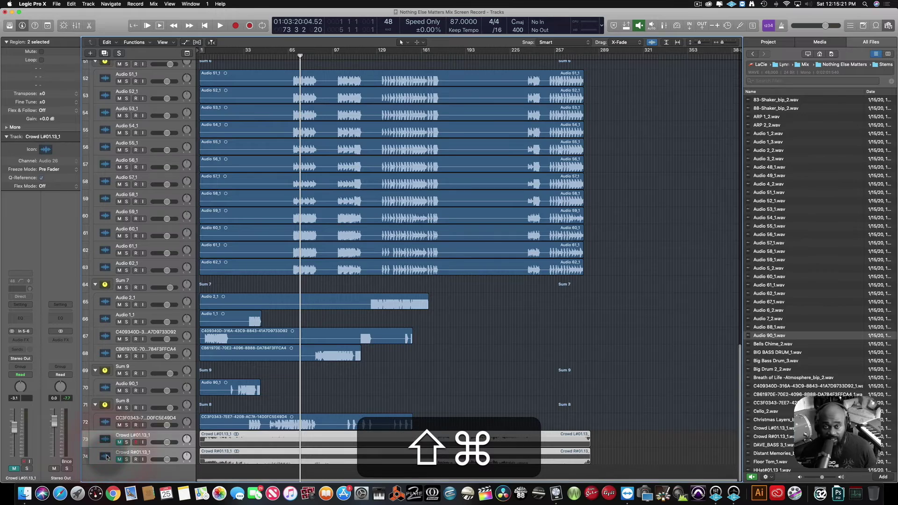
{"action": "scroll", "coordinate": [107, 457], "scroll_direction": "up", "scroll_amount": 6}
{"action": "scroll", "coordinate": [106, 457], "scroll_direction": "up", "scroll_amount": 15}
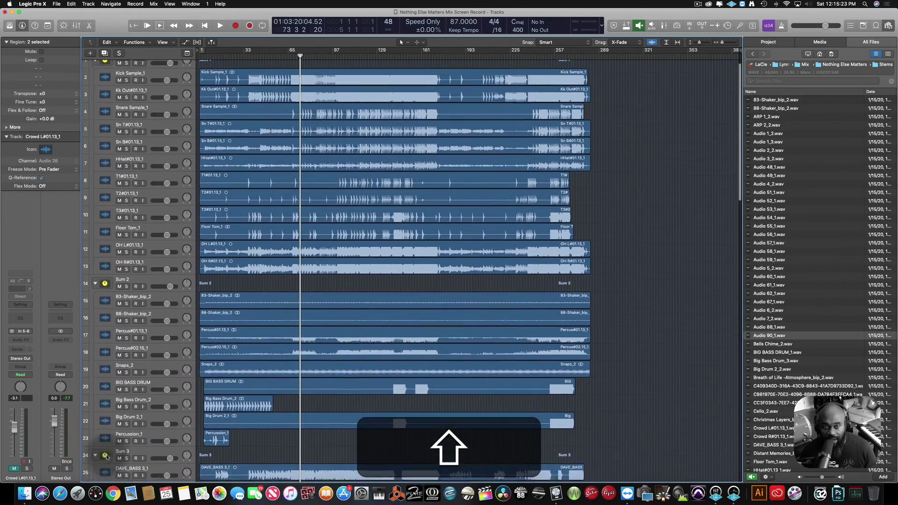
{"action": "left_click", "coordinate": [142, 340], "text": "shift+super"}
{"action": "left_click", "coordinate": [147, 357], "text": "shift+super"}
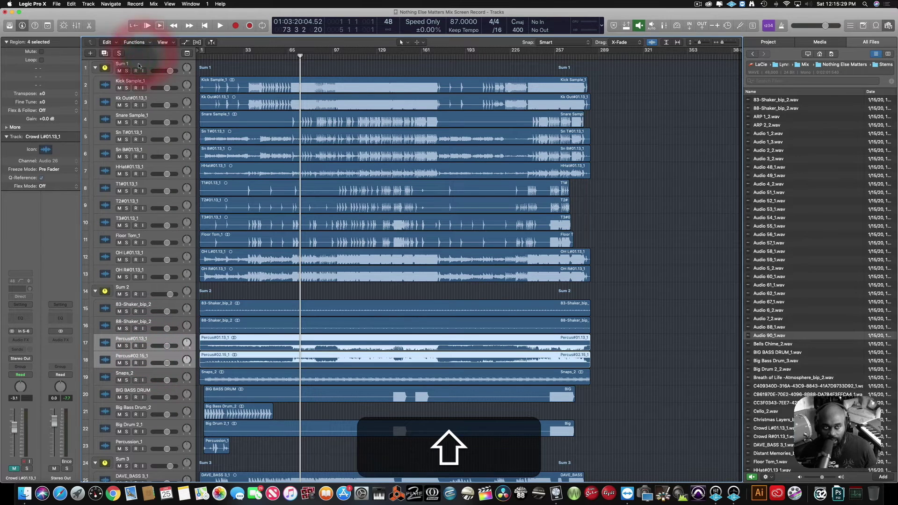
- Hide the Percus#01.13_1, Percus#02.15_1, Crowd L#01.13_1 and Crowd R#01.13_1 tracks
{"action": "left_click", "coordinate": [157, 341]}
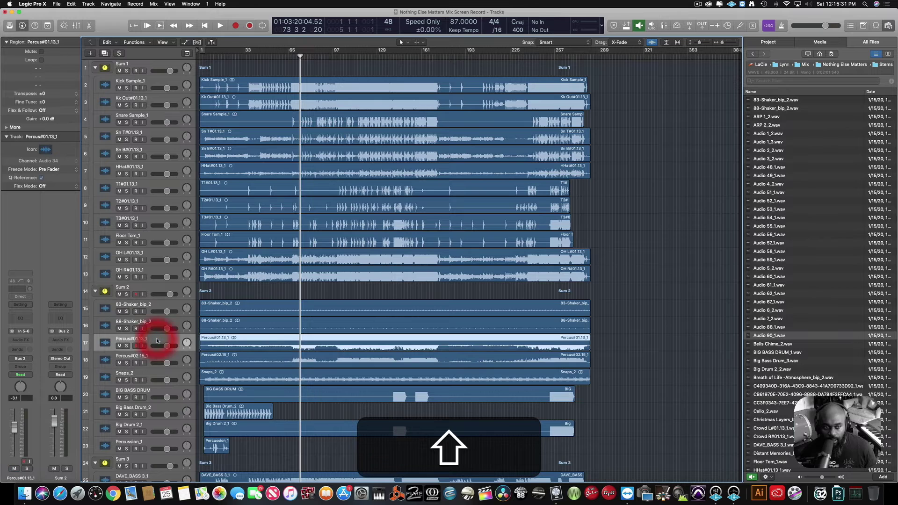
{"action": "left_click", "coordinate": [155, 358], "text": "shift"}
{"action": "scroll", "coordinate": [155, 356], "scroll_direction": "down", "scroll_amount": 15}
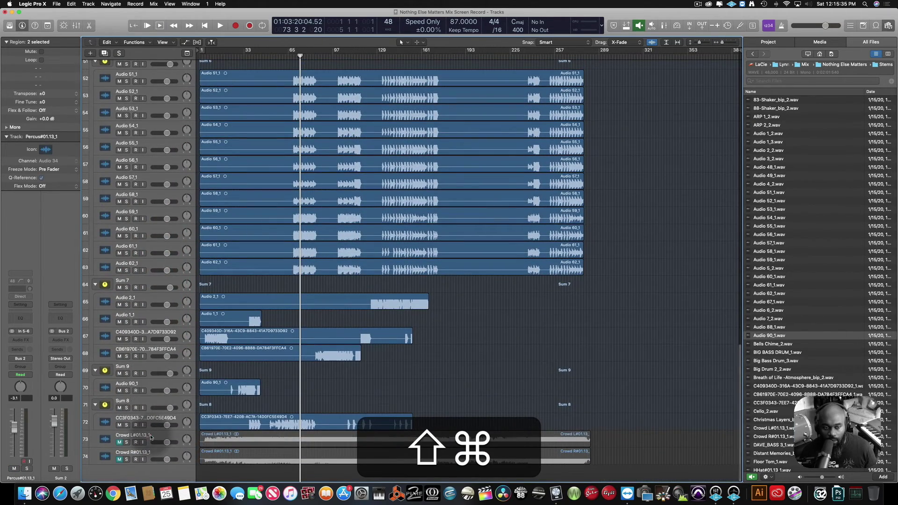
{"action": "left_click", "coordinate": [150, 437], "text": "shift+super"}
{"action": "left_click", "coordinate": [152, 456], "text": "shift+super"}
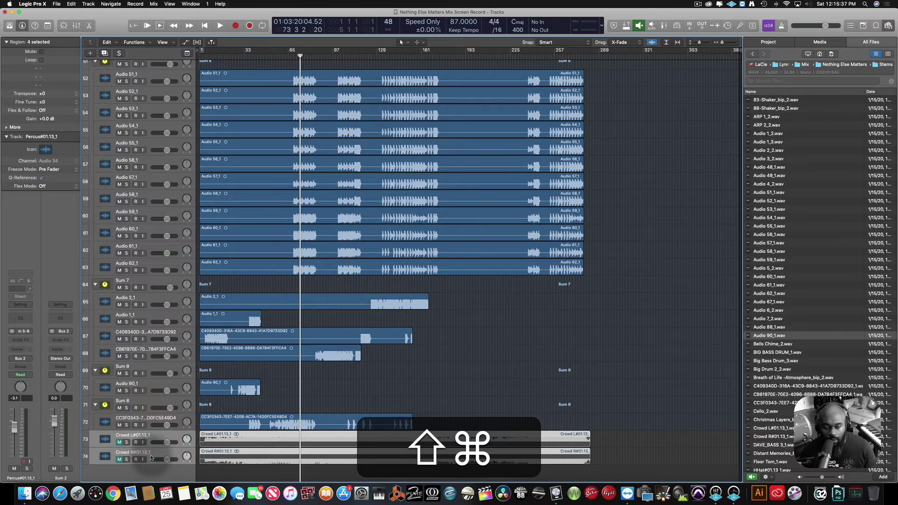
{"action": "right_click", "coordinate": [152, 457], "text": "shift"}
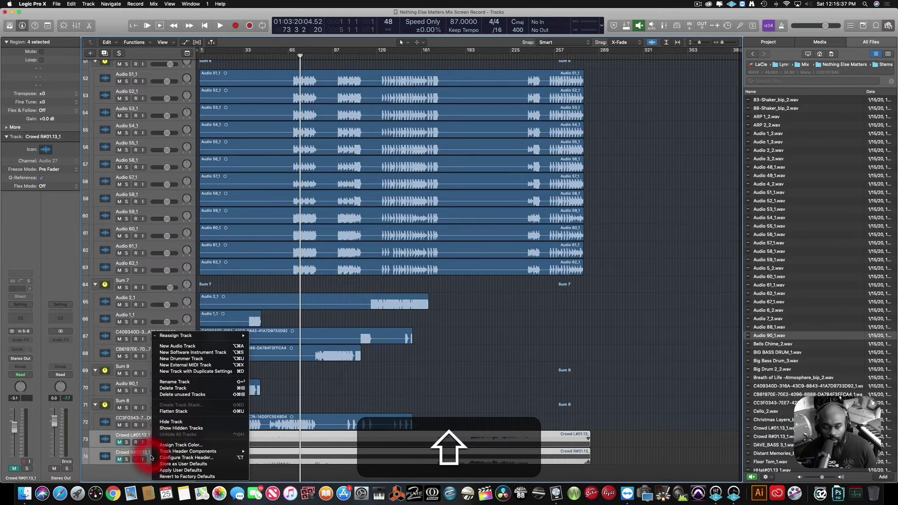
{"action": "left_click", "coordinate": [189, 423]}
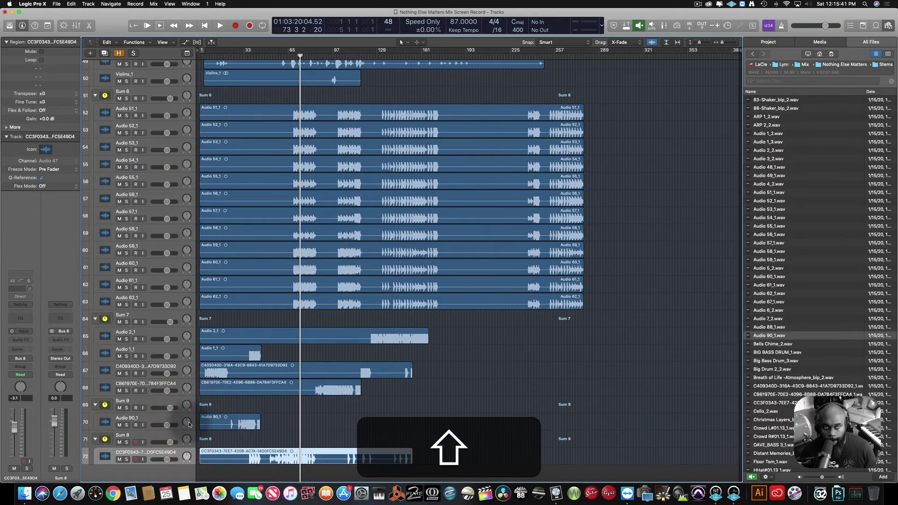
{"action": "left_click", "coordinate": [120, 54]}
{"action": "left_click", "coordinate": [120, 54]}
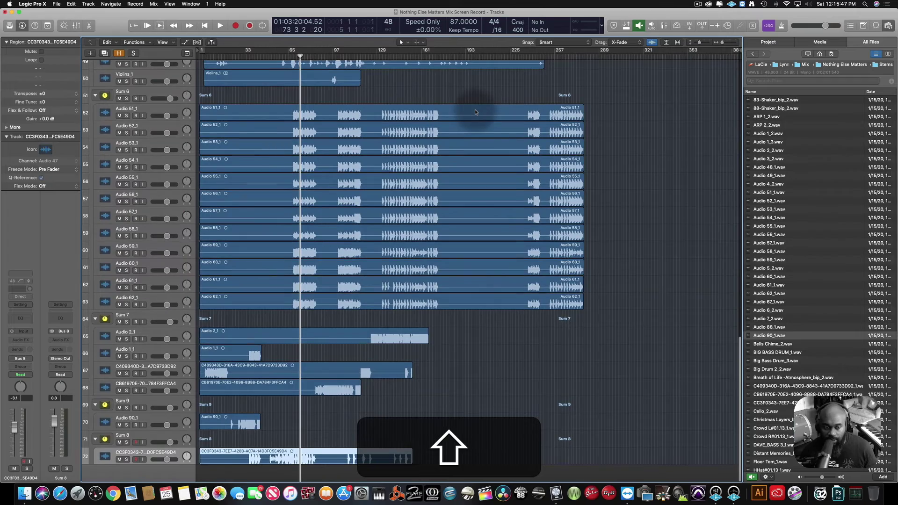
- Show the mixer and colour the Sum 3 stack and its DAVE_BASS 3_1 track yellow
{"action": "scroll", "coordinate": [475, 111], "scroll_direction": "up", "scroll_amount": 15}
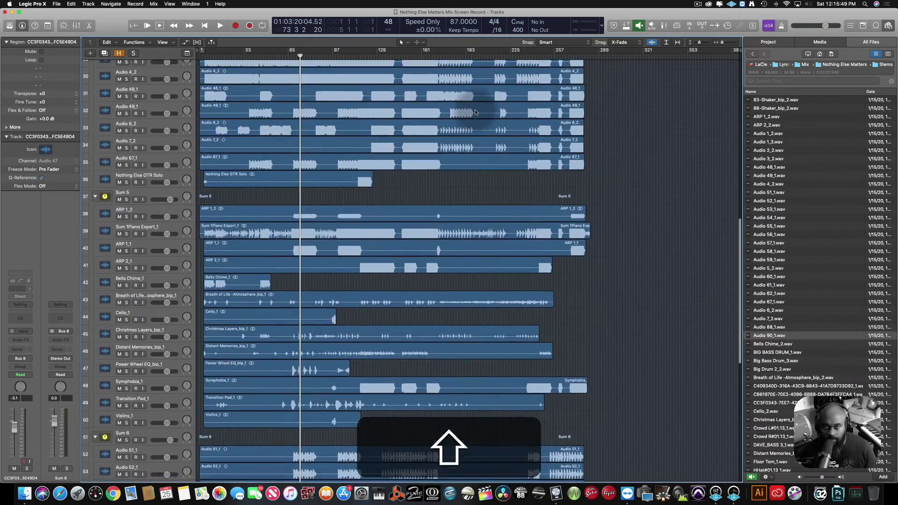
{"action": "scroll", "coordinate": [476, 112], "scroll_direction": "down", "scroll_amount": 15}
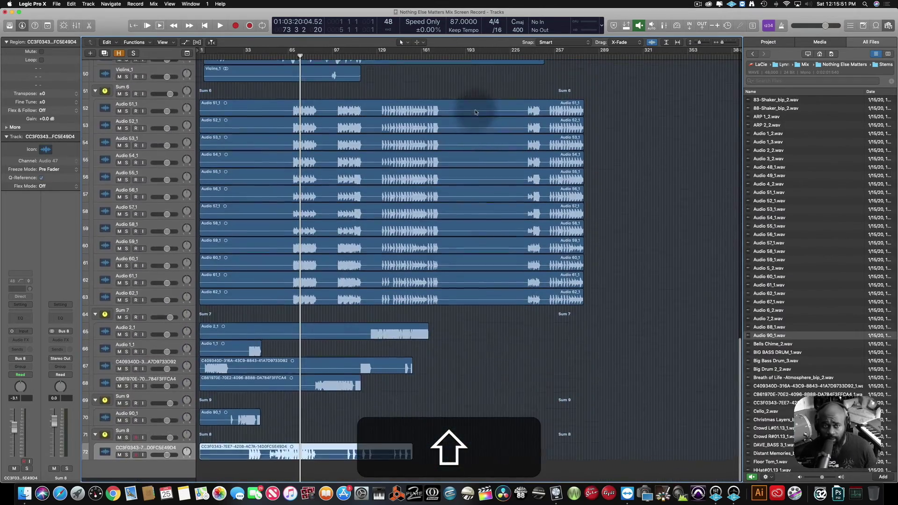
{"action": "left_click", "coordinate": [77, 26]}
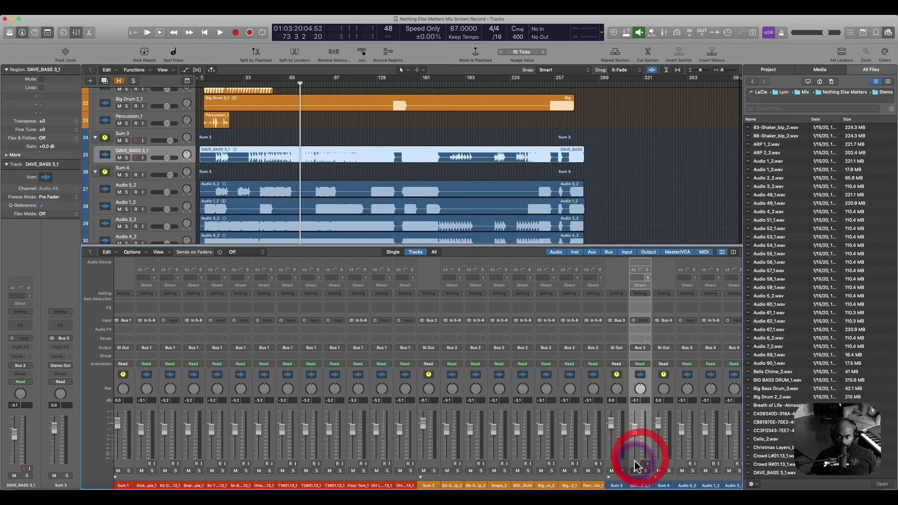
{"action": "left_click", "coordinate": [619, 474]}
{"action": "left_click", "coordinate": [644, 461], "text": "shift"}
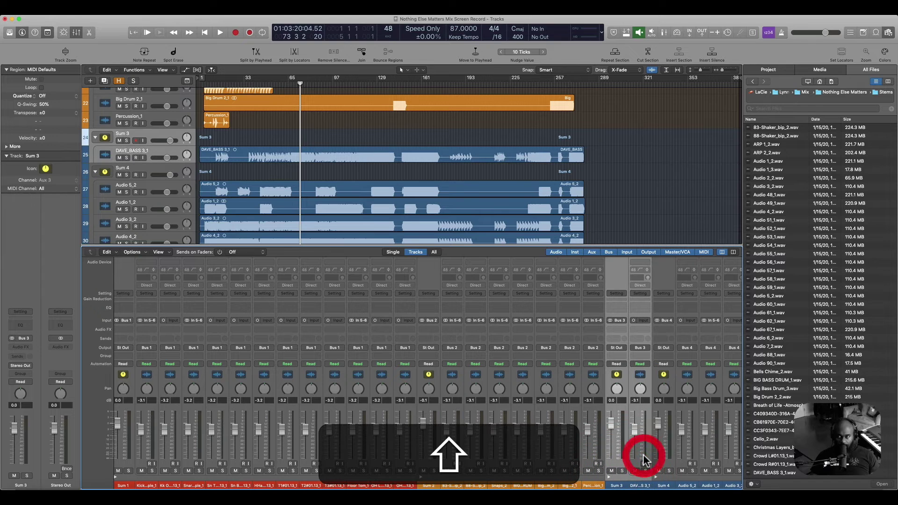
{"action": "left_click", "coordinate": [884, 53]}
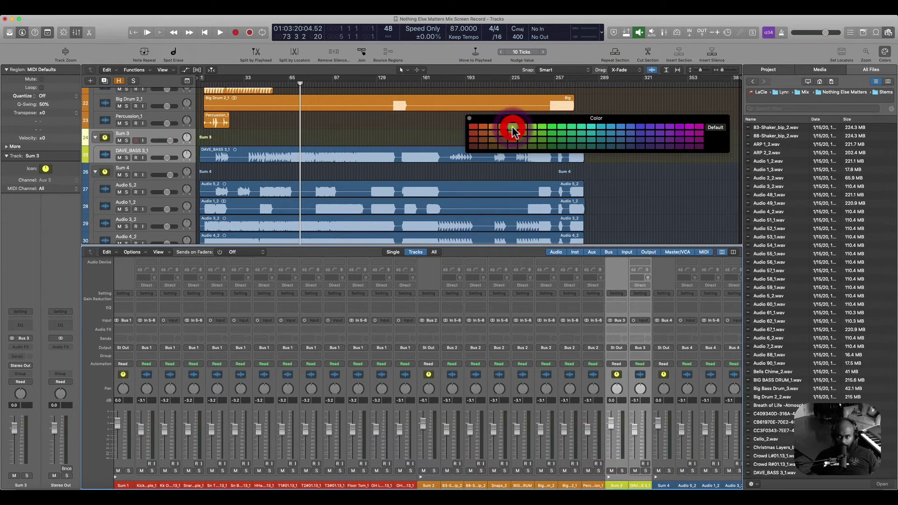
- Colour the Sum 4 stack and all its tracks, through the Nothing Else GTR Solo track, yellow-green
{"action": "scroll", "coordinate": [570, 375], "scroll_direction": "right", "scroll_amount": 10}
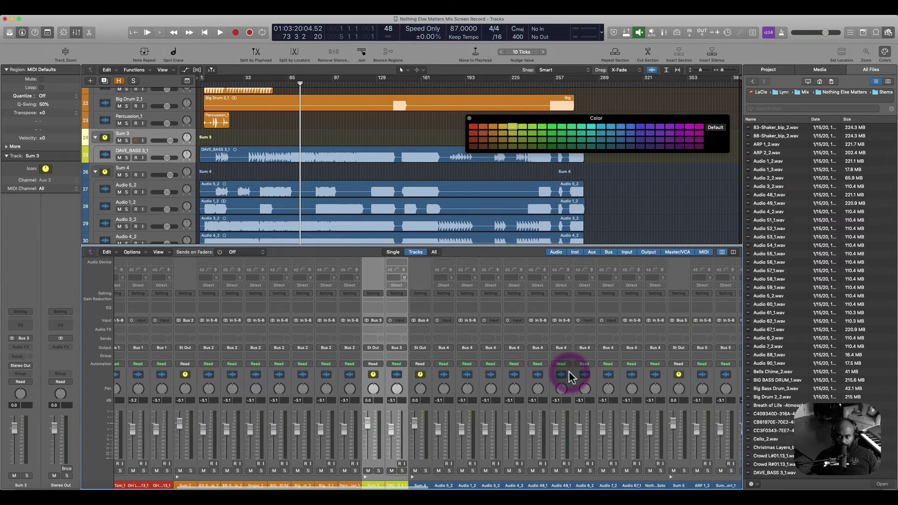
{"action": "scroll", "coordinate": [569, 375], "scroll_direction": "right", "scroll_amount": 2}
{"action": "left_click", "coordinate": [388, 464]}
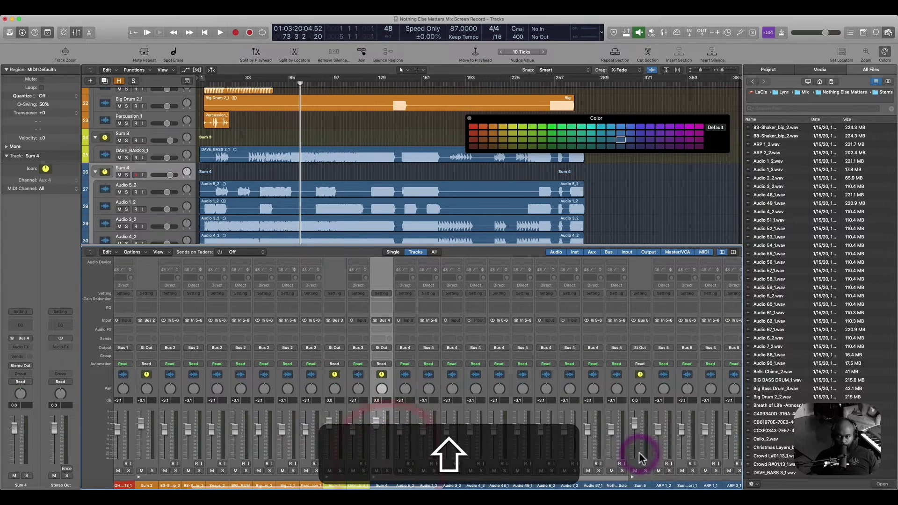
{"action": "left_click", "coordinate": [623, 461], "text": "shift"}
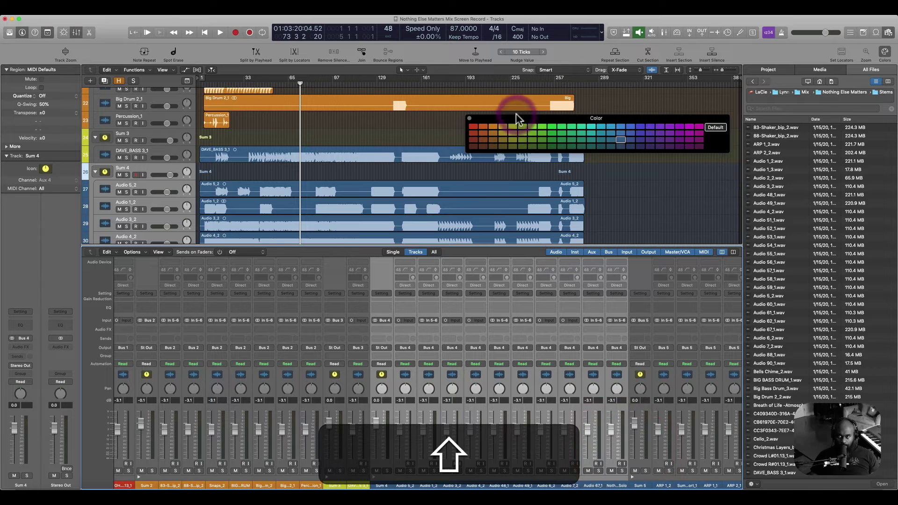
{"action": "left_click", "coordinate": [533, 127]}
- Colour the Sum 5 stack and all its tracks, from ARP 1_2 through Violins_1, bright green
{"action": "scroll", "coordinate": [555, 360], "scroll_direction": "right", "scroll_amount": 5}
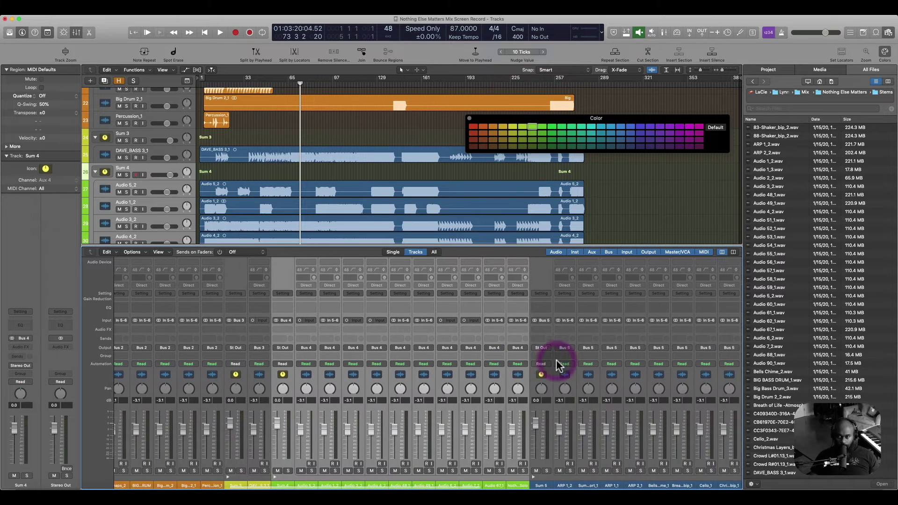
{"action": "left_click", "coordinate": [527, 464]}
{"action": "scroll", "coordinate": [527, 461], "scroll_direction": "right", "scroll_amount": 8}
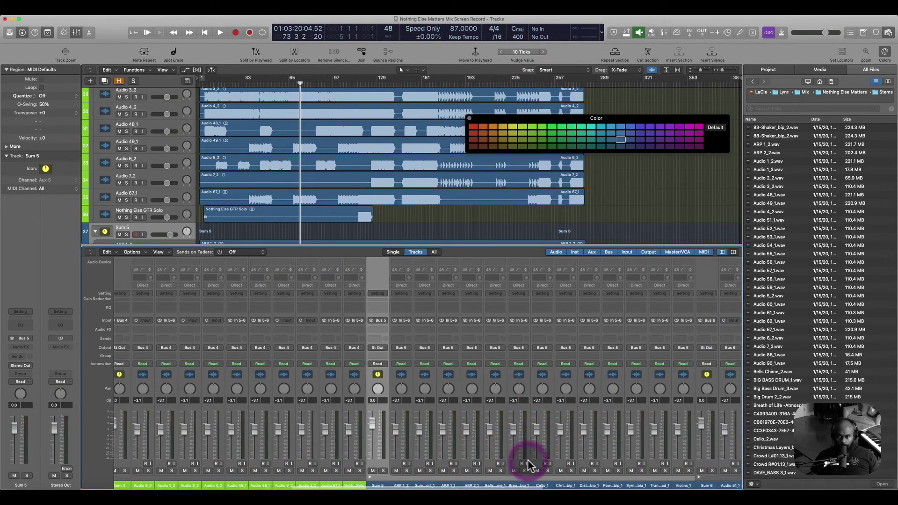
{"action": "left_click", "coordinate": [580, 463], "text": "shift"}
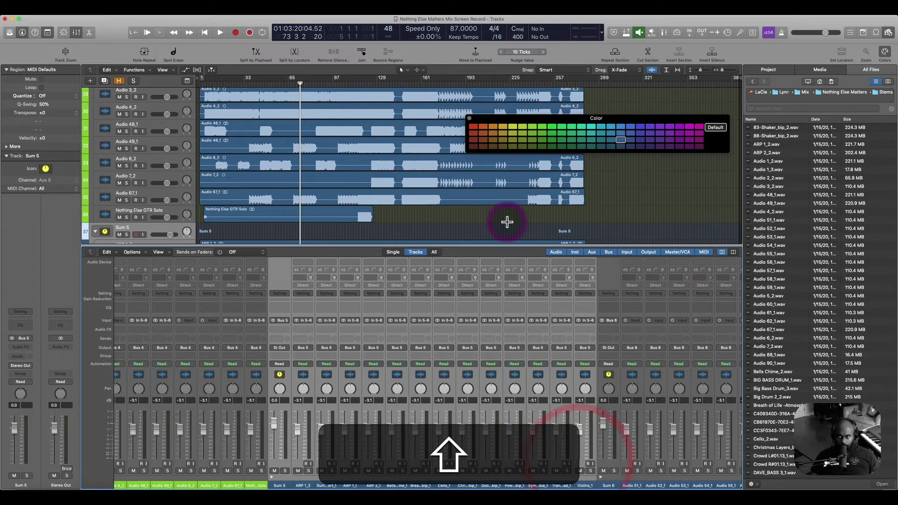
{"action": "left_click", "coordinate": [541, 128]}
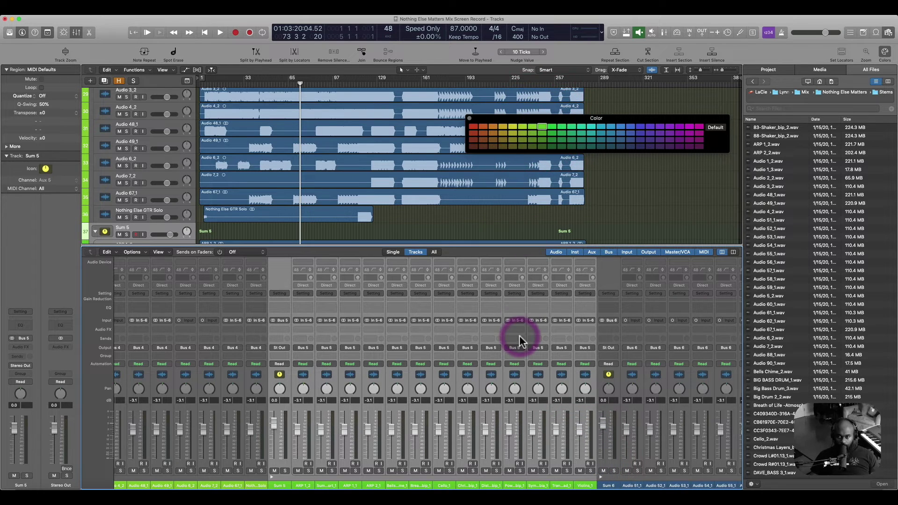
- Colour the Sum 6 stack and its tracks Audio 51_1 through Audio 62_1 mint green
{"action": "scroll", "coordinate": [519, 337], "scroll_direction": "right", "scroll_amount": 5}
{"action": "left_click", "coordinate": [445, 456]}
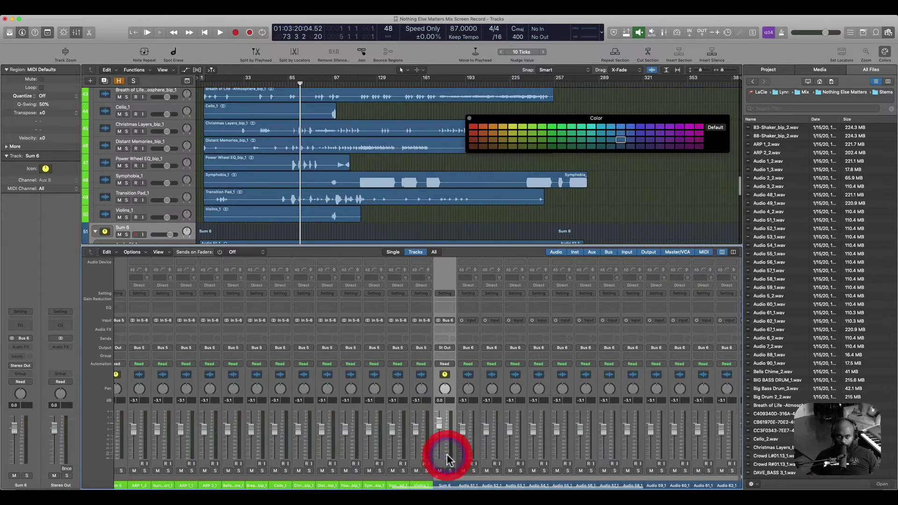
{"action": "scroll", "coordinate": [447, 458], "scroll_direction": "right", "scroll_amount": 8}
{"action": "left_click", "coordinate": [542, 463], "text": "shift"}
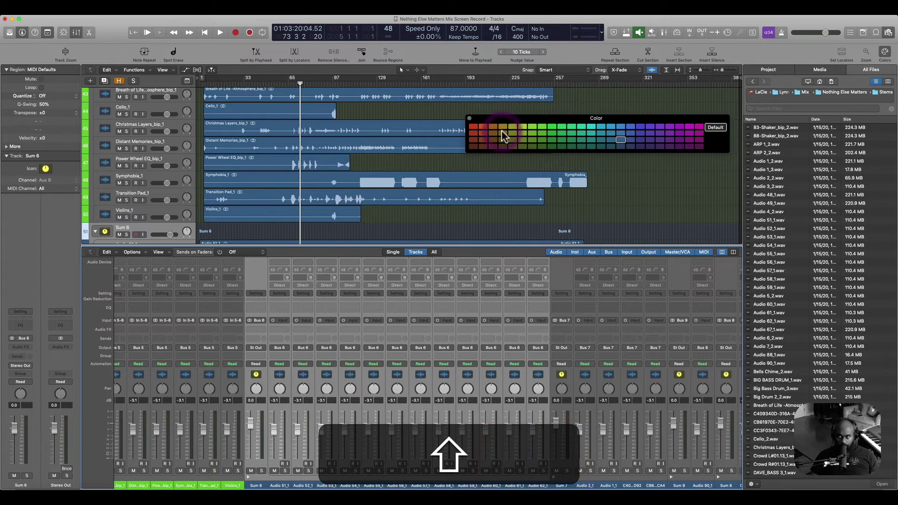
{"action": "left_click", "coordinate": [572, 127]}
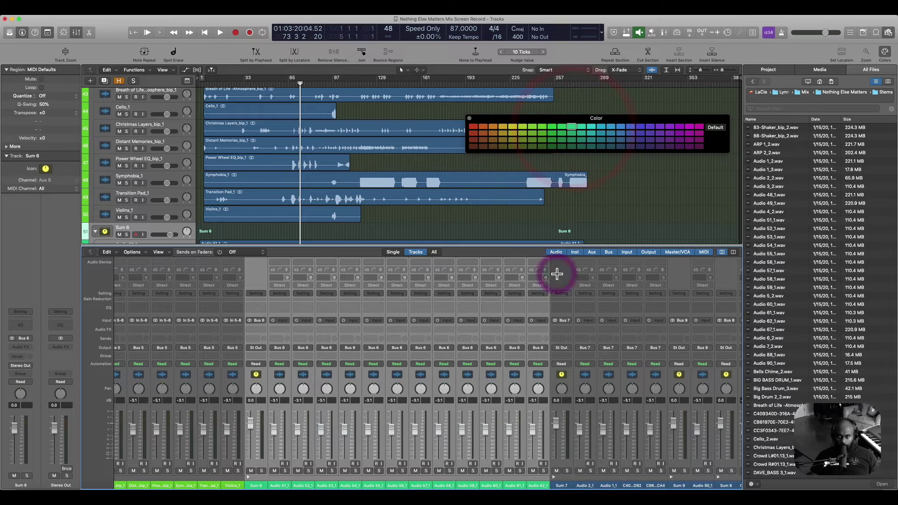
- Colour the Sum 7 stack and its four audio tracks turquoise
{"action": "scroll", "coordinate": [536, 437], "scroll_direction": "right", "scroll_amount": 3}
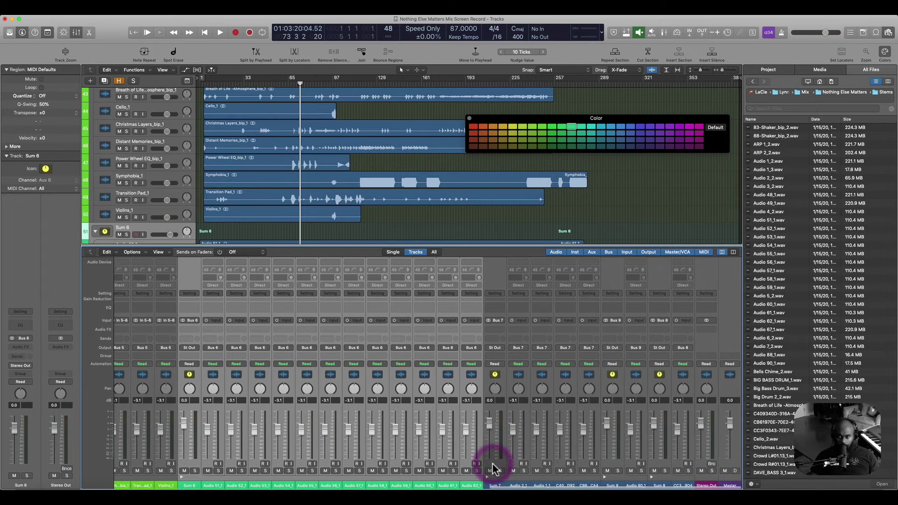
{"action": "left_click", "coordinate": [493, 465]}
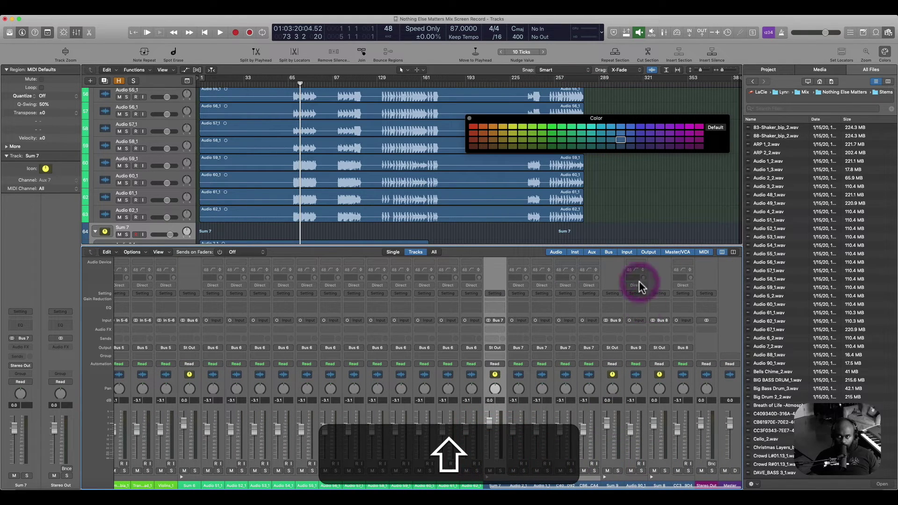
{"action": "left_click", "coordinate": [584, 457], "text": "shift"}
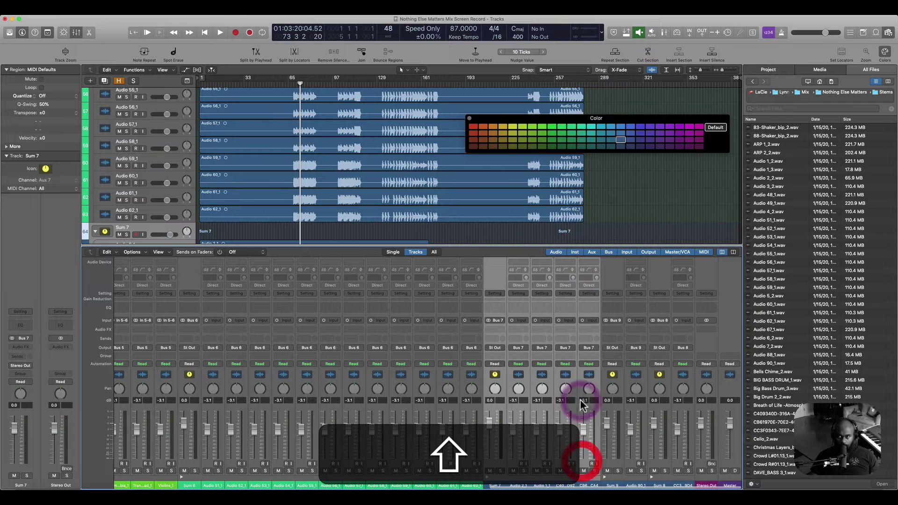
{"action": "left_click", "coordinate": [579, 127]}
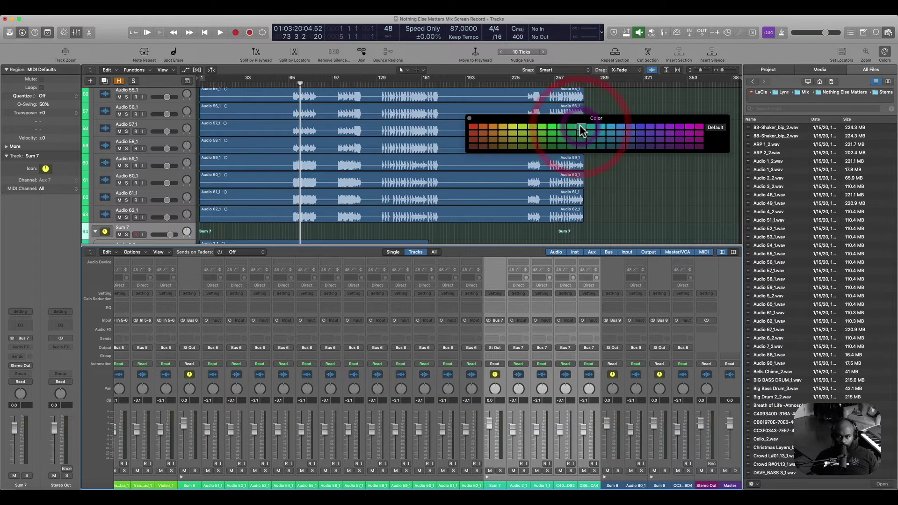
{"action": "left_click", "coordinate": [592, 126]}
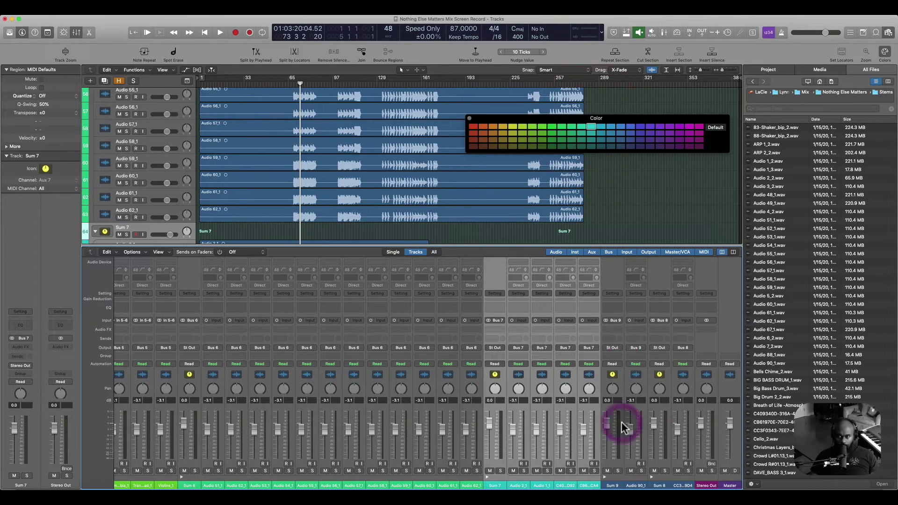
- Colour the Sum 9 stack and its Audio 90_1 track light blue
{"action": "left_click", "coordinate": [613, 463]}
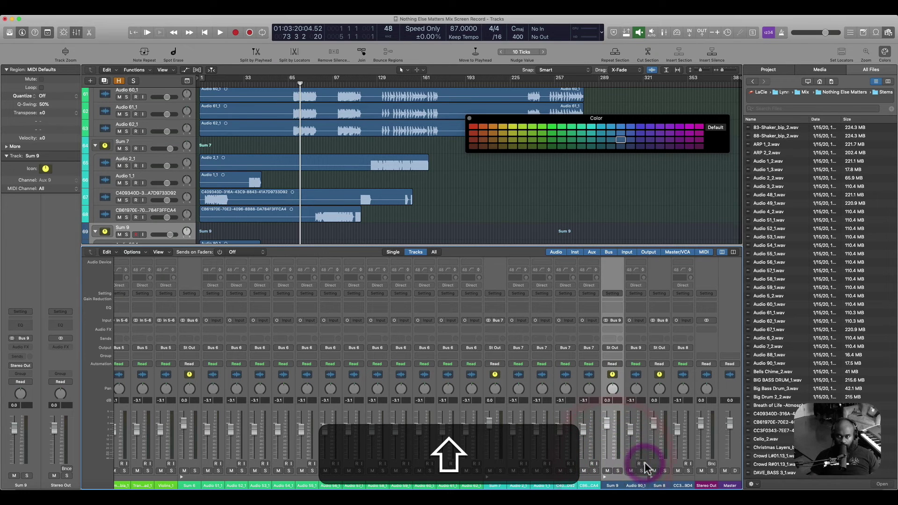
{"action": "left_click", "coordinate": [639, 462], "text": "shift"}
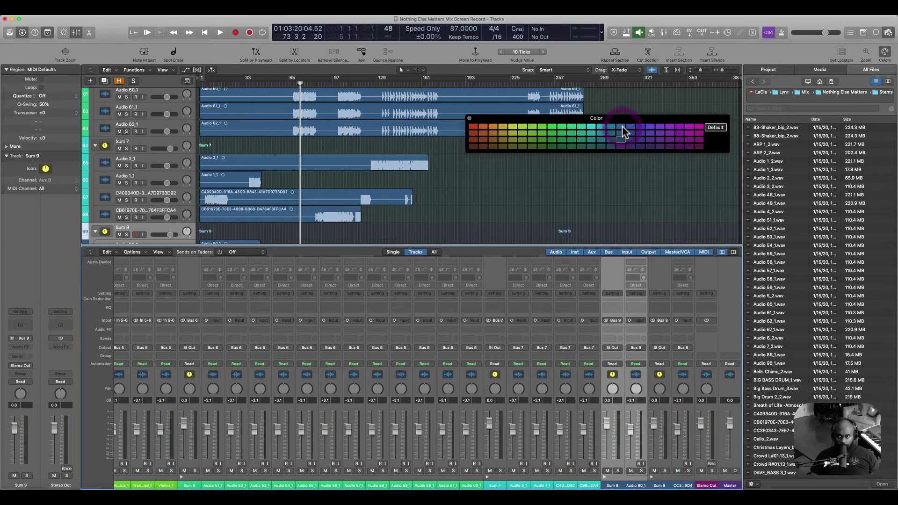
{"action": "left_click", "coordinate": [611, 456]}
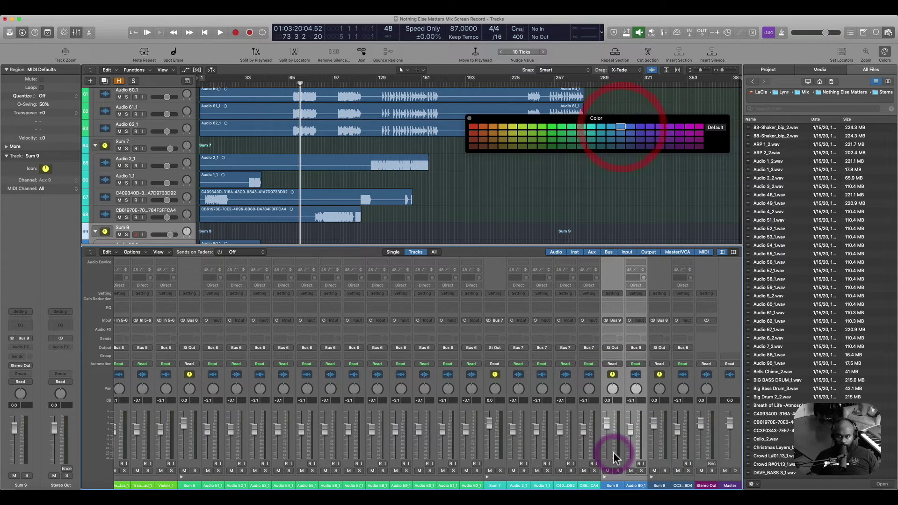
- Colour the Sum 8 stack and its single audio track royal blue
{"action": "left_click", "coordinate": [655, 465]}
{"action": "left_click", "coordinate": [679, 463], "text": "shift"}
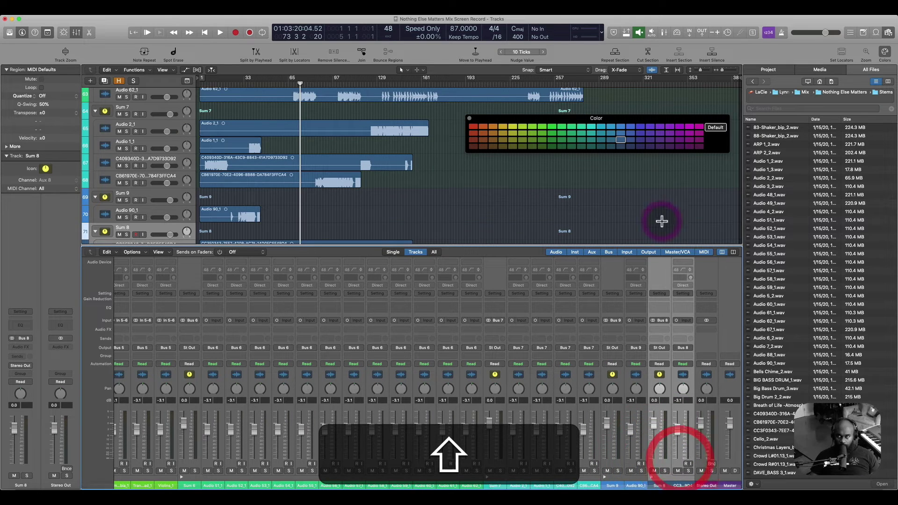
{"action": "left_click", "coordinate": [631, 126]}
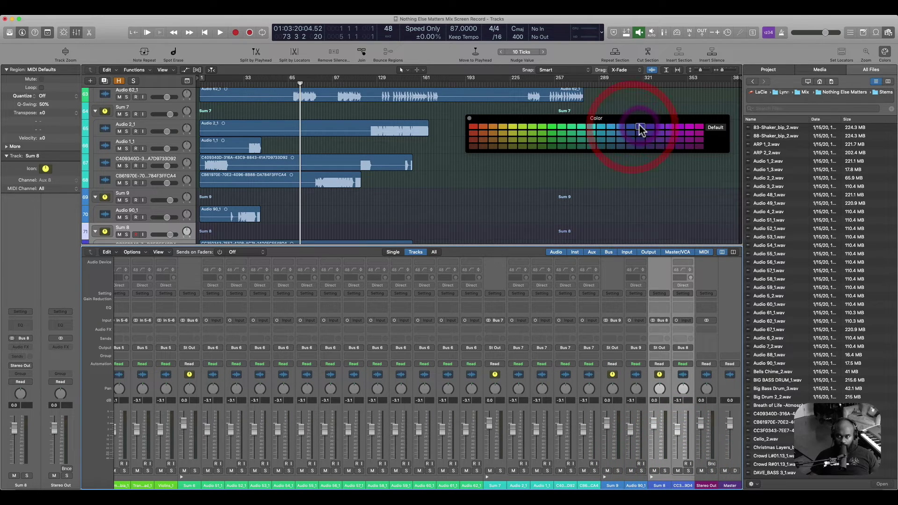
{"action": "left_click", "coordinate": [639, 124]}
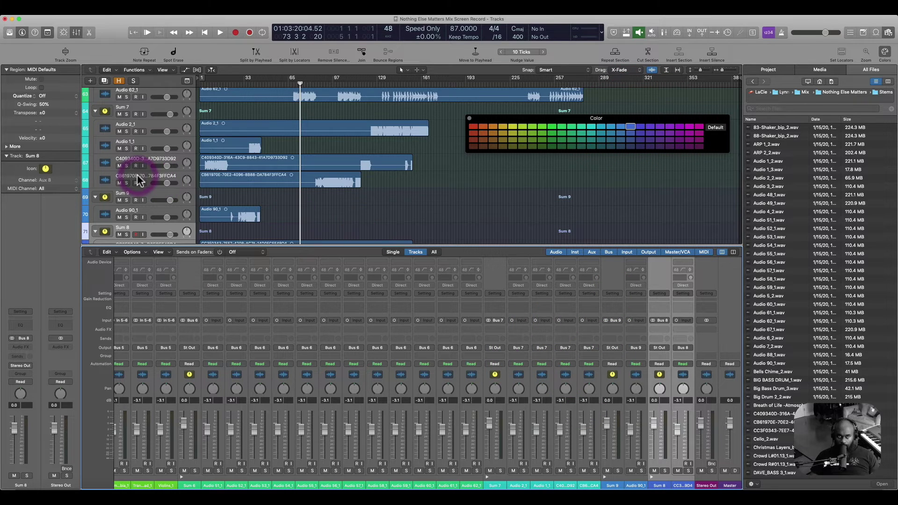
- Colour all regions in the arrangement by their track colours and clear the region selection
{"action": "scroll", "coordinate": [110, 193], "scroll_direction": "up", "scroll_amount": 8}
{"action": "scroll", "coordinate": [111, 193], "scroll_direction": "down", "scroll_amount": 9}
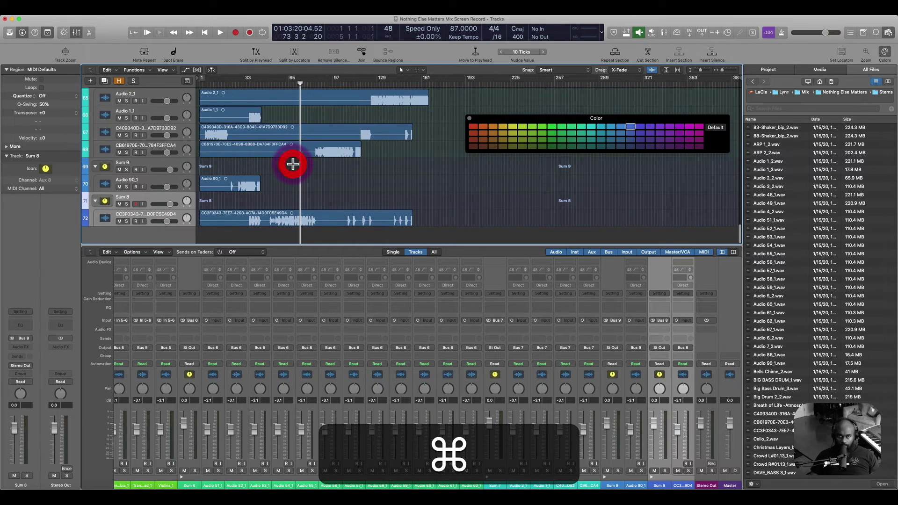
{"action": "key", "text": "super+a"}
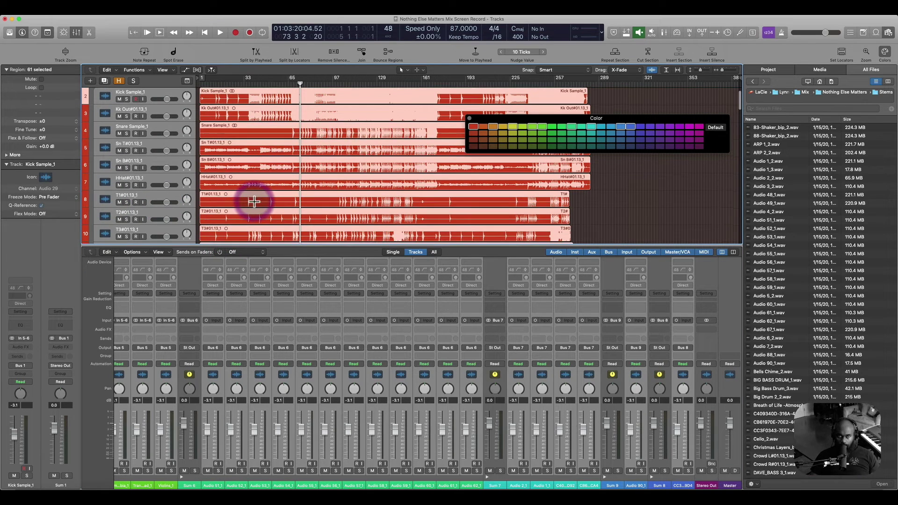
{"action": "right_click", "coordinate": [255, 194]}
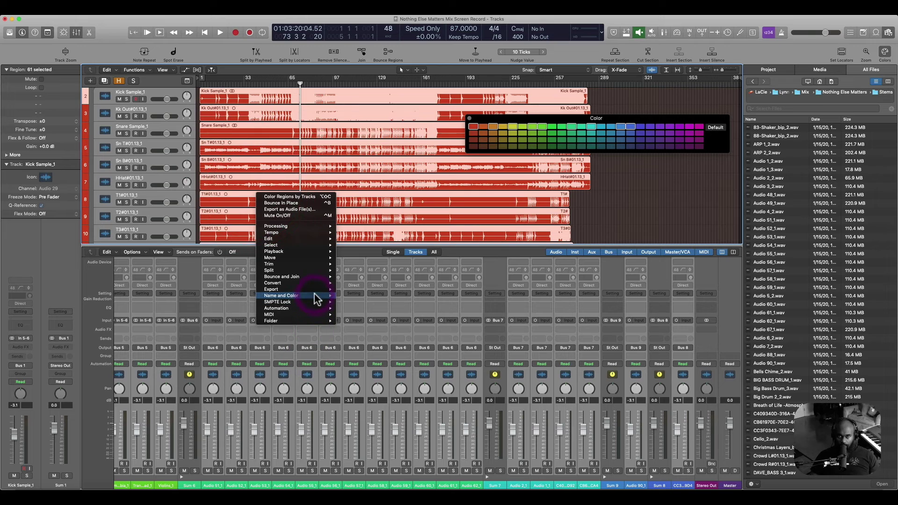
{"action": "mouse_move", "coordinate": [317, 300]}
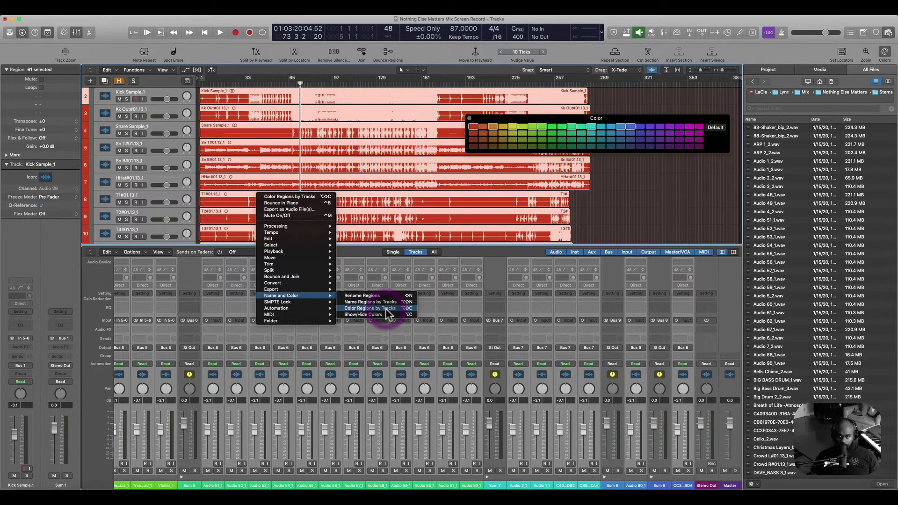
{"action": "left_click", "coordinate": [370, 308]}
{"action": "scroll", "coordinate": [440, 201], "scroll_direction": "down", "scroll_amount": 15}
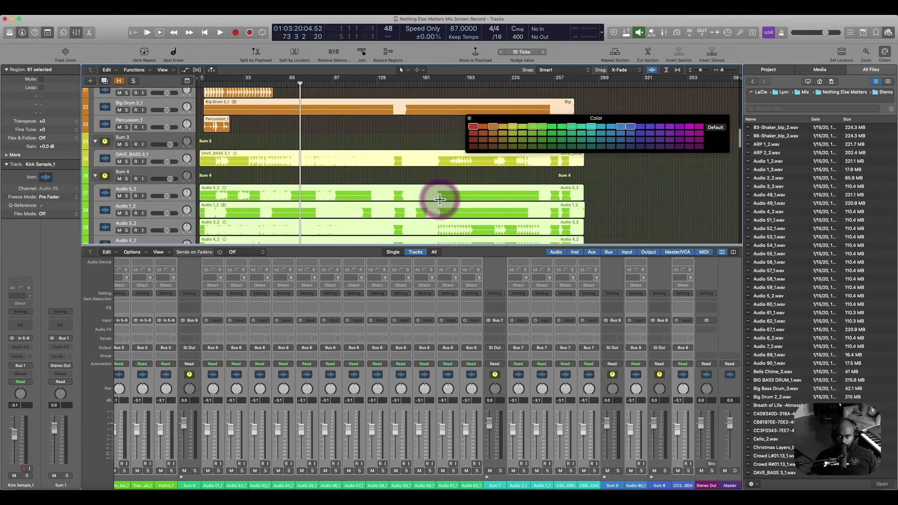
{"action": "scroll", "coordinate": [439, 194], "scroll_direction": "down", "scroll_amount": 10}
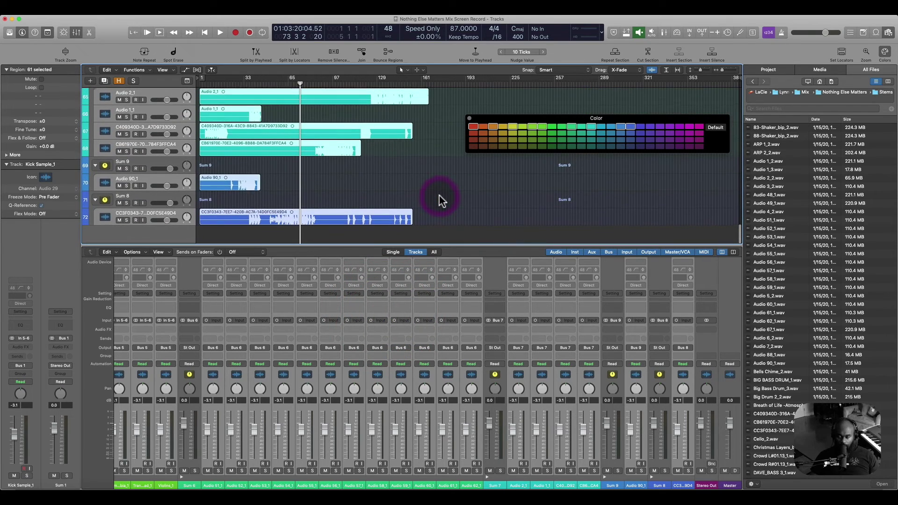
{"action": "left_click", "coordinate": [516, 225]}
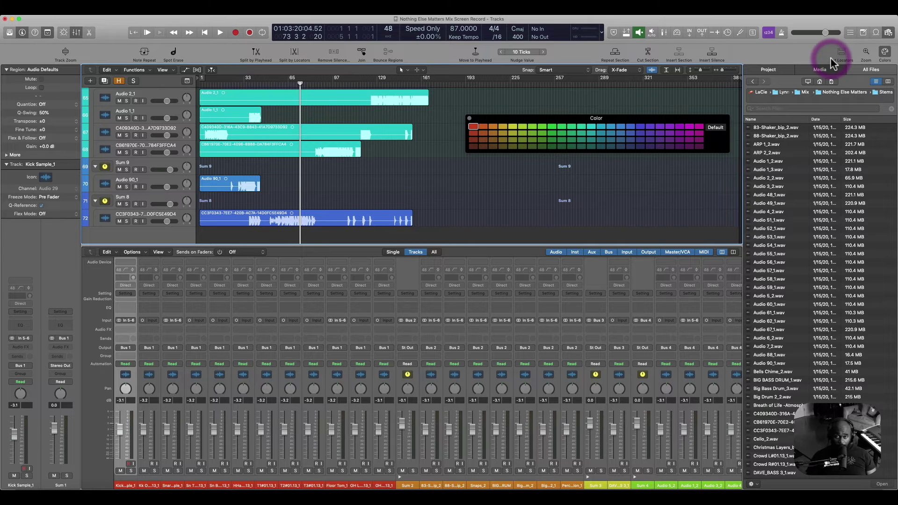
- Close the colour palette and file browser, and reduce the track height so more tracks fit in the arrangement
{"action": "left_click", "coordinate": [469, 118]}
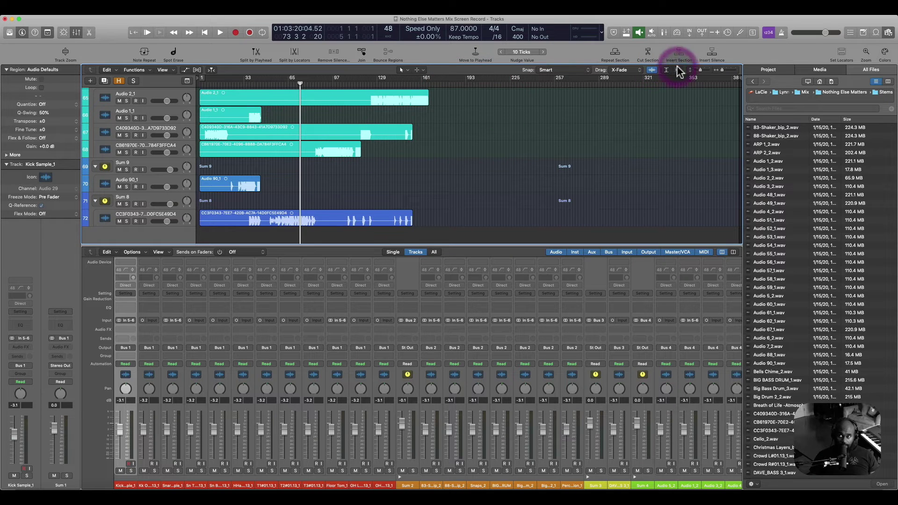
{"action": "left_click", "coordinate": [888, 32]}
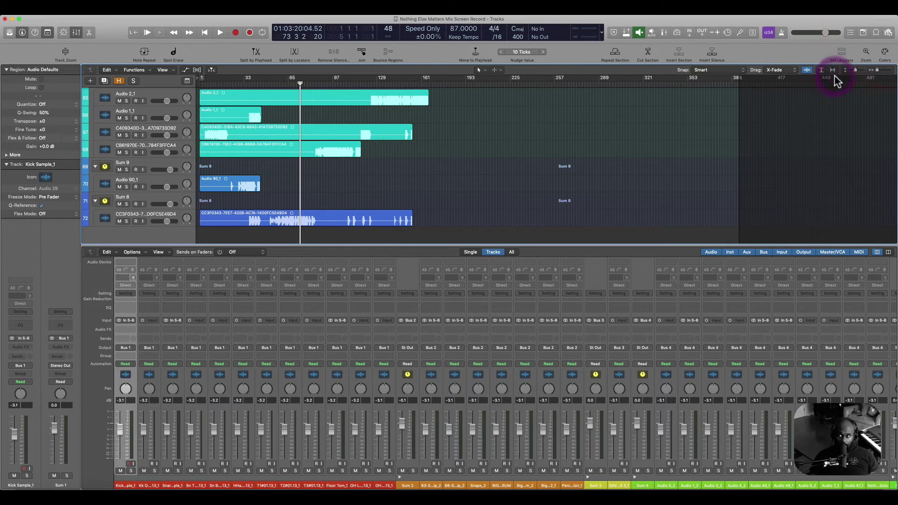
{"action": "left_click", "coordinate": [881, 71]}
{"action": "left_click_drag", "start_coordinate": [866, 75], "coordinate": [852, 77]}
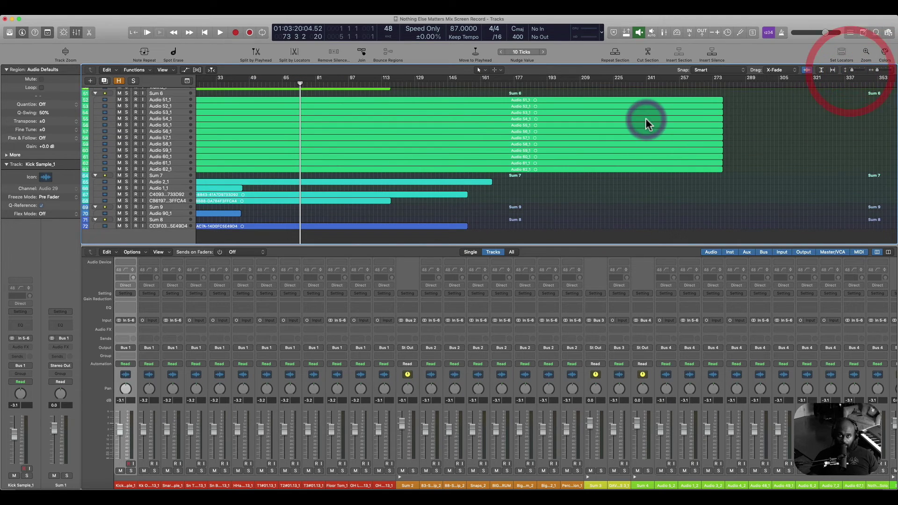
- Review the colour-coded stacks and their tracks in the arrangement and the mixer
{"action": "scroll", "coordinate": [646, 118], "scroll_direction": "up", "scroll_amount": 10}
{"action": "scroll", "coordinate": [646, 121], "scroll_direction": "down", "scroll_amount": 10}
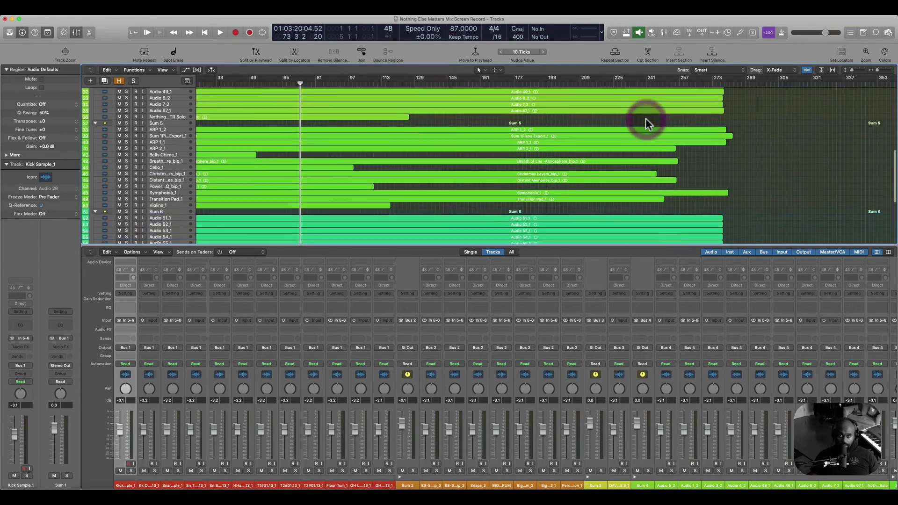
{"action": "scroll", "coordinate": [645, 111], "scroll_direction": "up", "scroll_amount": 10}
{"action": "scroll", "coordinate": [646, 112], "scroll_direction": "down", "scroll_amount": 10}
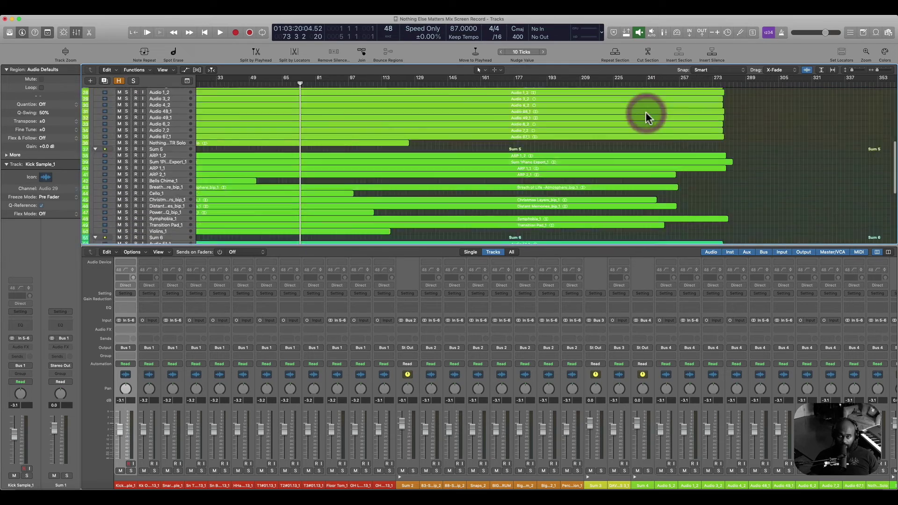
{"action": "scroll", "coordinate": [646, 112], "scroll_direction": "up", "scroll_amount": 10}
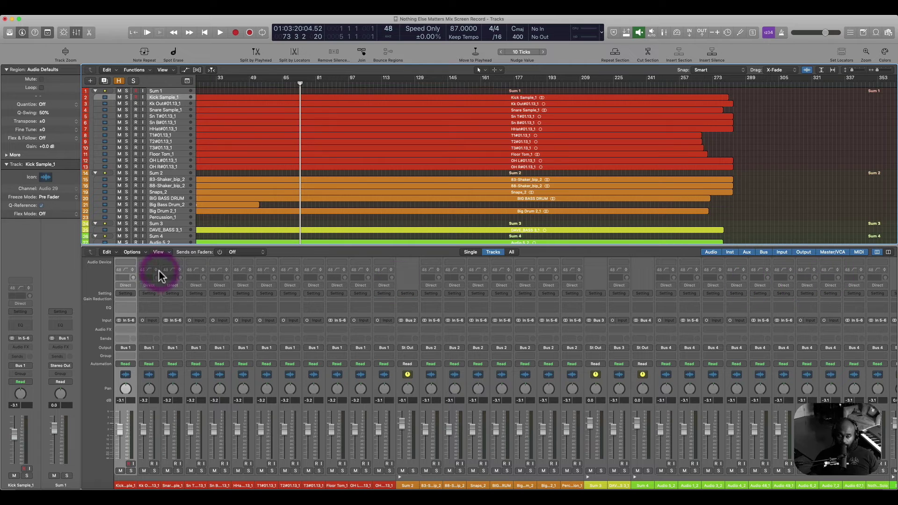
{"action": "scroll", "coordinate": [225, 300], "scroll_direction": "right", "scroll_amount": 10}
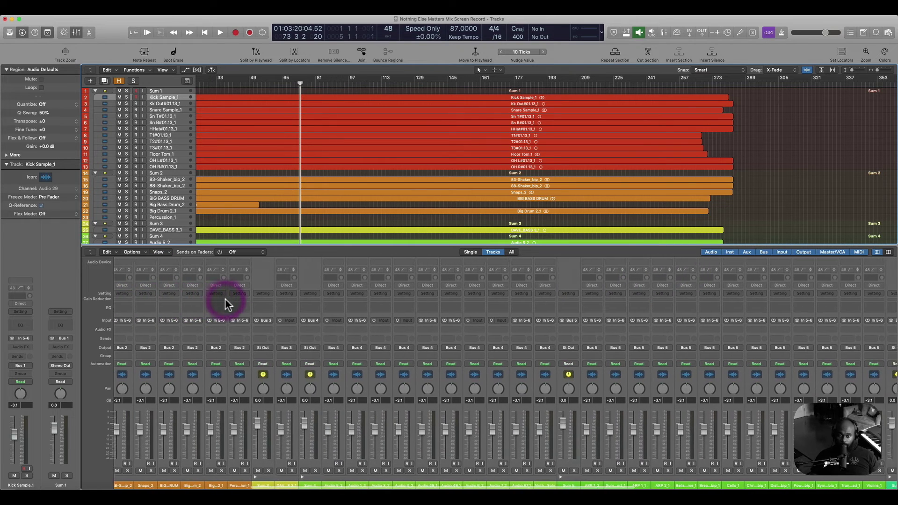
- Collapse all track stacks and rename the Sum 1, Sum 2 and Sum 3 channels to Drum, Perc and Bass
{"action": "scroll", "coordinate": [226, 298], "scroll_direction": "left", "scroll_amount": 10}
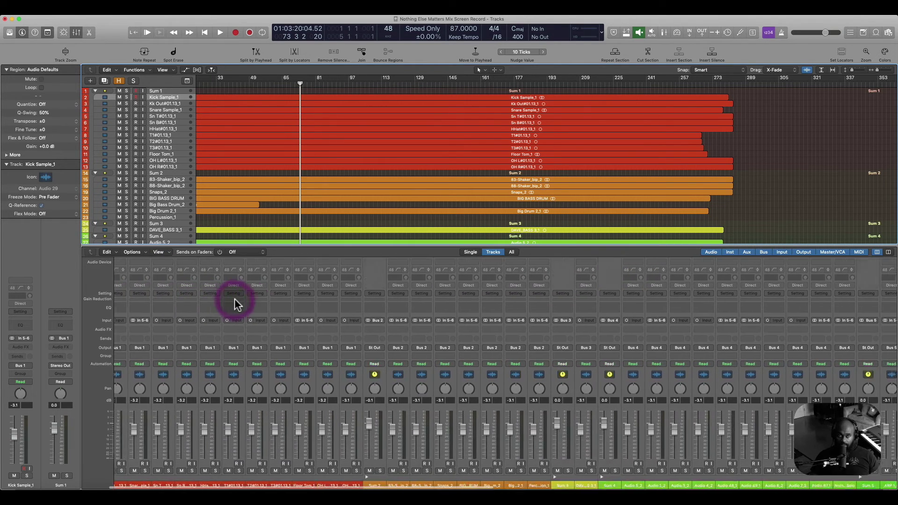
{"action": "left_click", "coordinate": [95, 91], "text": "alt"}
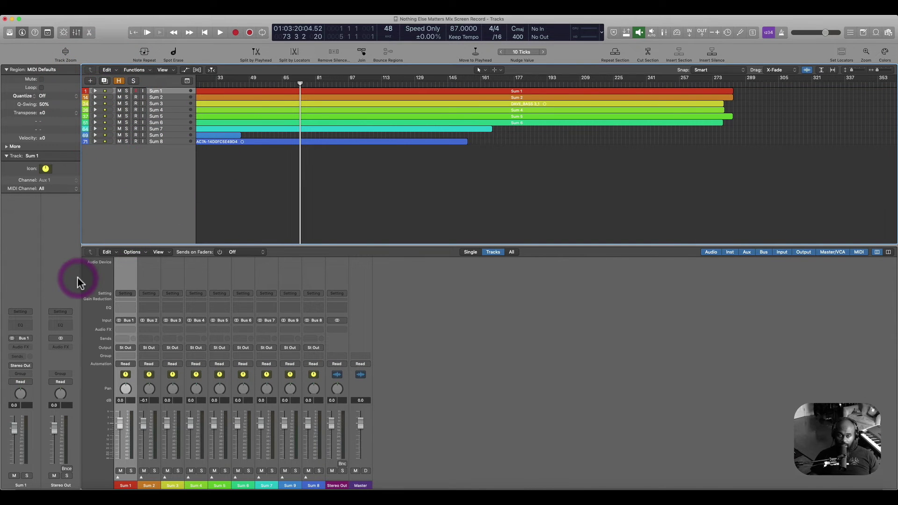
{"action": "double_click", "coordinate": [130, 486]}
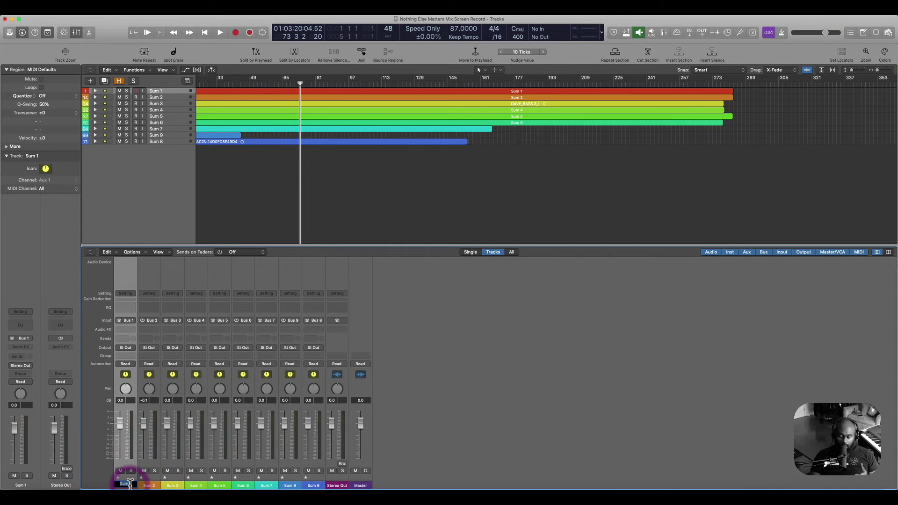
{"action": "key", "text": "shift"}
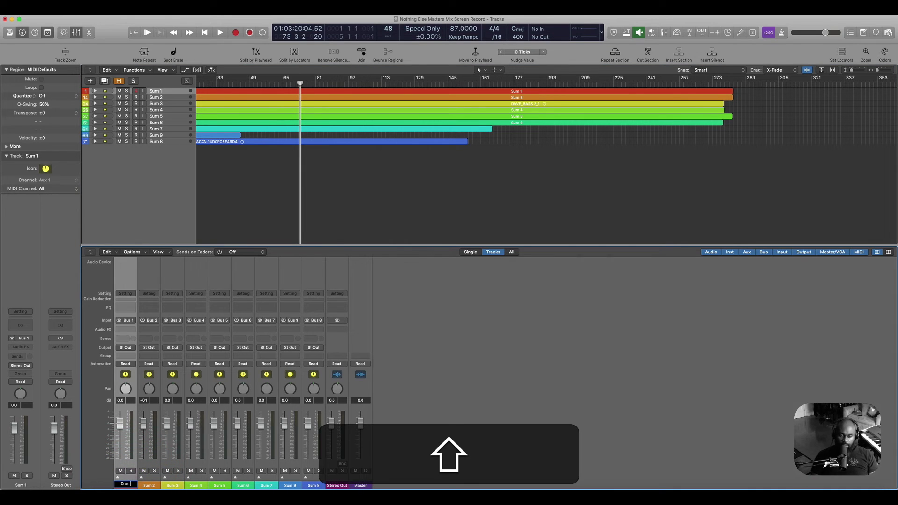
{"action": "type", "text": "Drum"}
{"action": "key", "text": "Tab"}
{"action": "key", "text": "shift"}
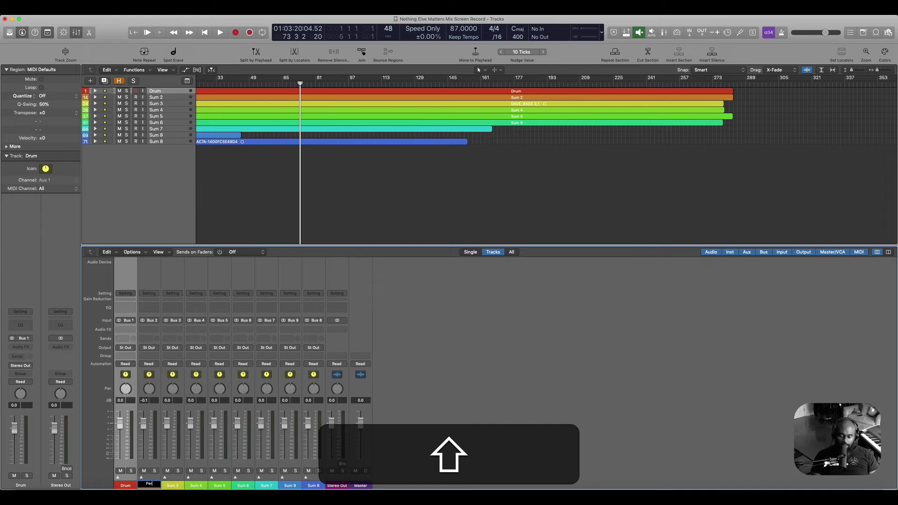
{"action": "type", "text": "Perc"}
{"action": "key", "text": "Tab"}
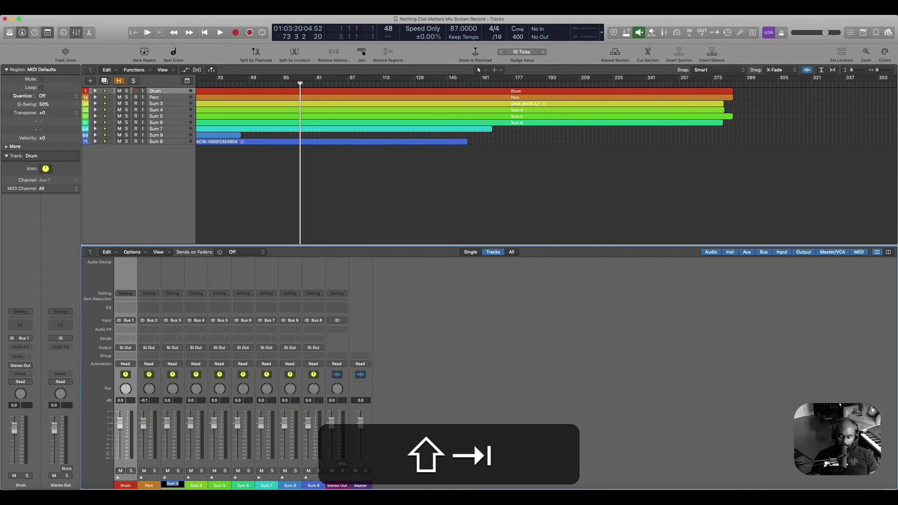
{"action": "type", "text": "Bass"}
{"action": "key", "text": "Tab"}
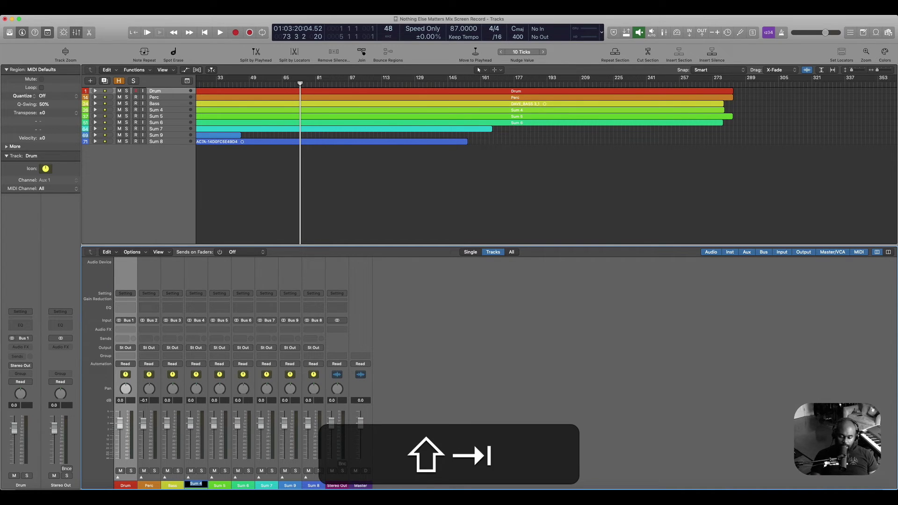
- Rename the Sum 4, Sum 5 and Sum 6 stacks to GTR, KEYS/AUX and BGVS
{"action": "key", "text": "Tab"}
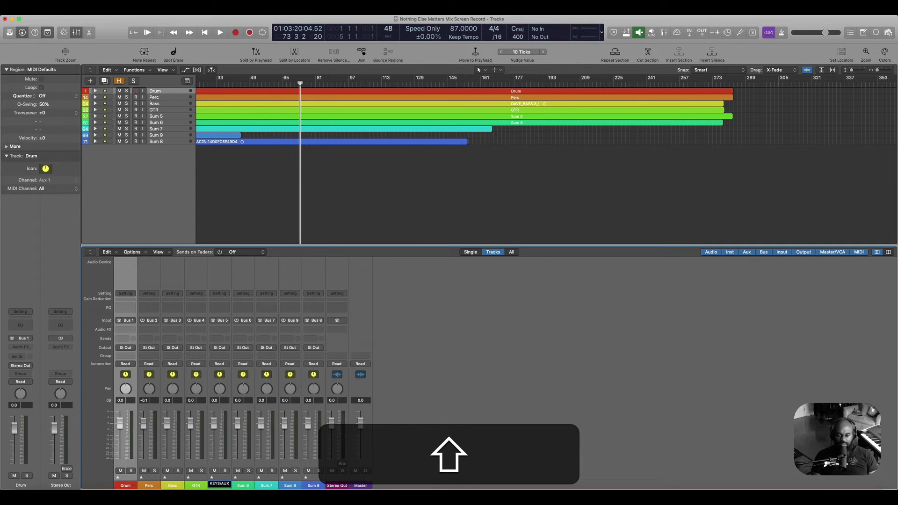
{"action": "key", "text": "Tab"}
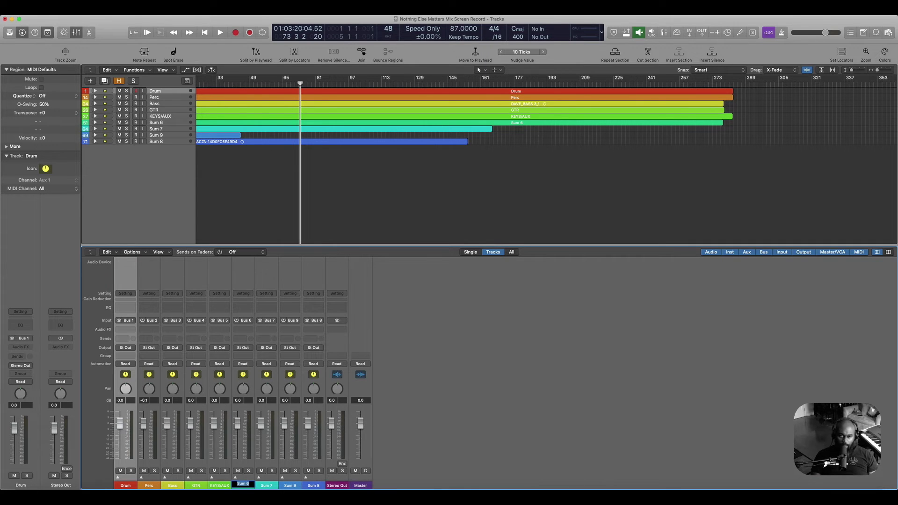
{"action": "key", "text": "shift"}
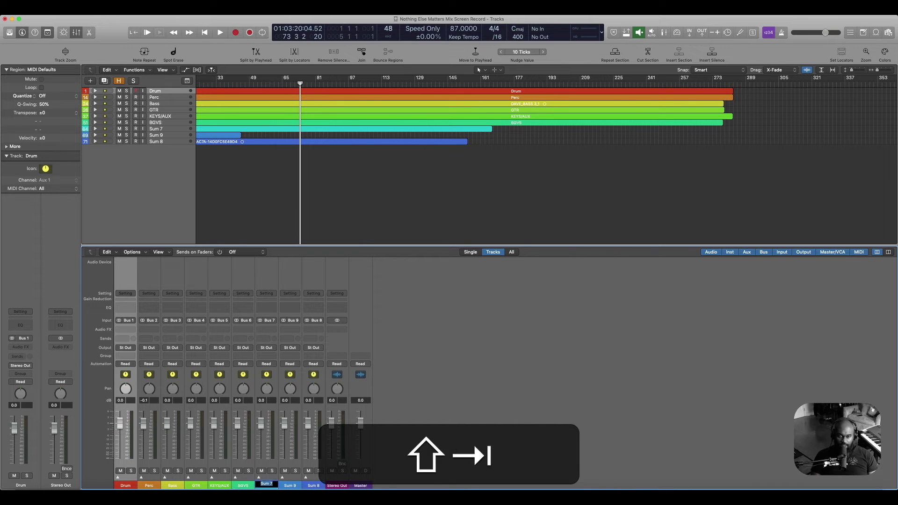
- Rename the Sum 7 and Sum 9 stacks with the respective performers' first names
{"action": "key", "text": "shift"}
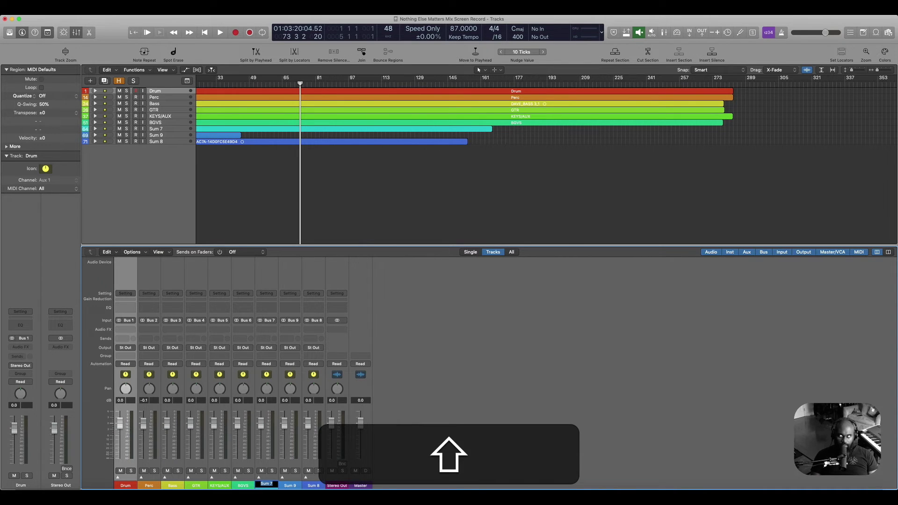
{"action": "type", "text": "Betty"}
{"action": "key", "text": "Tab"}
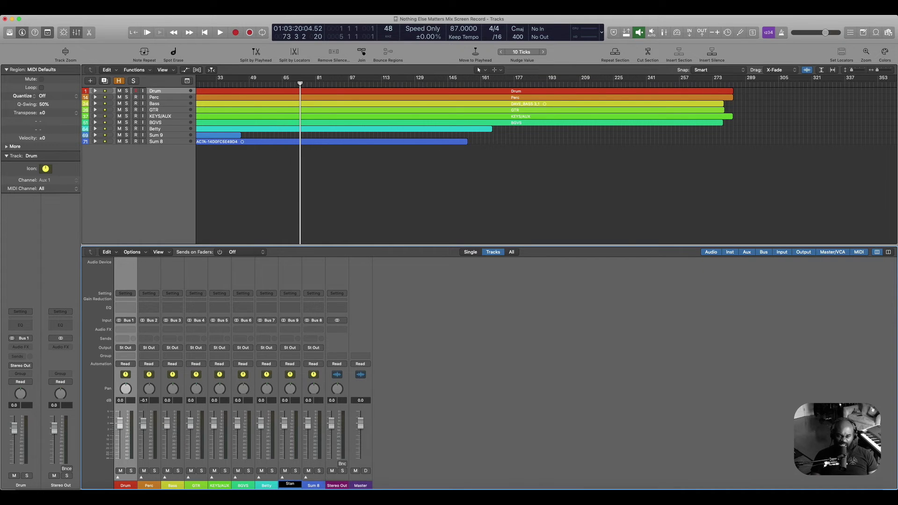
{"action": "type", "text": "Stan"}
{"action": "key", "text": "Tab"}
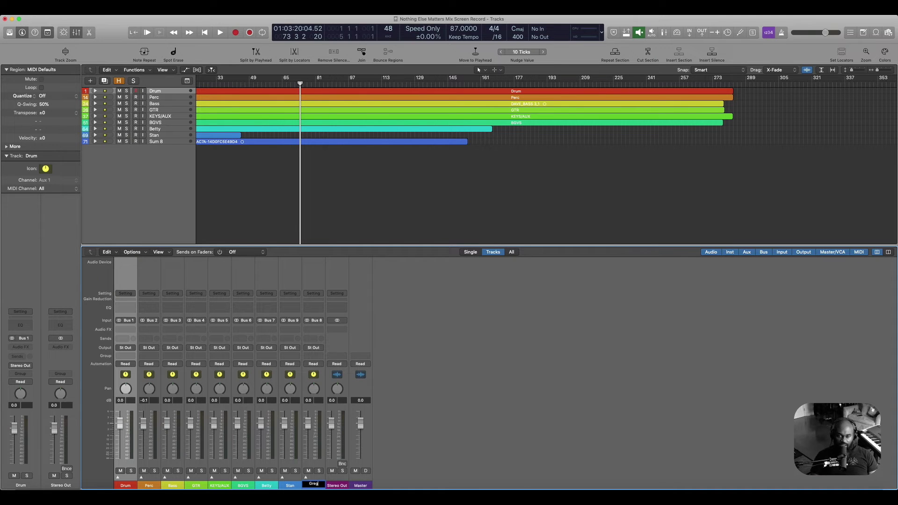
- Rename the Sum 8 stack with its performer's first name, capitalising only the first letter
{"action": "left_click", "coordinate": [401, 393]}
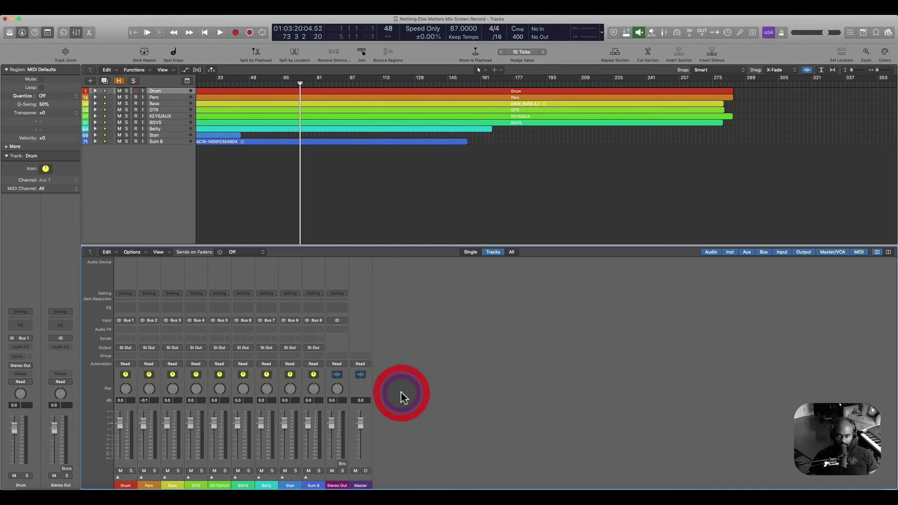
{"action": "double_click", "coordinate": [312, 486]}
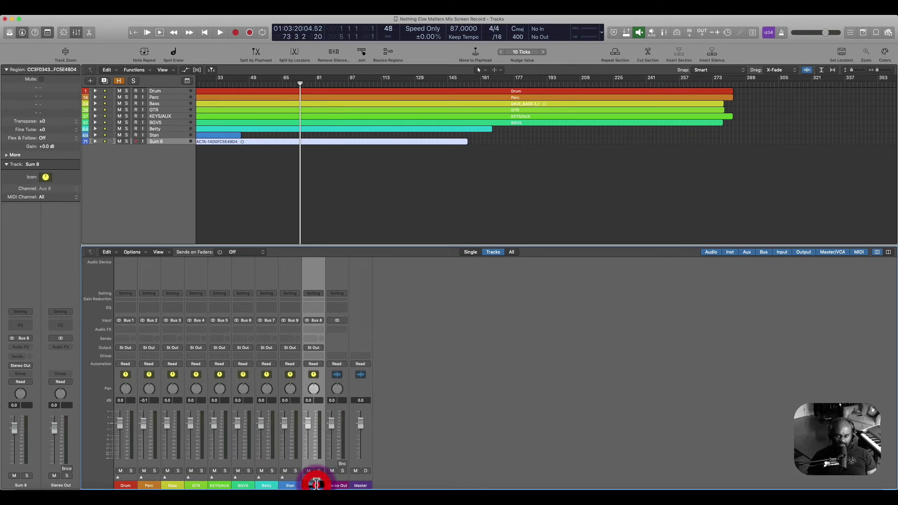
{"action": "type", "text": "GREG"}
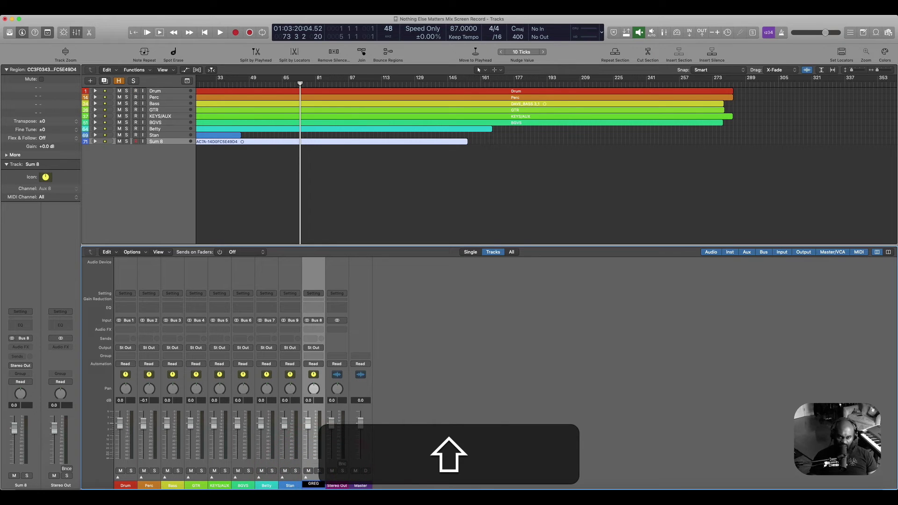
{"action": "key", "text": "BackSpace"}
{"action": "key", "text": "BackSpace"}
{"action": "key", "text": "BackSpace"}
{"action": "key", "text": "BackSpace"}
{"action": "key", "text": "BackSpace"}
{"action": "type", "text": "Greg"}
{"action": "key", "text": "Return"}
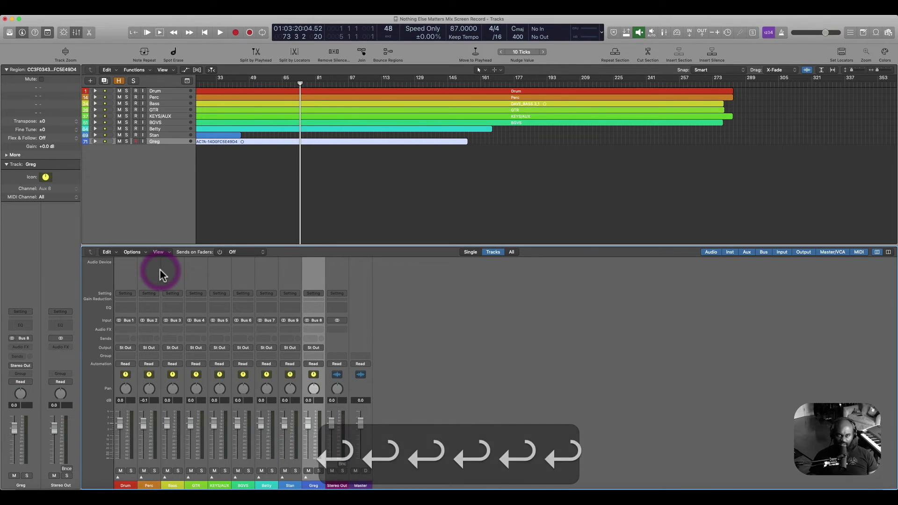
- Play back part of the song with all stacks collapsed to check their levels, and stop playback
{"action": "key", "text": "space"}
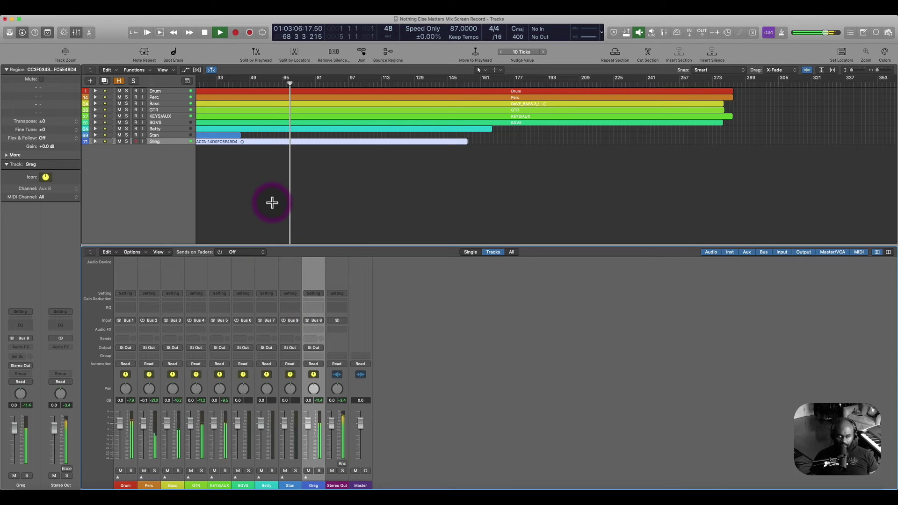
{"action": "scroll", "coordinate": [271, 201], "scroll_direction": "left", "scroll_amount": 5}
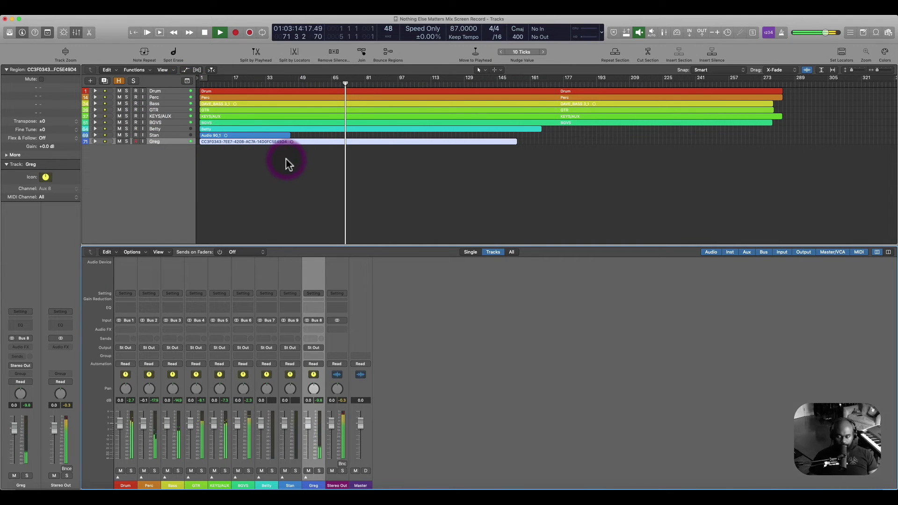
{"action": "key", "text": "space"}
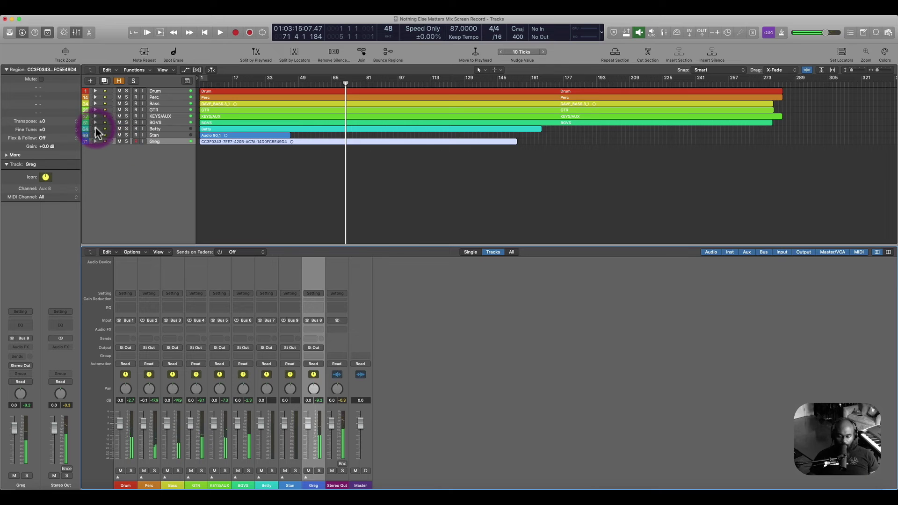
- Expand all stacks, select every mixer channel and lower their faders together, bringing the individual audio tracks to -7.0 dB
{"action": "left_click", "coordinate": [96, 91], "text": "alt"}
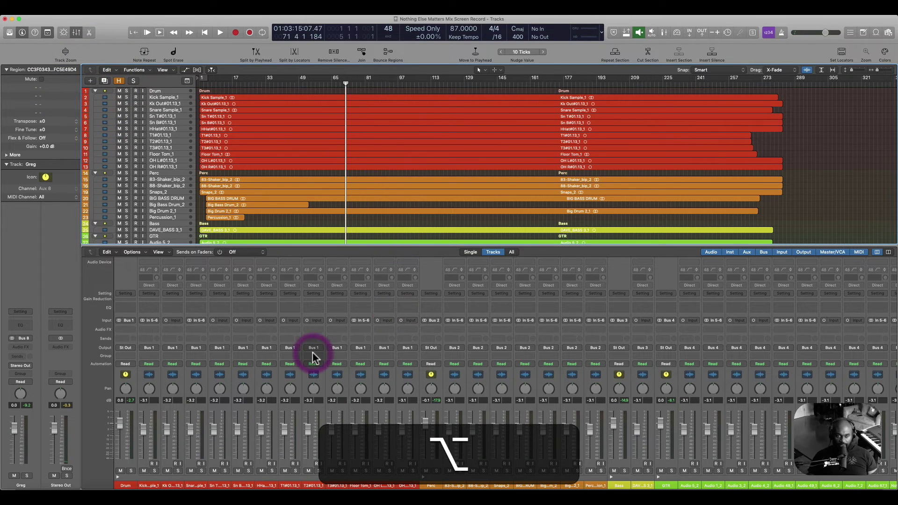
{"action": "left_click", "coordinate": [124, 448]}
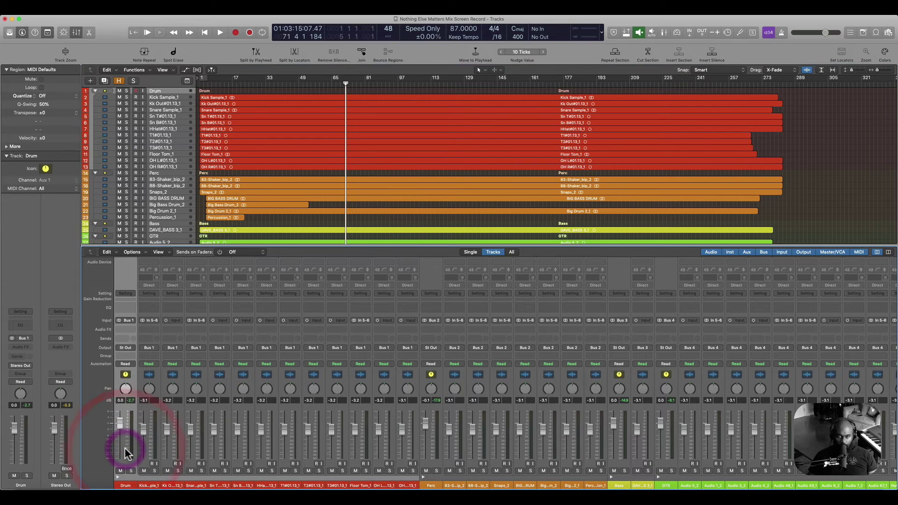
{"action": "scroll", "coordinate": [124, 448], "scroll_direction": "right", "scroll_amount": 10}
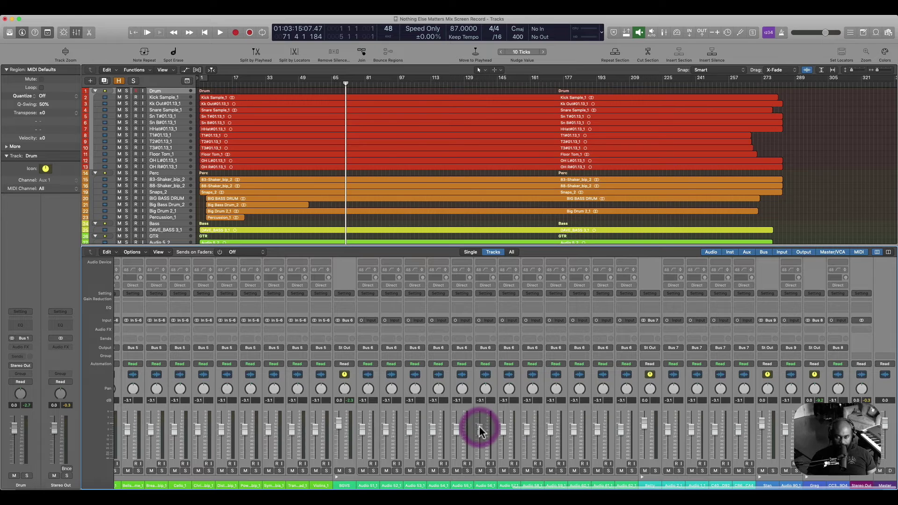
{"action": "left_click_drag", "start_coordinate": [480, 428], "coordinate": [479, 439]}
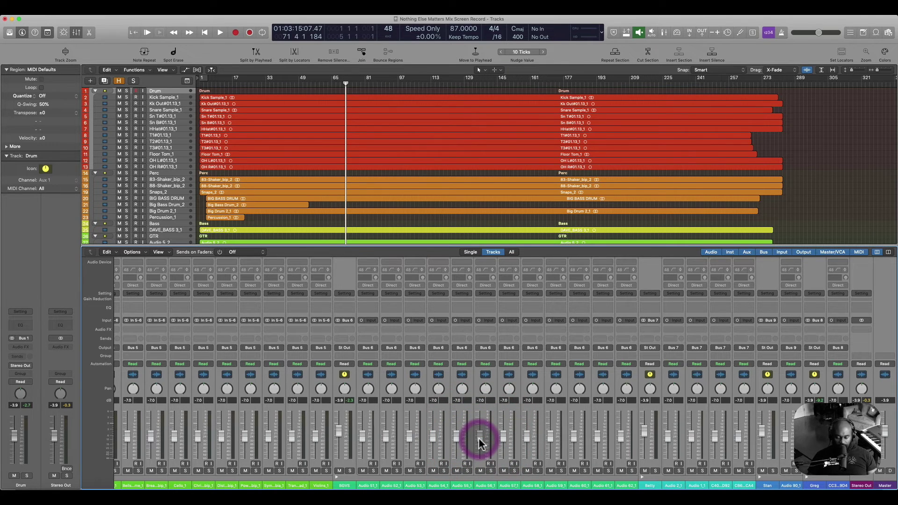
- Clear the multi-channel selection, collapse all stacks and reduce the mixer's height
{"action": "left_click", "coordinate": [346, 460]}
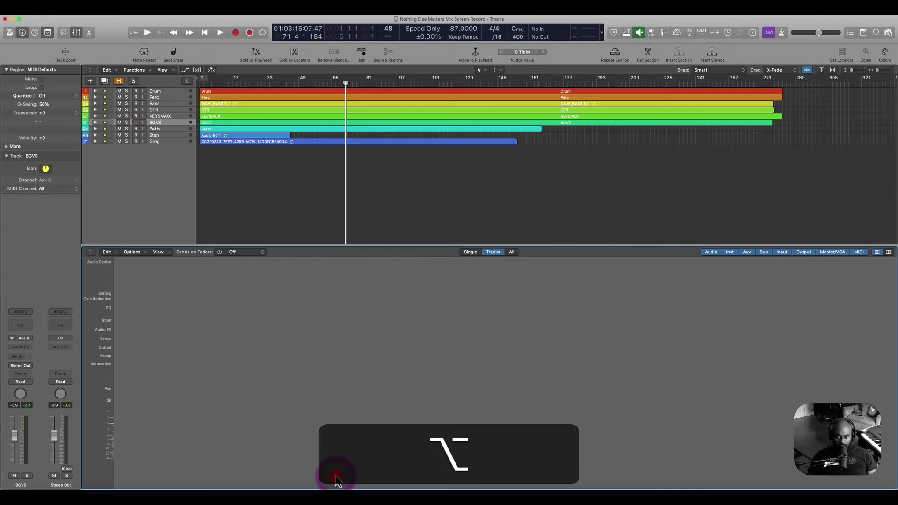
{"action": "left_click", "coordinate": [335, 475], "text": "alt"}
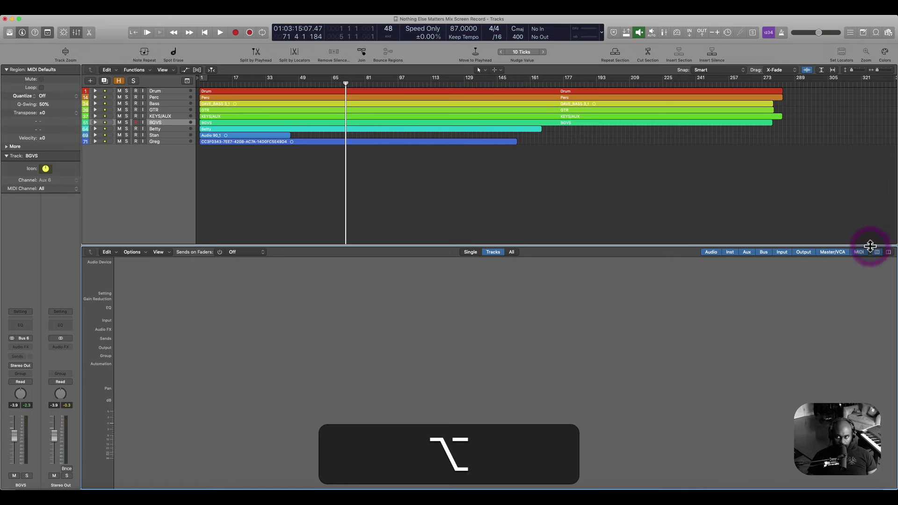
{"action": "left_click_drag", "start_coordinate": [858, 248], "coordinate": [862, 276]}
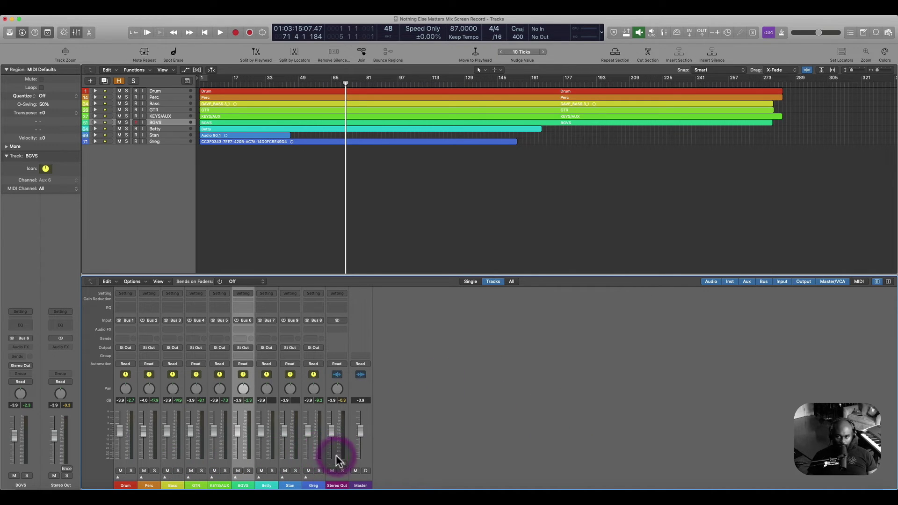
- Select all collapsed stack channels with Stereo Out and Master, and raise their faders together until the Master is at 0.0 dB
{"action": "left_click", "coordinate": [361, 455]}
{"action": "left_click", "coordinate": [364, 456], "text": "shift"}
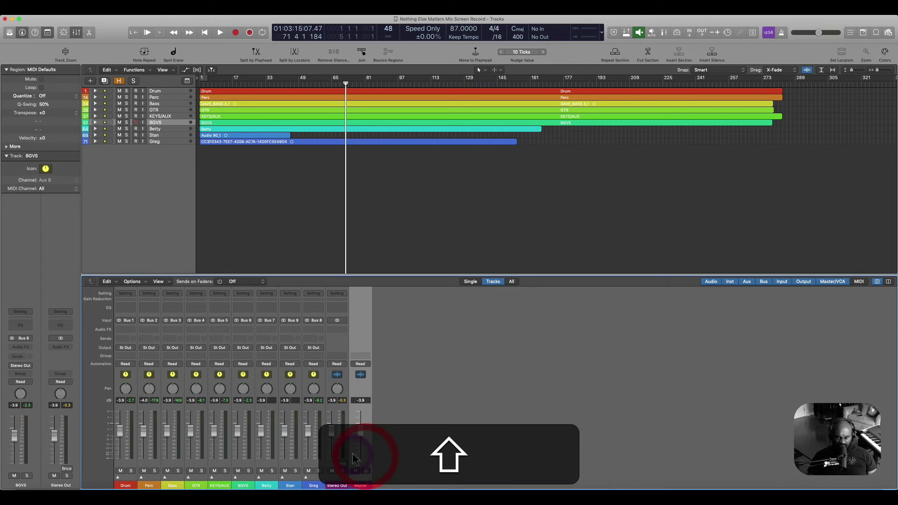
{"action": "left_click", "coordinate": [121, 450], "text": "shift"}
{"action": "left_click_drag", "start_coordinate": [123, 431], "coordinate": [119, 415]}
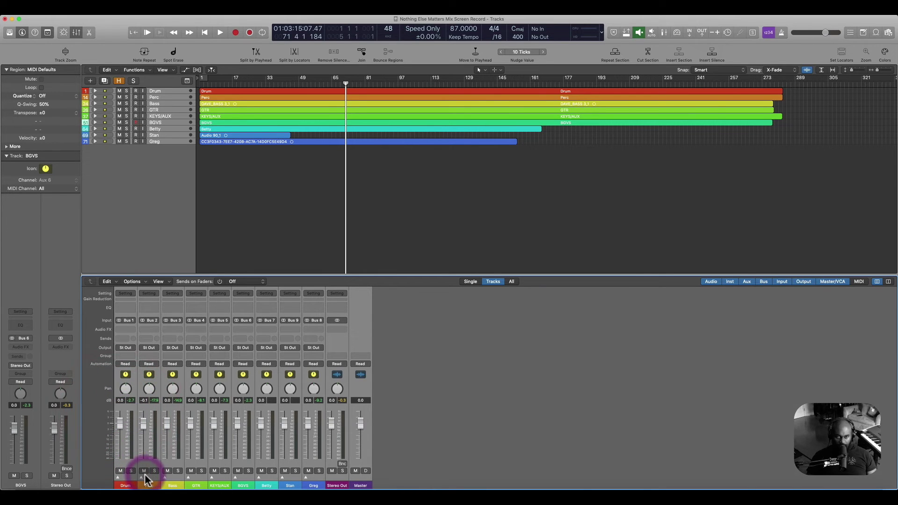
- Expand the Perc stack to examine its individual track faders, and collapse it again
{"action": "left_click", "coordinate": [141, 477]}
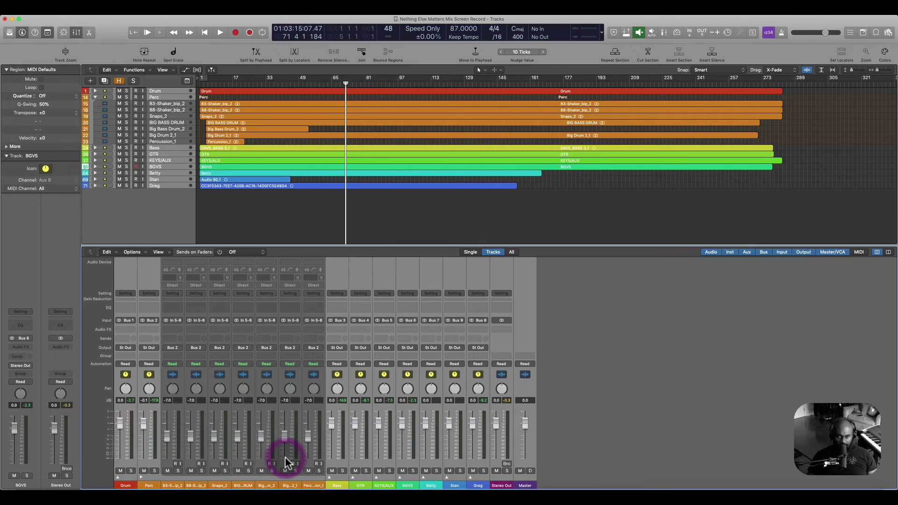
{"action": "left_click", "coordinate": [144, 477]}
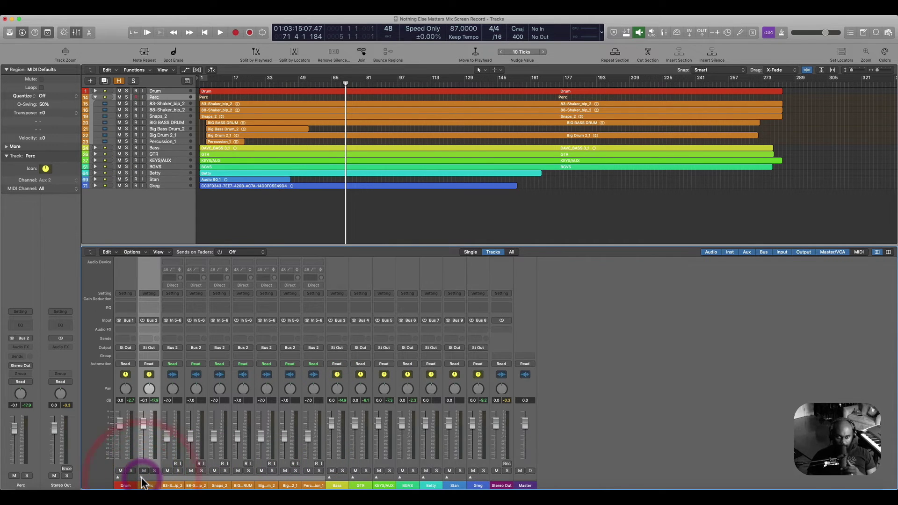
{"action": "left_click", "coordinate": [140, 476]}
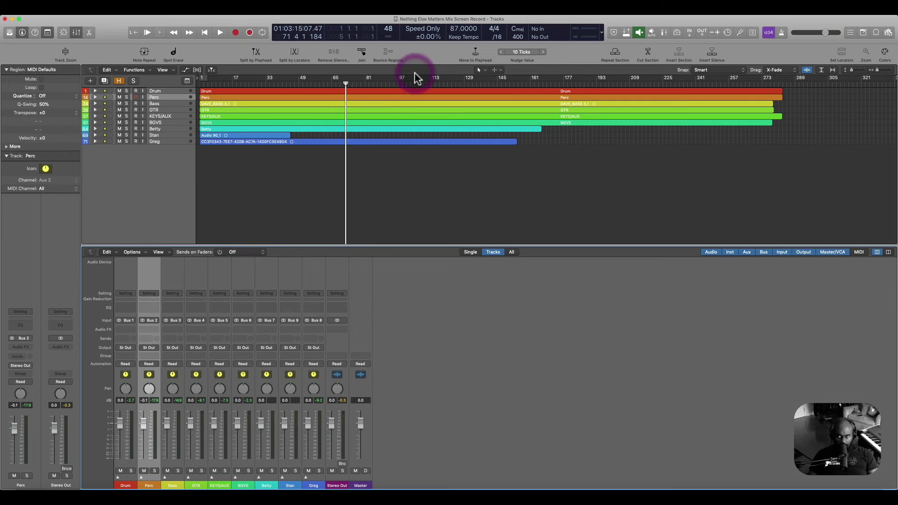
{"action": "left_click", "coordinate": [707, 15]}
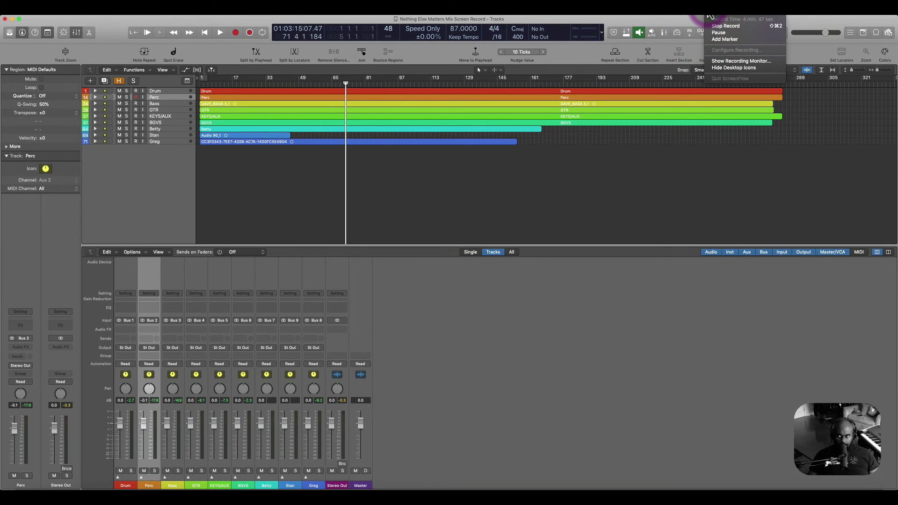
{"action": "left_click", "coordinate": [720, 34]}
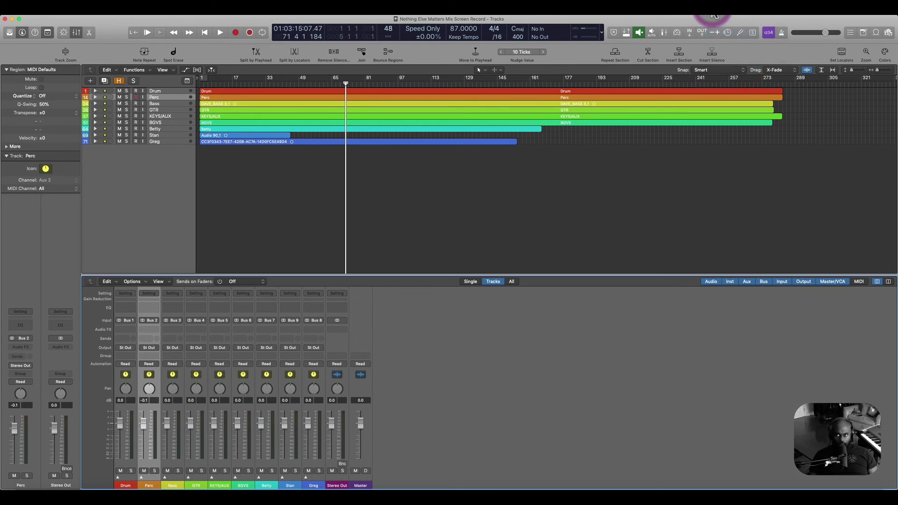
{"action": "left_click", "coordinate": [709, 15]}
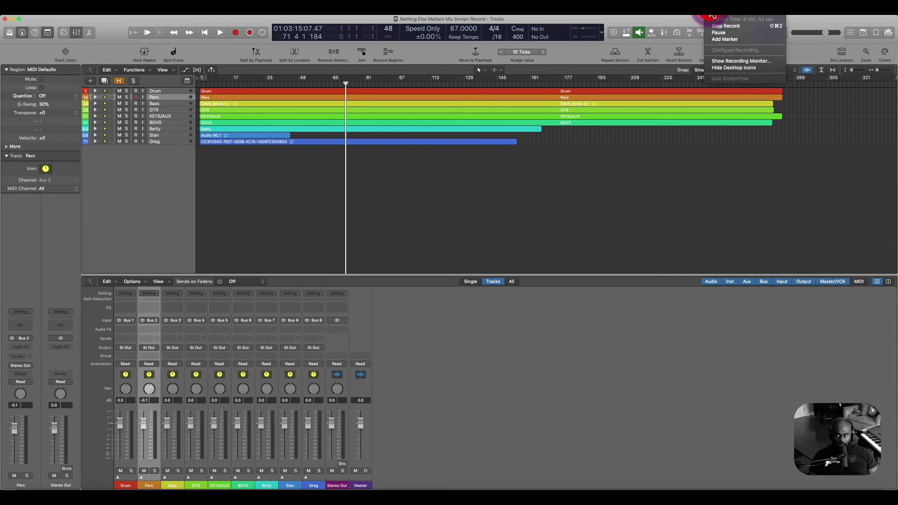
- Check the camera picture and audio input in ScreenFlow's recording monitor, and close it
{"action": "left_click", "coordinate": [734, 61]}
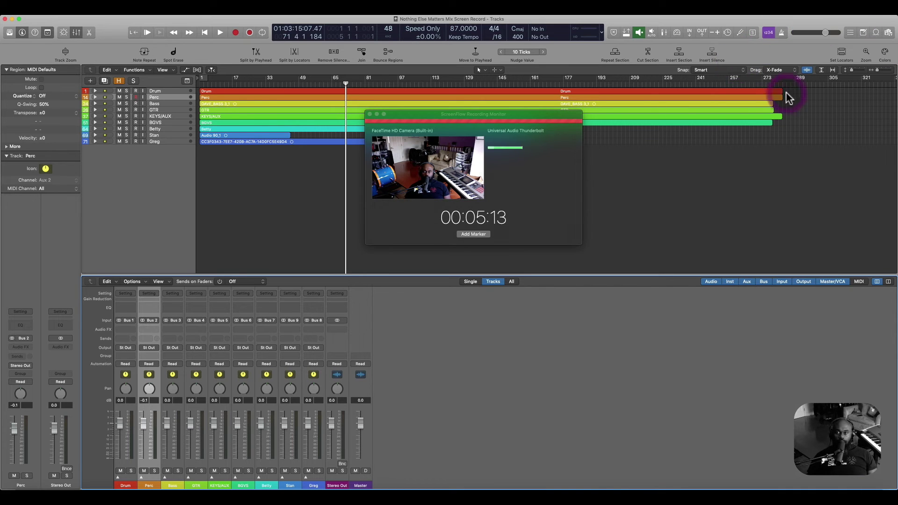
{"action": "left_click", "coordinate": [377, 115]}
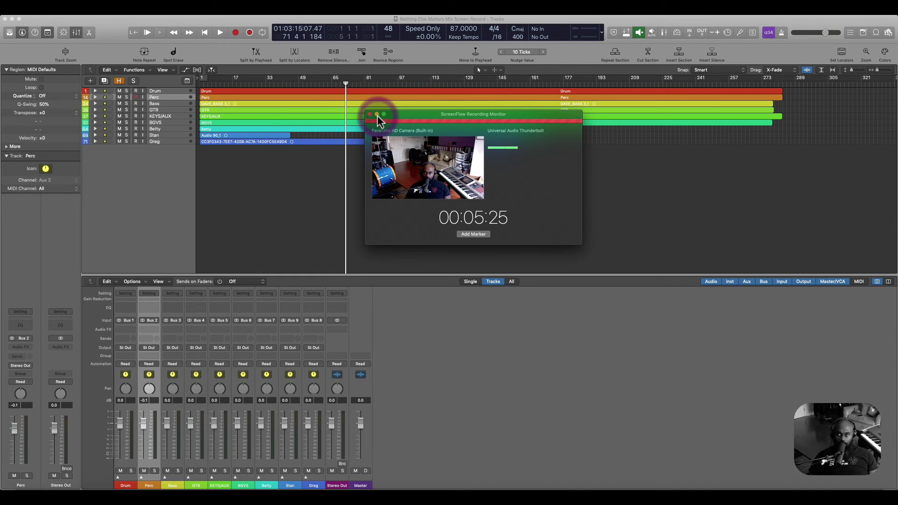
{"action": "left_click", "coordinate": [370, 113]}
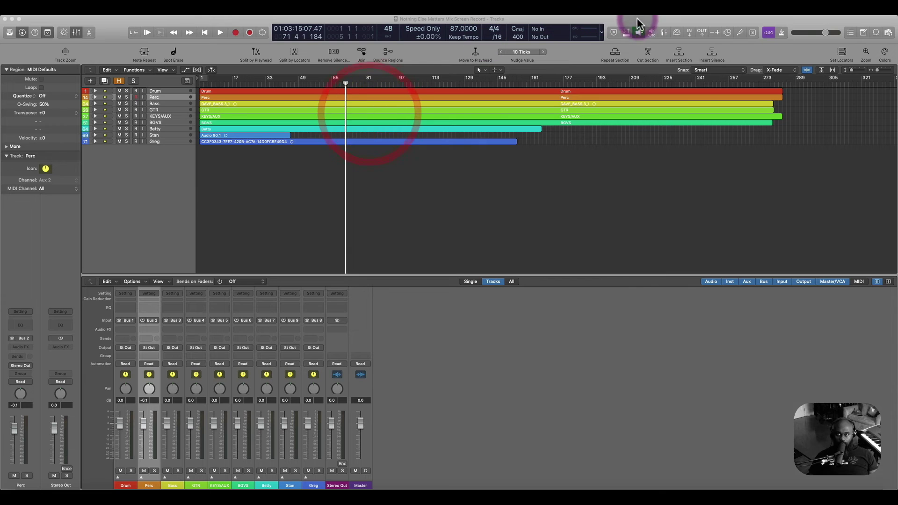
- Open the desktop mixer screenshot "Screen Shot 2020-01-25 at 12.33.49 PM" as a routing reference, with the session window behind it
{"action": "left_click_drag", "start_coordinate": [637, 23], "coordinate": [598, 23]}
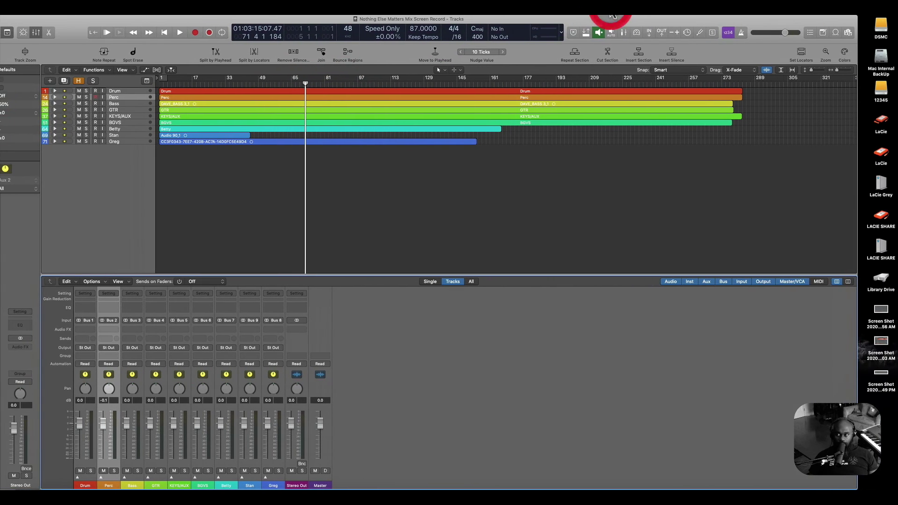
{"action": "double_click", "coordinate": [883, 374]}
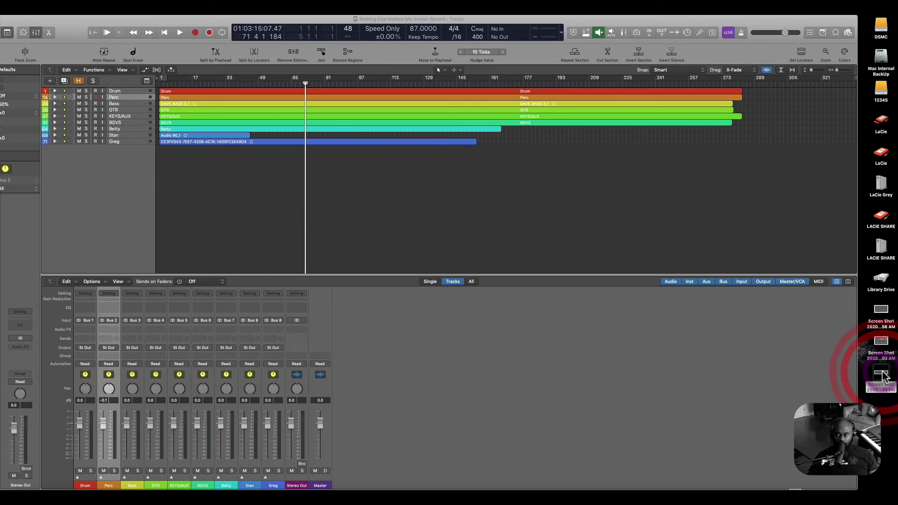
{"action": "left_click", "coordinate": [442, 96]}
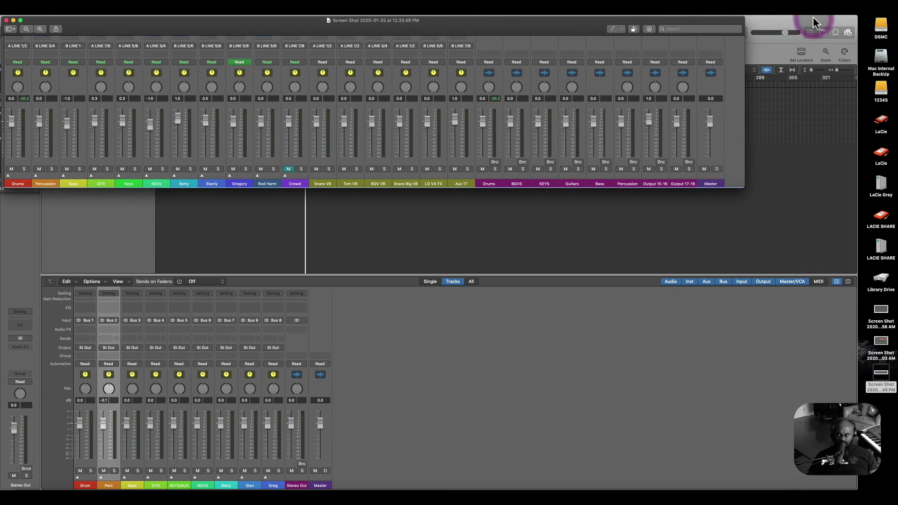
{"action": "left_click_drag", "start_coordinate": [814, 16], "coordinate": [859, 18]}
{"action": "key", "text": "super+Tab"}
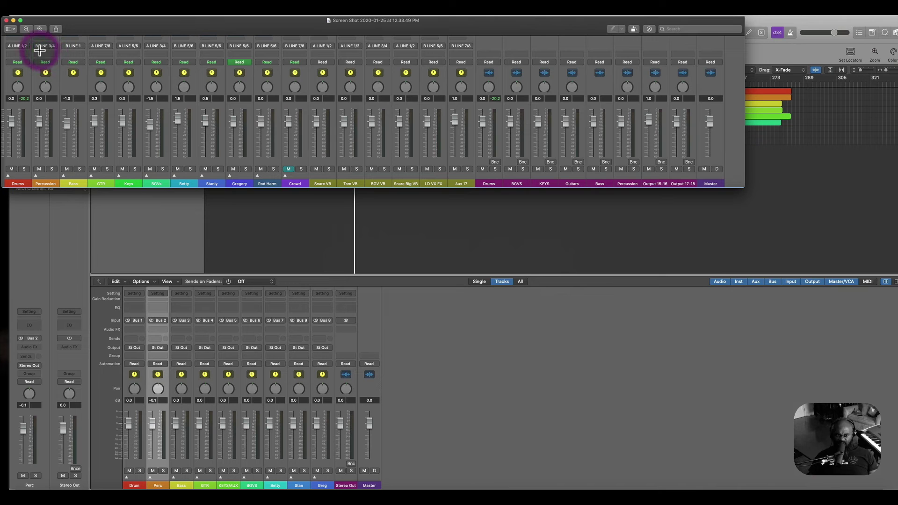
- Switch back to Logic Pro and route the Drum stack to Output 3-4 (A LINE 1/2)
{"action": "left_click", "coordinate": [133, 347]}
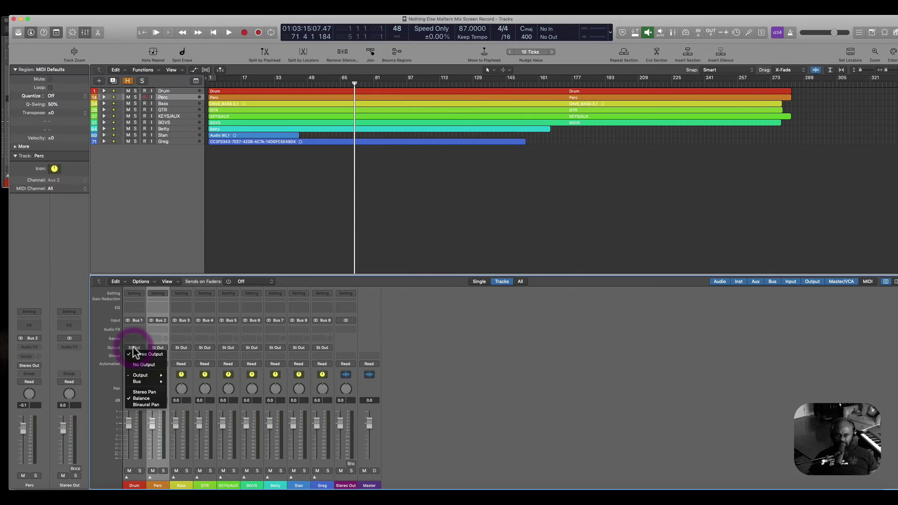
{"action": "mouse_move", "coordinate": [152, 377]}
{"action": "left_click", "coordinate": [195, 380]}
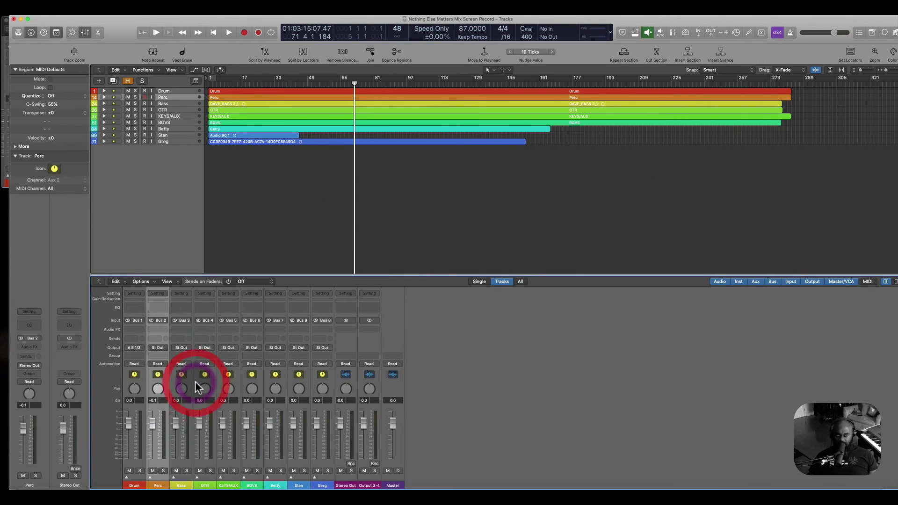
- Consult the reference mixer screenshot and route the Perc stack to Output 13-14 (B LINE 3/4)
{"action": "key", "text": "super+Tab"}
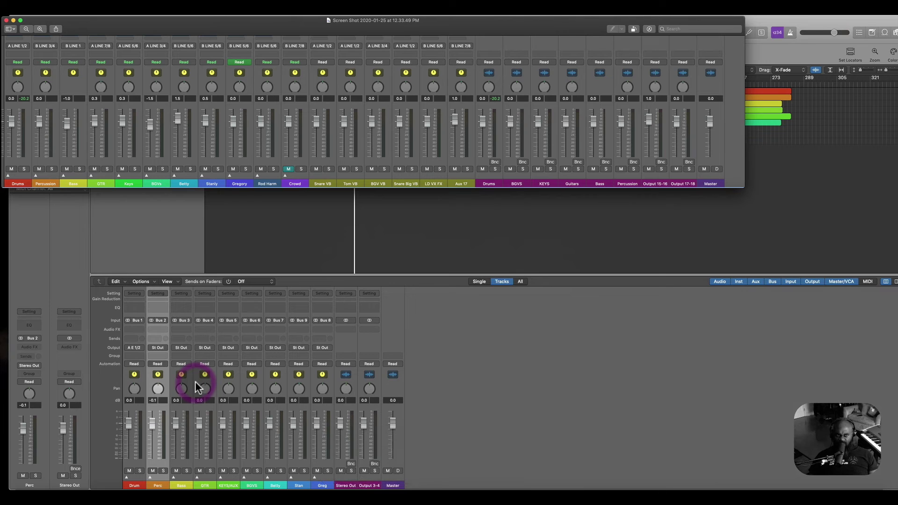
{"action": "key", "text": "Tab"}
{"action": "key", "text": "Tab"}
{"action": "key", "text": "Tab"}
{"action": "key", "text": "Tab"}
{"action": "key", "text": "Tab"}
{"action": "key", "text": "Tab"}
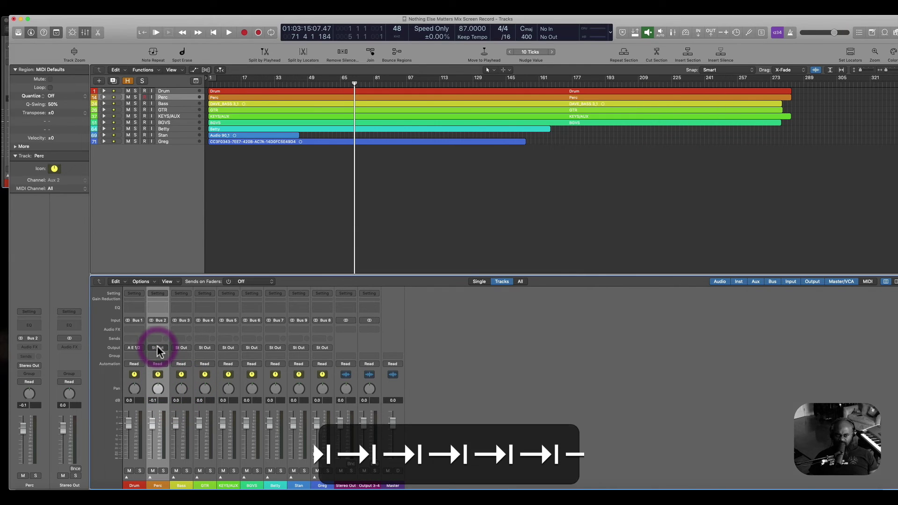
{"action": "key", "text": "super+Tab"}
{"action": "left_click", "coordinate": [158, 348]}
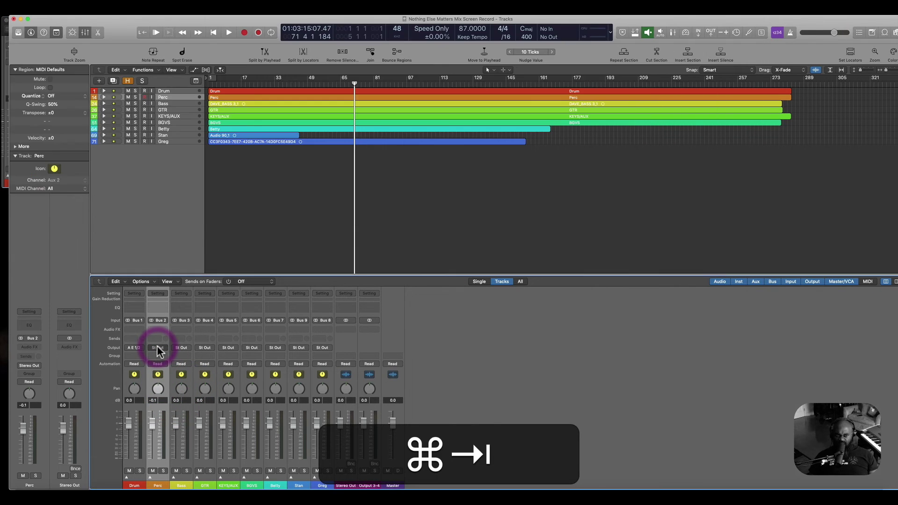
{"action": "left_click", "coordinate": [158, 348]}
{"action": "mouse_move", "coordinate": [165, 375]}
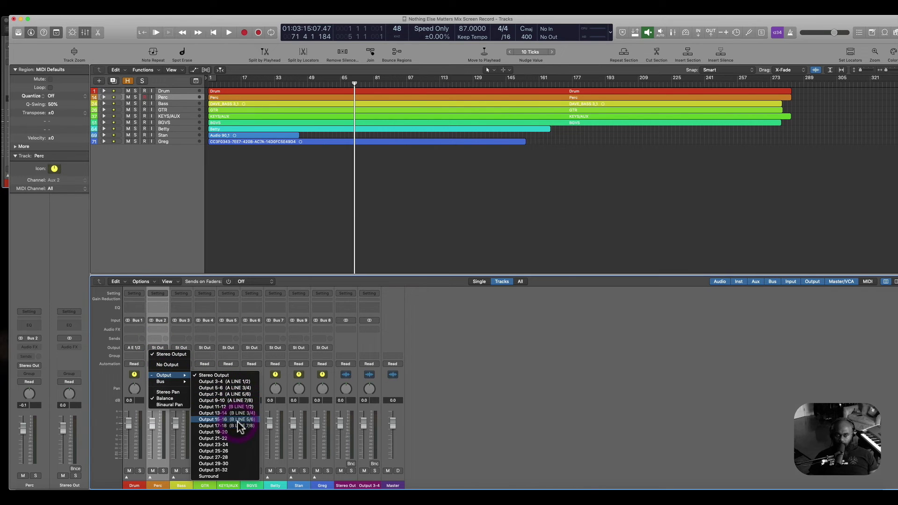
{"action": "left_click", "coordinate": [240, 413]}
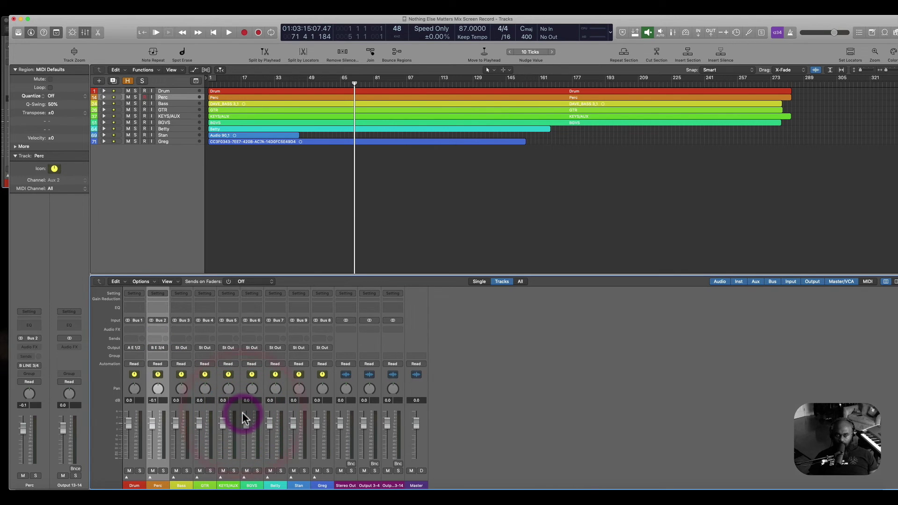
- Check the Bass routing in the reference screenshot and set the Bass stack's output to mono Output 11 (B LINE 1)
{"action": "key", "text": "super+Tab"}
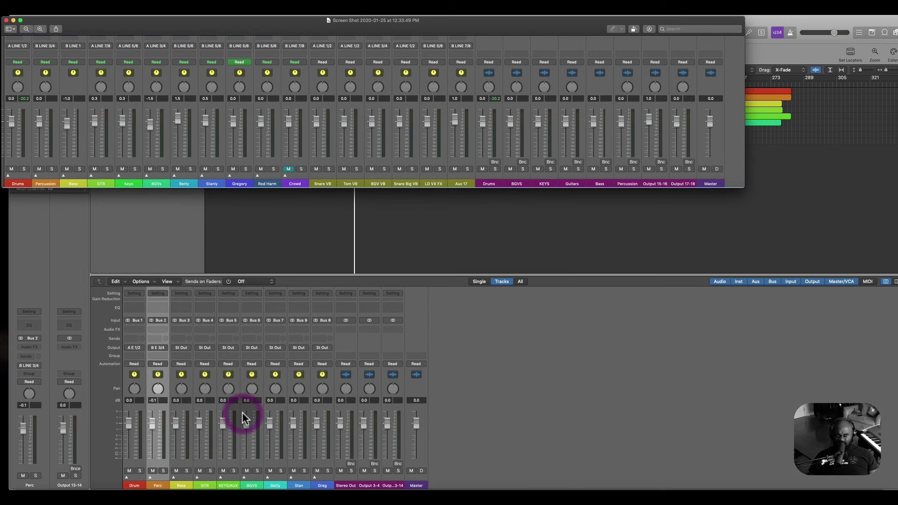
{"action": "left_click", "coordinate": [175, 318]}
{"action": "left_click", "coordinate": [175, 319]}
{"action": "key", "text": "super+Tab"}
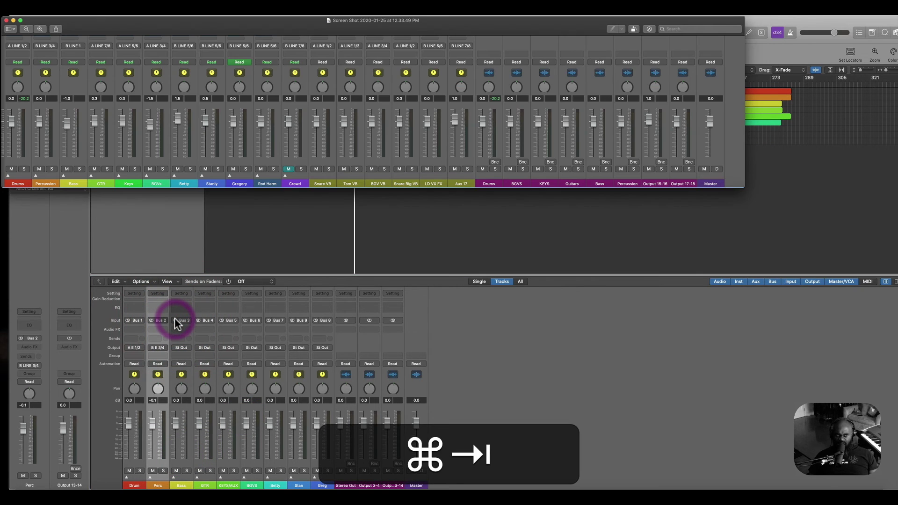
{"action": "key", "text": "super+Tab"}
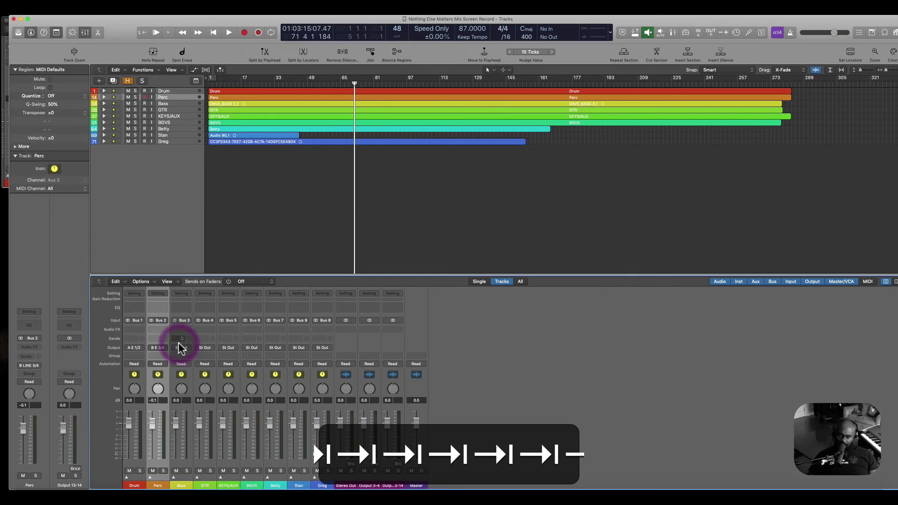
{"action": "left_click", "coordinate": [181, 349]}
{"action": "mouse_move", "coordinate": [190, 375]}
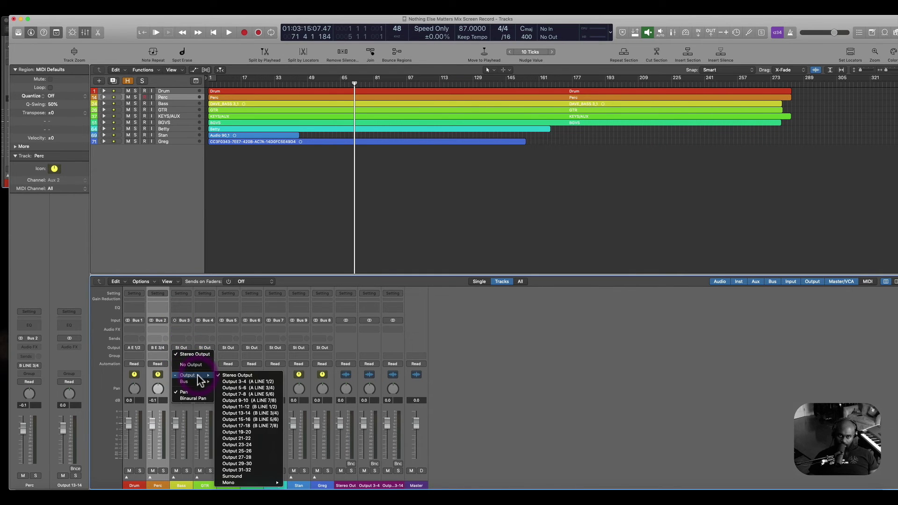
{"action": "mouse_move", "coordinate": [255, 482]}
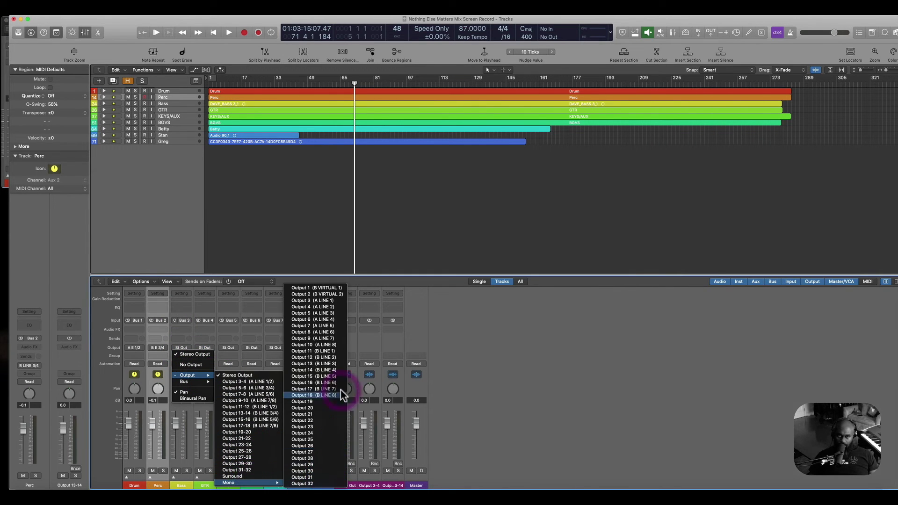
{"action": "left_click", "coordinate": [332, 350]}
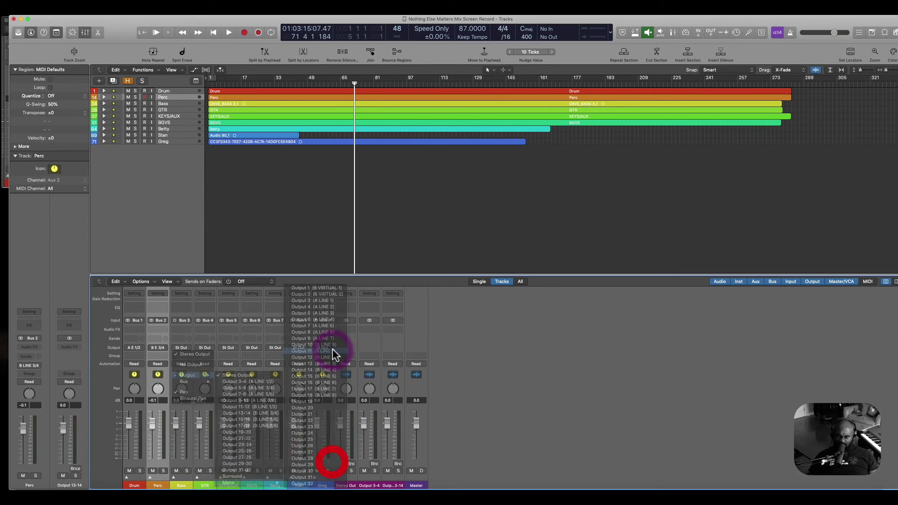
- Check the guitar routing in the reference screenshot and route the GTR stack to Output 9-10 (A LINE 7/8)
{"action": "key", "text": "super+Tab"}
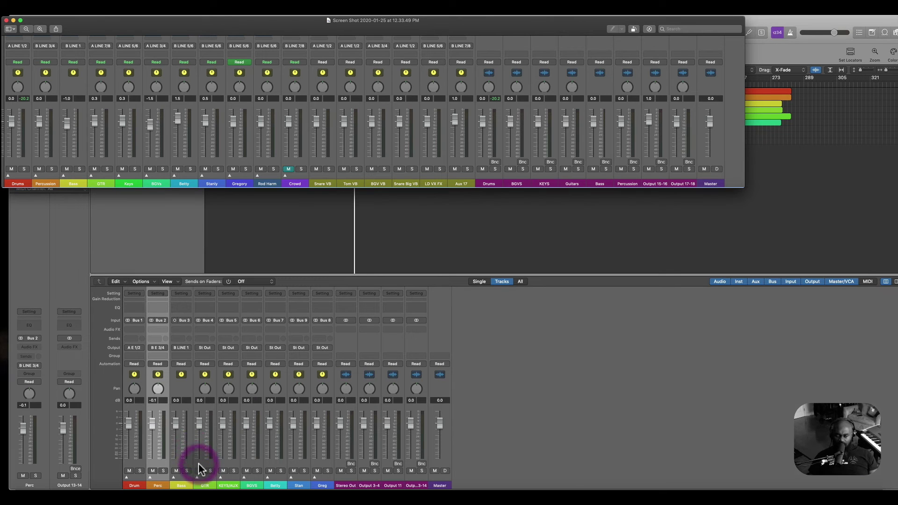
{"action": "key", "text": "super+Tab"}
{"action": "left_click", "coordinate": [204, 348]}
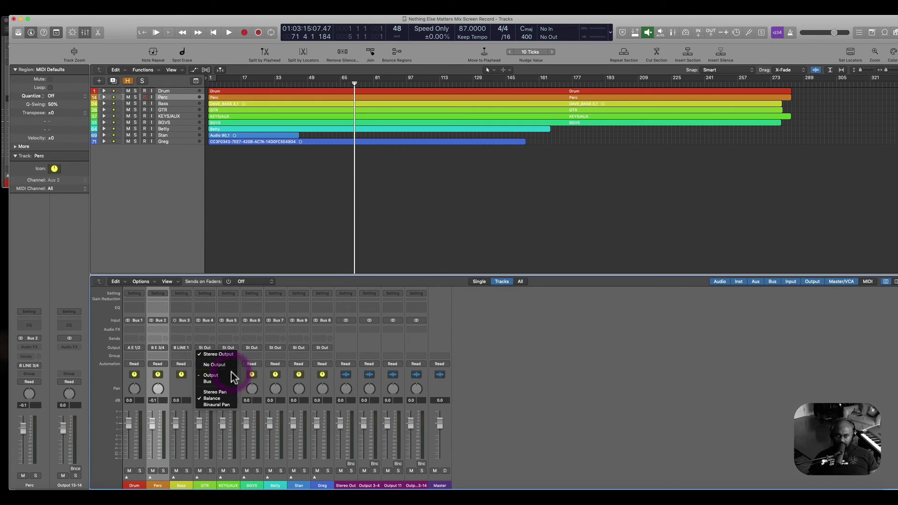
{"action": "mouse_move", "coordinate": [232, 376]}
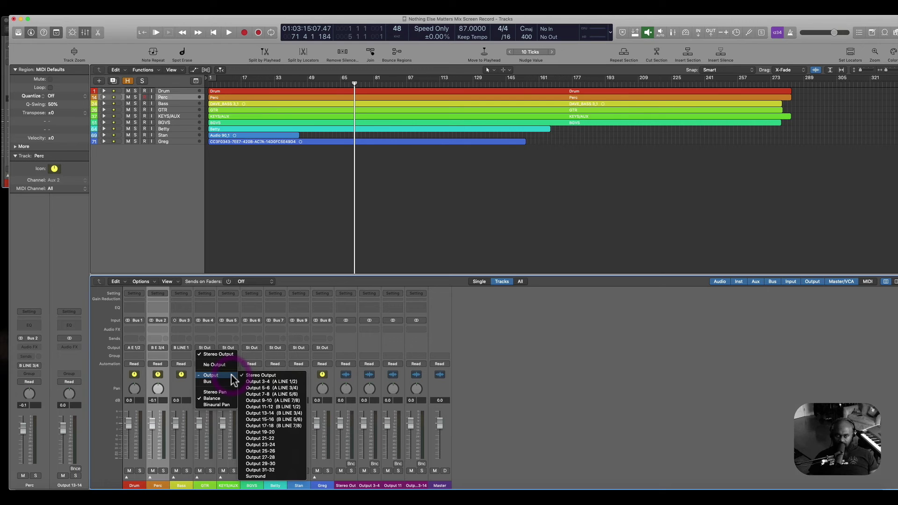
{"action": "left_click", "coordinate": [260, 401]}
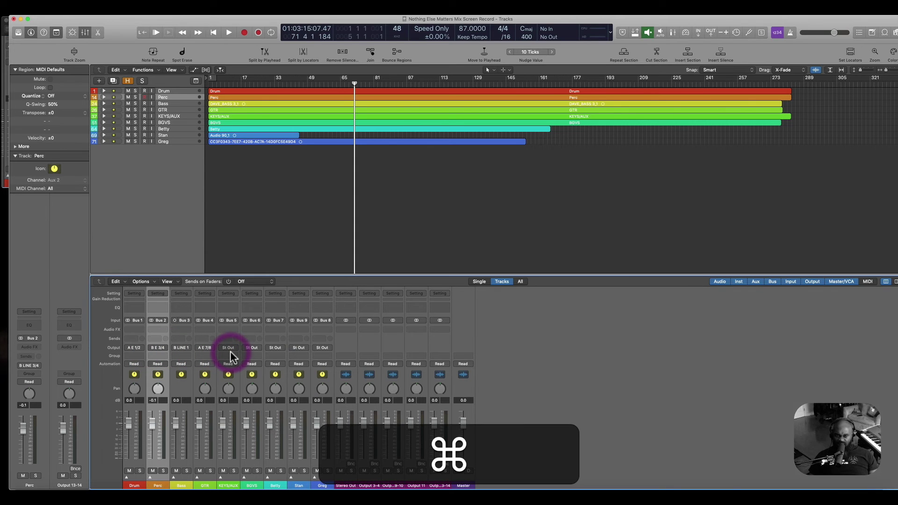
- Check the keys routing in the reference screenshot and route the KEYS/AUX stack to Output 7-8 (A LINE 5/6)
{"action": "key", "text": "super+Tab"}
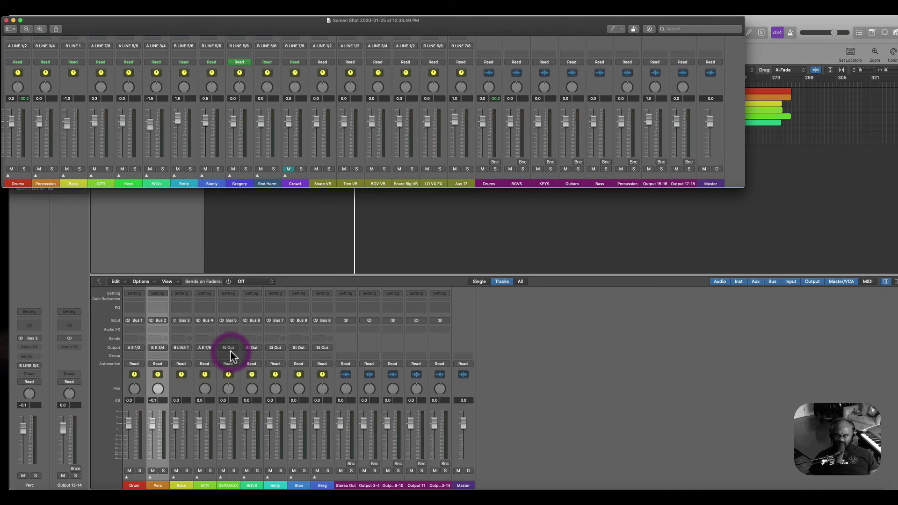
{"action": "key", "text": "super+Tab"}
{"action": "left_click", "coordinate": [229, 349]}
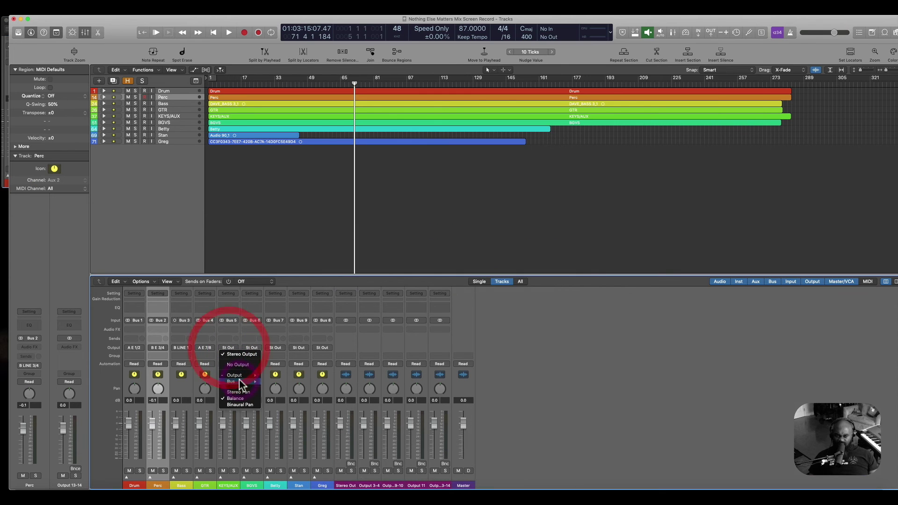
{"action": "mouse_move", "coordinate": [236, 376]}
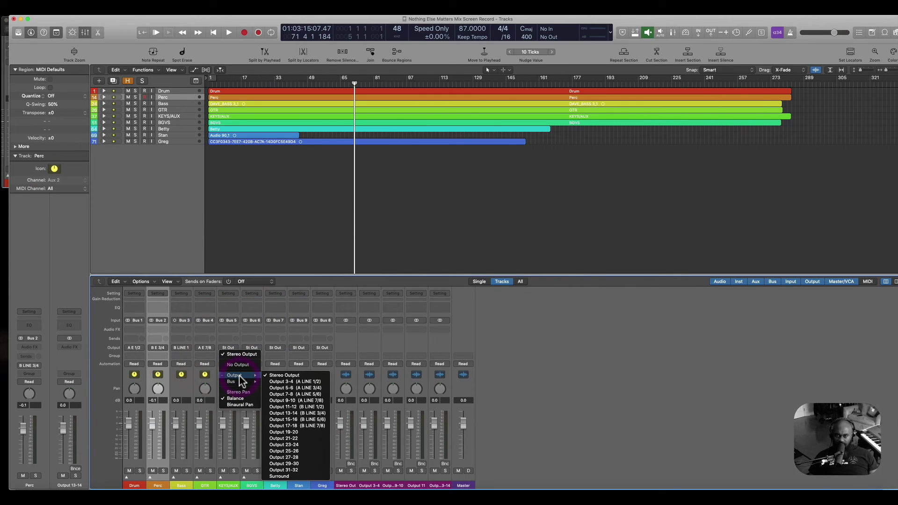
{"action": "left_click", "coordinate": [293, 395]}
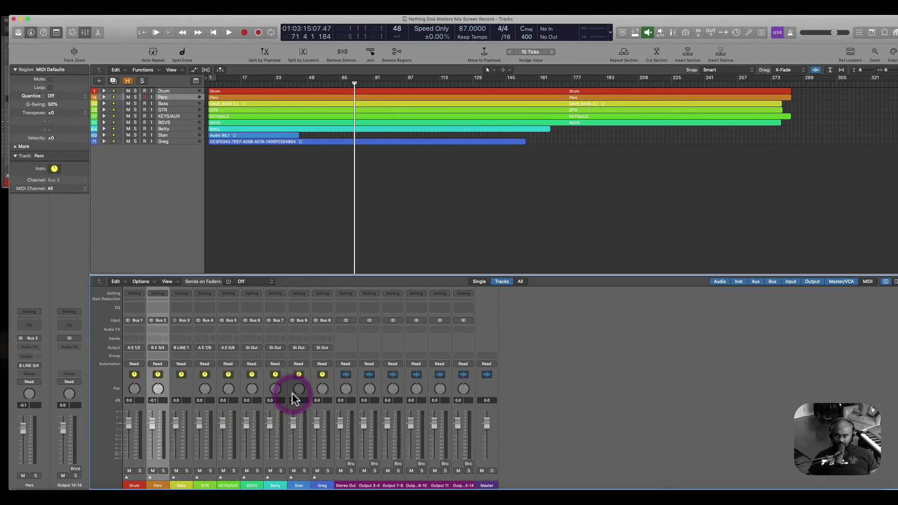
- Check the reference screenshot again and route the BGVS stack to Output 5-6 (A LINE 3/4)
{"action": "key", "text": "super+Tab"}
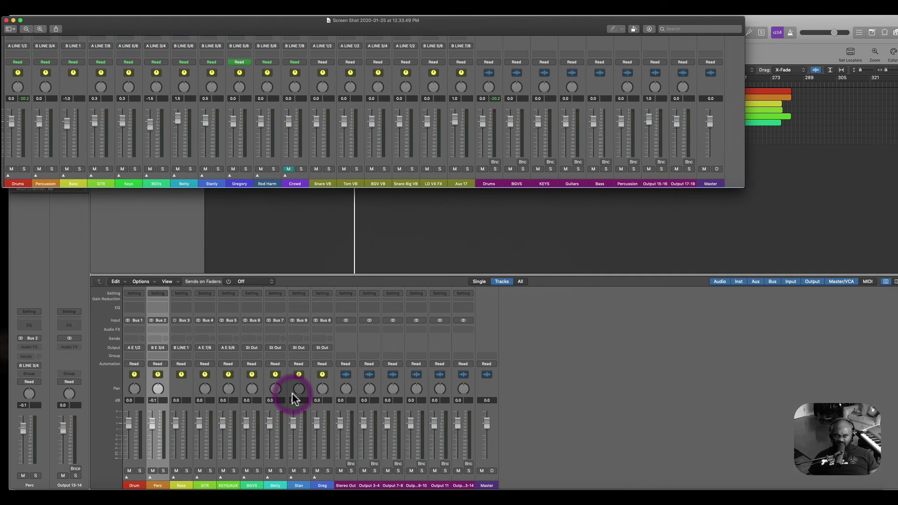
{"action": "key", "text": "super+Tab"}
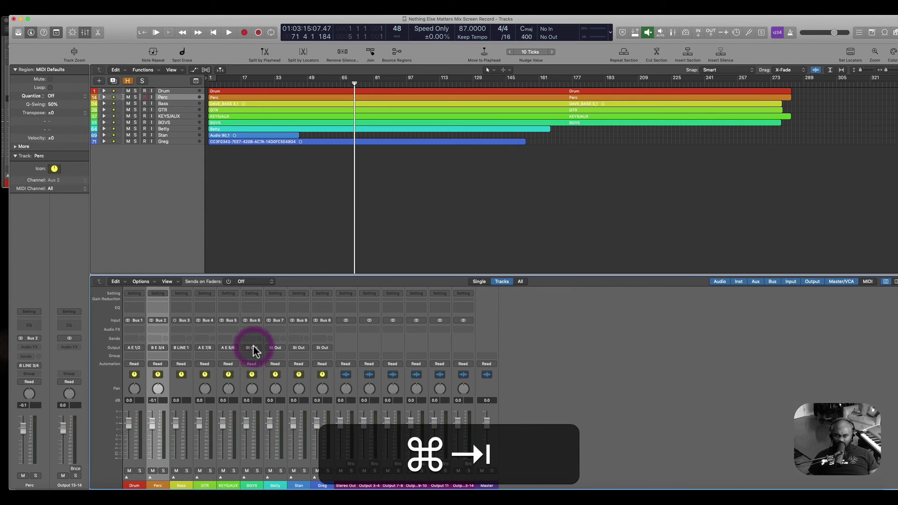
{"action": "left_click", "coordinate": [252, 349]}
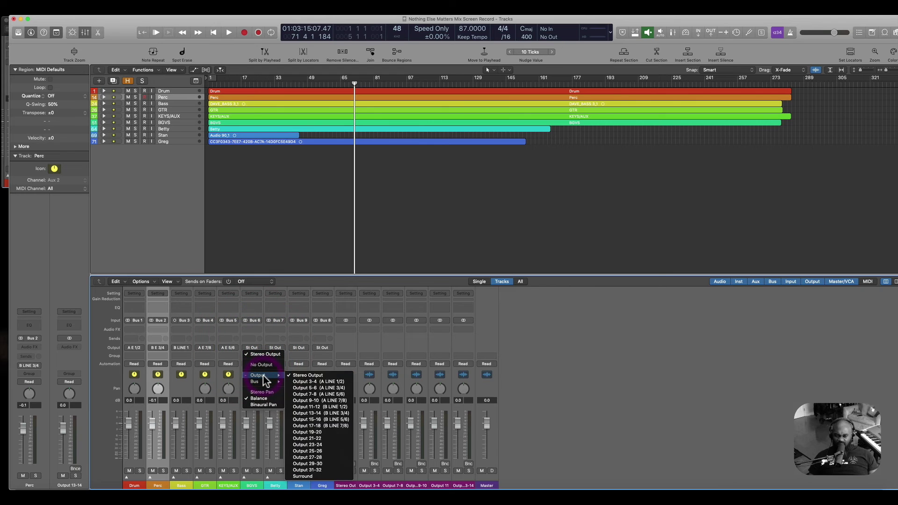
{"action": "left_click", "coordinate": [324, 382]}
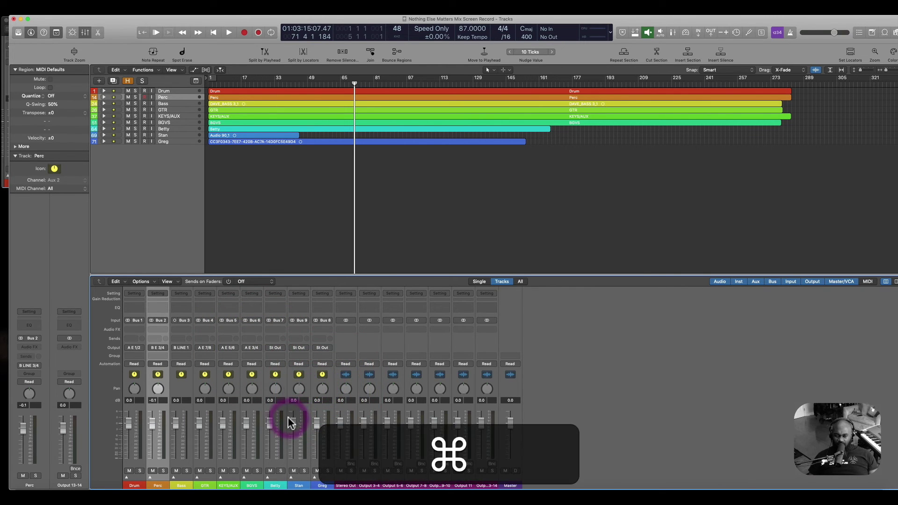
- Check the lead vocal routing in the reference screenshot and route the three singer stacks after BGVS to Output 15-16 (B LINE 5/6)
{"action": "key", "text": "super+Tab"}
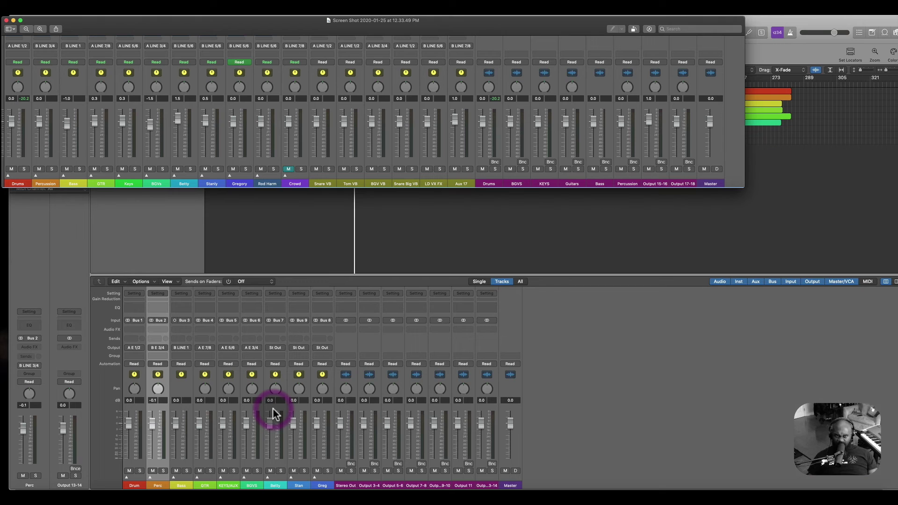
{"action": "key", "text": "super+Tab"}
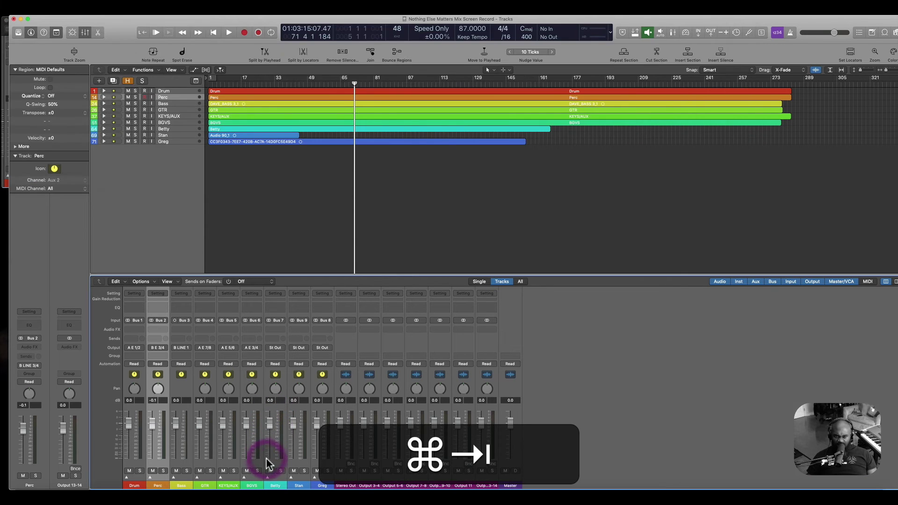
{"action": "left_click", "coordinate": [274, 460]}
{"action": "left_click", "coordinate": [318, 461], "text": "shift"}
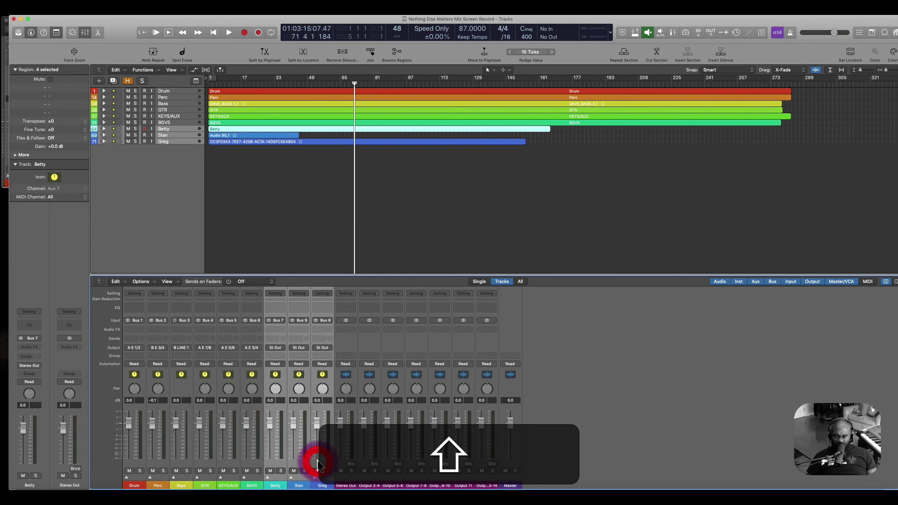
{"action": "left_click", "coordinate": [274, 347]}
{"action": "mouse_move", "coordinate": [304, 375]}
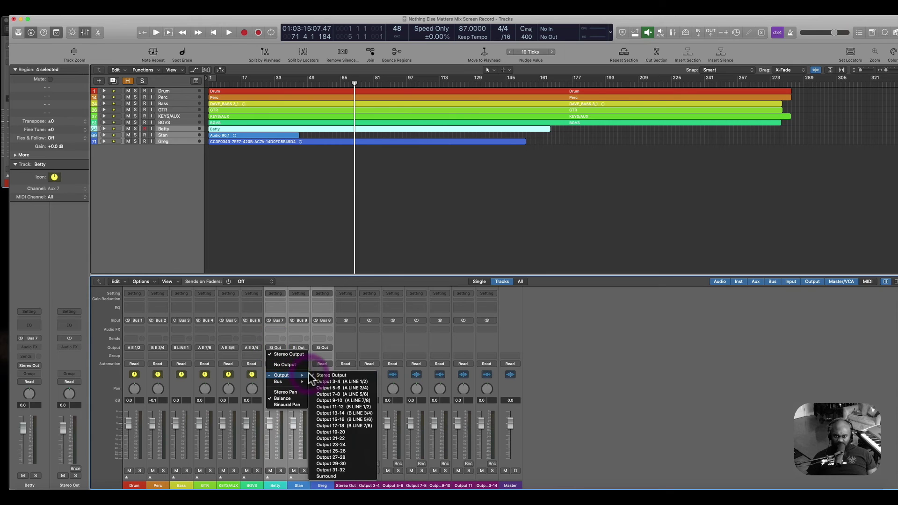
{"action": "left_click", "coordinate": [339, 420]}
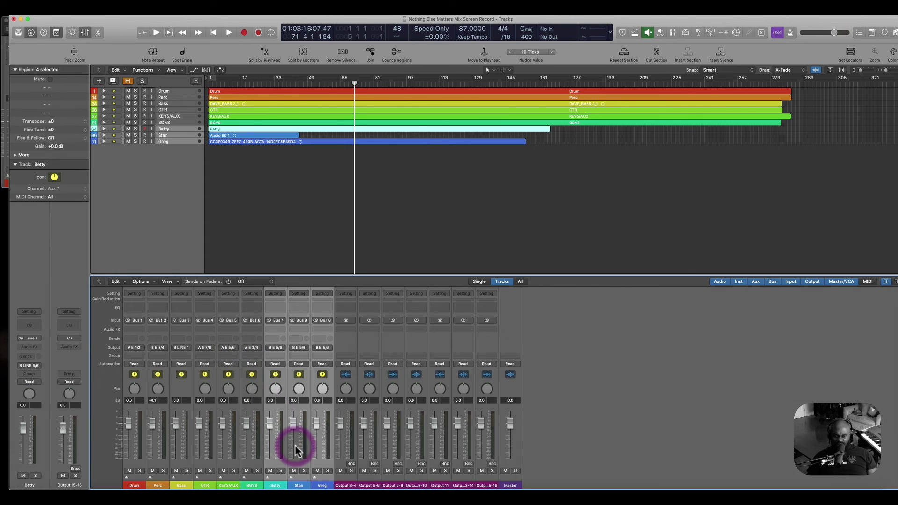
- Play the song, reduce the multiple channel selection to one strip, and switch the Output 11 channel to mono
{"action": "key", "text": "space"}
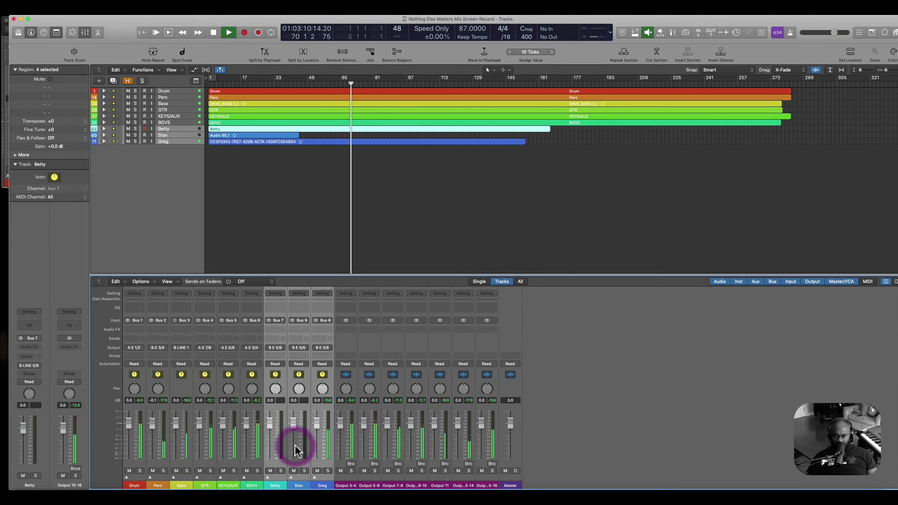
{"action": "left_click", "coordinate": [585, 433]}
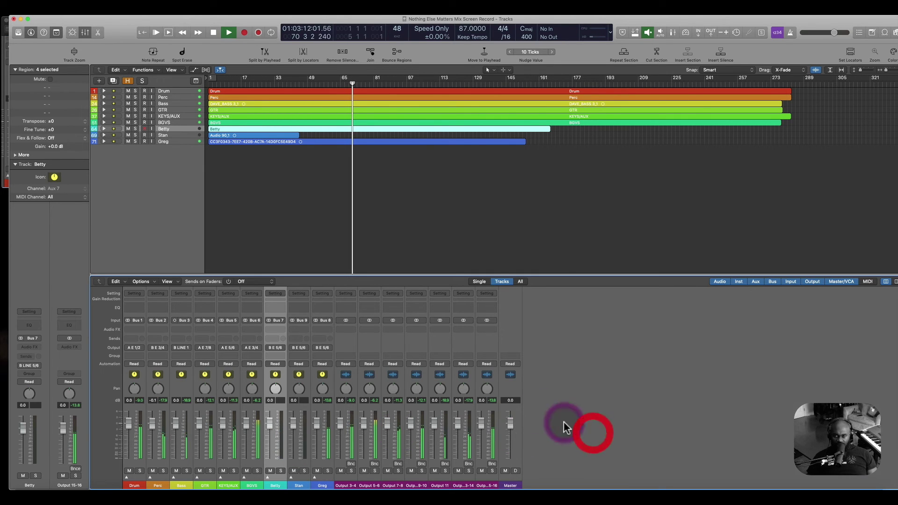
{"action": "left_click", "coordinate": [440, 320]}
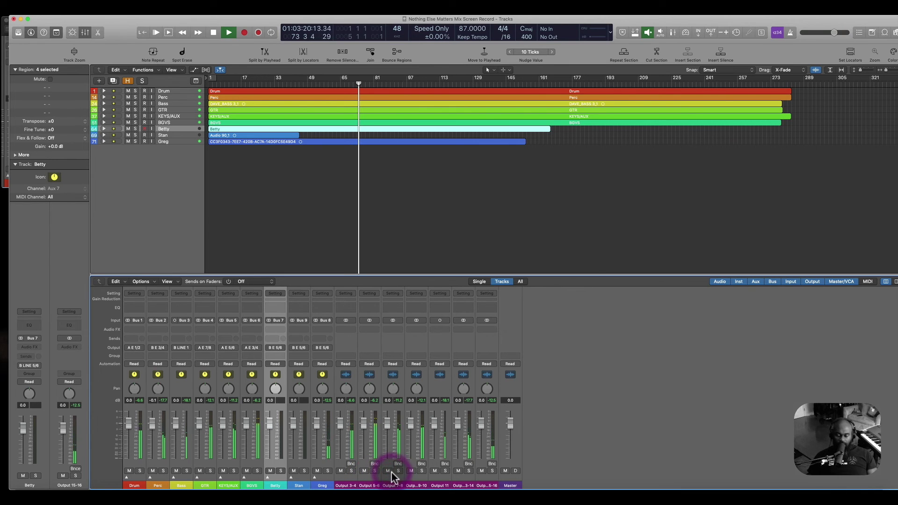
{"action": "key", "text": "super+Tab"}
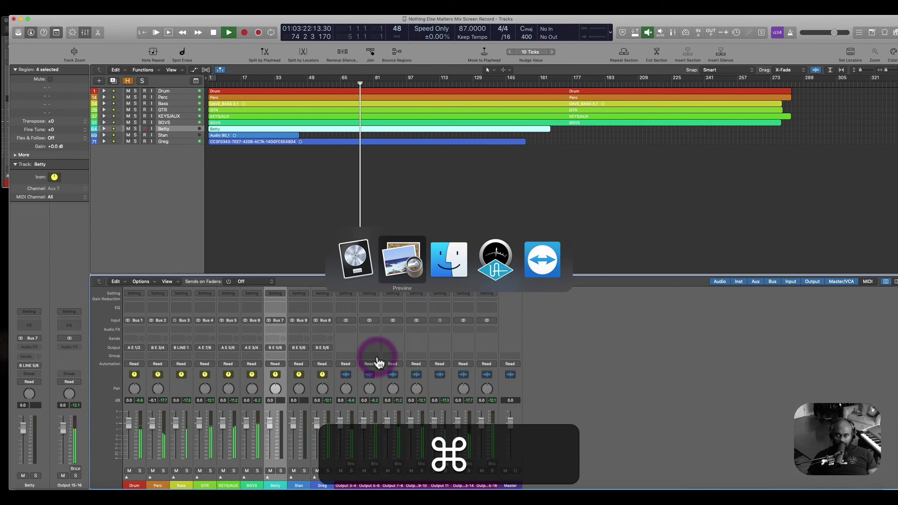
{"action": "left_click", "coordinate": [364, 265]}
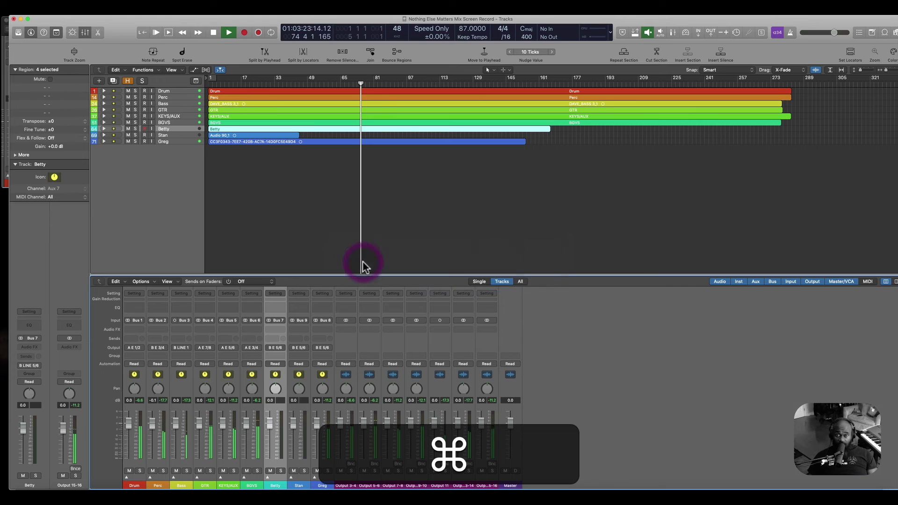
{"action": "left_click", "coordinate": [703, 7]}
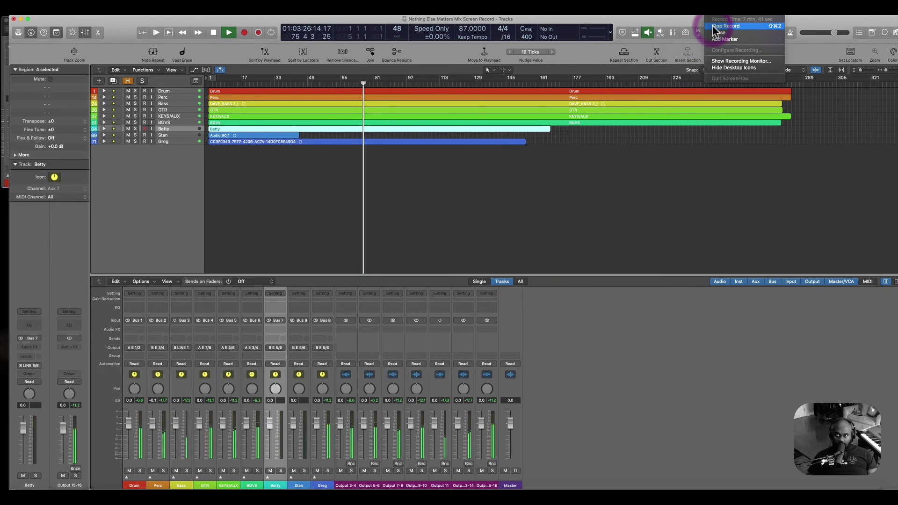
{"action": "left_click", "coordinate": [723, 62]}
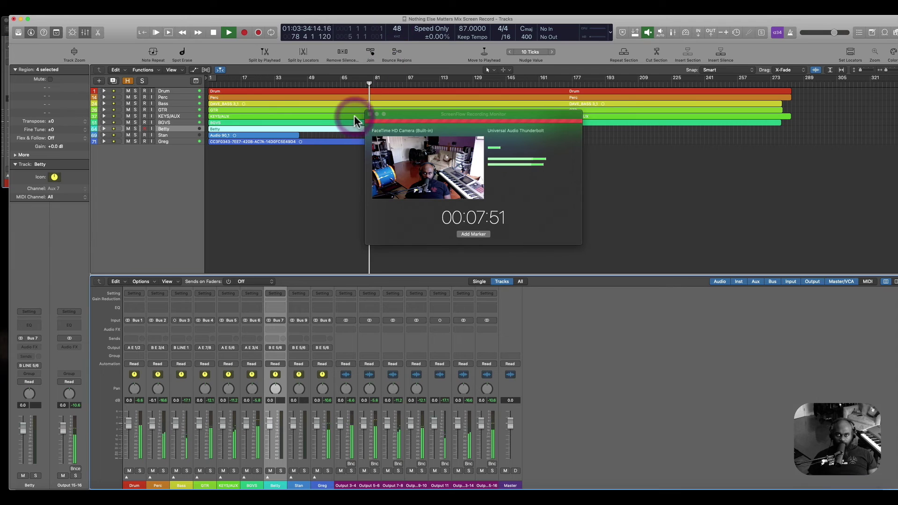
{"action": "left_click", "coordinate": [369, 114]}
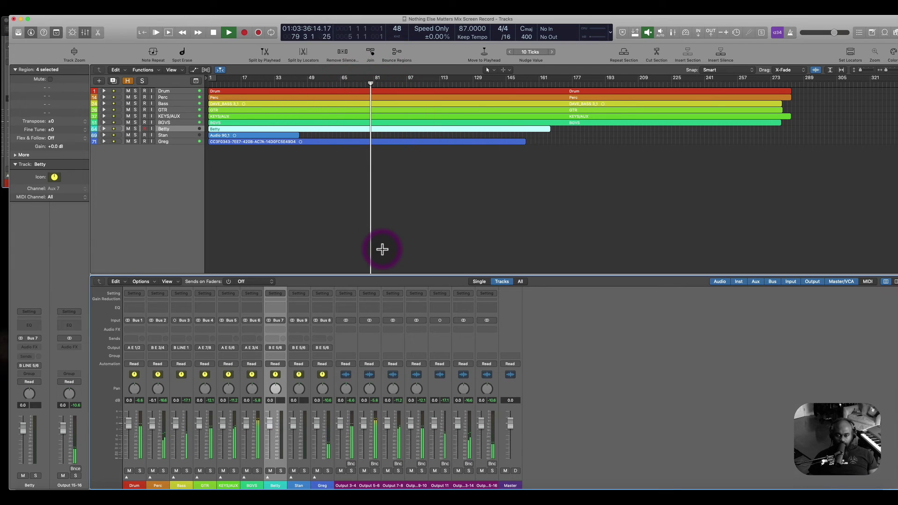
- Solo and unsolo Output 3-4, Output 5-6, Output 7-8 and Output 9-10 in turn to verify which stack feeds each one
{"action": "left_click", "coordinate": [351, 471]}
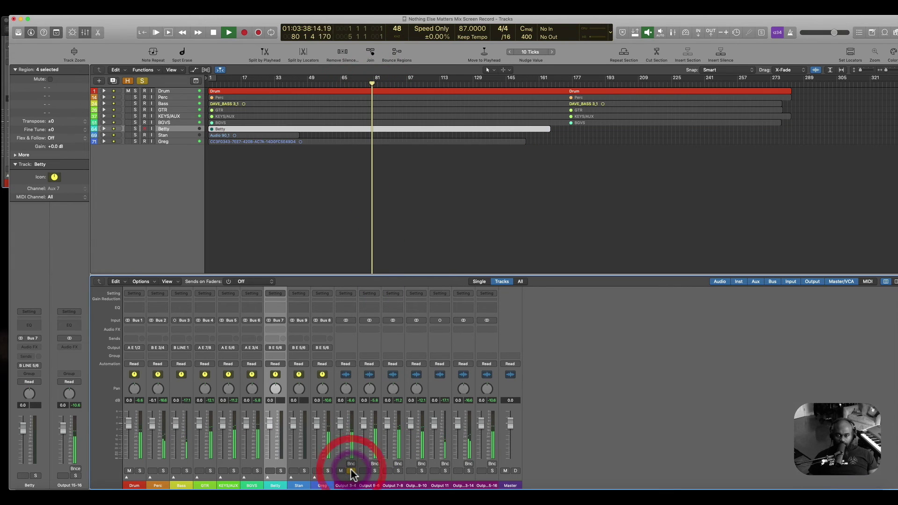
{"action": "left_click", "coordinate": [352, 471]}
{"action": "left_click", "coordinate": [375, 471]}
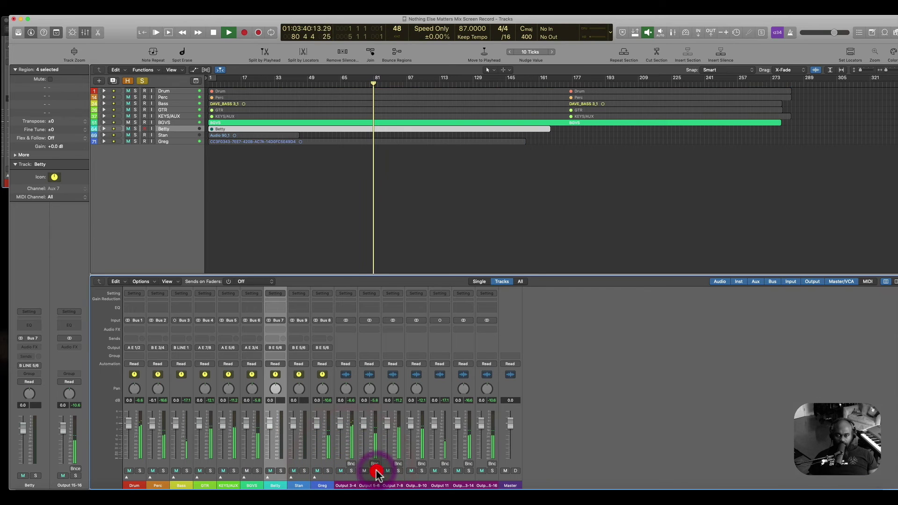
{"action": "left_click", "coordinate": [375, 471]}
{"action": "left_click", "coordinate": [398, 471]}
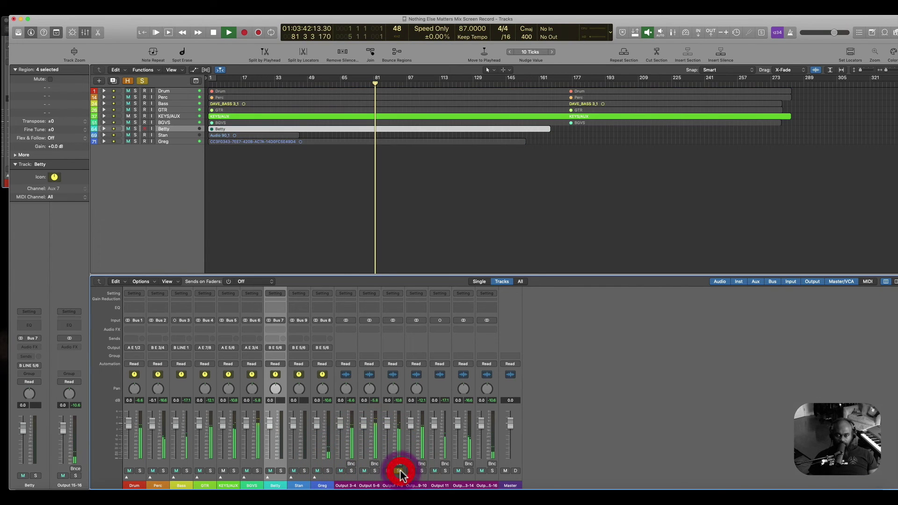
{"action": "left_click", "coordinate": [398, 471]}
{"action": "left_click", "coordinate": [421, 471]}
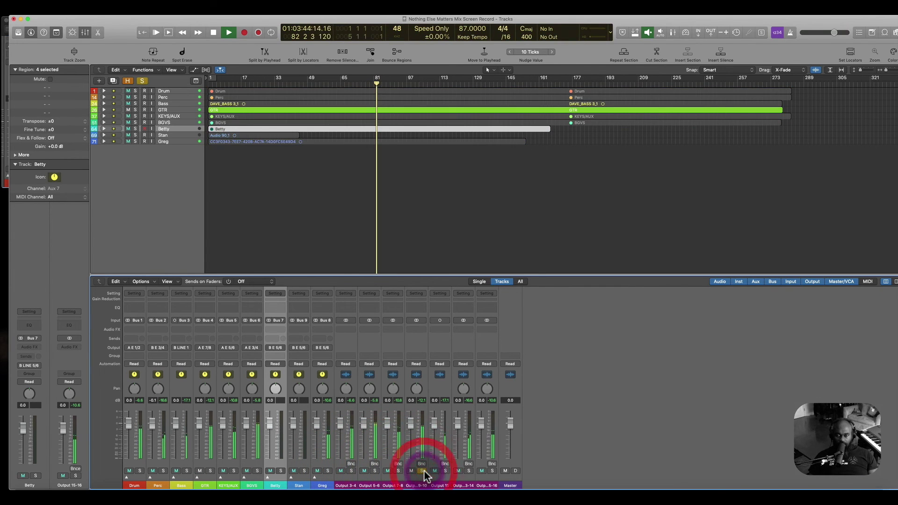
{"action": "left_click", "coordinate": [422, 472]}
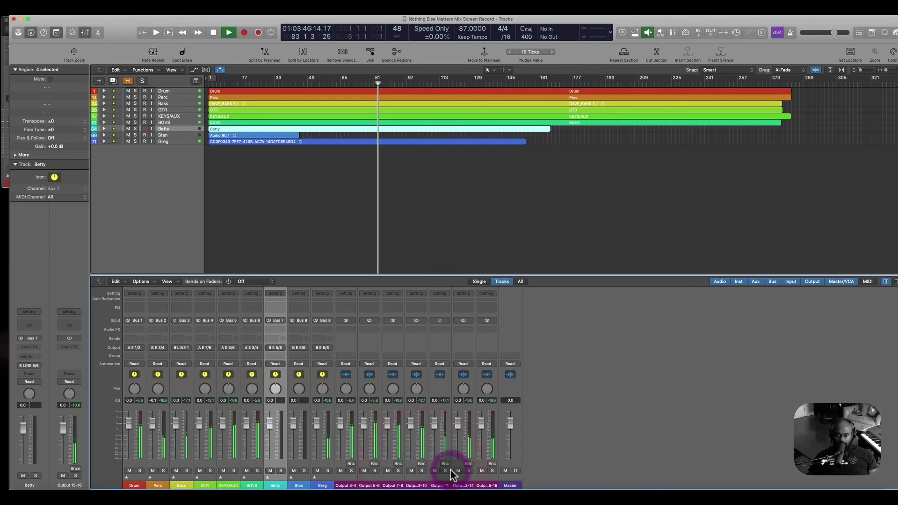
- Solo Output 11 and Output 13-14 in turn to verify their stacks, leaving Output 13-14 soloed
{"action": "left_click", "coordinate": [445, 471]}
{"action": "left_click", "coordinate": [445, 471]}
{"action": "left_click", "coordinate": [469, 471]}
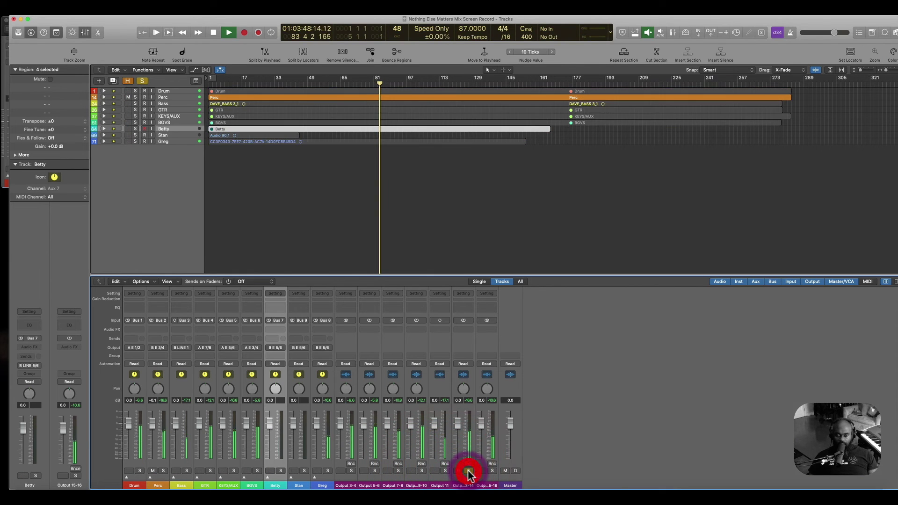
{"action": "left_click", "coordinate": [469, 471]}
{"action": "left_click", "coordinate": [469, 471]}
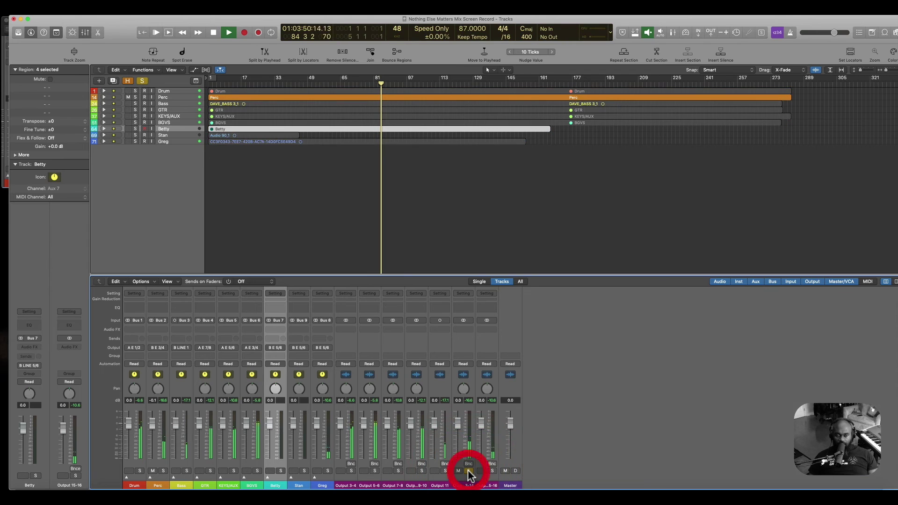
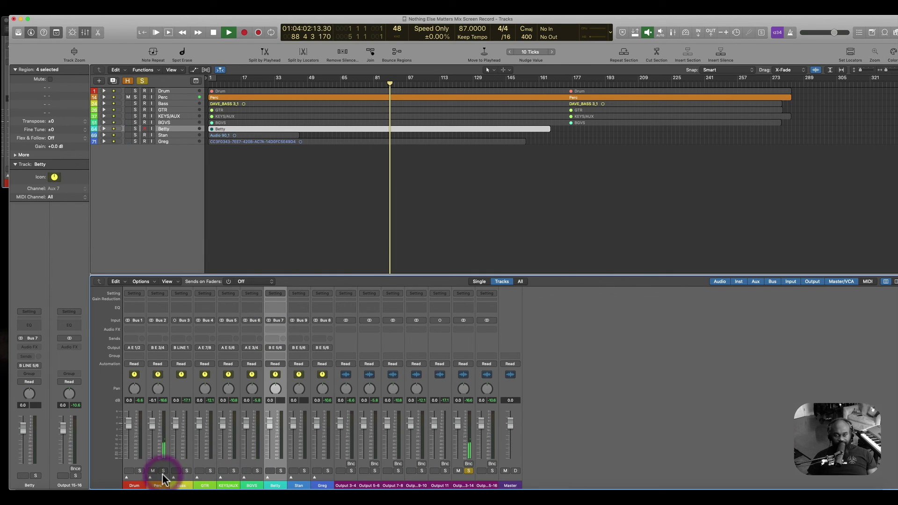
- Expand the Perc stack, reveal the hidden tracks, mute the hidden Percus#01.13_1 track, and hide the tracks again
{"action": "left_click", "coordinate": [150, 476]}
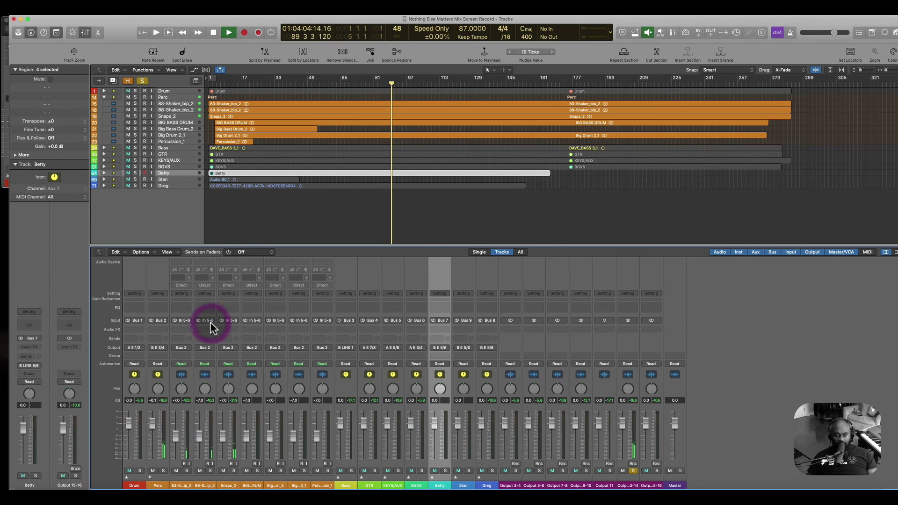
{"action": "left_click", "coordinate": [128, 80]}
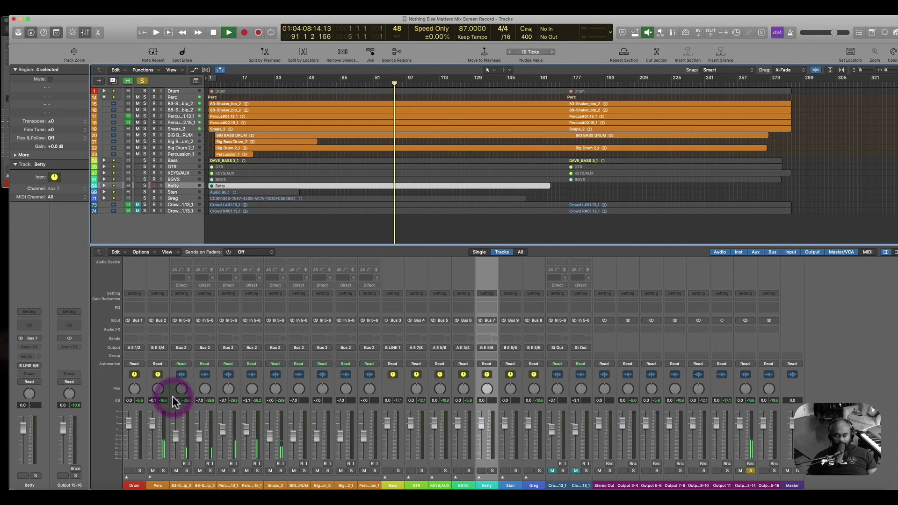
{"action": "left_click", "coordinate": [242, 430]}
{"action": "left_click", "coordinate": [256, 470]}
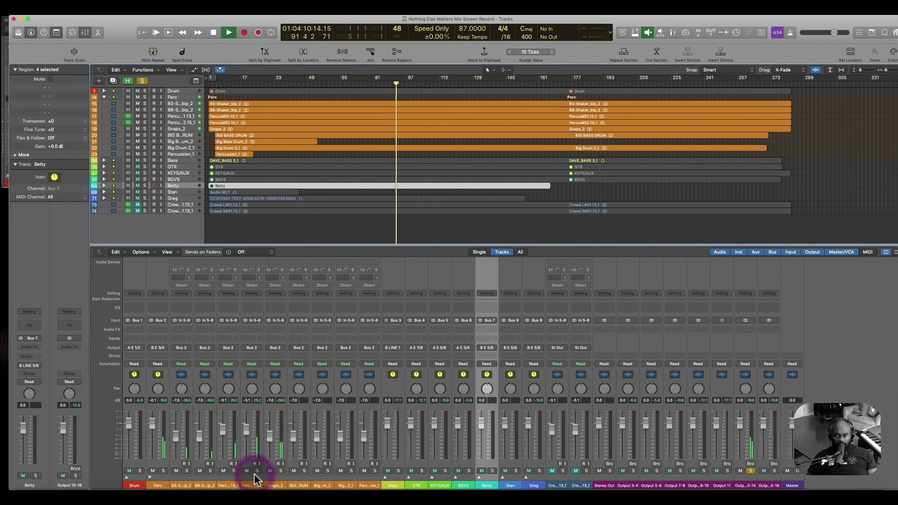
{"action": "left_click", "coordinate": [251, 471]}
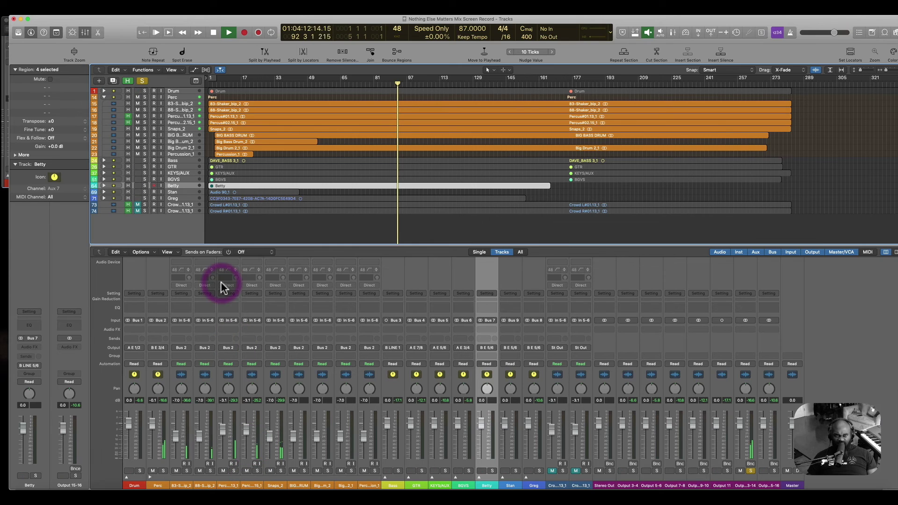
{"action": "left_click", "coordinate": [135, 109]}
{"action": "left_click", "coordinate": [137, 117]}
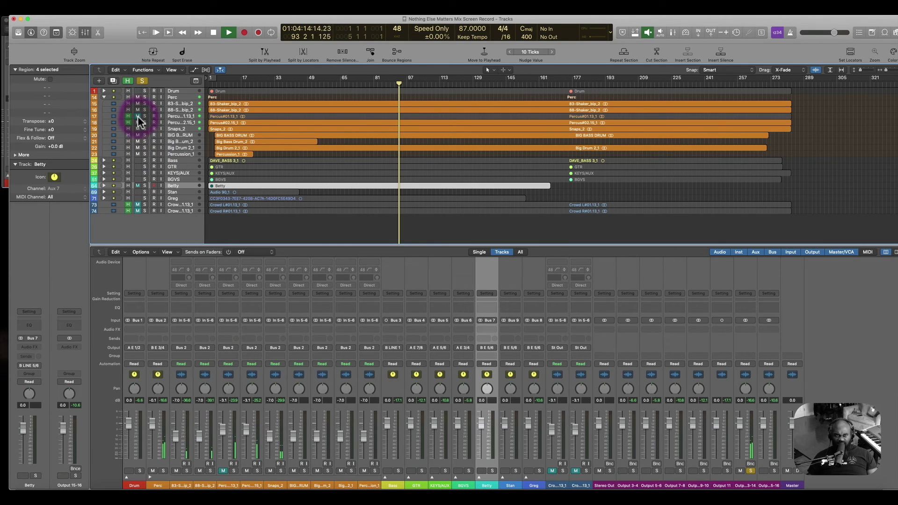
{"action": "left_click", "coordinate": [128, 81]}
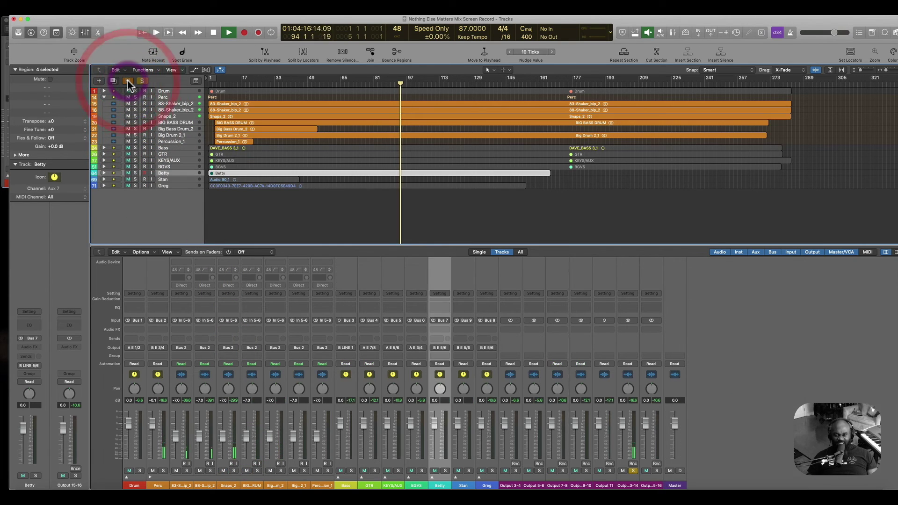
- Unsolo Output 13-14 and briefly solo Output 15-16 to check the lead vocal stacks
{"action": "left_click", "coordinate": [644, 471]}
{"action": "left_click", "coordinate": [634, 471]}
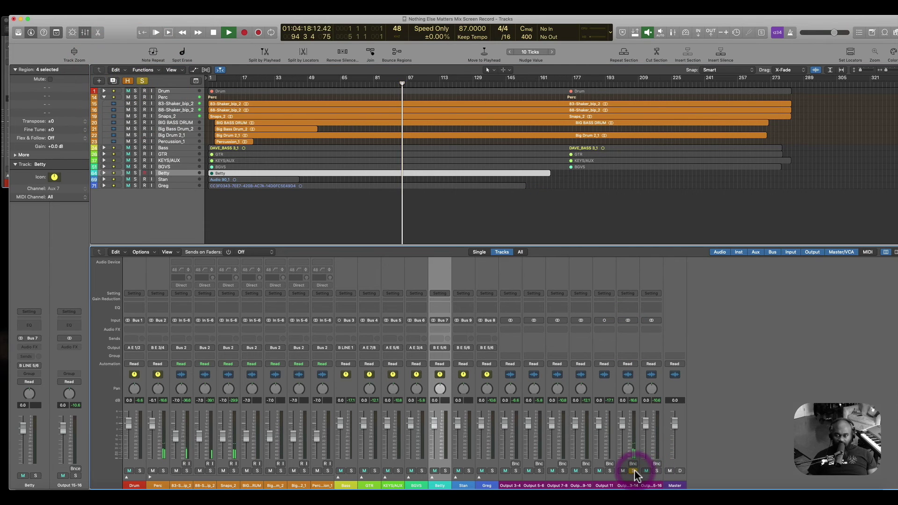
{"action": "left_click", "coordinate": [655, 471]}
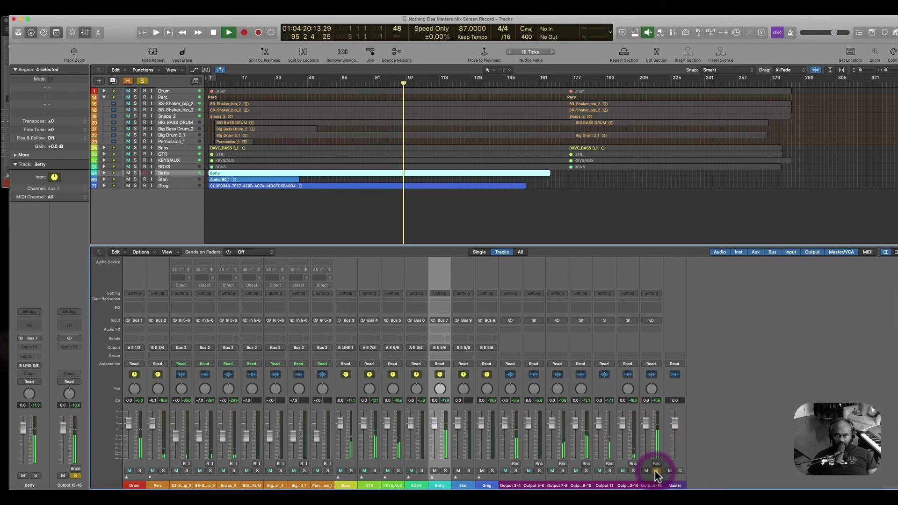
{"action": "left_click", "coordinate": [655, 471]}
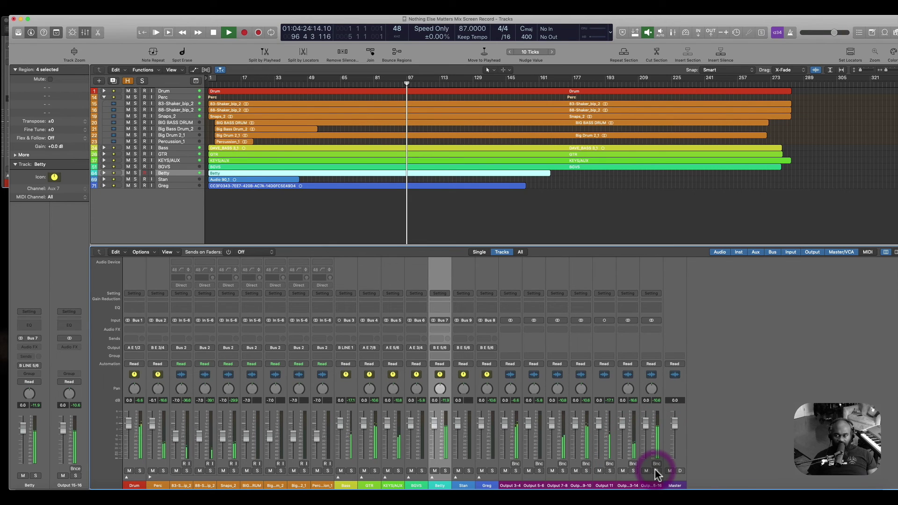
- Insert a stereo Gain and a second, Dual Mono Gain on the Output 15-16 channel, closing the stereo plug-in's window
{"action": "left_click", "coordinate": [656, 333]}
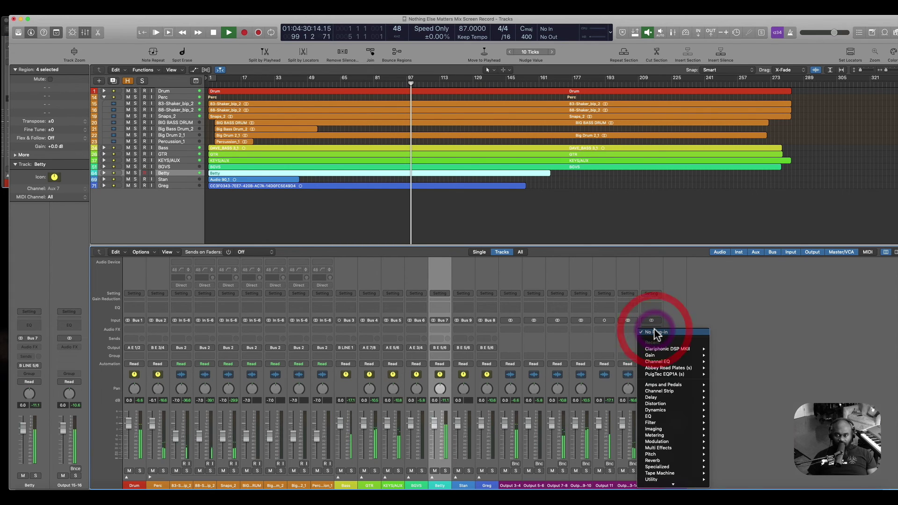
{"action": "mouse_move", "coordinate": [664, 356]}
{"action": "left_click", "coordinate": [726, 356]}
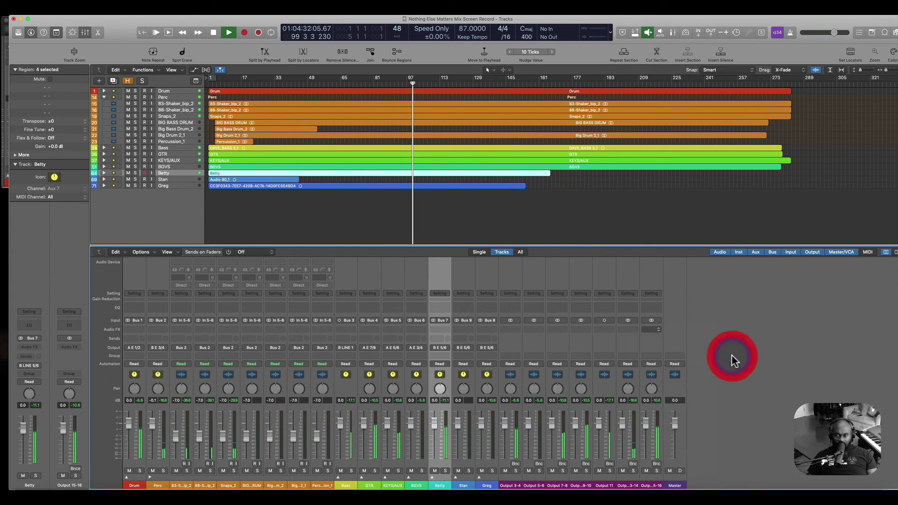
{"action": "left_click", "coordinate": [652, 332]}
{"action": "mouse_move", "coordinate": [709, 348]}
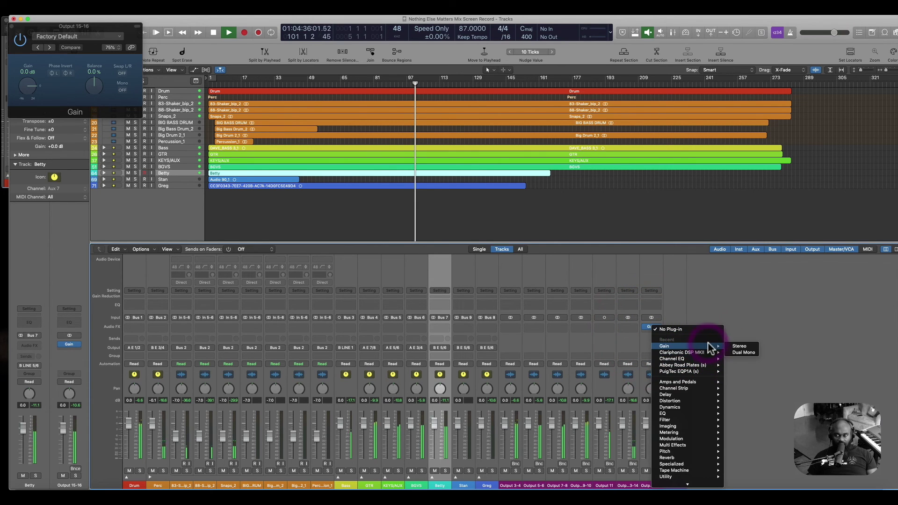
{"action": "left_click", "coordinate": [743, 353]}
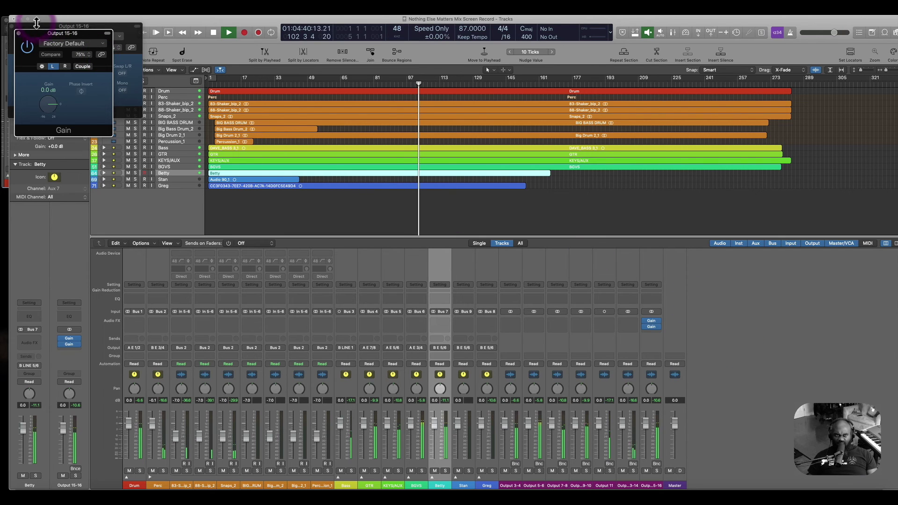
{"action": "left_click", "coordinate": [12, 29]}
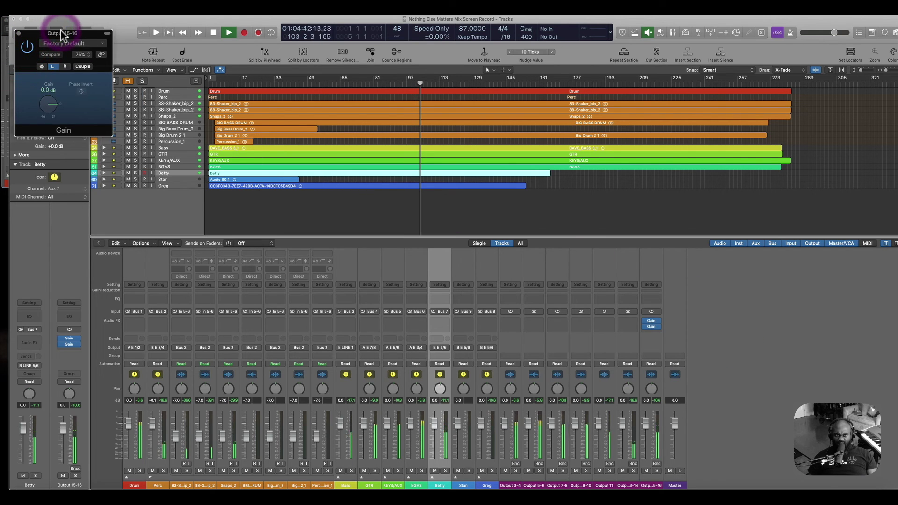
- Set the right channel of the Dual Mono Gain on Output 15-16 to +6.0 dB
{"action": "left_click_drag", "start_coordinate": [63, 32], "coordinate": [263, 120]}
{"action": "left_click", "coordinate": [253, 146]}
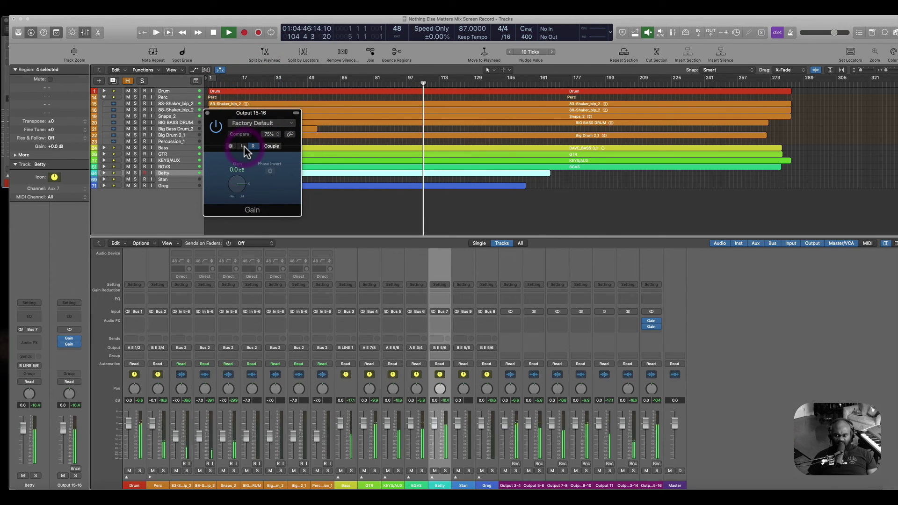
{"action": "left_click", "coordinate": [242, 146]}
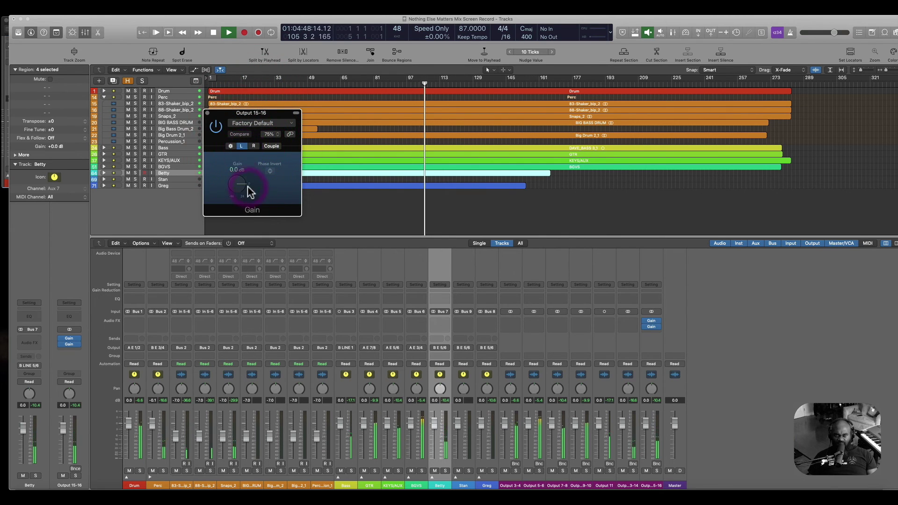
{"action": "left_click", "coordinate": [251, 151]}
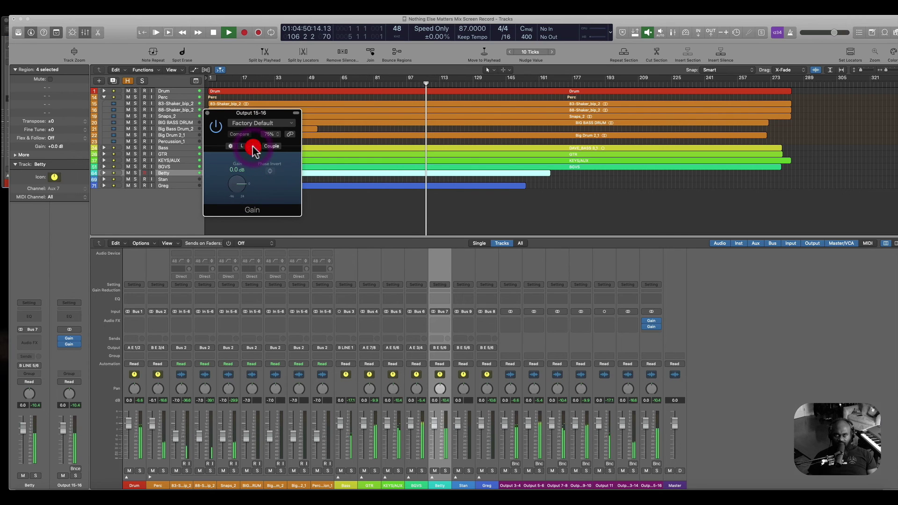
{"action": "double_click", "coordinate": [240, 170]}
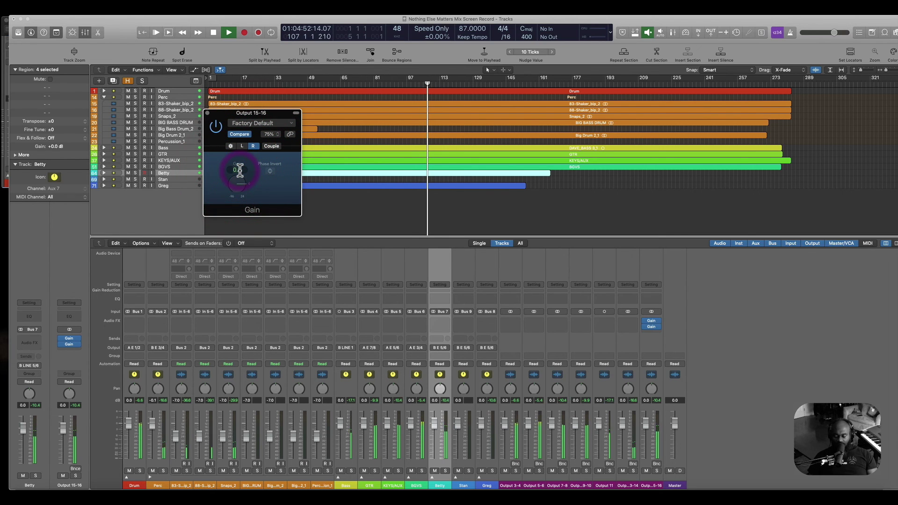
{"action": "type", "text": "6"}
{"action": "key", "text": "Return"}
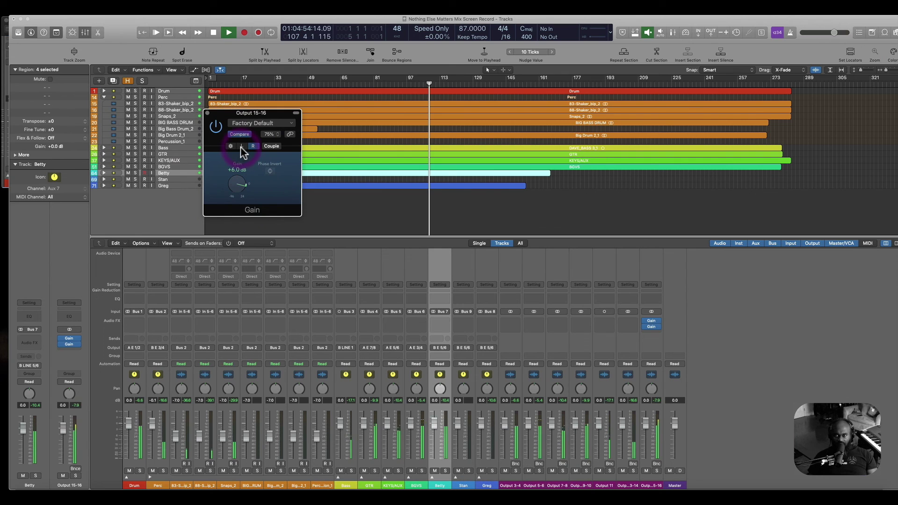
- Compare the left and right channel settings of the Dual Mono Gain, ending on the left channel
{"action": "left_click", "coordinate": [241, 147]}
{"action": "left_click", "coordinate": [255, 147]}
{"action": "left_click", "coordinate": [242, 146]}
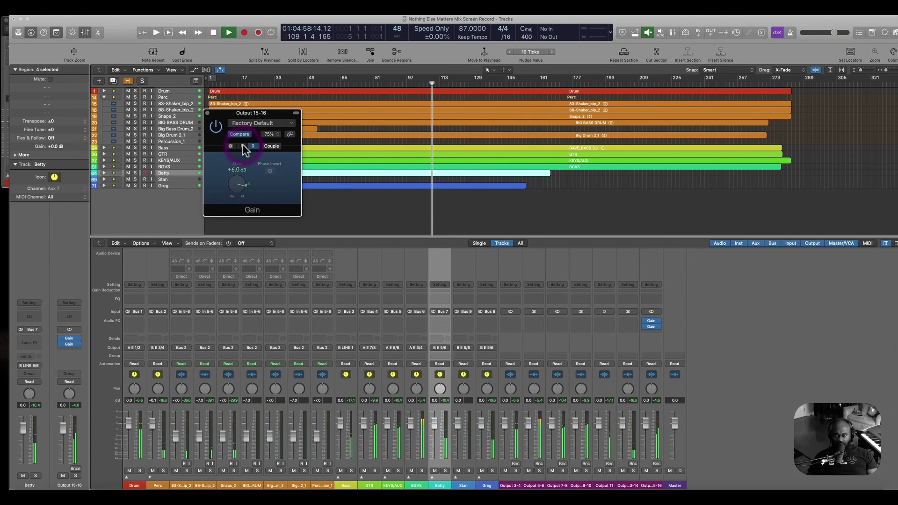
{"action": "left_click", "coordinate": [242, 145]}
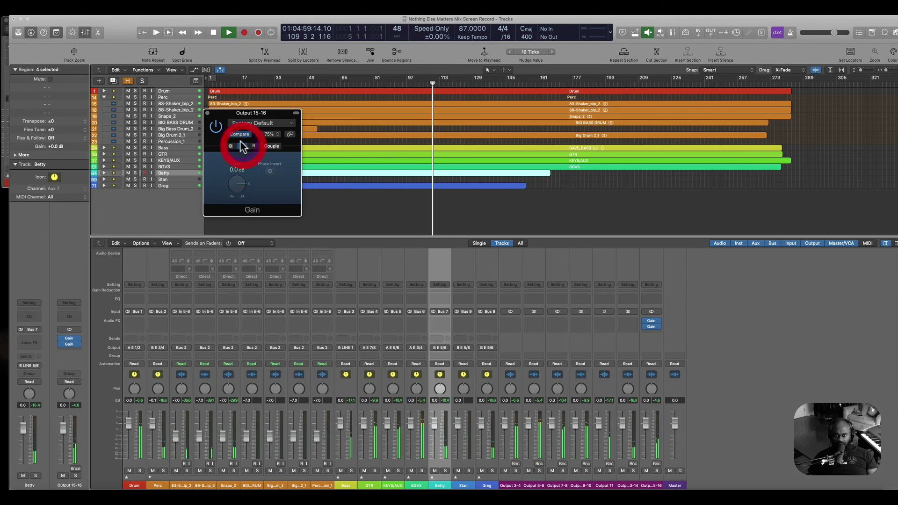
- Remove the first, stereo Gain plug-in from Output 15-16 and close the Dual Mono Gain window
{"action": "left_click", "coordinate": [650, 323]}
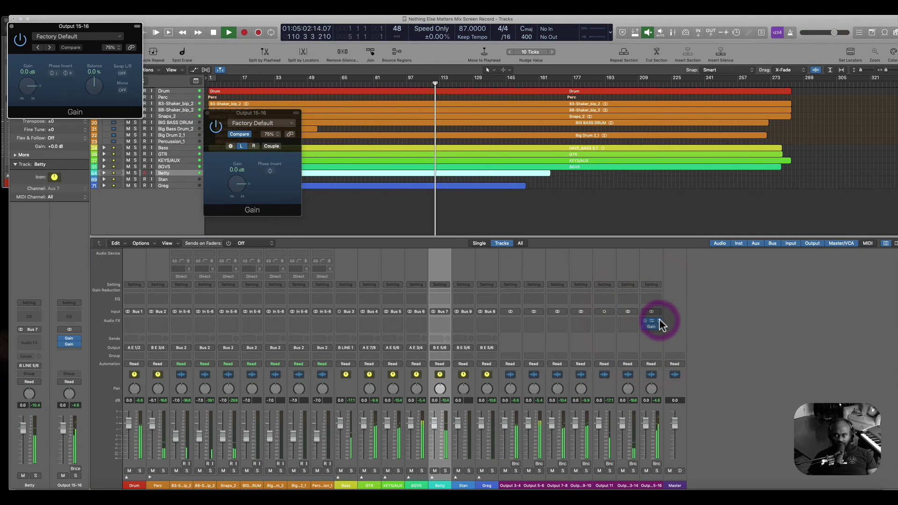
{"action": "left_click", "coordinate": [661, 322]}
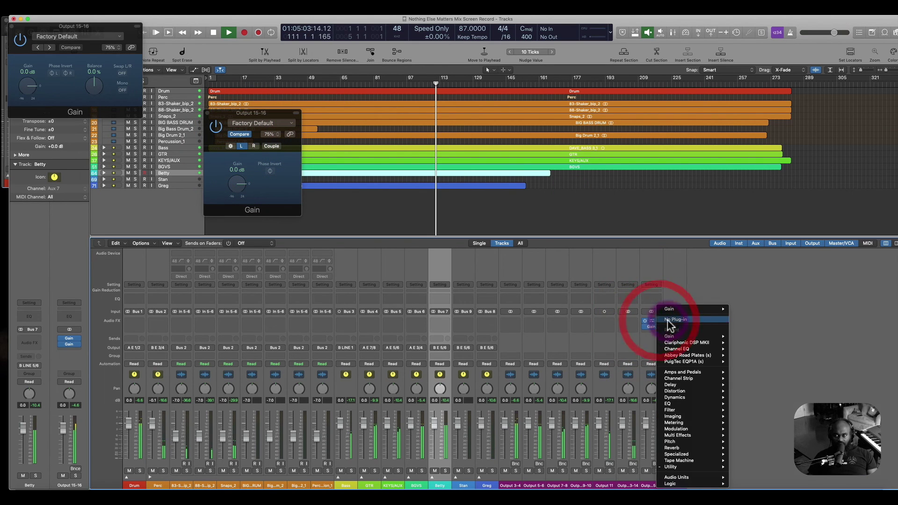
{"action": "left_click", "coordinate": [706, 320]}
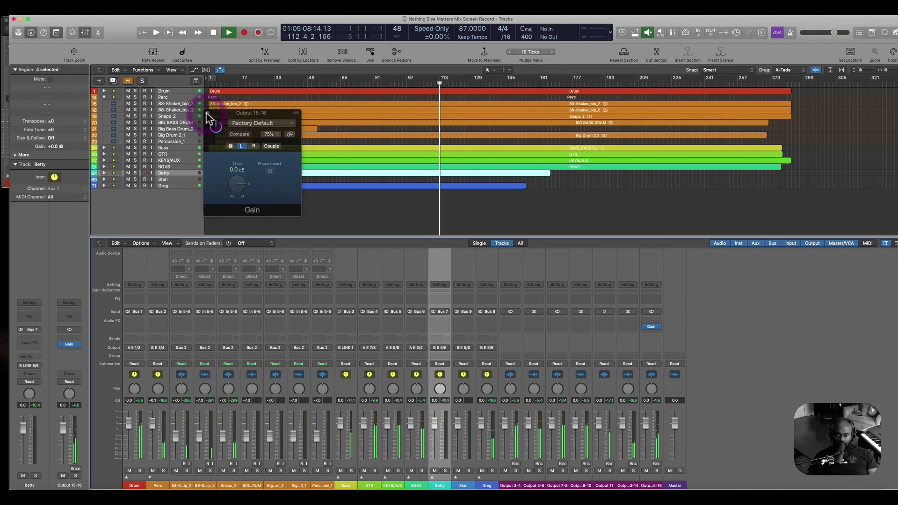
{"action": "left_click", "coordinate": [206, 114]}
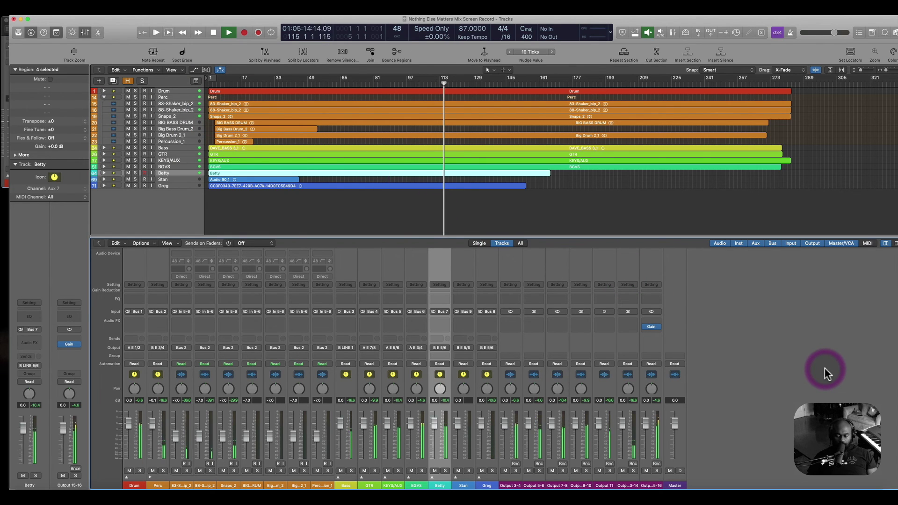
- Rename the Output 3-4 channel as Drums
{"action": "key", "text": "super"}
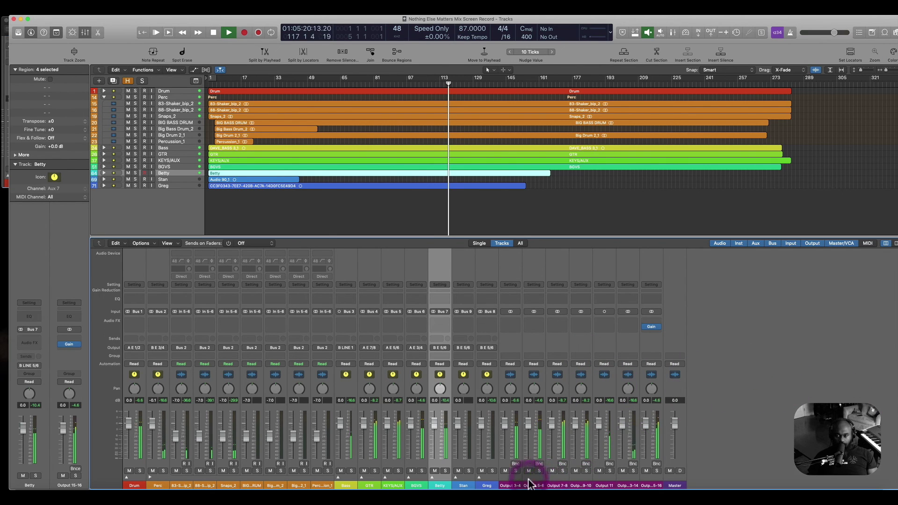
{"action": "left_click", "coordinate": [509, 485]}
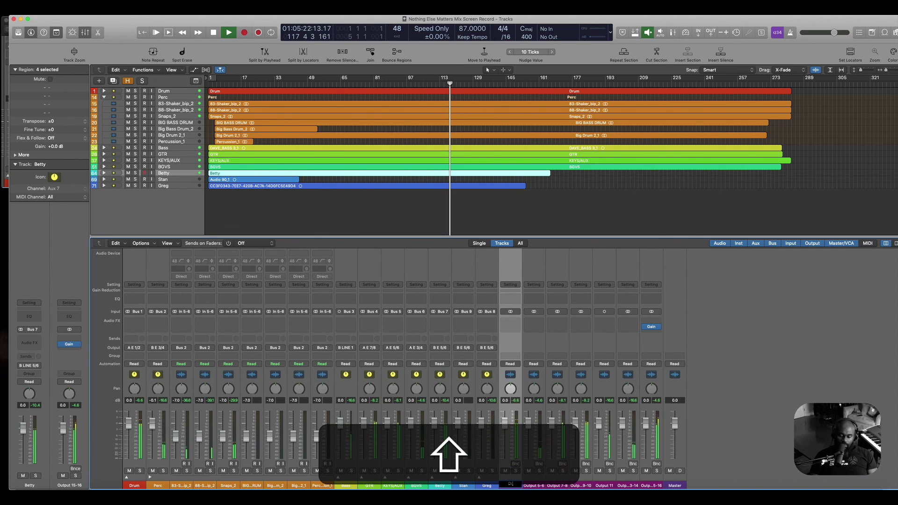
{"action": "key", "text": "shift+Return"}
- Briefly solo Output 5-6 and restart playback to check its content, then rename the channel as BGVS
{"action": "left_click", "coordinate": [539, 471]}
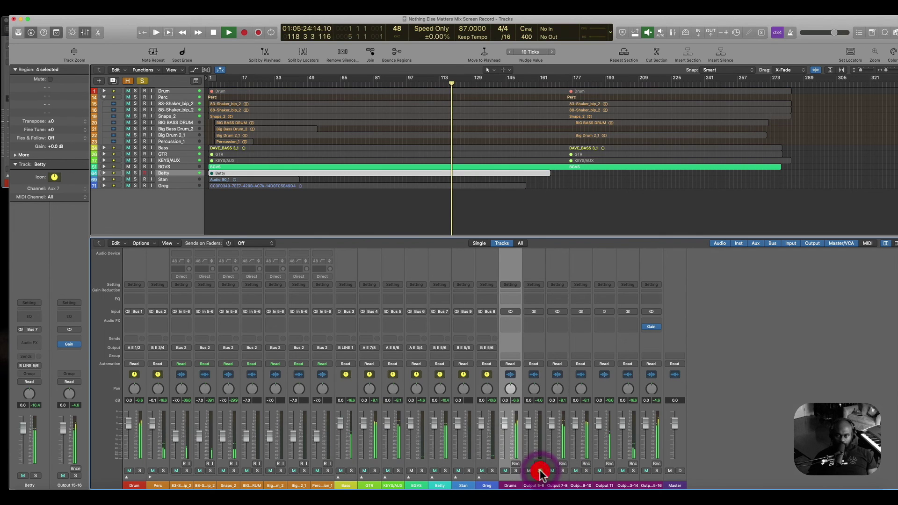
{"action": "key", "text": "space"}
{"action": "key", "text": "space"}
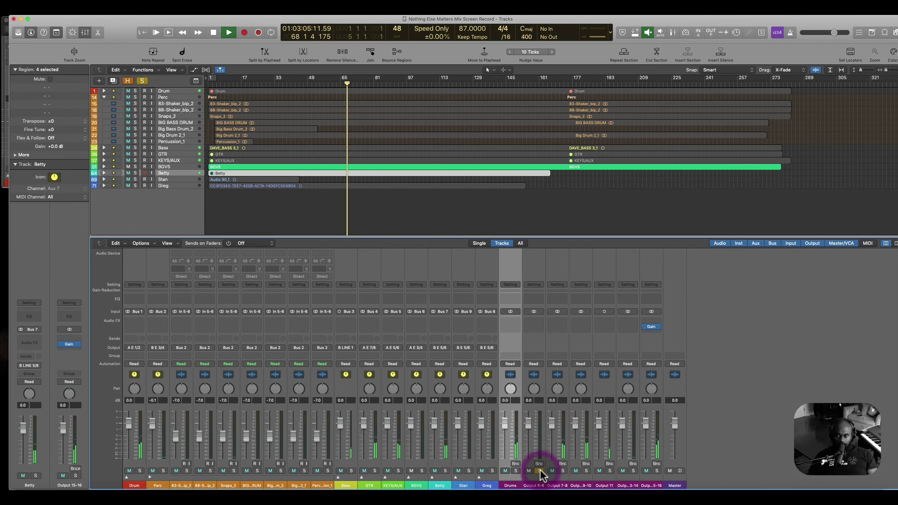
{"action": "left_click", "coordinate": [540, 472]}
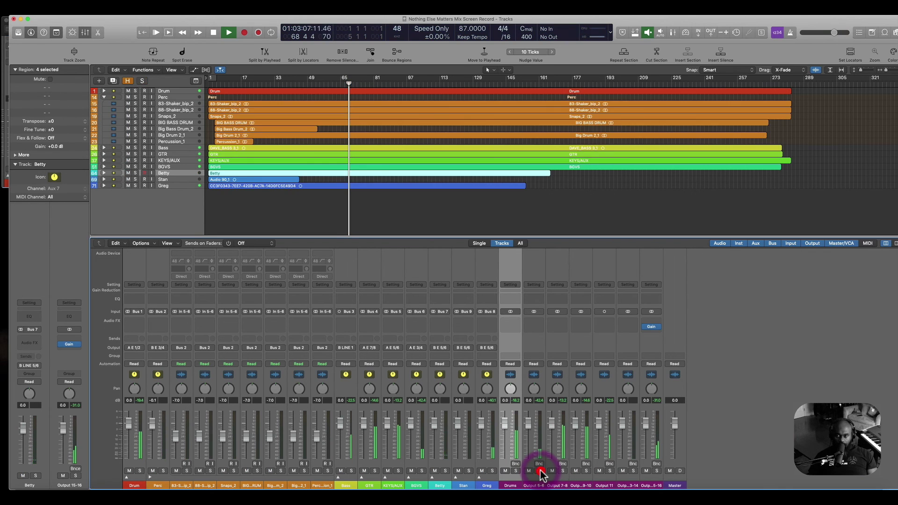
{"action": "left_click", "coordinate": [541, 472]}
{"action": "left_click", "coordinate": [540, 472]}
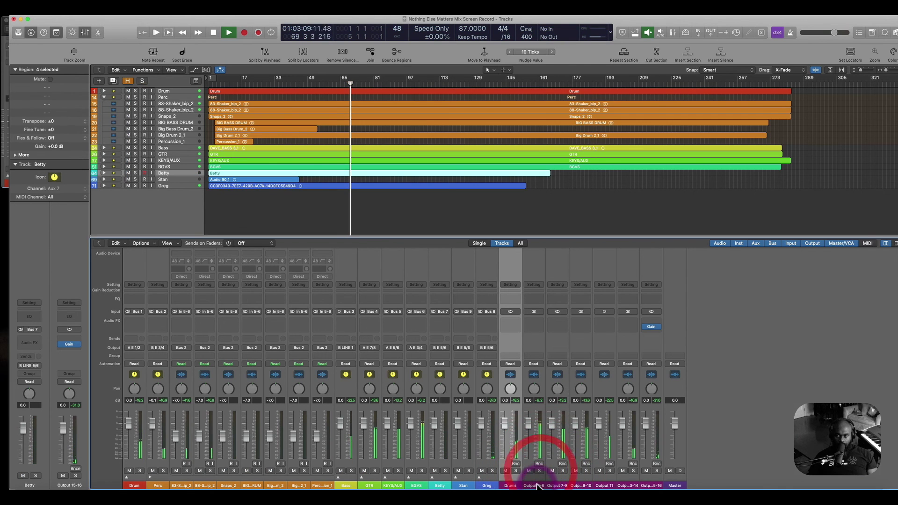
{"action": "left_click", "coordinate": [533, 475]}
{"action": "double_click", "coordinate": [534, 486]}
{"action": "type", "text": "BGV"}
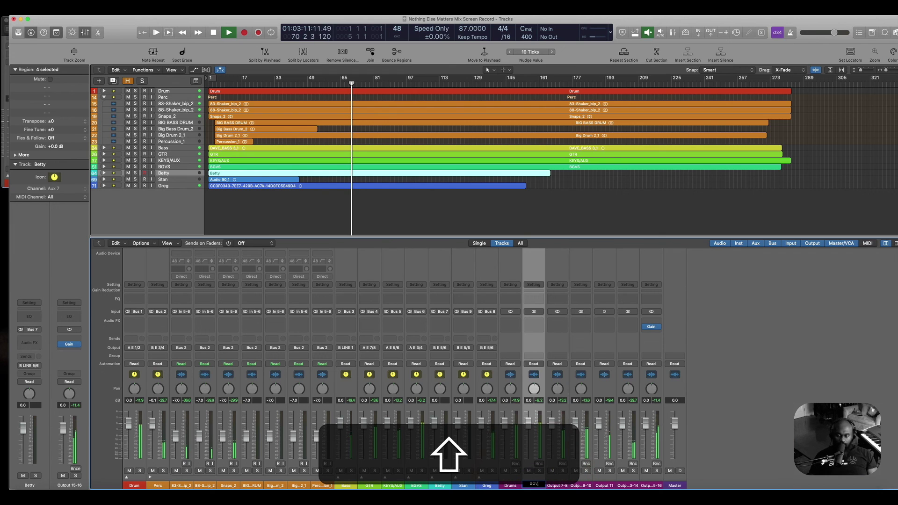
{"action": "type", "text": "S"}
{"action": "key", "text": "Return"}
- Solo the Output 7-8 channel and rename it as KEYS
{"action": "left_click", "coordinate": [563, 471]}
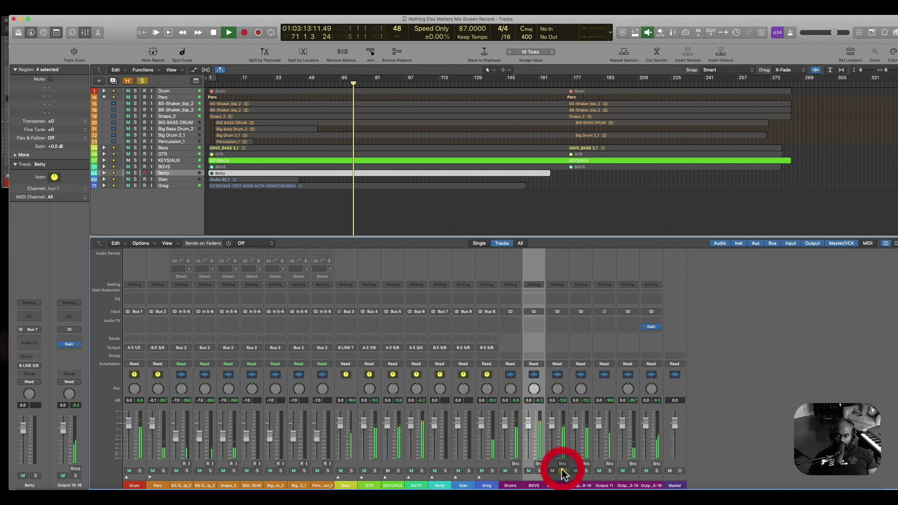
{"action": "left_click", "coordinate": [561, 477]}
{"action": "double_click", "coordinate": [560, 486]}
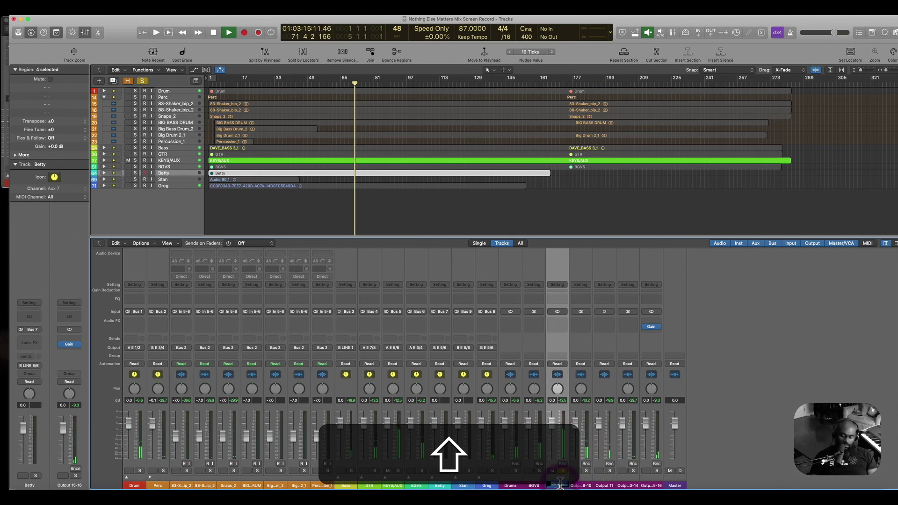
{"action": "type", "text": "KEYS"}
{"action": "key", "text": "Return"}
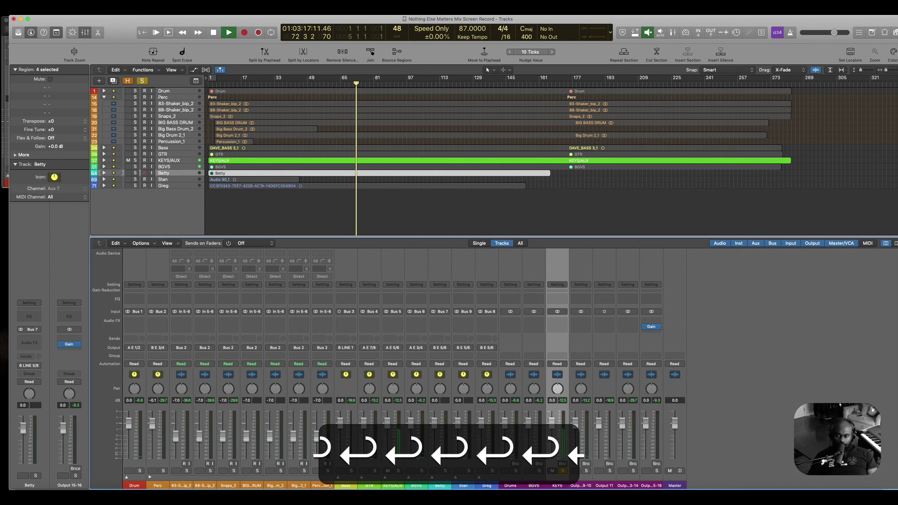
- Solo the Output 9-10 channel and rename it as GTRS
{"action": "left_click", "coordinate": [585, 471]}
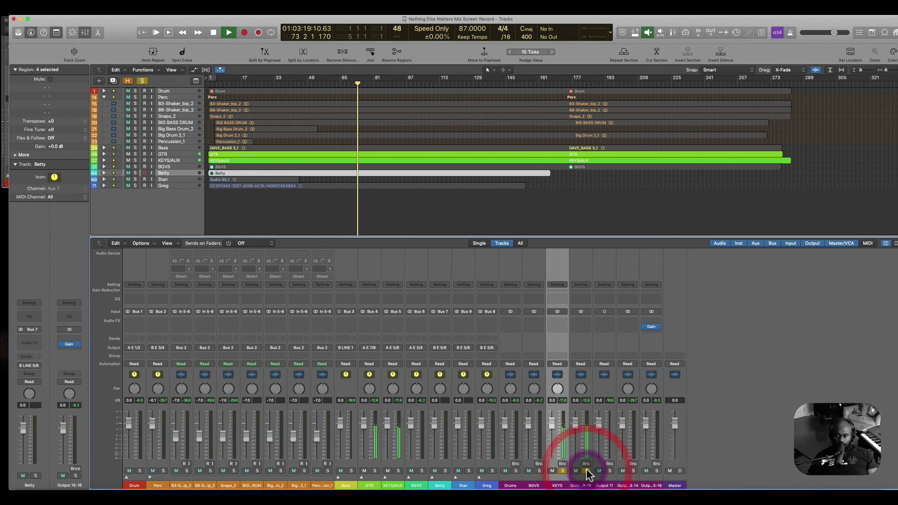
{"action": "left_click", "coordinate": [585, 482]}
{"action": "double_click", "coordinate": [586, 483]}
{"action": "type", "text": "G"}
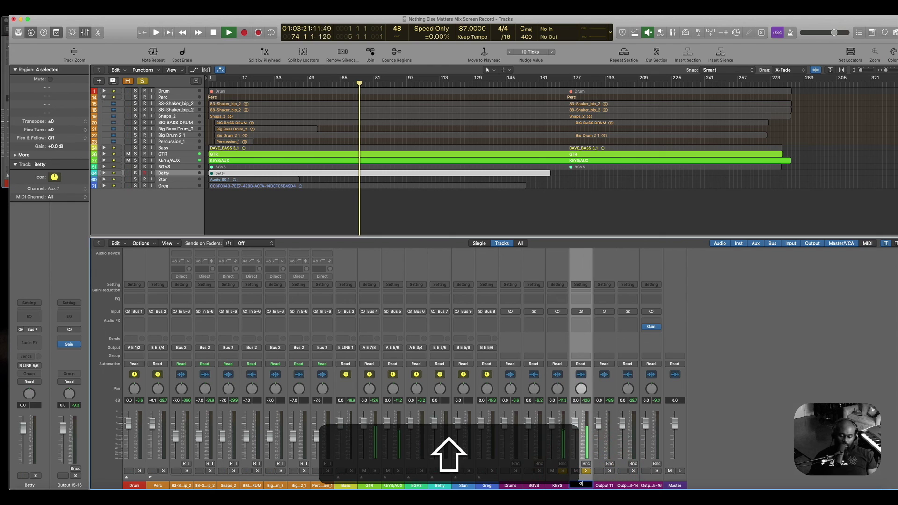
{"action": "type", "text": "TRS"}
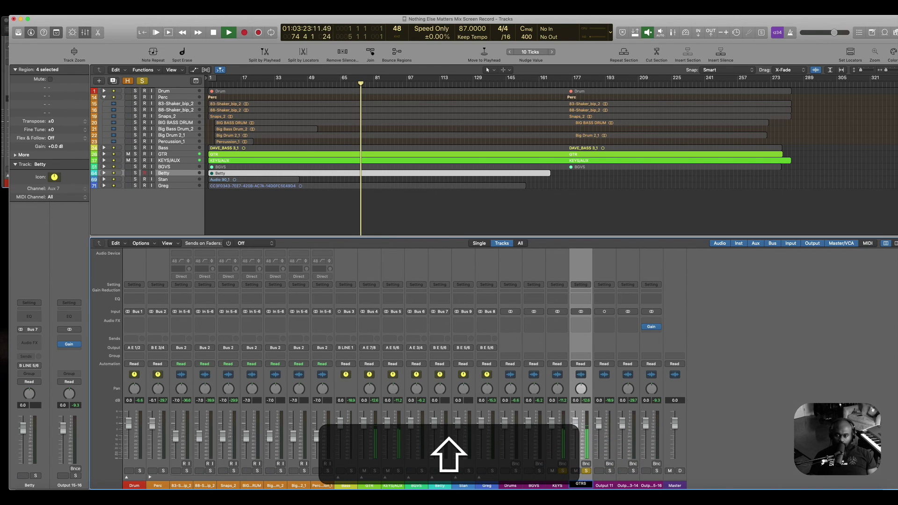
{"action": "key", "text": "Return"}
- Solo Output 11 in place of GTRS and KEYS, rename it as BASS, and unsolo it
{"action": "left_click", "coordinate": [609, 471]}
{"action": "left_click", "coordinate": [586, 471]}
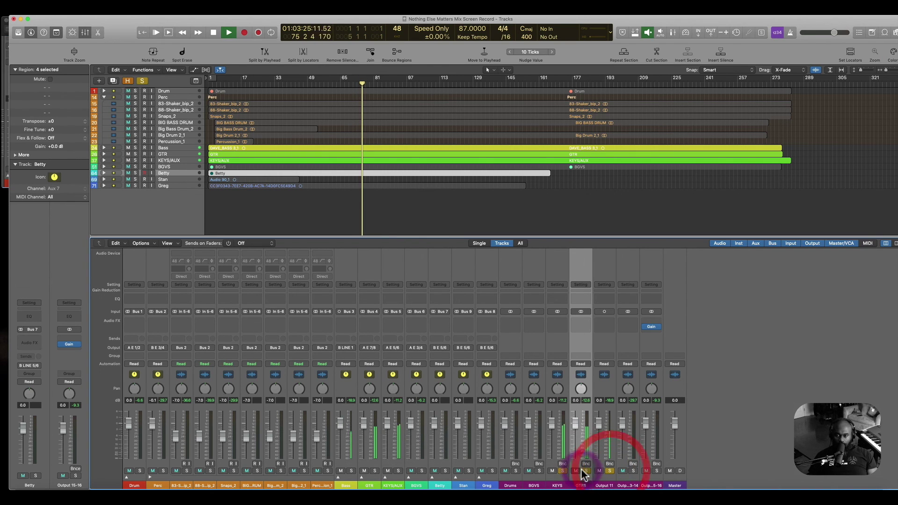
{"action": "left_click", "coordinate": [563, 470]}
{"action": "double_click", "coordinate": [605, 485]}
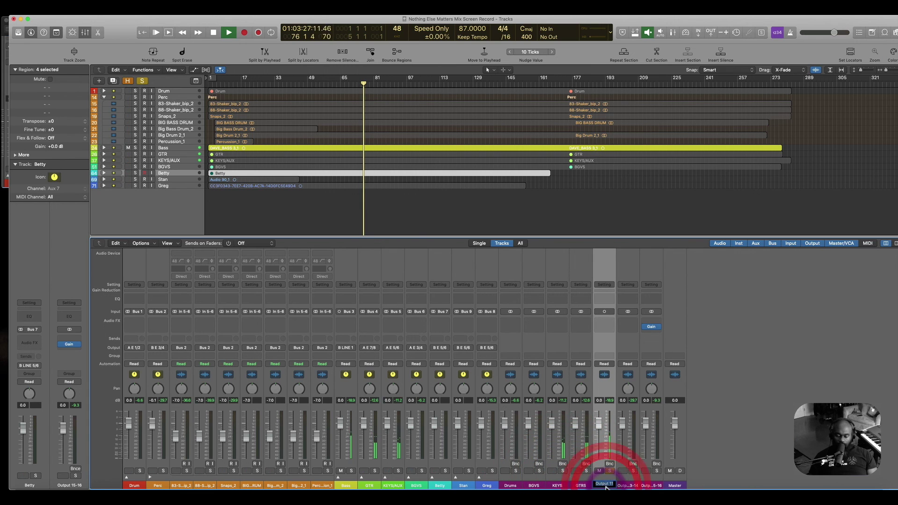
{"action": "type", "text": "BASS"}
{"action": "key", "text": "Return"}
{"action": "left_click", "coordinate": [610, 471]}
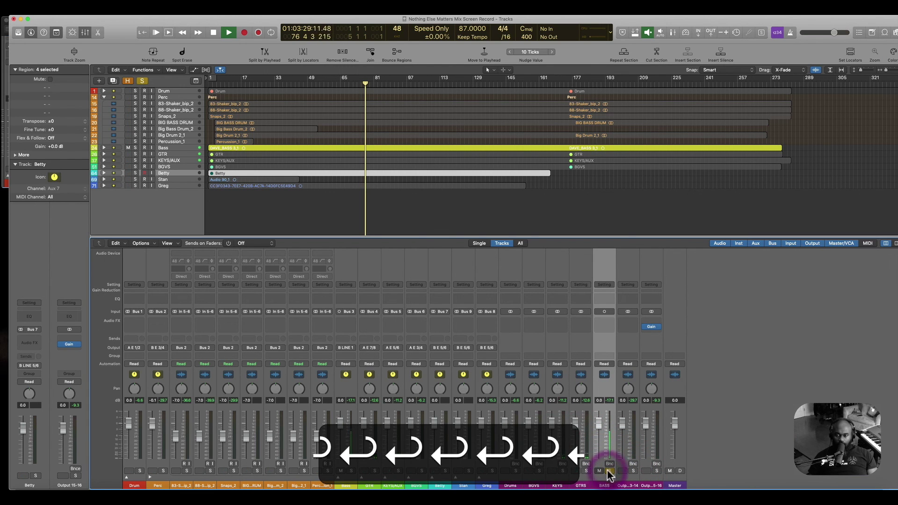
- Solo the Output 13-14 channel, rename it as PERC, and unsolo it
{"action": "left_click", "coordinate": [633, 471]}
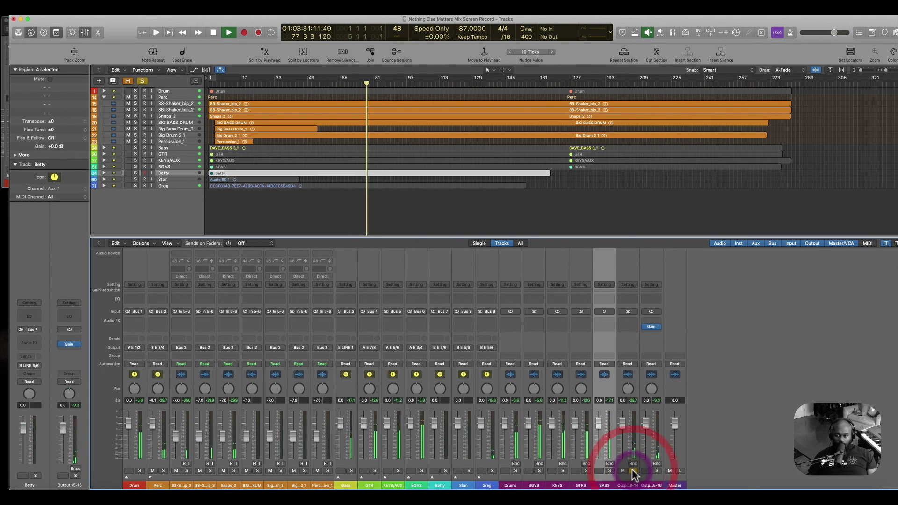
{"action": "left_click", "coordinate": [630, 485]}
{"action": "double_click", "coordinate": [631, 484]}
{"action": "type", "text": "P"}
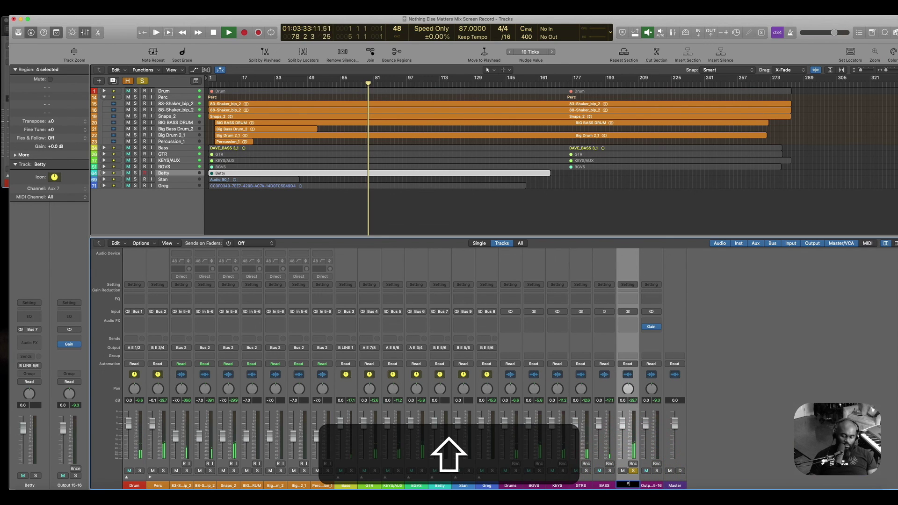
{"action": "type", "text": "ERC"}
{"action": "key", "text": "Return"}
{"action": "left_click", "coordinate": [633, 471]}
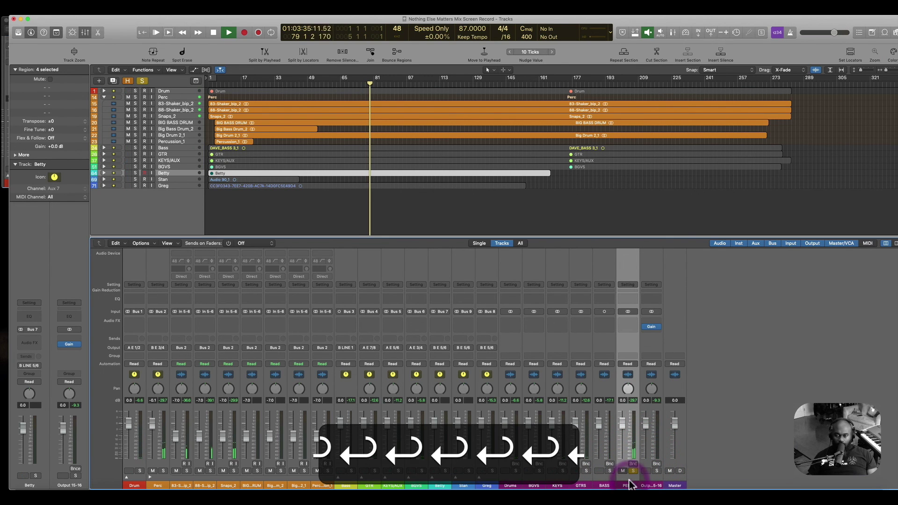
- Solo the Output 15-16 channel and rename it as LD VX
{"action": "left_click", "coordinate": [657, 470]}
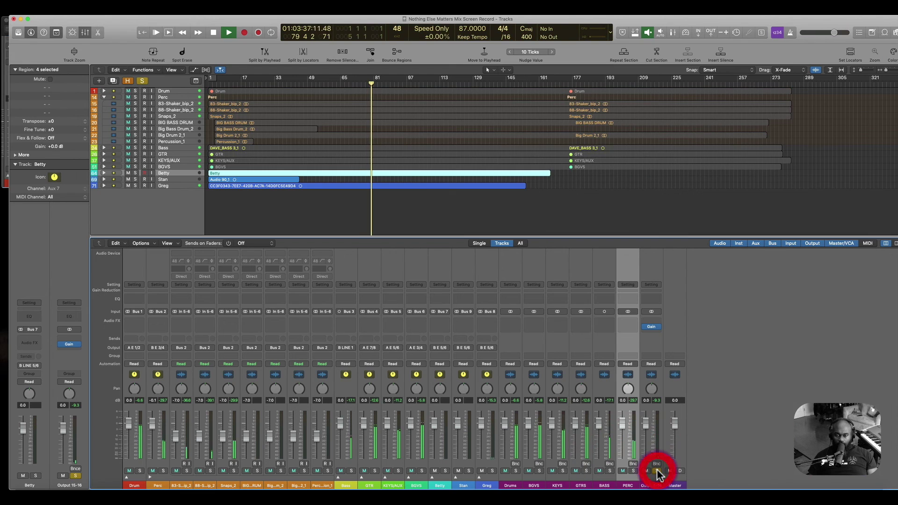
{"action": "left_click", "coordinate": [657, 484]}
{"action": "double_click", "coordinate": [653, 484]}
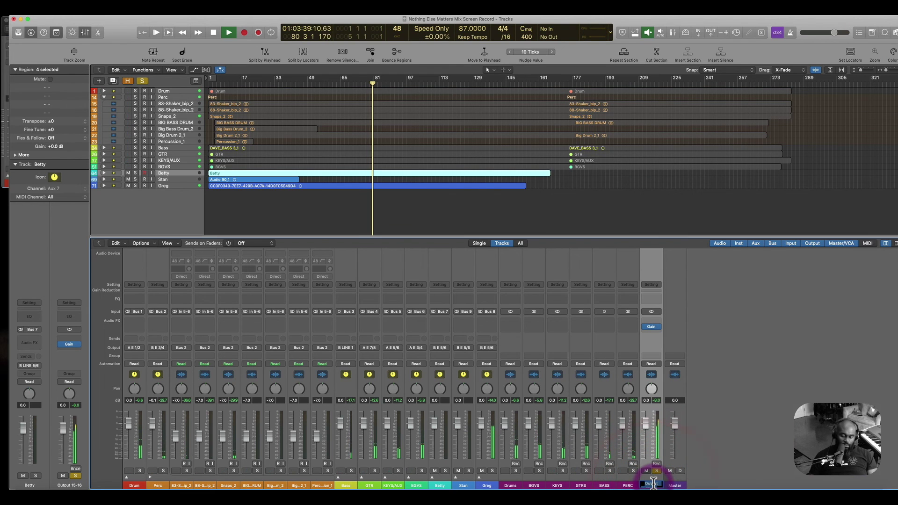
{"action": "type", "text": "LO"}
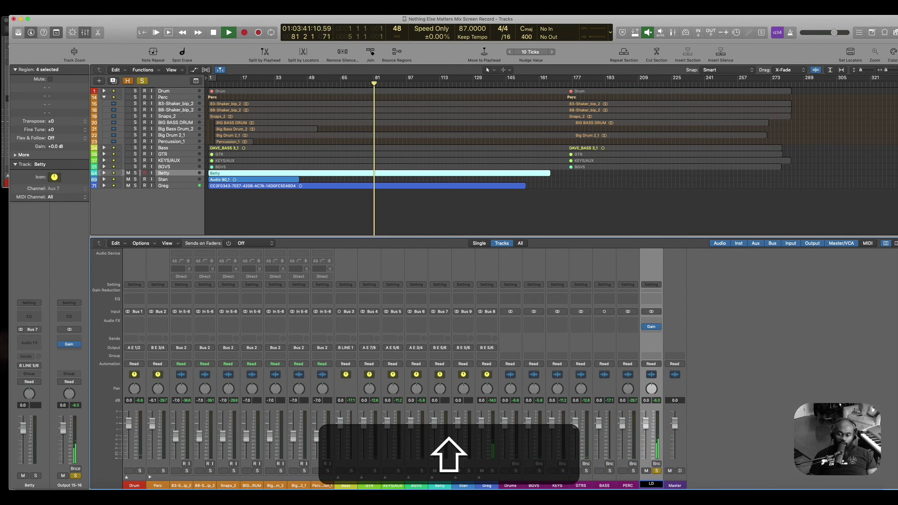
{"action": "type", "text": " VX"}
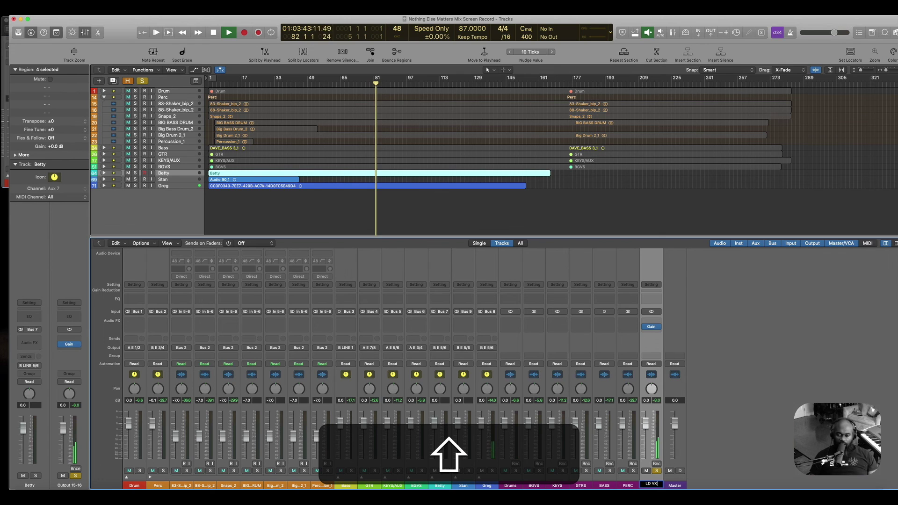
{"action": "key", "text": "shift+Return"}
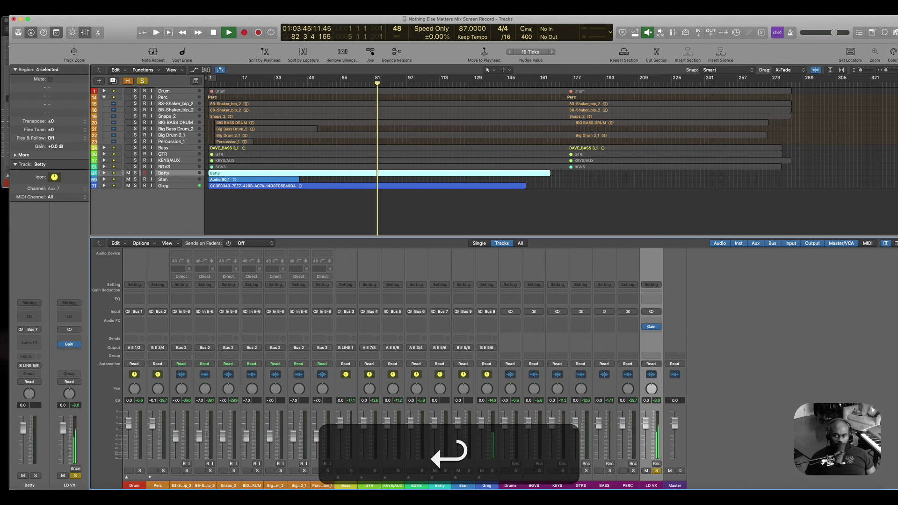
- Unsolo the LD VX output channel so the full mix plays, and stop playback
{"action": "left_click", "coordinate": [729, 448]}
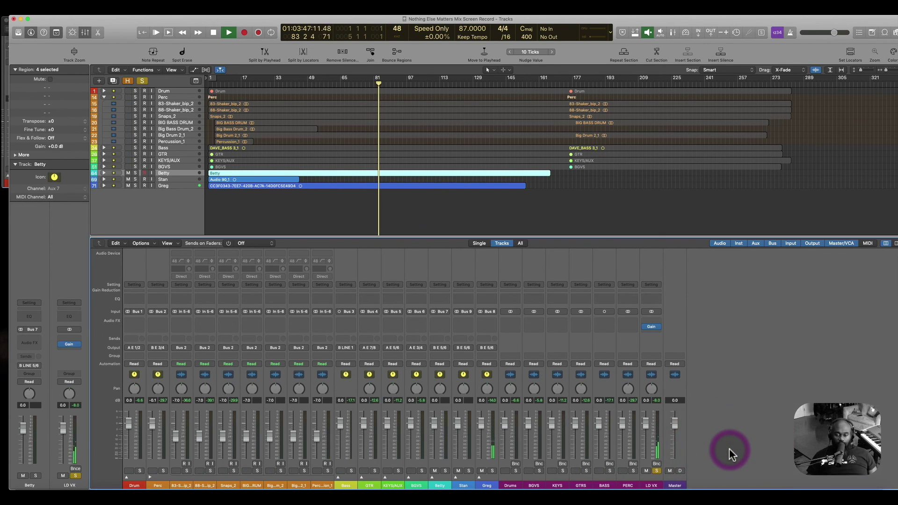
{"action": "left_click", "coordinate": [657, 471]}
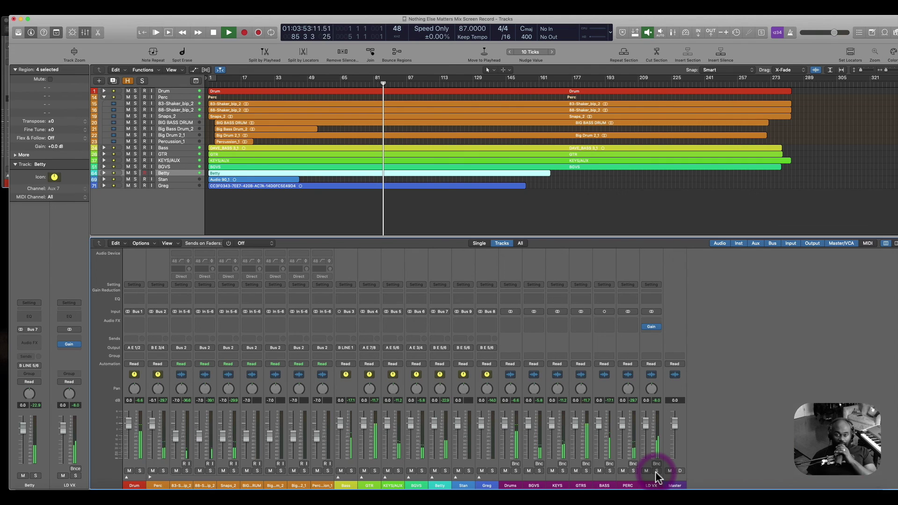
{"action": "key", "text": "space"}
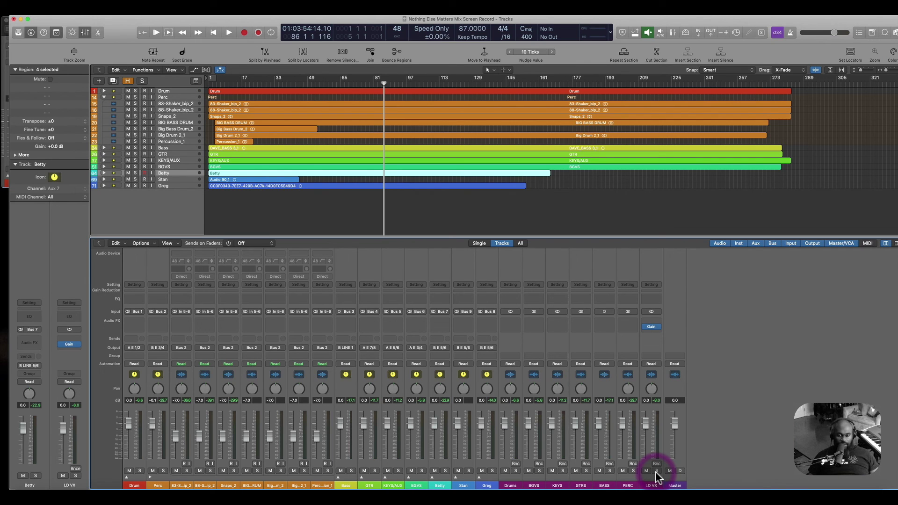
- Expand all track stacks at once and review their individual channels across the mixer, from Drum through to the output channels
{"action": "key", "text": "alt"}
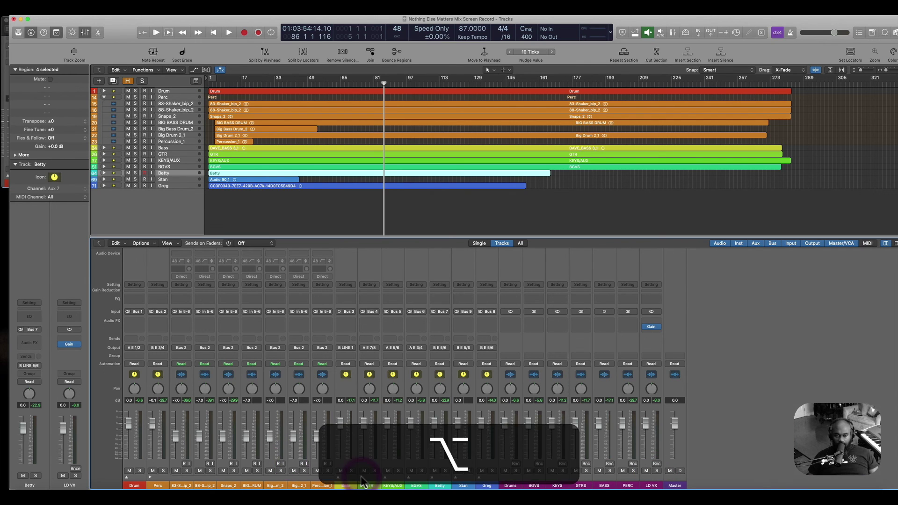
{"action": "left_click", "coordinate": [362, 479], "text": "alt"}
{"action": "scroll", "coordinate": [360, 476], "scroll_direction": "right", "scroll_amount": 10}
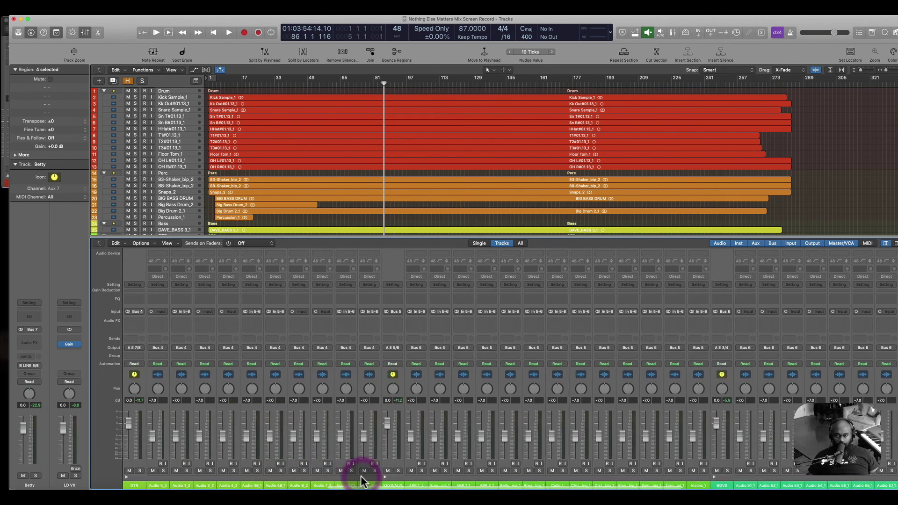
{"action": "scroll", "coordinate": [360, 476], "scroll_direction": "left", "scroll_amount": 10}
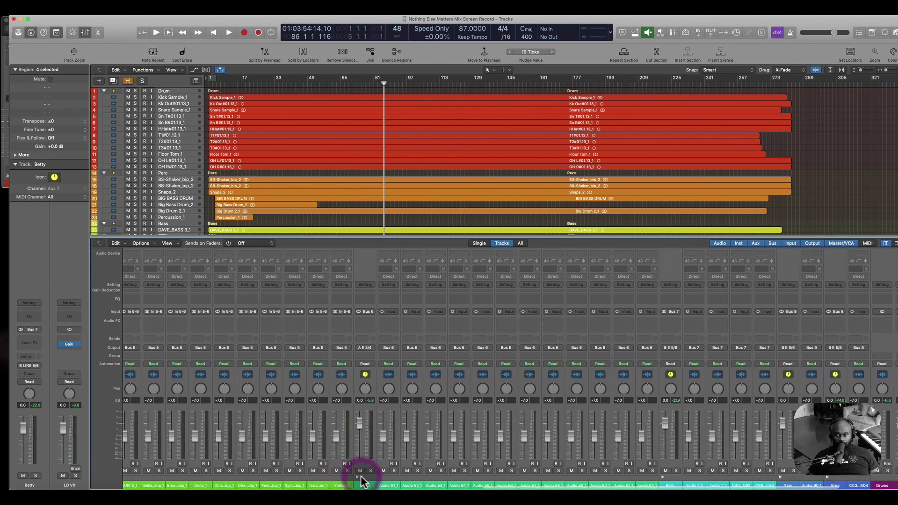
{"action": "scroll", "coordinate": [360, 475], "scroll_direction": "right", "scroll_amount": 10}
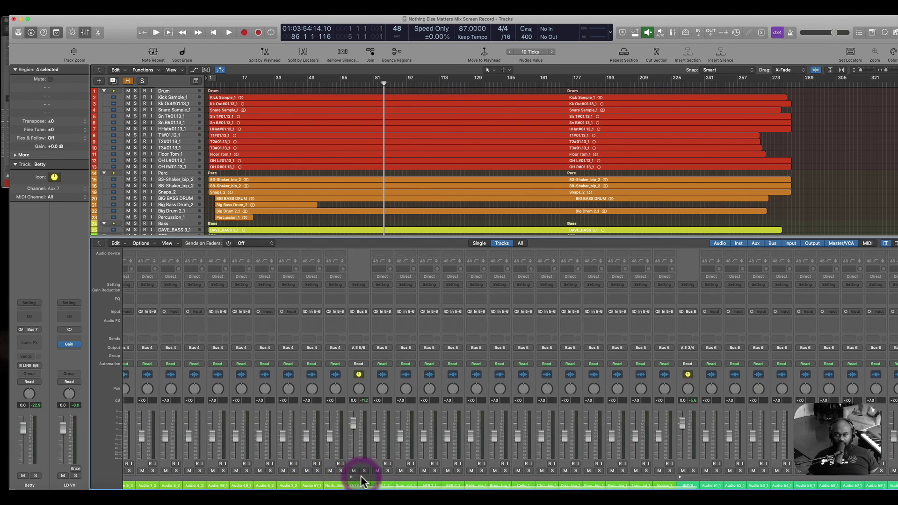
{"action": "scroll", "coordinate": [360, 476], "scroll_direction": "right", "scroll_amount": 1}
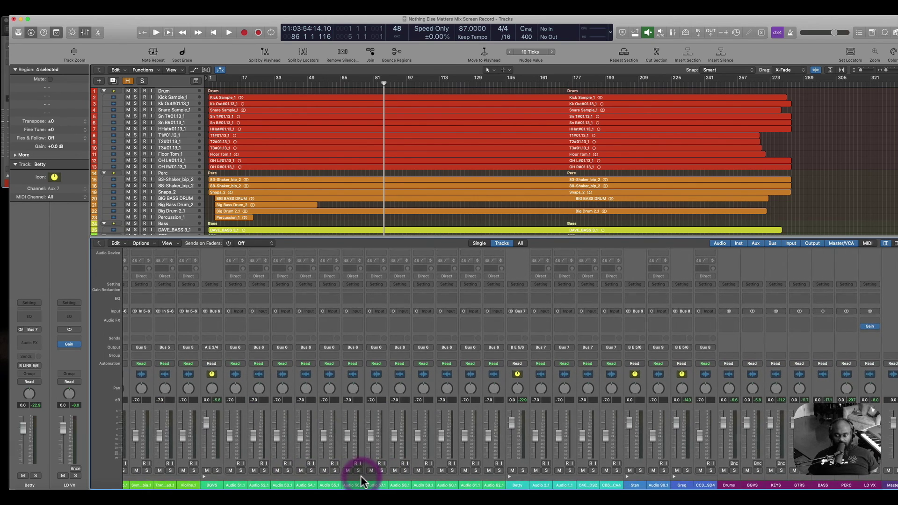
{"action": "scroll", "coordinate": [249, 278], "scroll_direction": "left", "scroll_amount": 10}
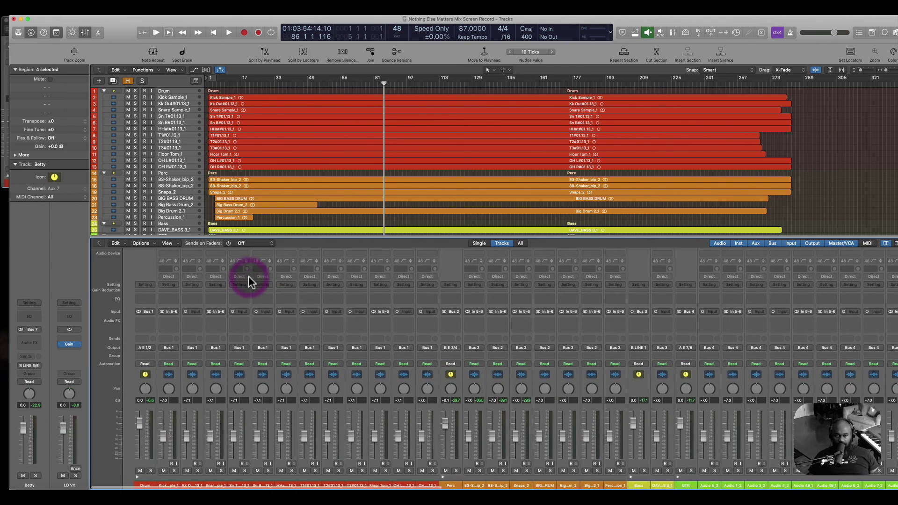
{"action": "scroll", "coordinate": [248, 276], "scroll_direction": "right", "scroll_amount": 10}
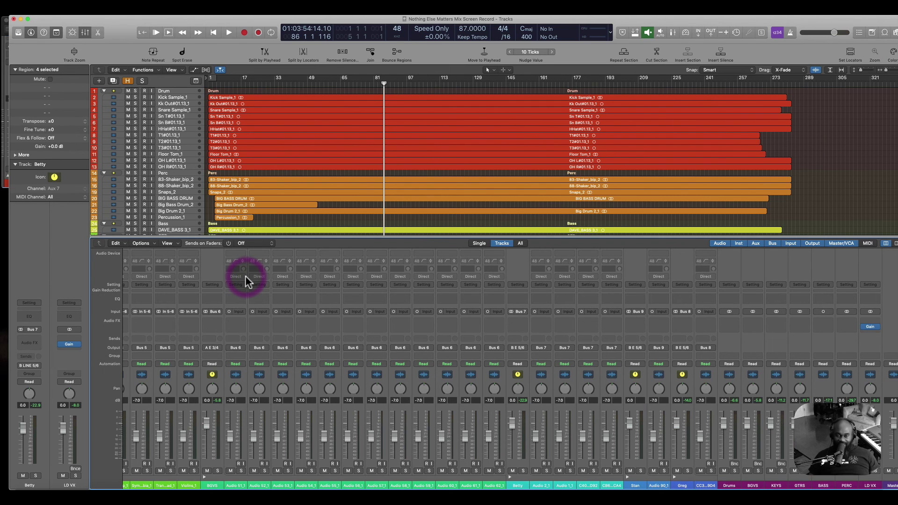
{"action": "scroll", "coordinate": [245, 276], "scroll_direction": "left", "scroll_amount": 10}
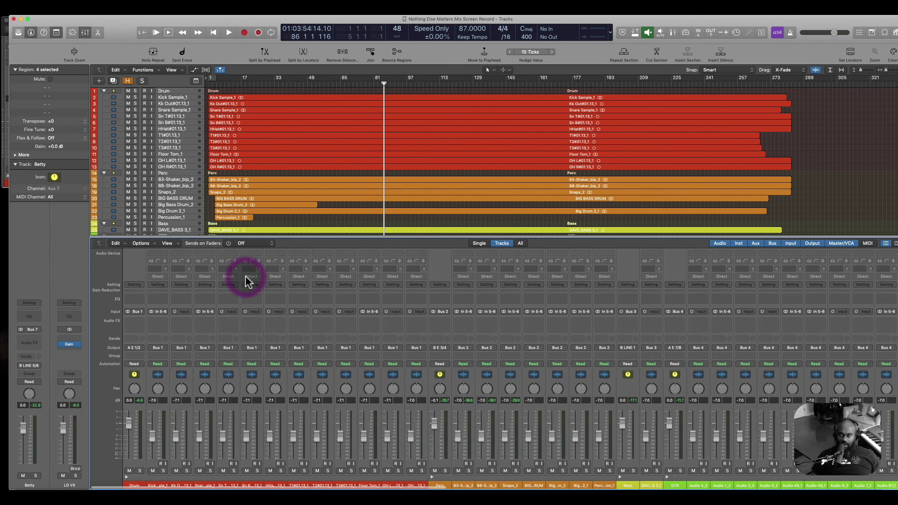